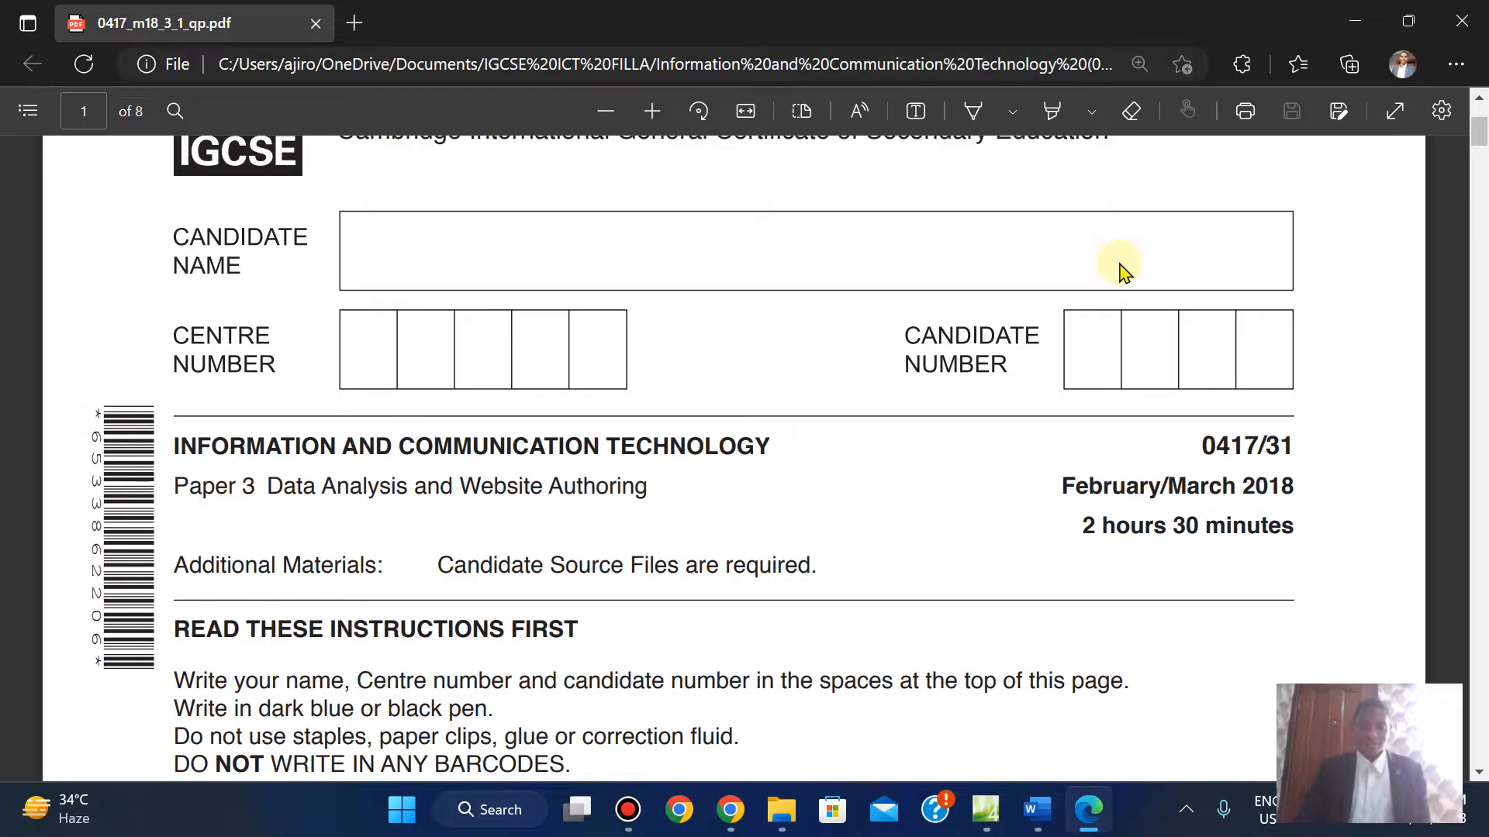
Scroll the instructions PDF down to Task 3
{"action": "scroll", "coordinate": [1123, 269], "scroll_direction": "down", "scroll_amount": 1}
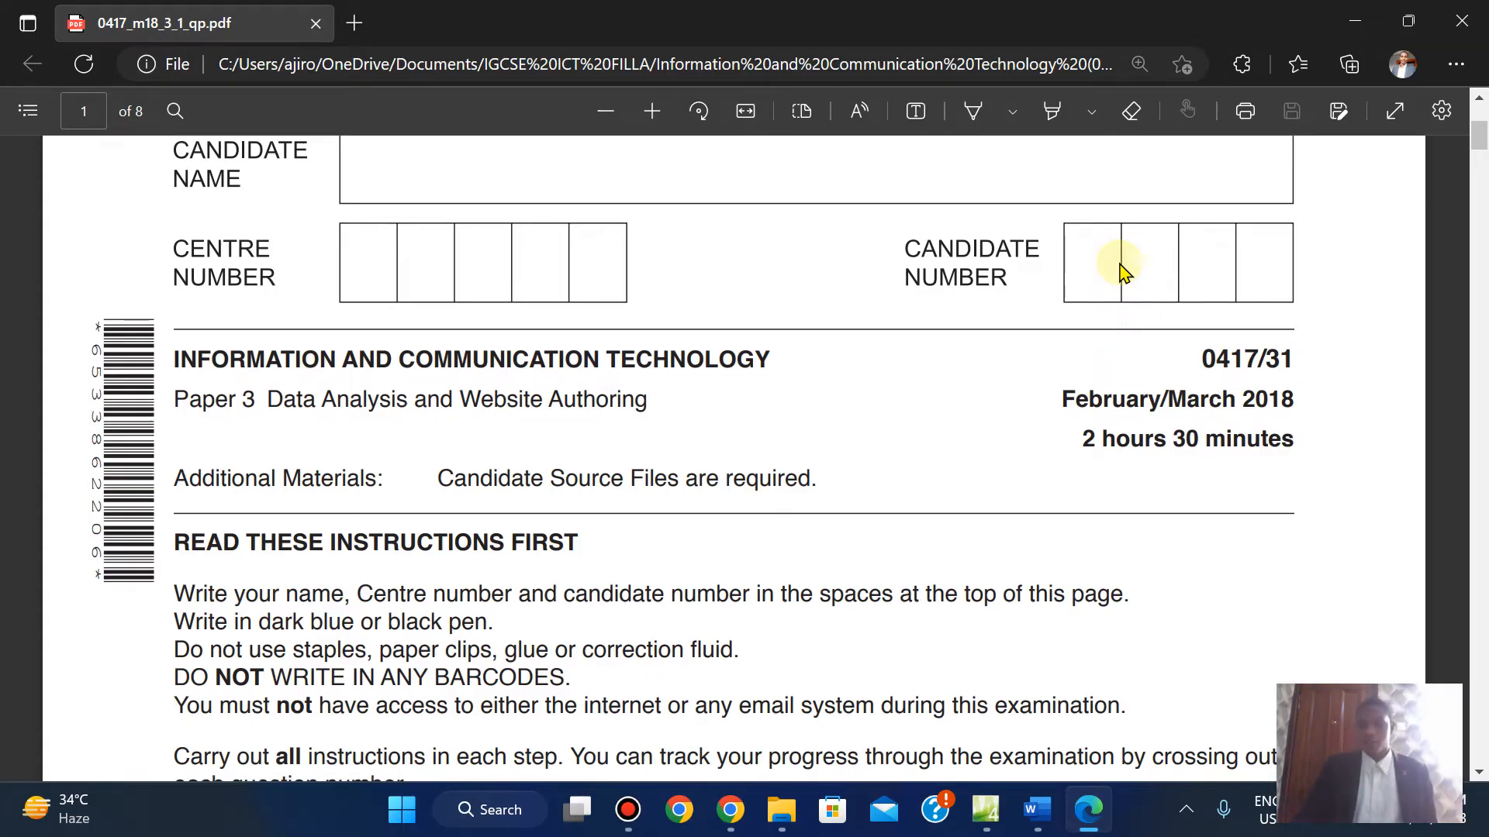
{"action": "scroll", "coordinate": [1123, 269], "scroll_direction": "down", "scroll_amount": 12}
{"action": "scroll", "coordinate": [1124, 269], "scroll_direction": "down", "scroll_amount": 8}
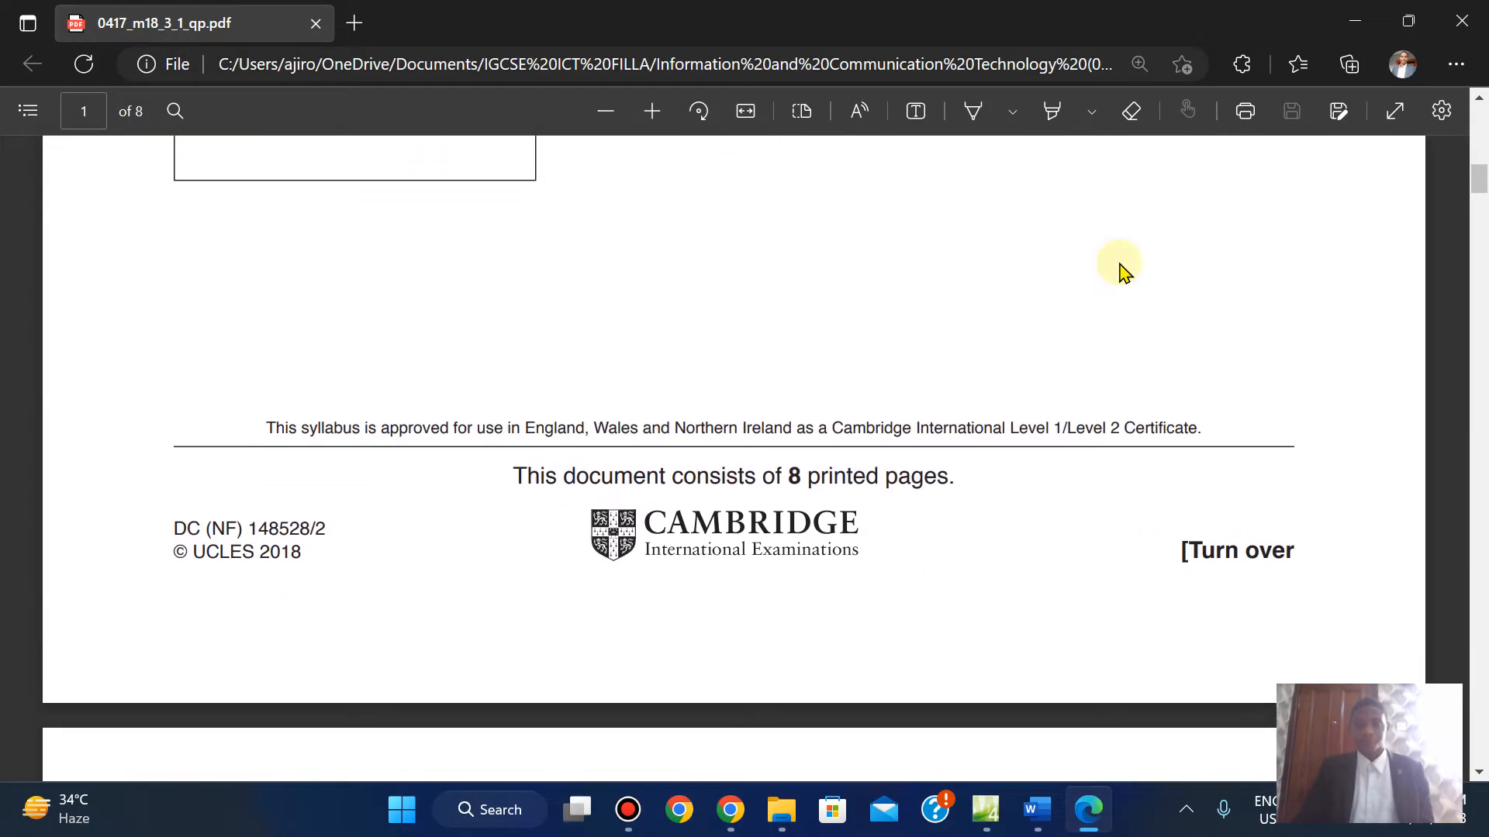
{"action": "scroll", "coordinate": [1124, 269], "scroll_direction": "up", "scroll_amount": 1}
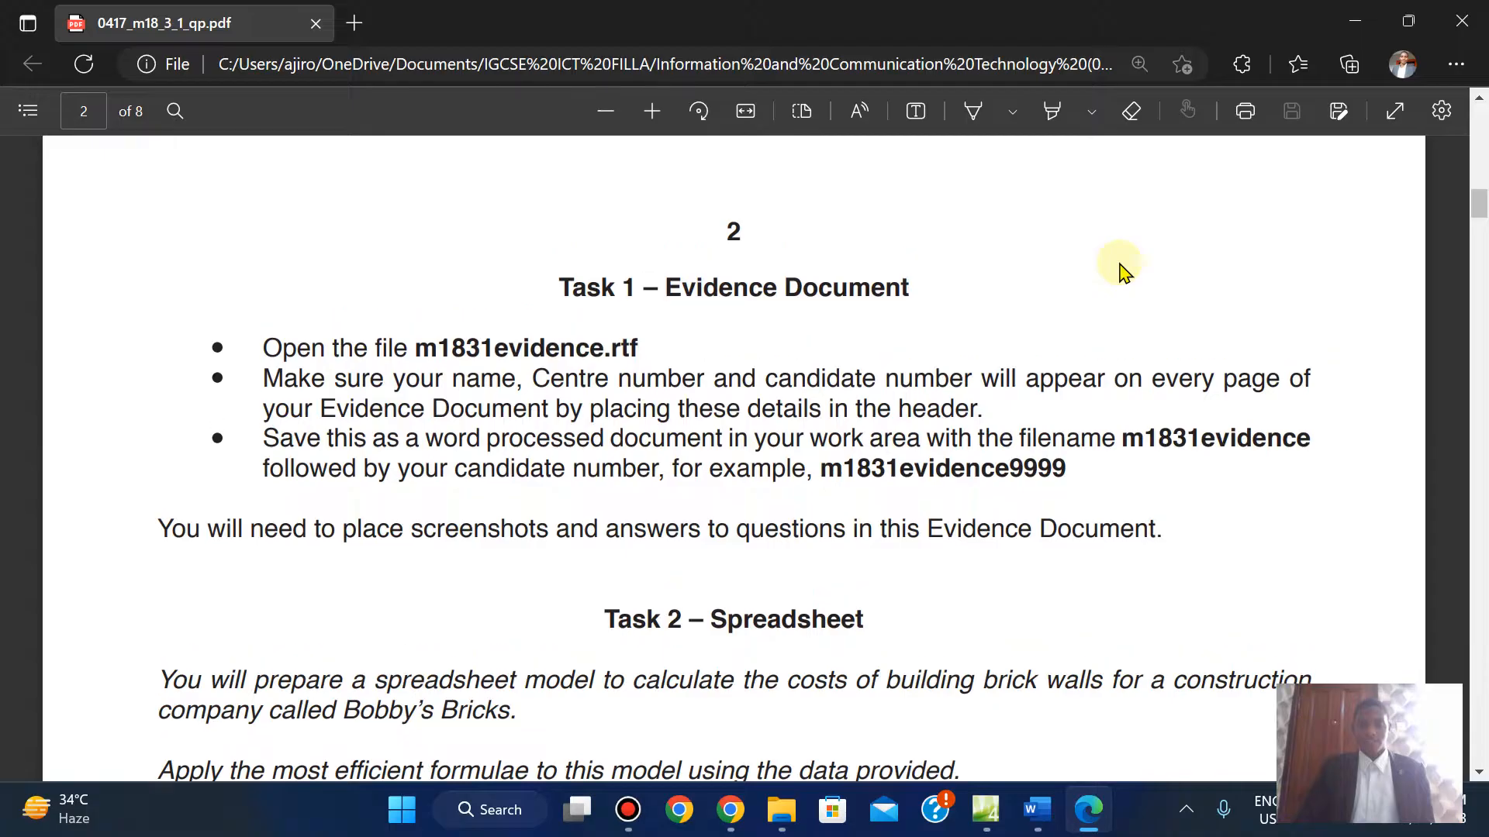
{"action": "scroll", "coordinate": [1123, 269], "scroll_direction": "down", "scroll_amount": 6}
{"action": "scroll", "coordinate": [1124, 269], "scroll_direction": "down", "scroll_amount": 20}
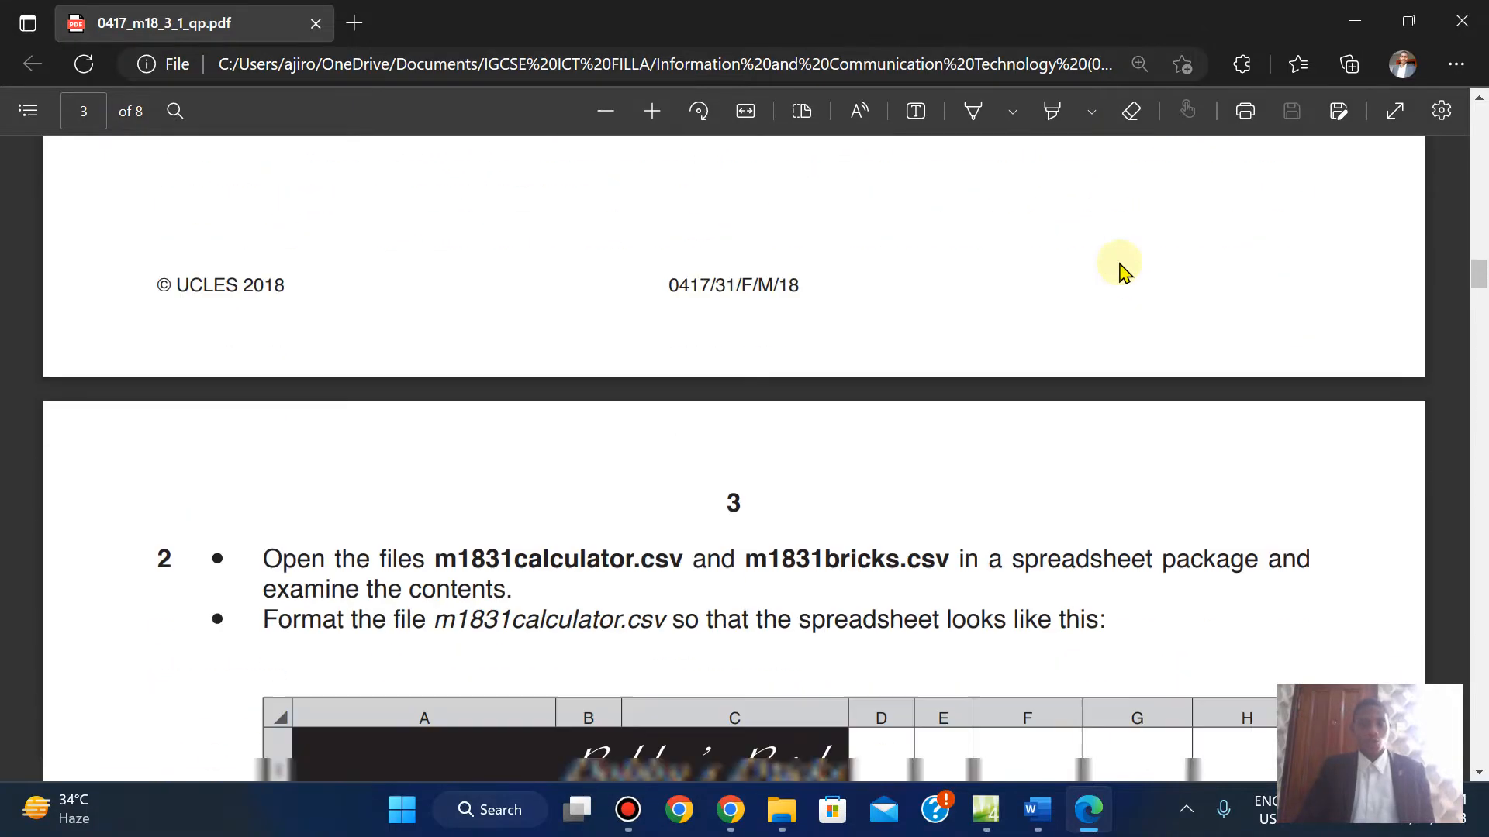
{"action": "scroll", "coordinate": [1123, 269], "scroll_direction": "down", "scroll_amount": 15}
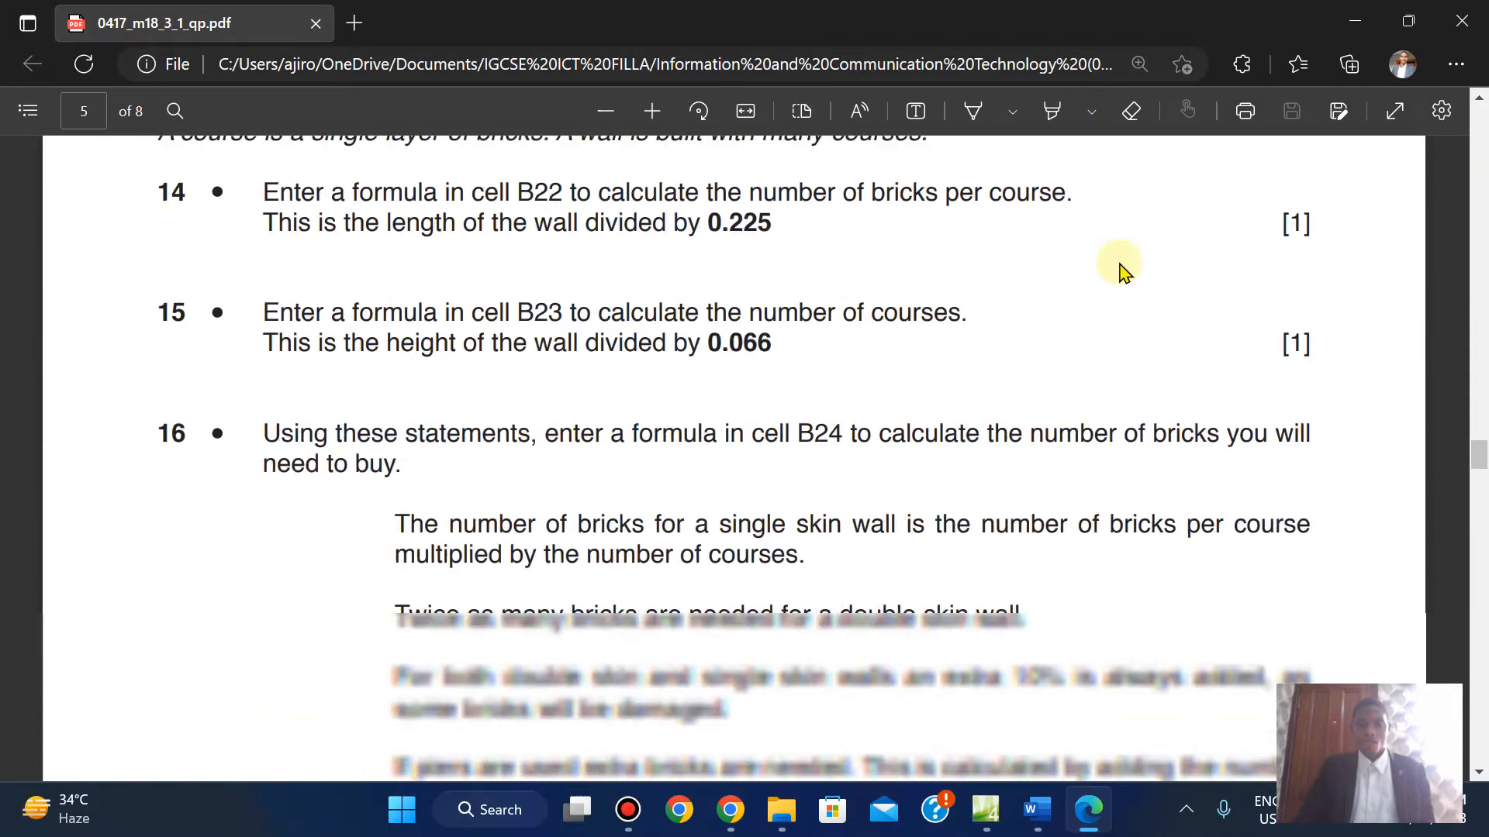
{"action": "scroll", "coordinate": [1123, 269], "scroll_direction": "down", "scroll_amount": 12}
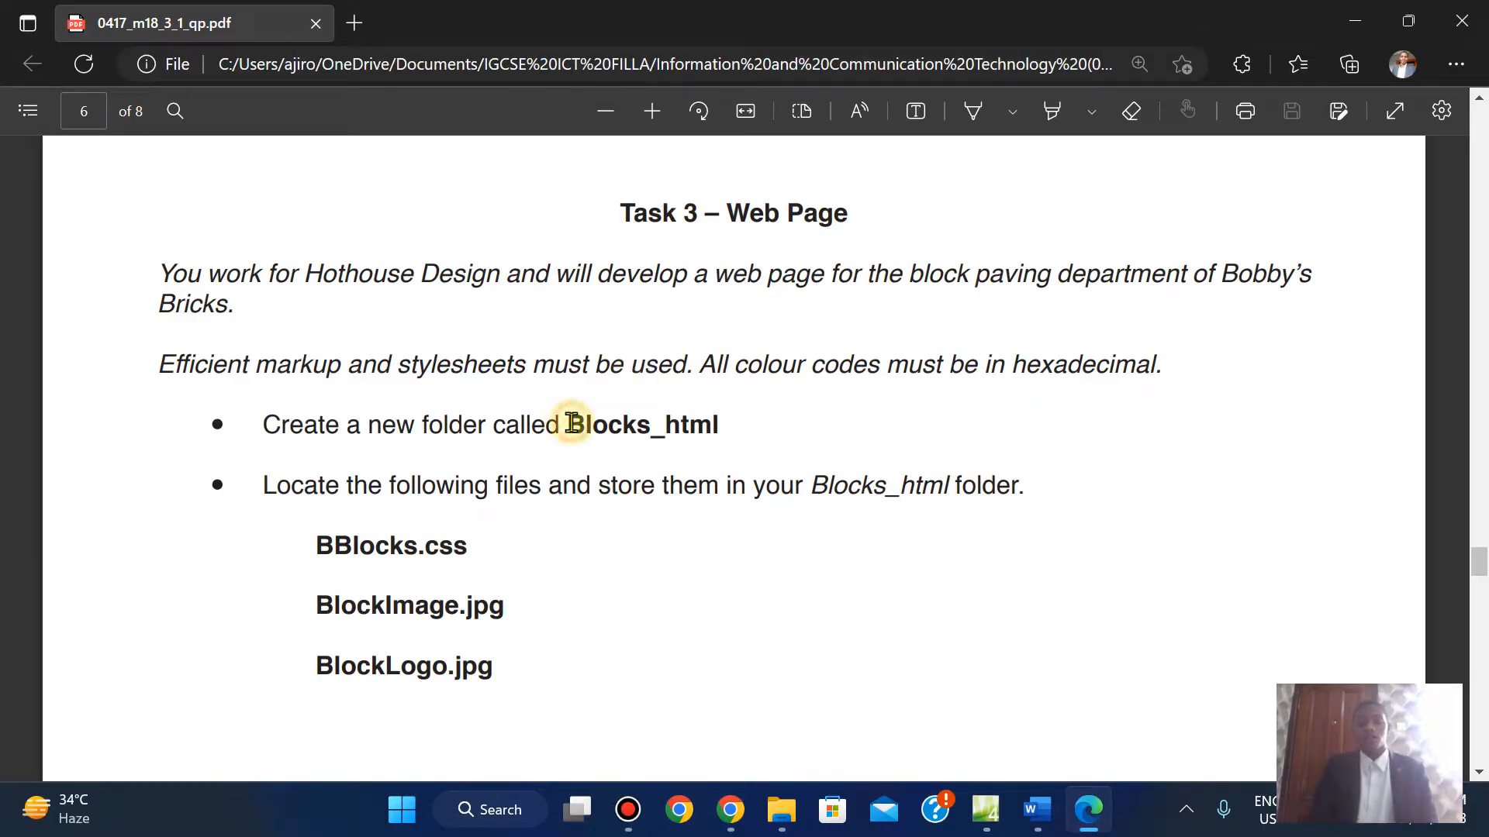
Copy the folder name Blocks_html, then bring up the confidential source files folder
{"action": "left_click_drag", "start_coordinate": [569, 423], "coordinate": [694, 438]}
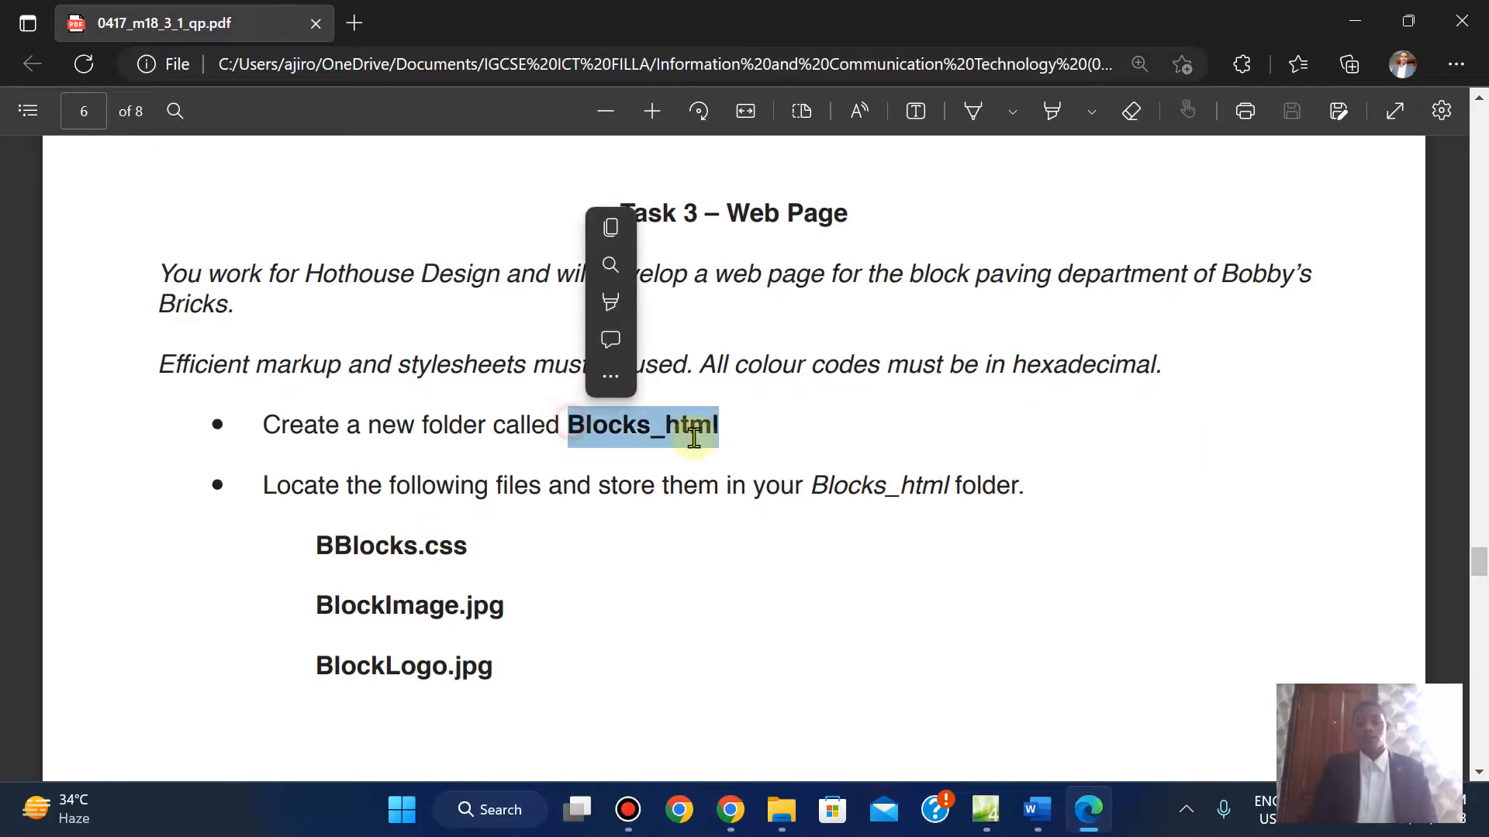
{"action": "left_click", "coordinate": [592, 437]}
{"action": "mouse_move", "coordinate": [575, 427]}
{"action": "left_mouse_down"}
{"action": "mouse_move", "coordinate": [631, 432]}
{"action": "mouse_move", "coordinate": [599, 435]}
{"action": "left_mouse_up"}
{"action": "double_click", "coordinate": [572, 426]}
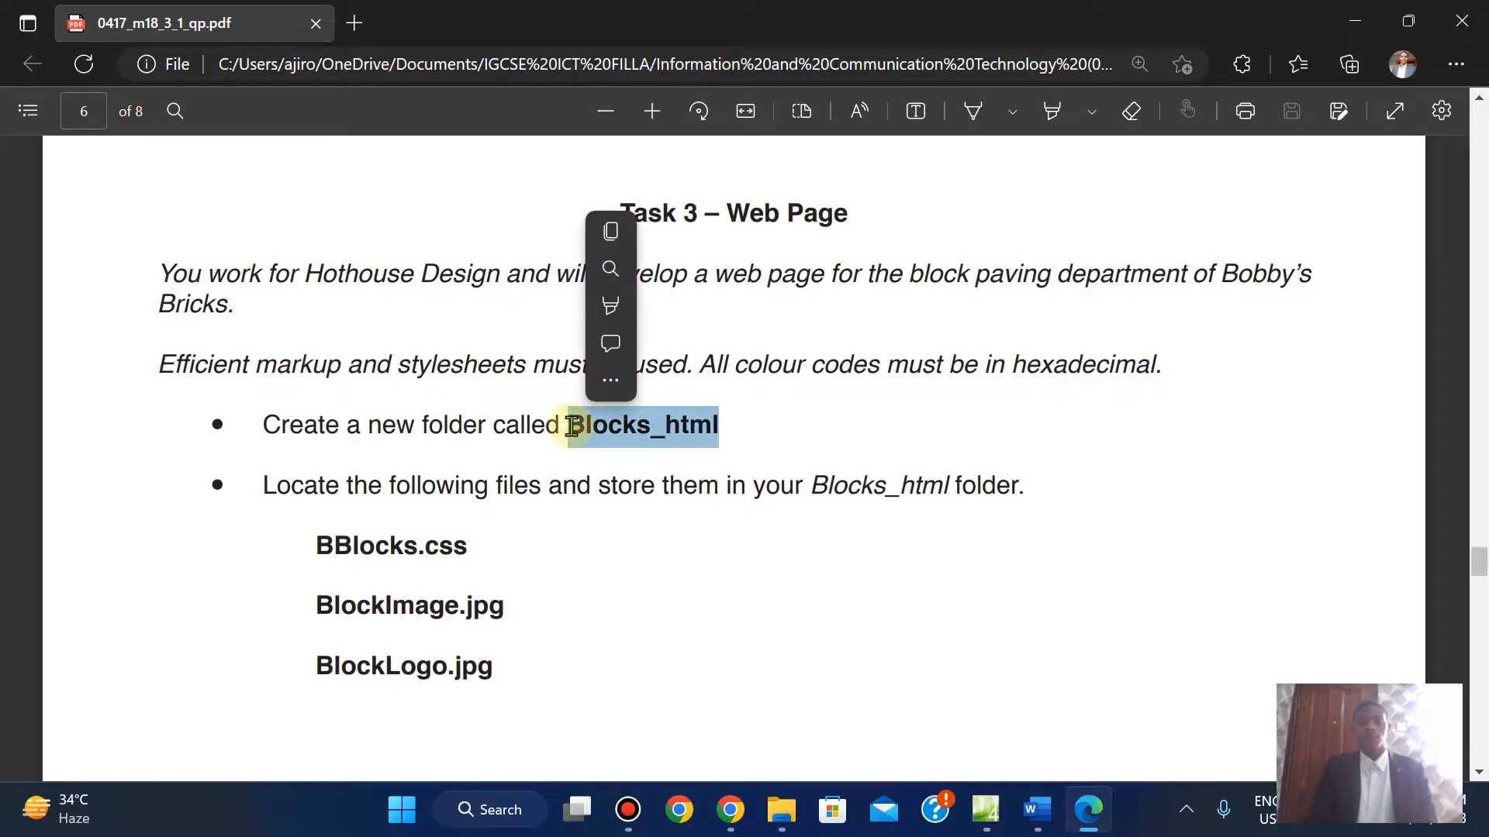
{"action": "left_click", "coordinate": [620, 233]}
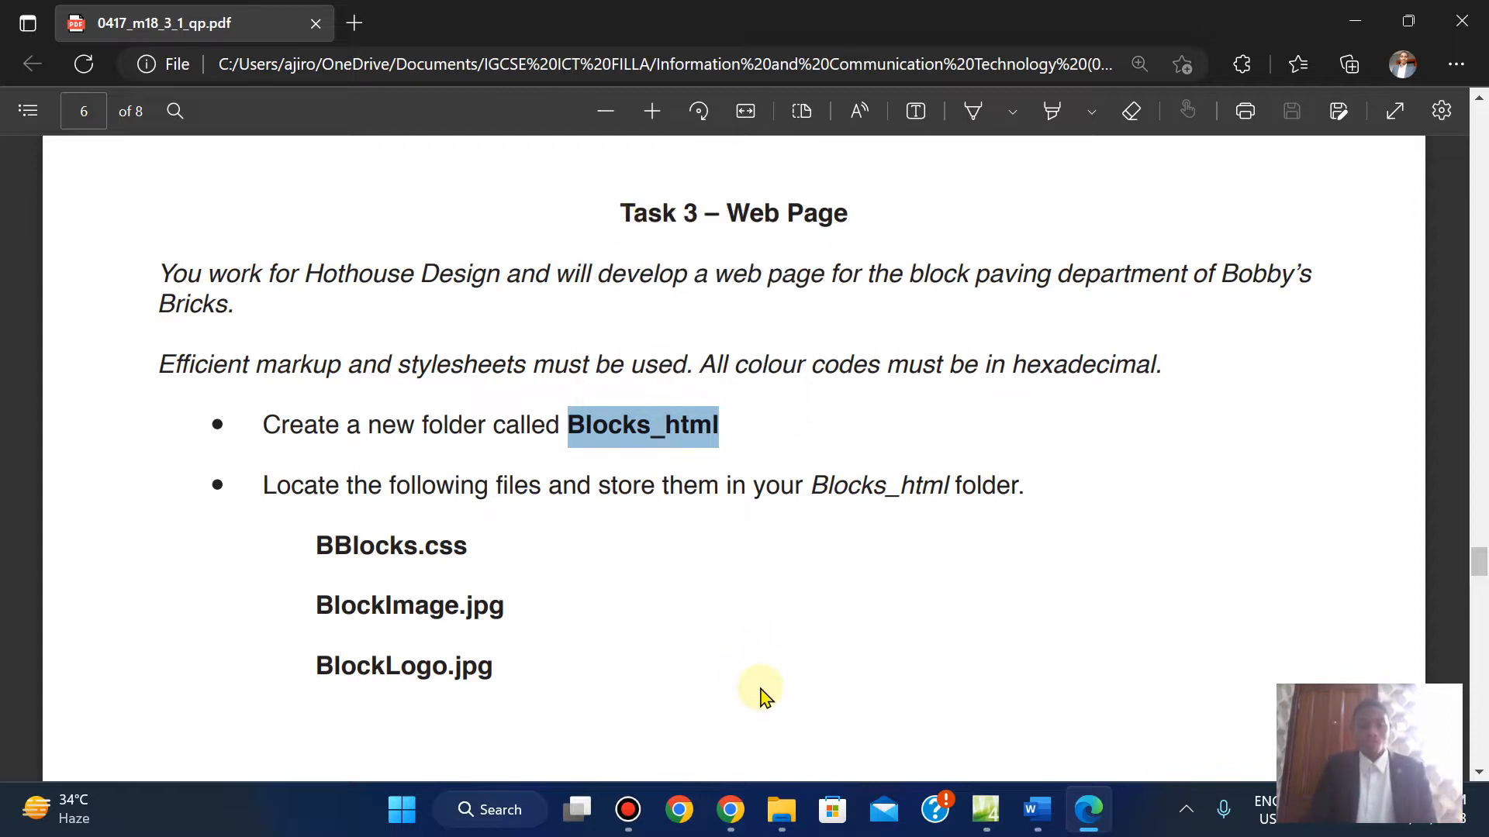
{"action": "mouse_move", "coordinate": [781, 810]}
{"action": "left_click", "coordinate": [771, 702]}
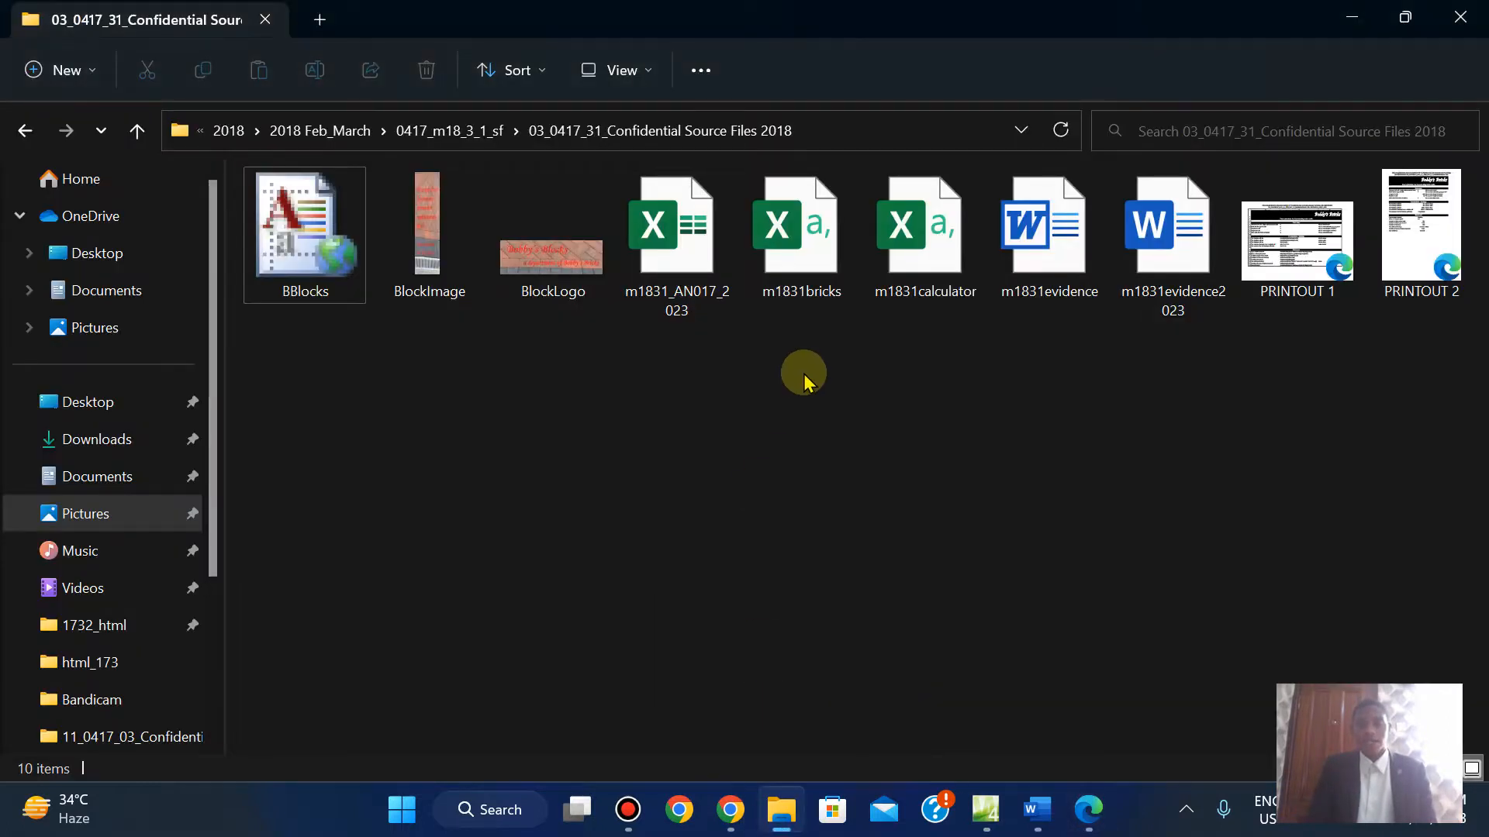
Create a new folder named Blocks_html in the source files folder
{"action": "right_click", "coordinate": [402, 434]}
{"action": "mouse_move", "coordinate": [468, 327]}
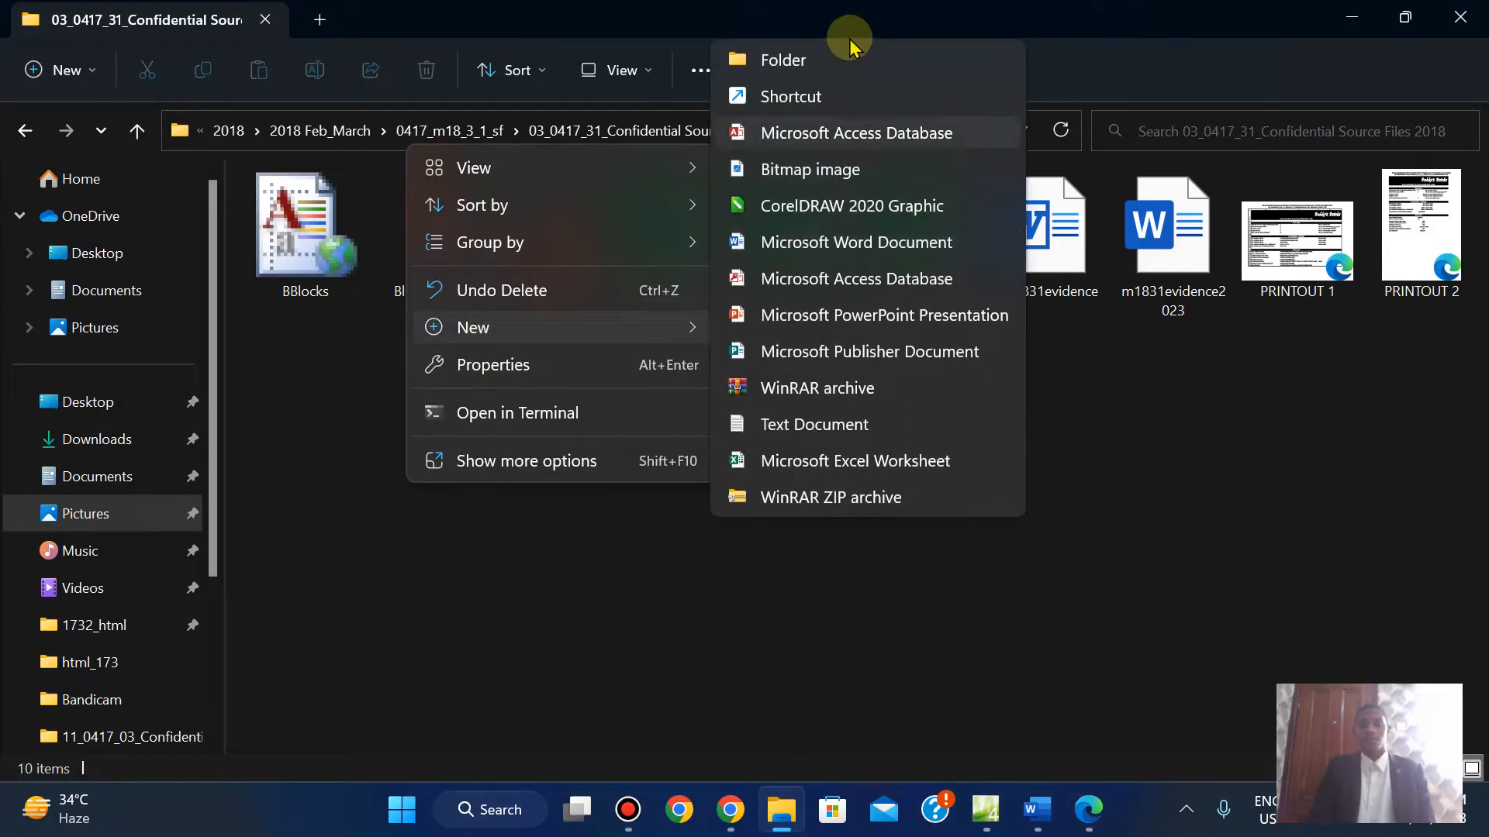
{"action": "left_click", "coordinate": [783, 60]}
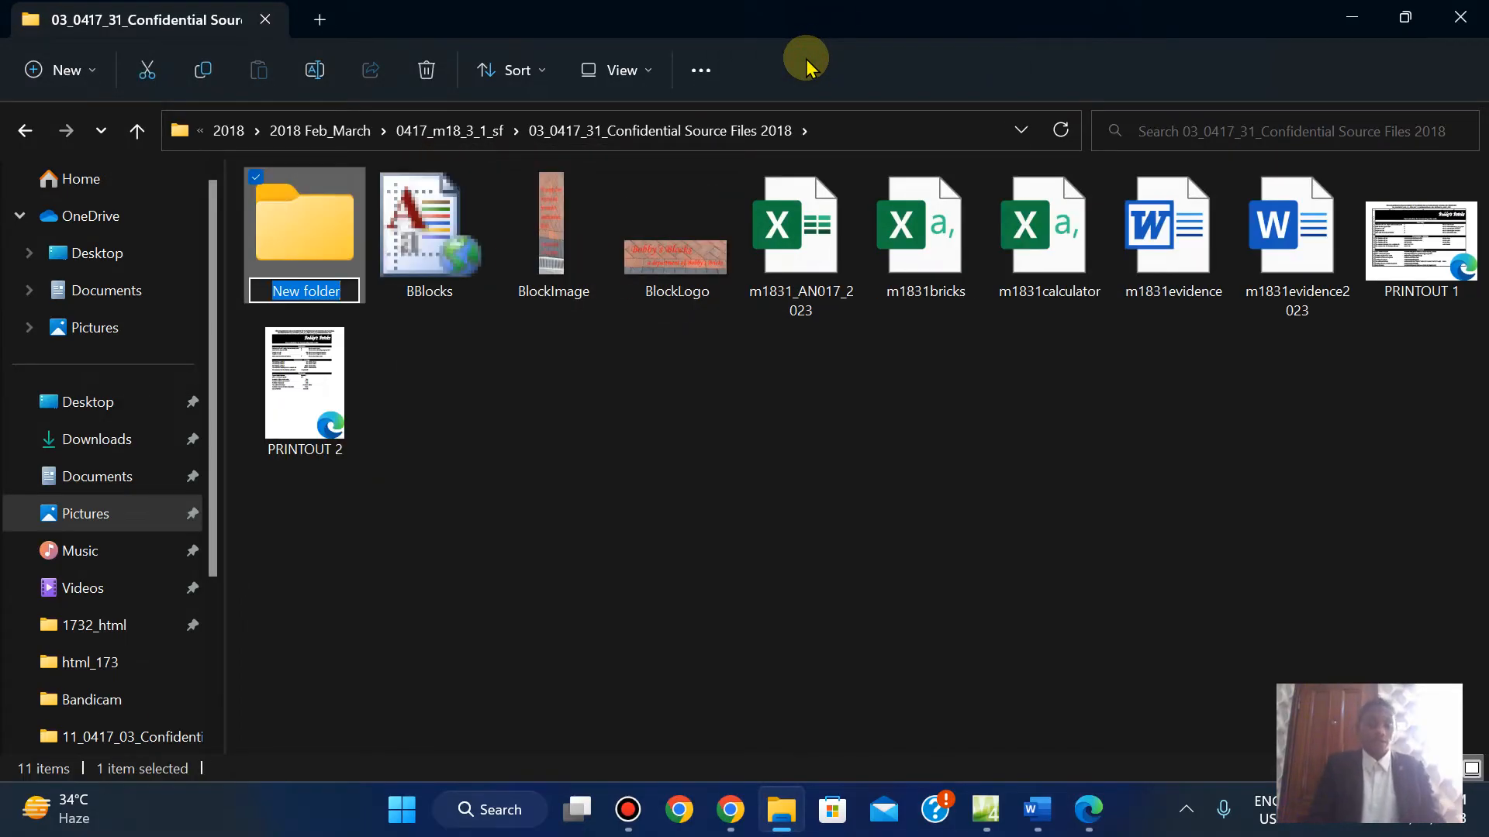
{"action": "type", "text": "Blocks_html"}
{"action": "key", "text": "Return"}
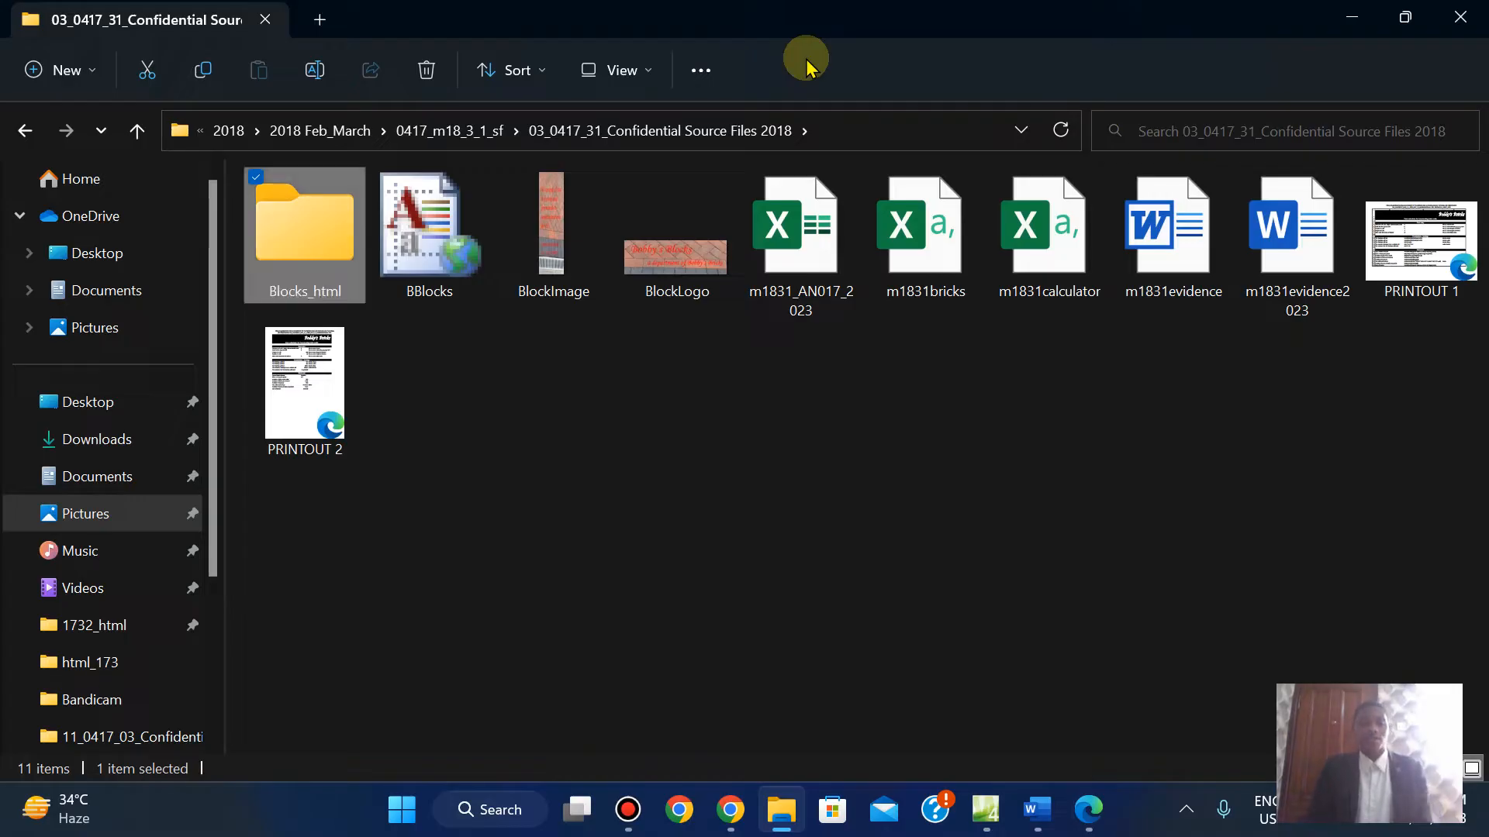
Check the question paper's list of required files
{"action": "left_click", "coordinate": [1087, 810]}
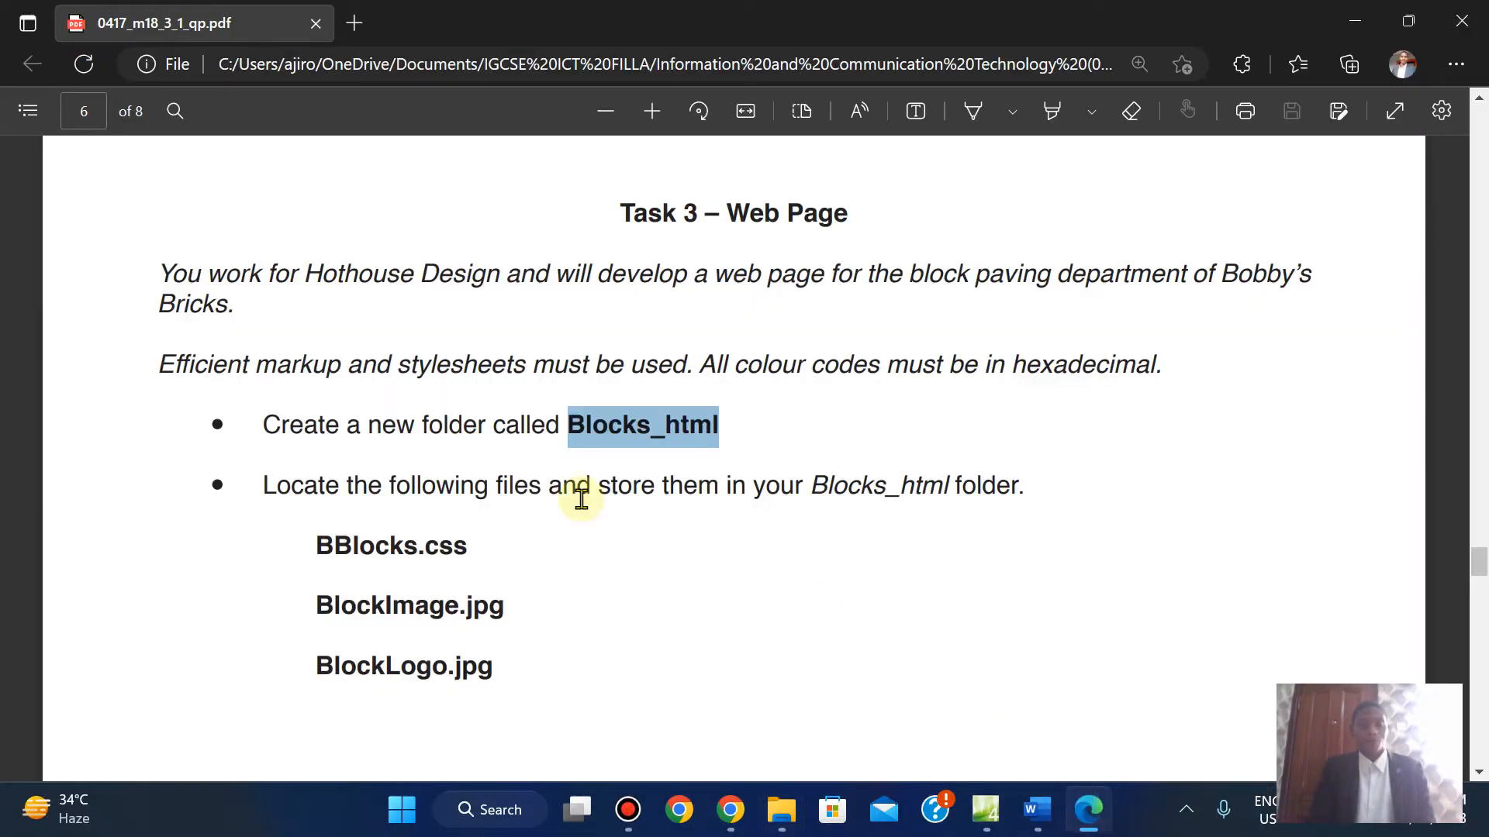
{"action": "scroll", "coordinate": [581, 499], "scroll_direction": "down", "scroll_amount": 1}
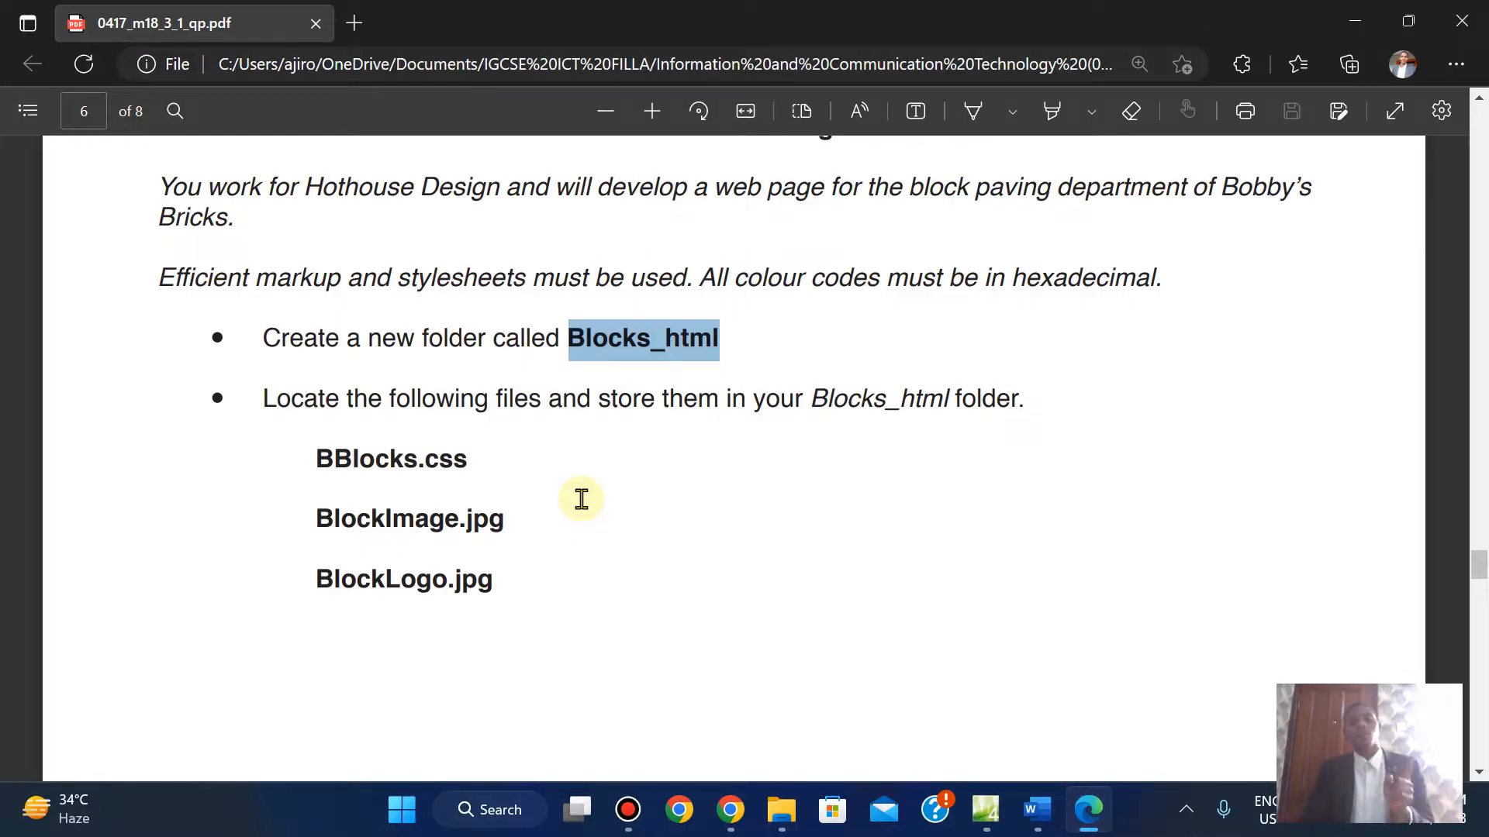
{"action": "left_click", "coordinate": [1084, 818]}
{"action": "left_click", "coordinate": [1083, 818]}
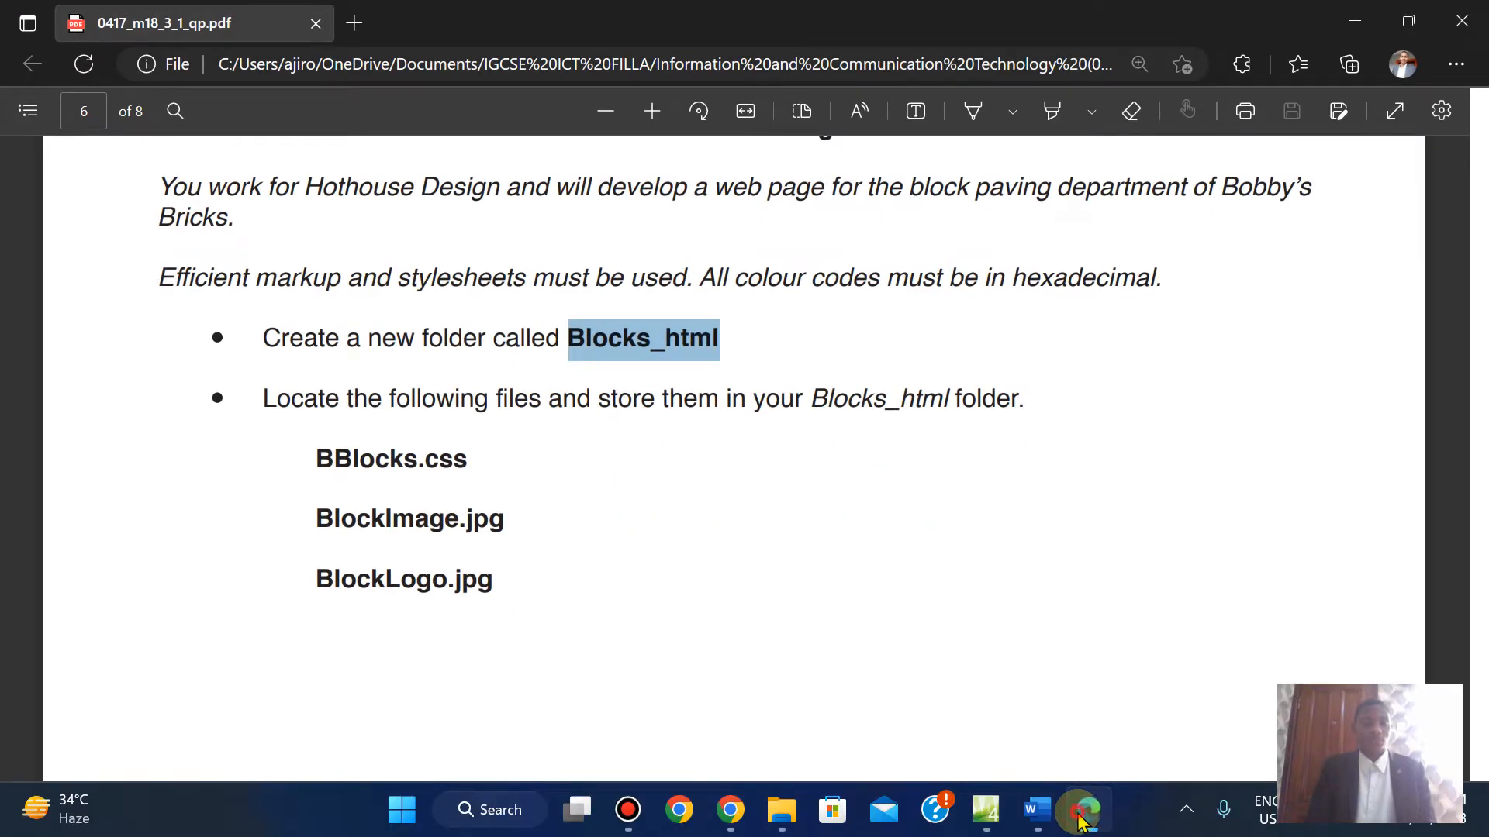
{"action": "left_click", "coordinate": [1083, 818]}
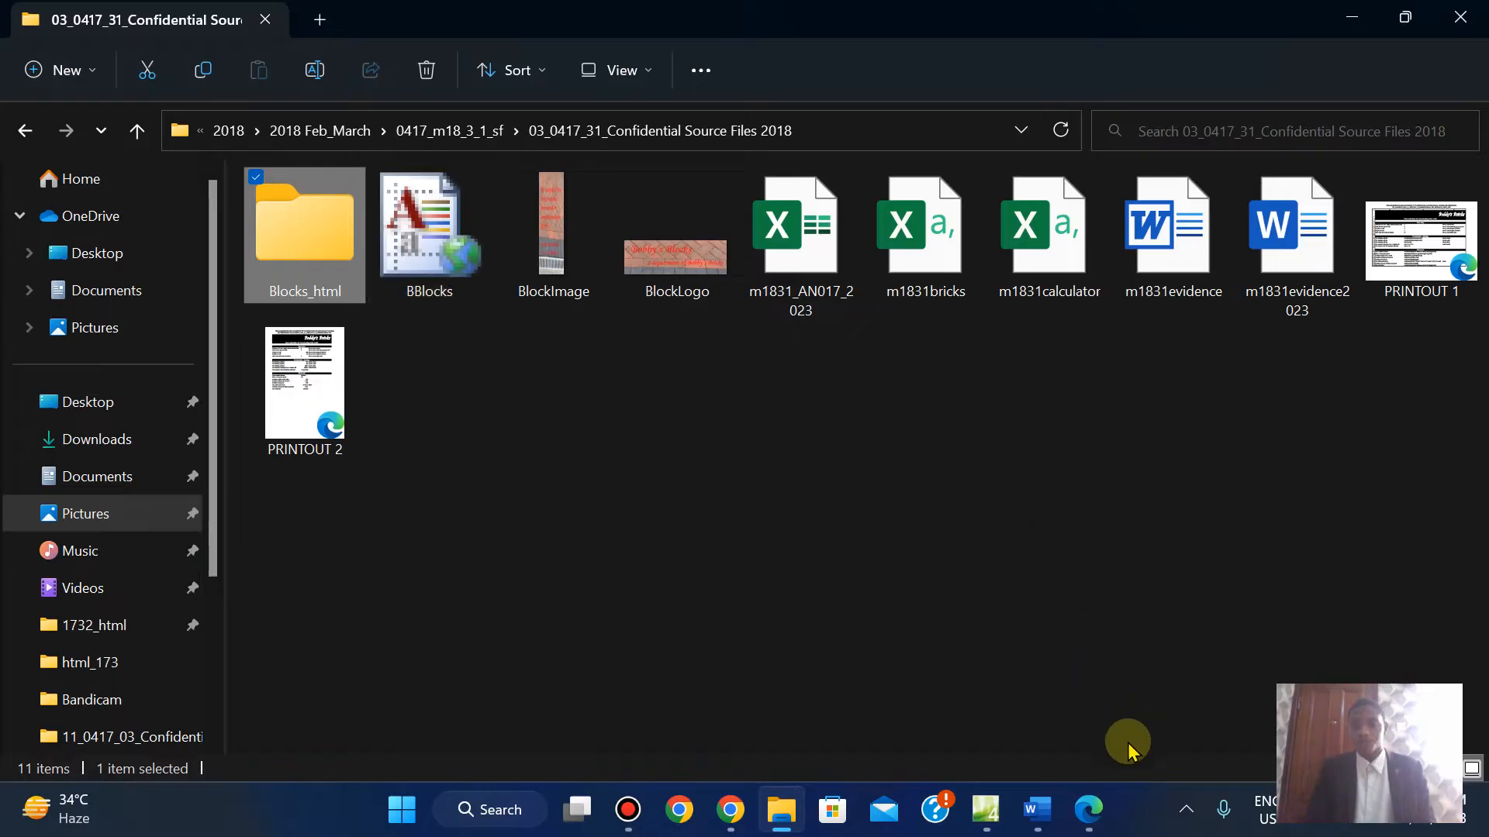
{"action": "left_click", "coordinate": [1088, 806]}
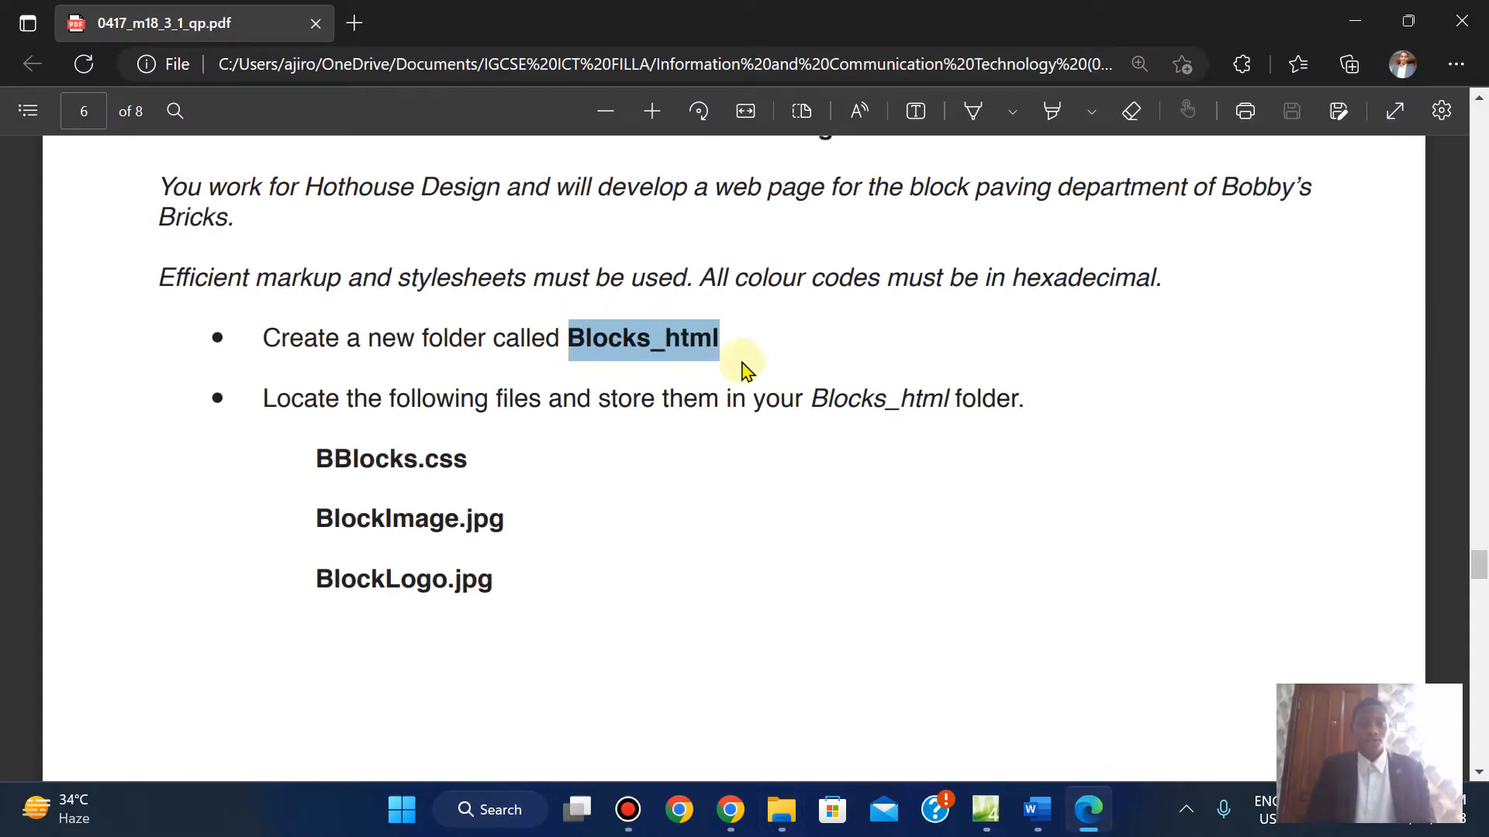
{"action": "left_click", "coordinate": [1088, 808]}
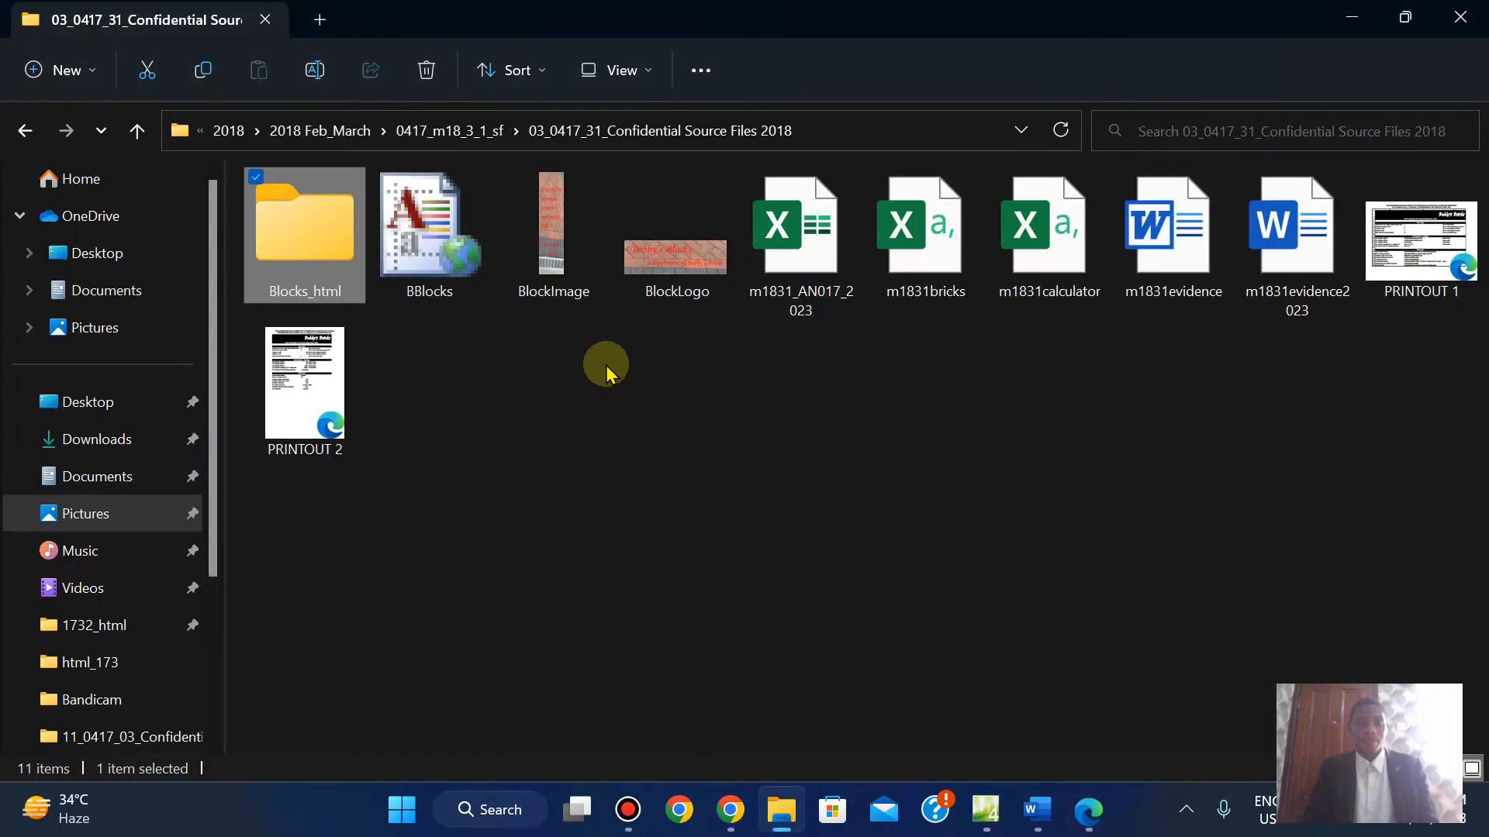
Select the BBlocks, BlockImage and BlockLogo files
{"action": "left_click", "coordinate": [432, 275]}
{"action": "left_click", "coordinate": [1088, 810]}
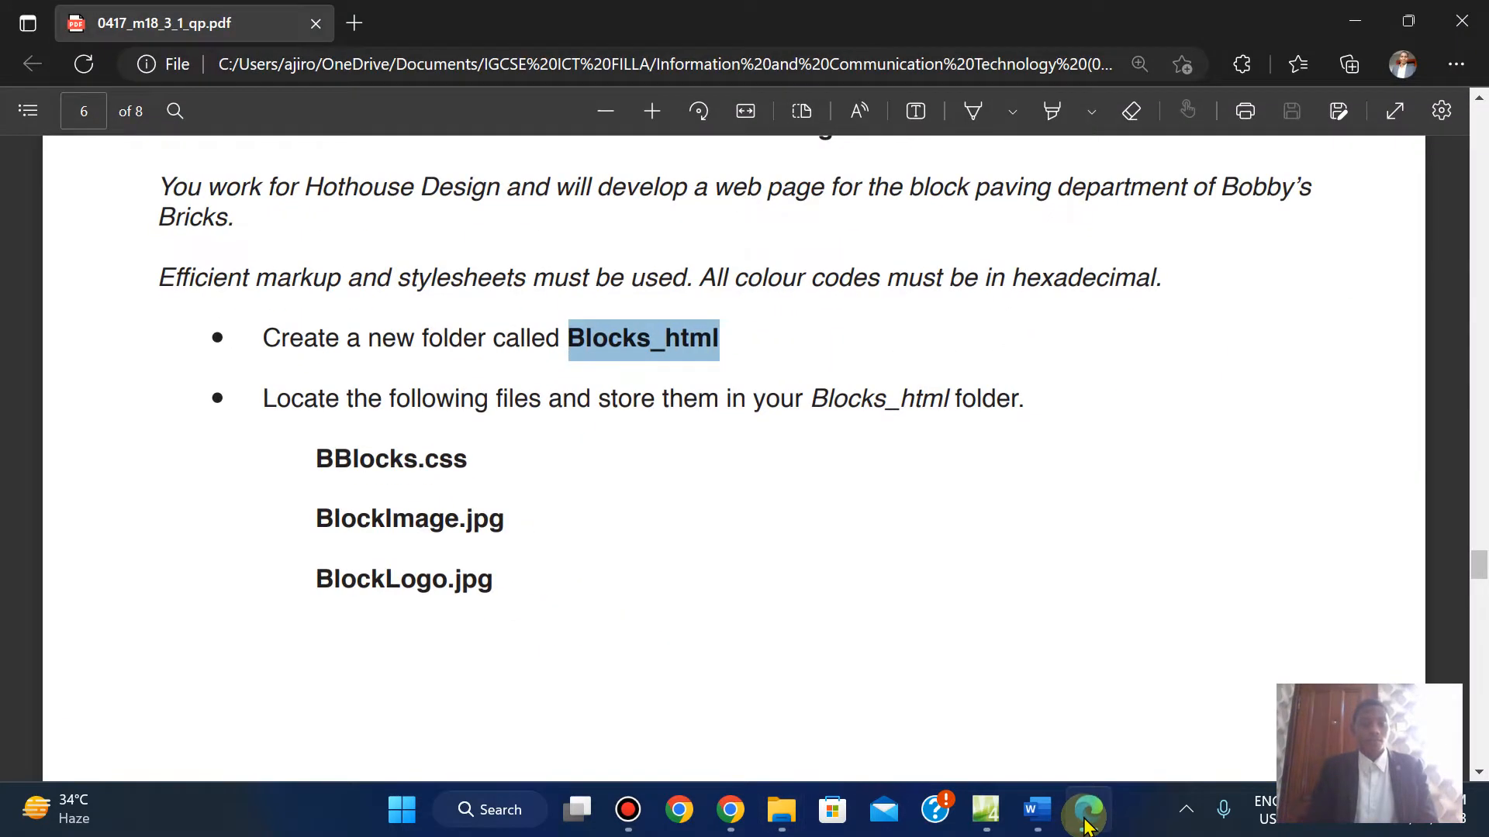
{"action": "left_click", "coordinate": [1088, 825]}
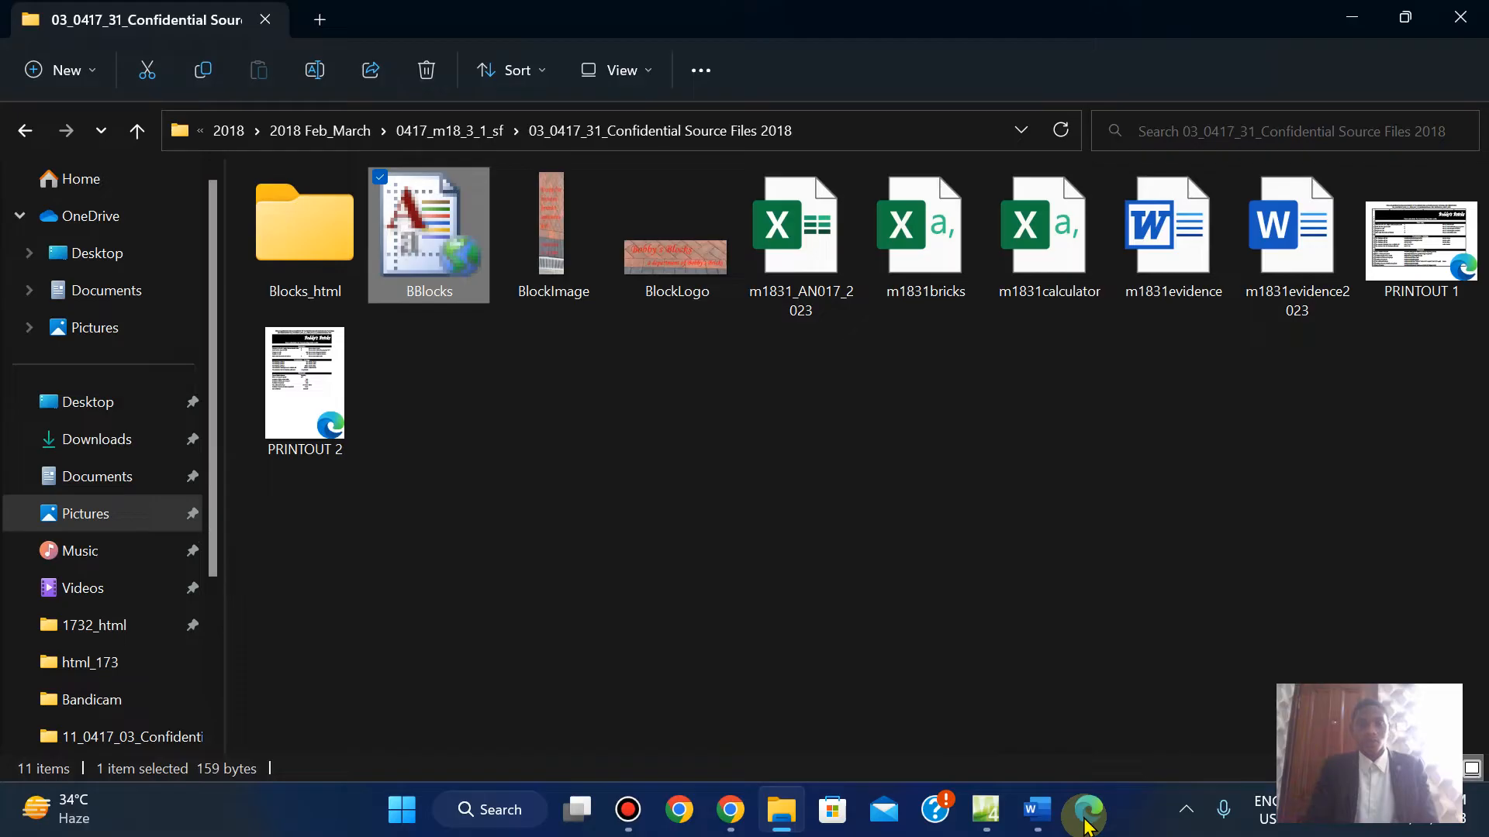
{"action": "left_click", "coordinate": [554, 256], "text": "ctrl"}
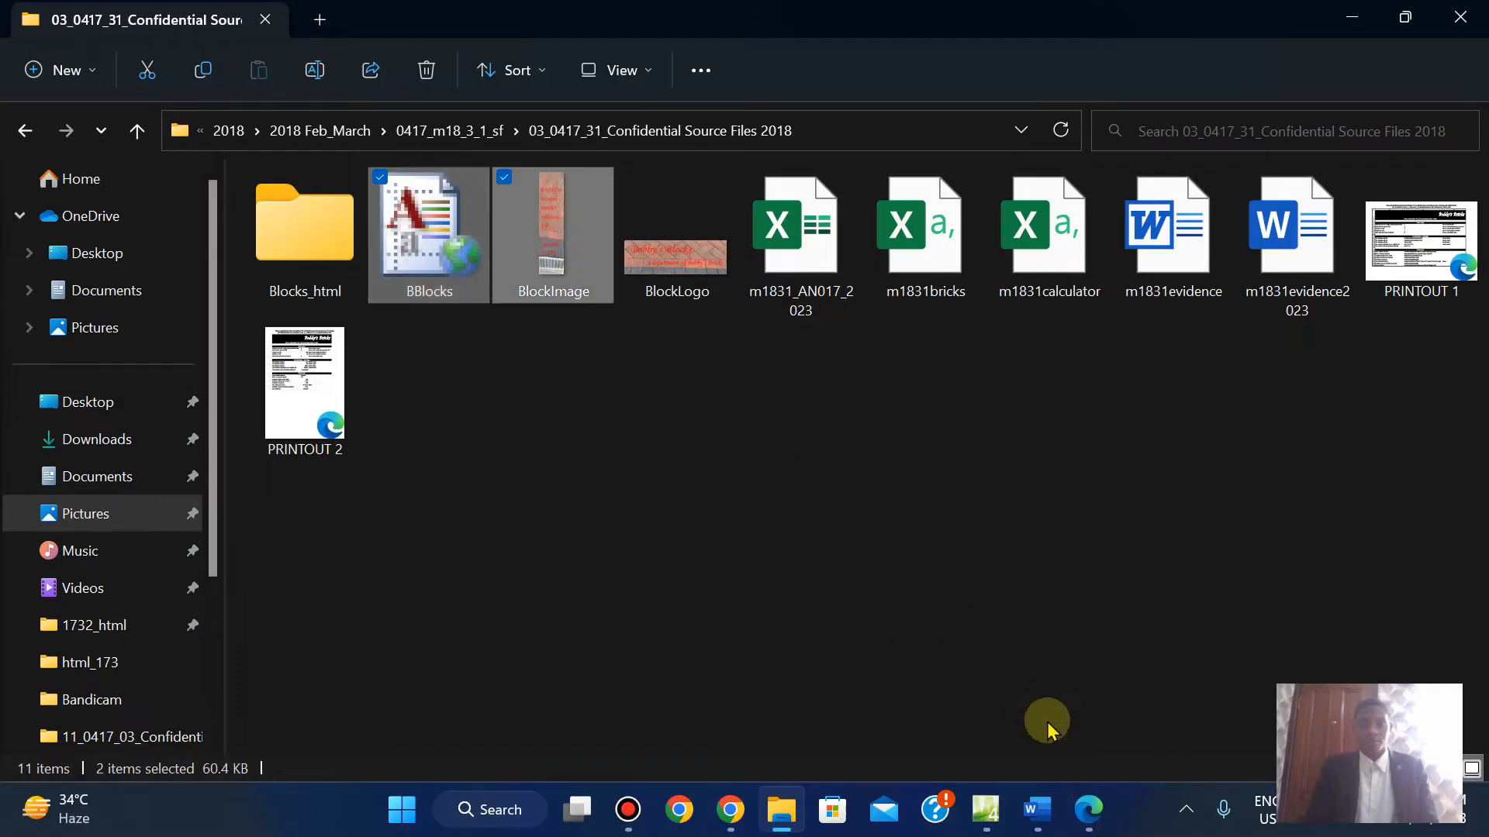
{"action": "left_click", "coordinate": [1088, 810]}
{"action": "left_click", "coordinate": [1088, 810]}
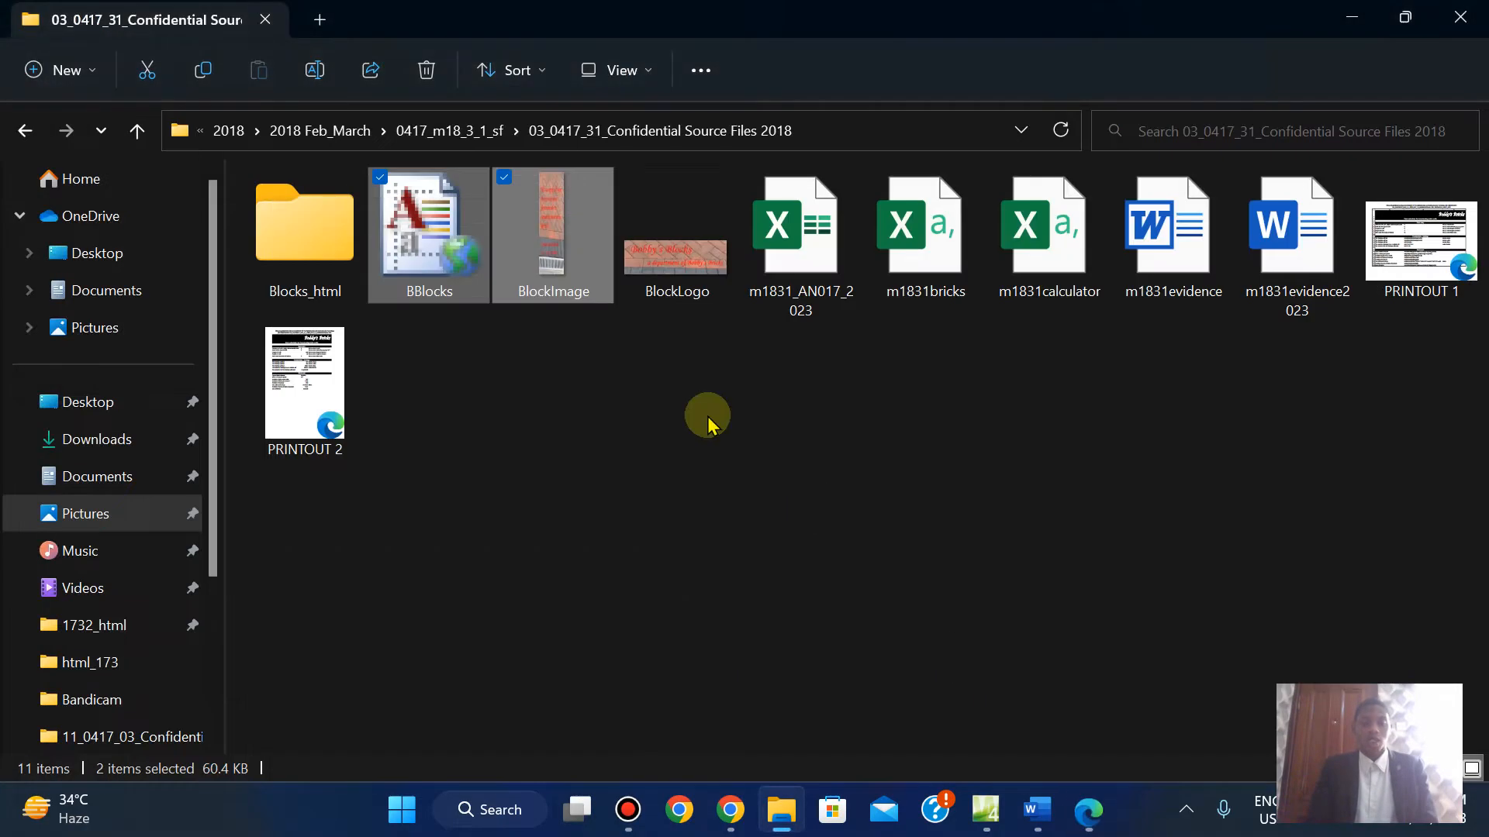
{"action": "left_click", "coordinate": [669, 254], "text": "ctrl"}
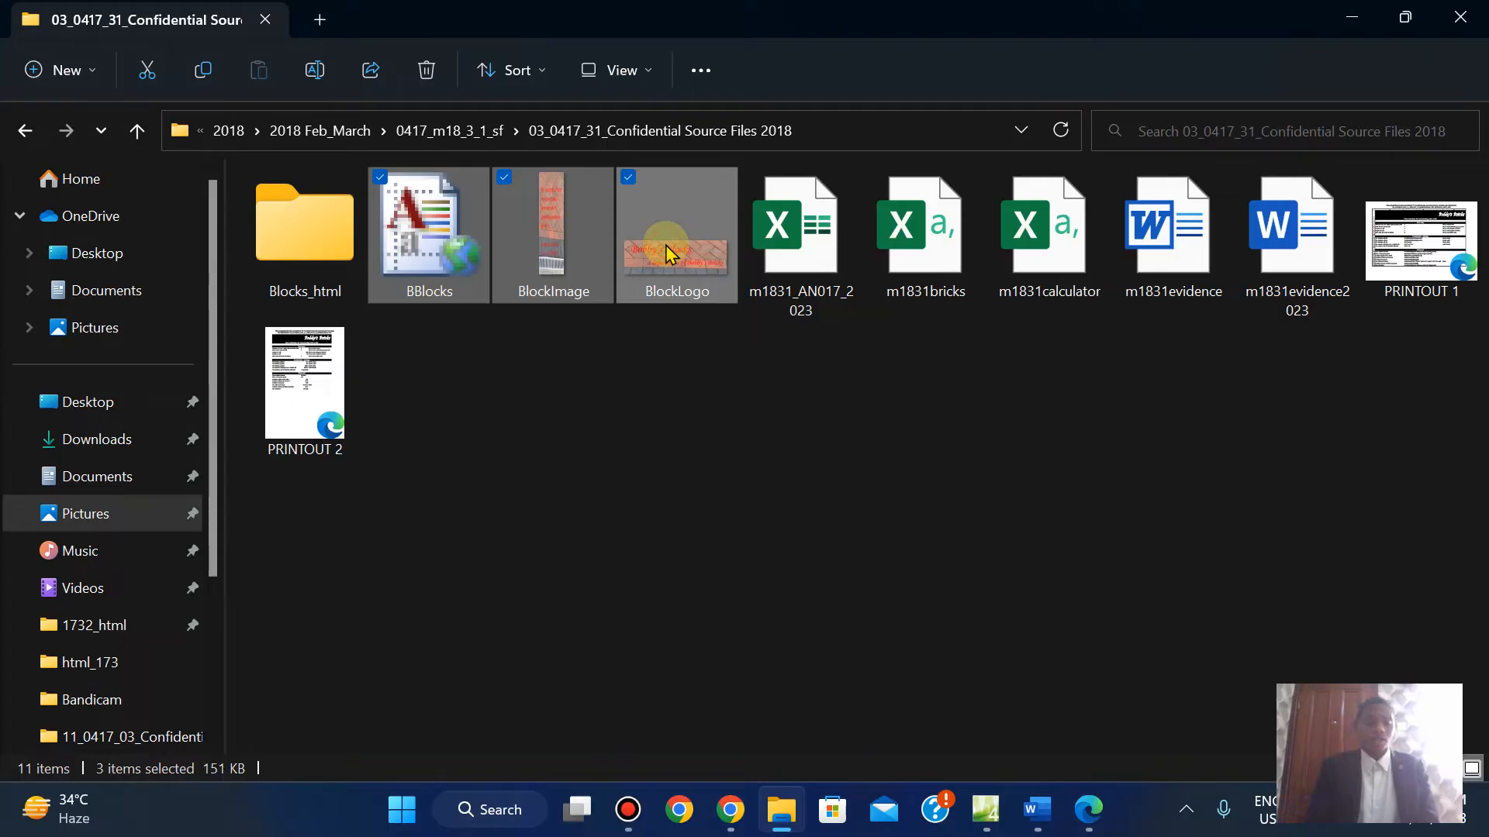
Move the three files into Blocks_html and return to the question paper
{"action": "key", "text": "ctrl+x"}
{"action": "left_click", "coordinate": [308, 244]}
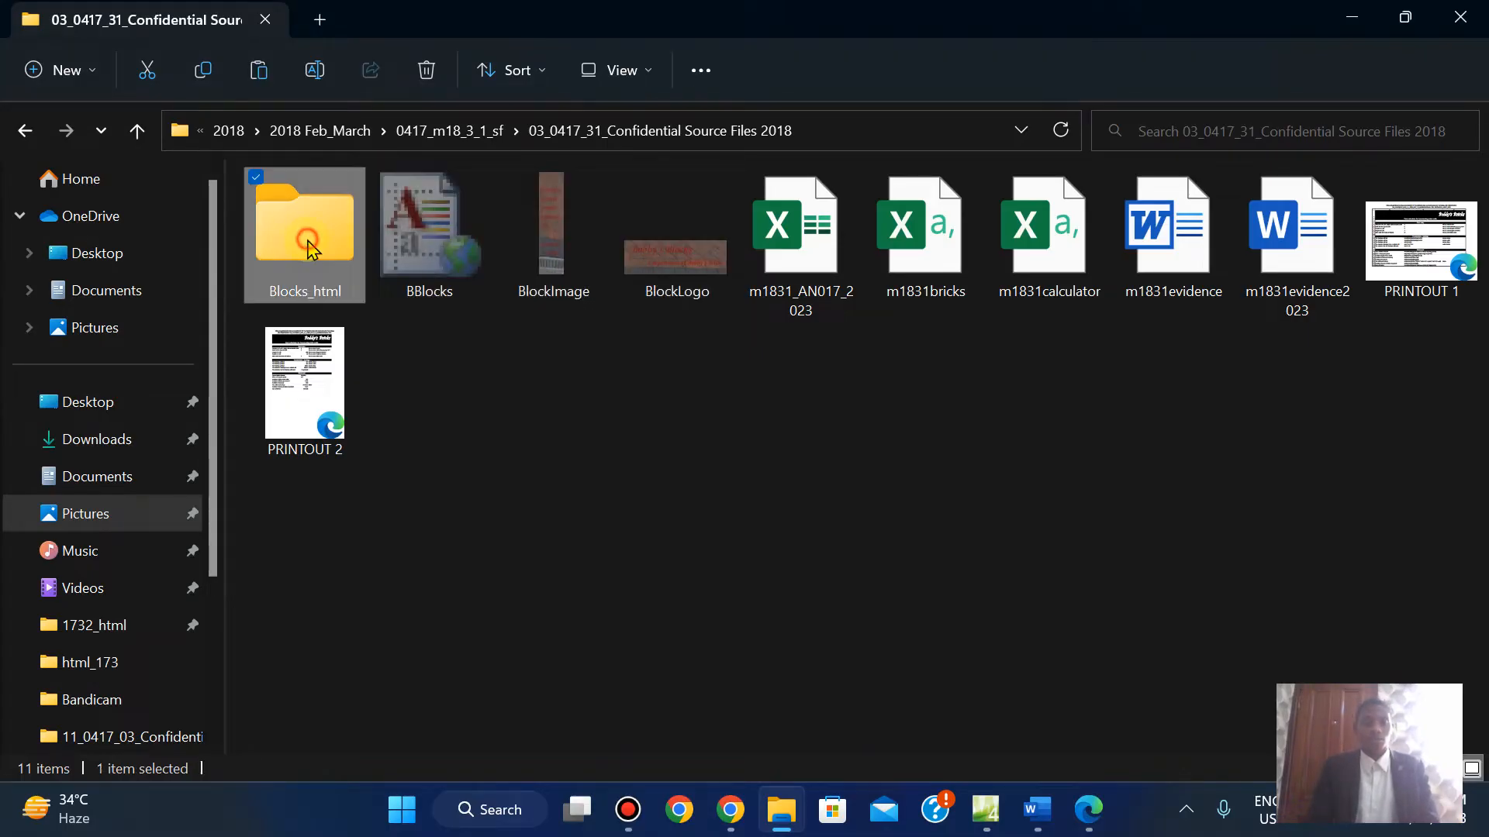
{"action": "double_click", "coordinate": [308, 244]}
{"action": "key", "text": "ctrl+v"}
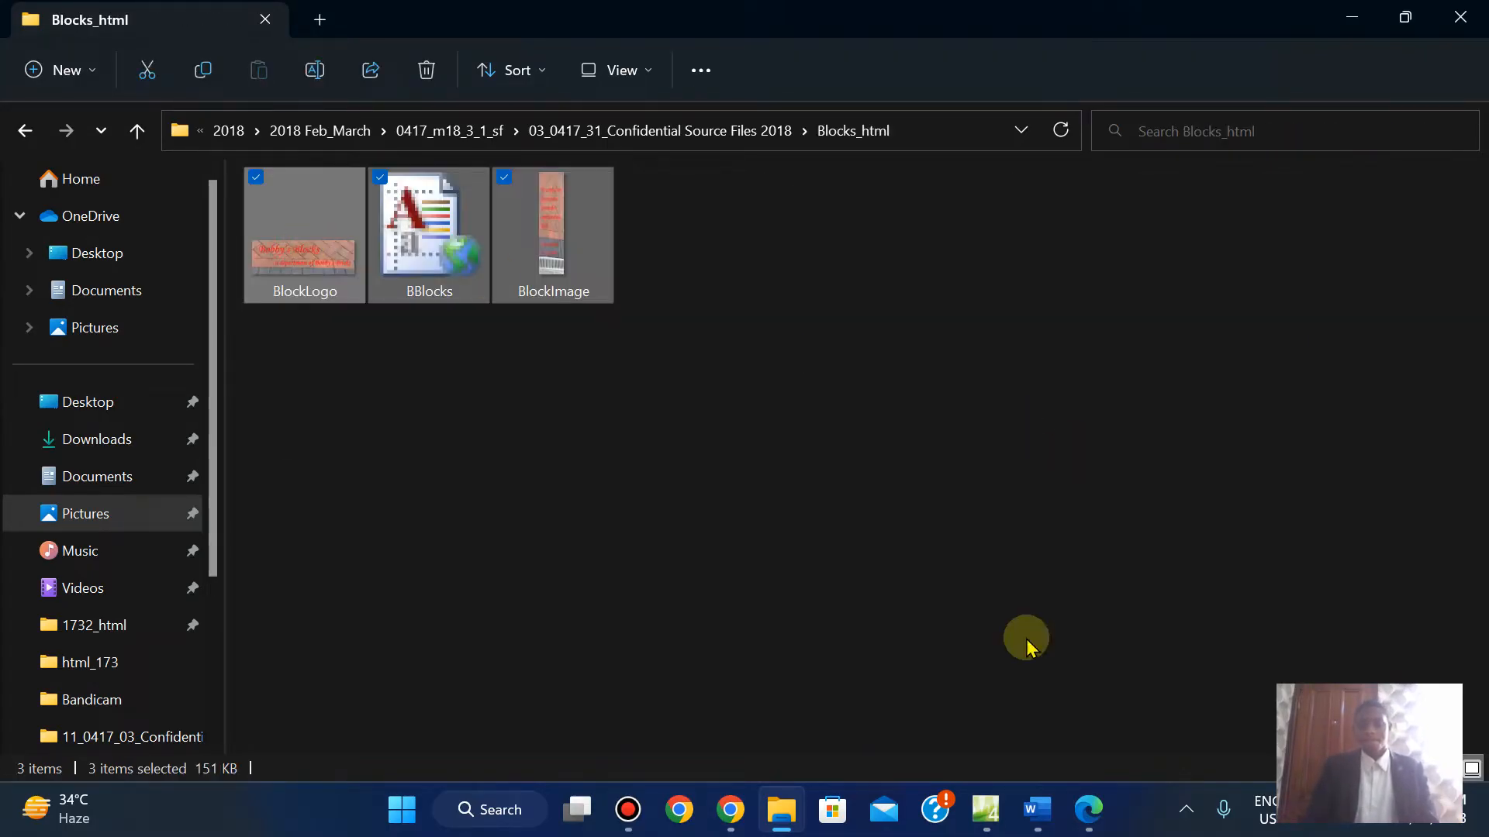
{"action": "left_click", "coordinate": [1088, 809]}
{"action": "key", "text": "Down"}
{"action": "key", "text": "Down"}
{"action": "key", "text": "Down"}
{"action": "key", "text": "Down"}
{"action": "key", "text": "Down"}
{"action": "key", "text": "Down"}
{"action": "key", "text": "Down"}
{"action": "key", "text": "Down"}
{"action": "key", "text": "Down"}
{"action": "key", "text": "Down"}
{"action": "key", "text": "Down"}
{"action": "key", "text": "Down"}
{"action": "key", "text": "Down"}
{"action": "key", "text": "Down"}
{"action": "key", "text": "Down"}
{"action": "key", "text": "Down"}
{"action": "key", "text": "Down"}
{"action": "key", "text": "Down"}
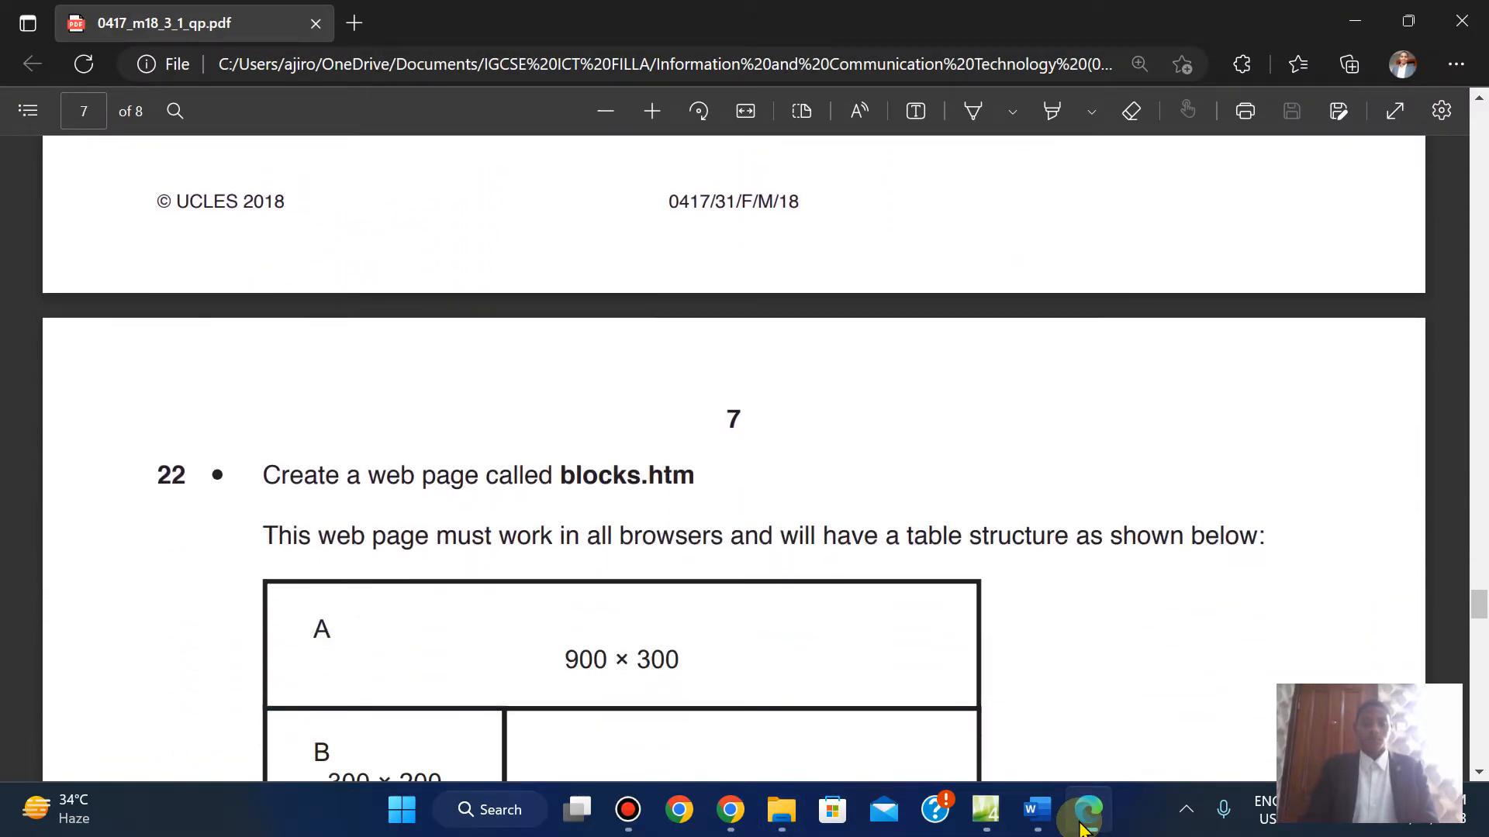
Scroll to question 22's A–F table layout diagram on page 7, then start a program search
{"action": "key", "text": "Down"}
{"action": "key", "text": "Down"}
{"action": "key", "text": "Down"}
{"action": "key", "text": "Down"}
{"action": "key", "text": "Down"}
{"action": "key", "text": "Down"}
{"action": "key", "text": "Down"}
{"action": "key", "text": "Down"}
{"action": "key", "text": "Down"}
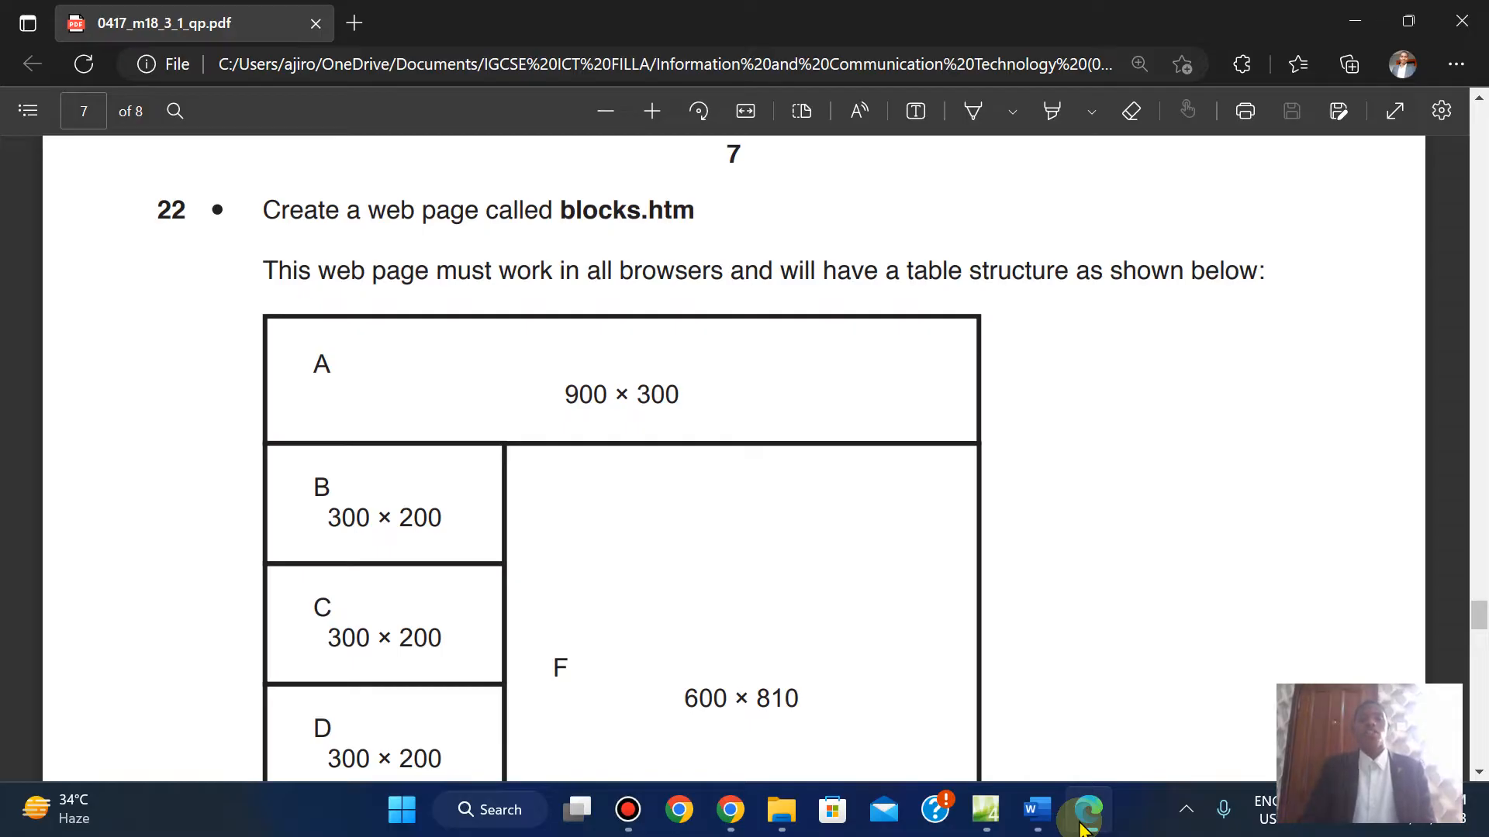
{"action": "key", "text": "Down"}
{"action": "key", "text": "Down"}
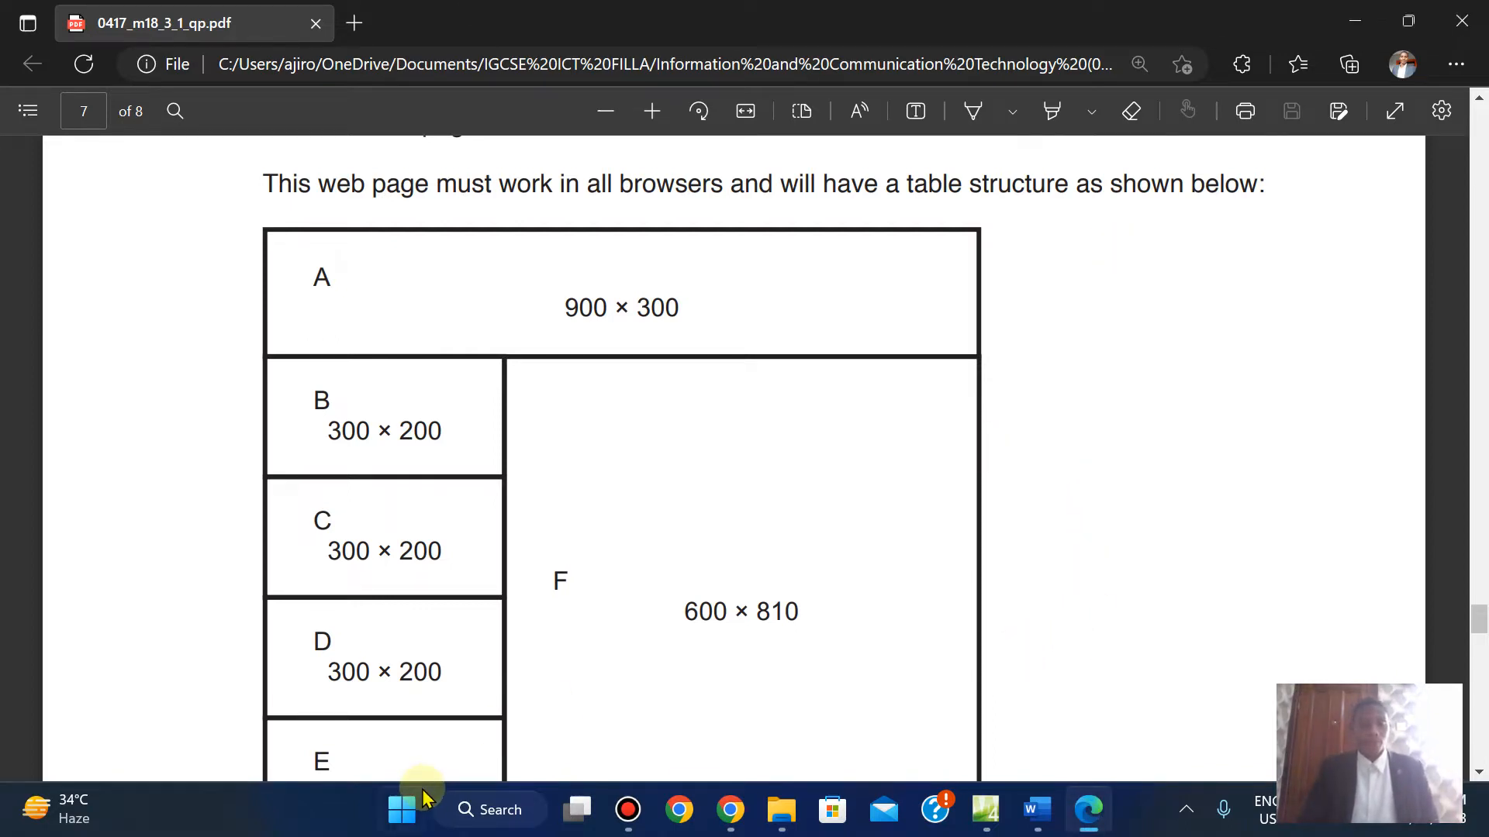
{"action": "left_click", "coordinate": [388, 825]}
Launch Expression Web 4, close the untitled page and create a new blank HTML page
{"action": "type", "text": "web"}
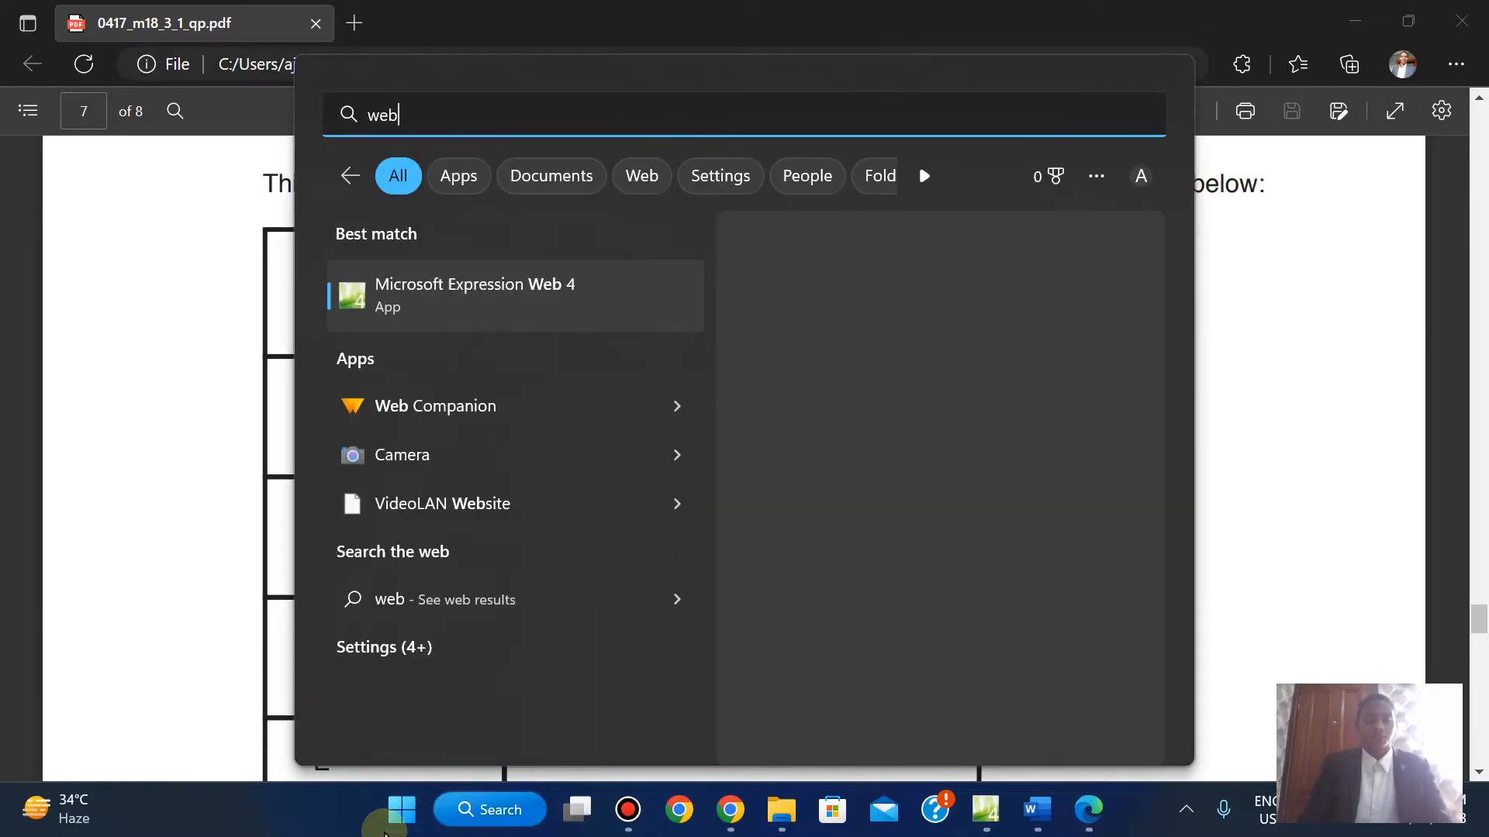
{"action": "left_click", "coordinate": [531, 303]}
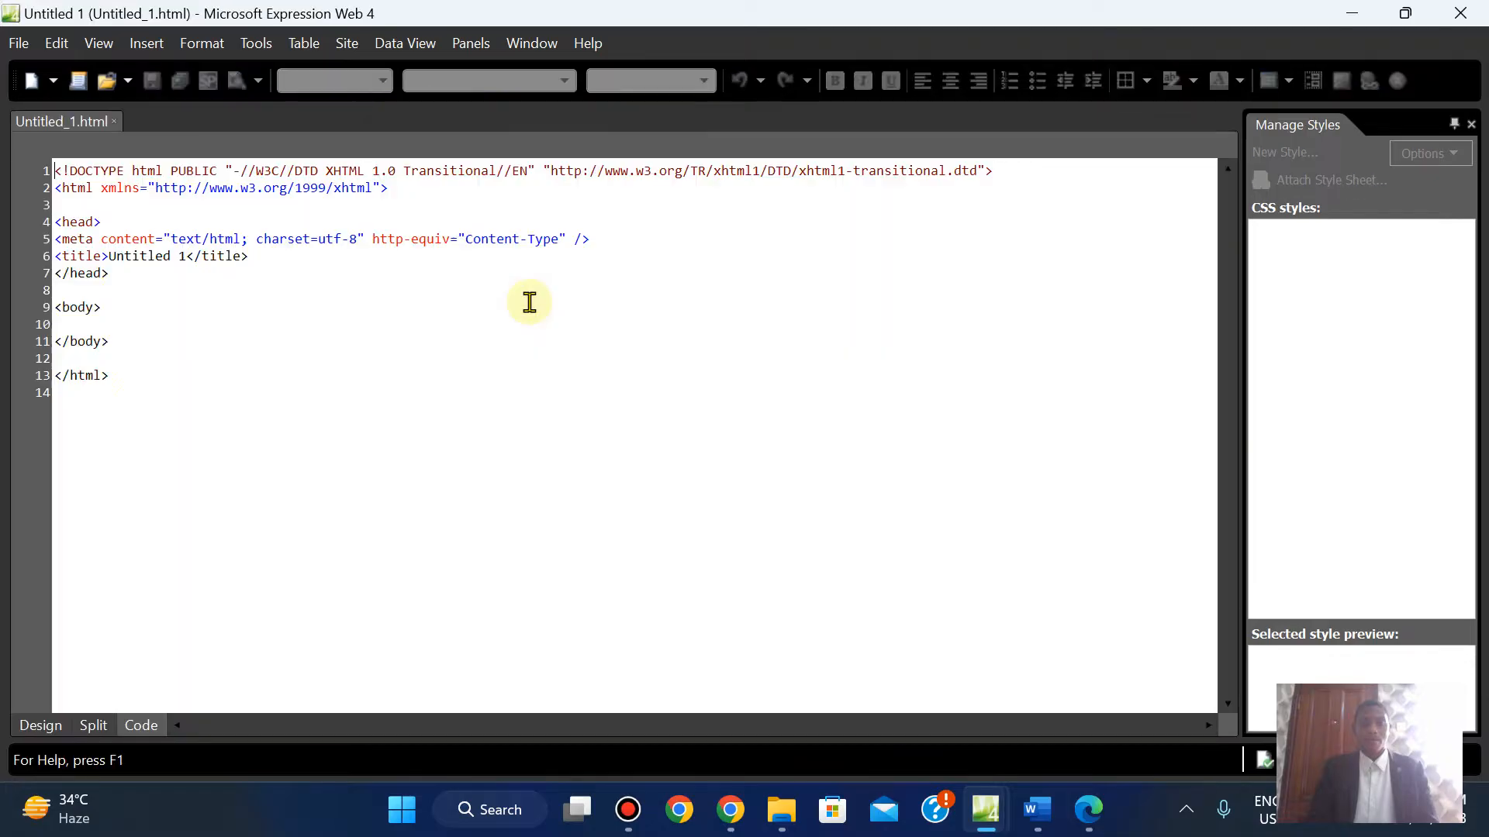
{"action": "left_click", "coordinate": [114, 123]}
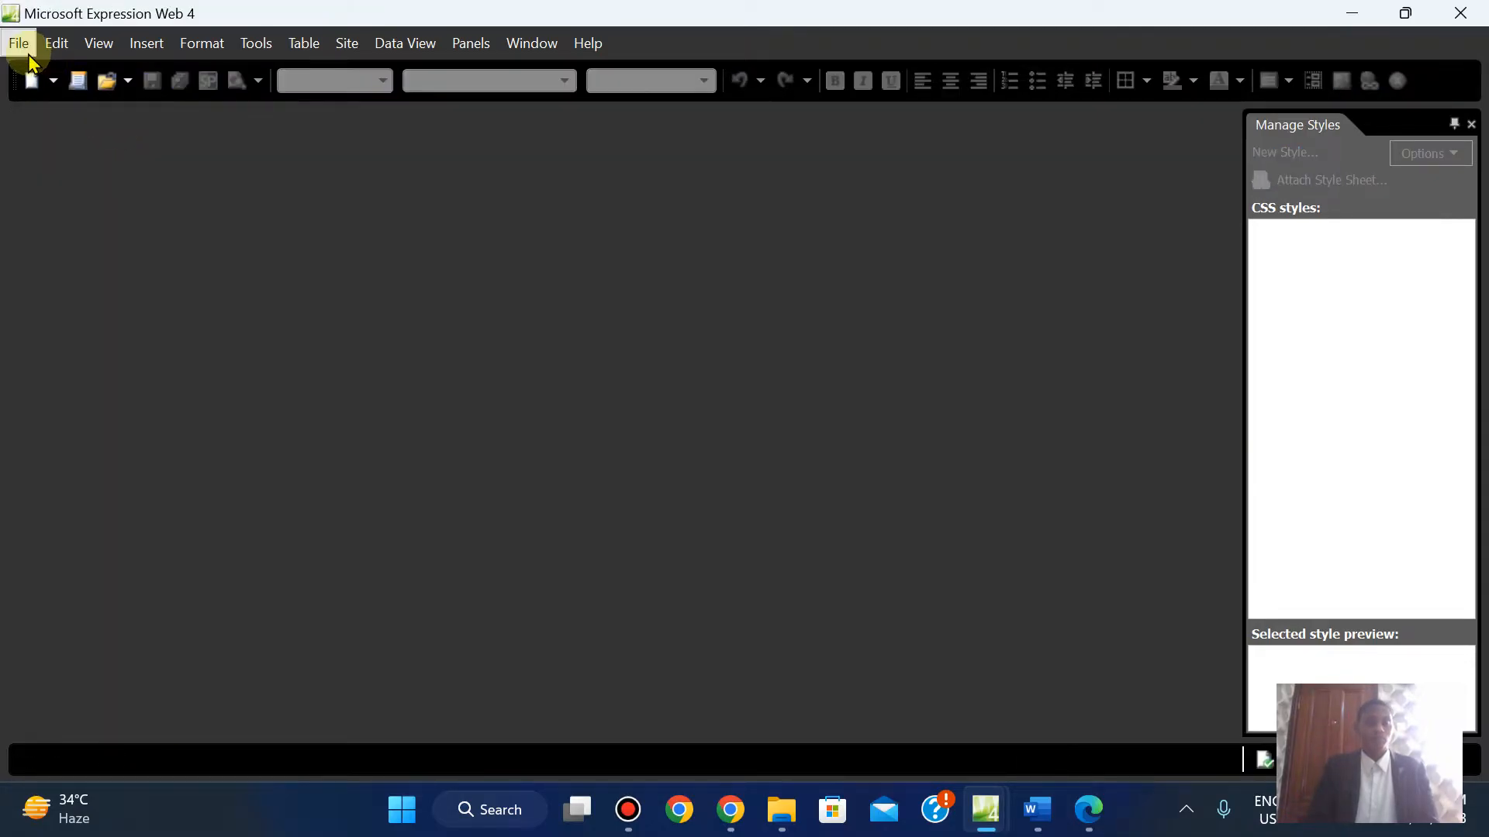
{"action": "left_click", "coordinate": [28, 51]}
{"action": "mouse_move", "coordinate": [54, 78]}
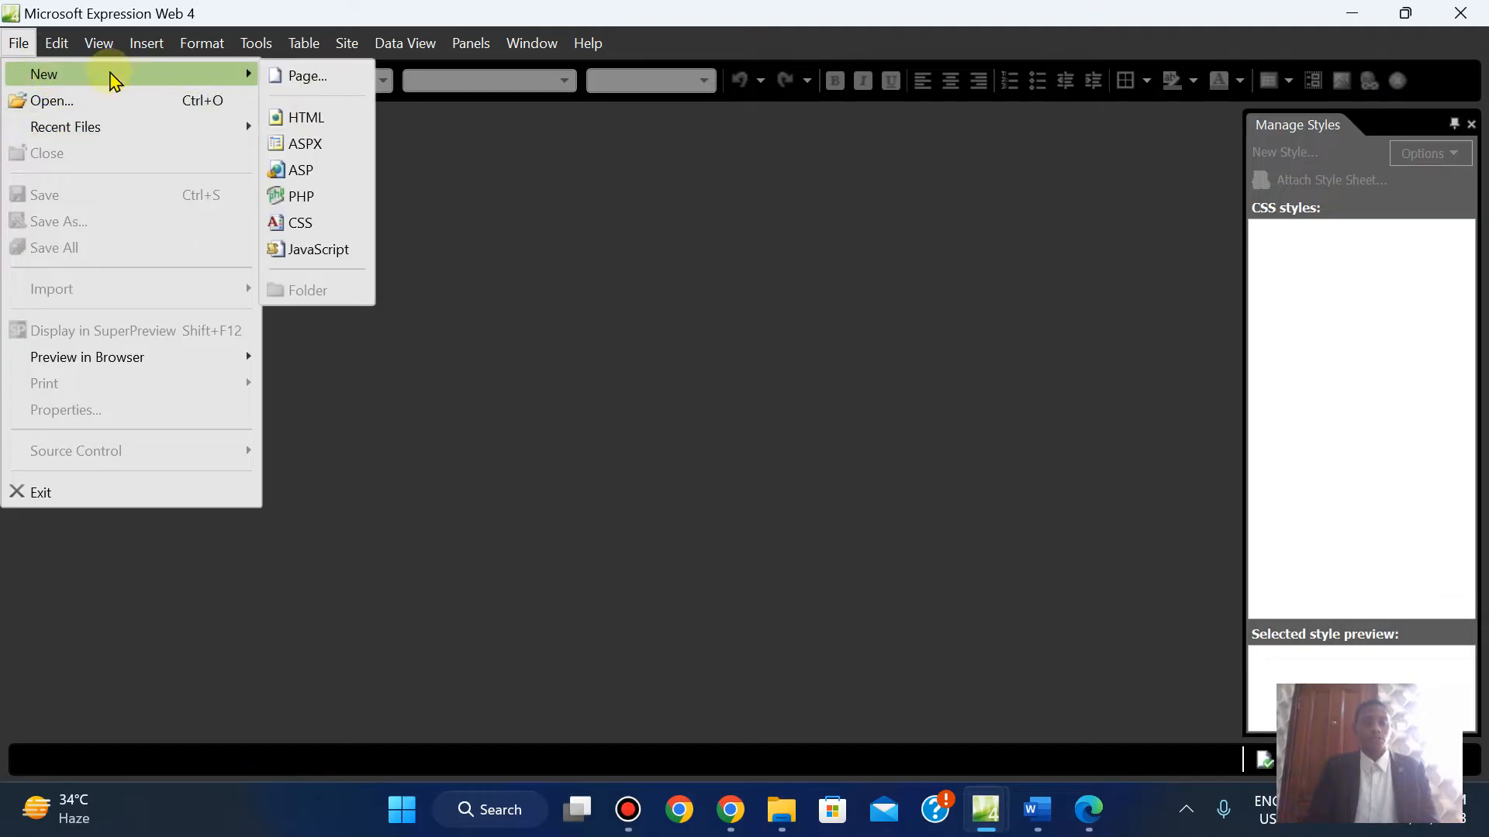
{"action": "left_click", "coordinate": [317, 121]}
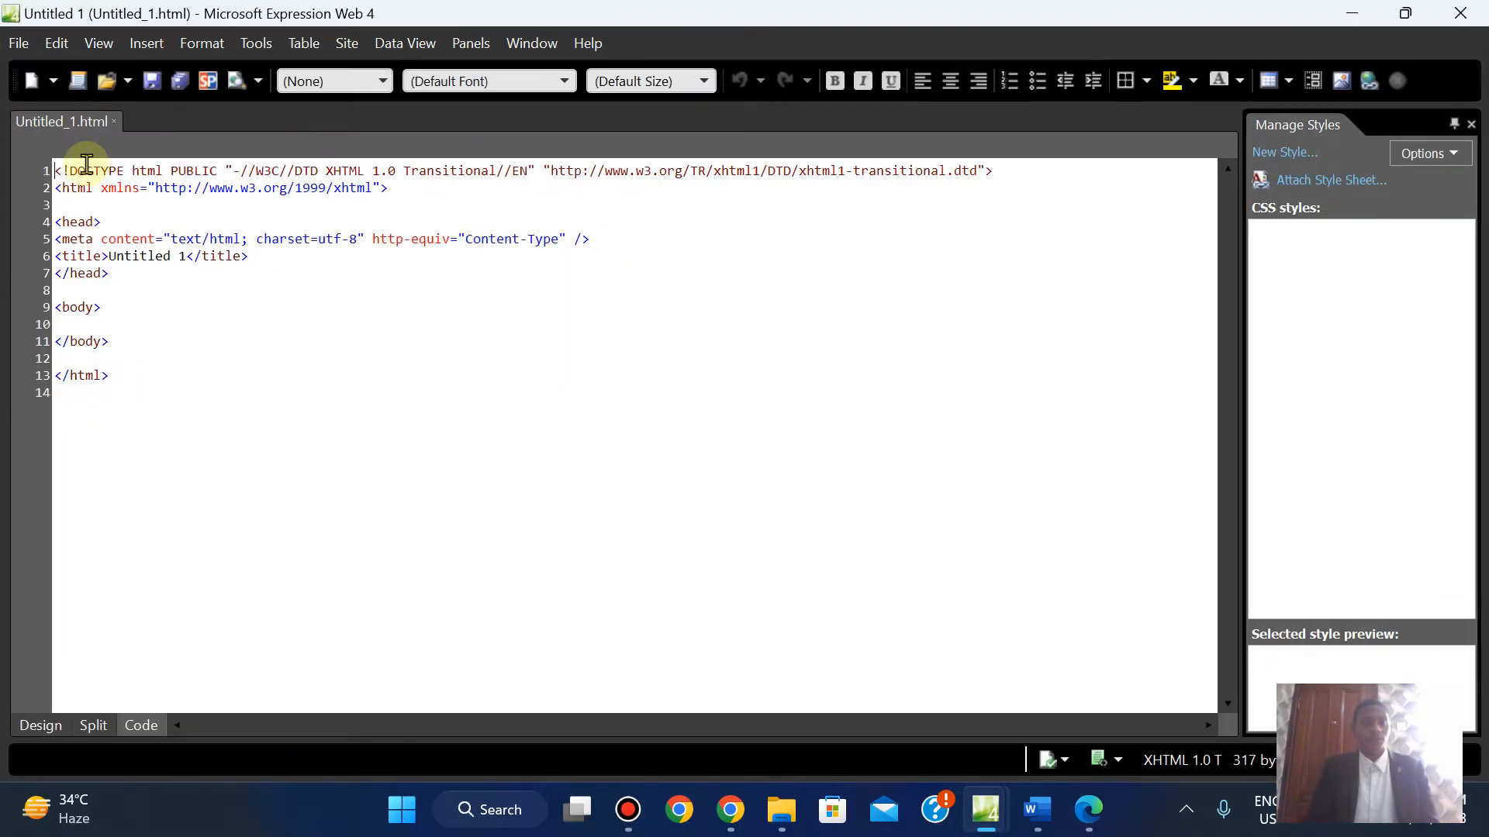
Start Save As, then copy the file name 'blocks' from question 22
{"action": "left_click", "coordinate": [22, 45]}
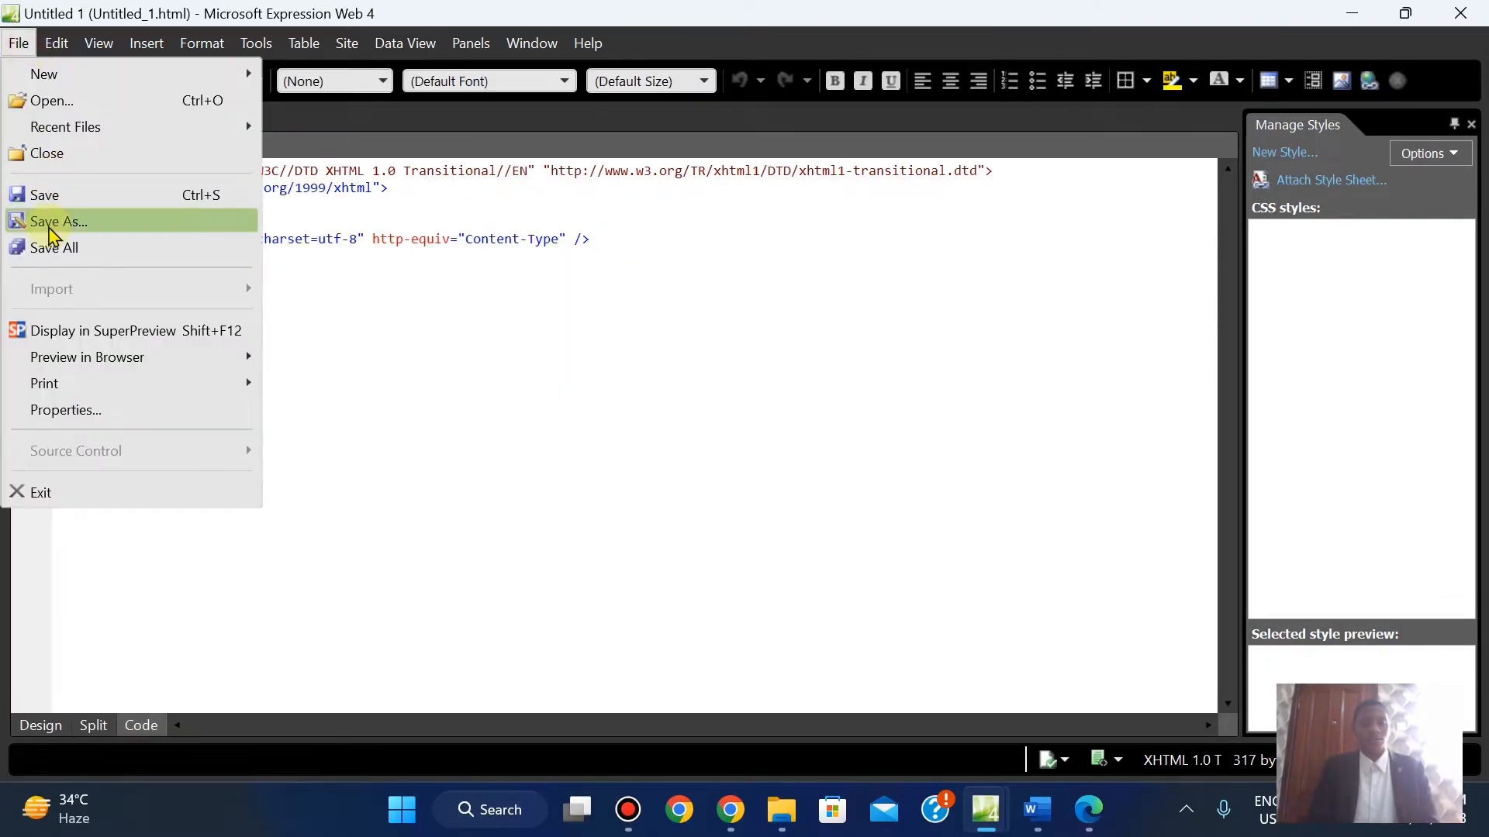
{"action": "left_click", "coordinate": [48, 225]}
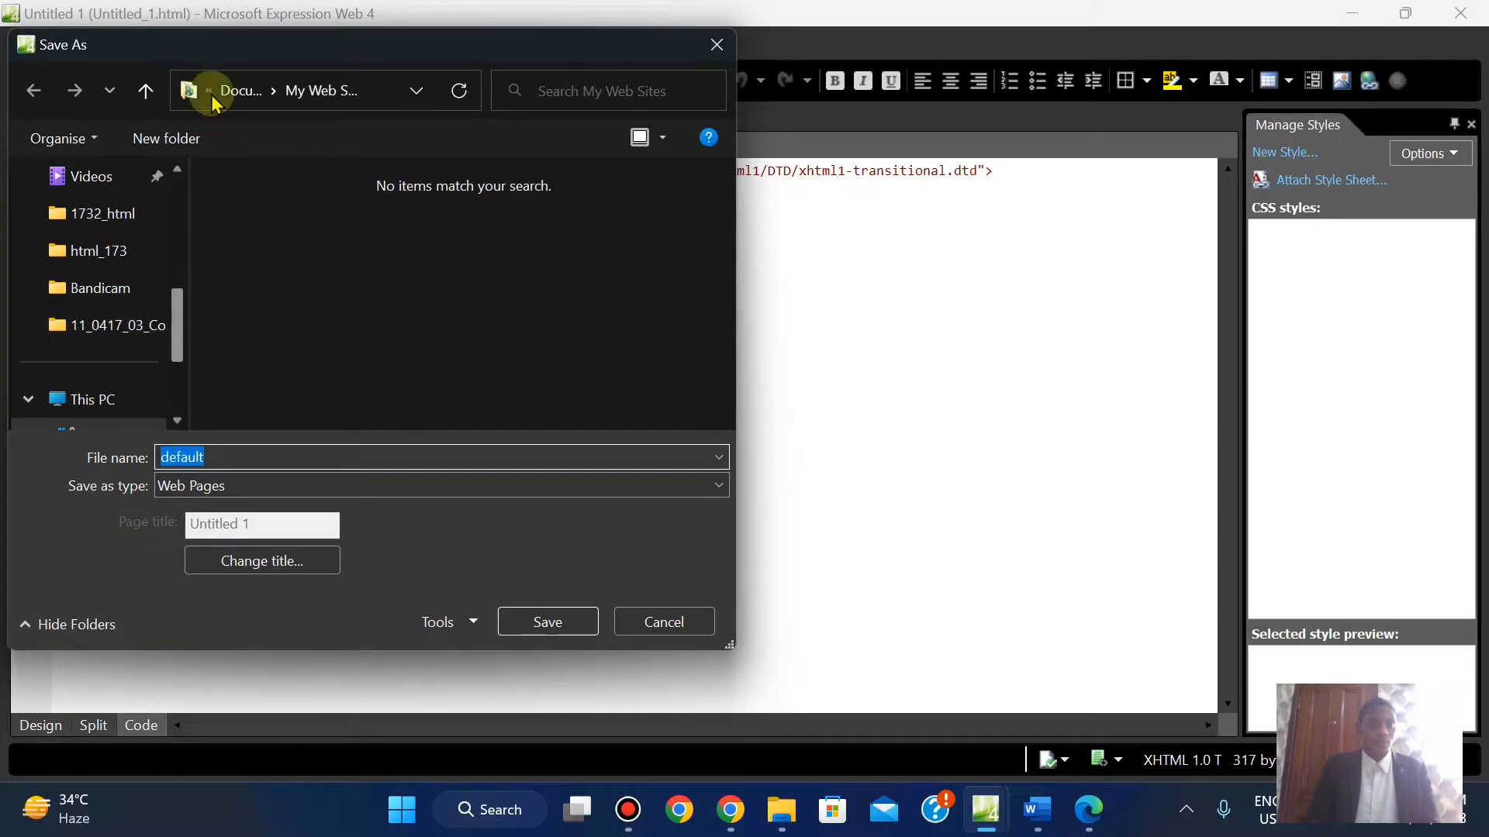
{"action": "mouse_move", "coordinate": [752, 10]}
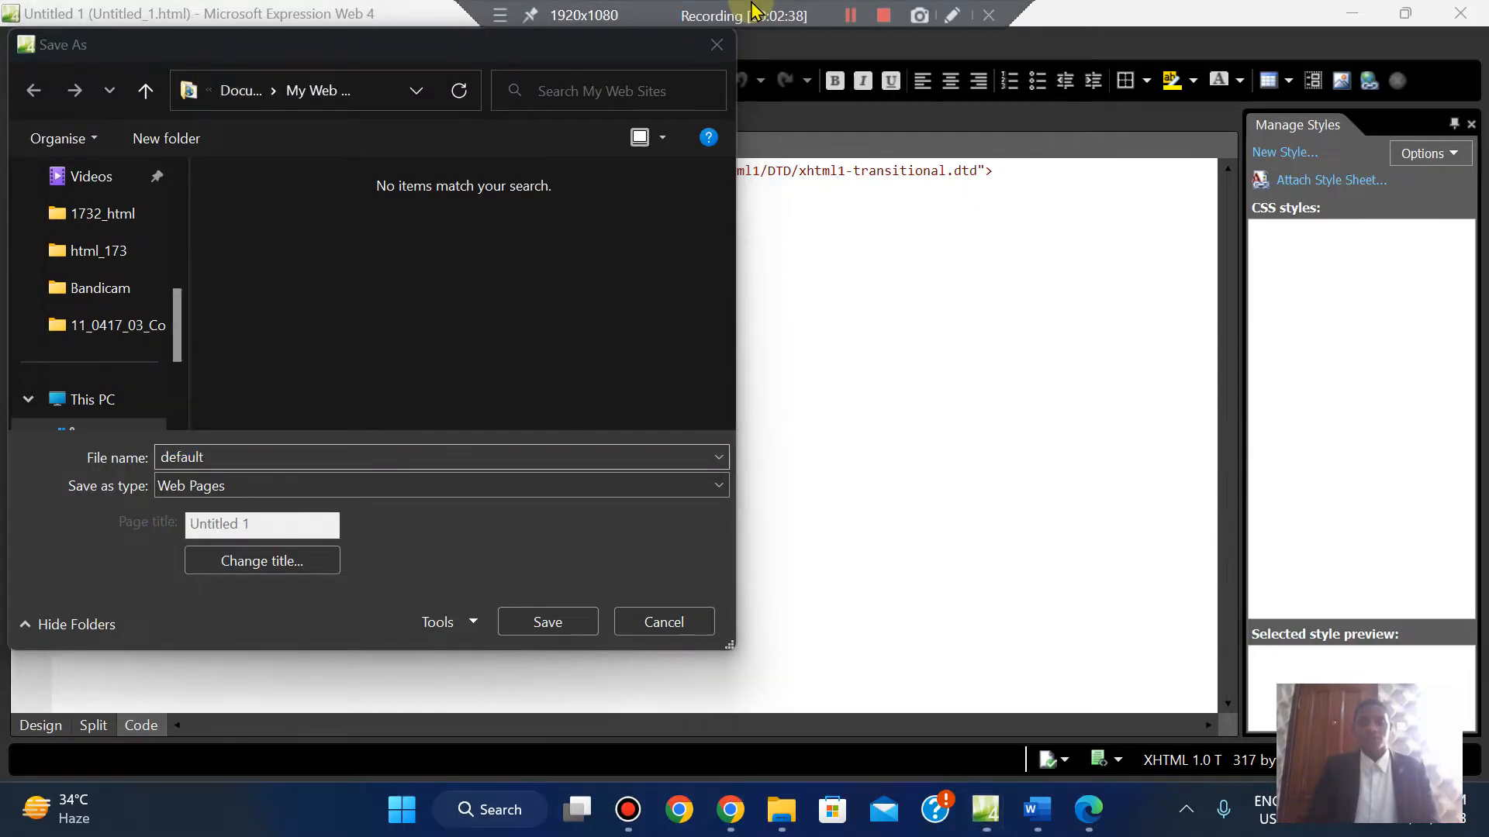
{"action": "left_click", "coordinate": [847, 17]}
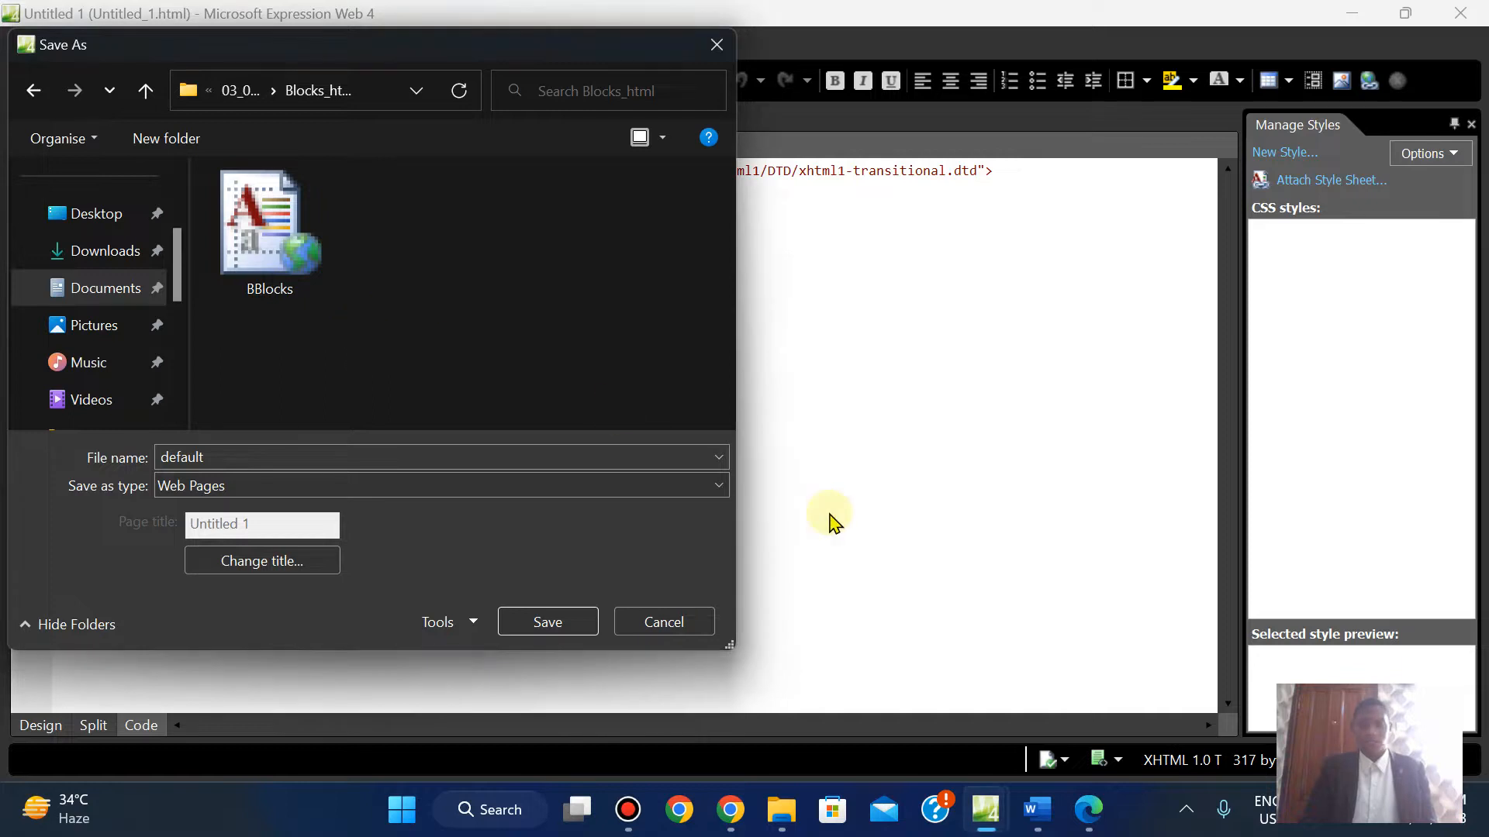
{"action": "left_click", "coordinate": [1100, 822]}
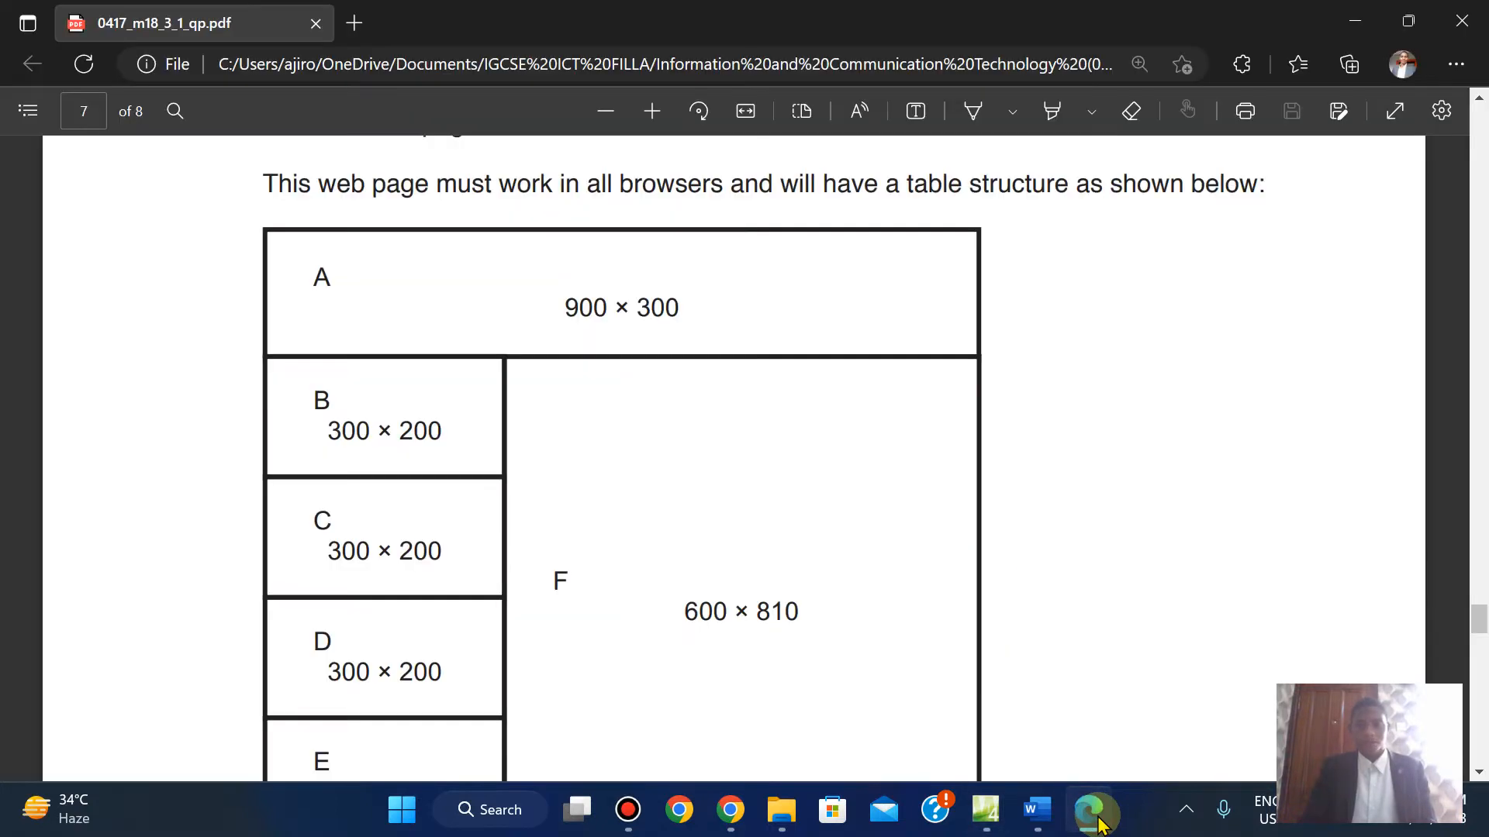
{"action": "key", "text": "Up"}
{"action": "key", "text": "Up"}
{"action": "key", "text": "Up"}
{"action": "key", "text": "Up"}
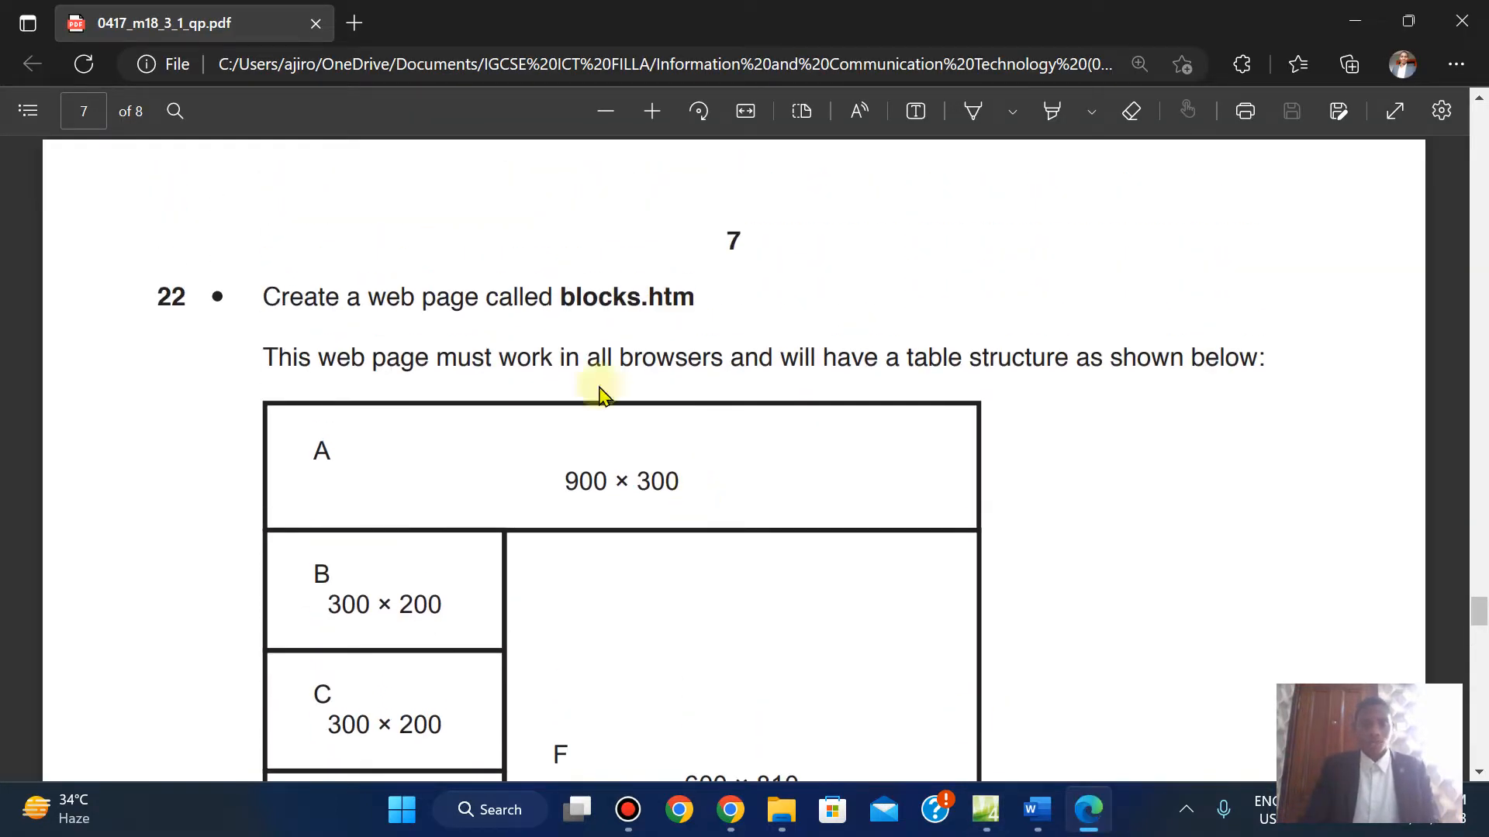
{"action": "double_click", "coordinate": [565, 295]}
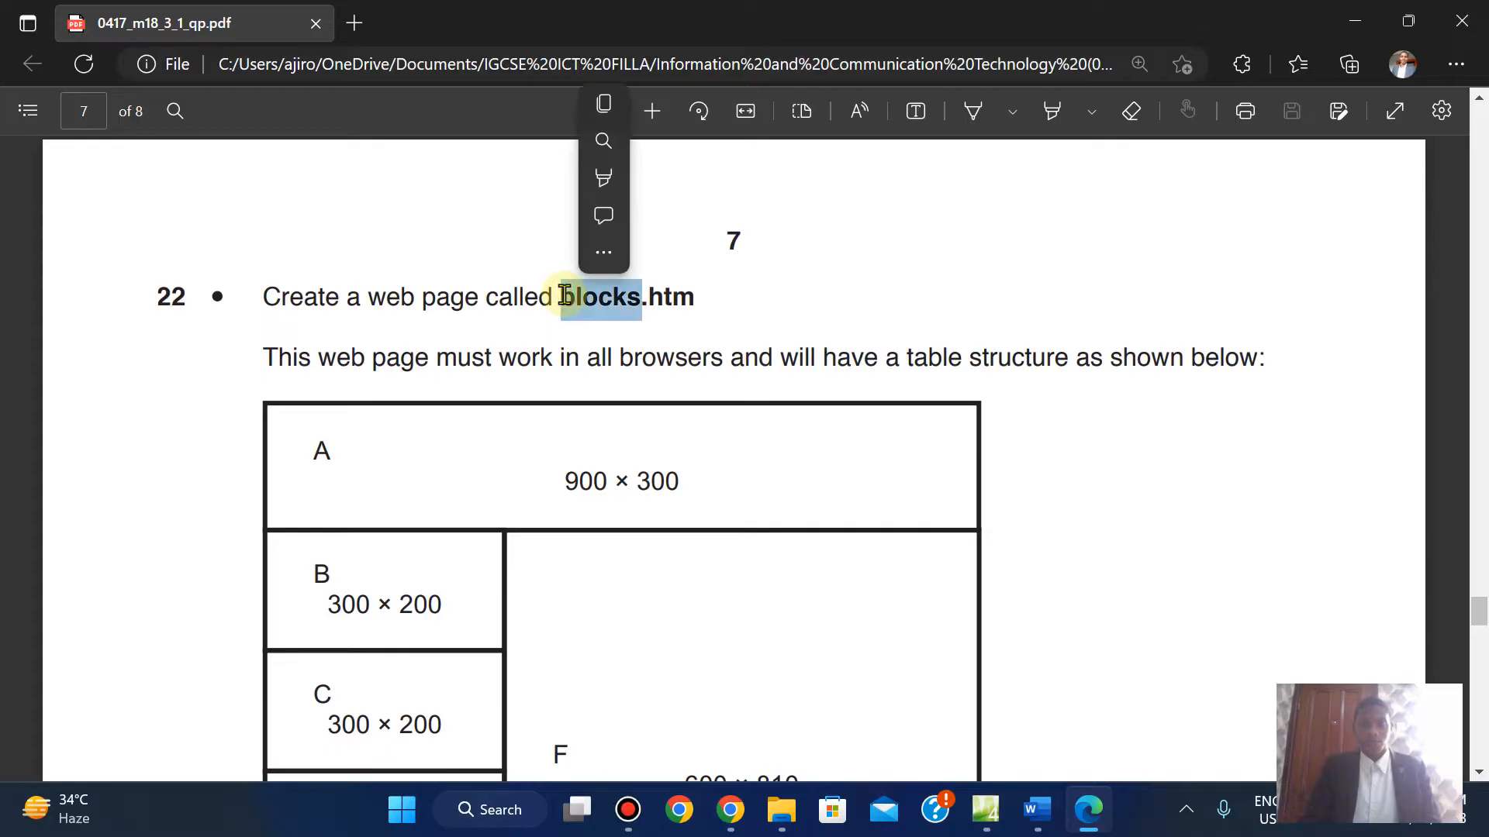
{"action": "left_click", "coordinate": [603, 105]}
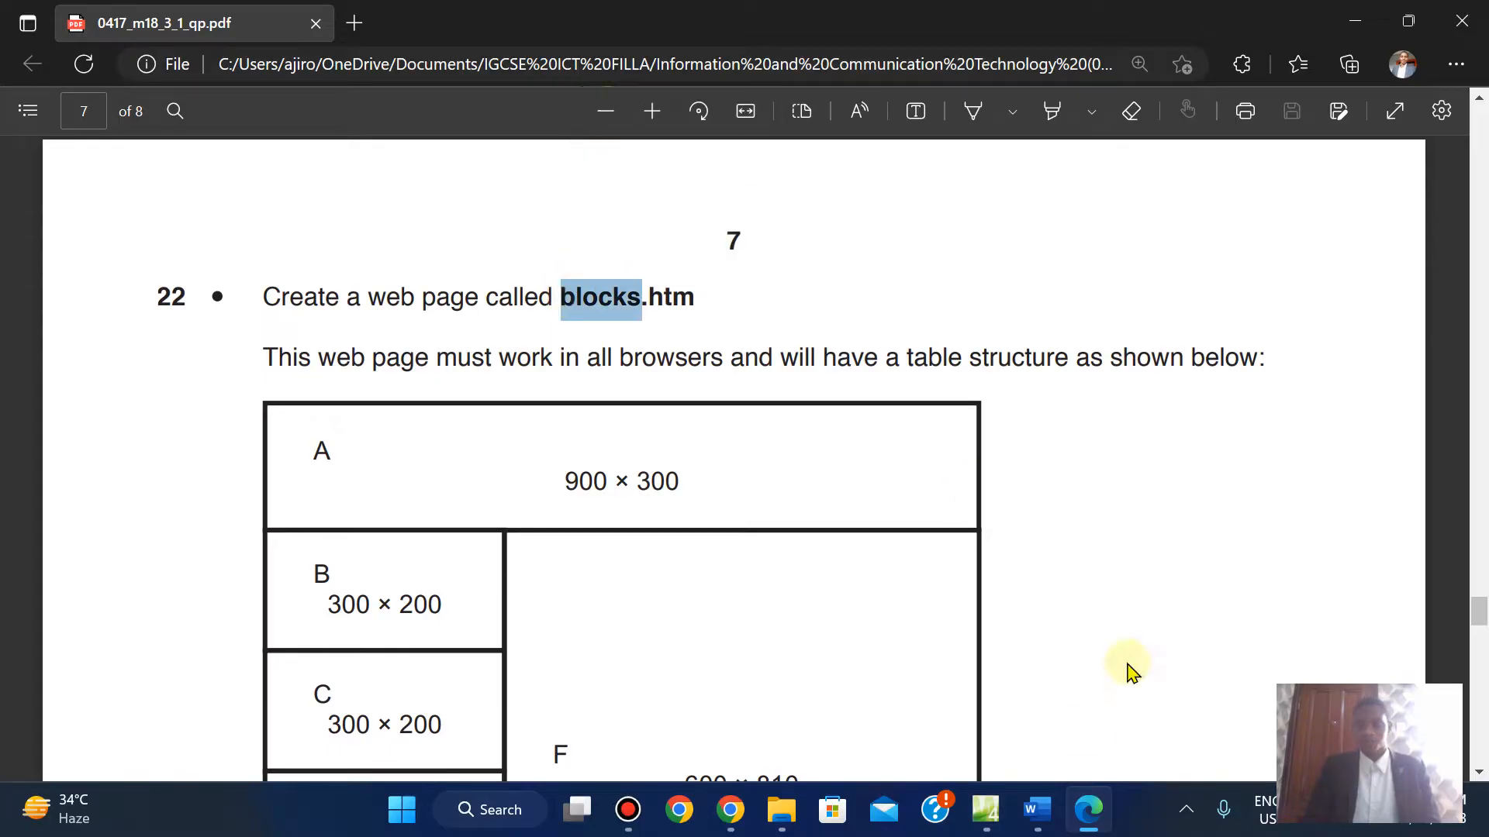
Close the extra CTB homepage window and save the page as blocks in Blocks_html
{"action": "left_click", "coordinate": [986, 810]}
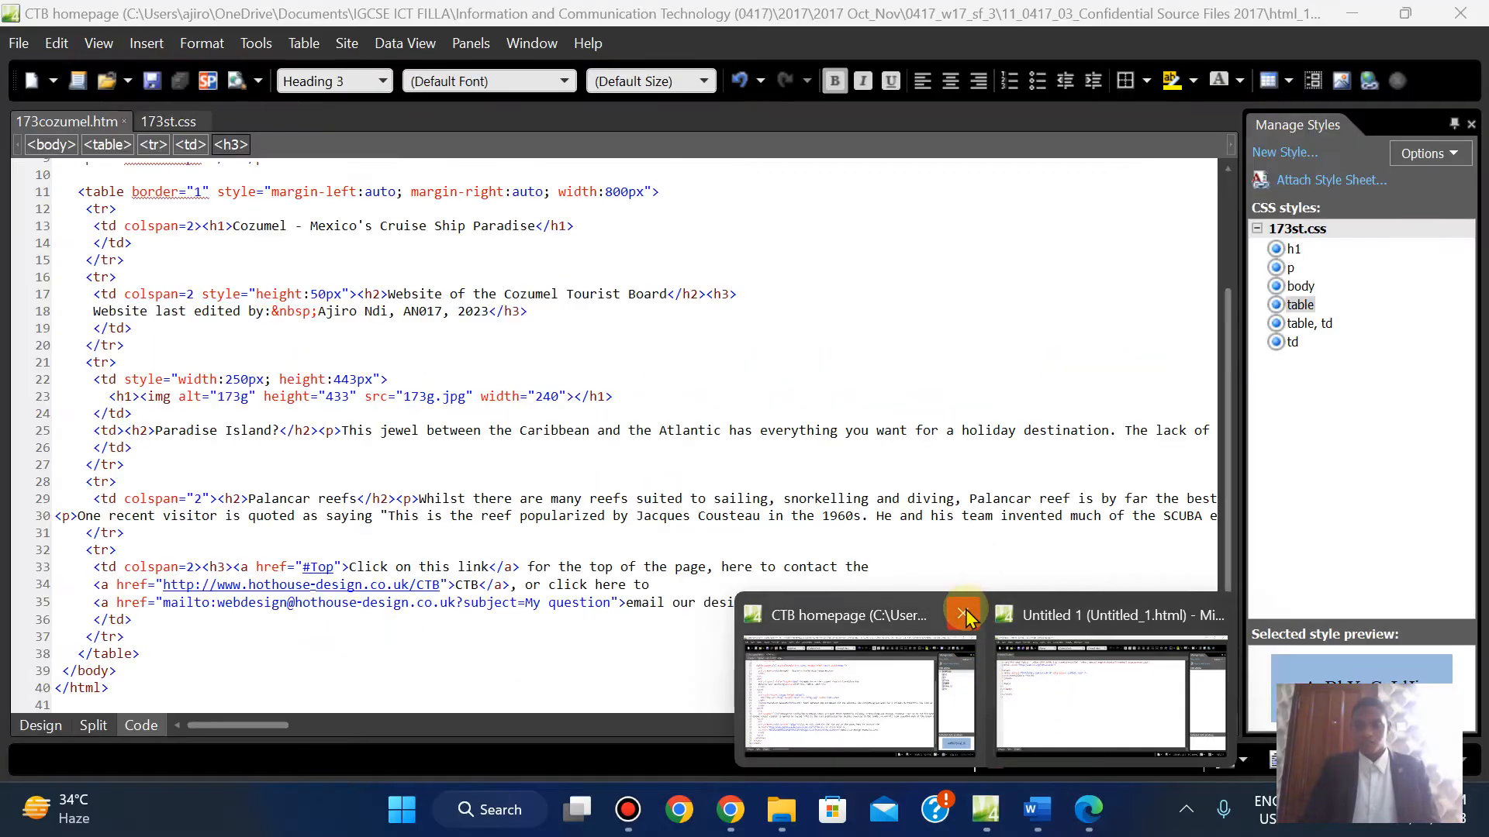
{"action": "left_click", "coordinate": [962, 614]}
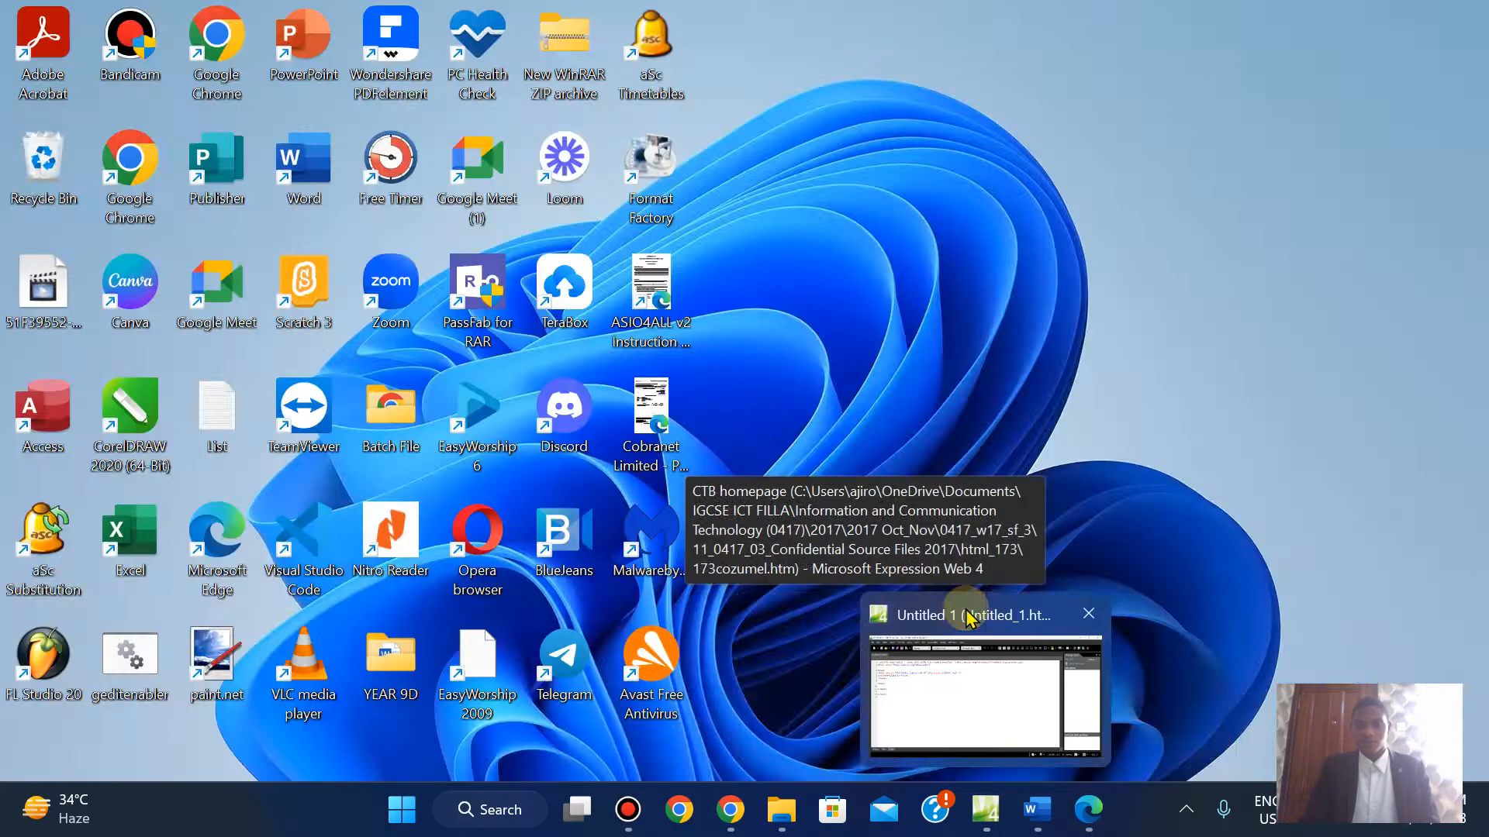
{"action": "left_click", "coordinate": [985, 668]}
{"action": "double_click", "coordinate": [205, 457]}
{"action": "type", "text": "blocks"}
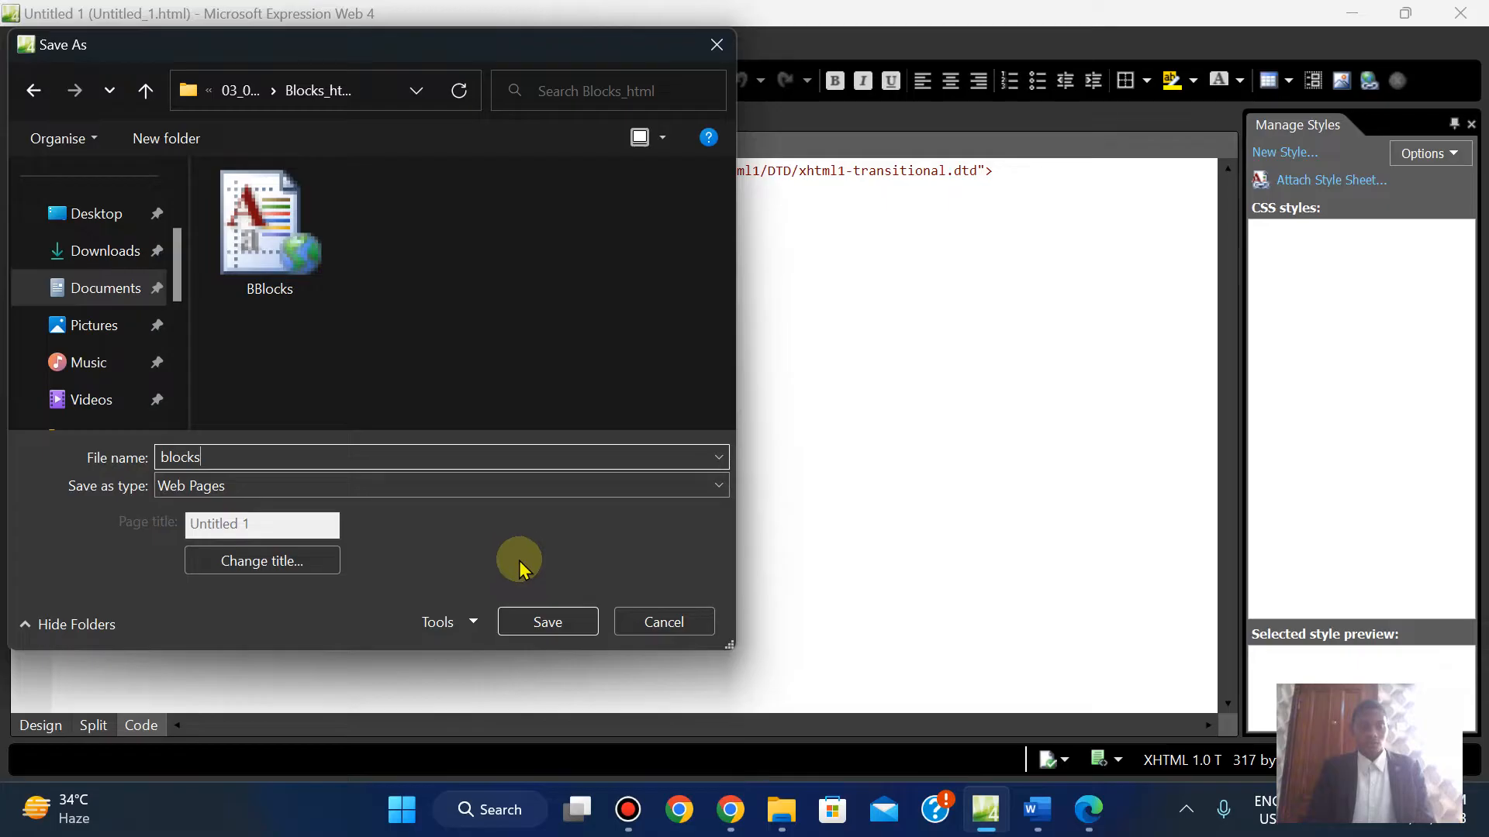
{"action": "left_click", "coordinate": [568, 624]}
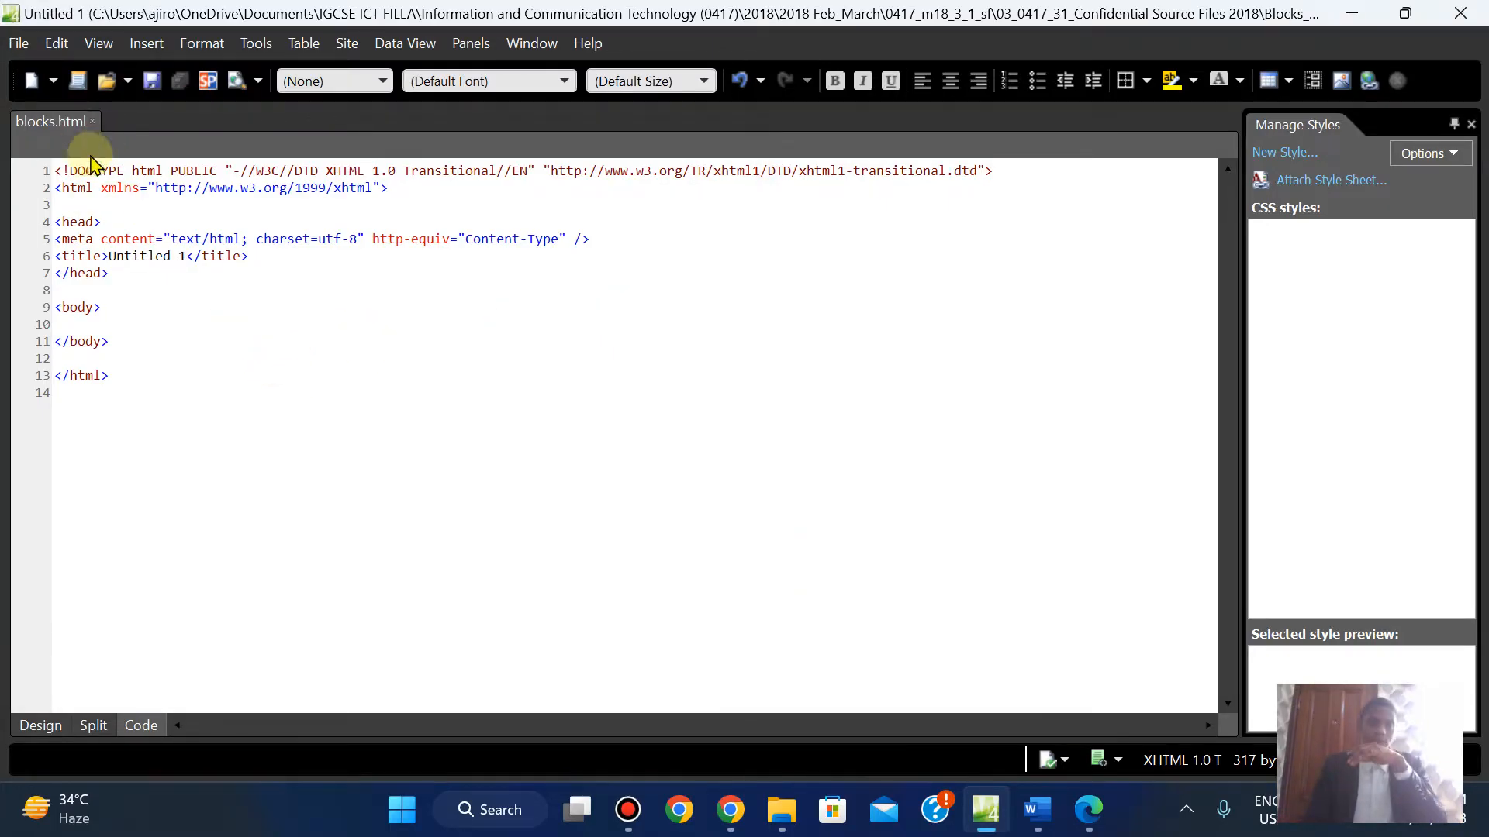
{"action": "left_click", "coordinate": [1090, 814]}
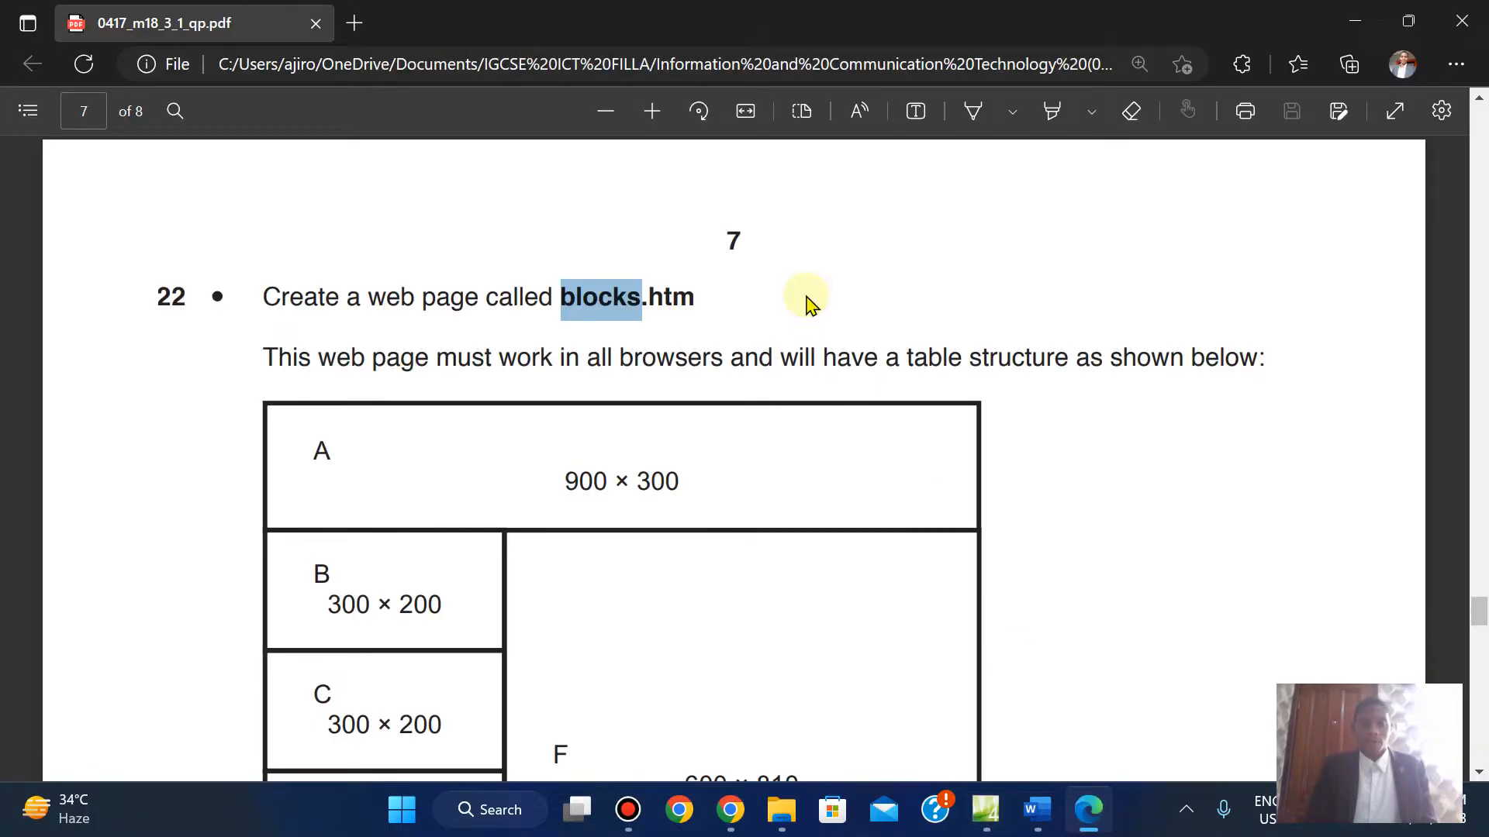
{"action": "scroll", "coordinate": [807, 302], "scroll_direction": "down", "scroll_amount": 2}
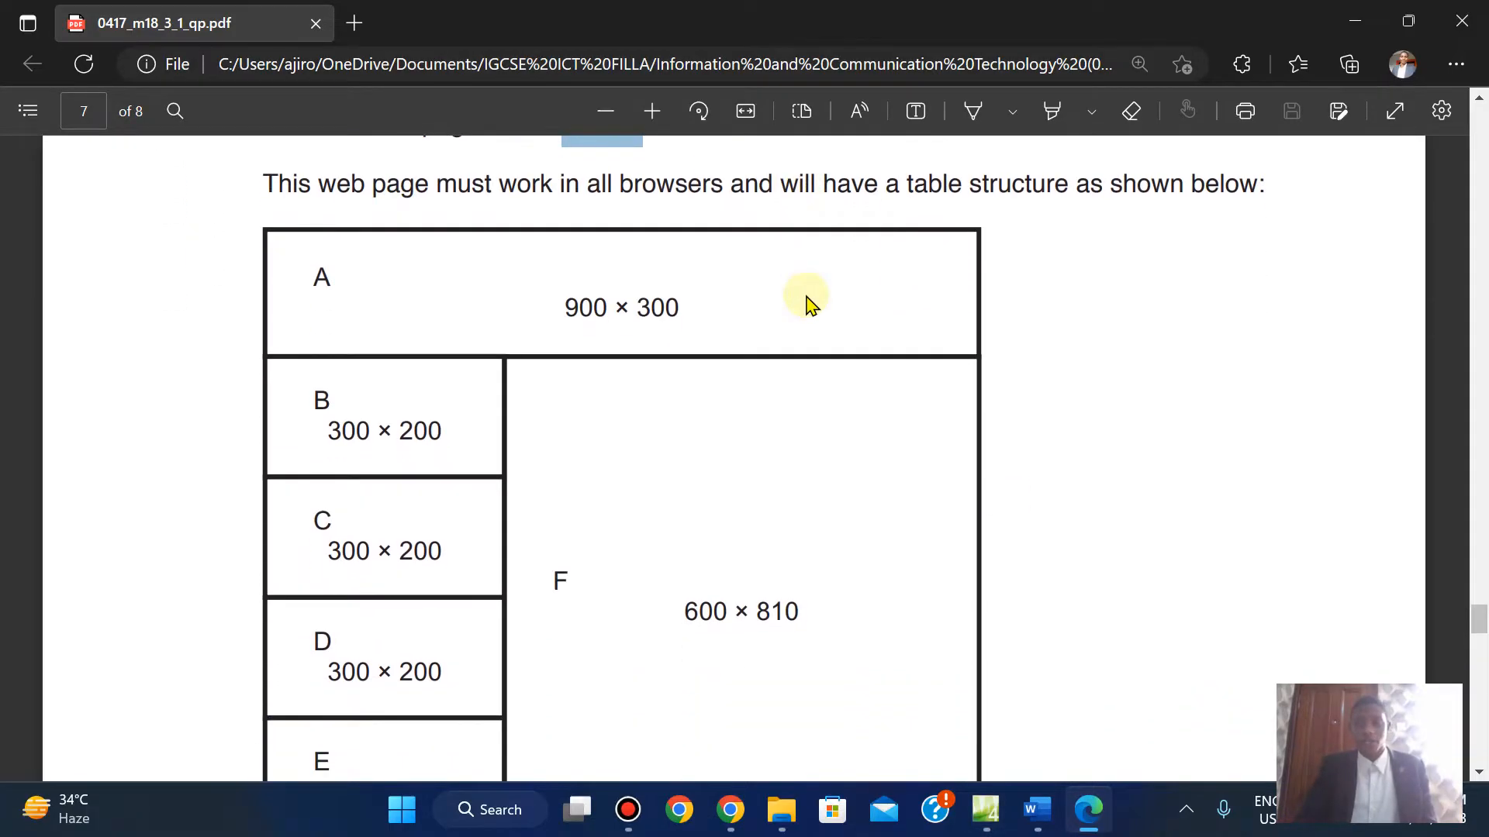
{"action": "scroll", "coordinate": [806, 302], "scroll_direction": "down", "scroll_amount": 1}
{"action": "scroll", "coordinate": [807, 303], "scroll_direction": "up", "scroll_amount": 1}
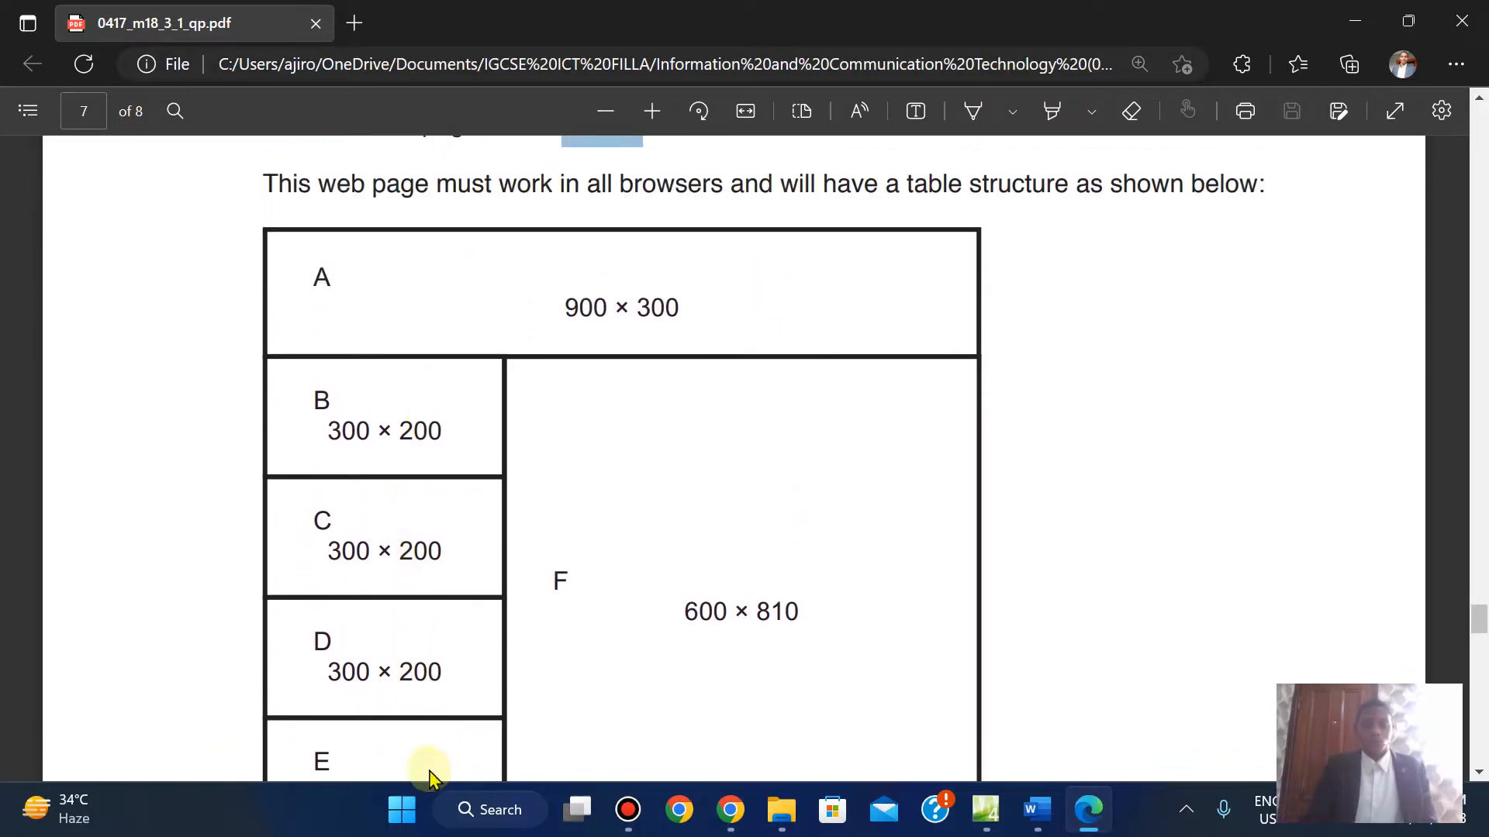
{"action": "scroll", "coordinate": [431, 767], "scroll_direction": "down", "scroll_amount": 2}
{"action": "scroll", "coordinate": [432, 766], "scroll_direction": "up", "scroll_amount": 1}
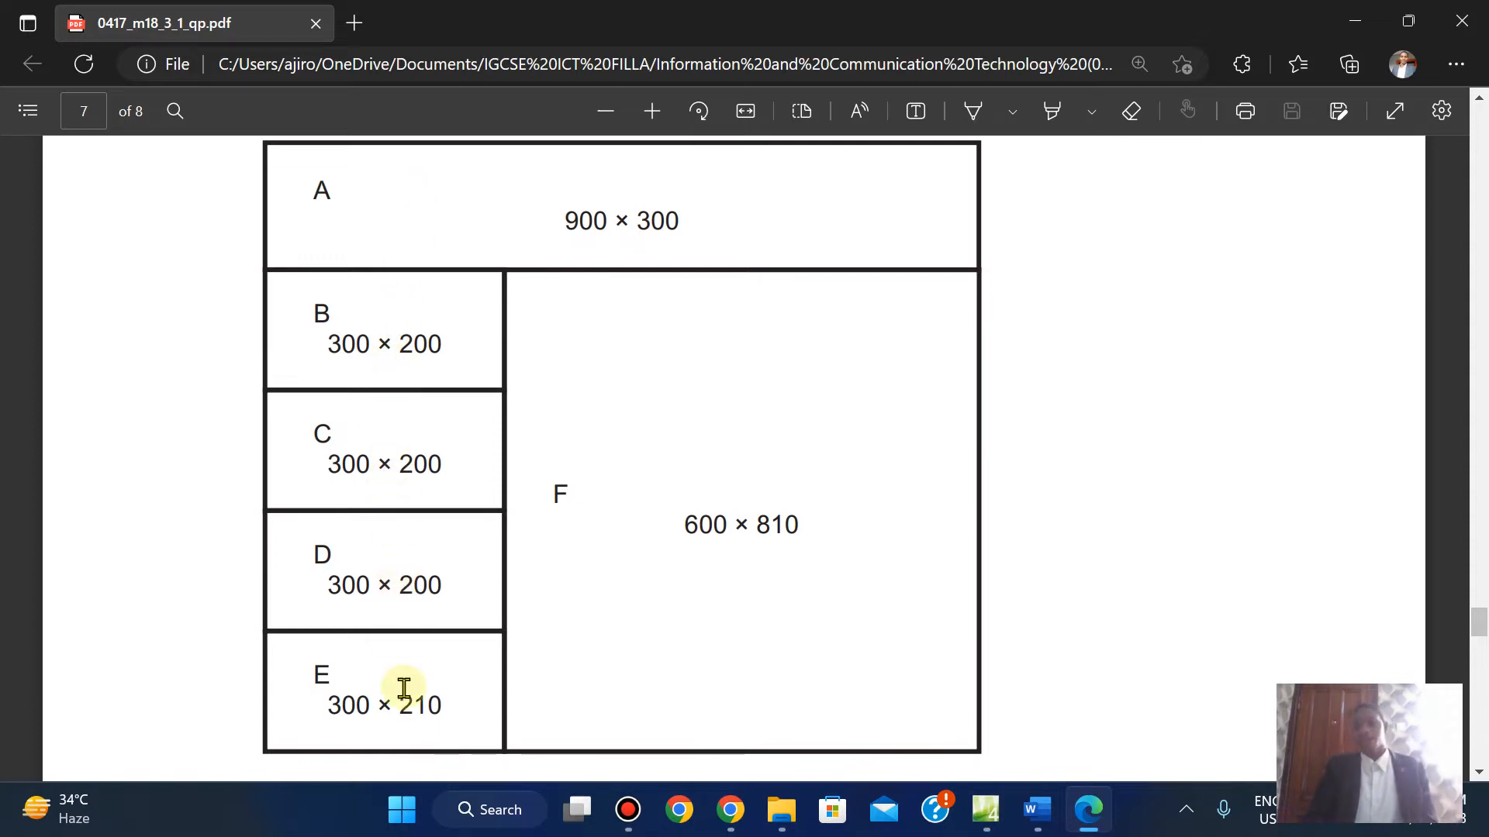
{"action": "left_click", "coordinate": [985, 809]}
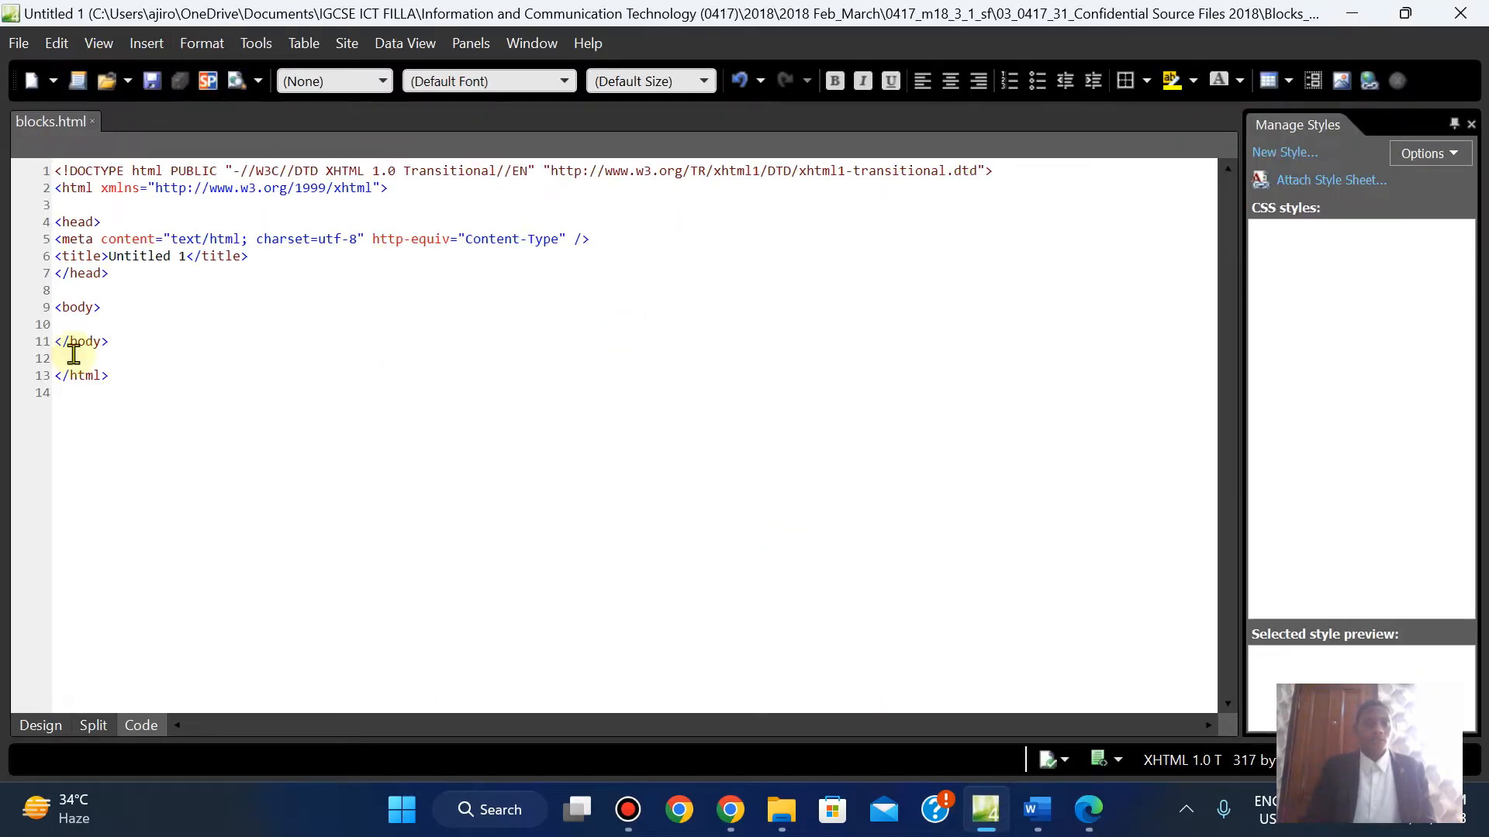
Switch to Design view and begin inserting a table with 5 rows
{"action": "left_click", "coordinate": [35, 726]}
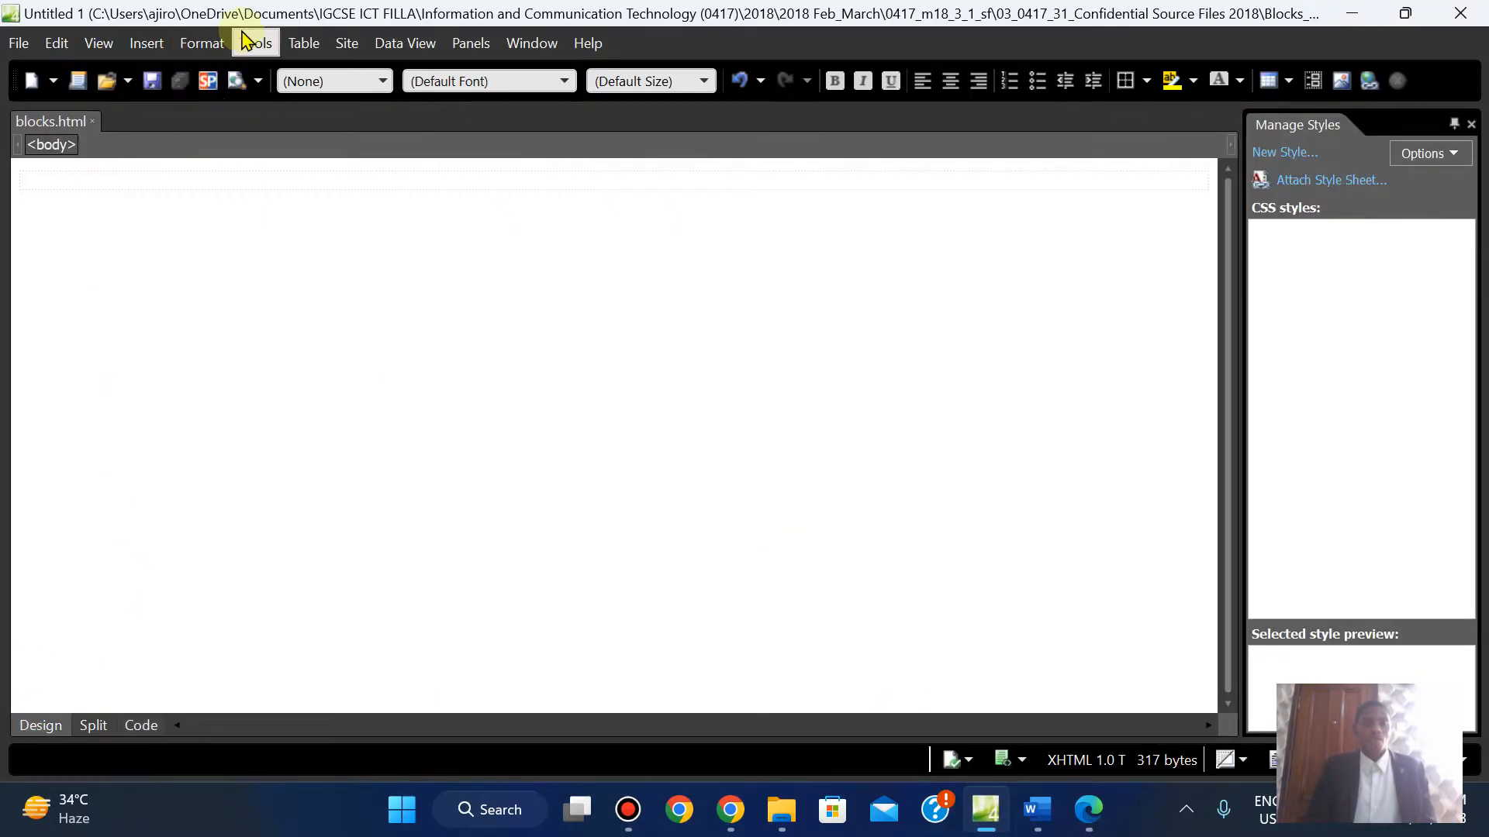
{"action": "left_click", "coordinate": [303, 44]}
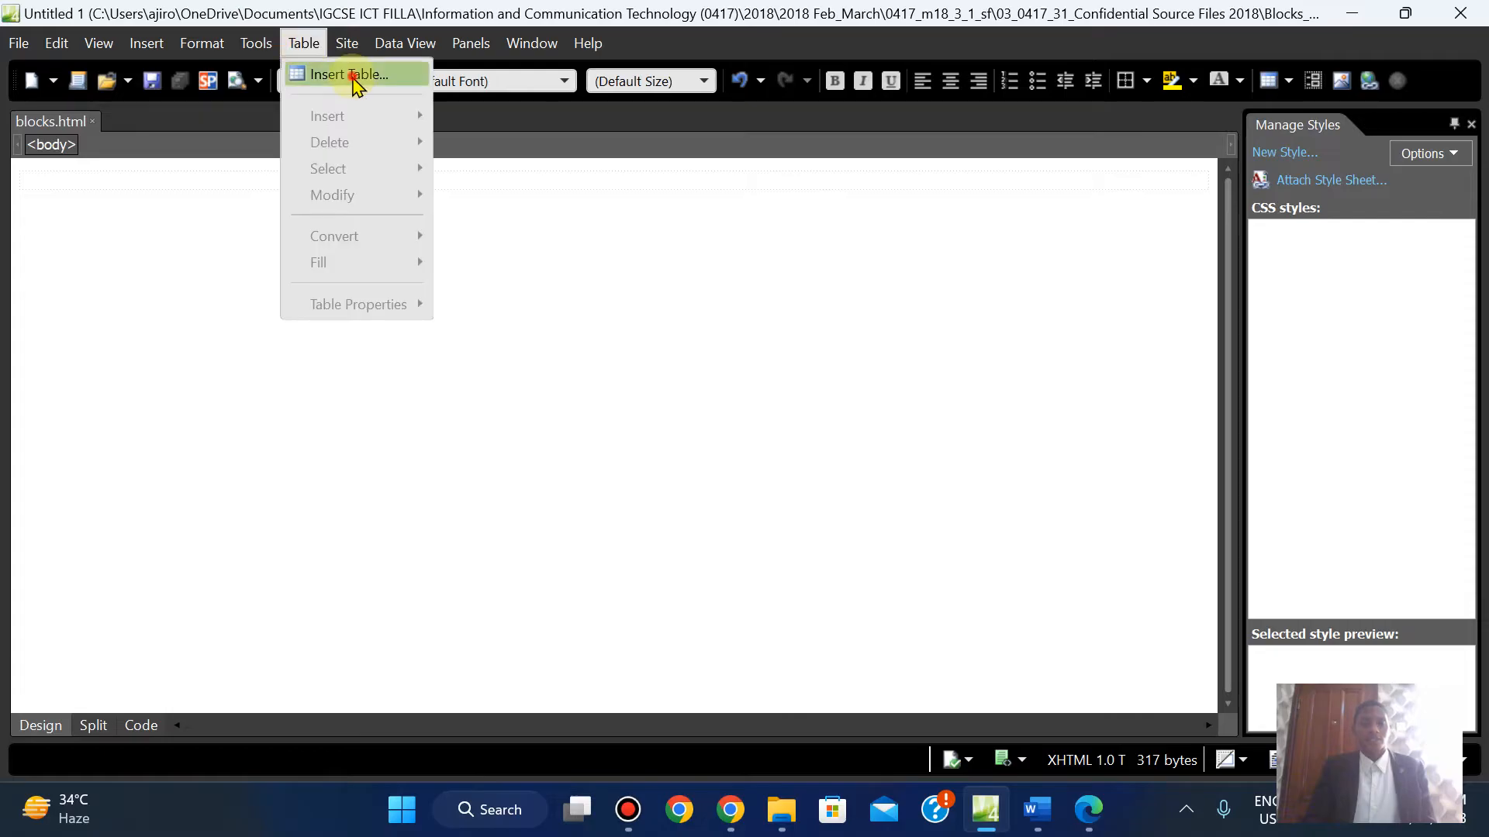
{"action": "left_click", "coordinate": [354, 78]}
{"action": "type", "text": "5"}
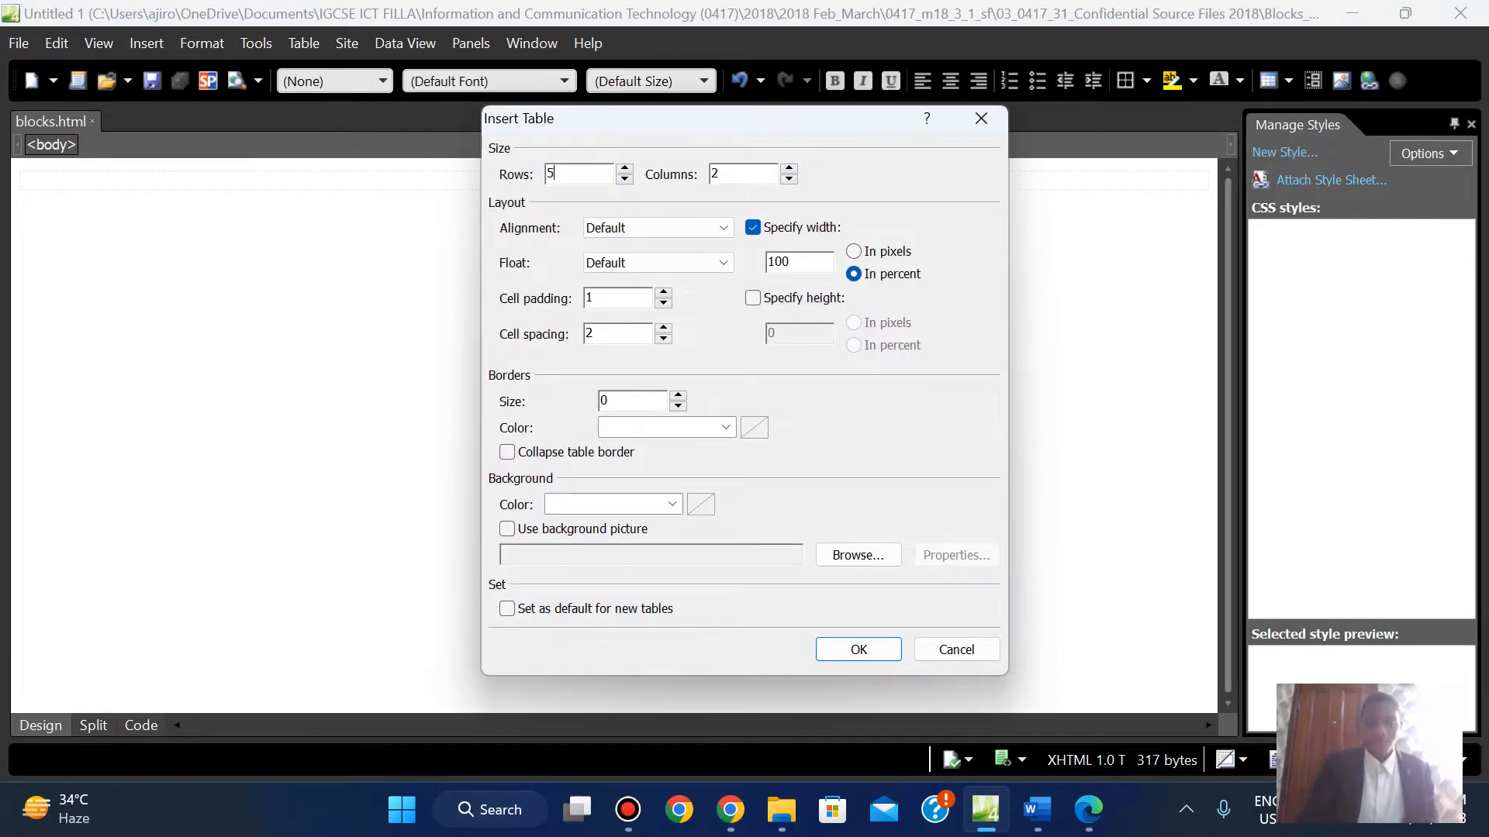
Check the layout diagram, then create the 2-column table at 900 pixels wide with border 0
{"action": "left_click", "coordinate": [1094, 813]}
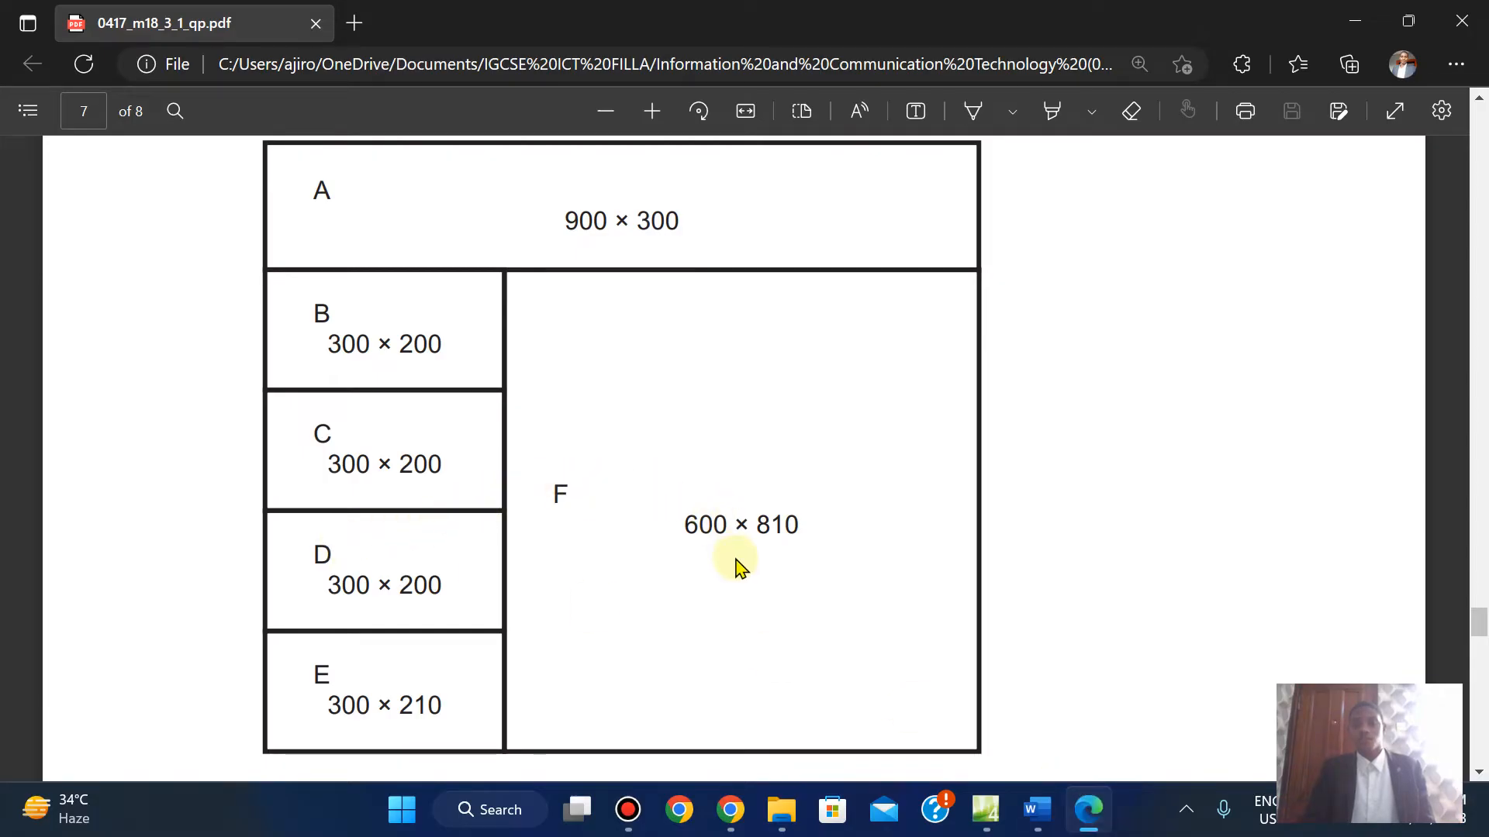
{"action": "left_click", "coordinate": [1090, 814]}
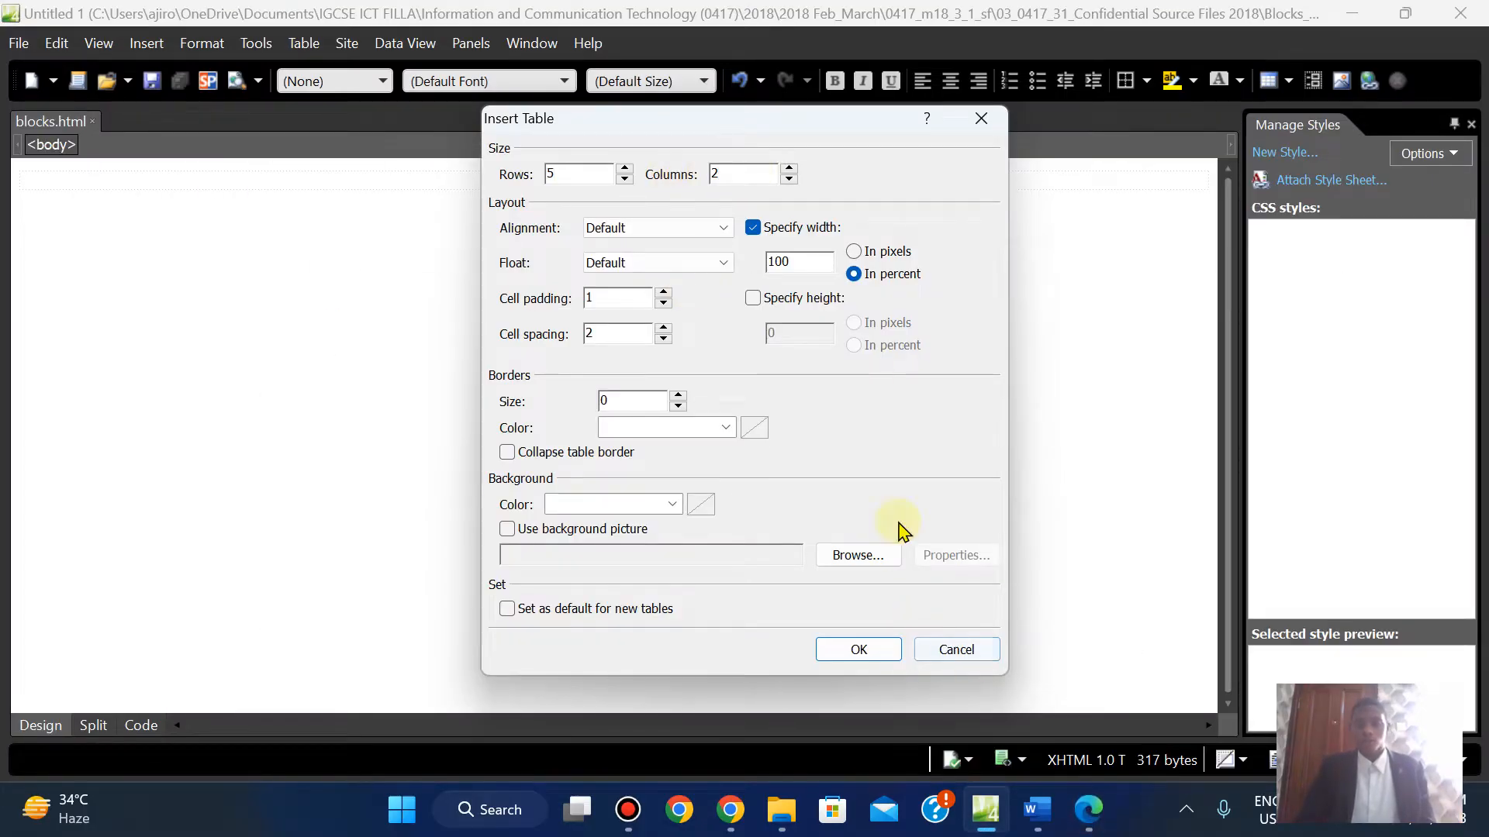
{"action": "left_click", "coordinate": [1090, 814]}
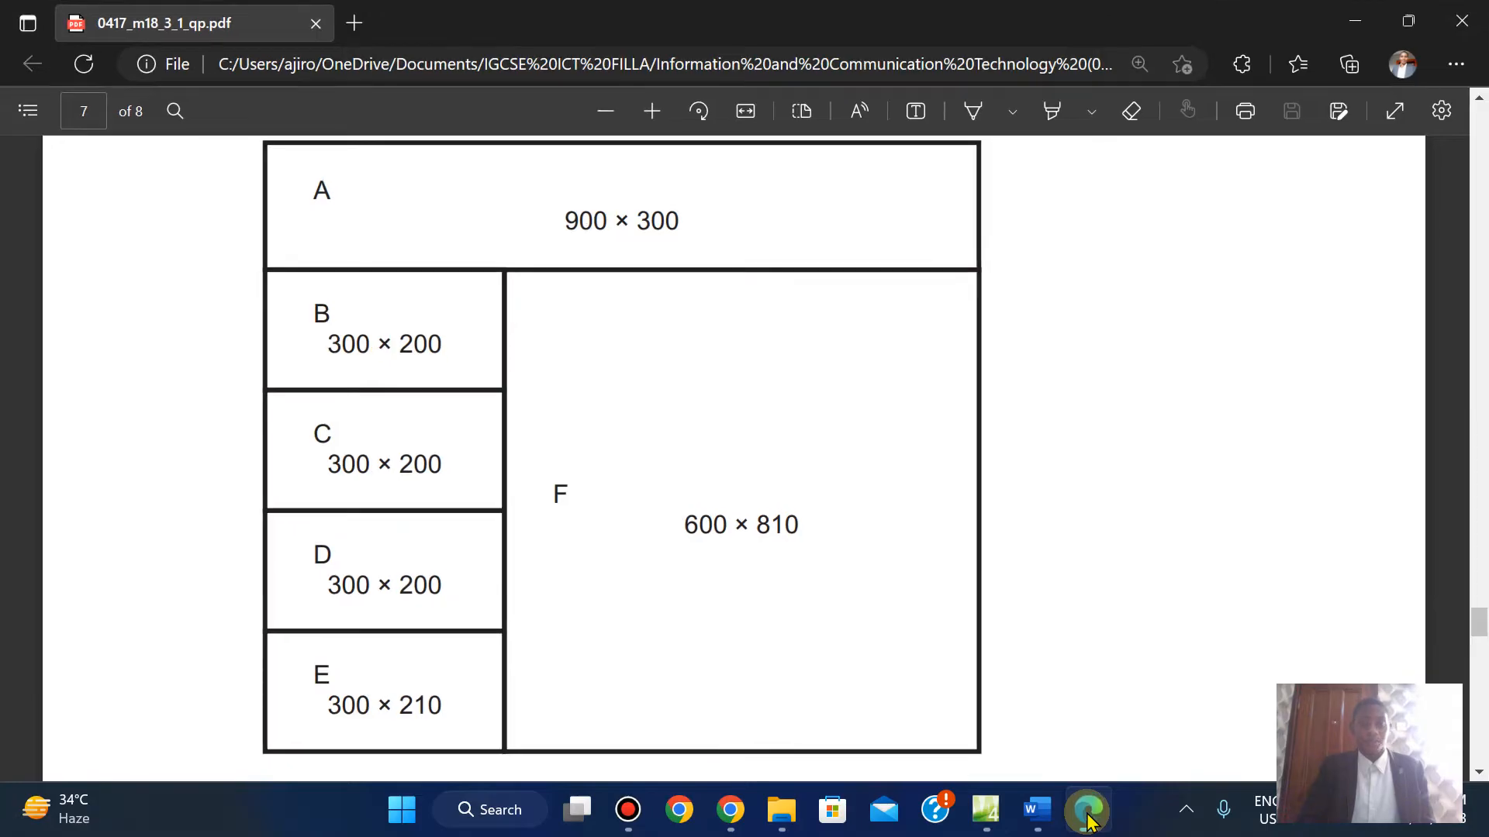
{"action": "key", "text": "Up"}
{"action": "key", "text": "Up"}
{"action": "key", "text": "Up"}
{"action": "key", "text": "Up"}
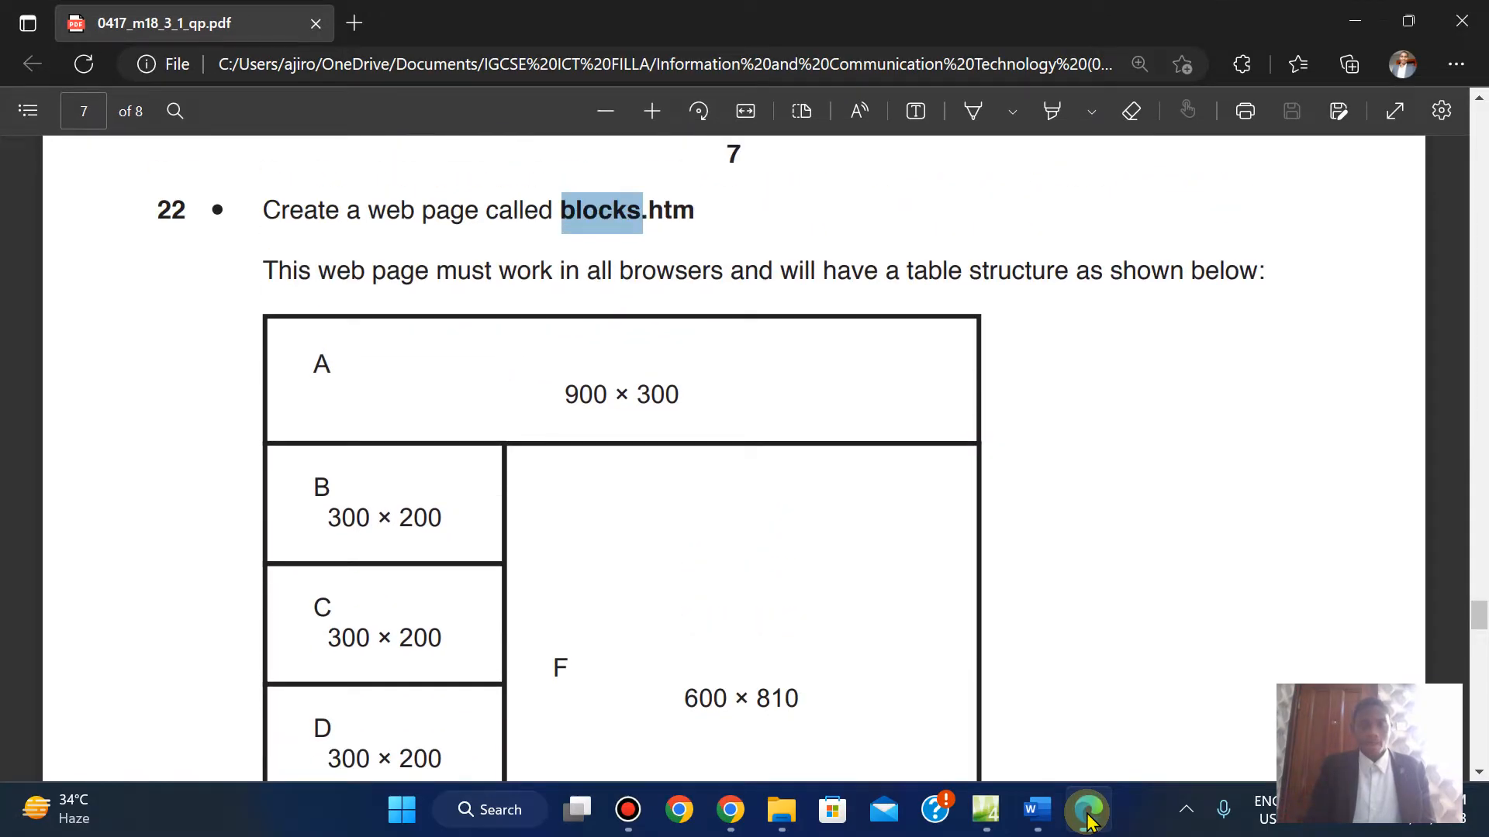
{"action": "key", "text": "Down"}
{"action": "key", "text": "Down"}
{"action": "key", "text": "Down"}
{"action": "key", "text": "Down"}
{"action": "key", "text": "Down"}
{"action": "key", "text": "Down"}
{"action": "key", "text": "Down"}
{"action": "key", "text": "Down"}
{"action": "key", "text": "Down"}
{"action": "key", "text": "Down"}
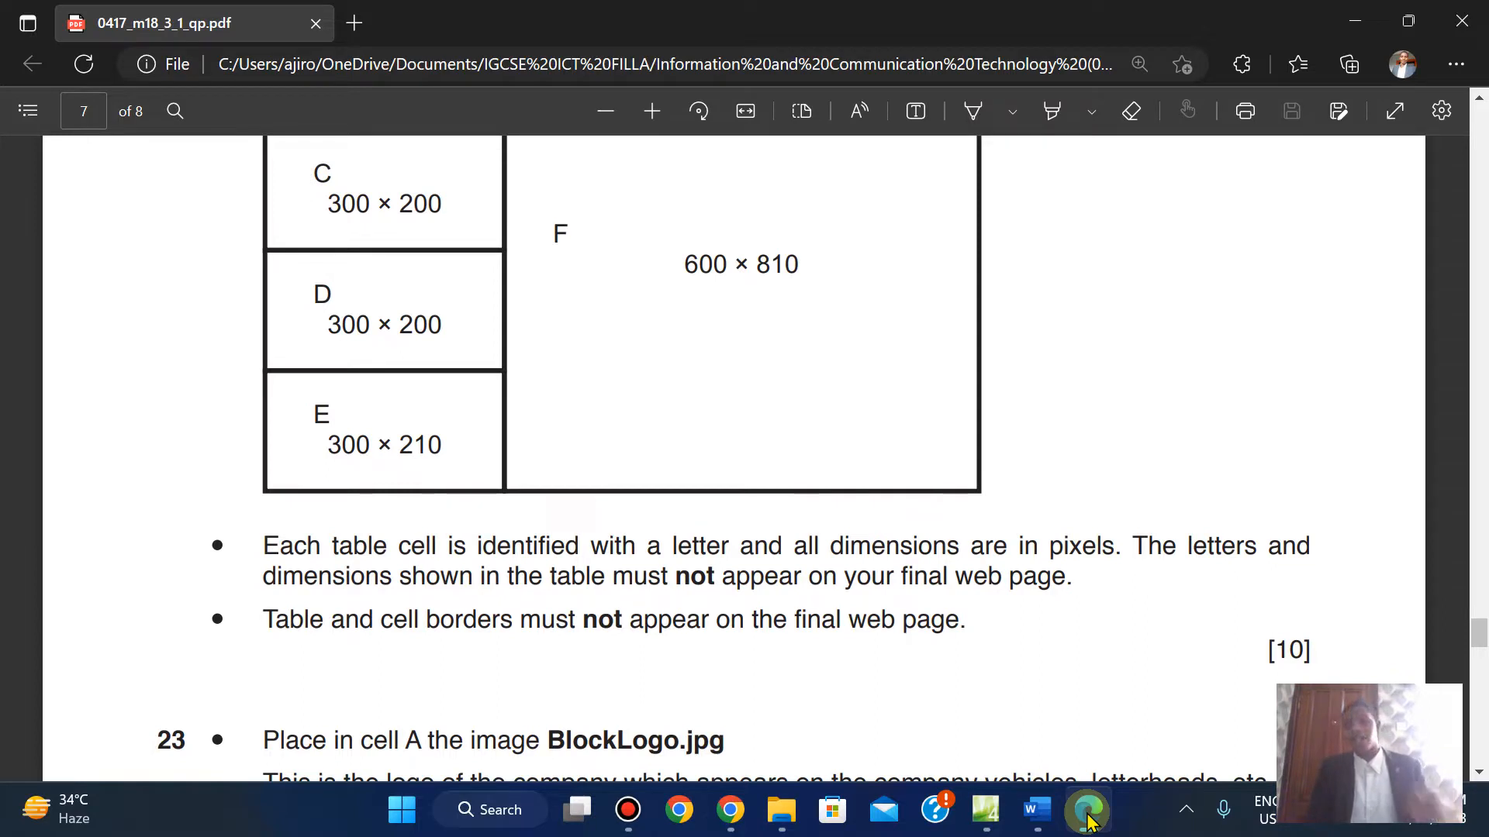
{"action": "key", "text": "Up"}
{"action": "key", "text": "Up"}
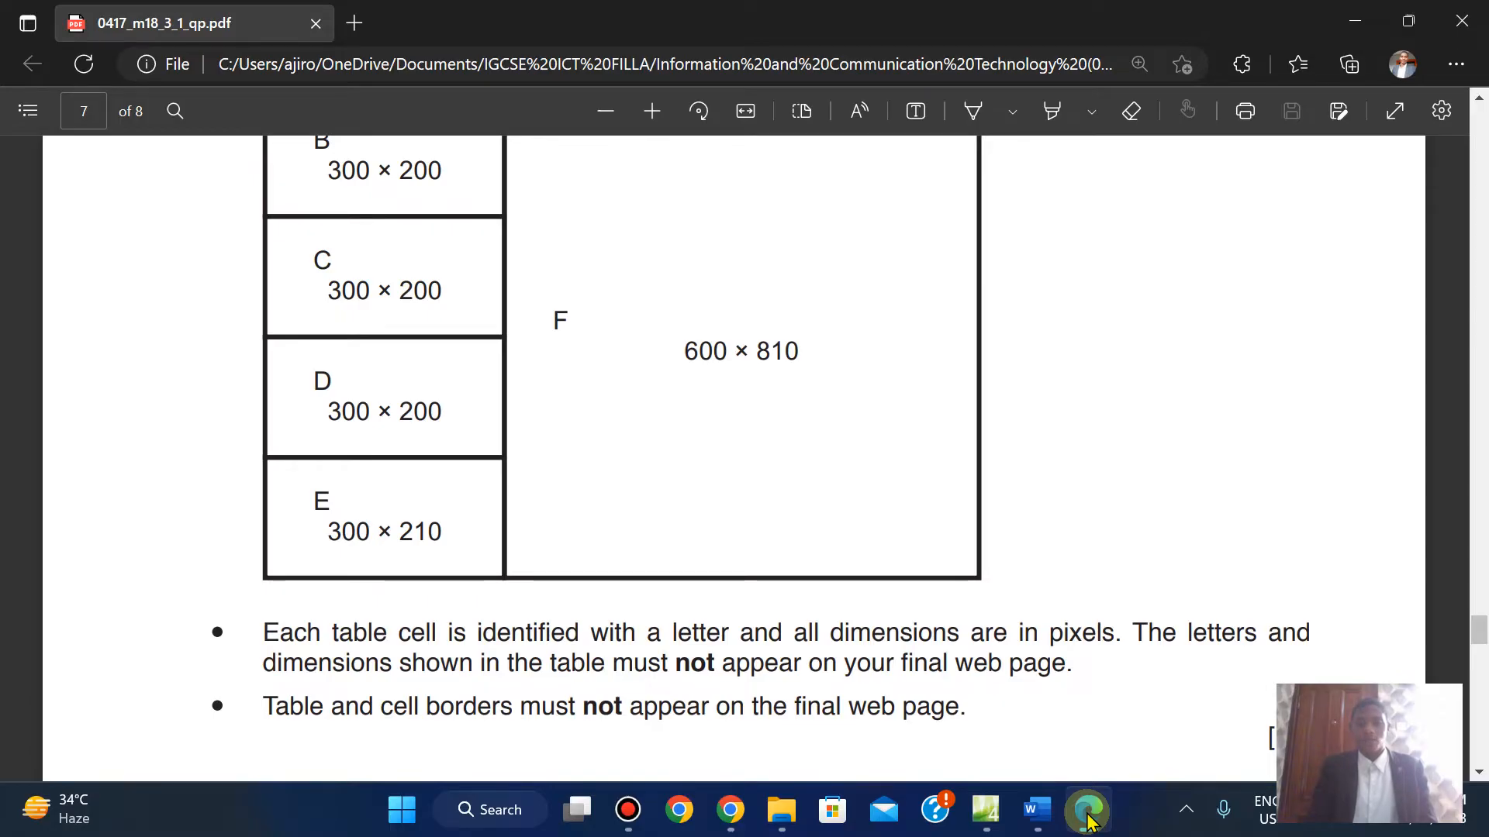
{"action": "key", "text": "Up"}
{"action": "key", "text": "Up"}
{"action": "key", "text": "Up"}
{"action": "key", "text": "Up"}
{"action": "key", "text": "Up"}
{"action": "key", "text": "Up"}
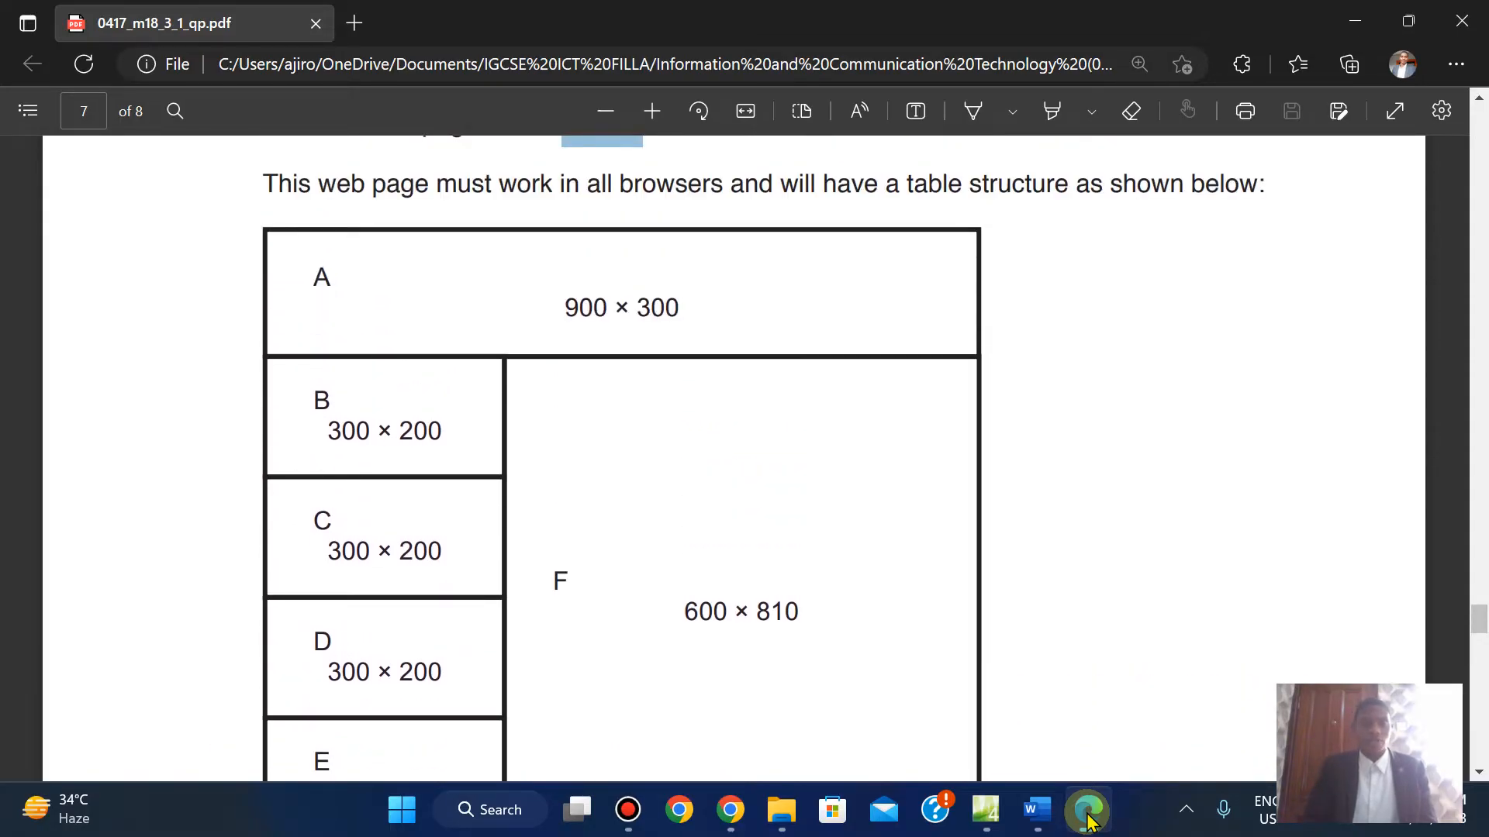
{"action": "left_click", "coordinate": [1090, 818]}
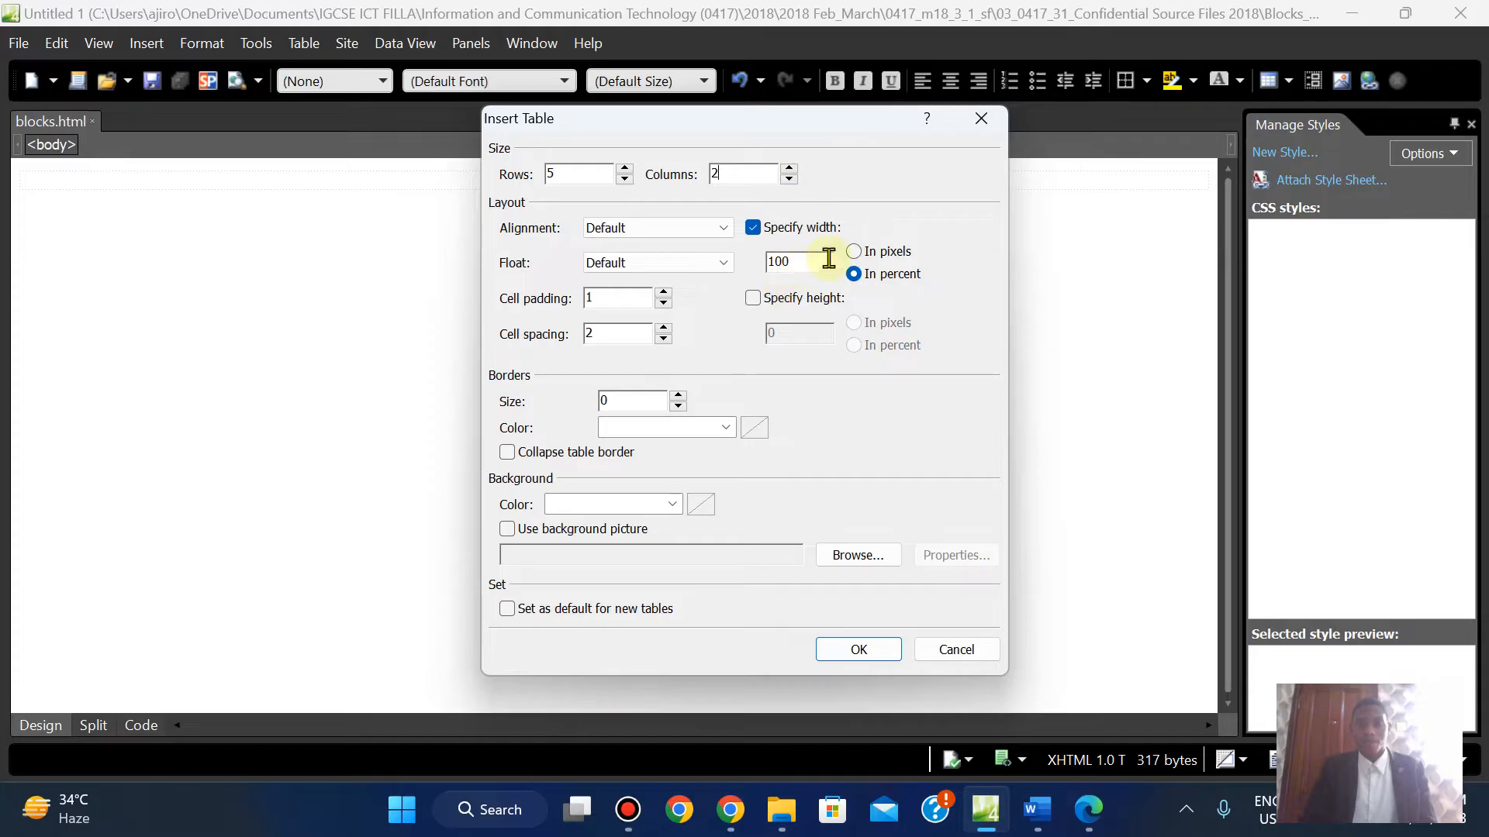
{"action": "left_click", "coordinate": [856, 254]}
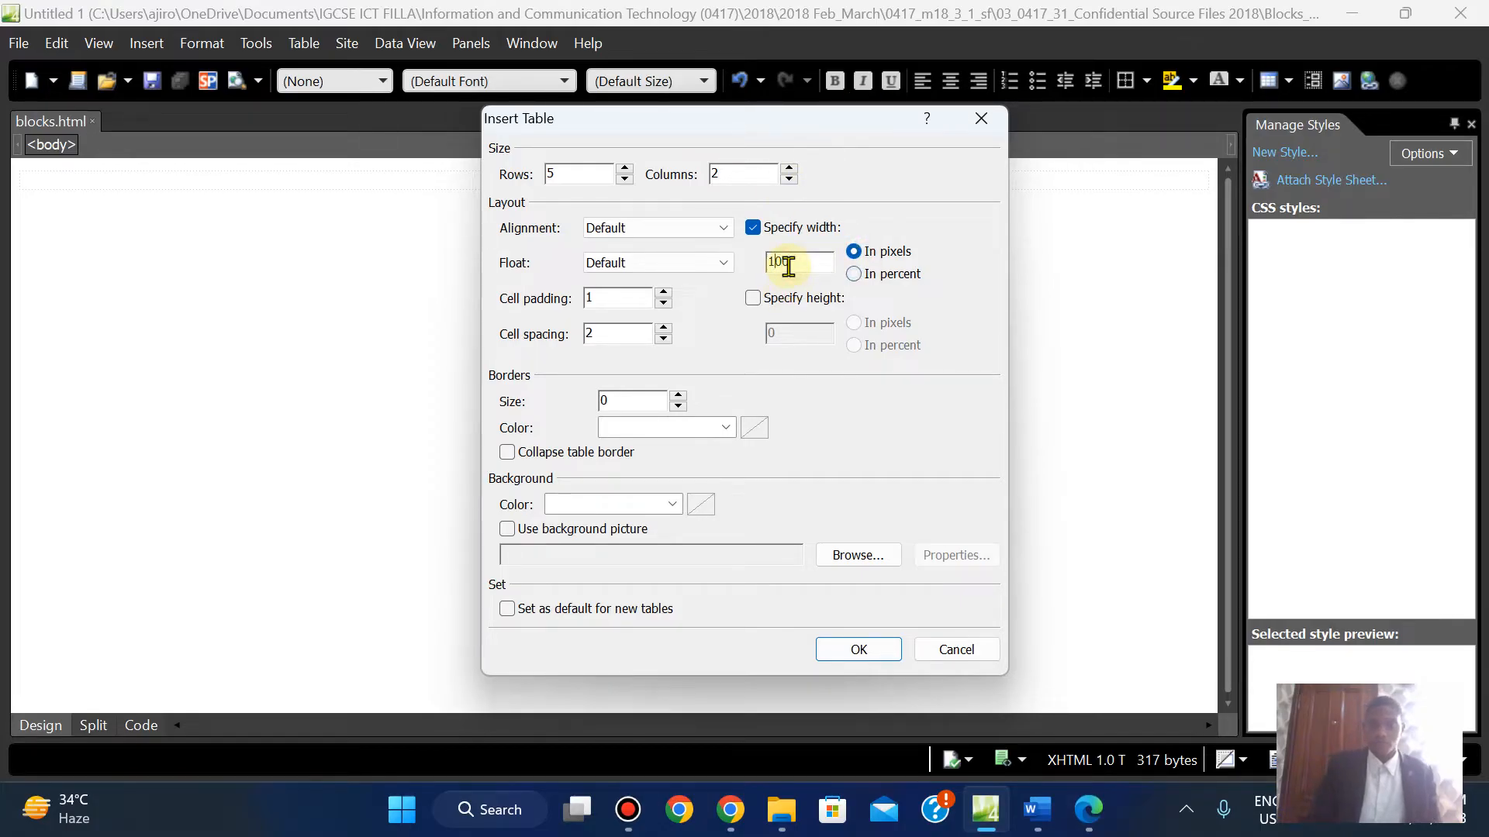
{"action": "left_click", "coordinate": [852, 651]}
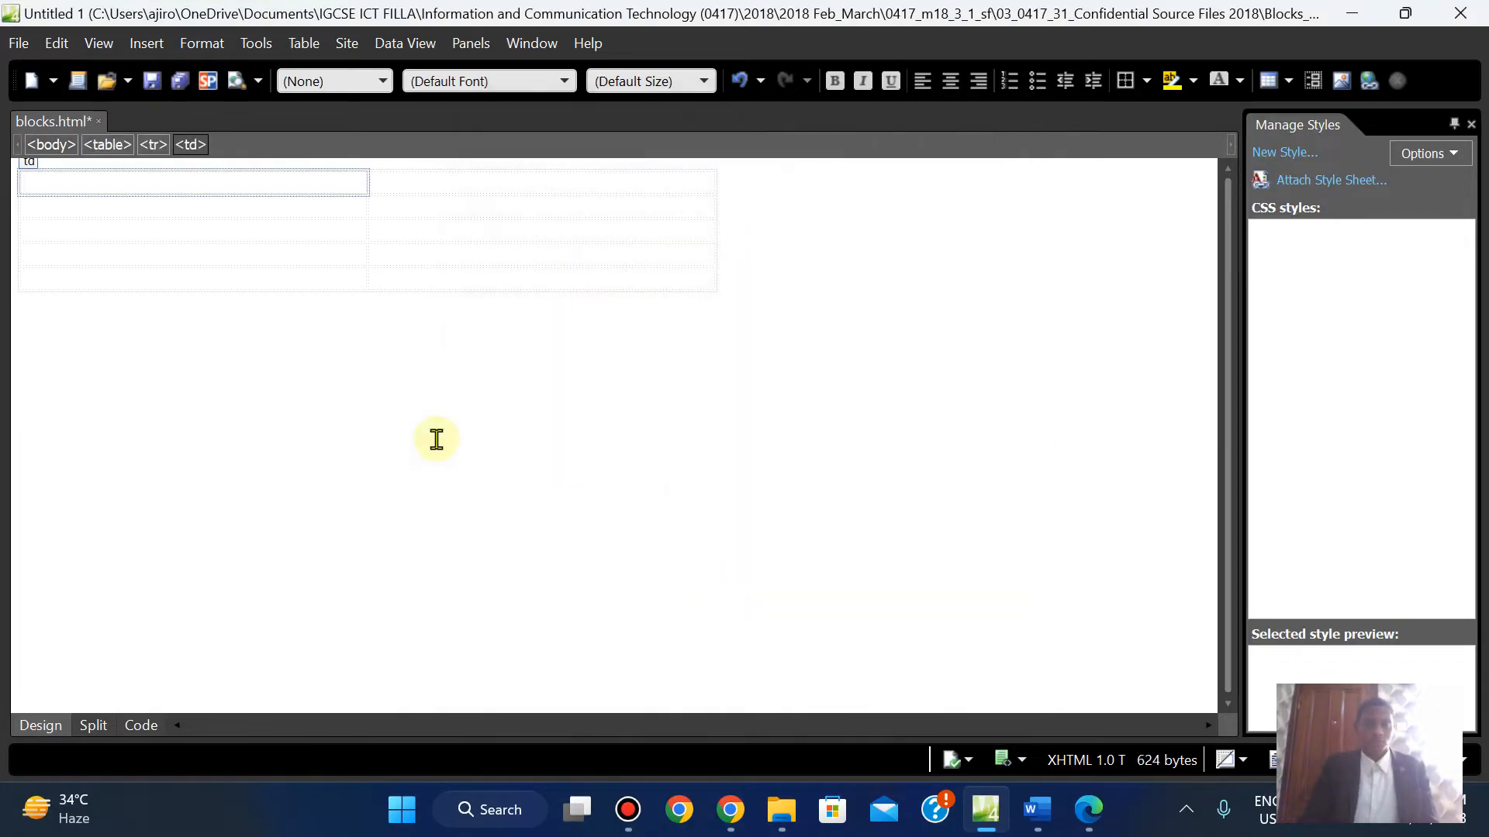
Merge the table's first row into a single cell
{"action": "left_click", "coordinate": [1092, 811]}
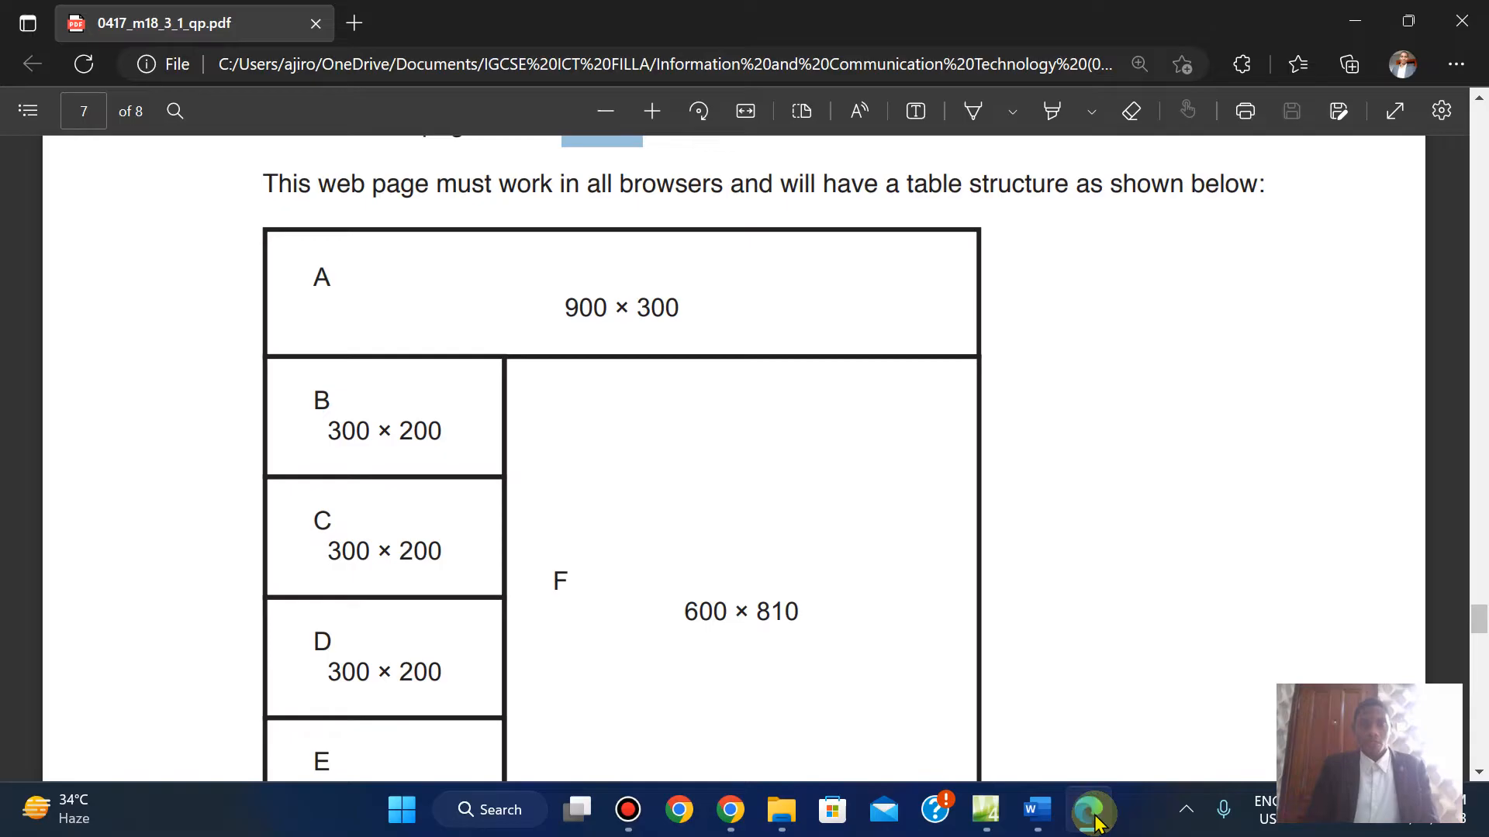
{"action": "left_click", "coordinate": [1092, 810]}
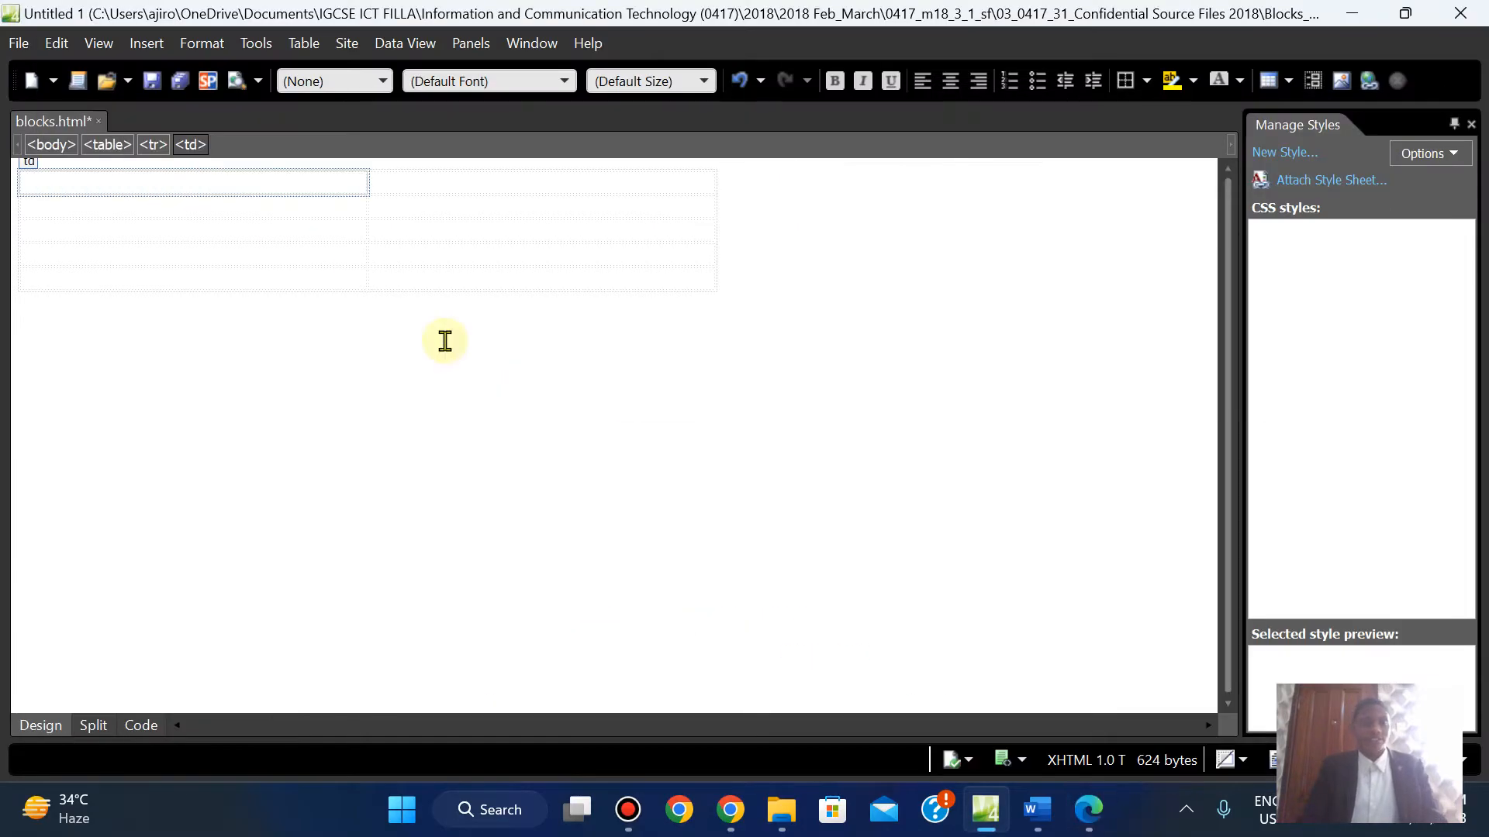
{"action": "left_click_drag", "start_coordinate": [259, 186], "coordinate": [492, 179]}
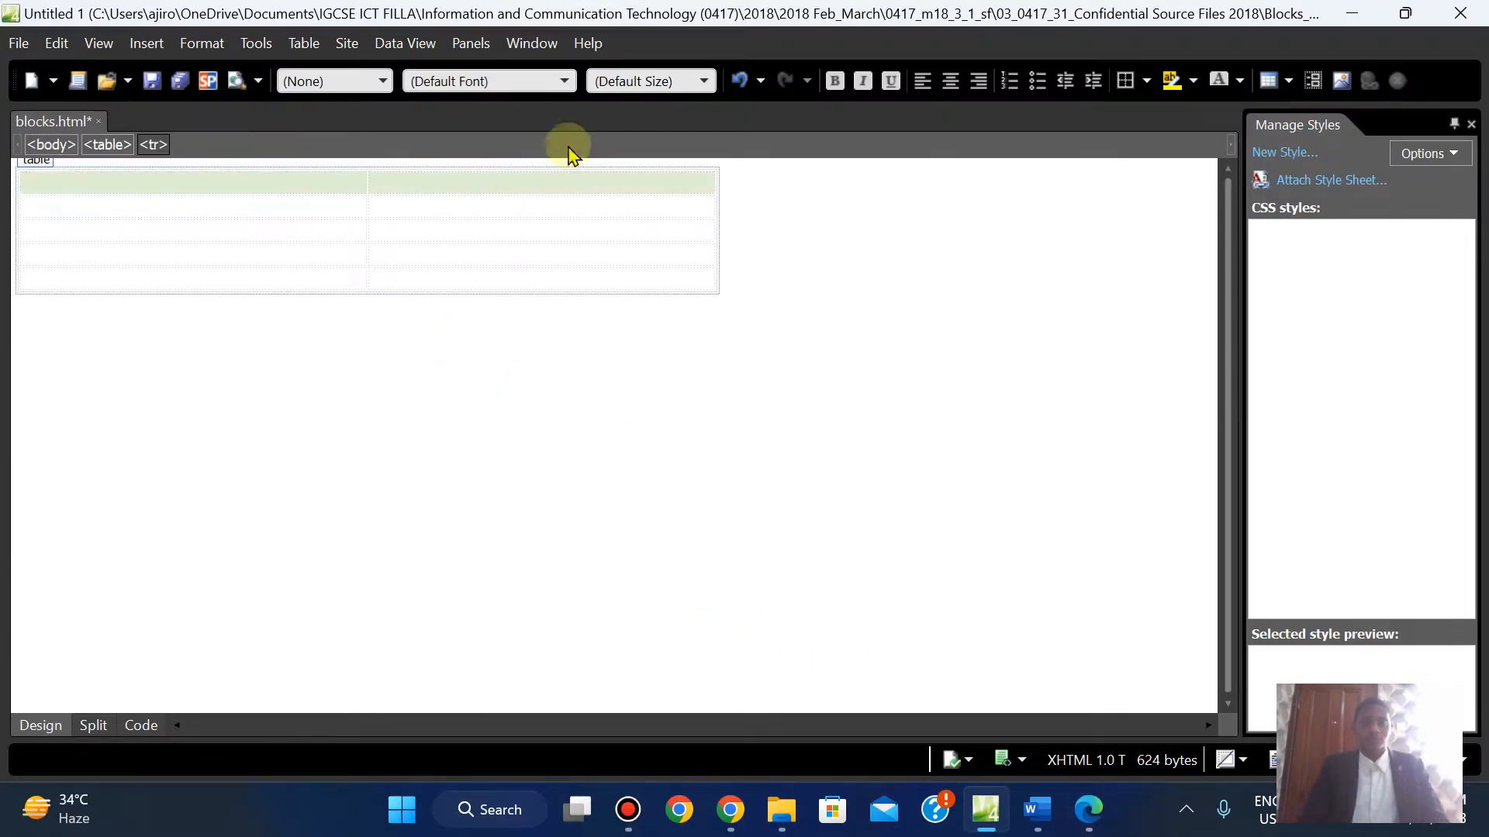
{"action": "right_click", "coordinate": [543, 182]}
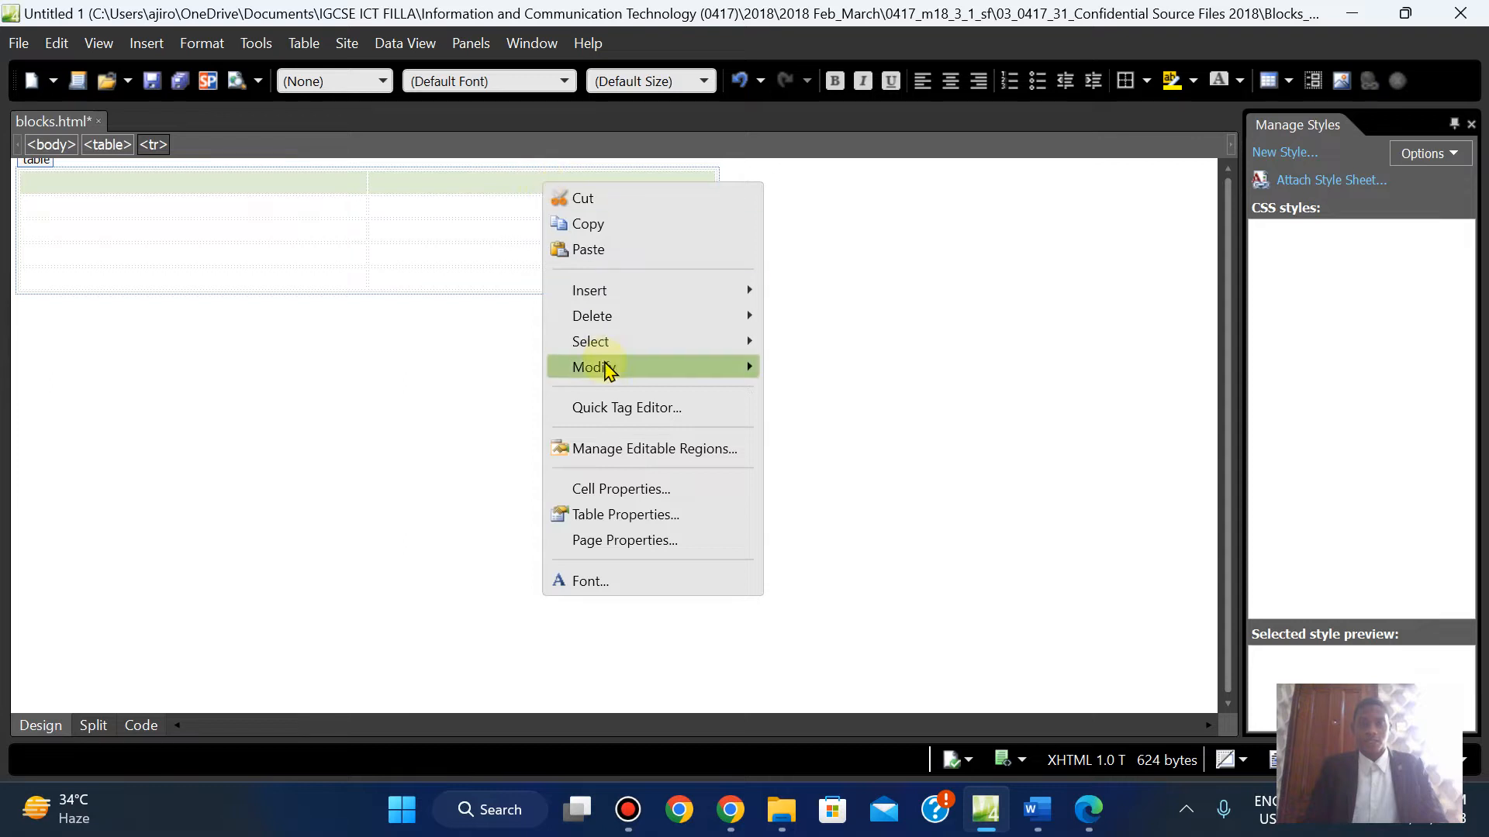
{"action": "mouse_move", "coordinate": [609, 367]}
{"action": "left_click", "coordinate": [821, 371]}
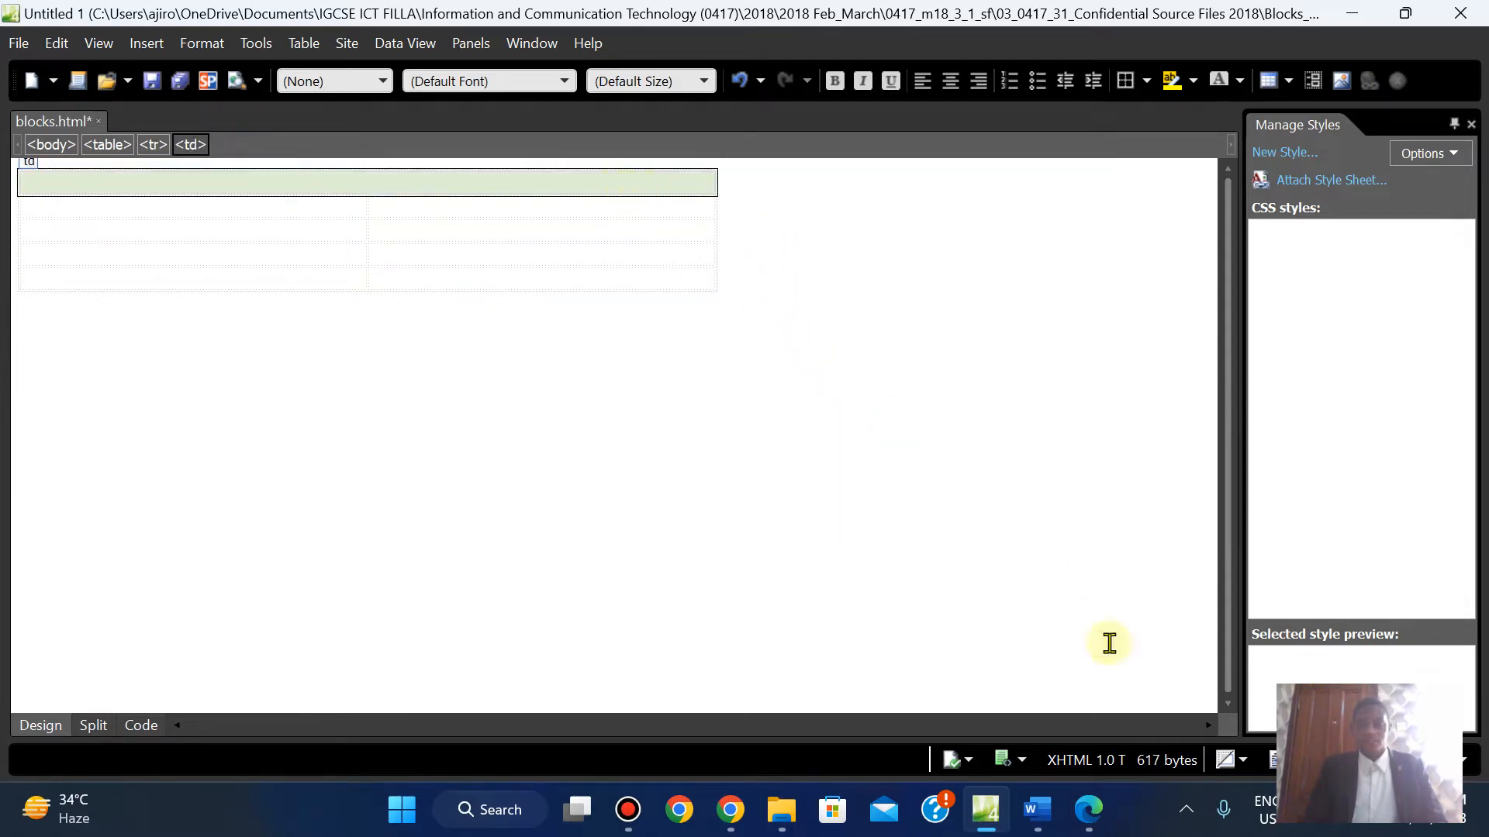
Merge the right-column cells of rows 2–5 into one cell
{"action": "left_click", "coordinate": [1092, 828]}
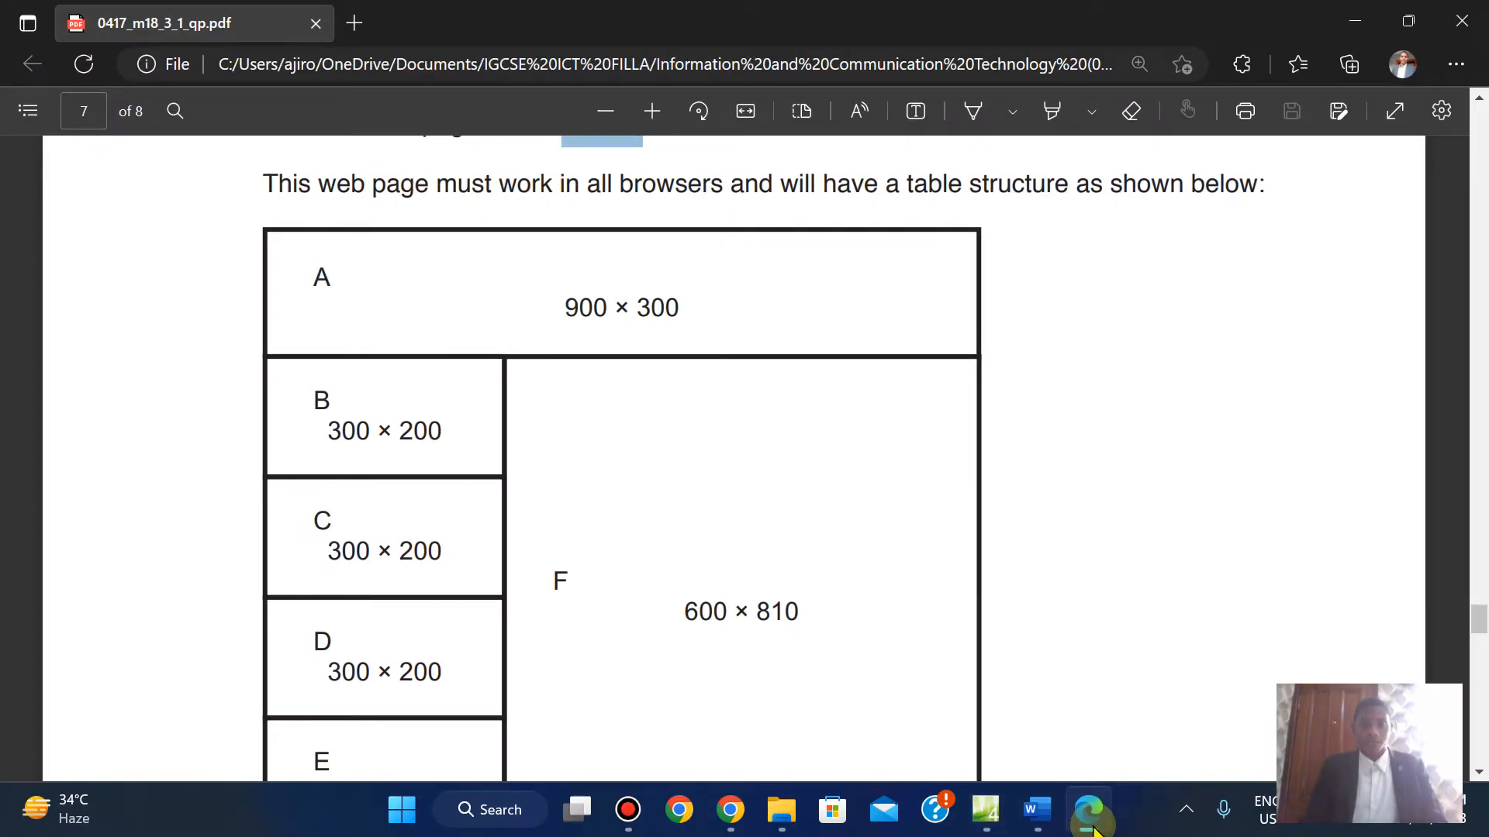
{"action": "left_click", "coordinate": [1092, 827]}
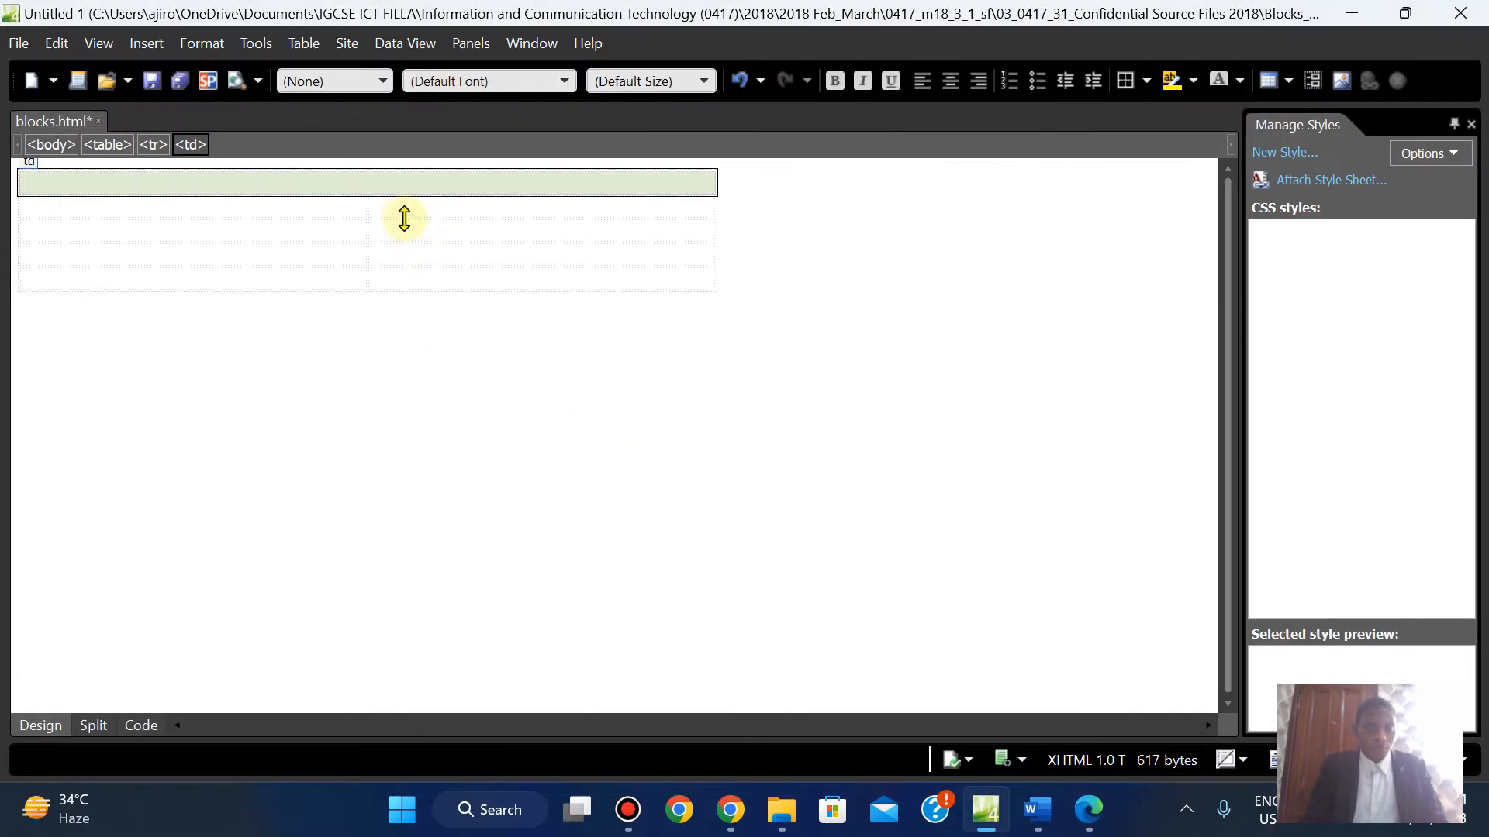
{"action": "left_click_drag", "start_coordinate": [402, 206], "coordinate": [408, 276]}
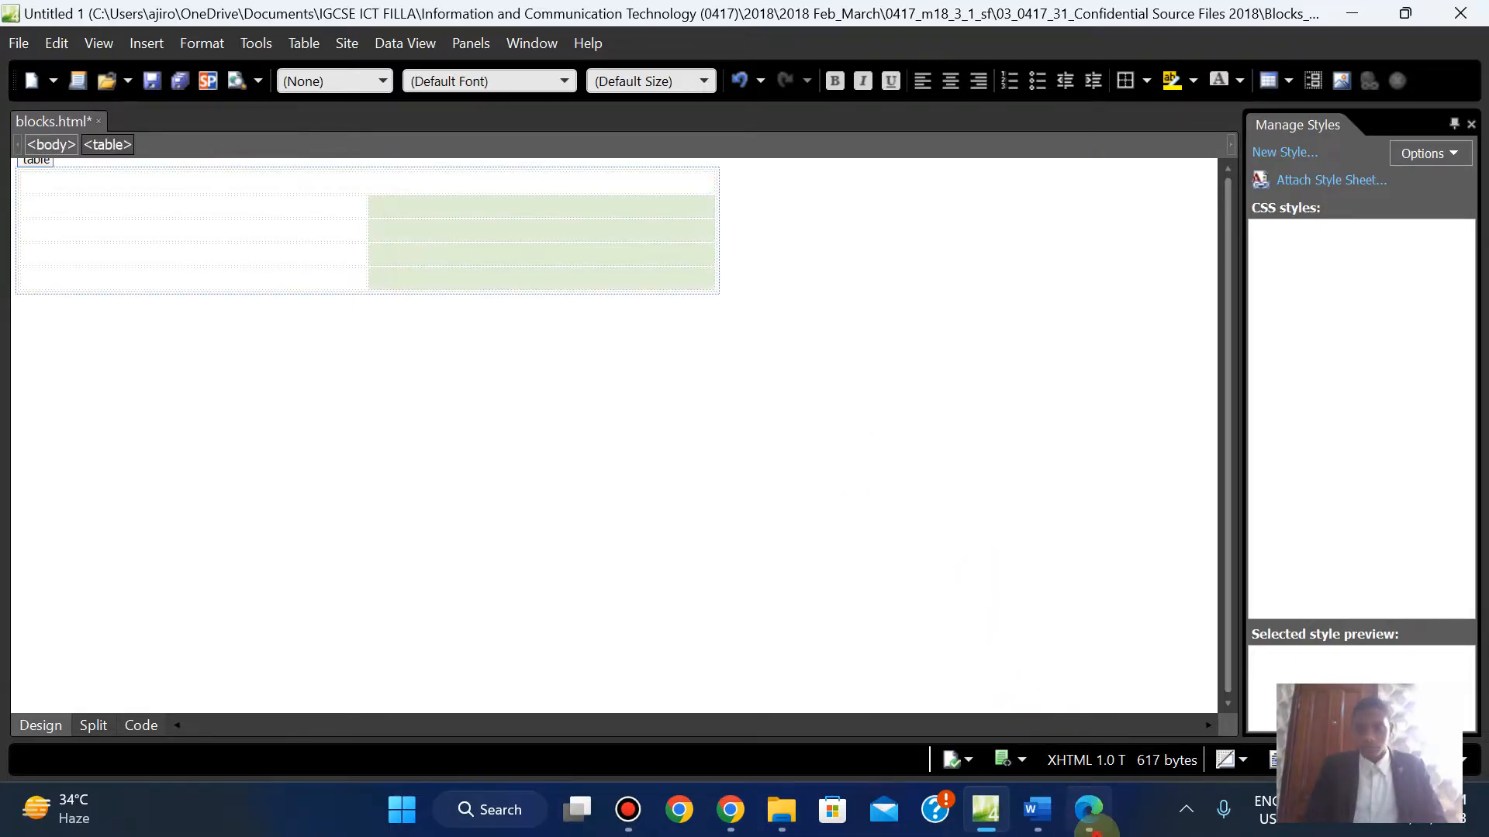
{"action": "left_click", "coordinate": [1089, 813]}
{"action": "scroll", "coordinate": [745, 458], "scroll_direction": "down", "scroll_amount": 2}
{"action": "scroll", "coordinate": [745, 458], "scroll_direction": "up", "scroll_amount": 1}
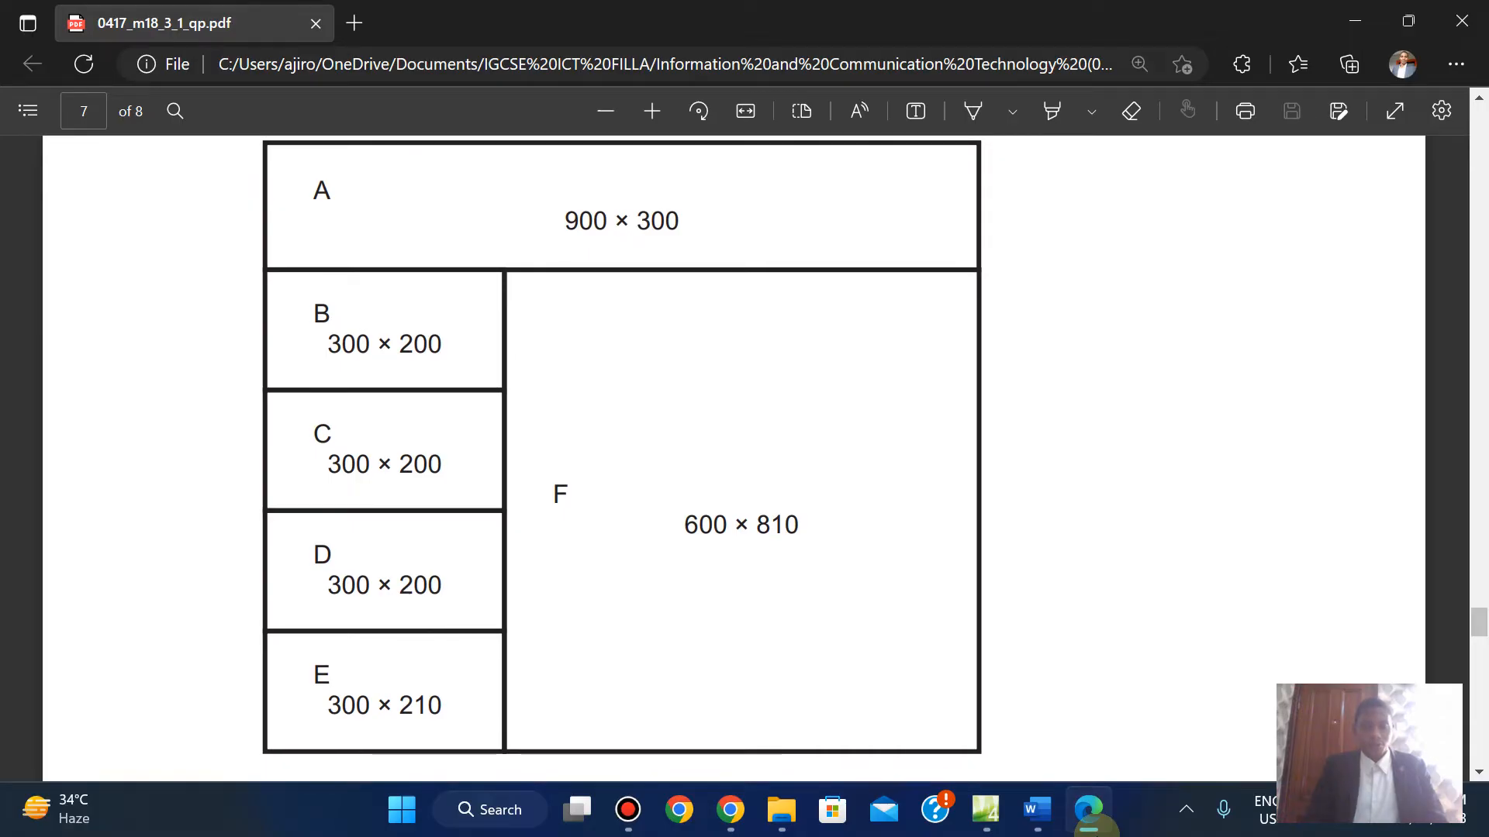
{"action": "left_click", "coordinate": [1089, 811]}
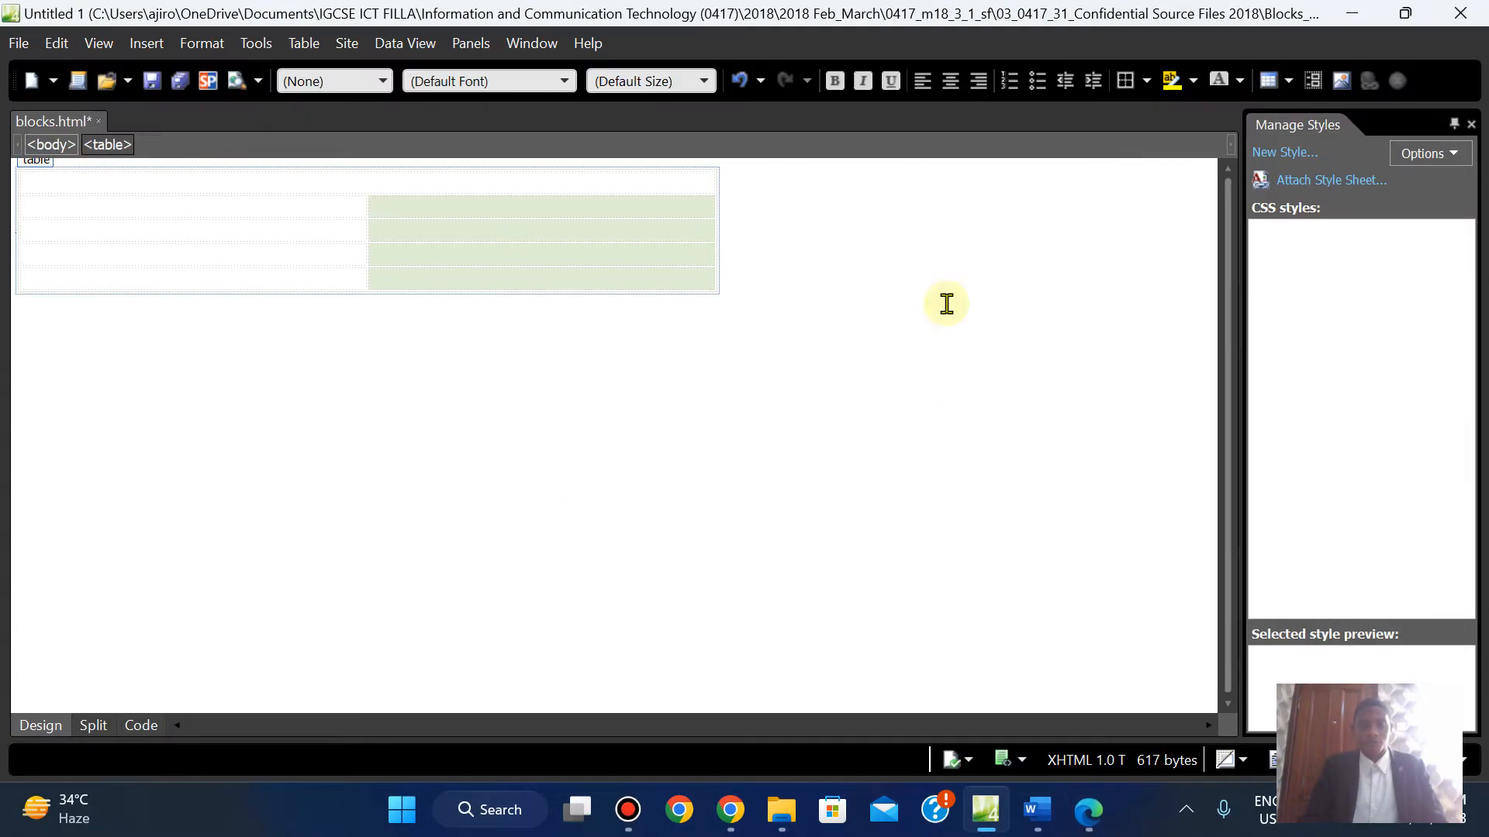
{"action": "right_click", "coordinate": [592, 252]}
{"action": "mouse_move", "coordinate": [750, 437]}
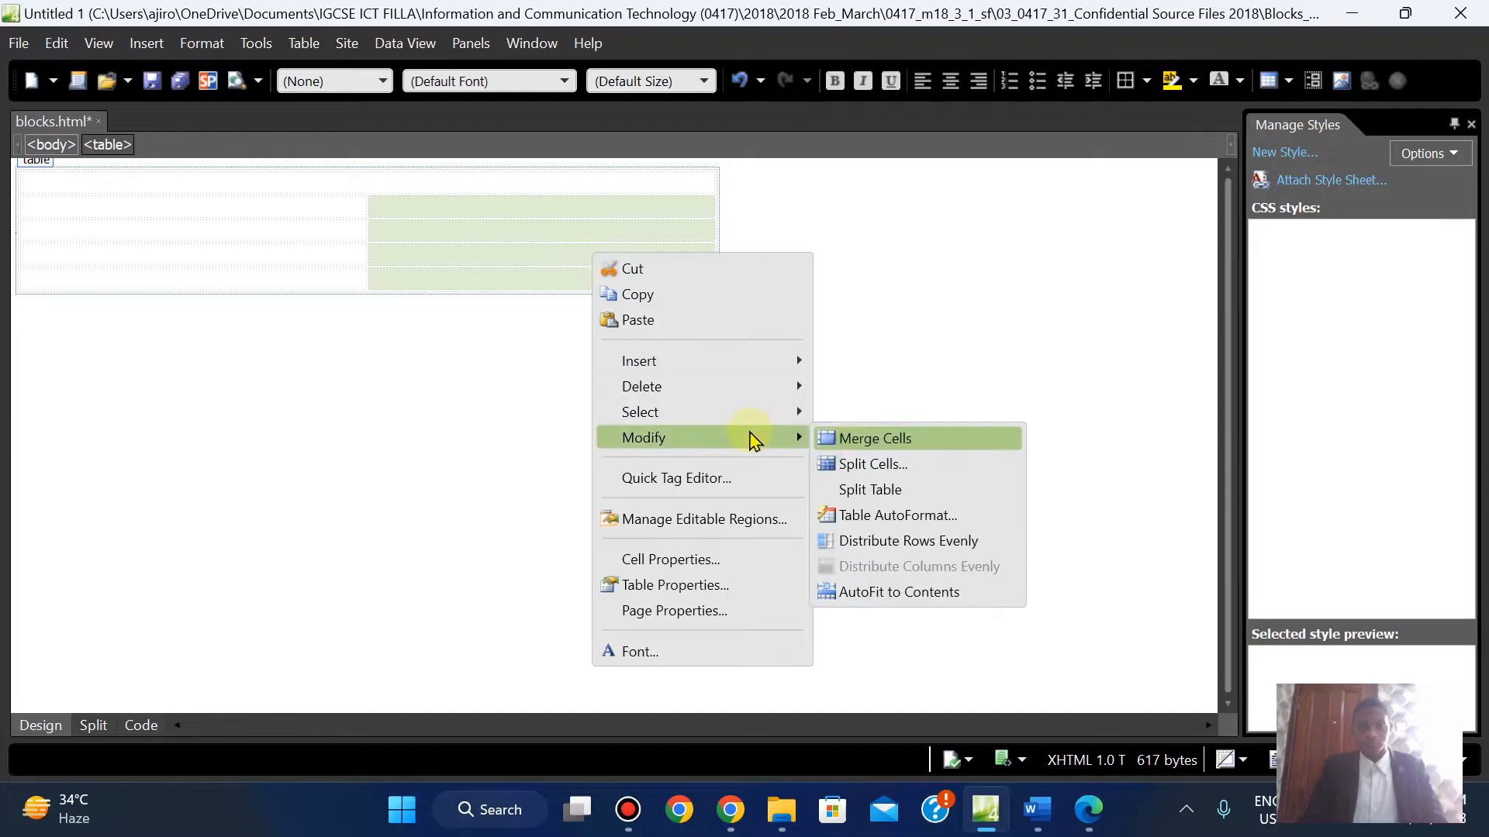
{"action": "left_click", "coordinate": [867, 438]}
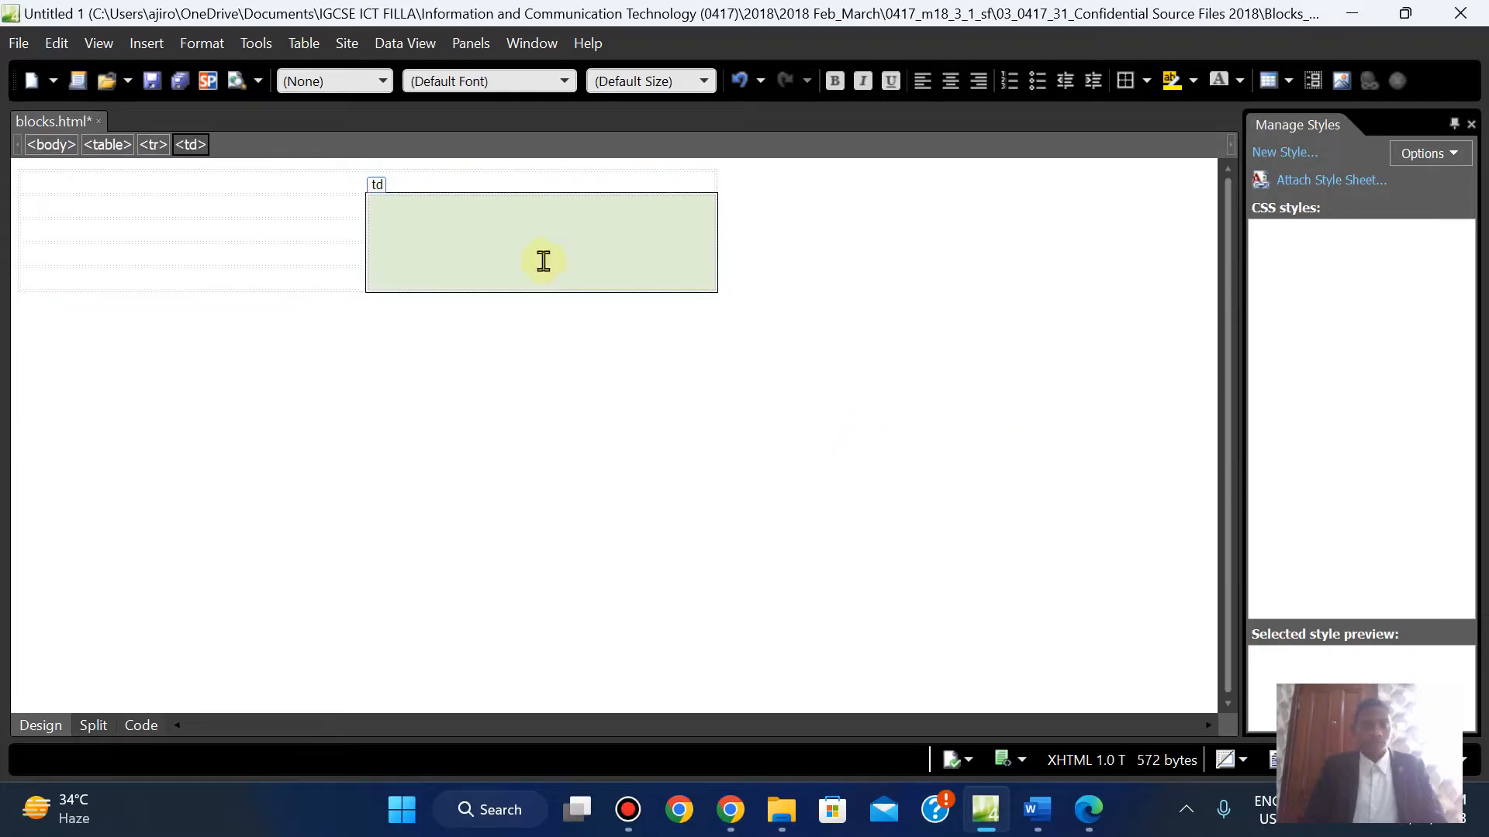
Clear the cell selection and view the question paper diagram again
{"action": "left_click", "coordinate": [272, 218]}
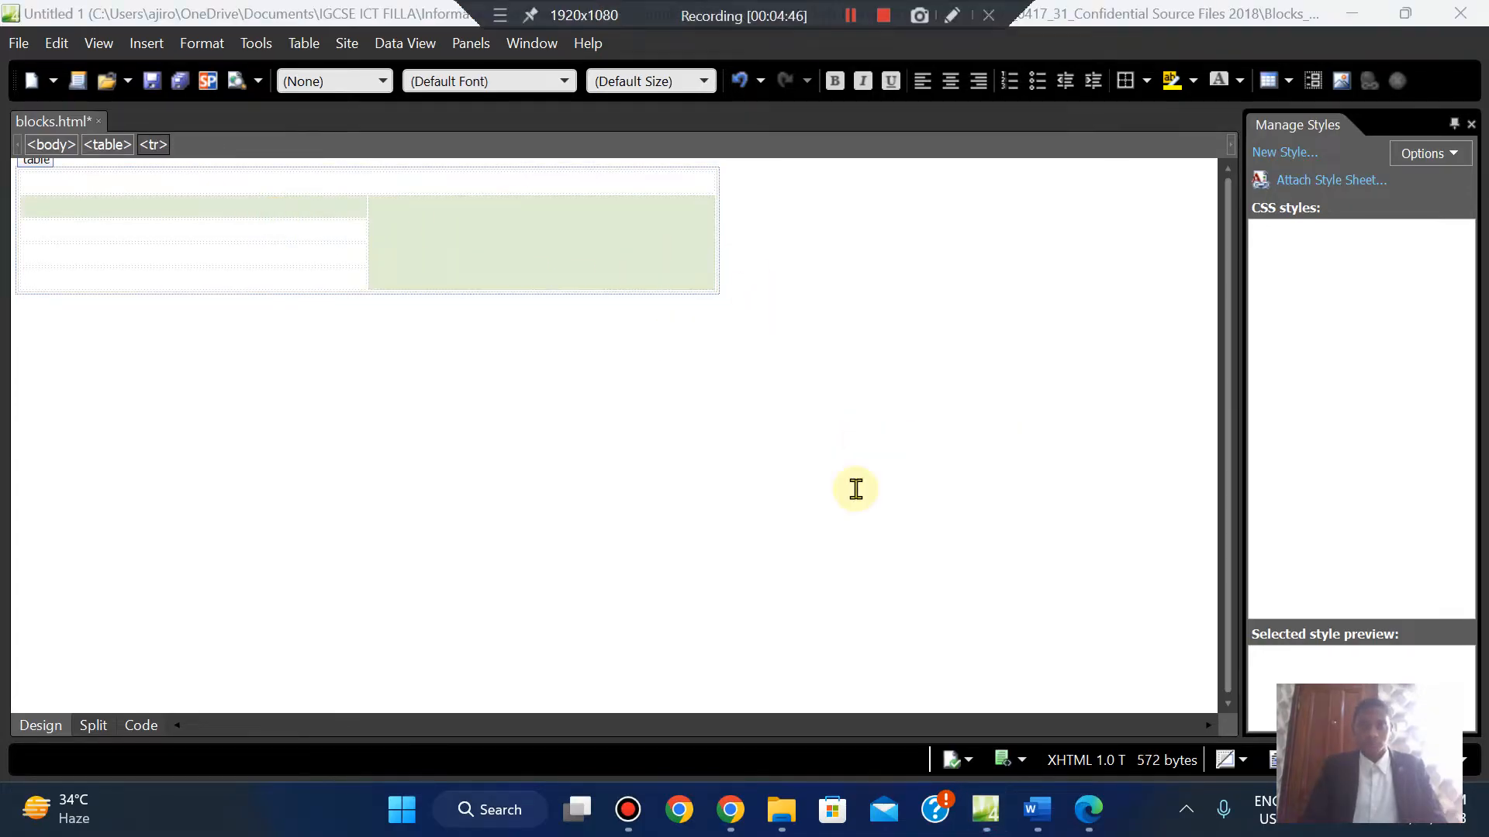
{"action": "left_click", "coordinate": [524, 385]}
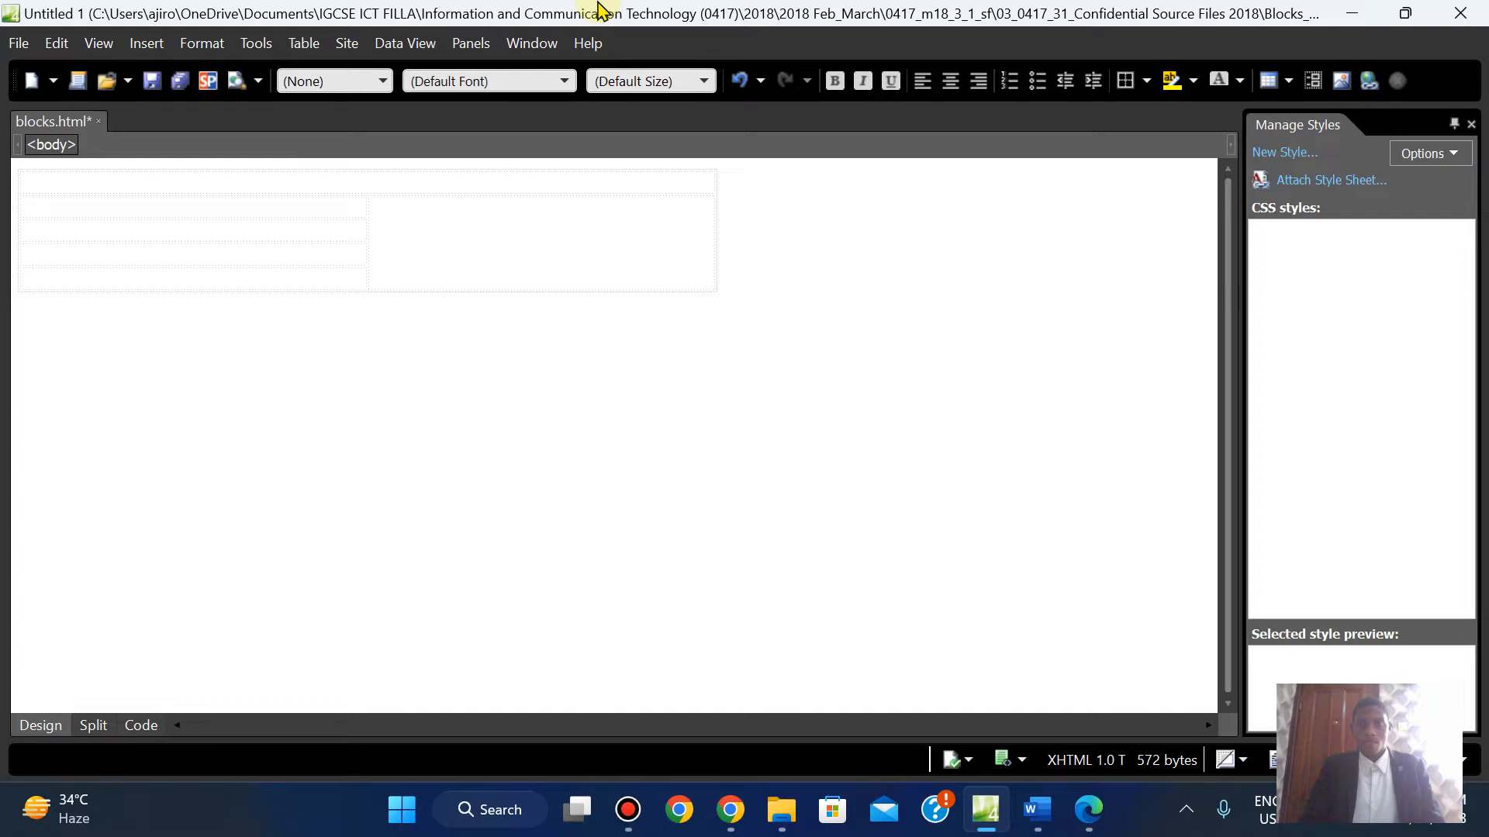
{"action": "left_click", "coordinate": [1085, 818]}
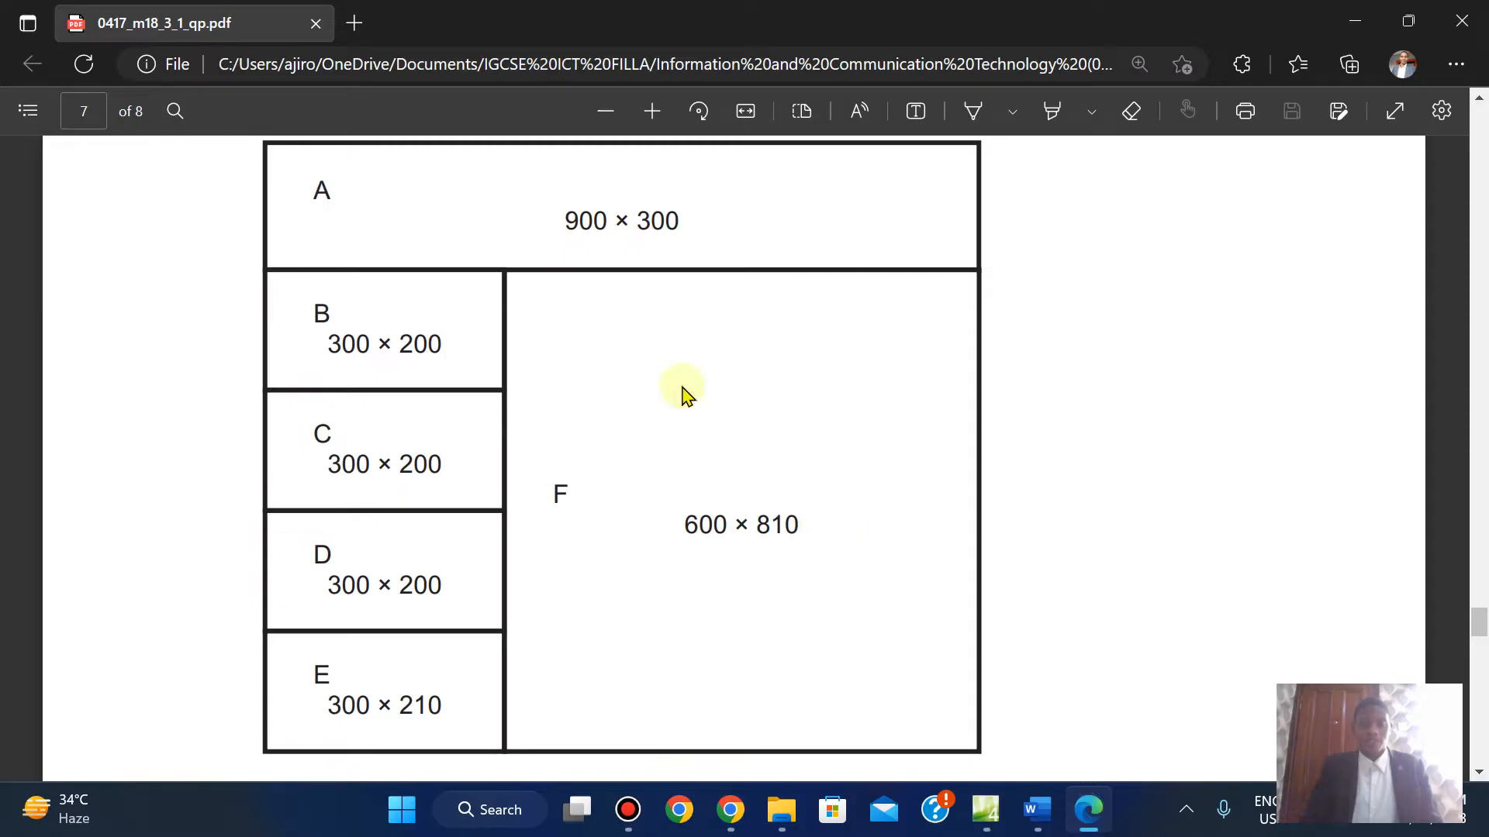
Give the merged top cell a fixed height of 300 pixels
{"action": "left_click", "coordinate": [1088, 810]}
{"action": "left_click", "coordinate": [412, 186]}
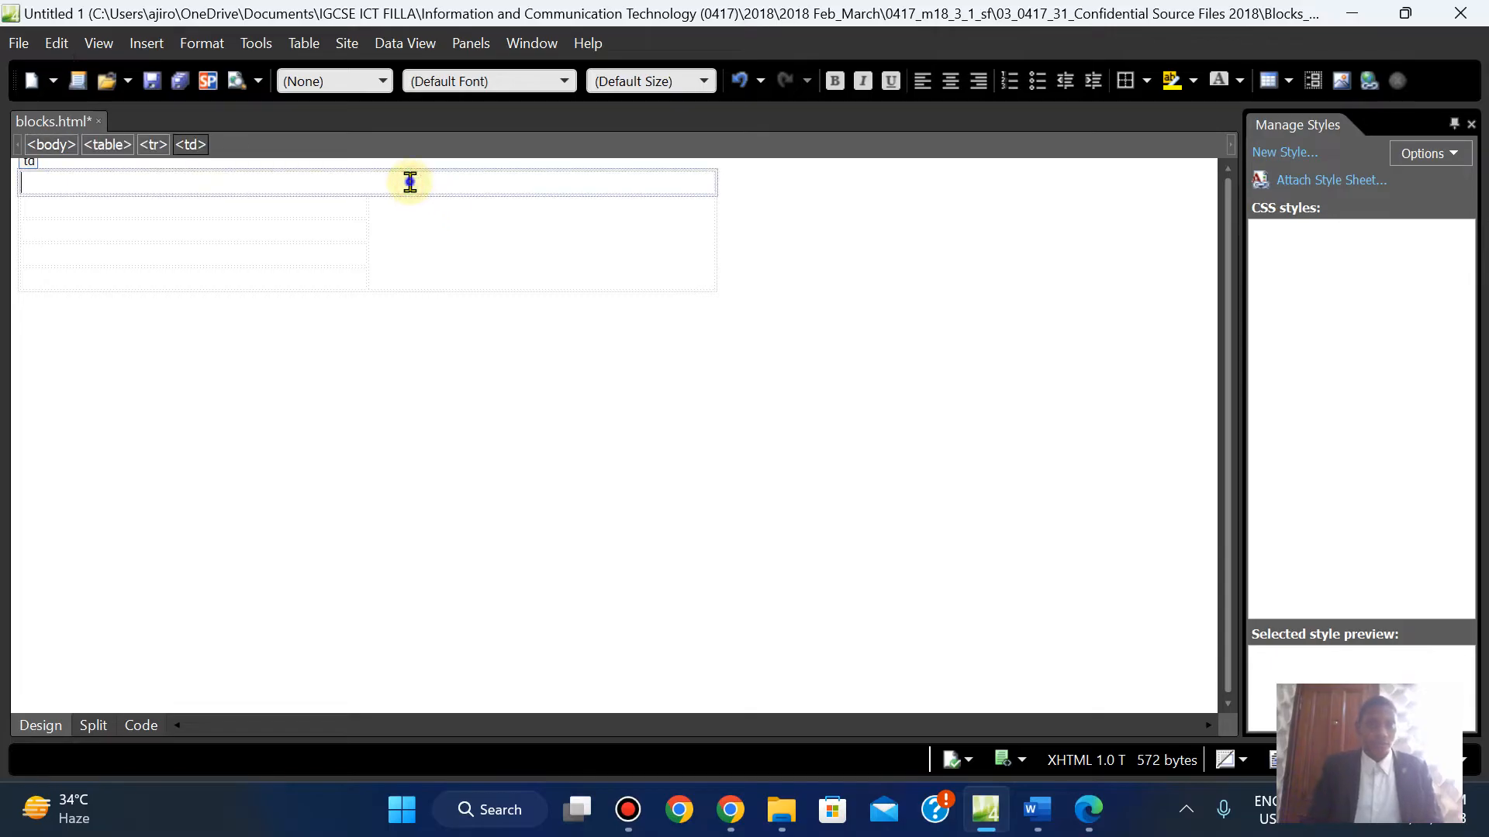
{"action": "right_click", "coordinate": [411, 186]}
{"action": "left_click", "coordinate": [585, 493]}
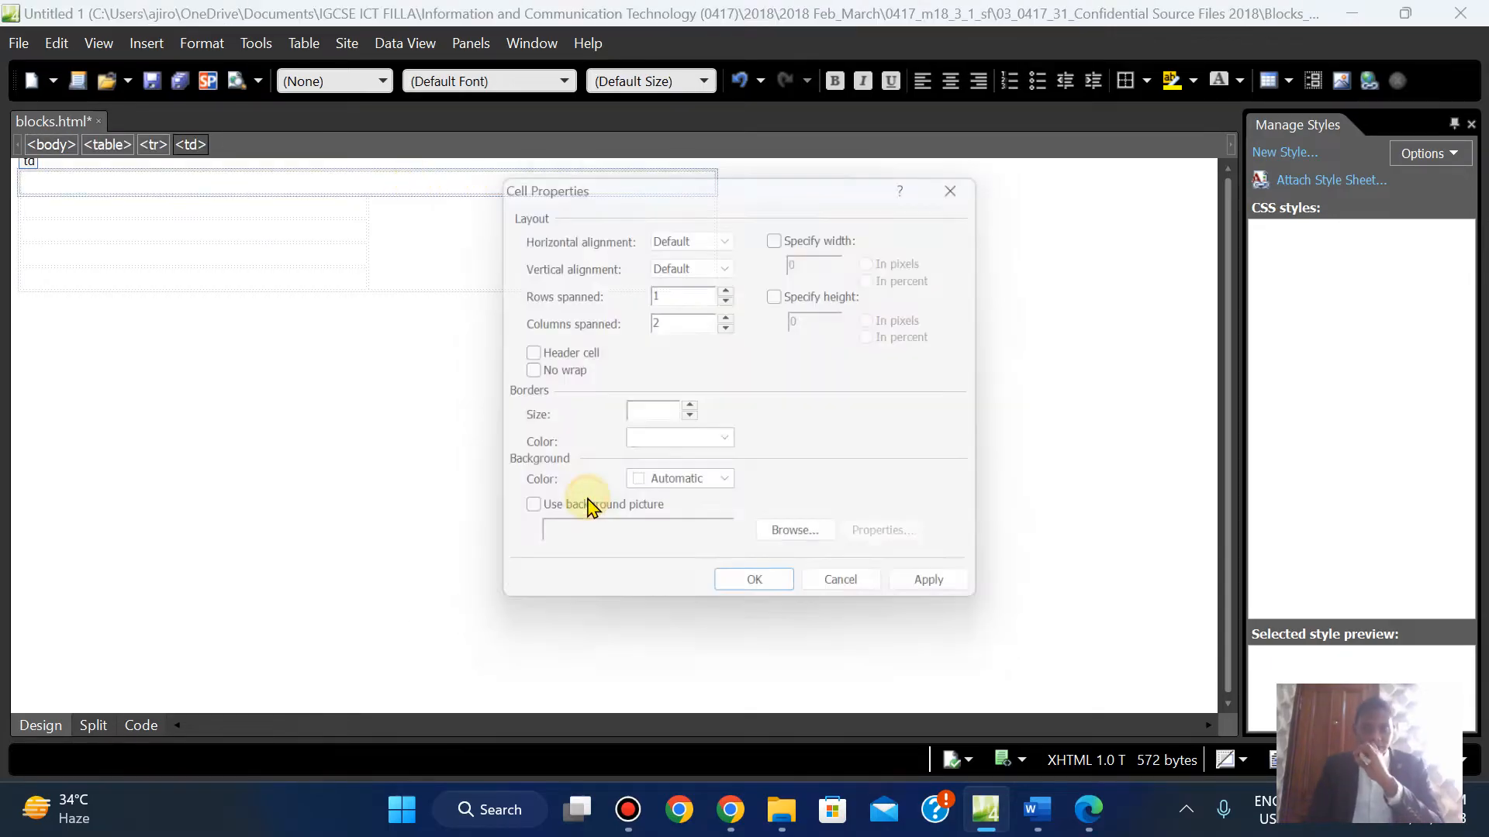
{"action": "left_click", "coordinate": [783, 293]}
{"action": "left_click", "coordinate": [870, 321]}
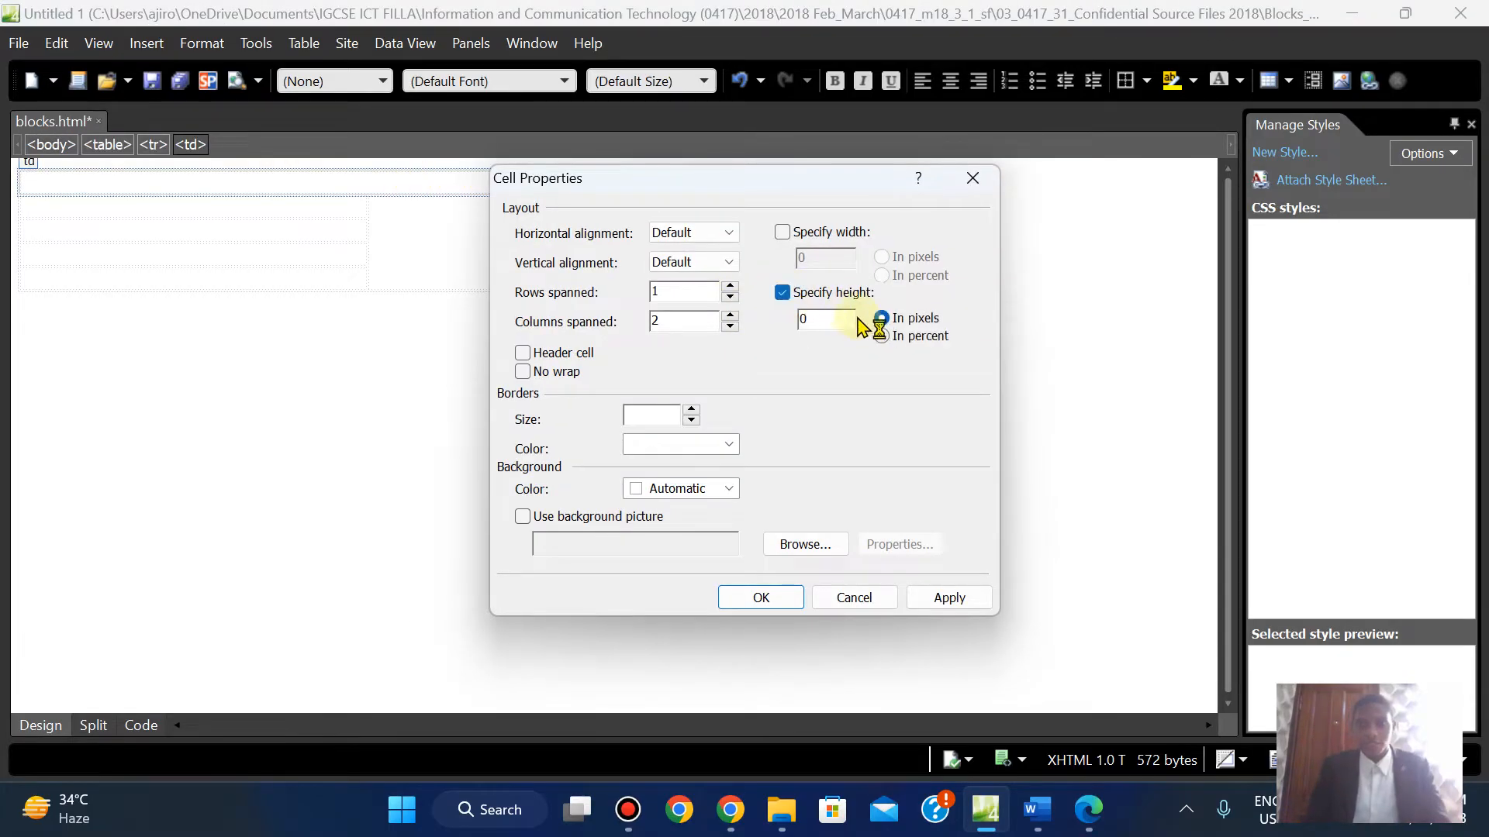
{"action": "double_click", "coordinate": [813, 318]}
{"action": "type", "text": "300"}
{"action": "left_click", "coordinate": [940, 598]}
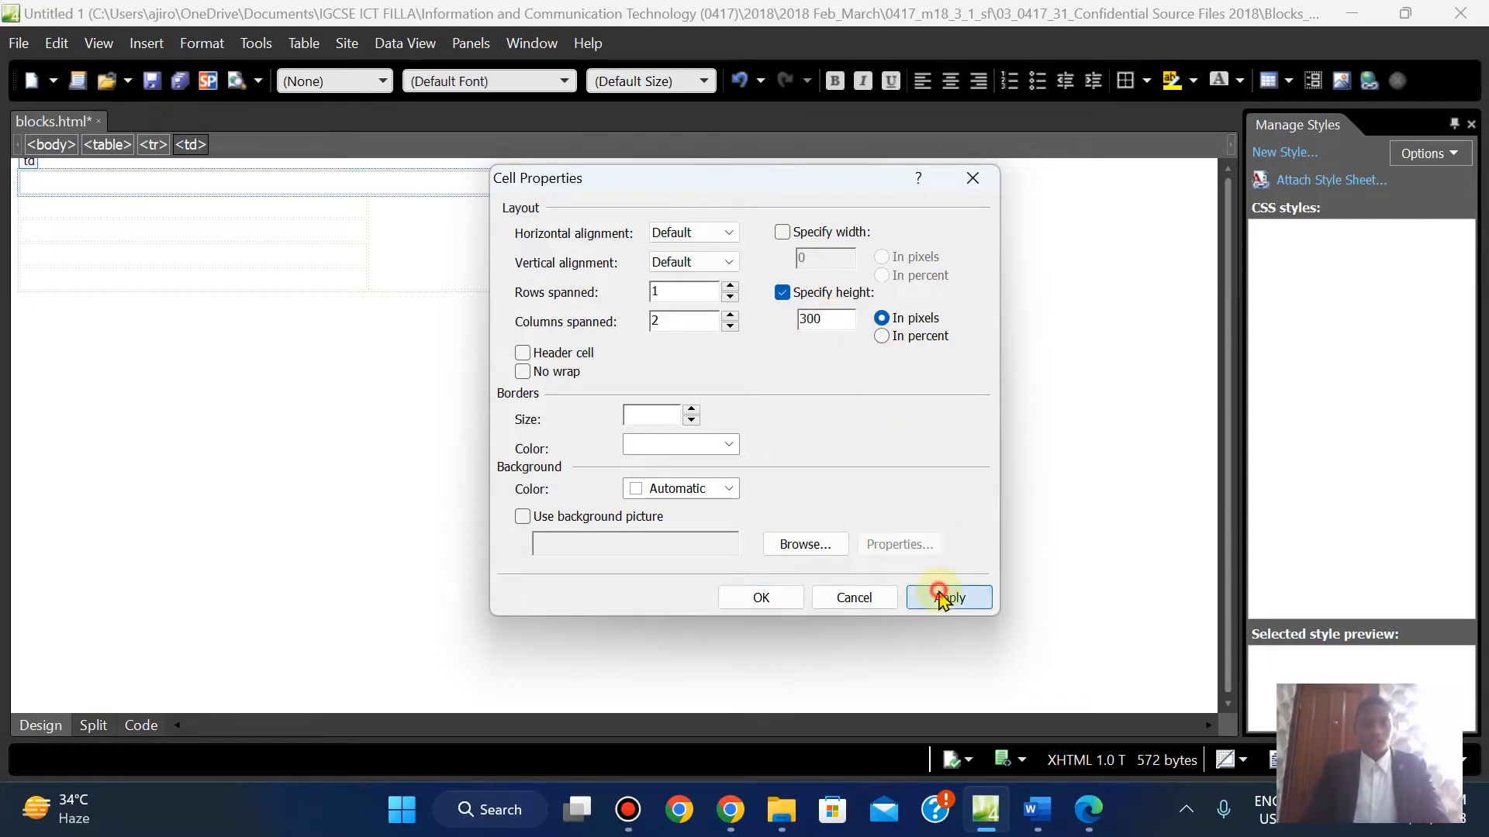
{"action": "left_click", "coordinate": [758, 606]}
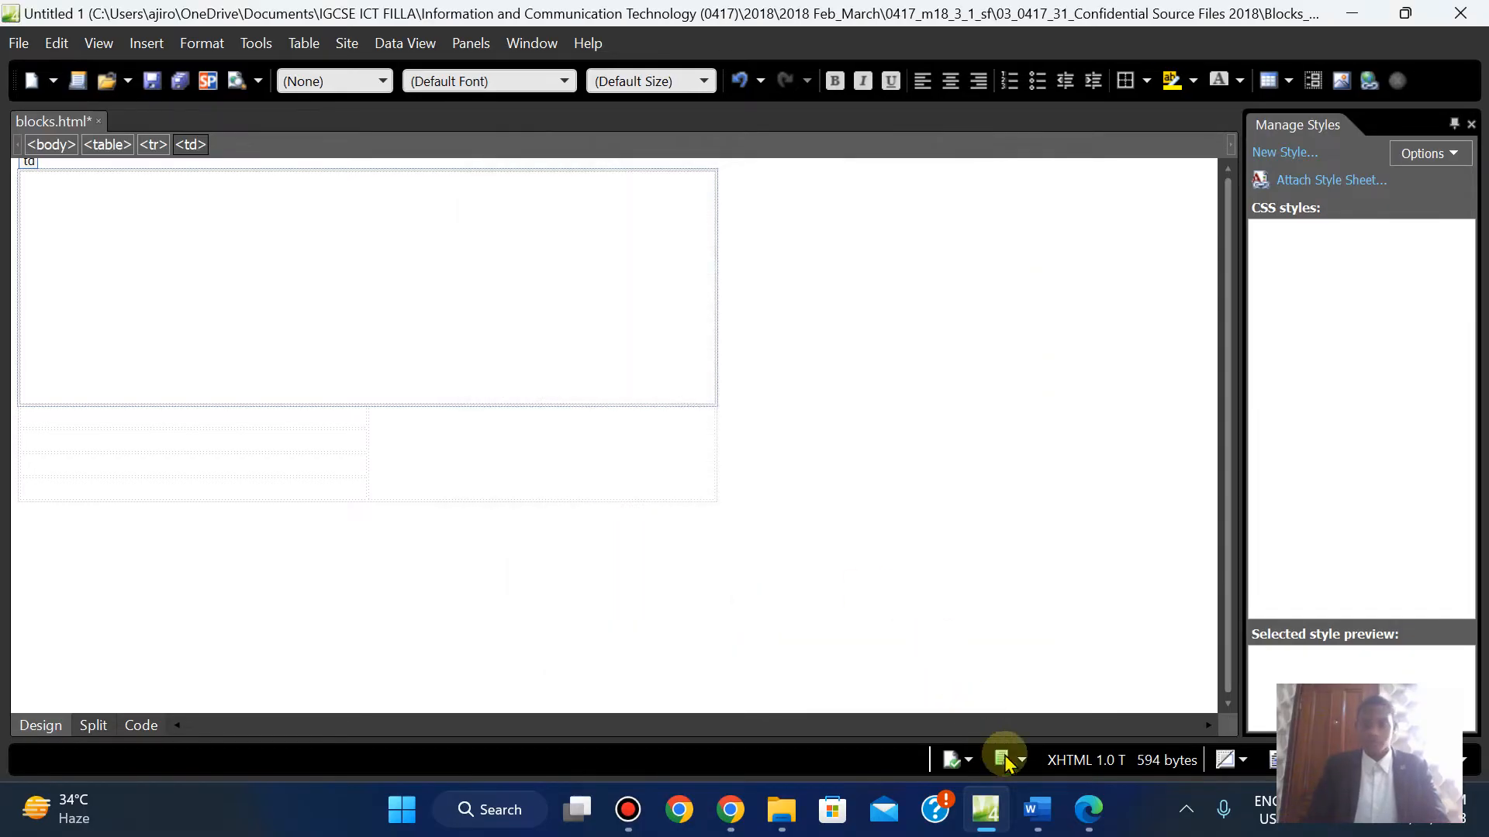
Compare the table against the question paper's layout diagram
{"action": "left_click", "coordinate": [1088, 823]}
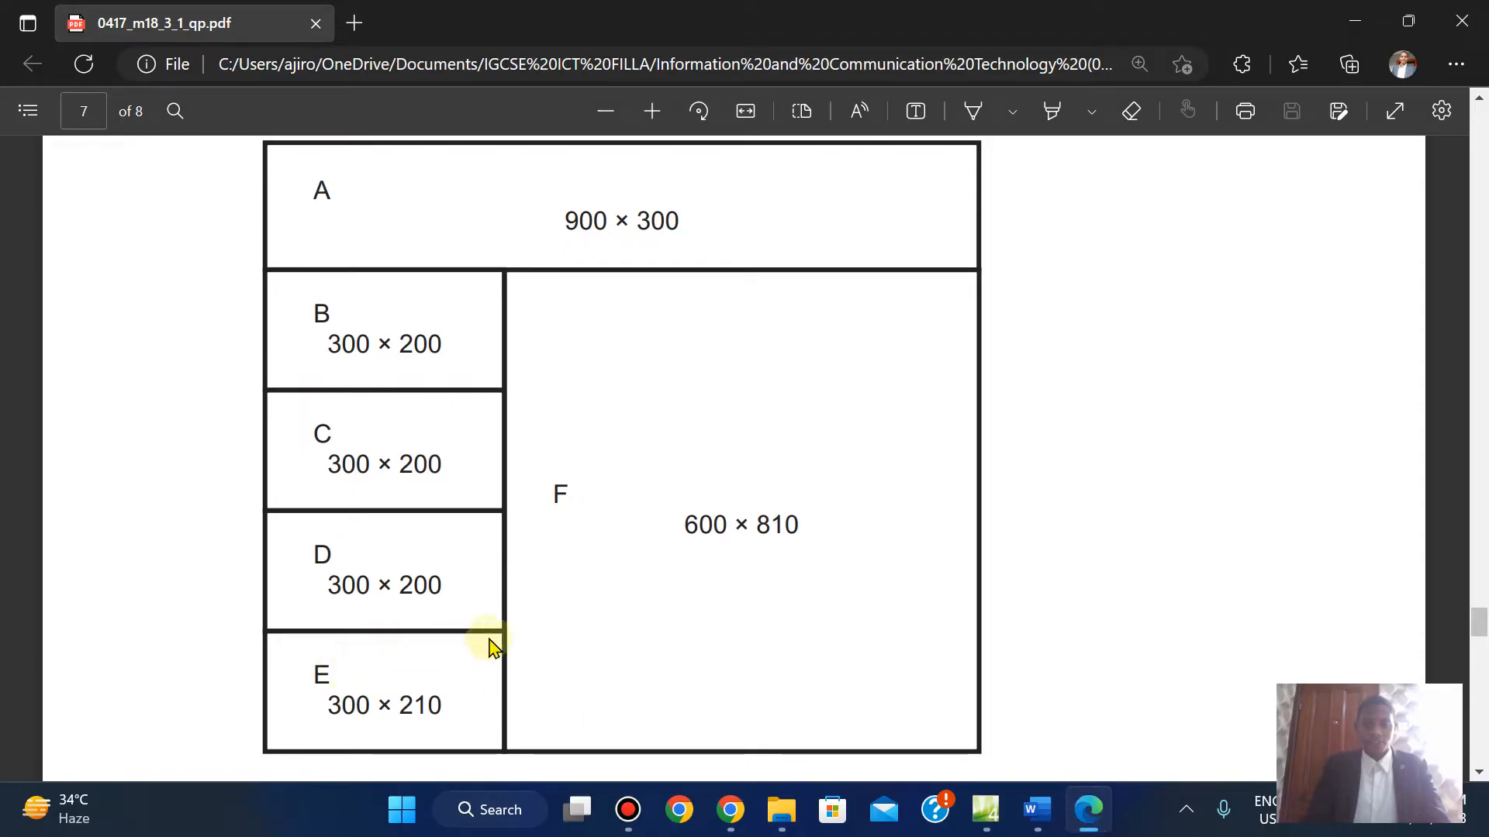
{"action": "left_click", "coordinate": [1088, 820]}
{"action": "left_click", "coordinate": [1093, 810]}
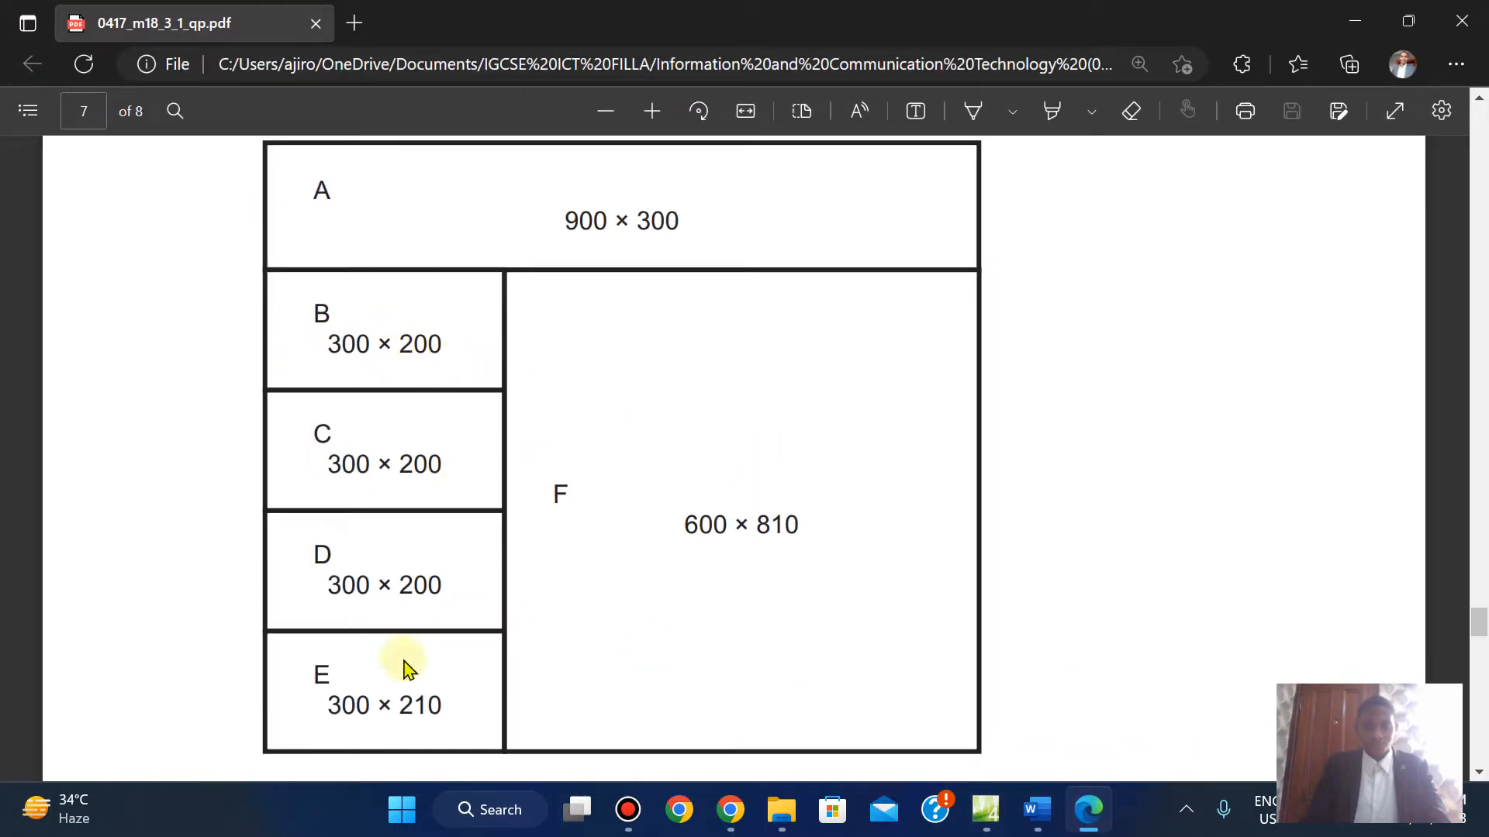
{"action": "left_click", "coordinate": [1090, 810]}
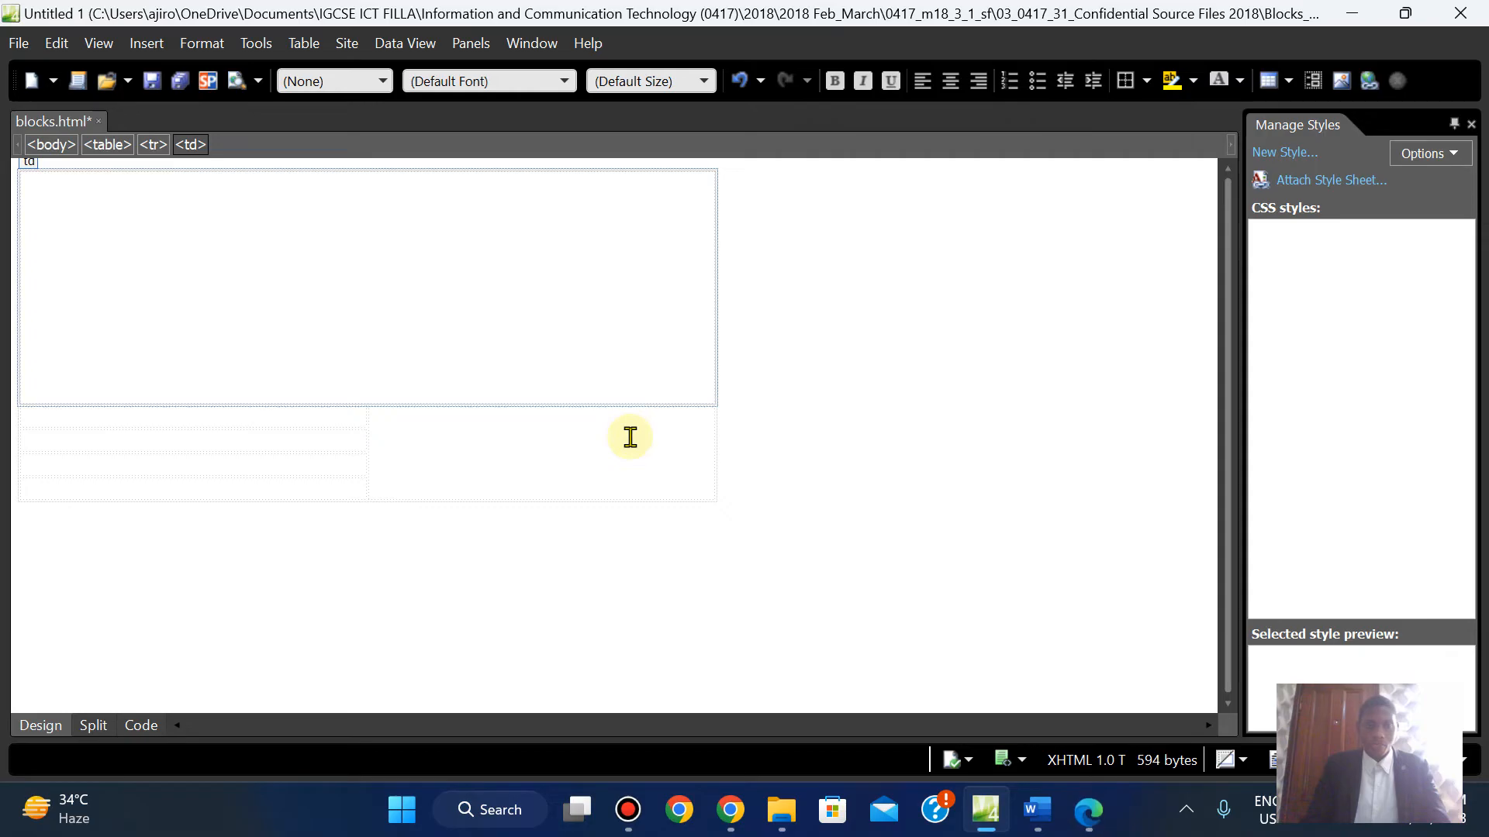
Size the merged right cell for block F at 600 pixels wide by 810 pixels high
{"action": "left_click", "coordinate": [455, 440]}
{"action": "right_click", "coordinate": [456, 444]}
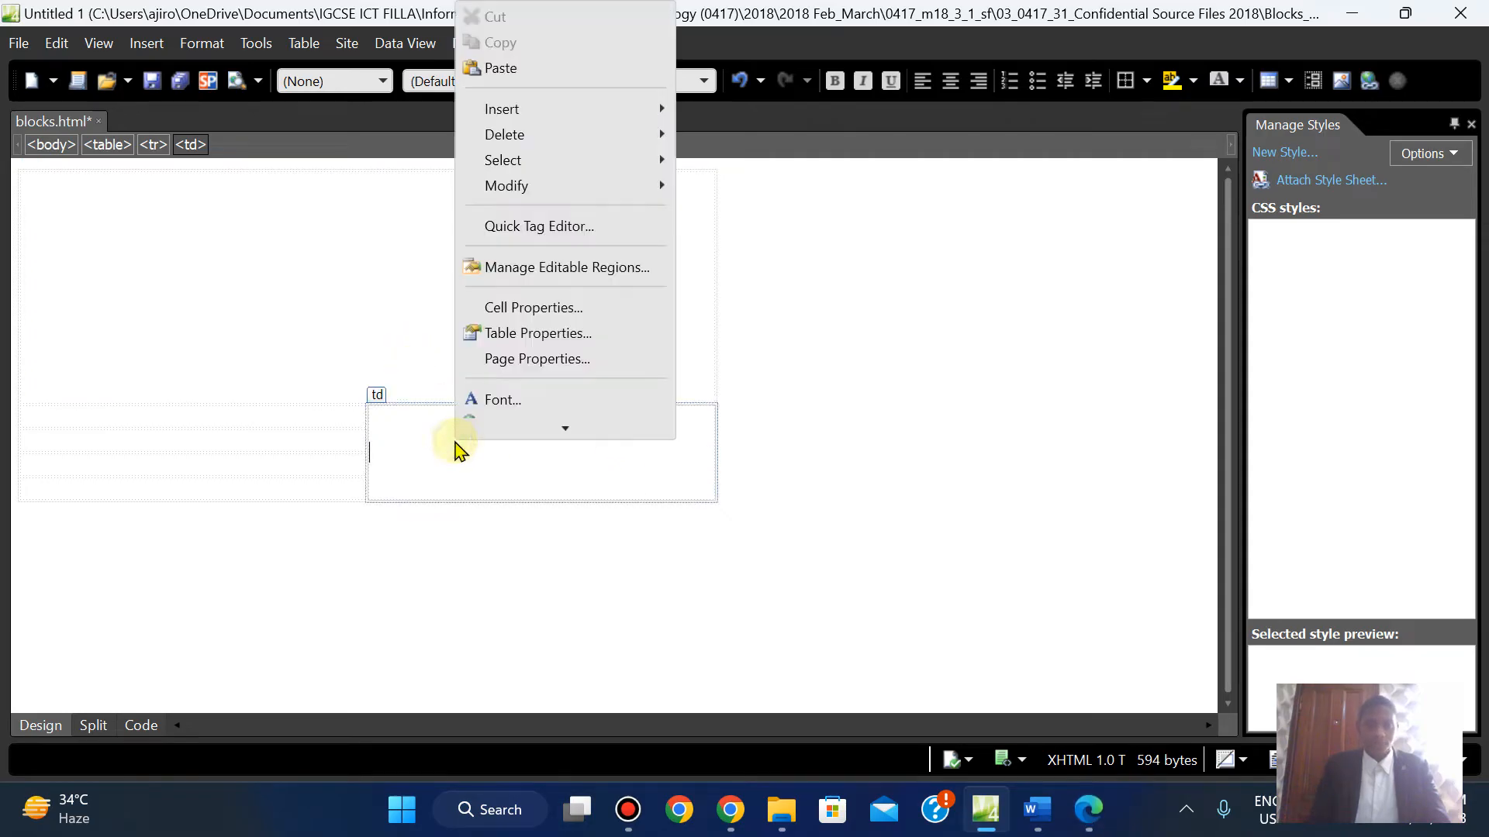
{"action": "left_click", "coordinate": [521, 306]}
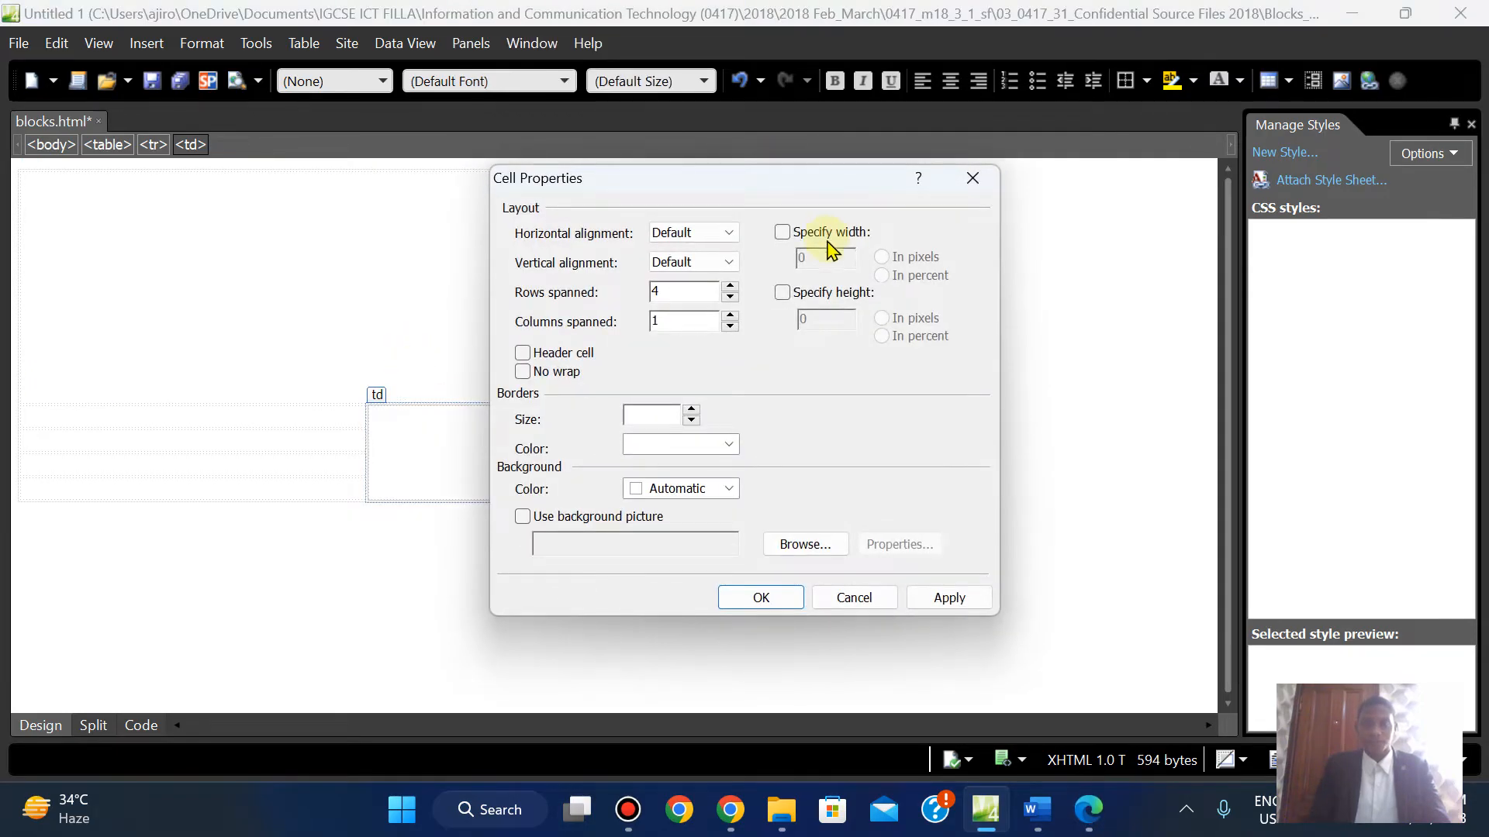
{"action": "left_click", "coordinate": [781, 234]}
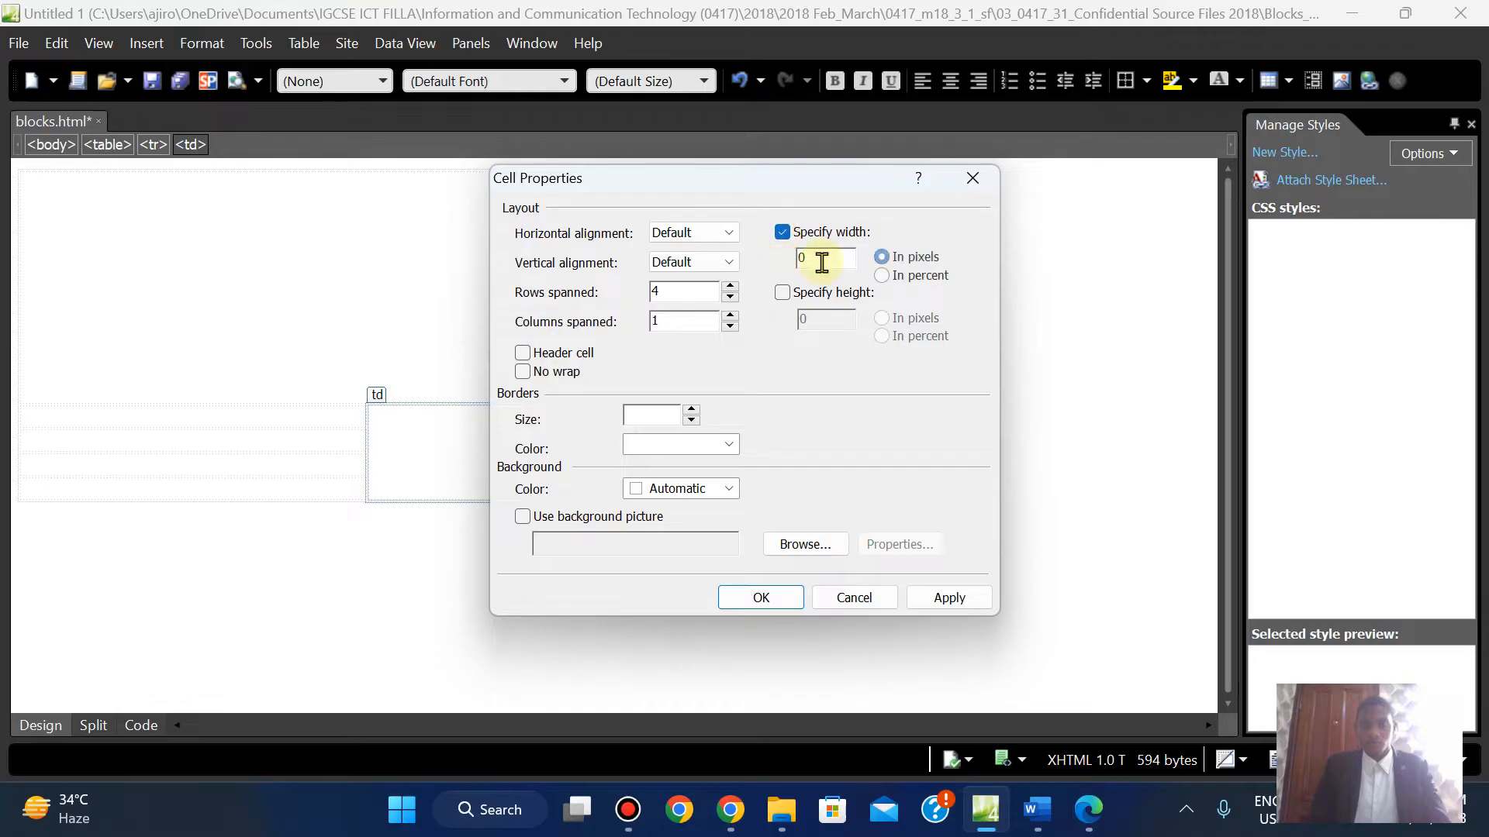
{"action": "left_click", "coordinate": [822, 261]}
{"action": "type", "text": "600"}
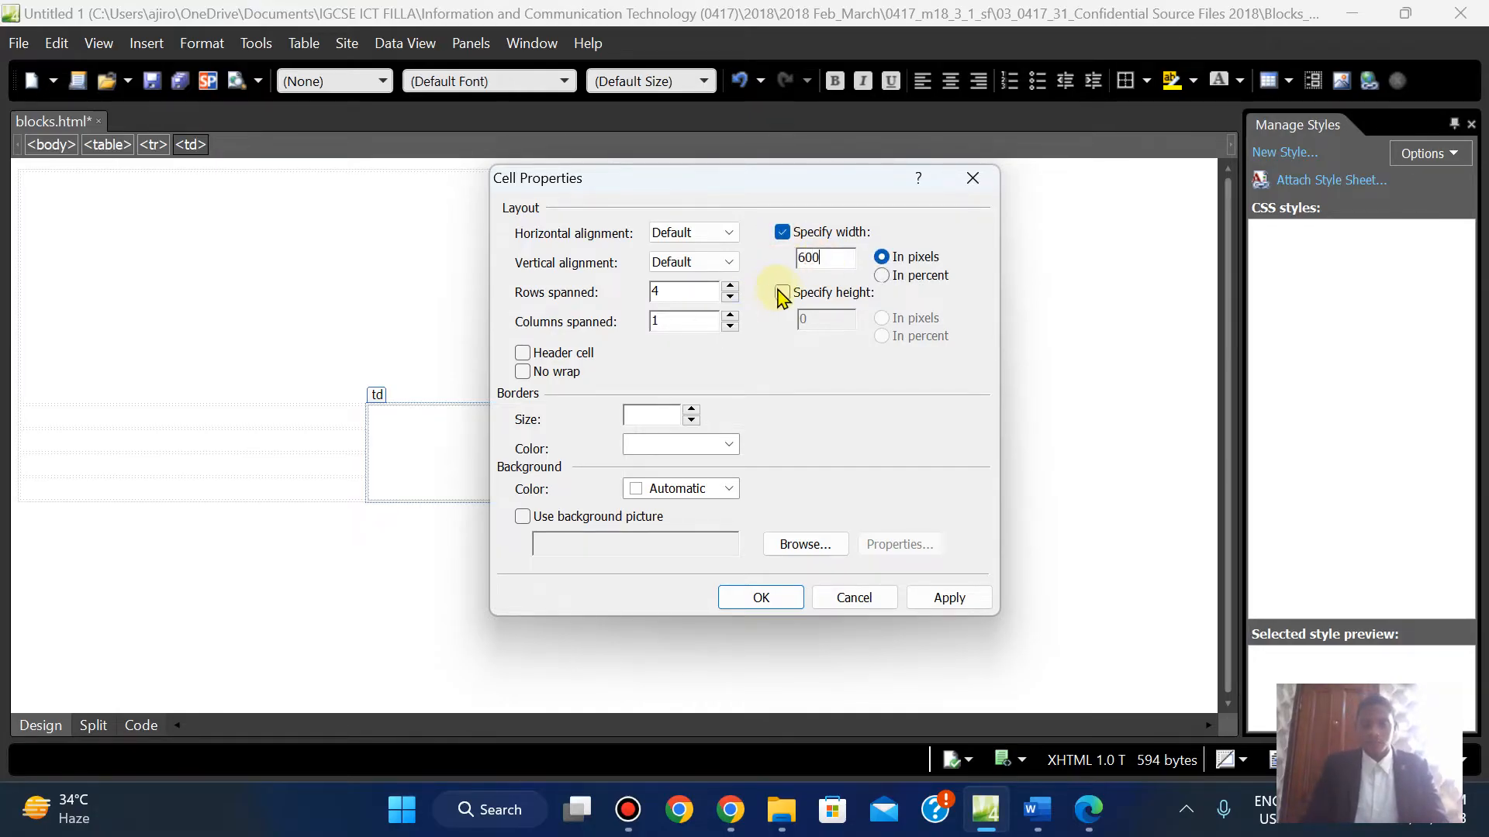
{"action": "left_click", "coordinate": [781, 293]}
{"action": "key", "text": "BackSpace"}
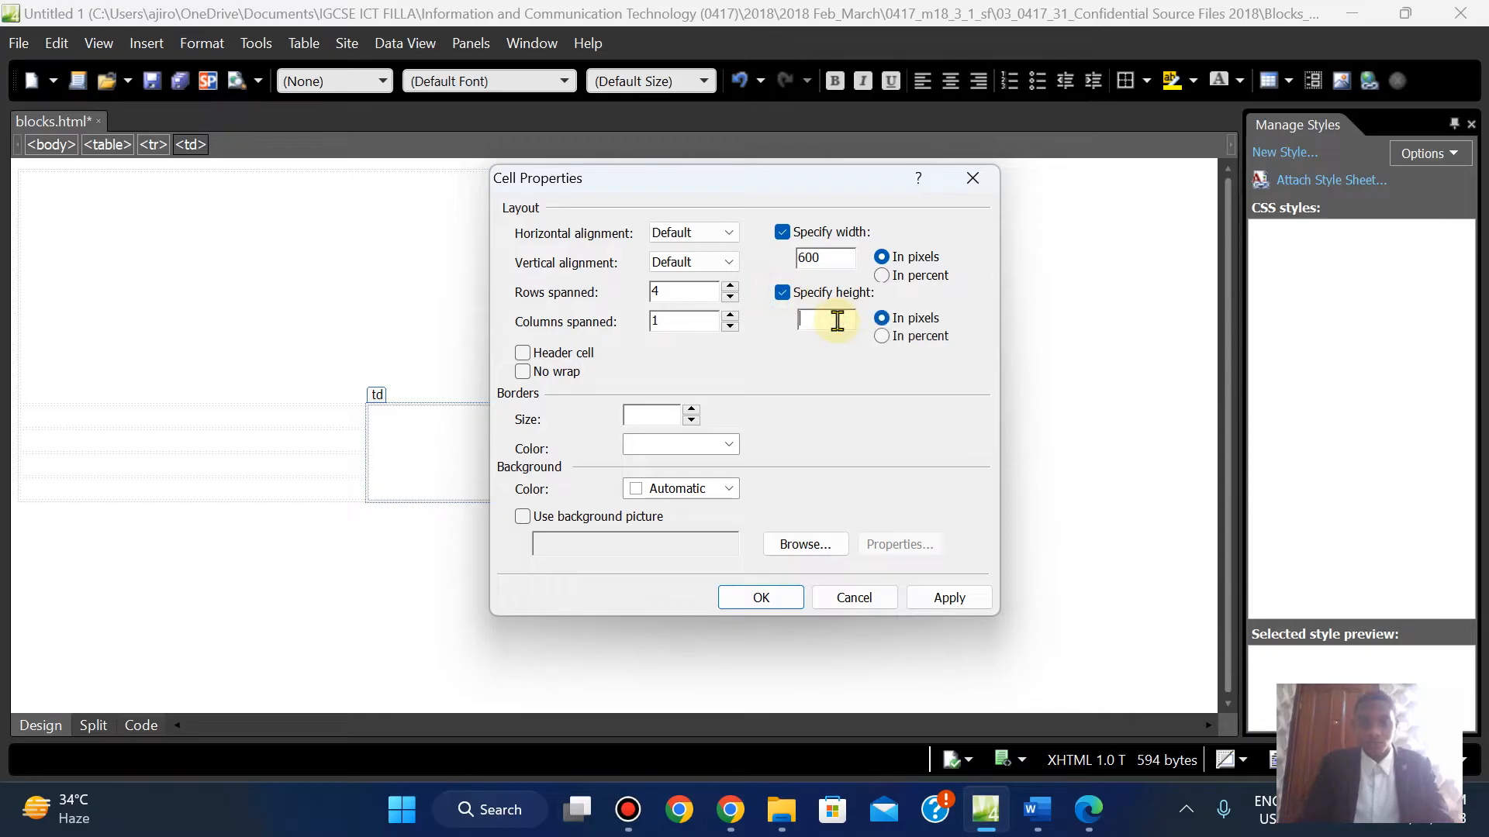
{"action": "type", "text": "810"}
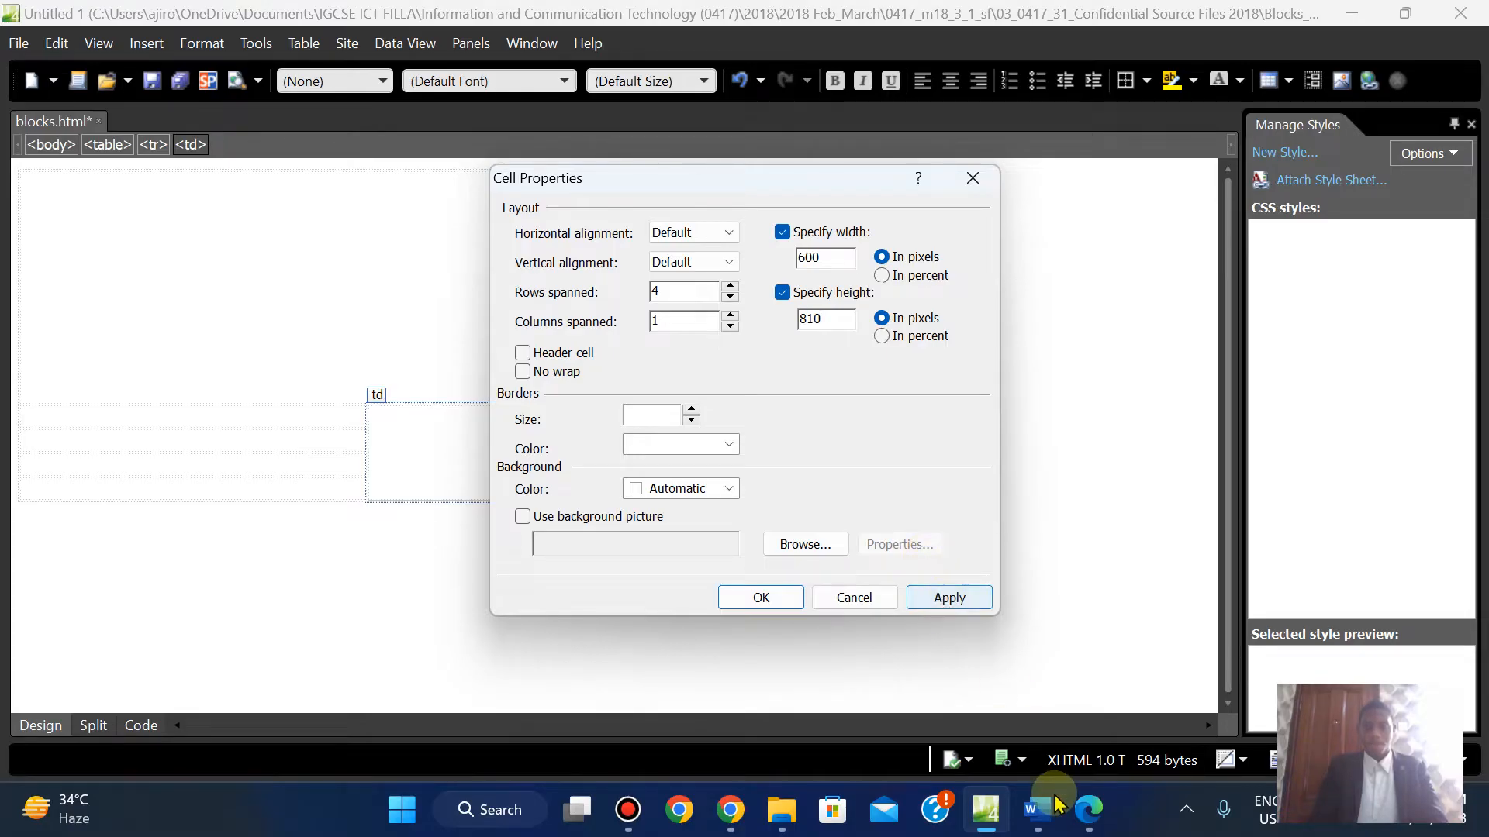
{"action": "left_click", "coordinate": [1089, 820]}
{"action": "left_click", "coordinate": [1088, 820]}
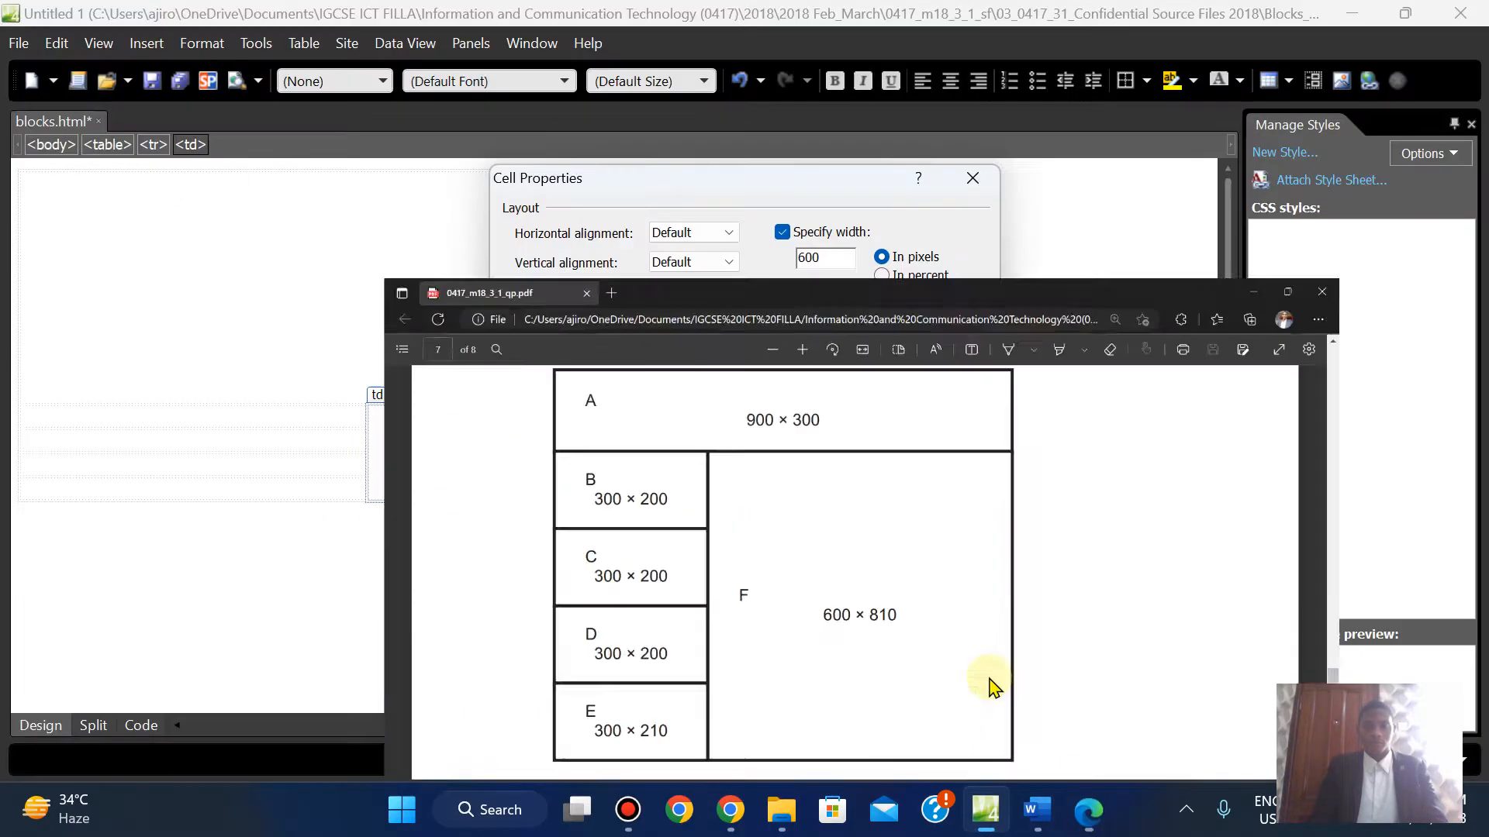
{"action": "left_click", "coordinate": [946, 601]}
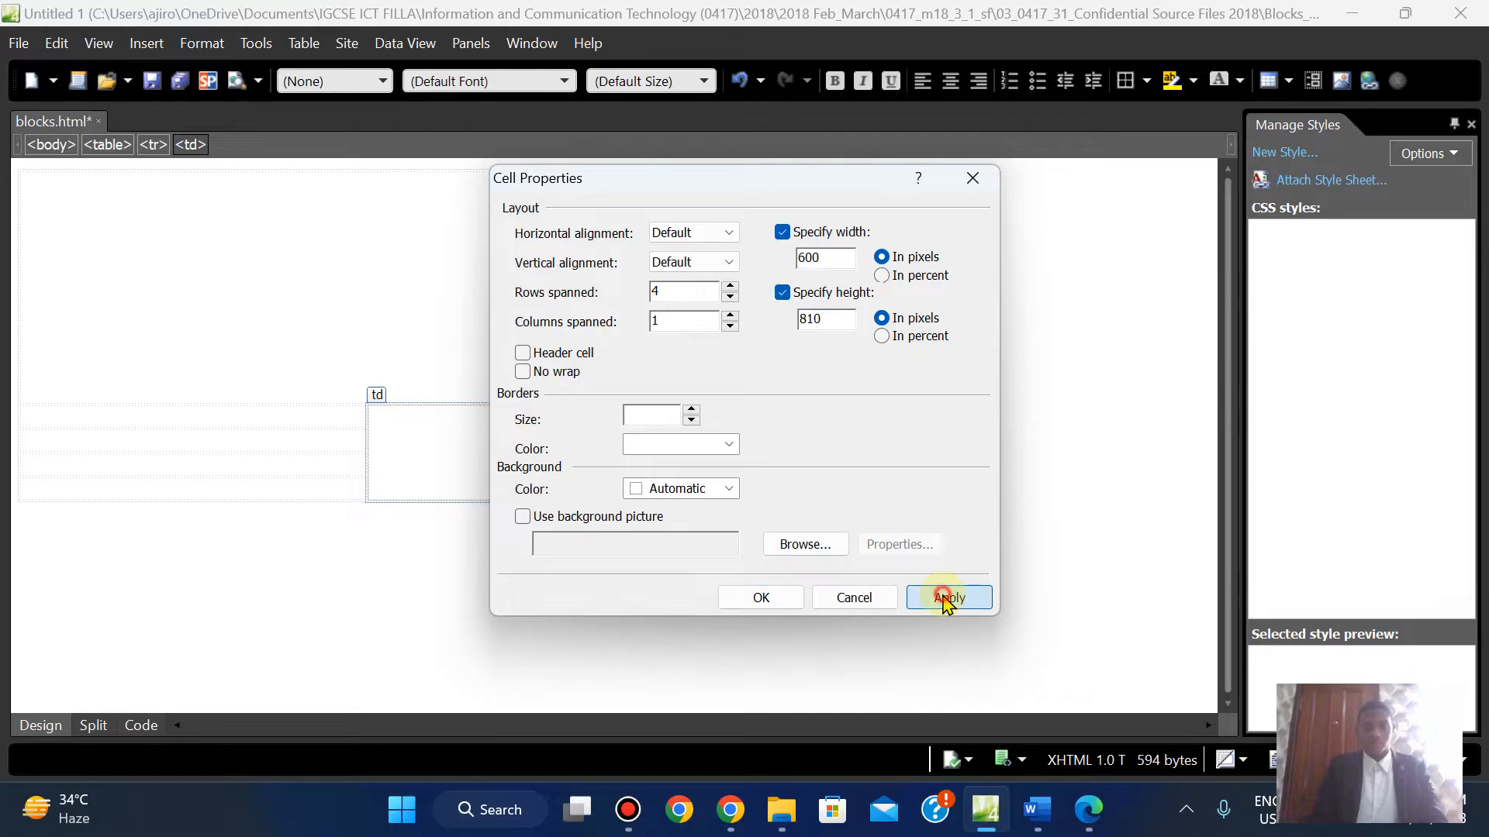
{"action": "left_click", "coordinate": [752, 599]}
{"action": "left_click", "coordinate": [457, 255]}
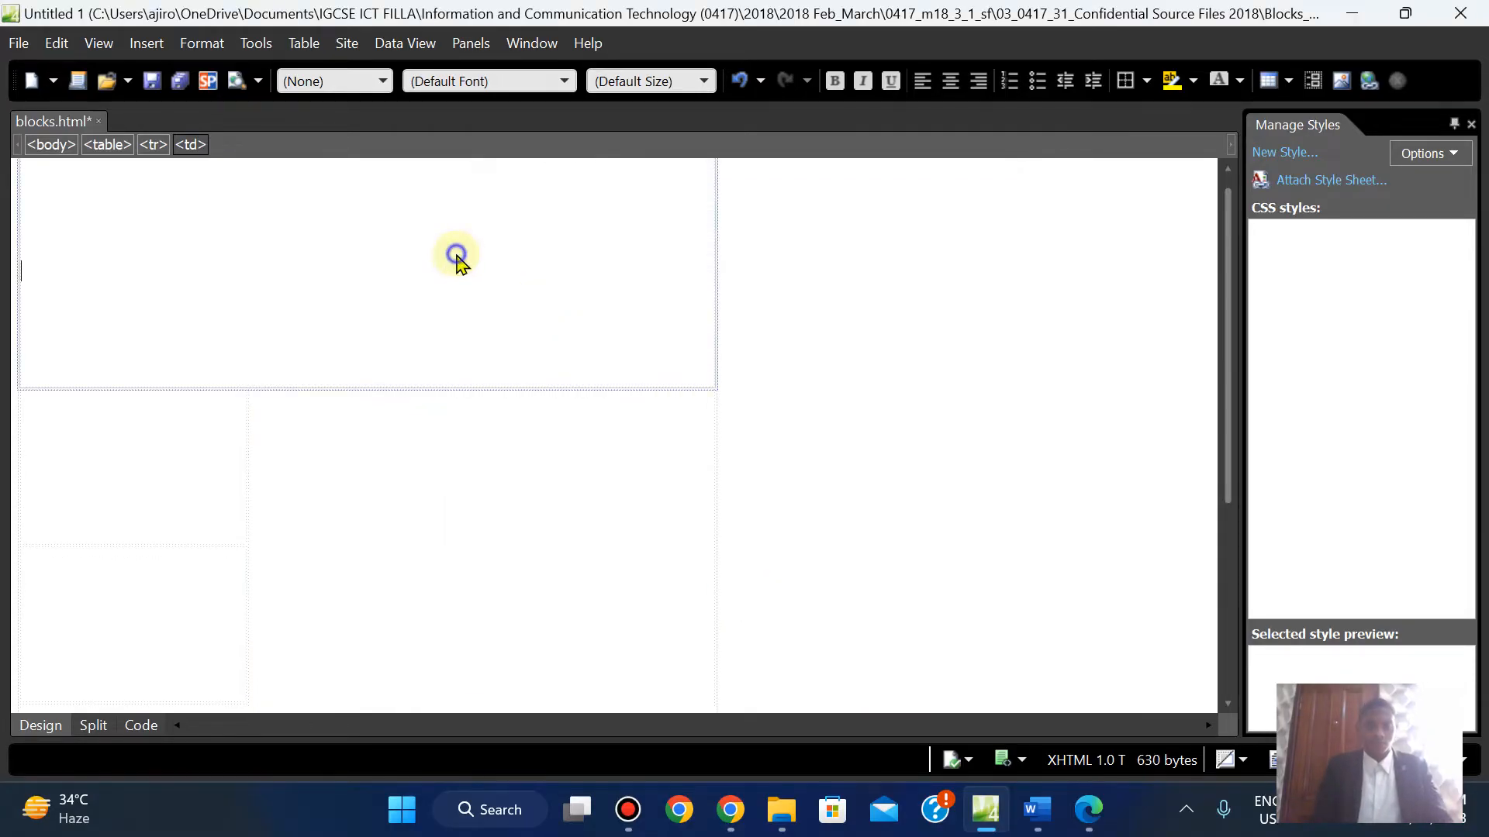
Reopen the top cell's properties, close them unchanged, and view the PDF's block size diagram
{"action": "right_click", "coordinate": [456, 254]}
{"action": "left_click", "coordinate": [535, 564]}
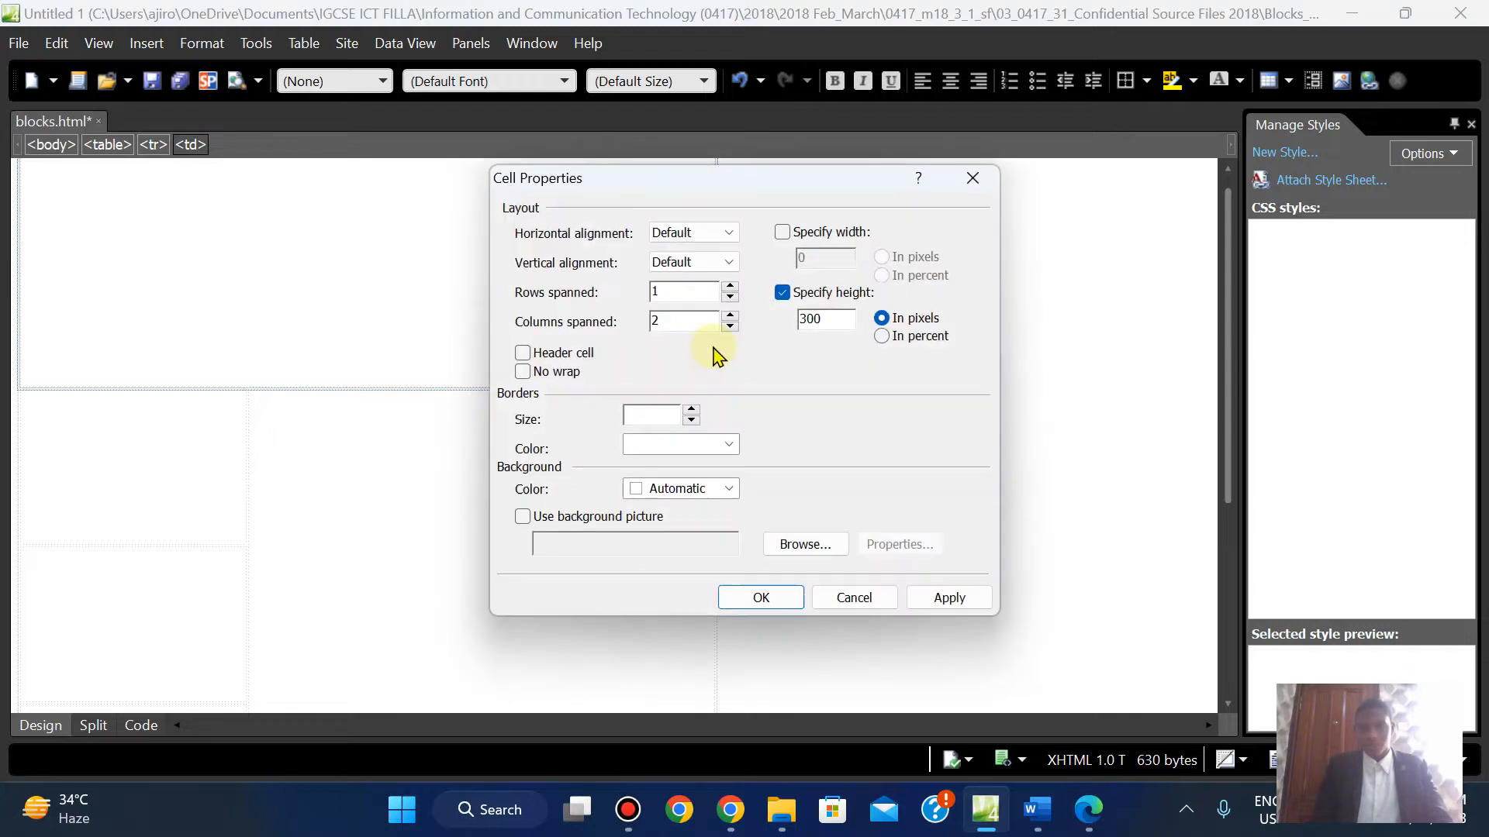
{"action": "left_click", "coordinate": [969, 178]}
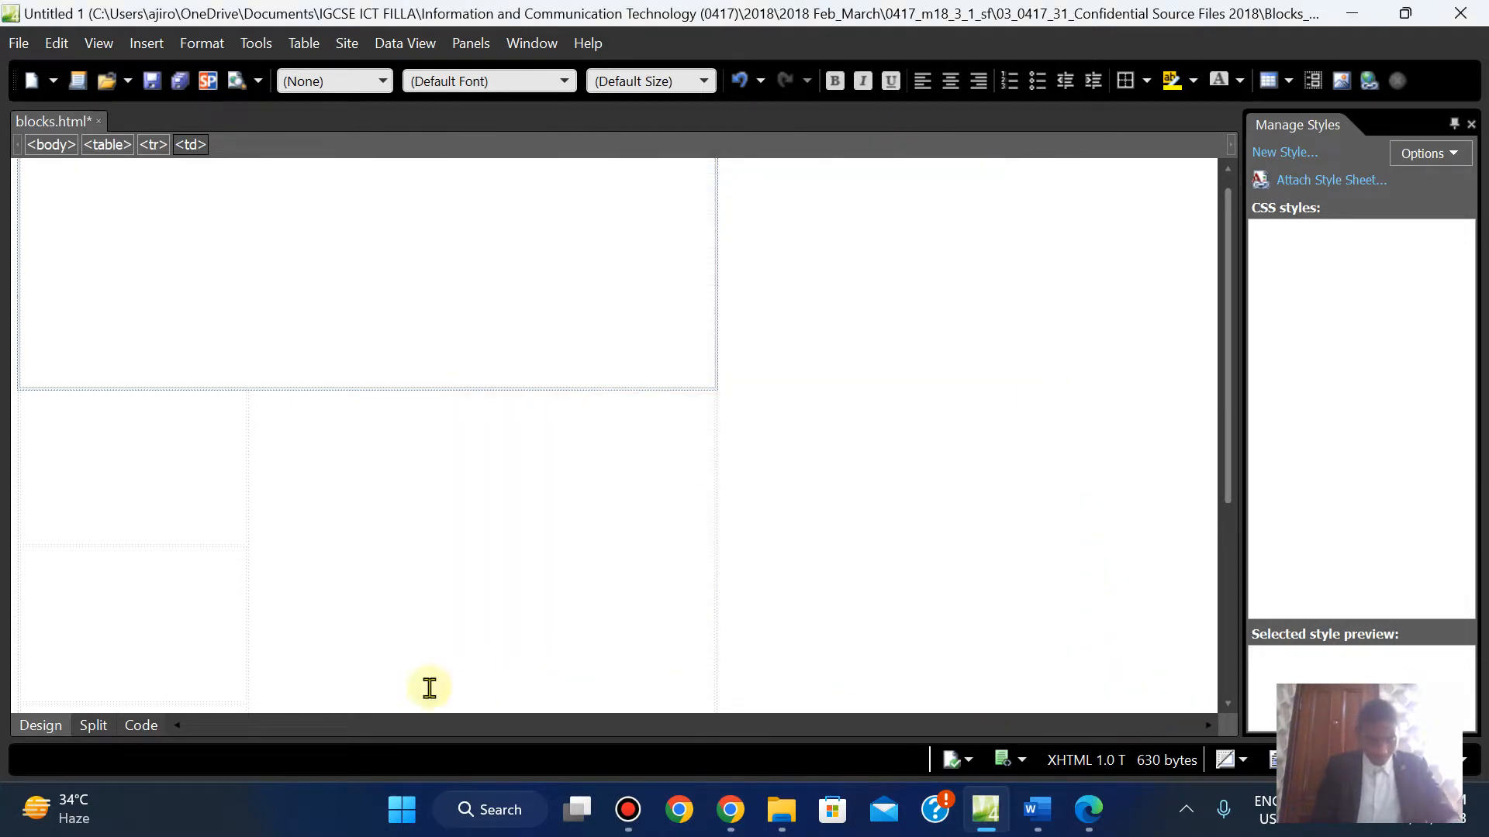
{"action": "left_click_drag", "start_coordinate": [1227, 442], "coordinate": [1226, 581]}
{"action": "left_click", "coordinate": [143, 228]}
{"action": "left_click", "coordinate": [1088, 811]}
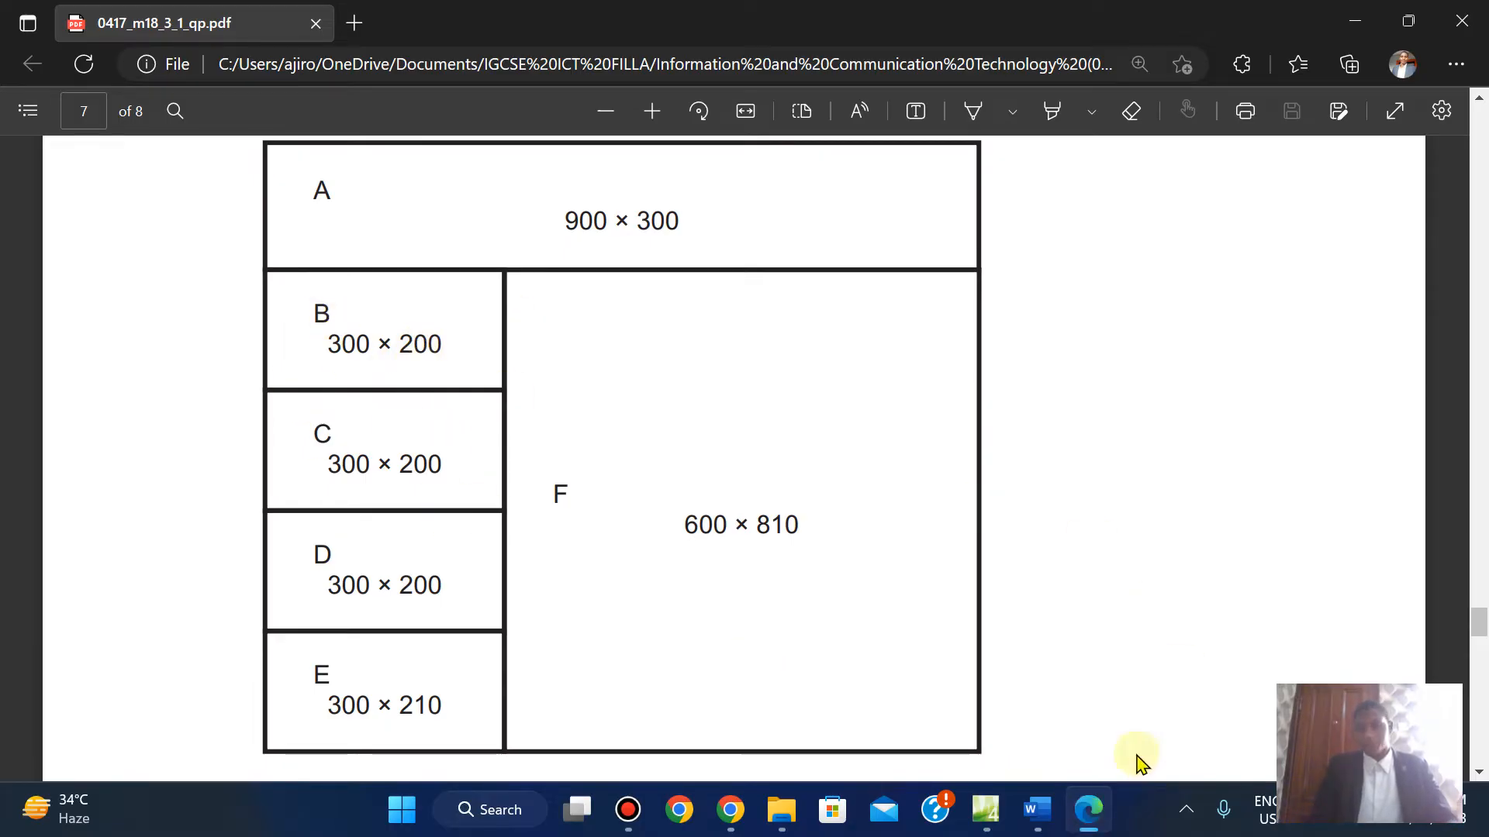
{"action": "left_click", "coordinate": [1089, 809]}
Select the left-column cells for blocks B, C and D and open their Cell Properties
{"action": "left_click_drag", "start_coordinate": [139, 322], "coordinate": [148, 617]}
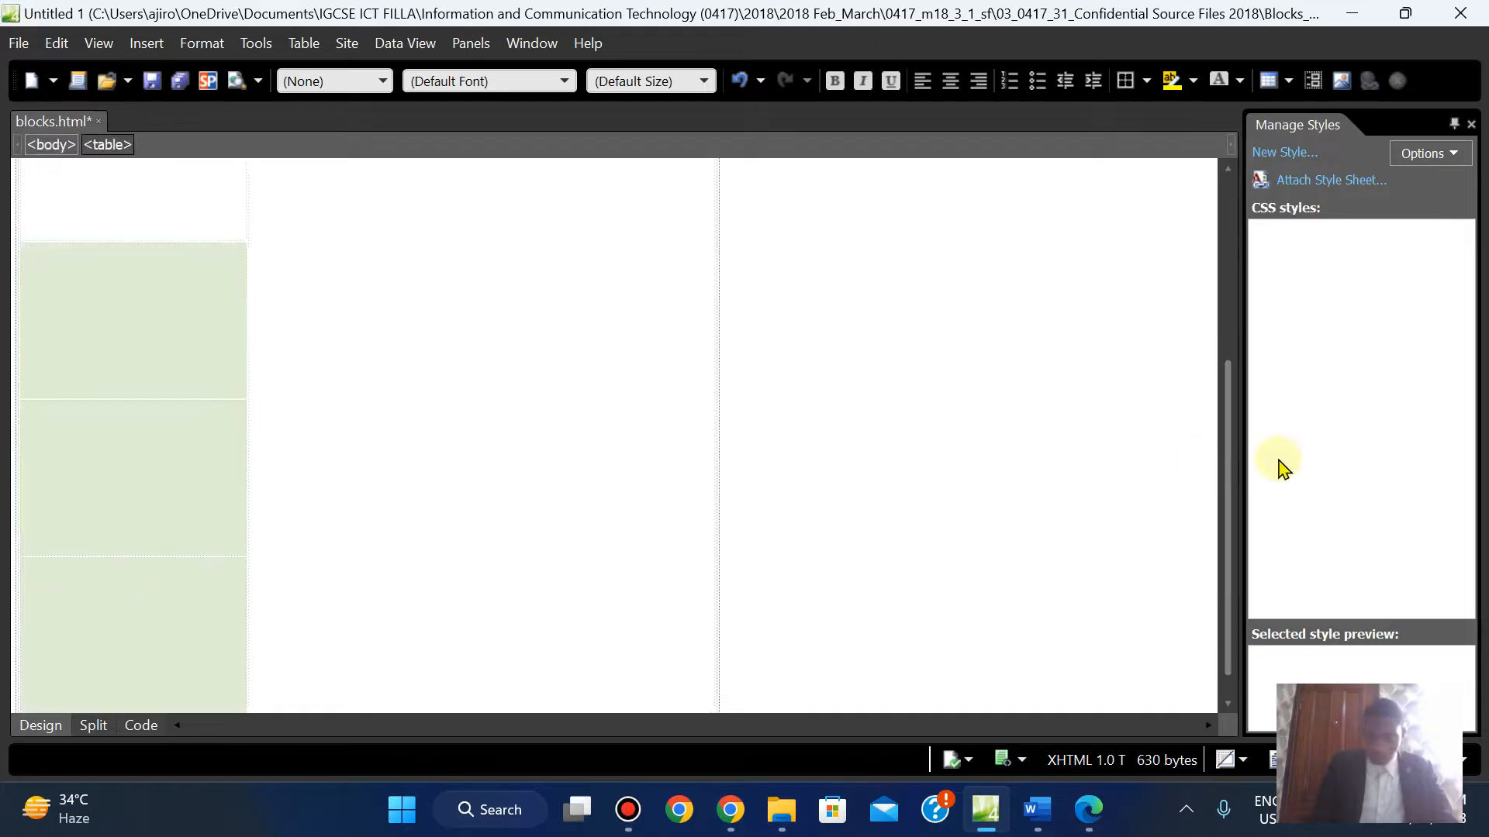
{"action": "left_click_drag", "start_coordinate": [1222, 518], "coordinate": [1222, 636]}
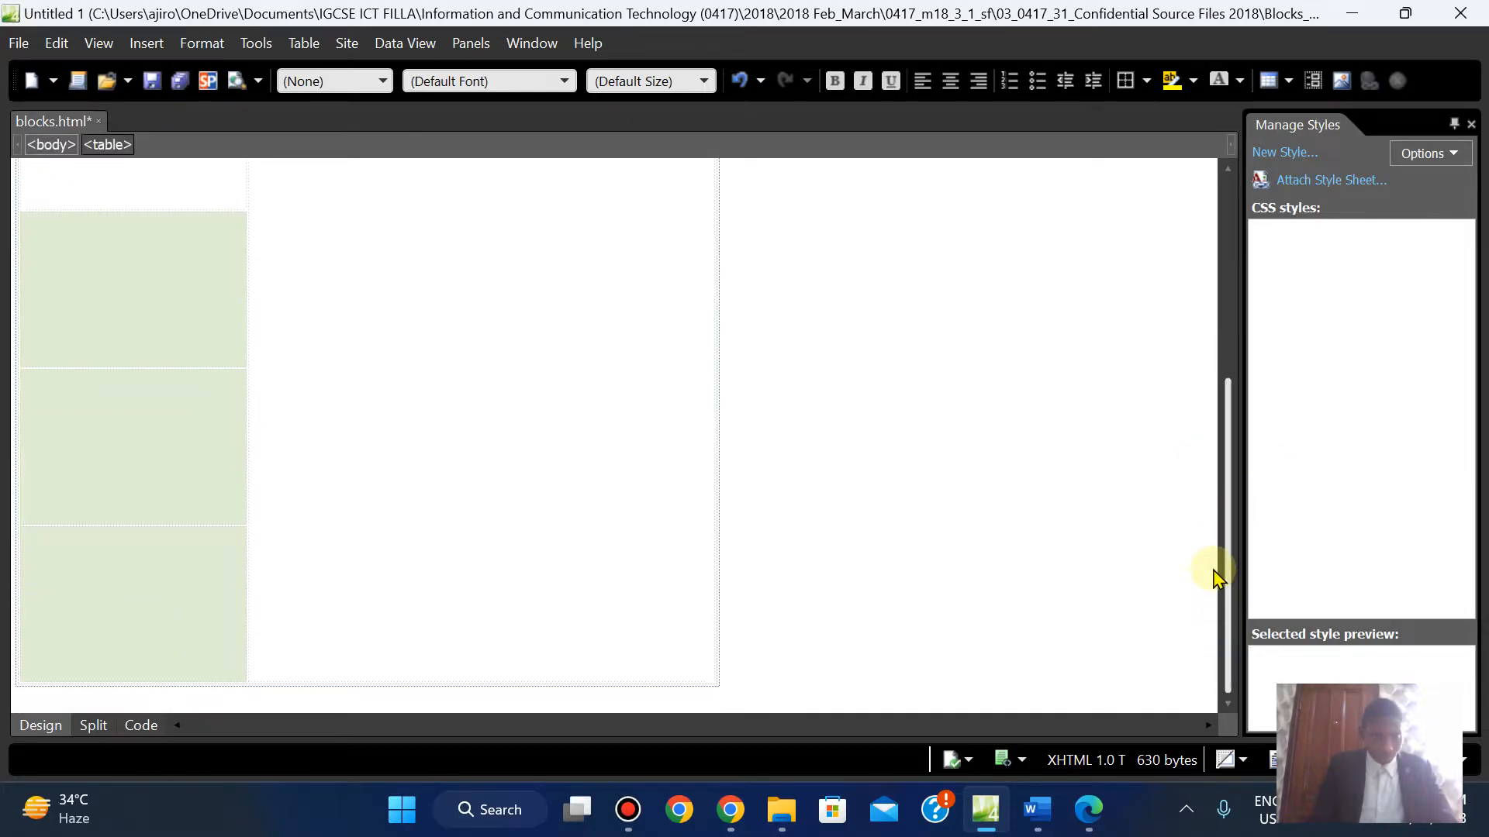
{"action": "scroll", "coordinate": [1196, 492], "scroll_direction": "up", "scroll_amount": 3}
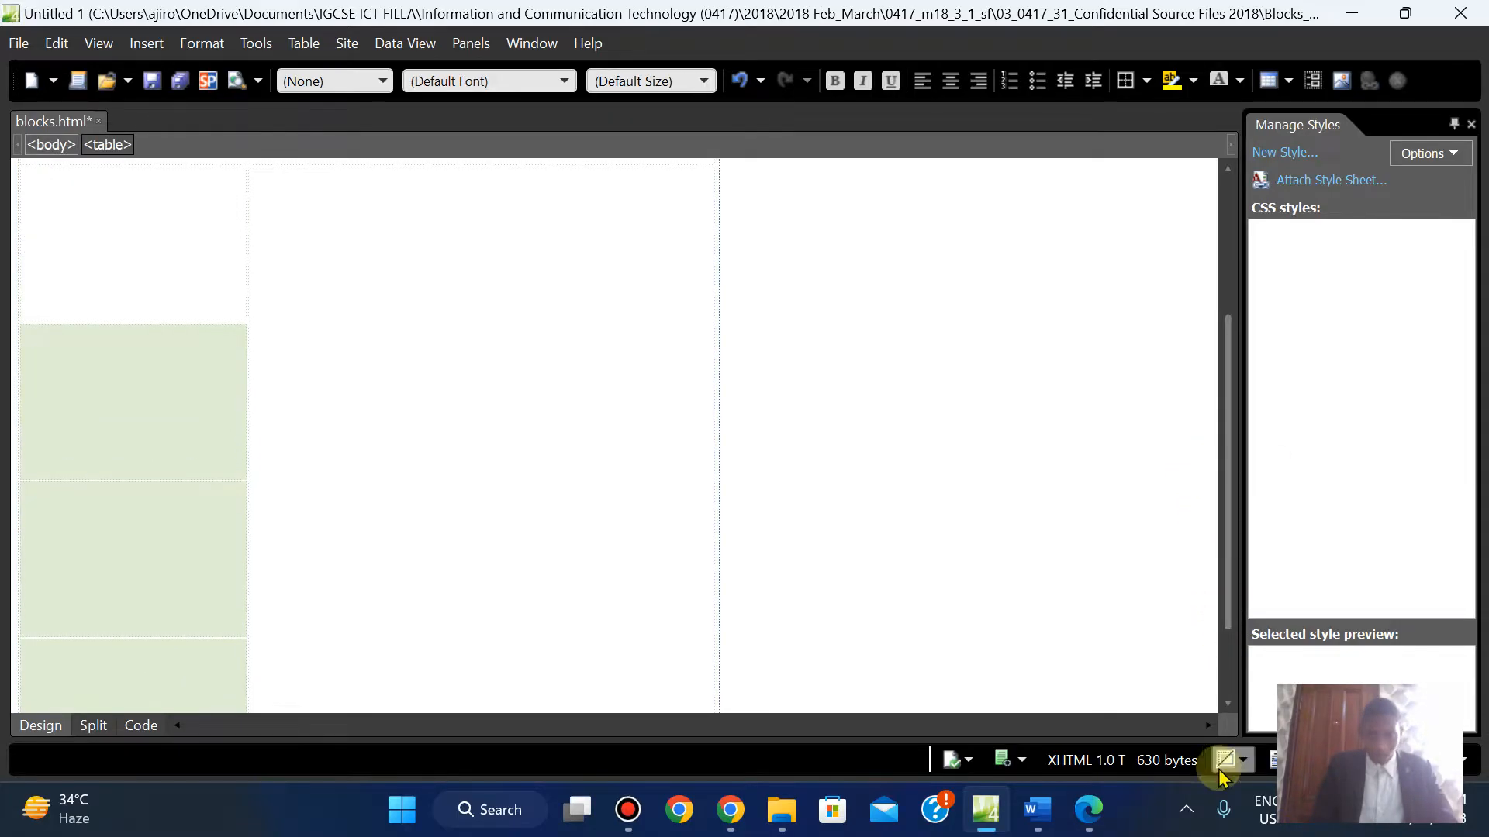
{"action": "left_click", "coordinate": [1090, 812]}
{"action": "left_click", "coordinate": [1090, 811]}
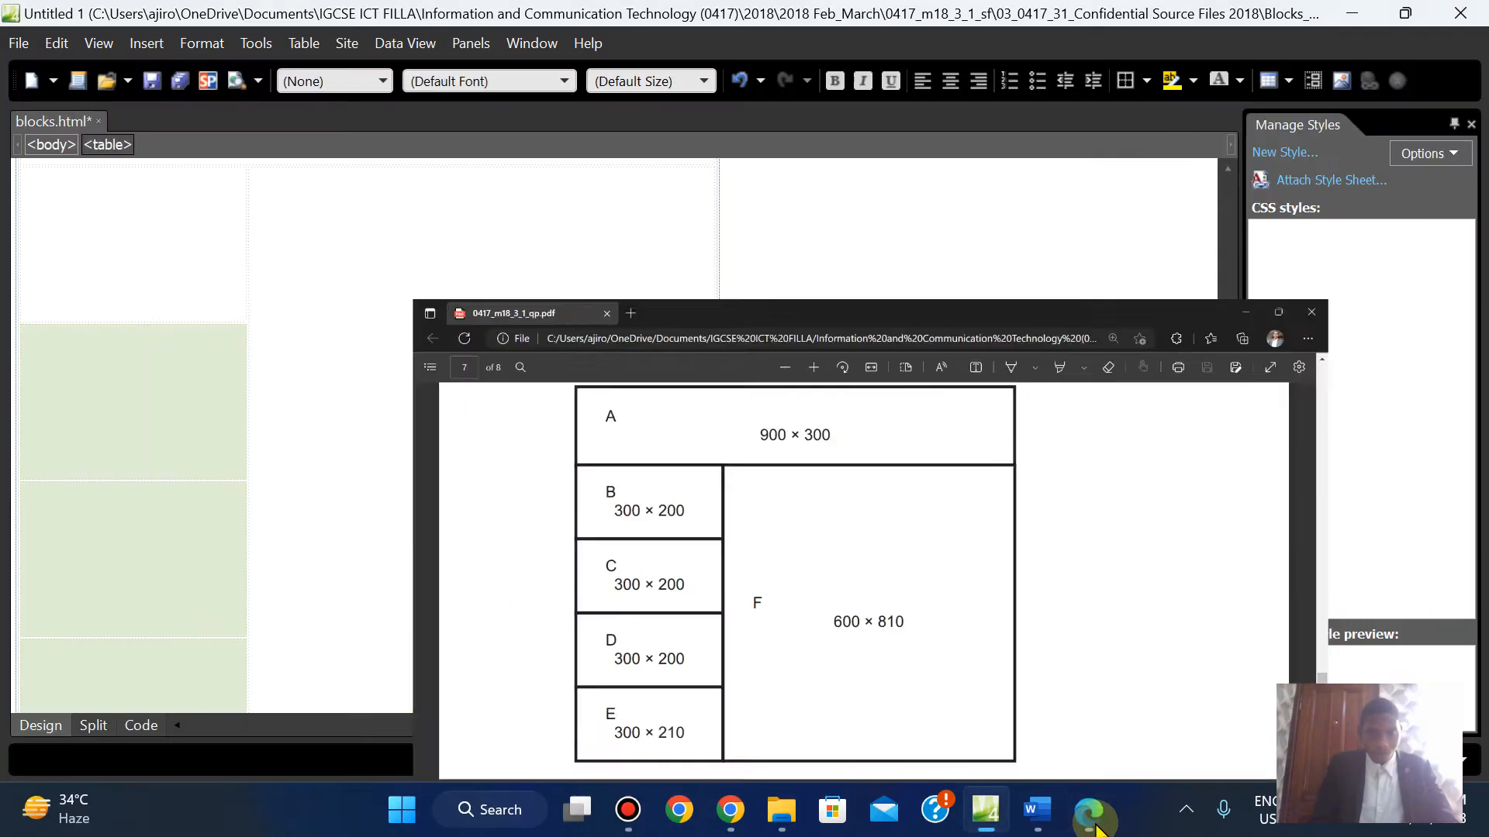
{"action": "left_click", "coordinate": [194, 276]}
{"action": "left_click_drag", "start_coordinate": [172, 256], "coordinate": [173, 528]}
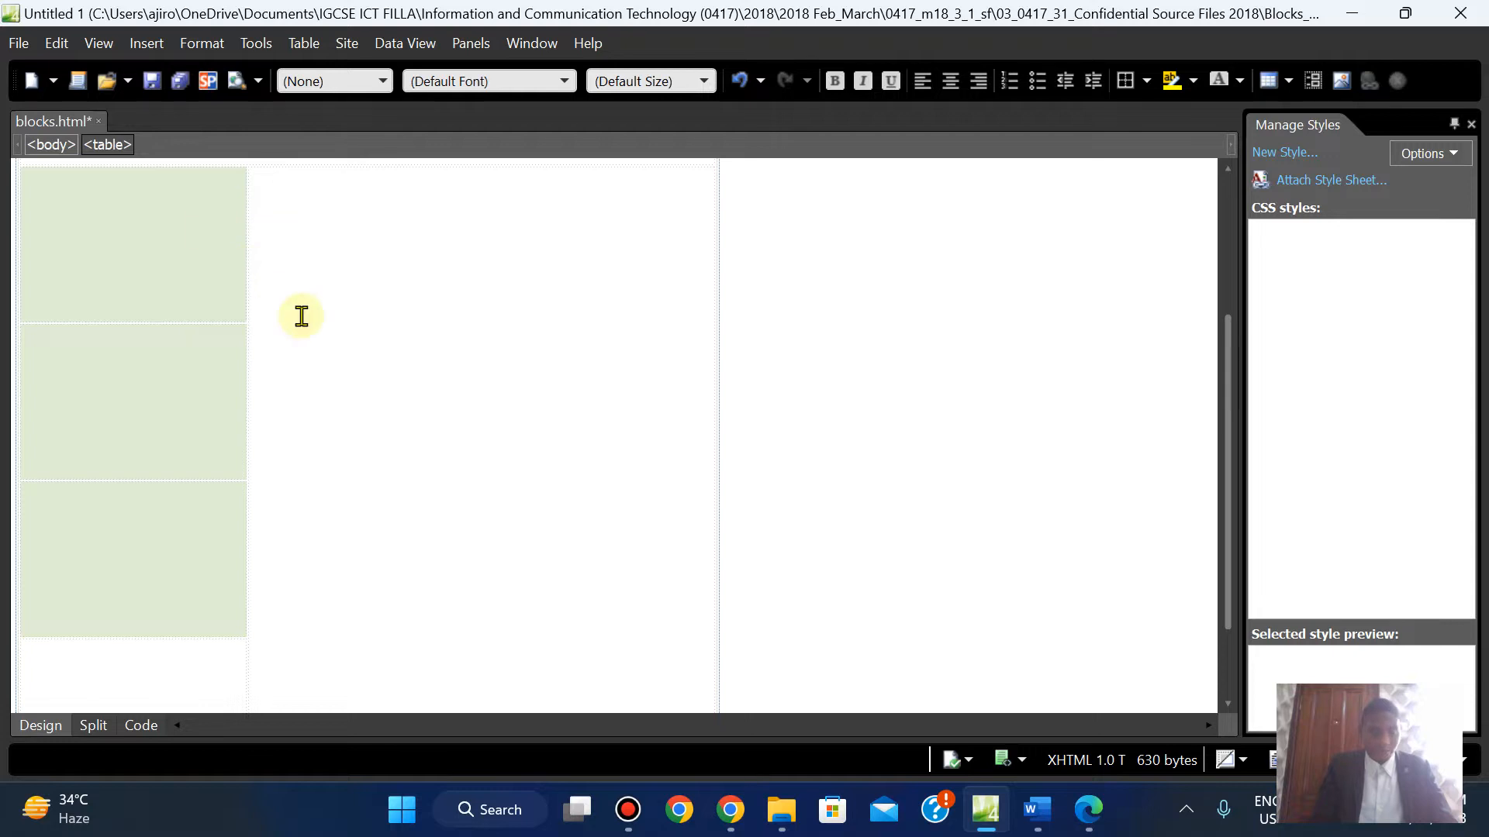
{"action": "mouse_move", "coordinate": [1232, 440]}
{"action": "left_mouse_down"}
{"action": "mouse_move", "coordinate": [1225, 345]}
{"action": "mouse_move", "coordinate": [1222, 435]}
{"action": "left_mouse_up"}
{"action": "right_click", "coordinate": [159, 435]}
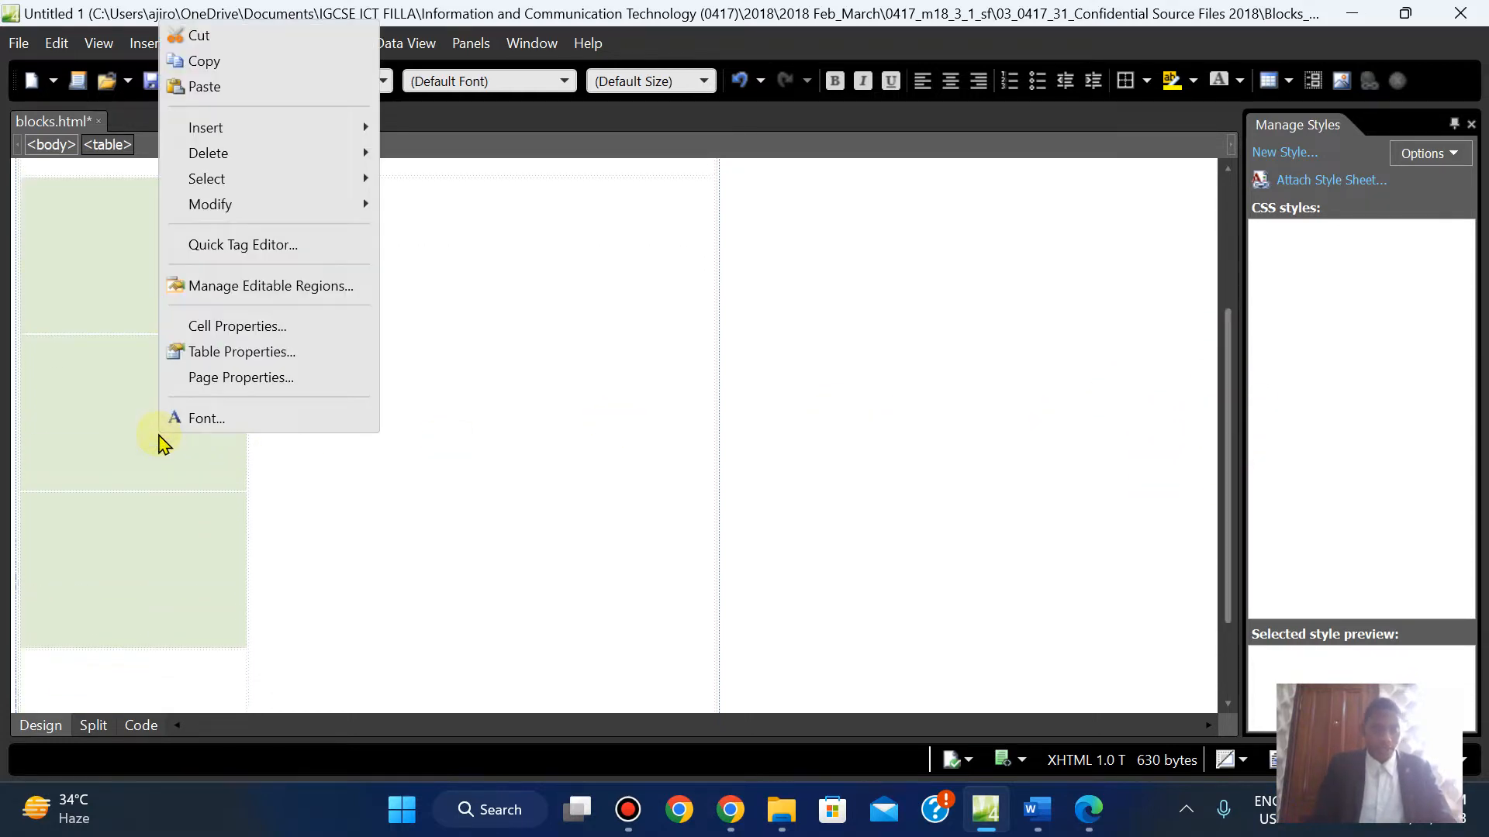
{"action": "left_click", "coordinate": [215, 327]}
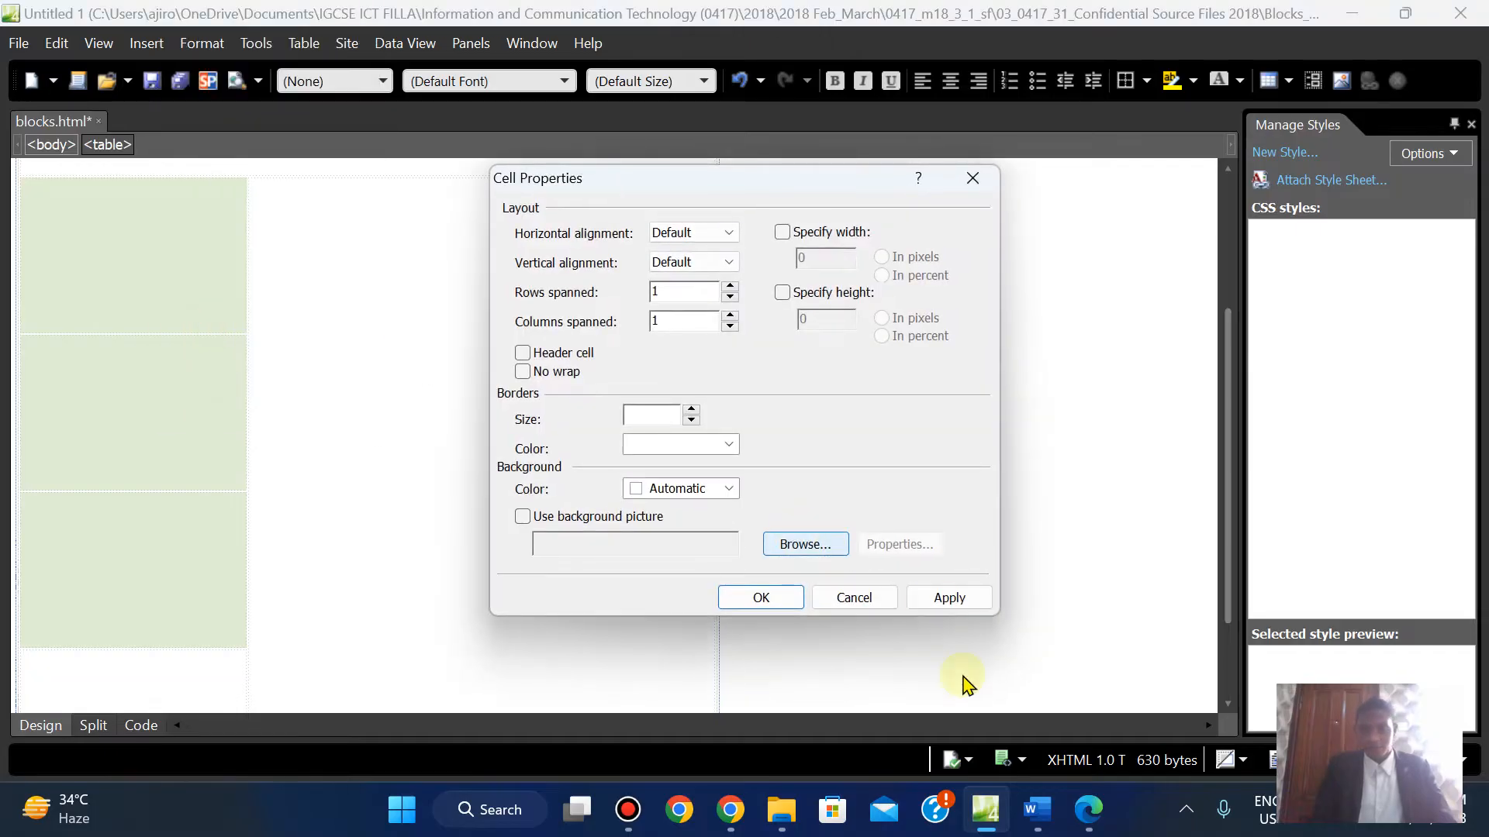
Give the three cells a specified width of 300 and height of 200 pixels
{"action": "left_click", "coordinate": [1085, 808]}
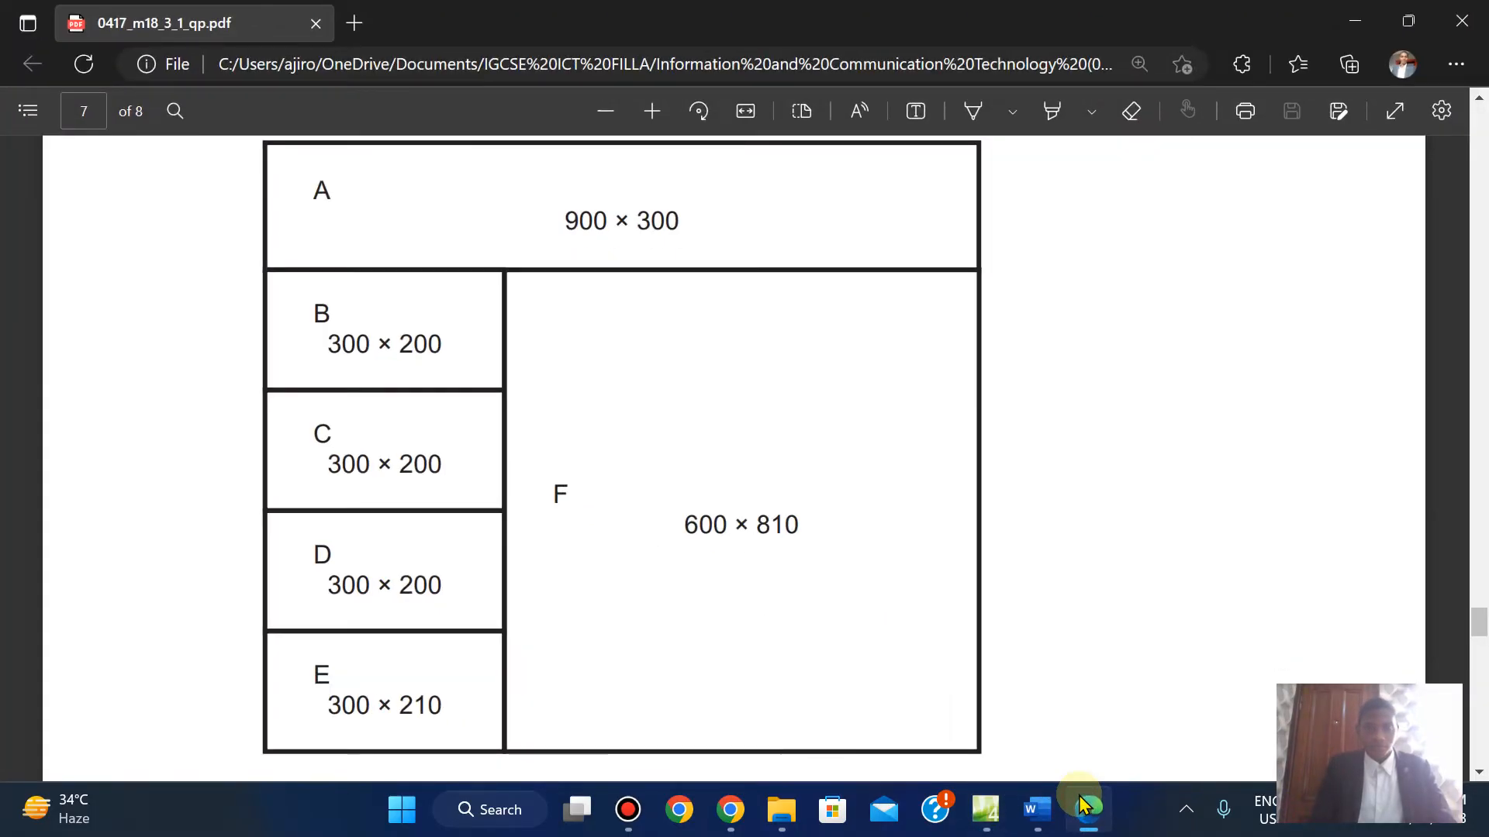
{"action": "left_click", "coordinate": [1084, 807]}
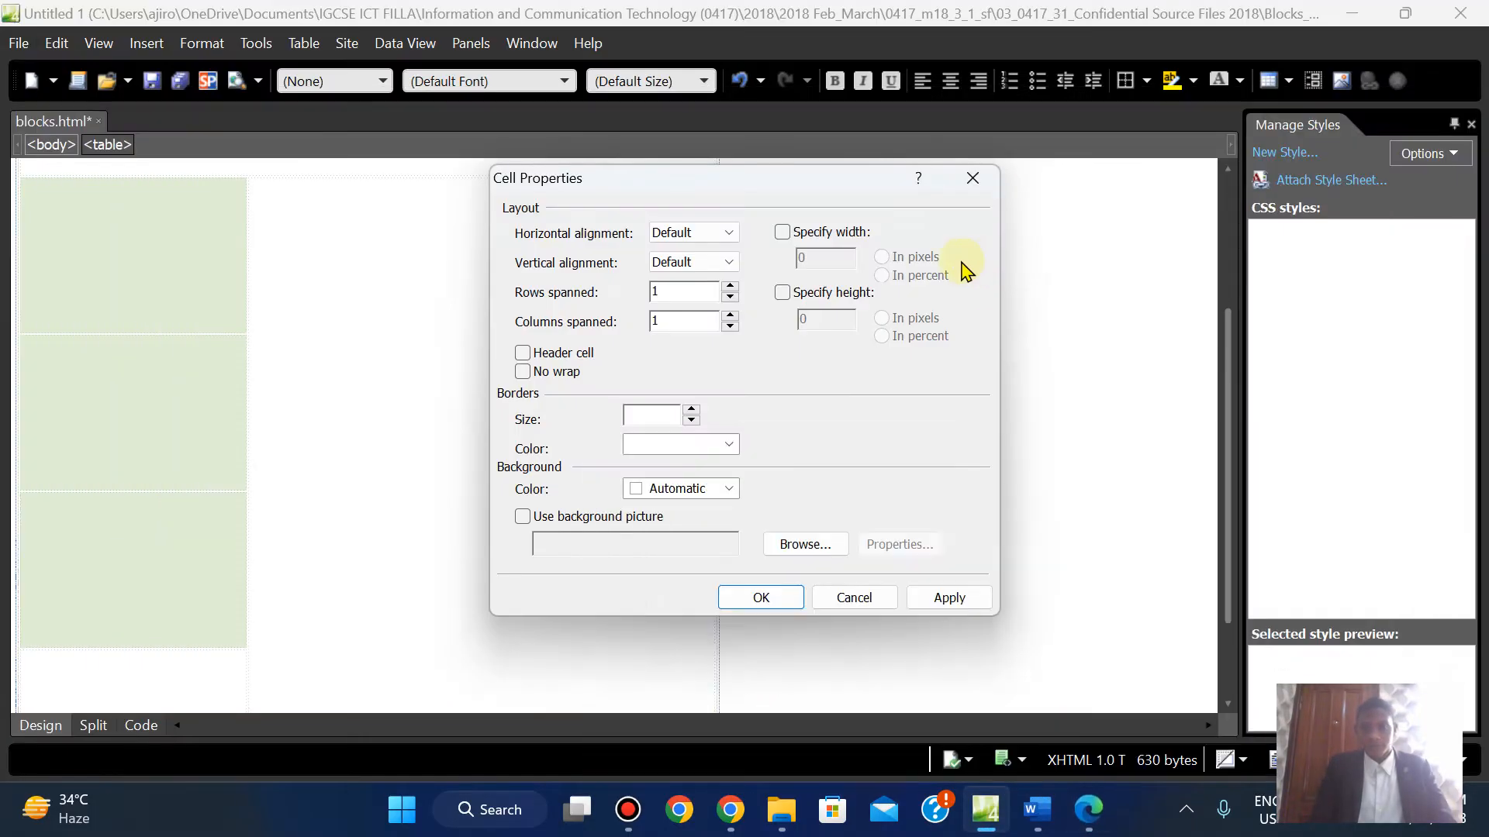
{"action": "left_click", "coordinate": [780, 231]}
{"action": "double_click", "coordinate": [812, 263]}
{"action": "type", "text": "300"}
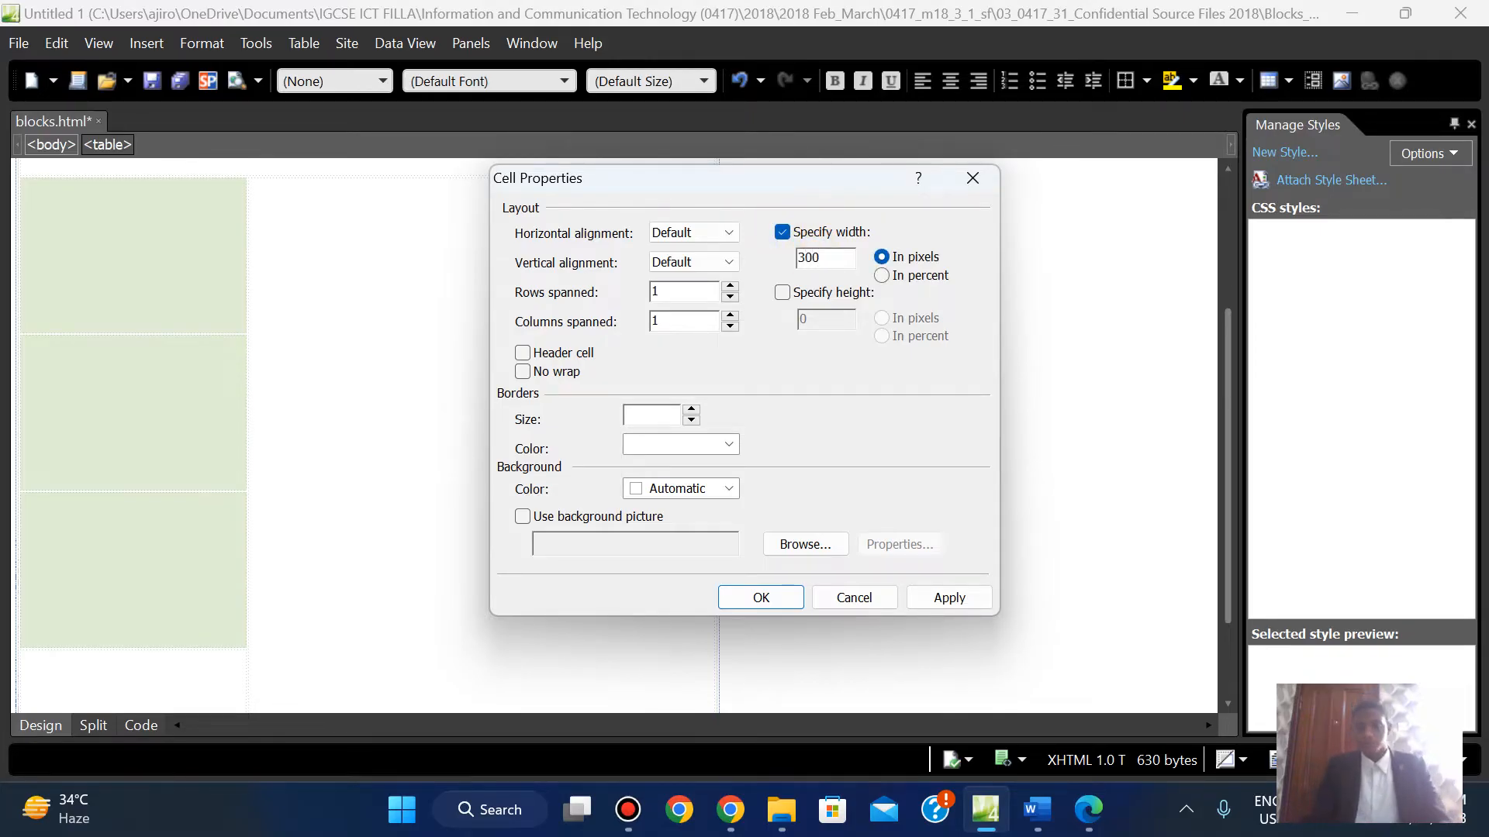
{"action": "left_click", "coordinate": [1089, 814]}
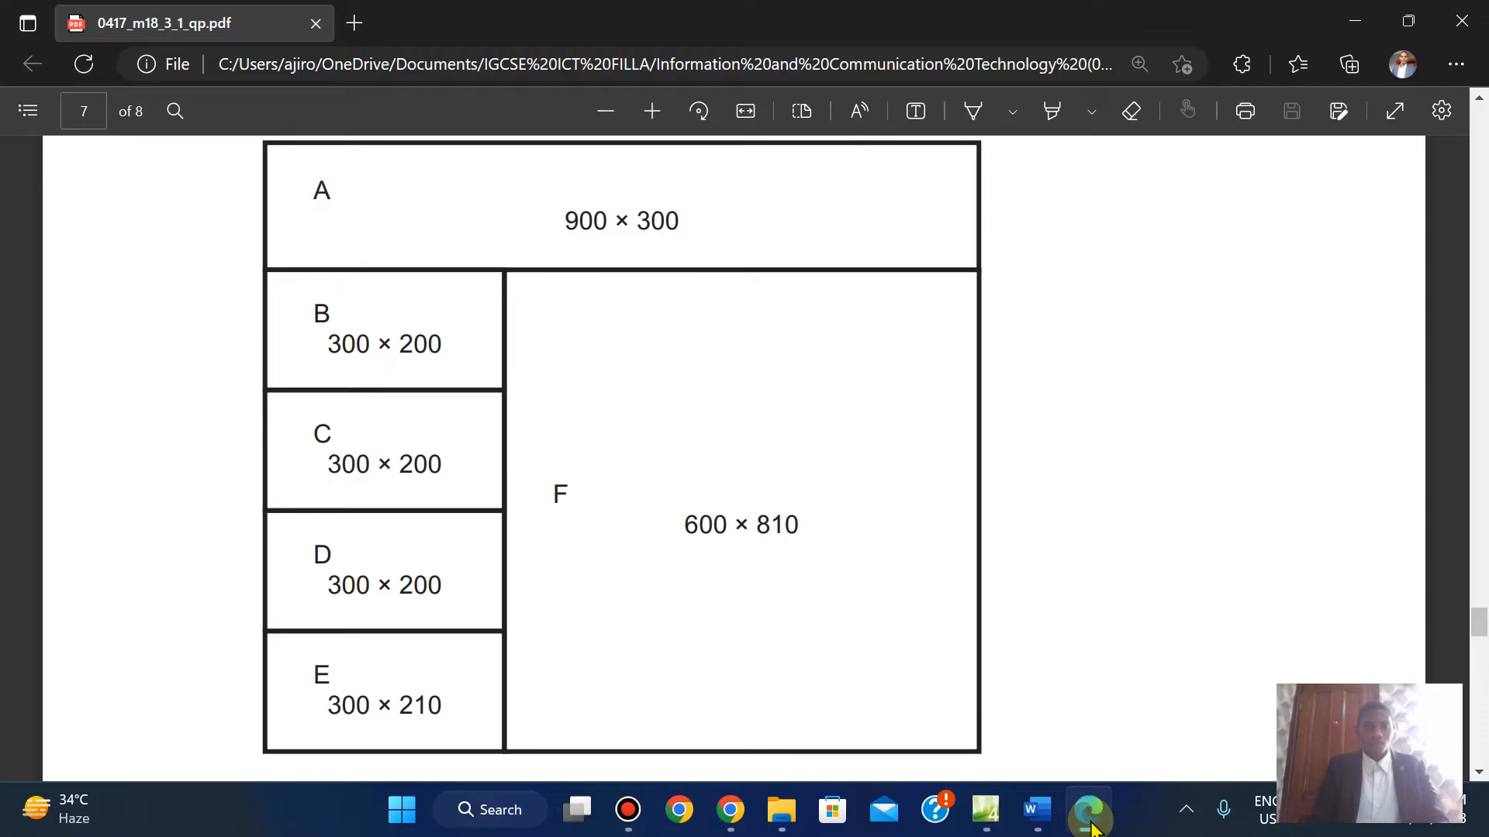
{"action": "left_click", "coordinate": [1089, 814]}
{"action": "left_click", "coordinate": [781, 293]}
{"action": "left_click", "coordinate": [826, 328]}
{"action": "type", "text": "200"}
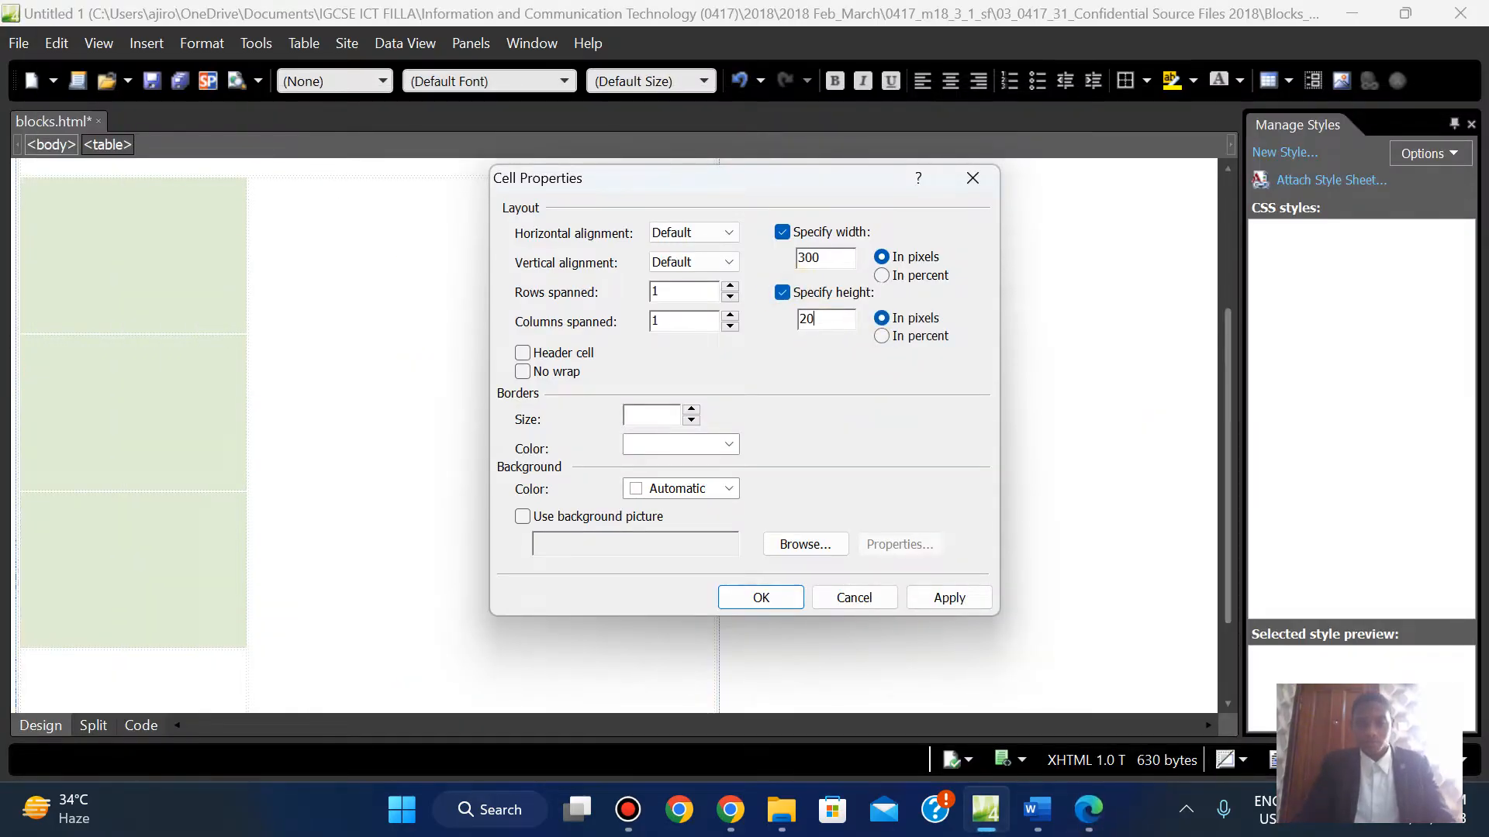
{"action": "left_click", "coordinate": [952, 595]}
{"action": "left_click", "coordinate": [755, 606]}
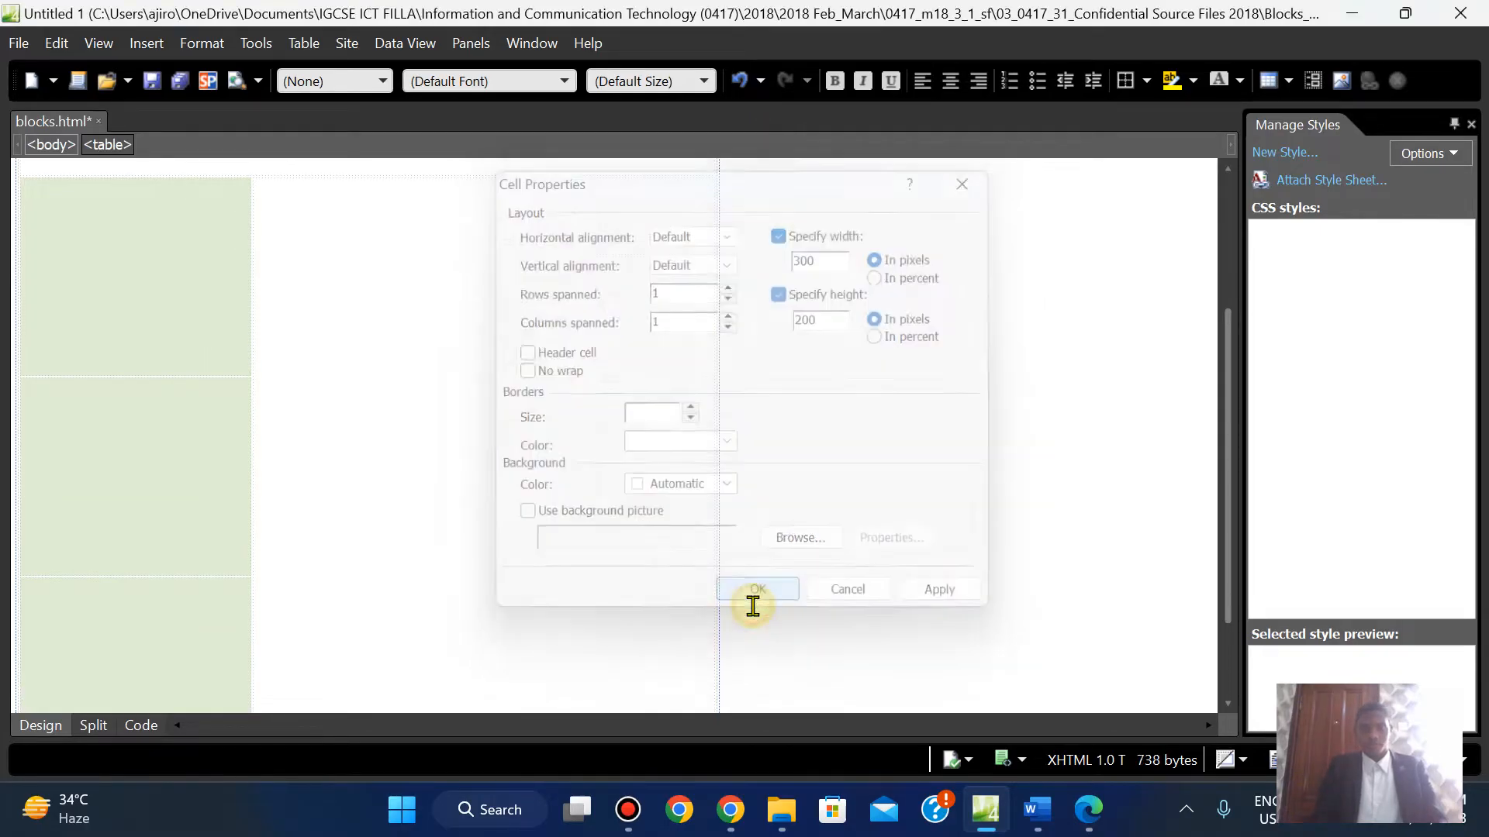
{"action": "left_click_drag", "start_coordinate": [1233, 398], "coordinate": [1229, 549]}
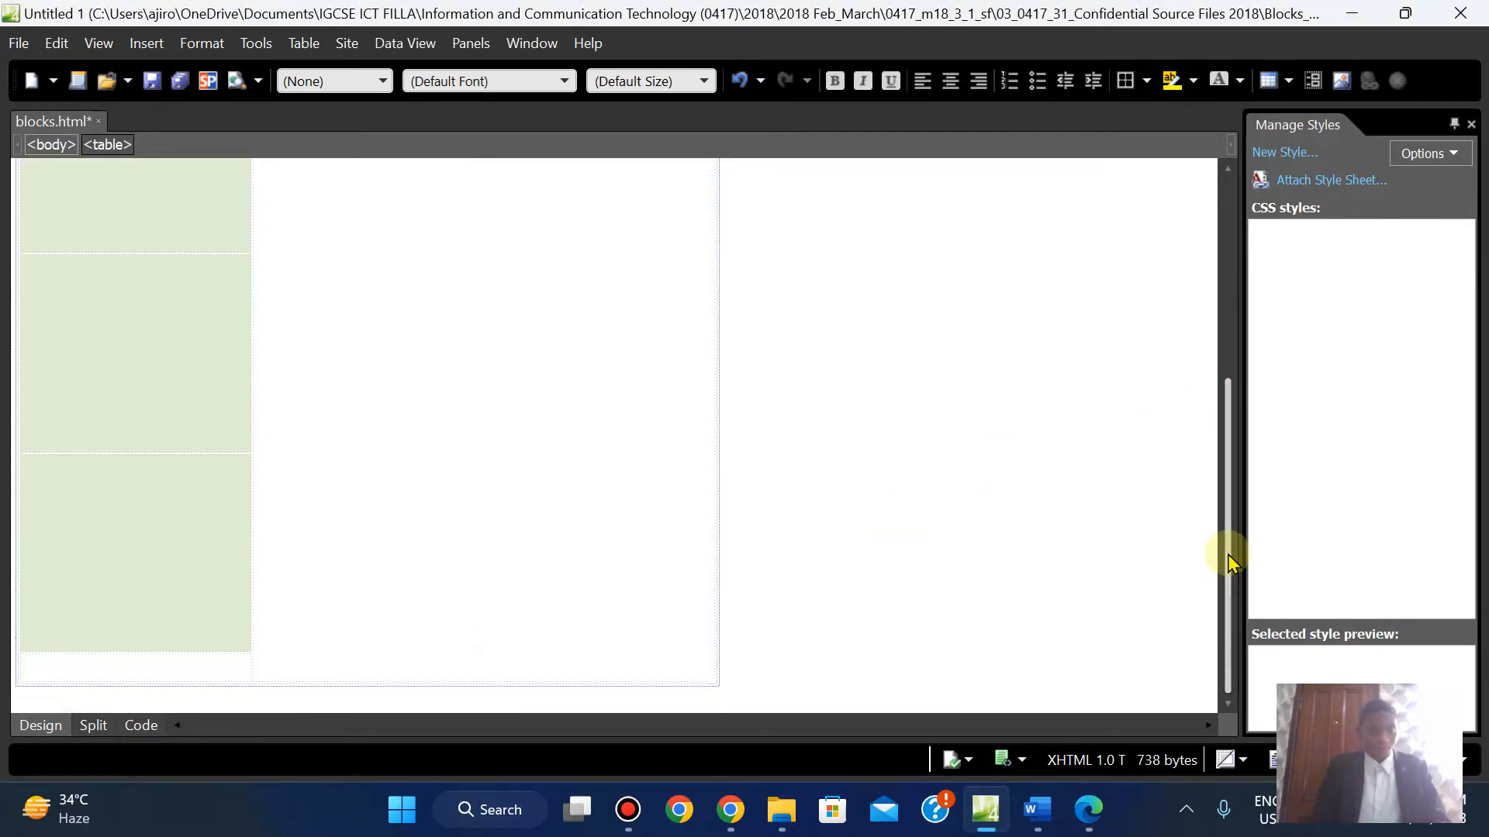
{"action": "left_click", "coordinate": [203, 663]}
{"action": "right_click", "coordinate": [203, 663]}
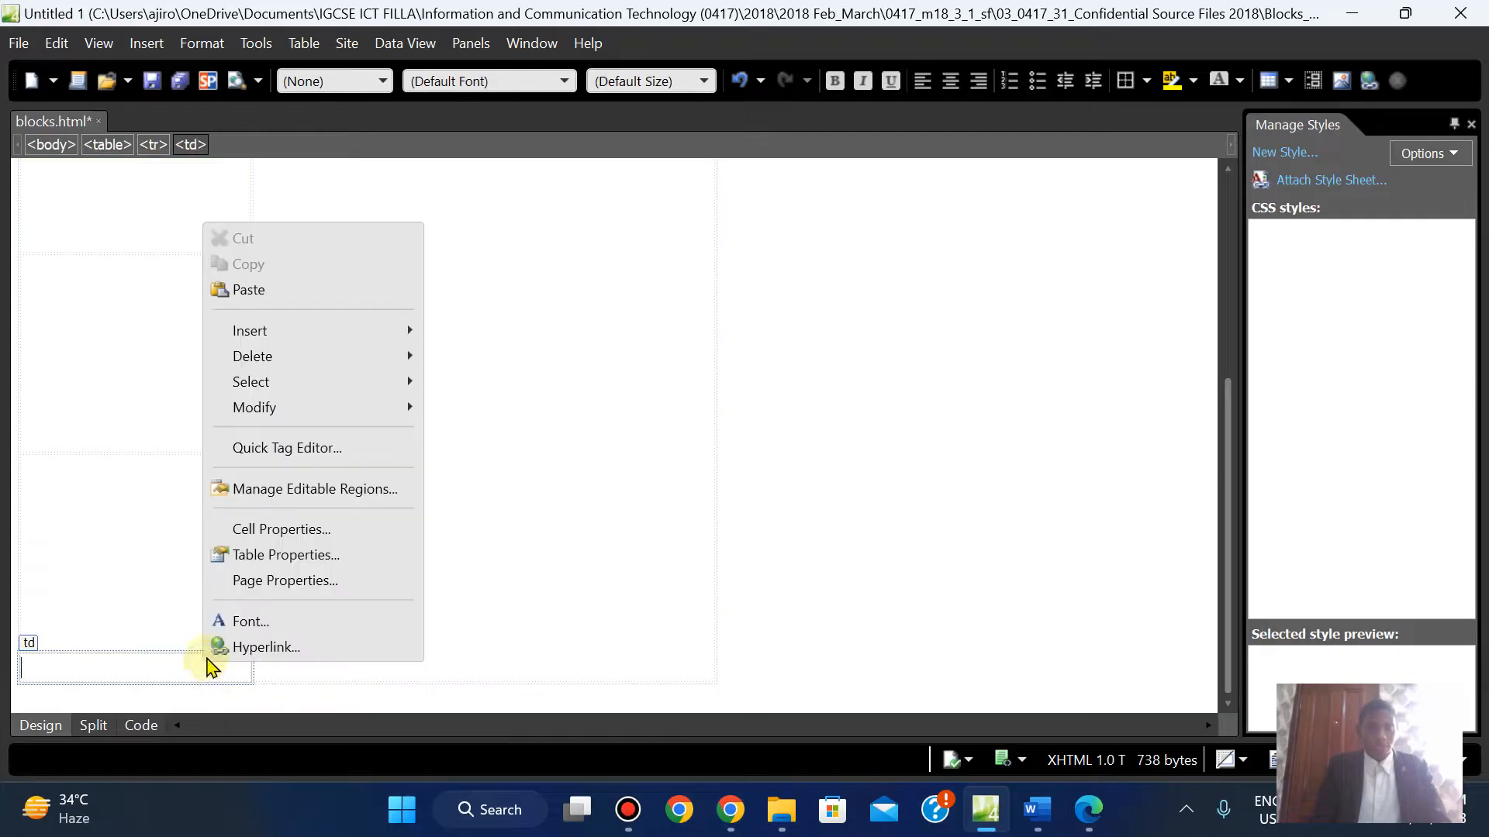
In Cell Properties, set block E's cell to width 300 and height 210 pixels
{"action": "left_click", "coordinate": [299, 532]}
{"action": "left_click", "coordinate": [1082, 808]}
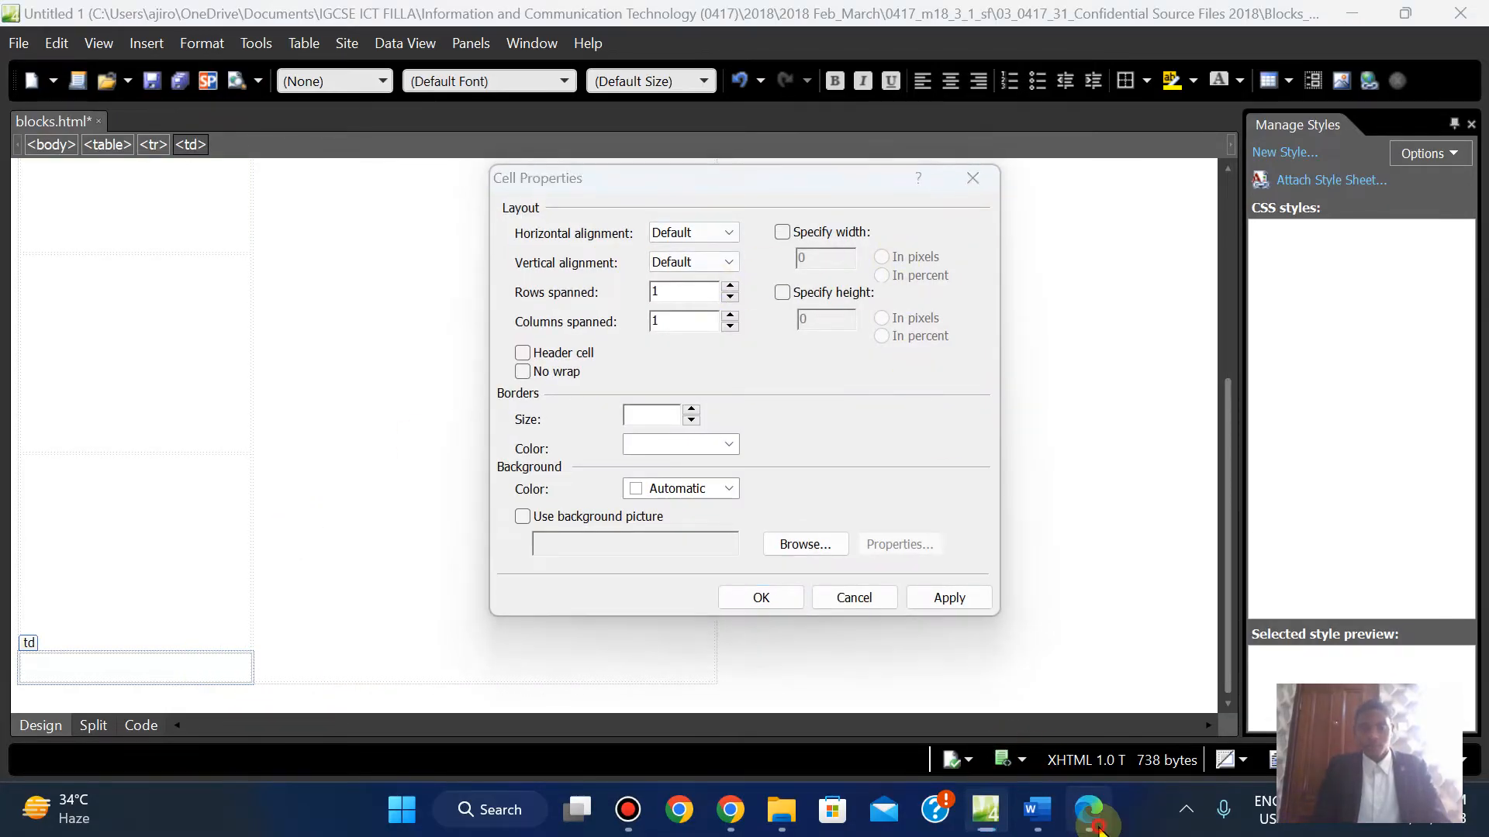
{"action": "left_click", "coordinate": [1090, 814]}
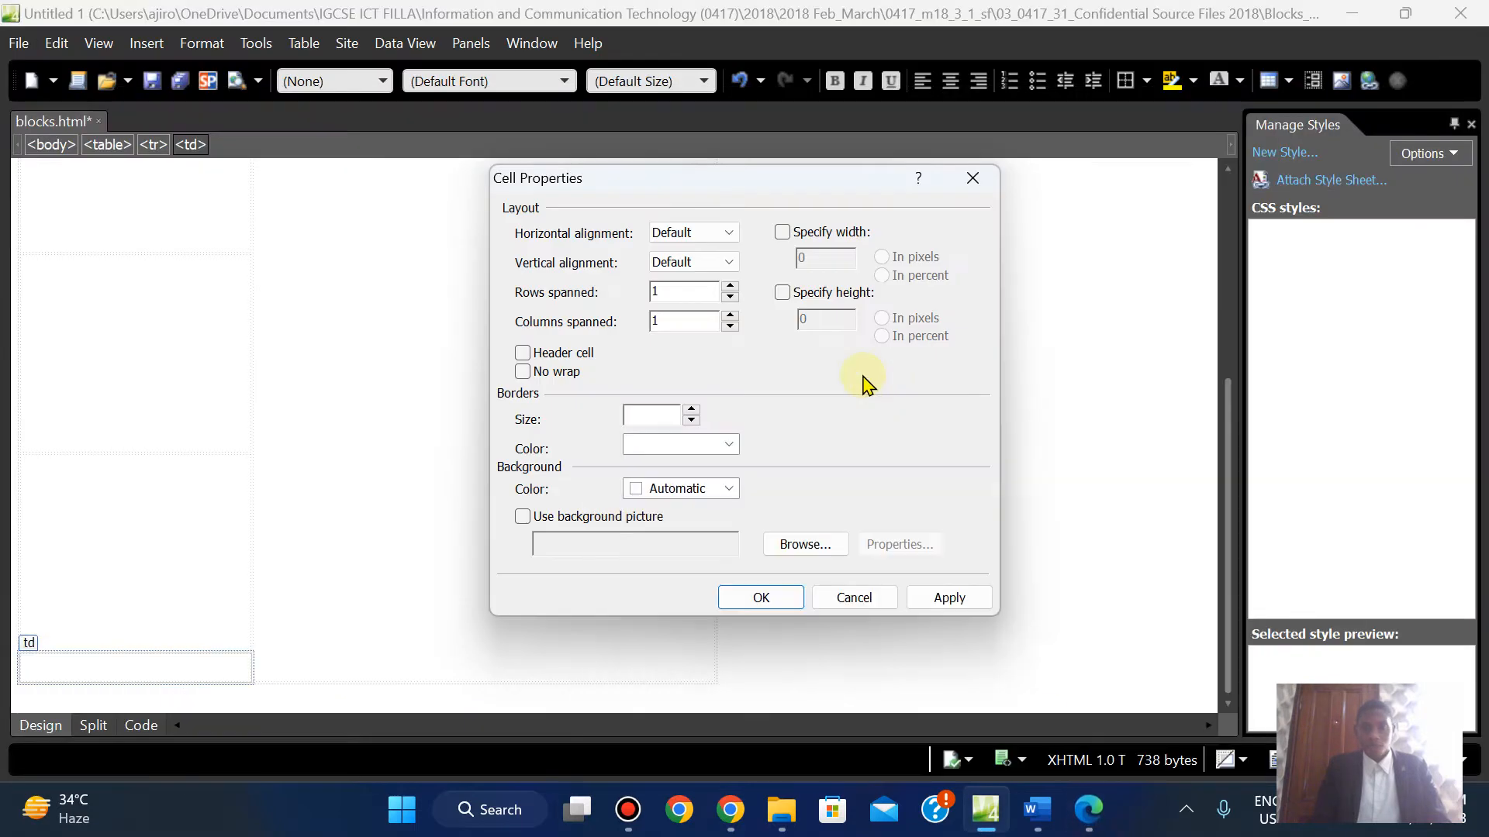
{"action": "left_click", "coordinate": [781, 236]}
{"action": "left_click", "coordinate": [824, 259]}
{"action": "key", "text": "BackSpace"}
{"action": "type", "text": "300"}
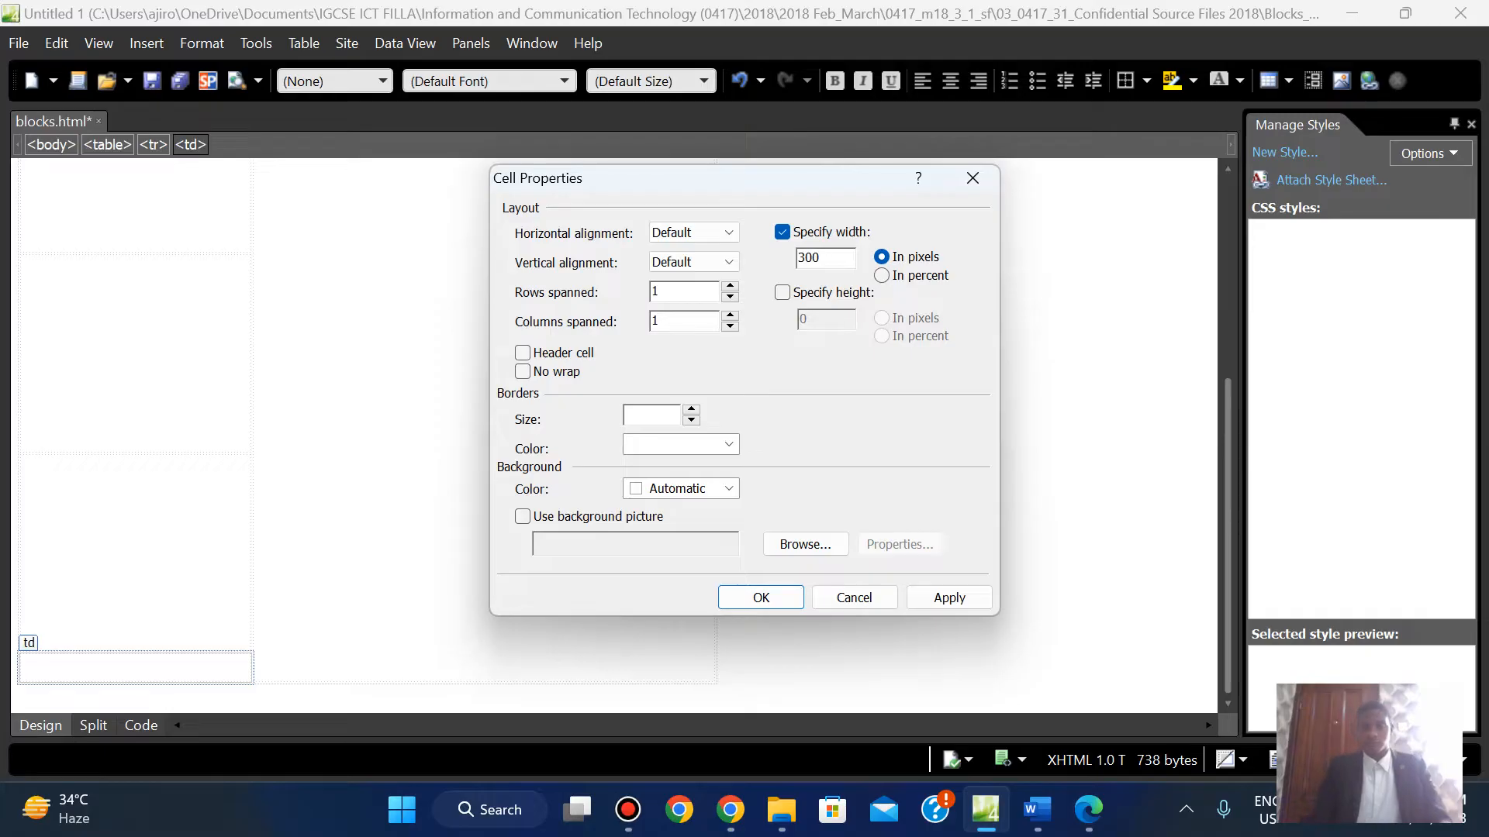
{"action": "left_click", "coordinate": [1089, 810]}
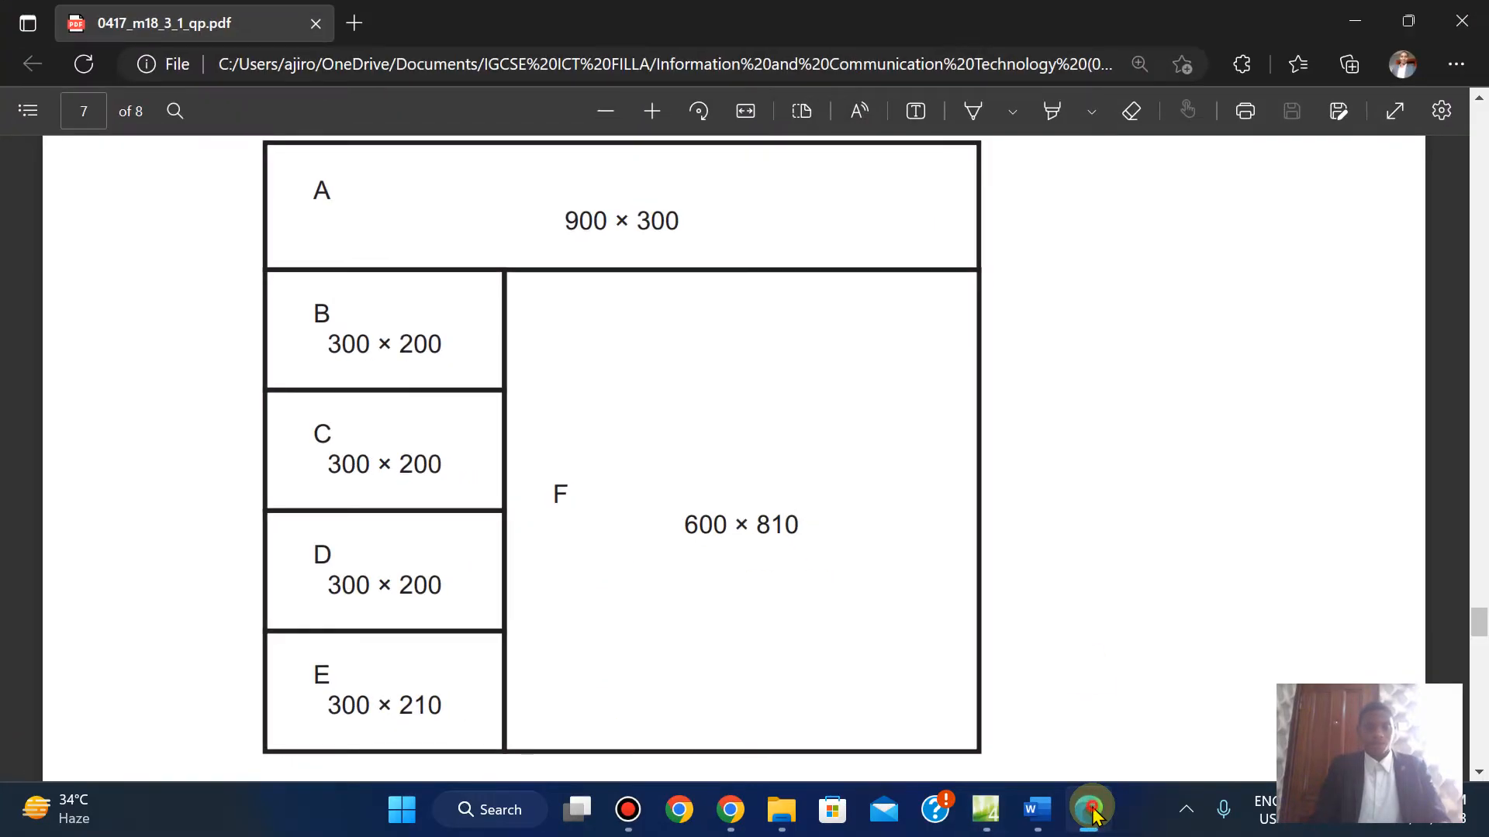
{"action": "left_click", "coordinate": [1089, 810]}
{"action": "left_click", "coordinate": [782, 295]}
{"action": "left_click", "coordinate": [822, 318]}
{"action": "key", "text": "BackSpace"}
{"action": "type", "text": "210"}
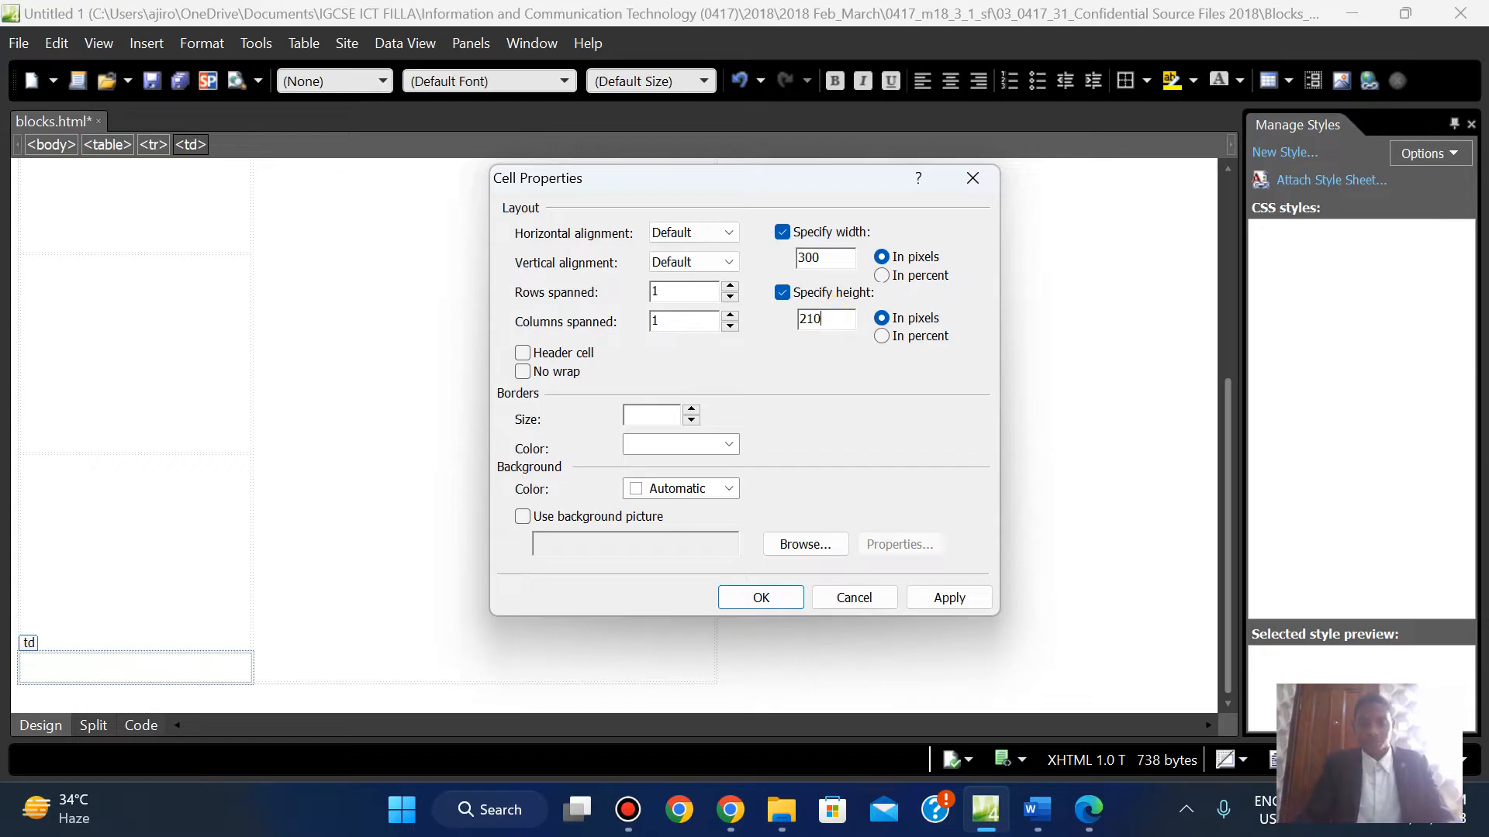
{"action": "left_click", "coordinate": [949, 599]}
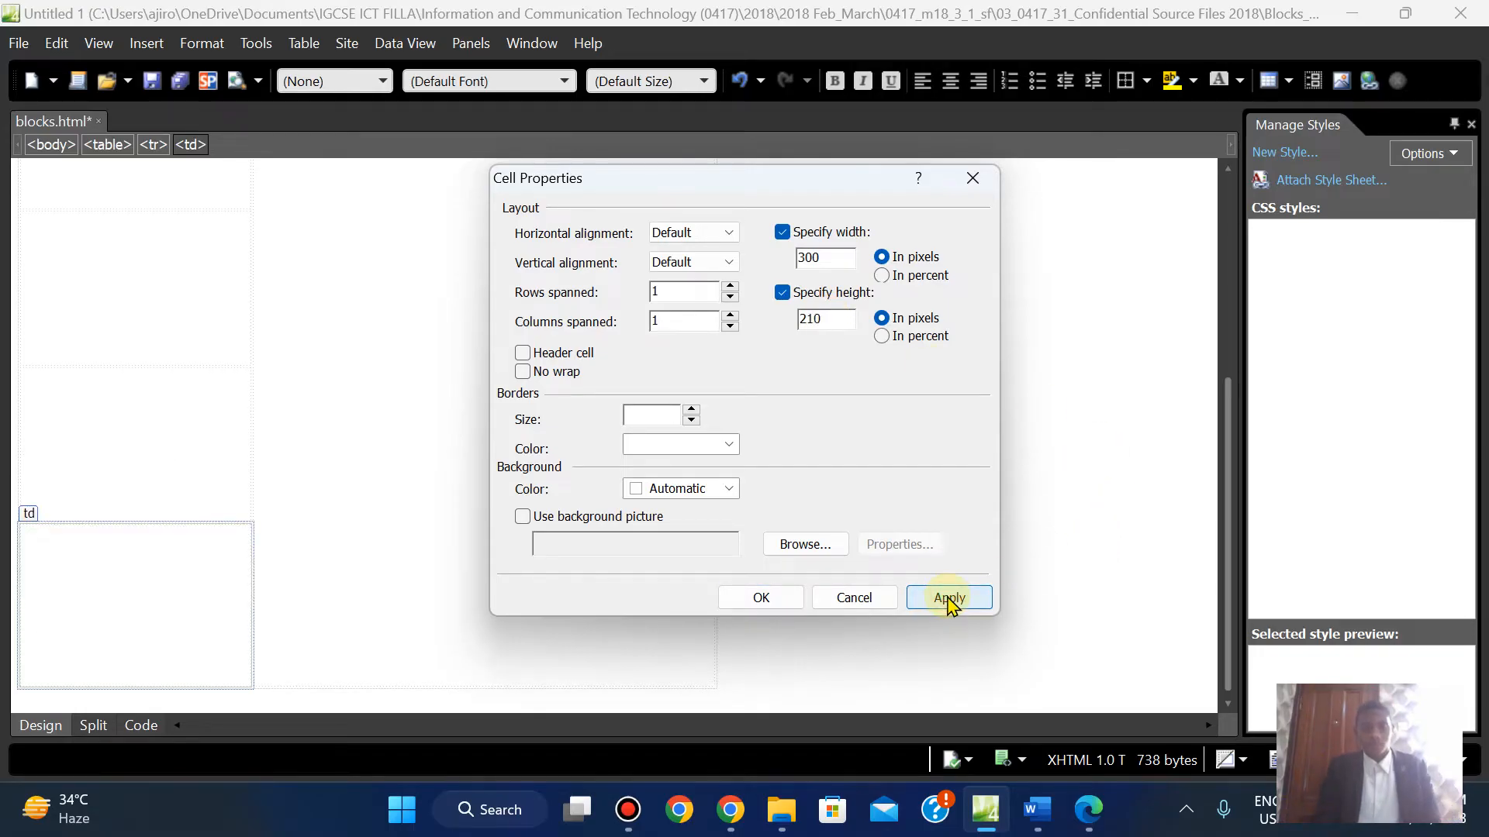
{"action": "left_click", "coordinate": [763, 600]}
Compare the resized table against the question paper's block diagram
{"action": "left_click", "coordinate": [1088, 812]}
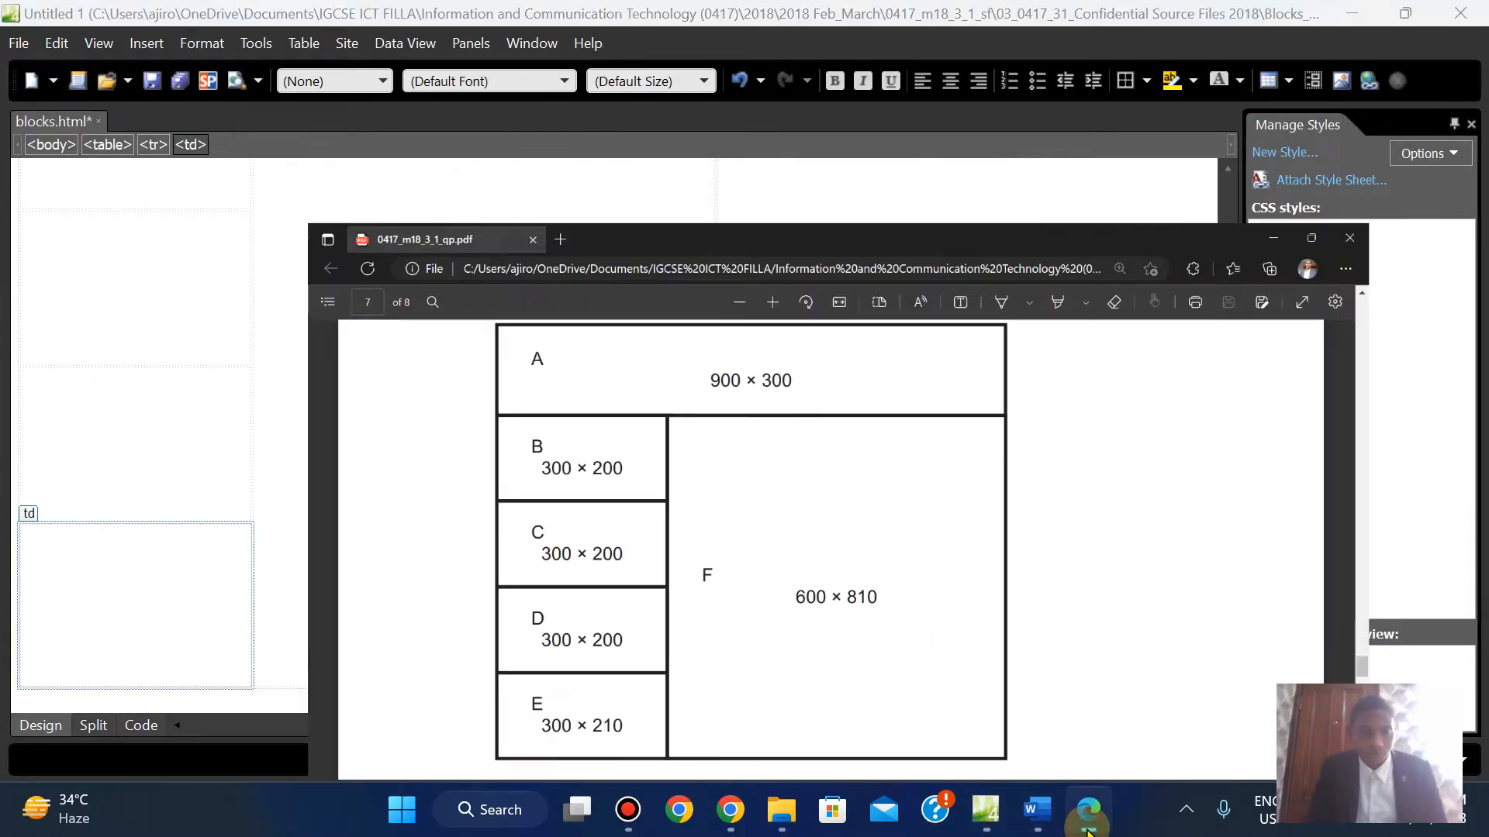
{"action": "left_click", "coordinate": [1087, 813]}
{"action": "left_click", "coordinate": [1088, 828]}
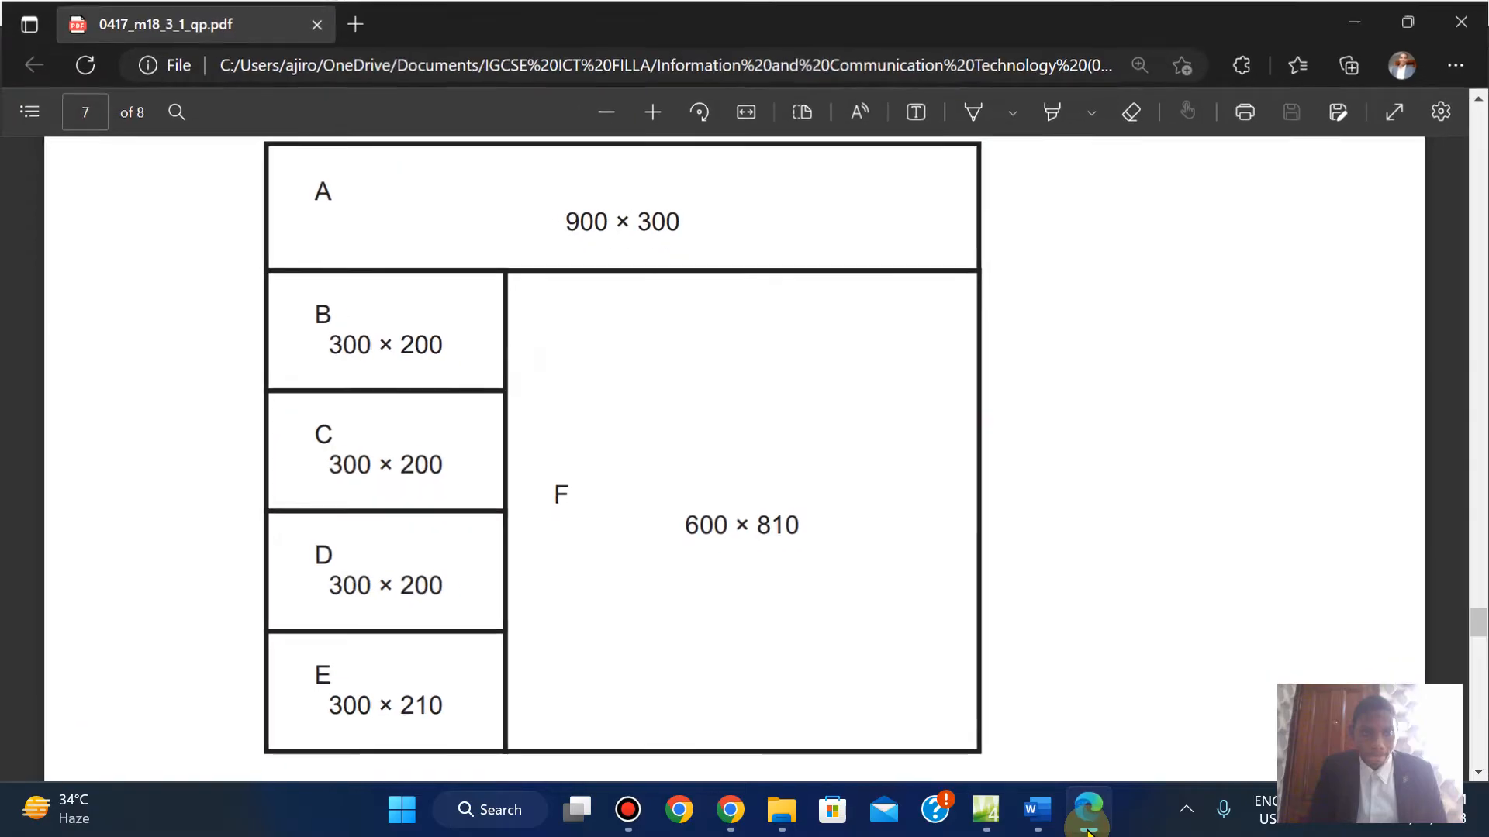
{"action": "left_click", "coordinate": [1088, 828]}
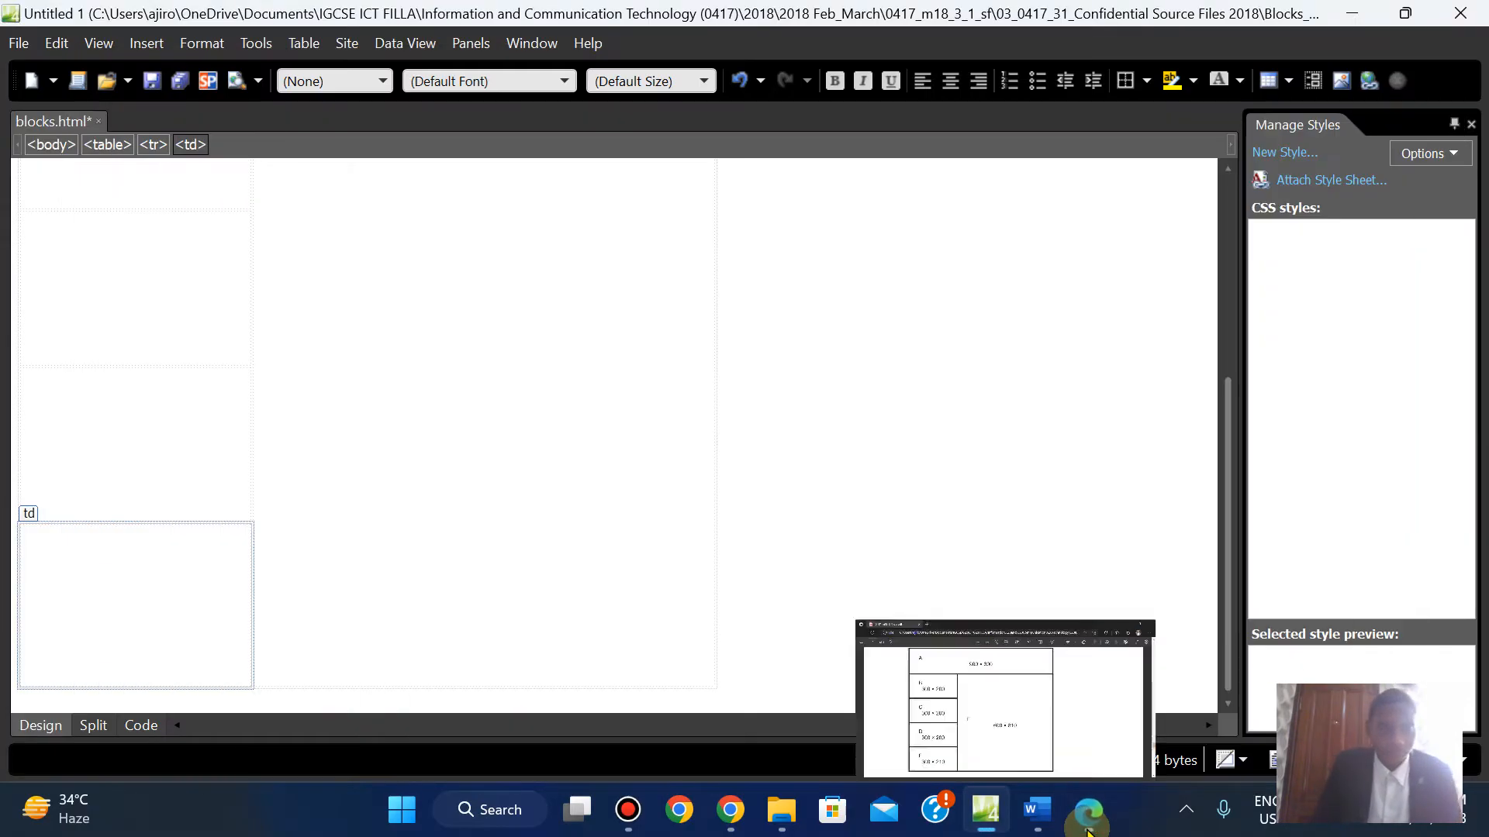
{"action": "left_click_drag", "start_coordinate": [1233, 528], "coordinate": [1210, 282]}
{"action": "left_click", "coordinate": [1087, 828]}
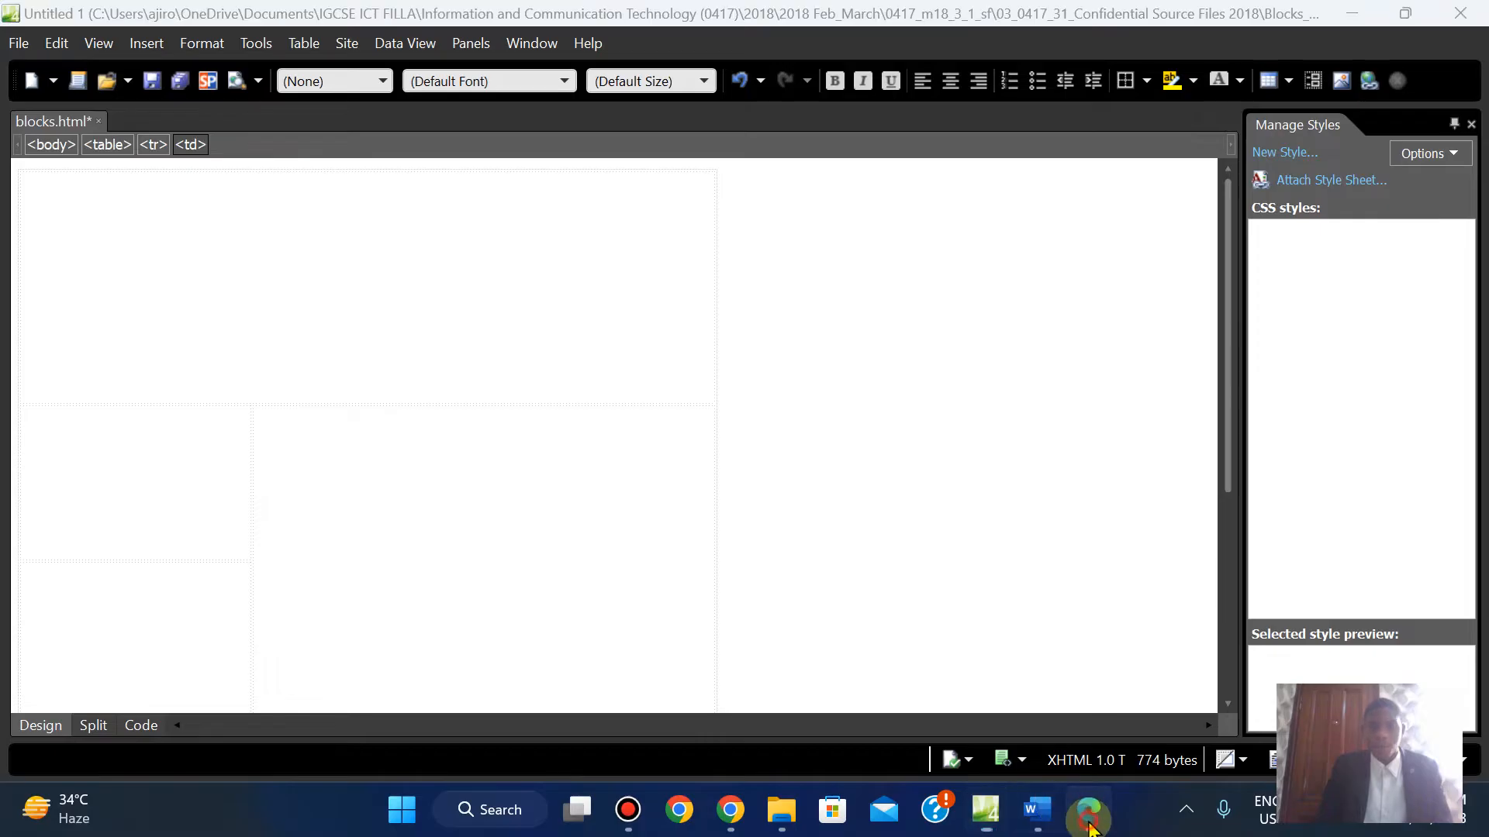
{"action": "key", "text": "Down"}
{"action": "key", "text": "Down"}
{"action": "key", "text": "Down"}
{"action": "key", "text": "Down"}
{"action": "key", "text": "Down"}
{"action": "key", "text": "Down"}
{"action": "key", "text": "Down"}
{"action": "key", "text": "Down"}
{"action": "key", "text": "Down"}
{"action": "key", "text": "Down"}
{"action": "key", "text": "Down"}
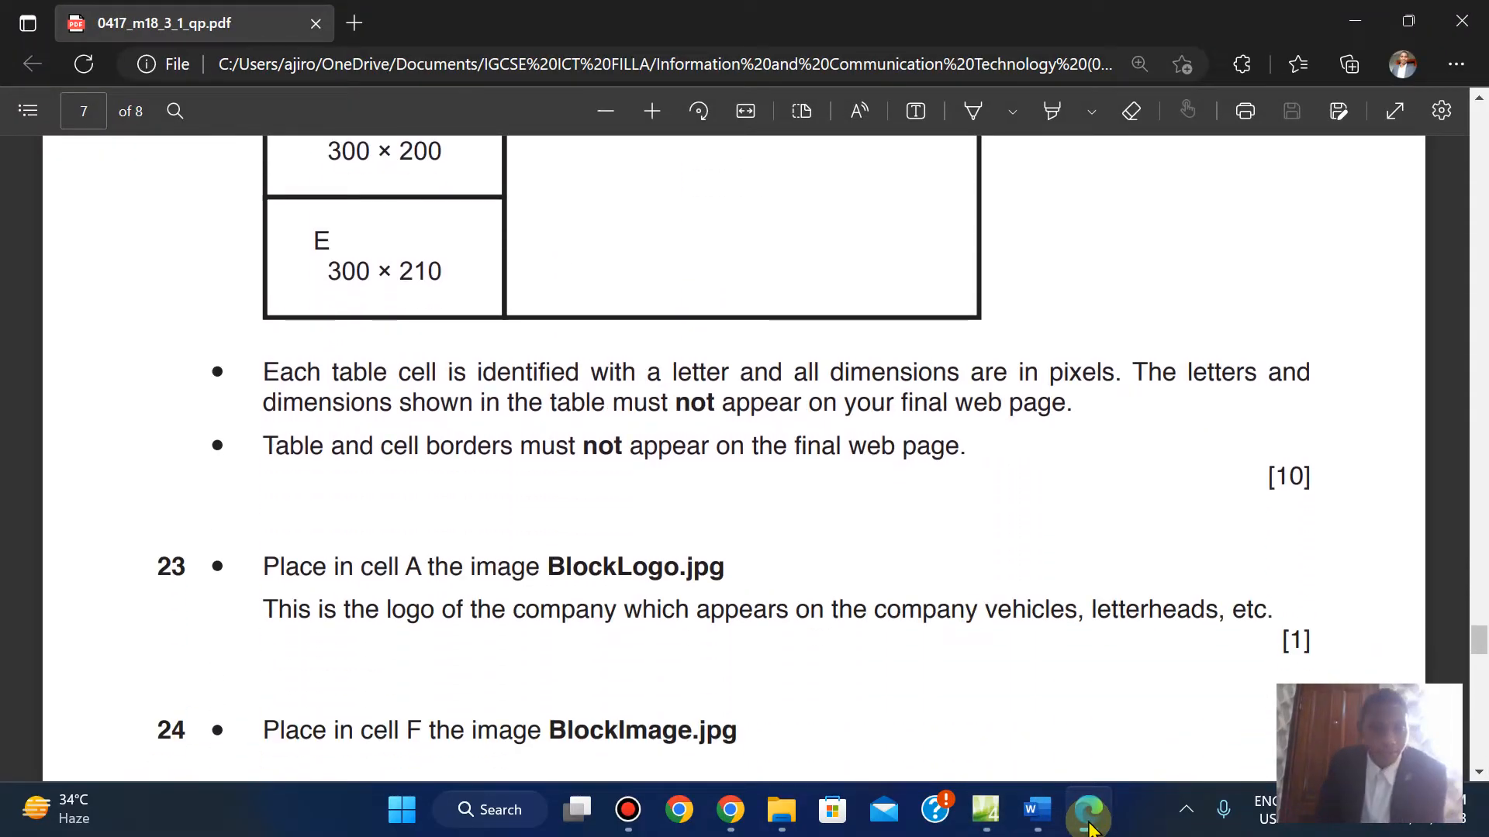
{"action": "key", "text": "Up"}
{"action": "key", "text": "Up"}
{"action": "key", "text": "Up"}
{"action": "key", "text": "Up"}
{"action": "key", "text": "Up"}
{"action": "key", "text": "Up"}
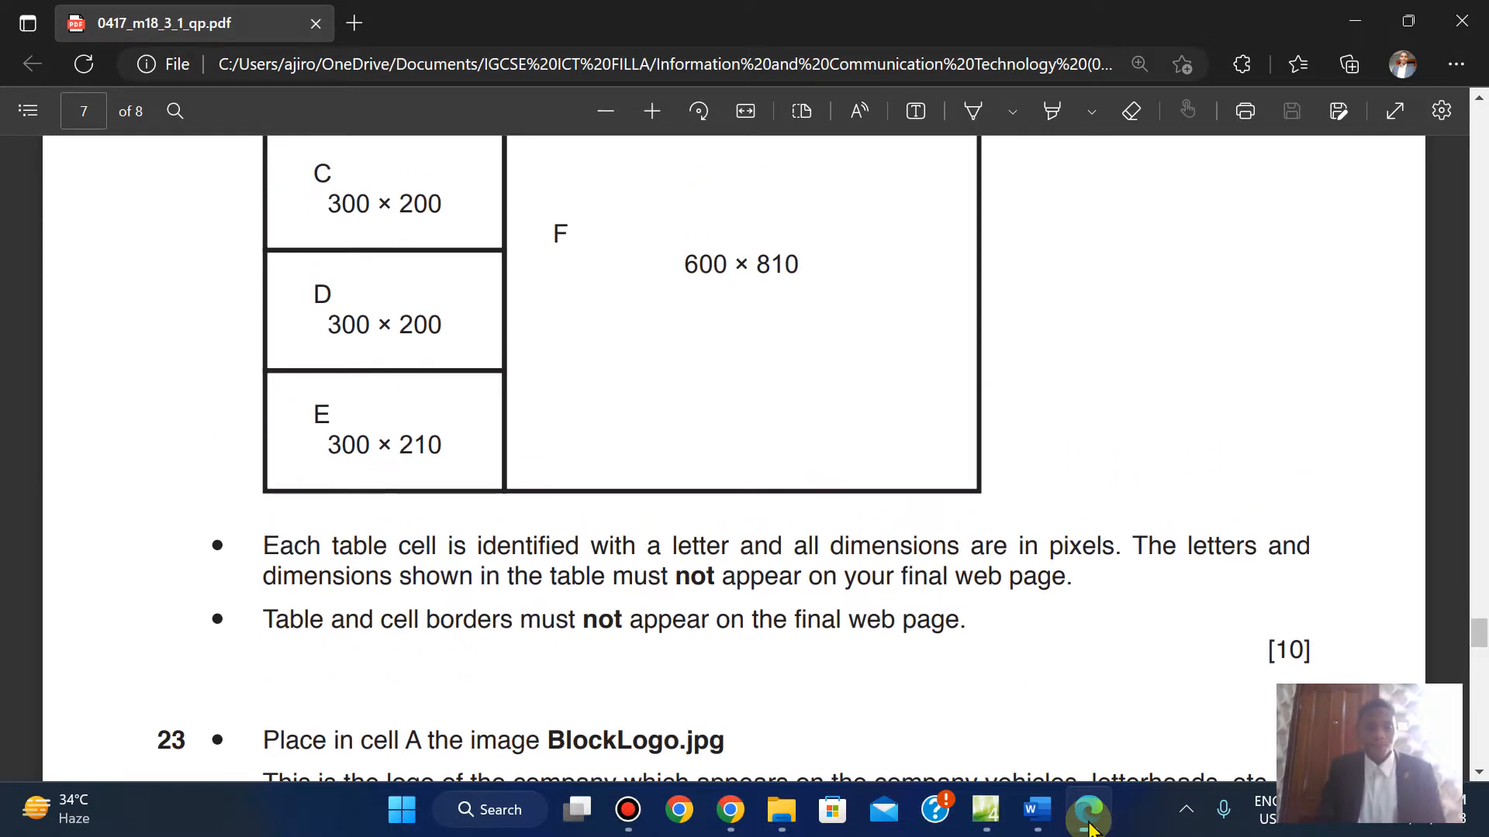
{"action": "key", "text": "Up"}
{"action": "key", "text": "Up"}
{"action": "key", "text": "Up"}
{"action": "key", "text": "Up"}
{"action": "key", "text": "Up"}
{"action": "key", "text": "Up"}
{"action": "key", "text": "Up"}
{"action": "key", "text": "Up"}
{"action": "key", "text": "Up"}
{"action": "key", "text": "Up"}
{"action": "key", "text": "Up"}
{"action": "key", "text": "Up"}
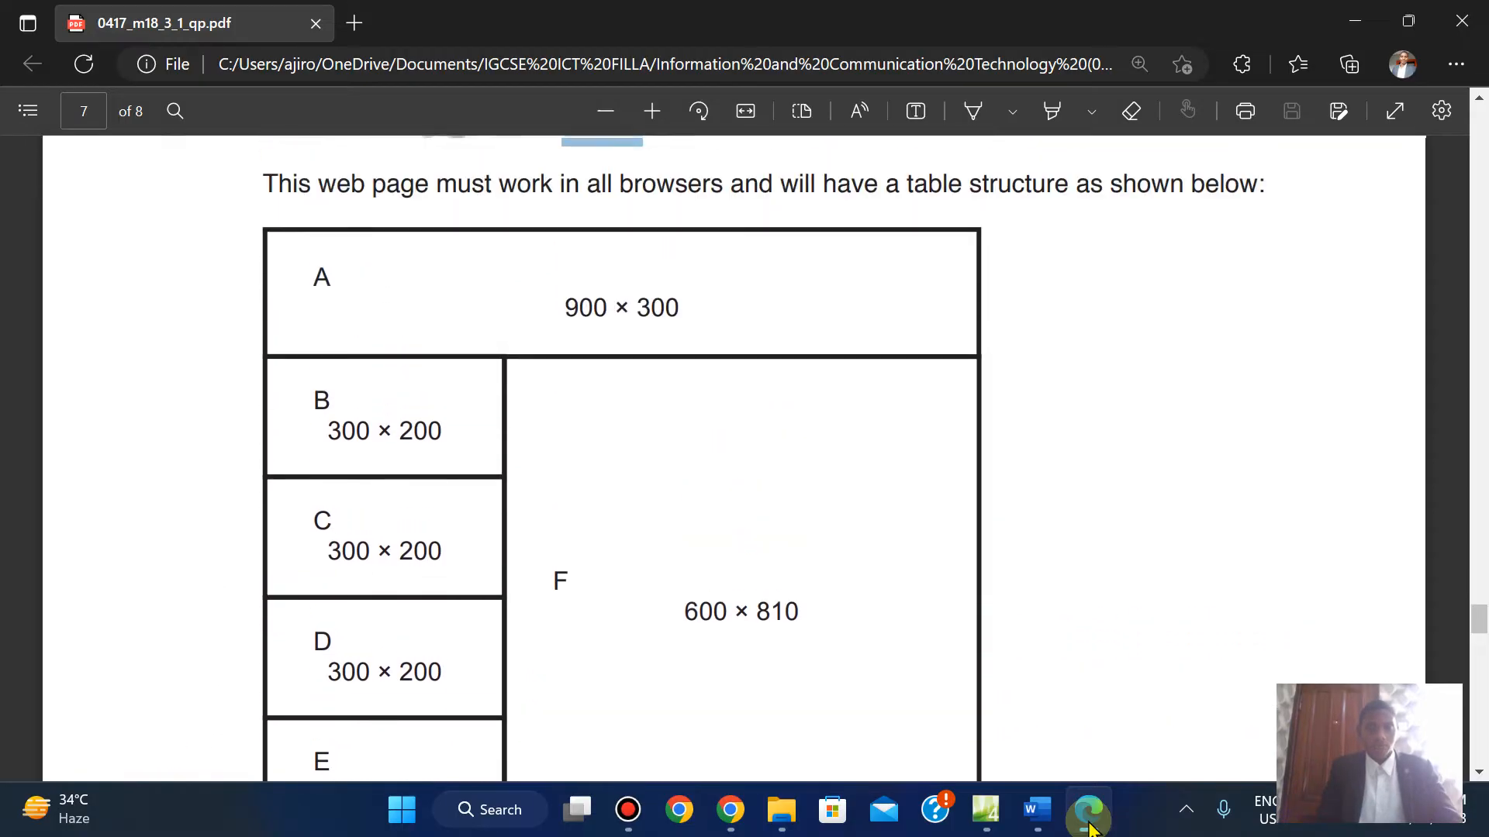
{"action": "left_click", "coordinate": [1089, 825]}
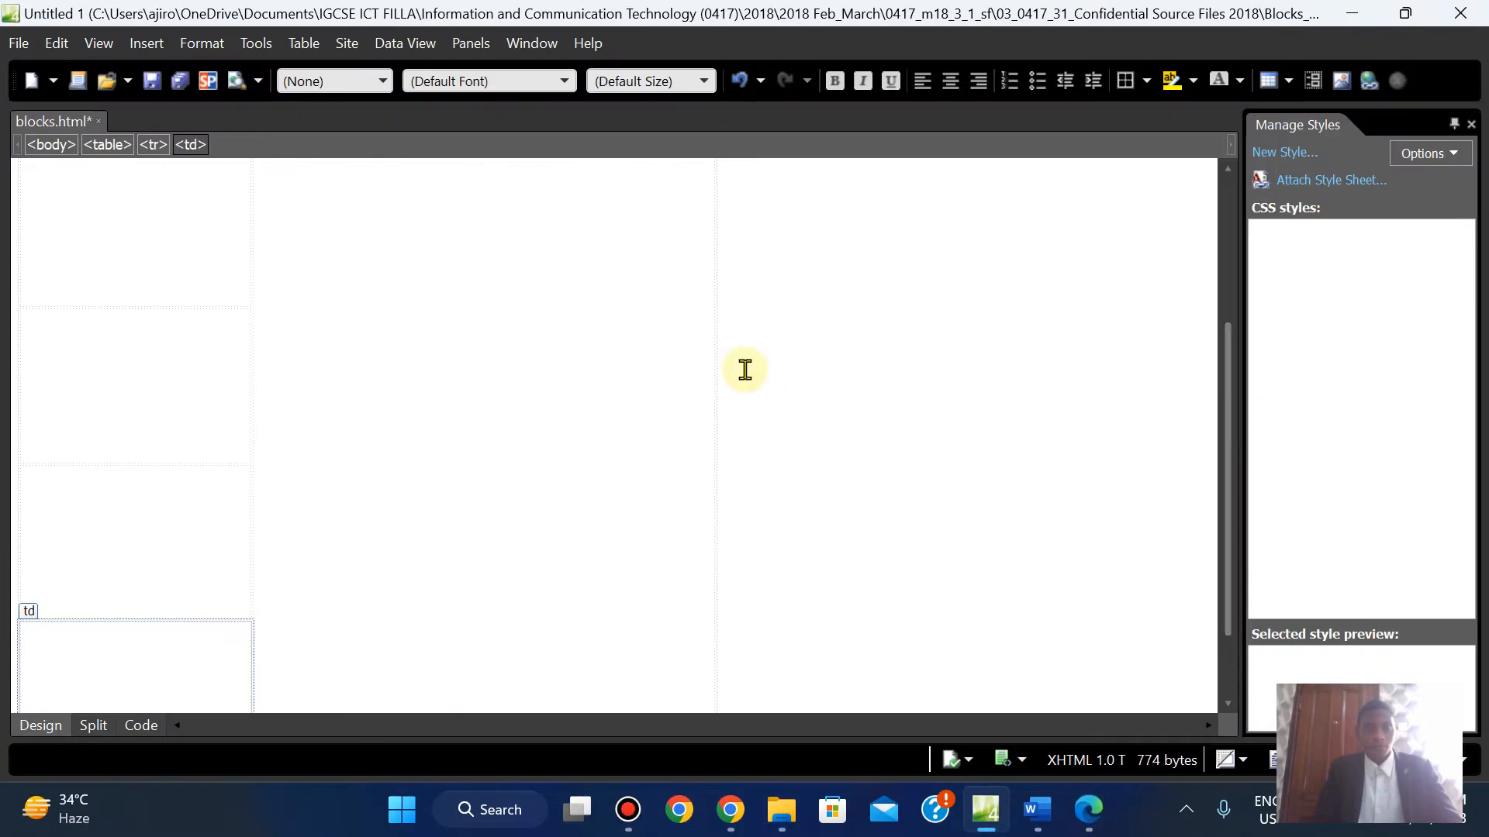
{"action": "left_click_drag", "start_coordinate": [1224, 449], "coordinate": [1226, 207]}
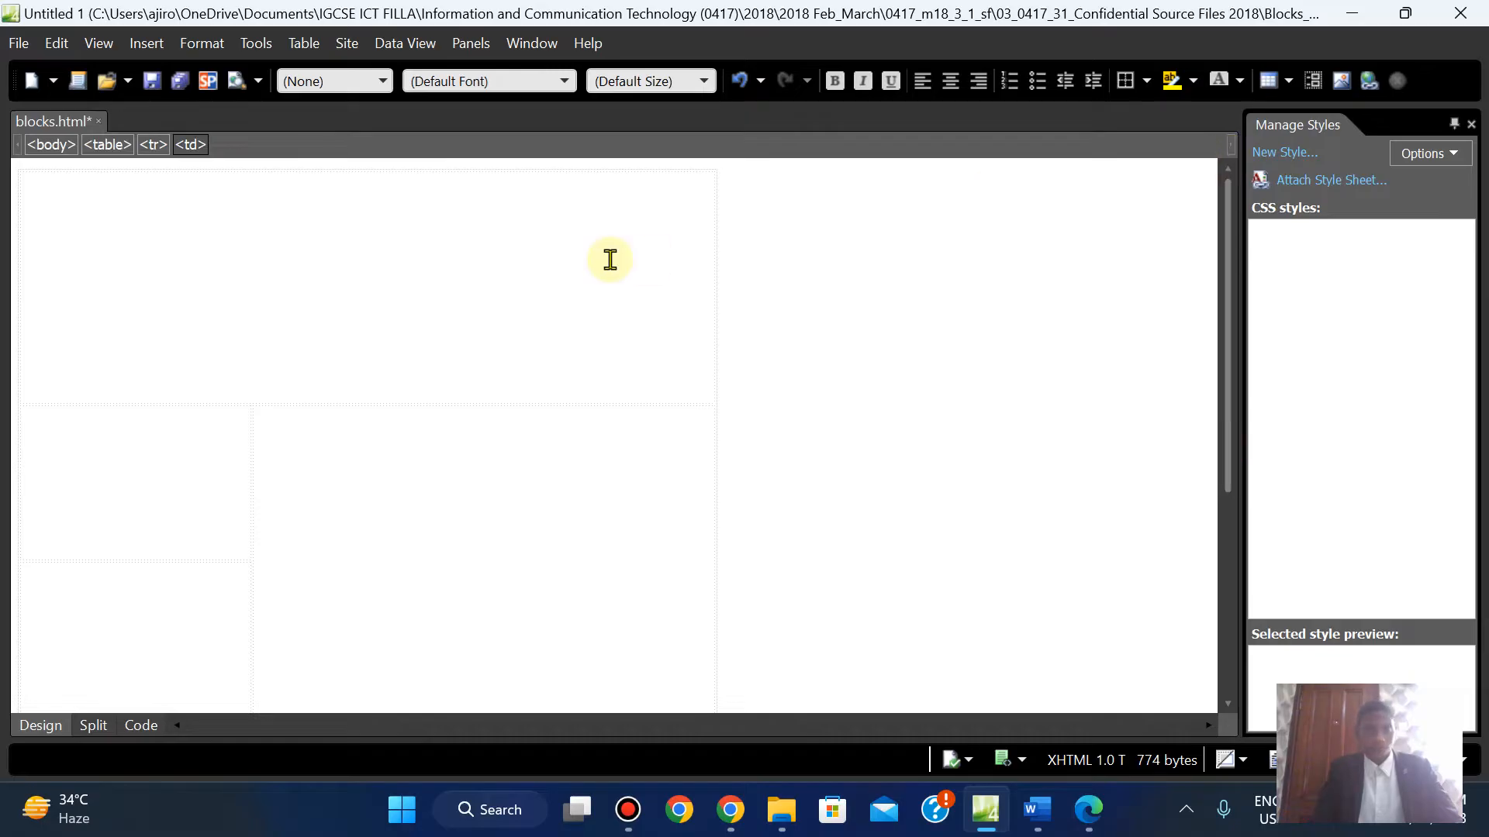
{"action": "left_click", "coordinate": [324, 269]}
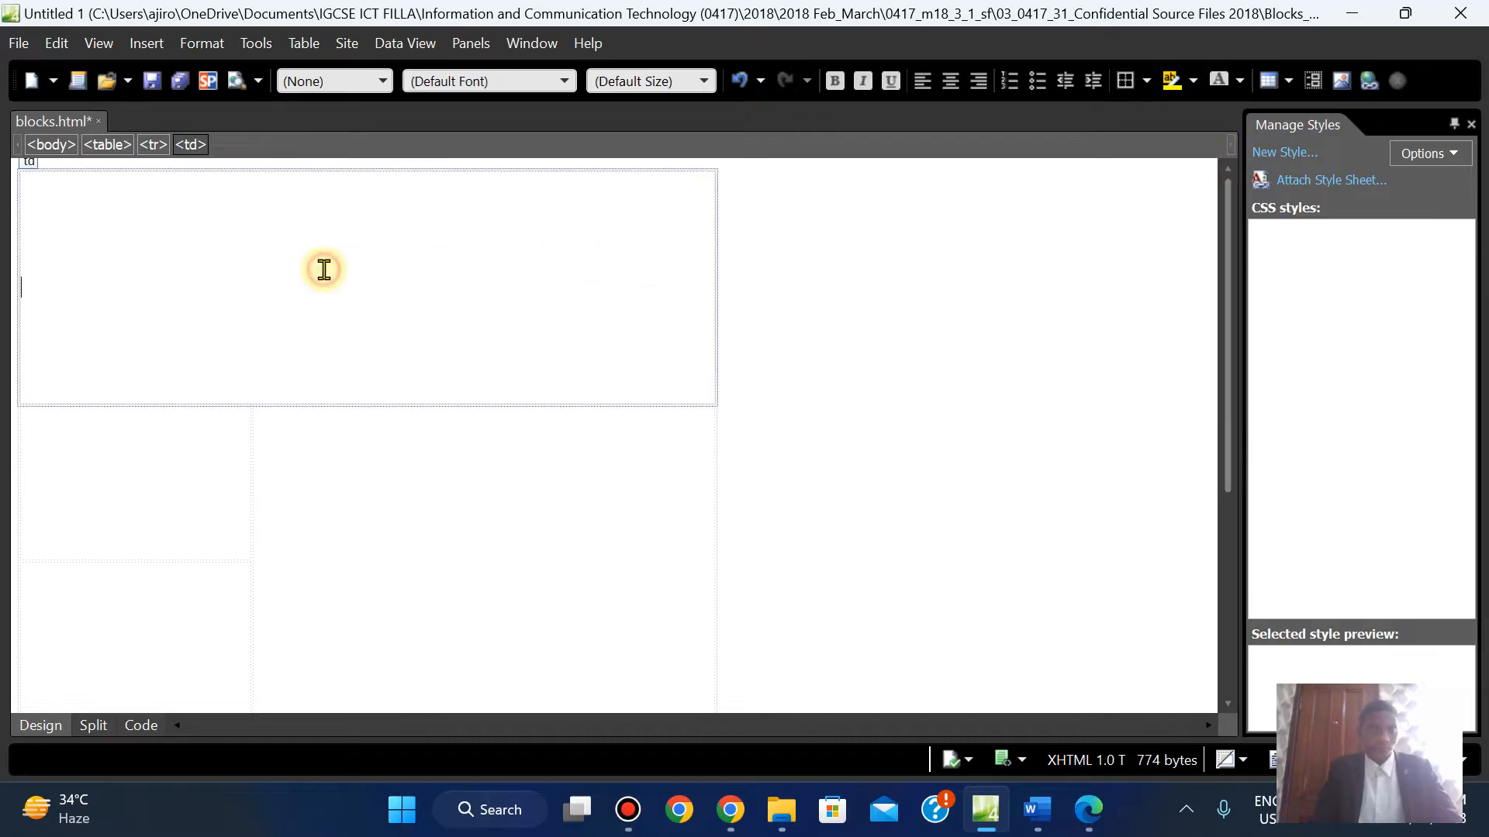
Start inserting a picture from file and browse to the 2018 Blocks_html source folder
{"action": "left_click", "coordinate": [147, 43]}
{"action": "mouse_move", "coordinate": [220, 224]}
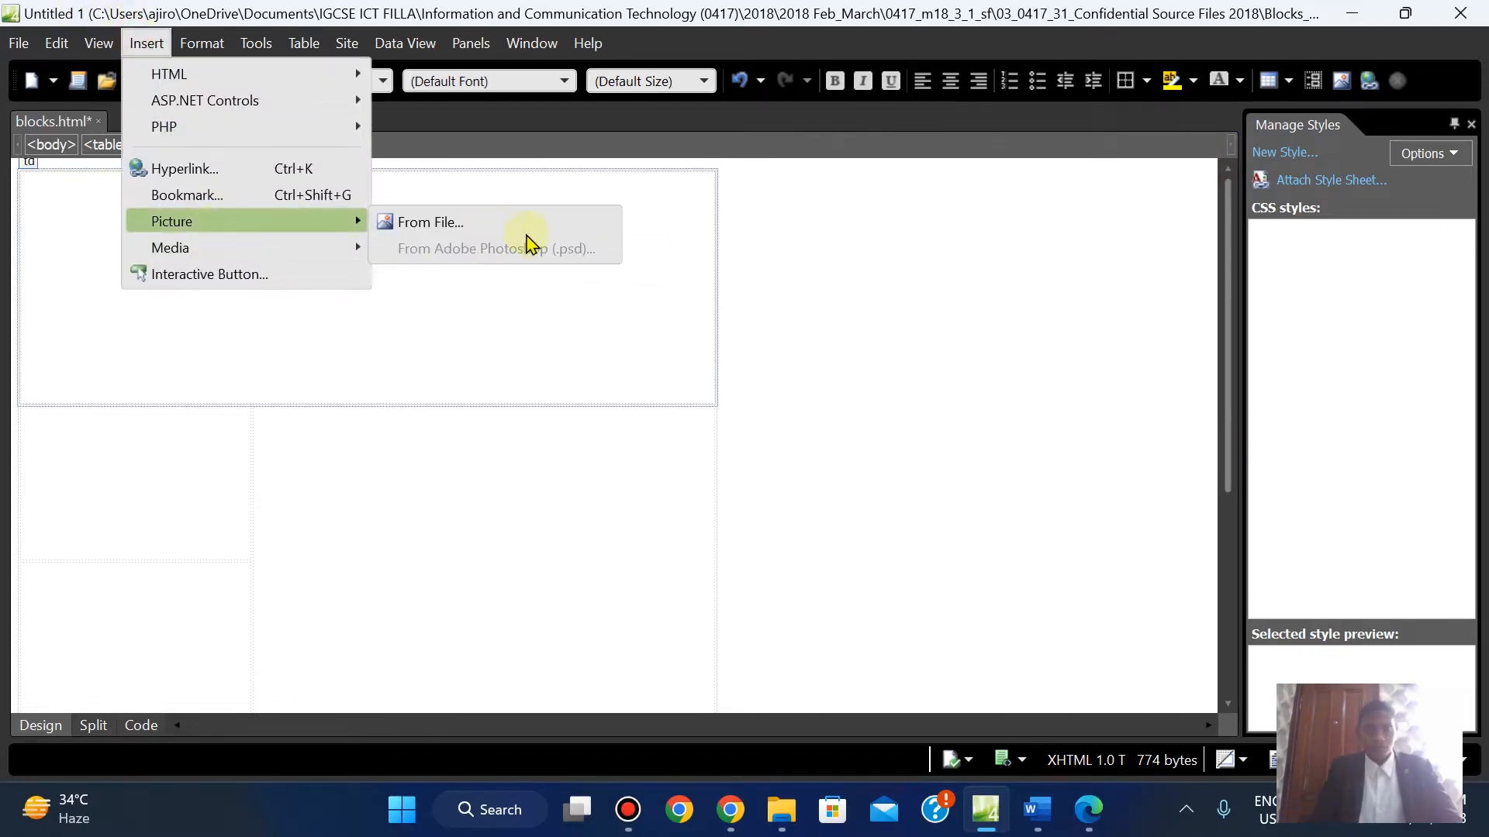
{"action": "left_click", "coordinate": [504, 241]}
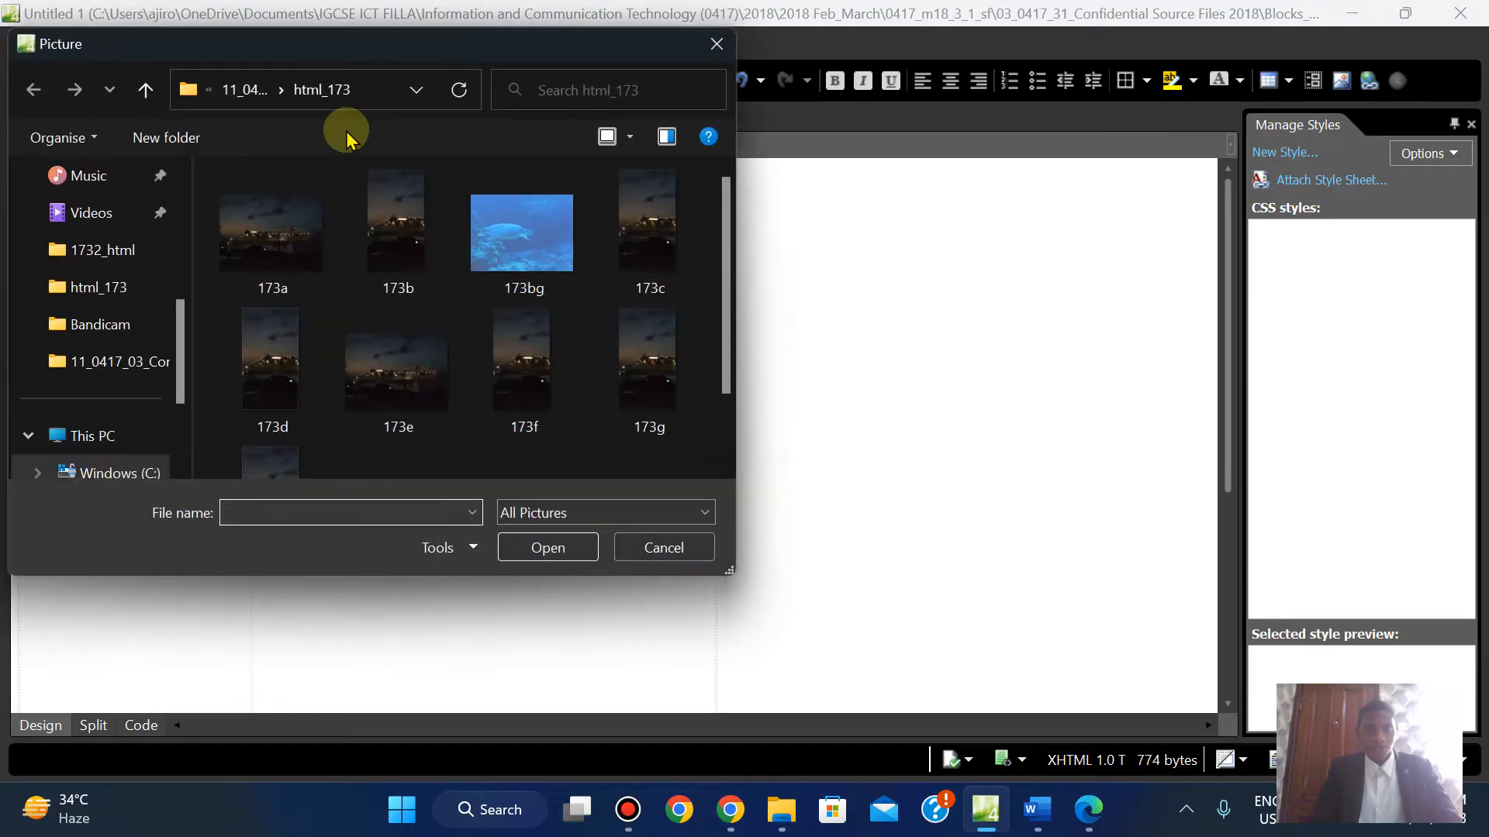
{"action": "left_click", "coordinate": [237, 89]}
{"action": "left_click", "coordinate": [236, 90]}
{"action": "left_click", "coordinate": [237, 90]}
{"action": "left_click", "coordinate": [237, 90]}
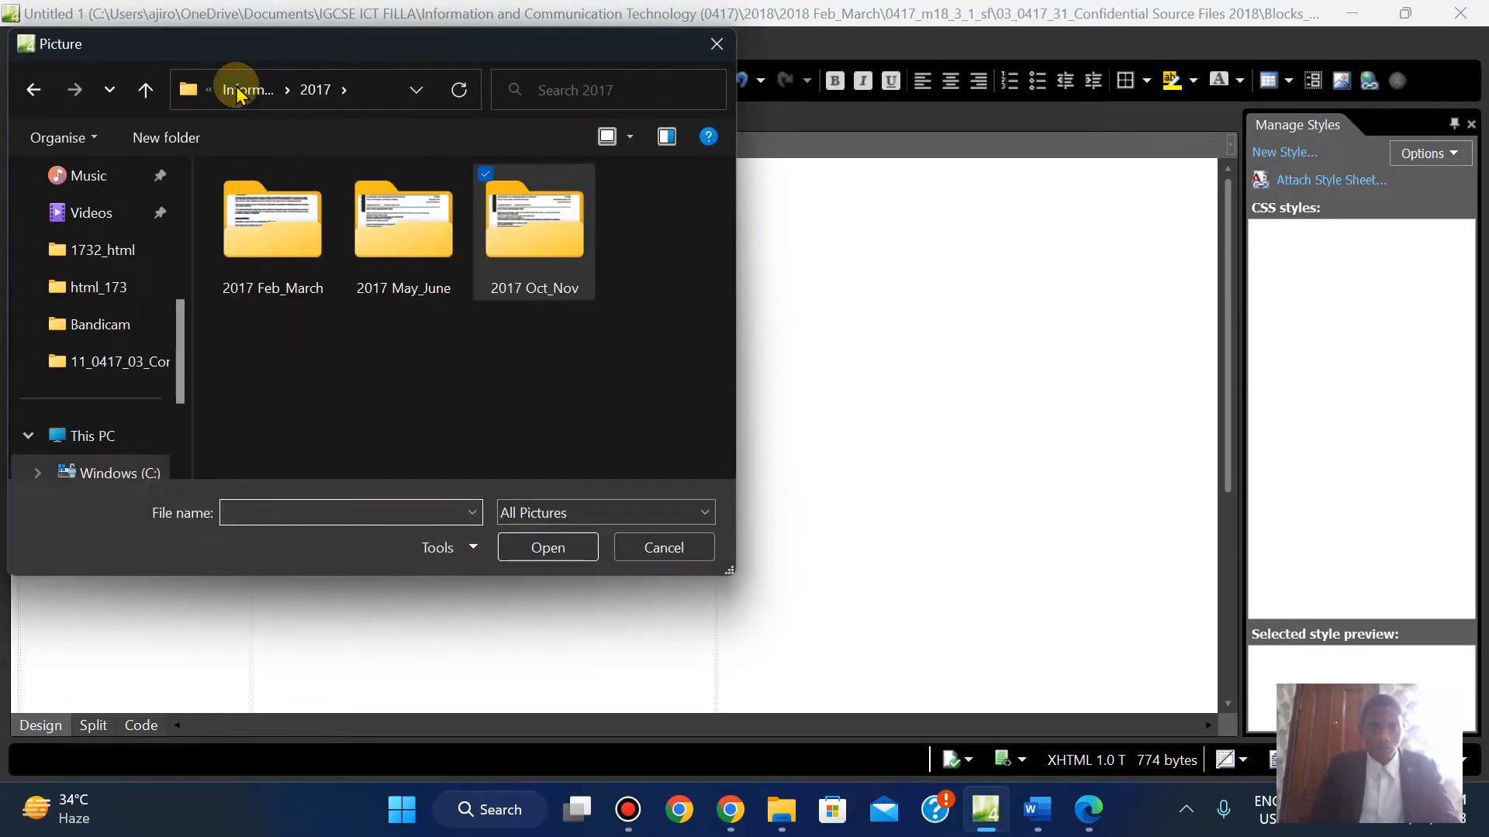
{"action": "left_click", "coordinate": [258, 92]}
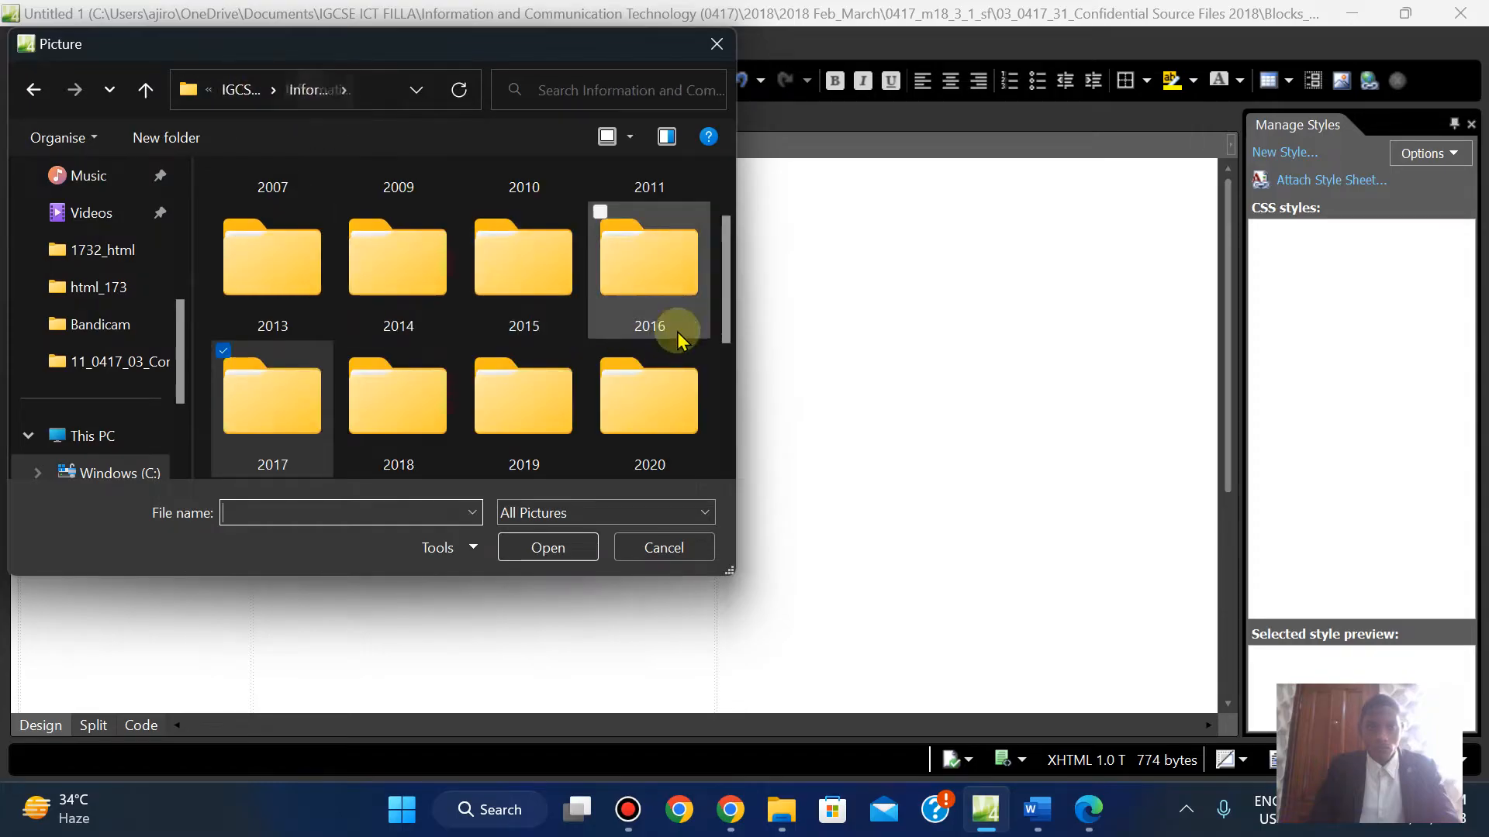
{"action": "double_click", "coordinate": [372, 435]}
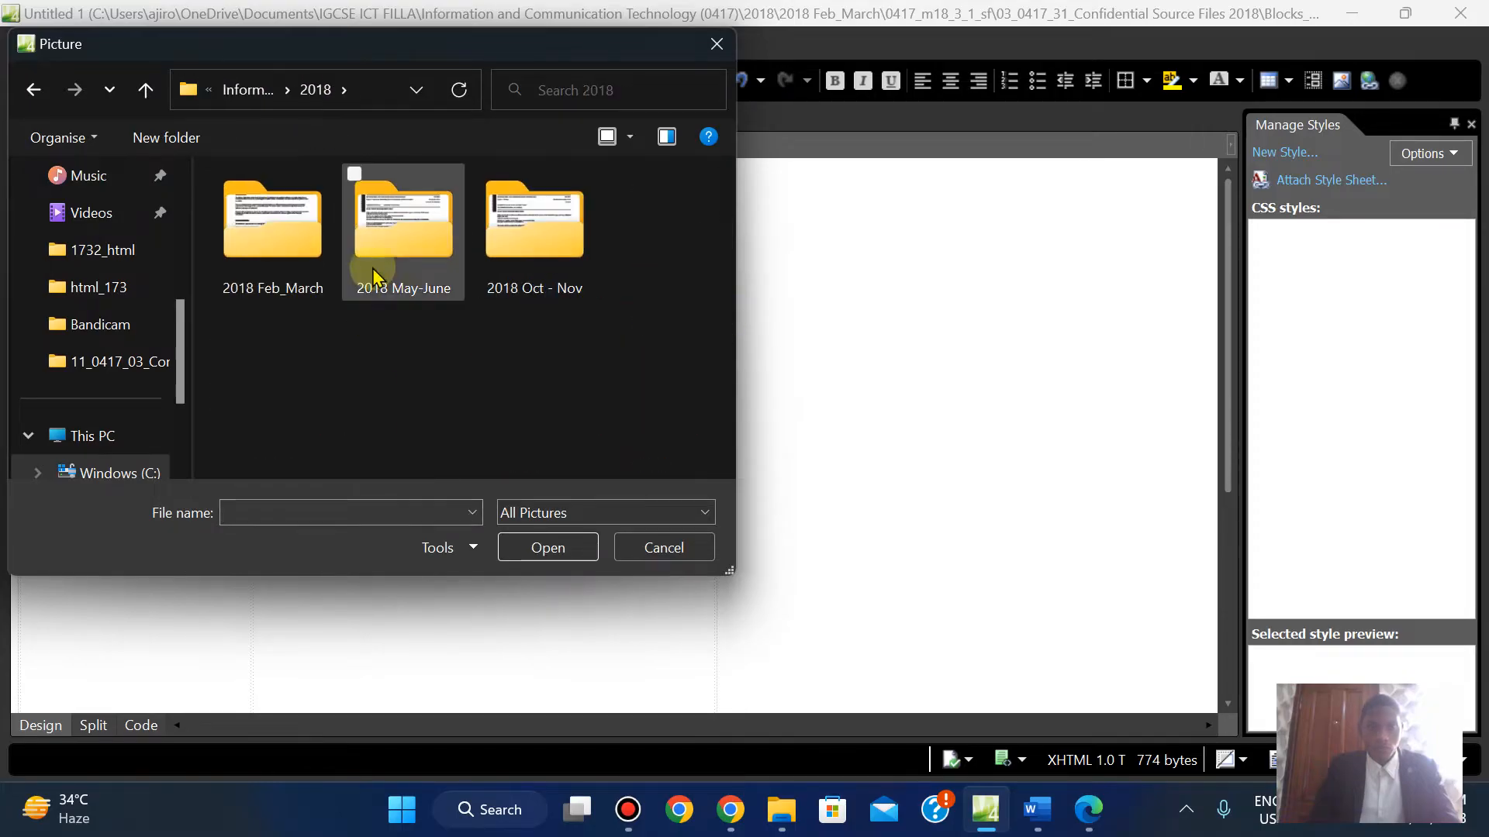
{"action": "double_click", "coordinate": [284, 270]}
{"action": "double_click", "coordinate": [284, 267]}
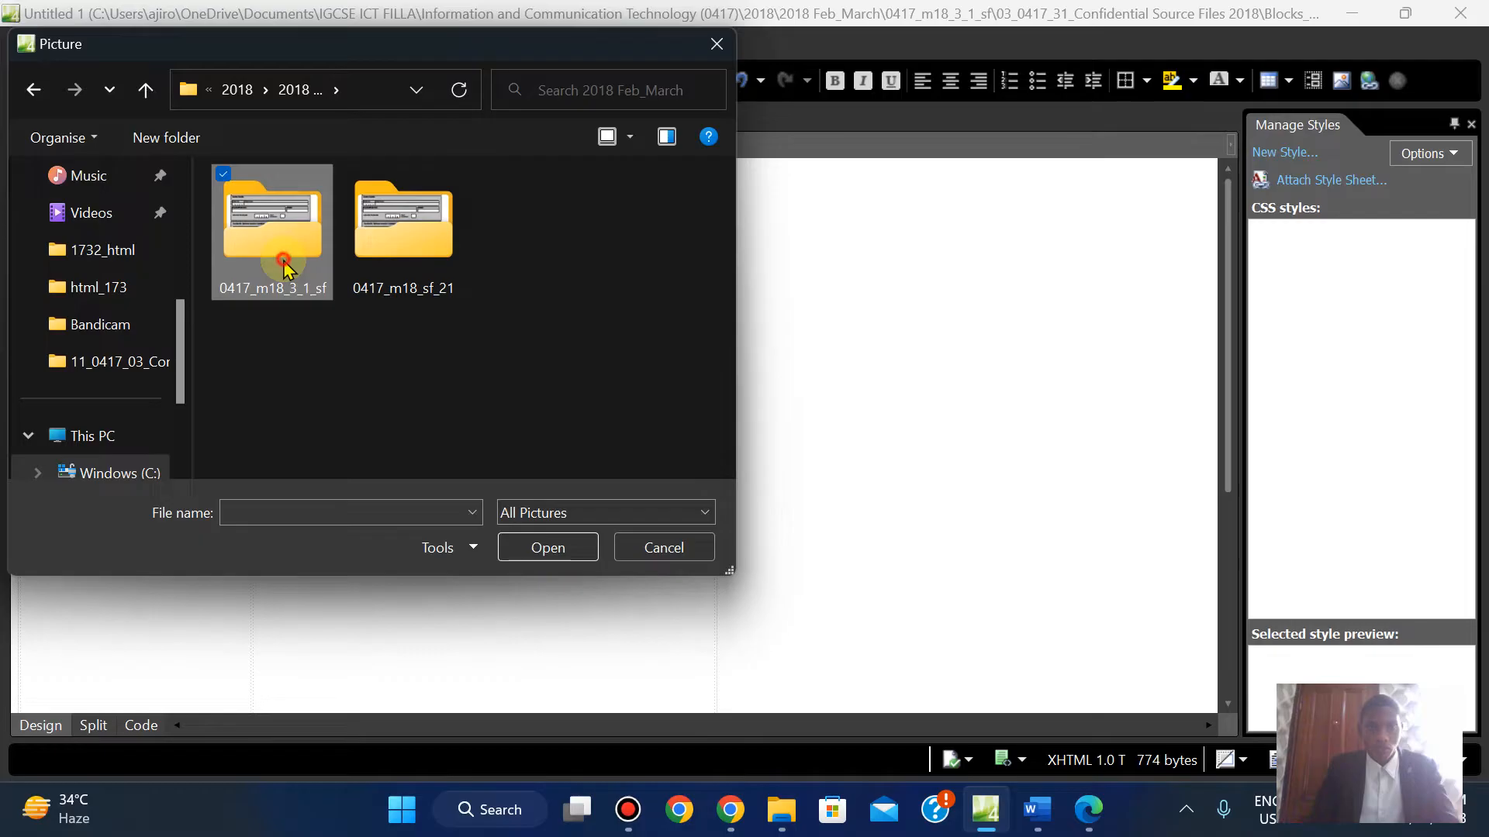
{"action": "double_click", "coordinate": [285, 268]}
{"action": "double_click", "coordinate": [287, 268]}
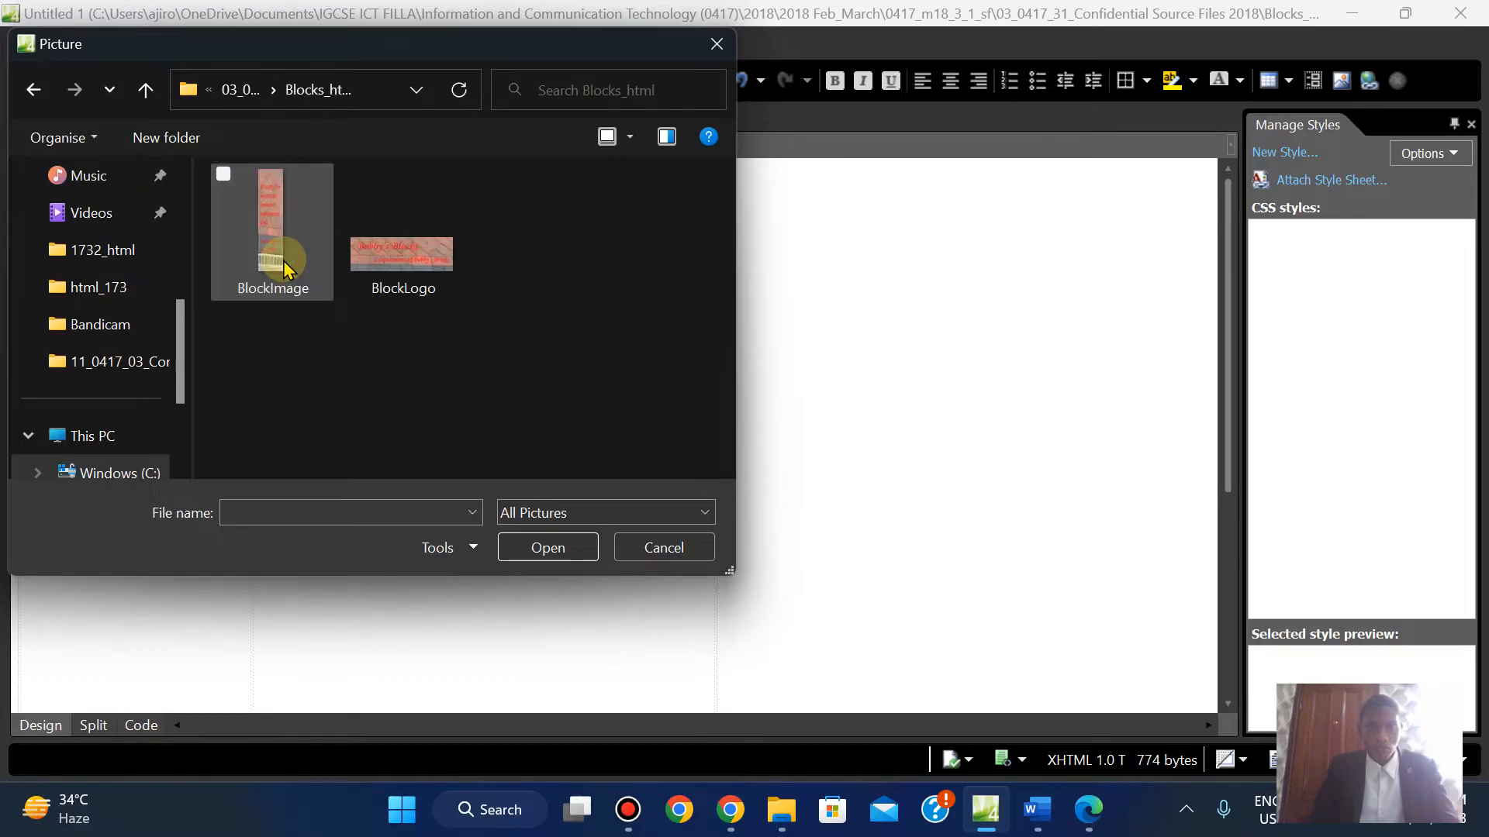
Insert BlockLogo into the top cell, then scroll the question paper to question 23
{"action": "left_click", "coordinate": [378, 259]}
{"action": "left_click", "coordinate": [546, 549]}
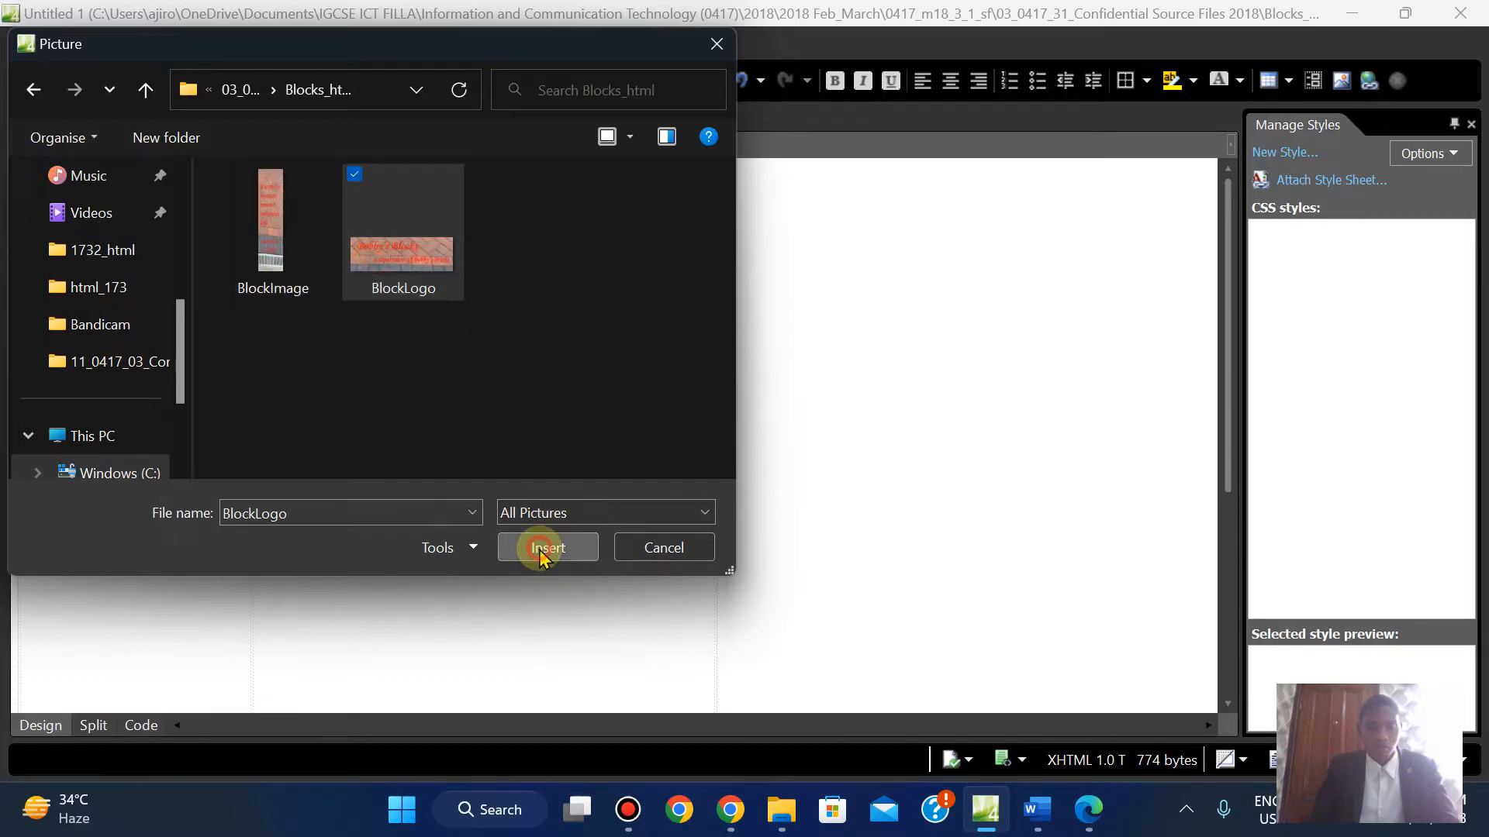
{"action": "left_click", "coordinate": [1089, 814]}
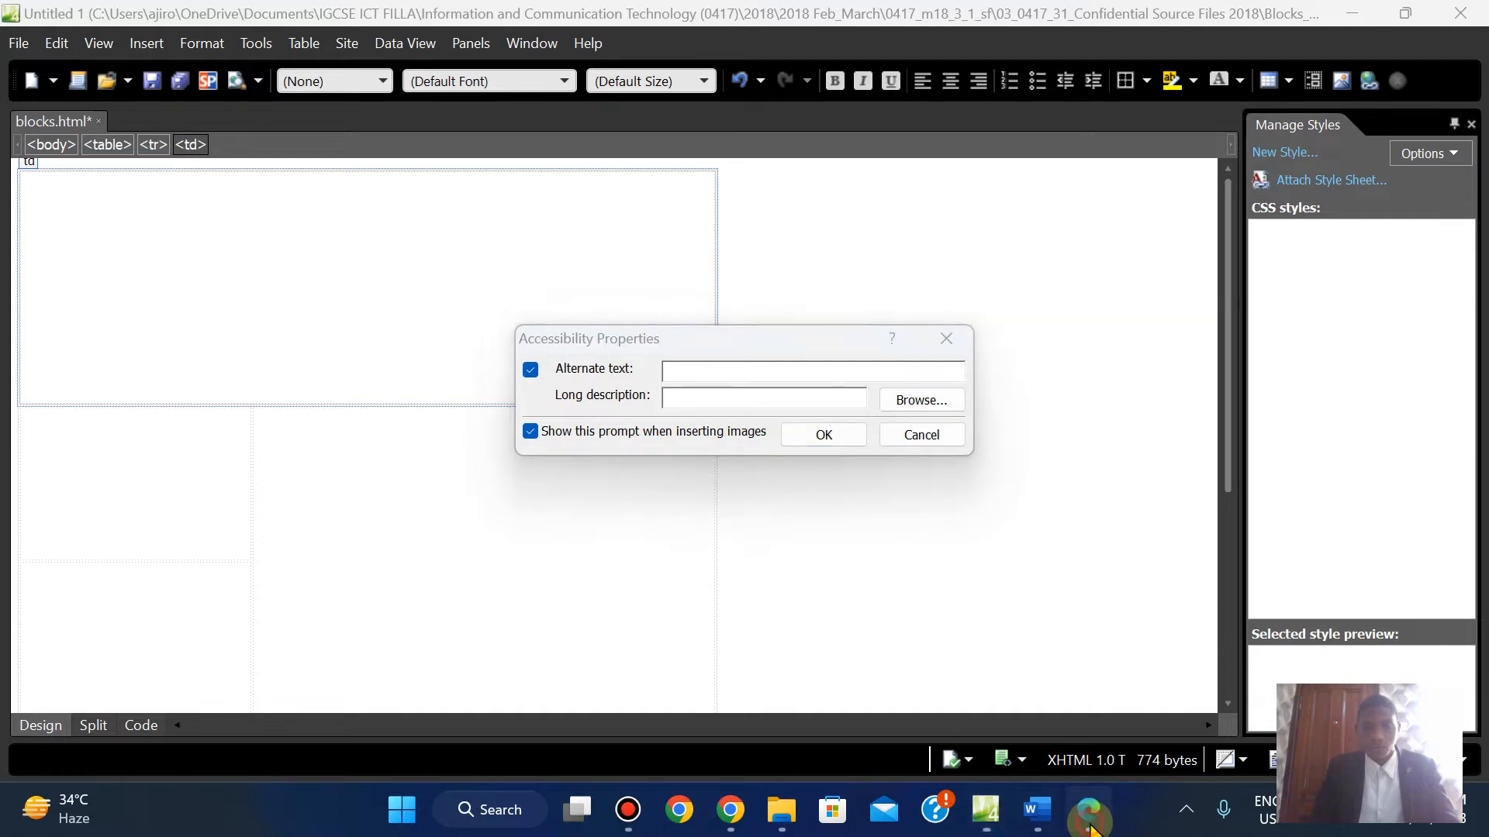
{"action": "scroll", "coordinate": [902, 465], "scroll_direction": "down", "scroll_amount": 6}
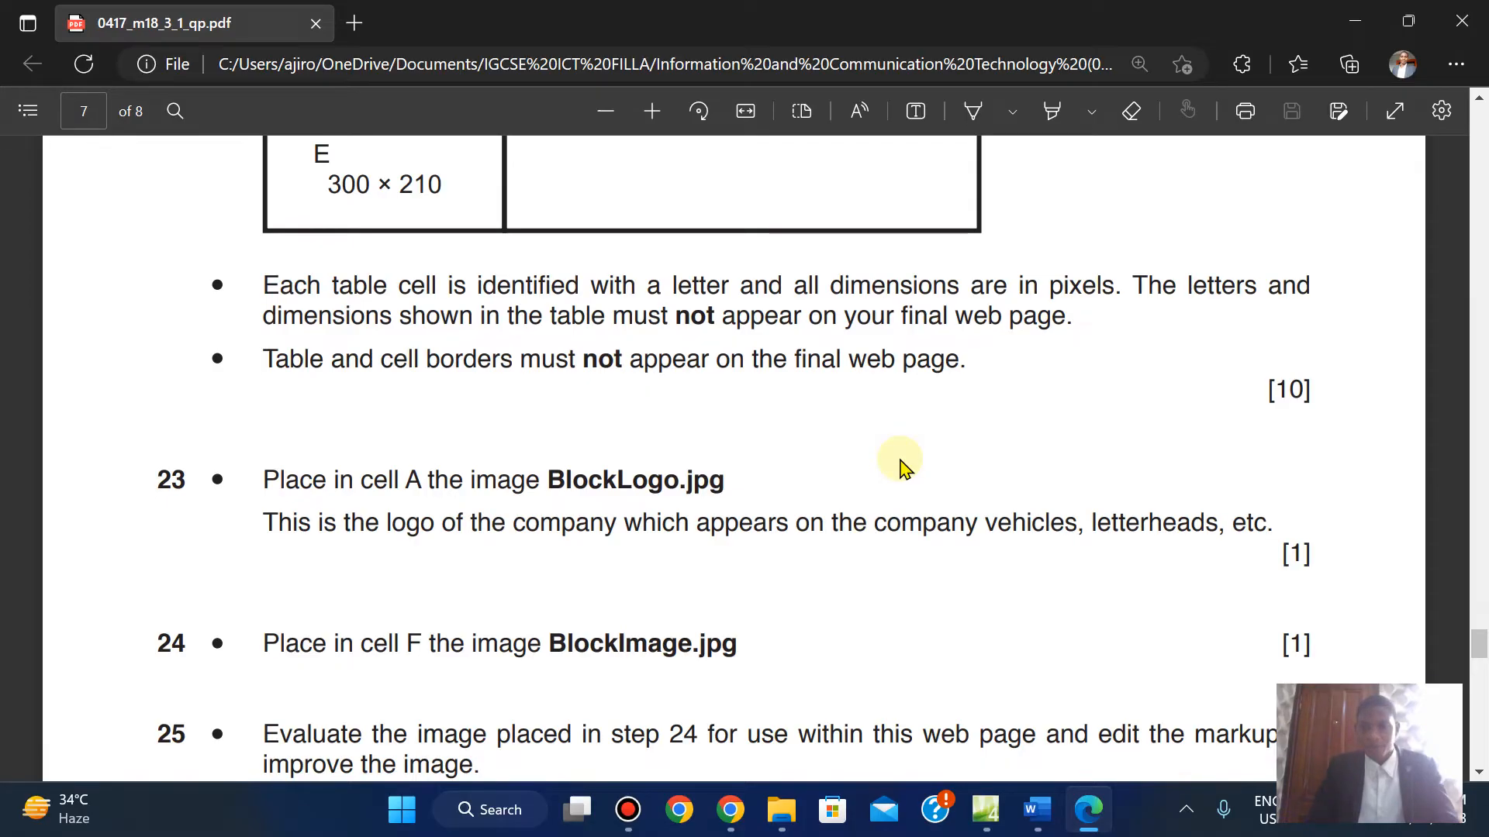
Copy 'BlockLogo' from question 23 and paste it as the logo's alternate text, then confirm
{"action": "scroll", "coordinate": [899, 464], "scroll_direction": "up", "scroll_amount": 1}
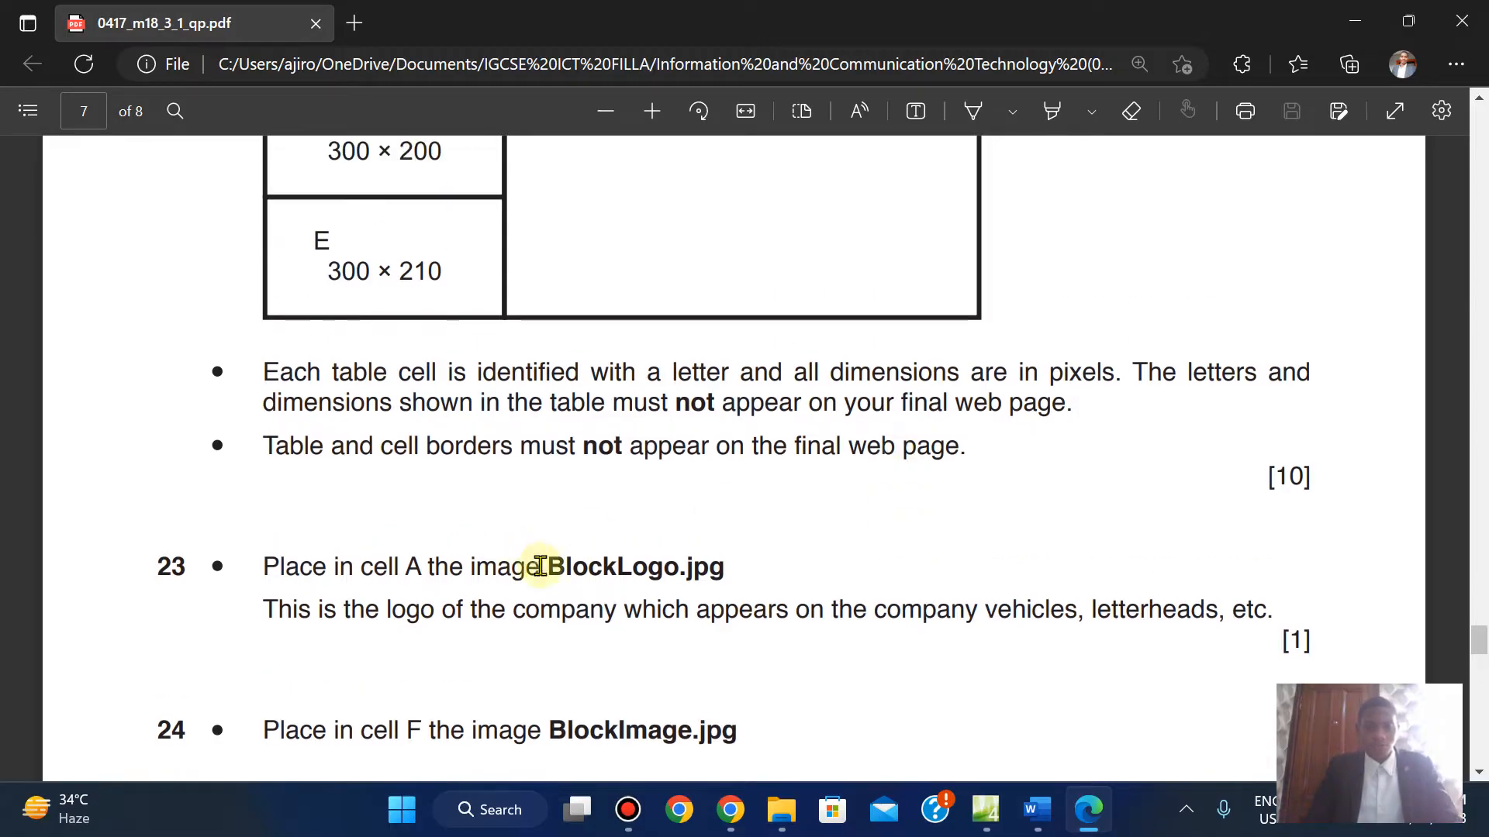
{"action": "left_click_drag", "start_coordinate": [547, 566], "coordinate": [679, 568]}
{"action": "left_click", "coordinate": [718, 380]}
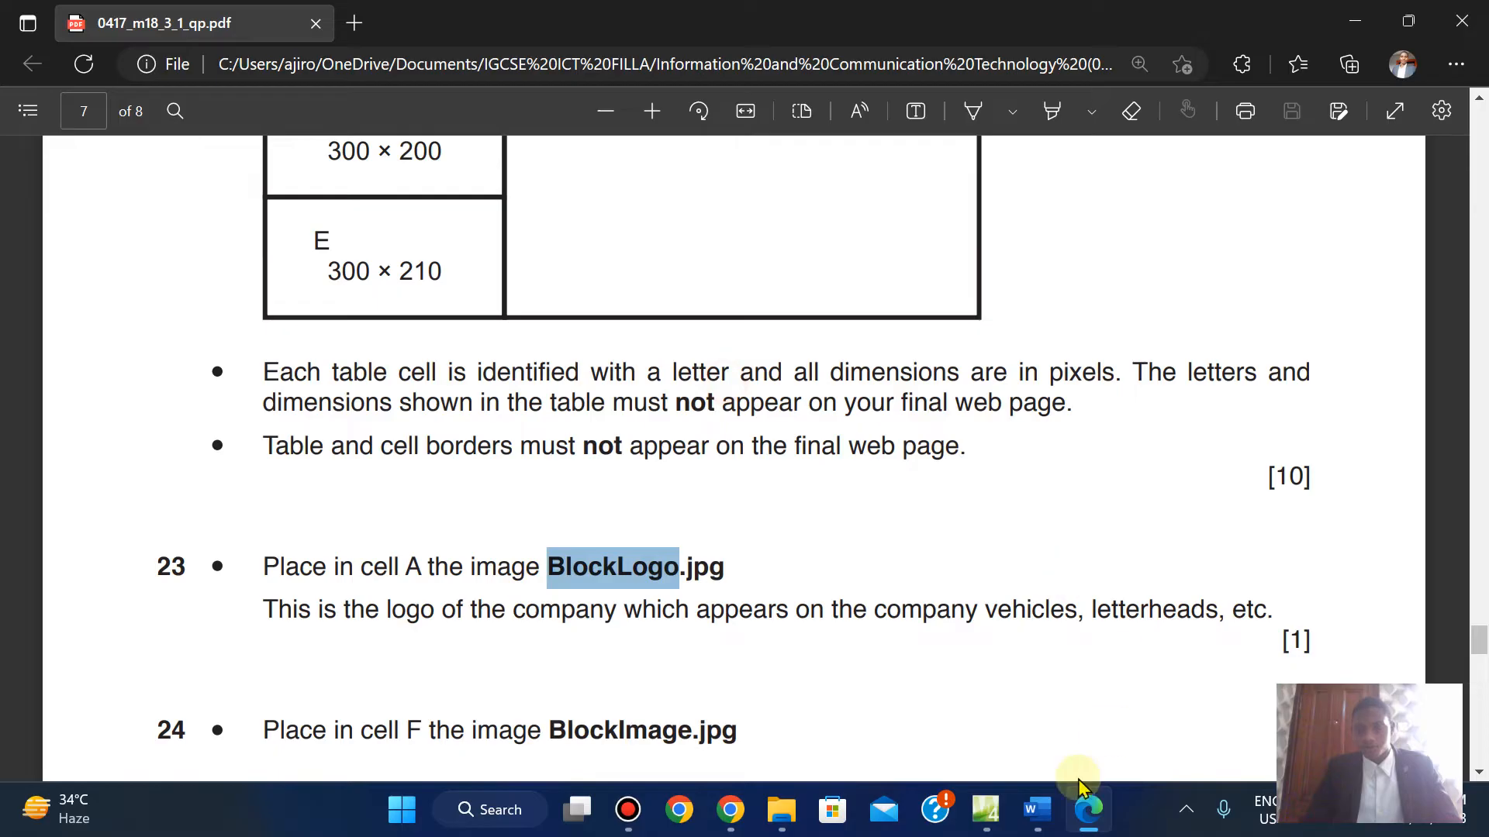
{"action": "left_click", "coordinate": [984, 814]}
{"action": "left_click", "coordinate": [674, 370]}
{"action": "key", "text": "ctrl+v"}
{"action": "left_click", "coordinate": [807, 442]}
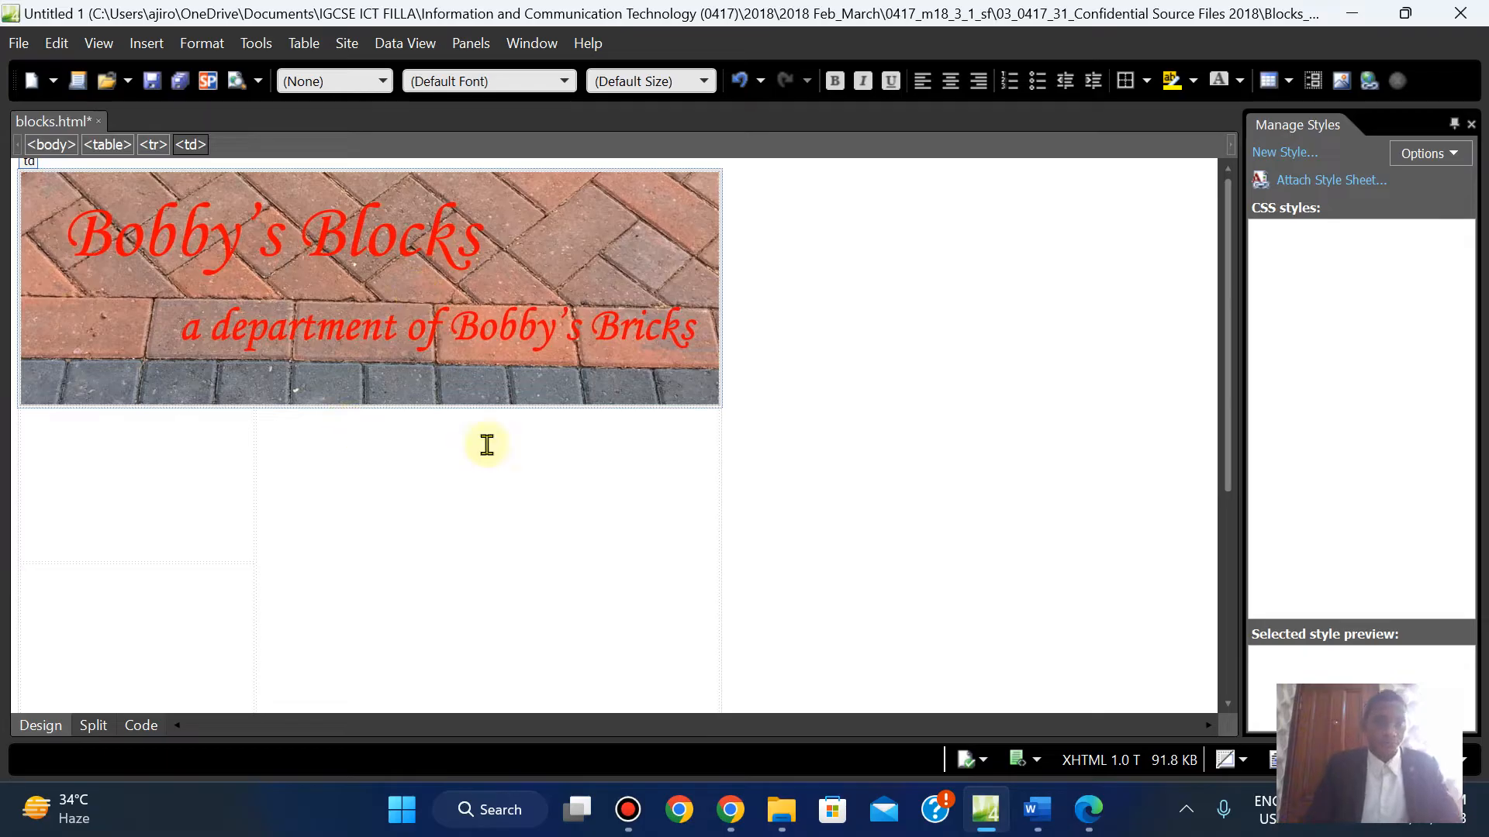
{"action": "left_click", "coordinate": [140, 725]}
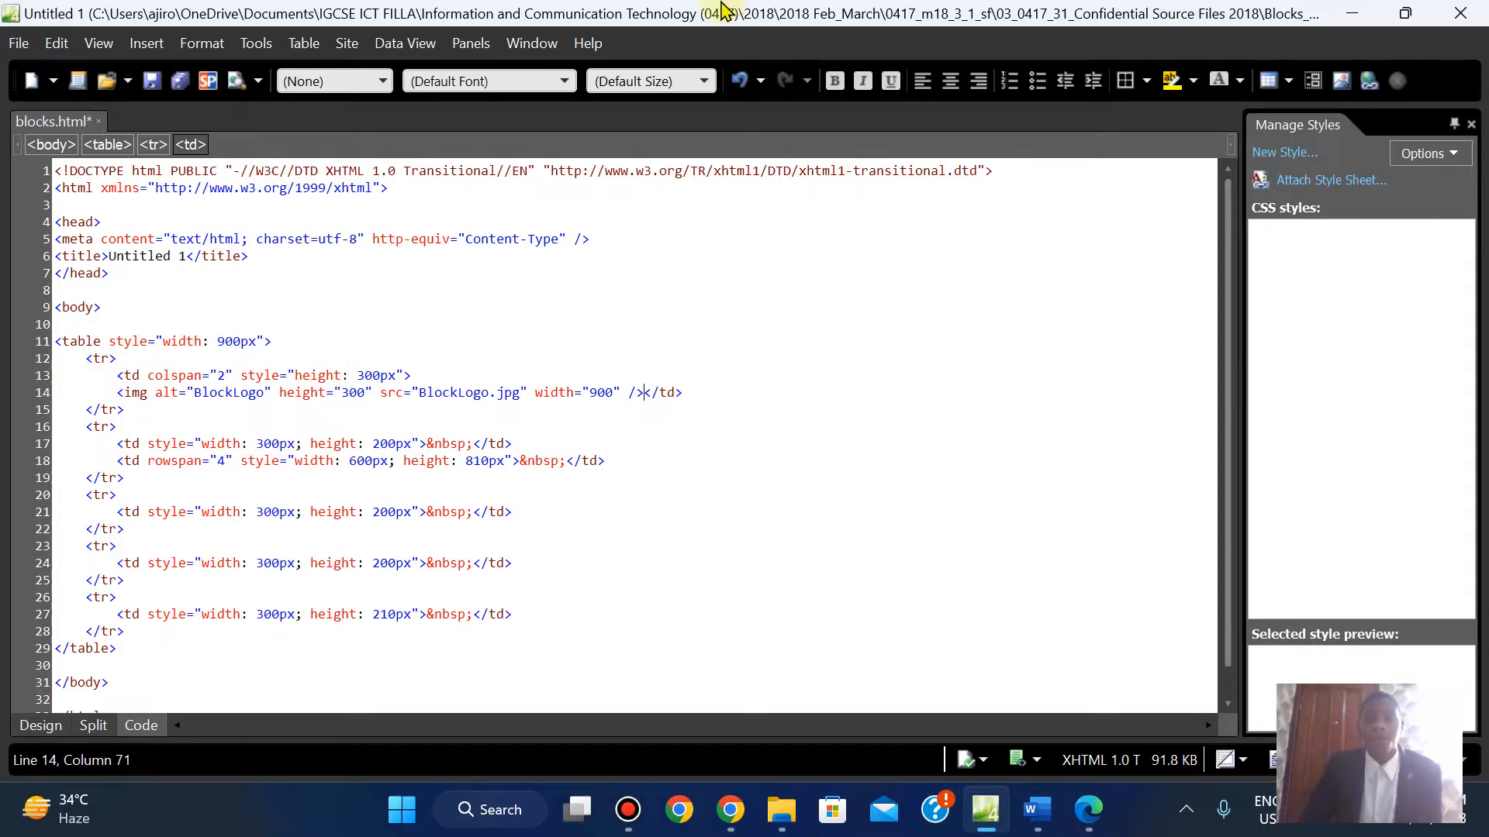
{"action": "mouse_move", "coordinate": [723, 9]}
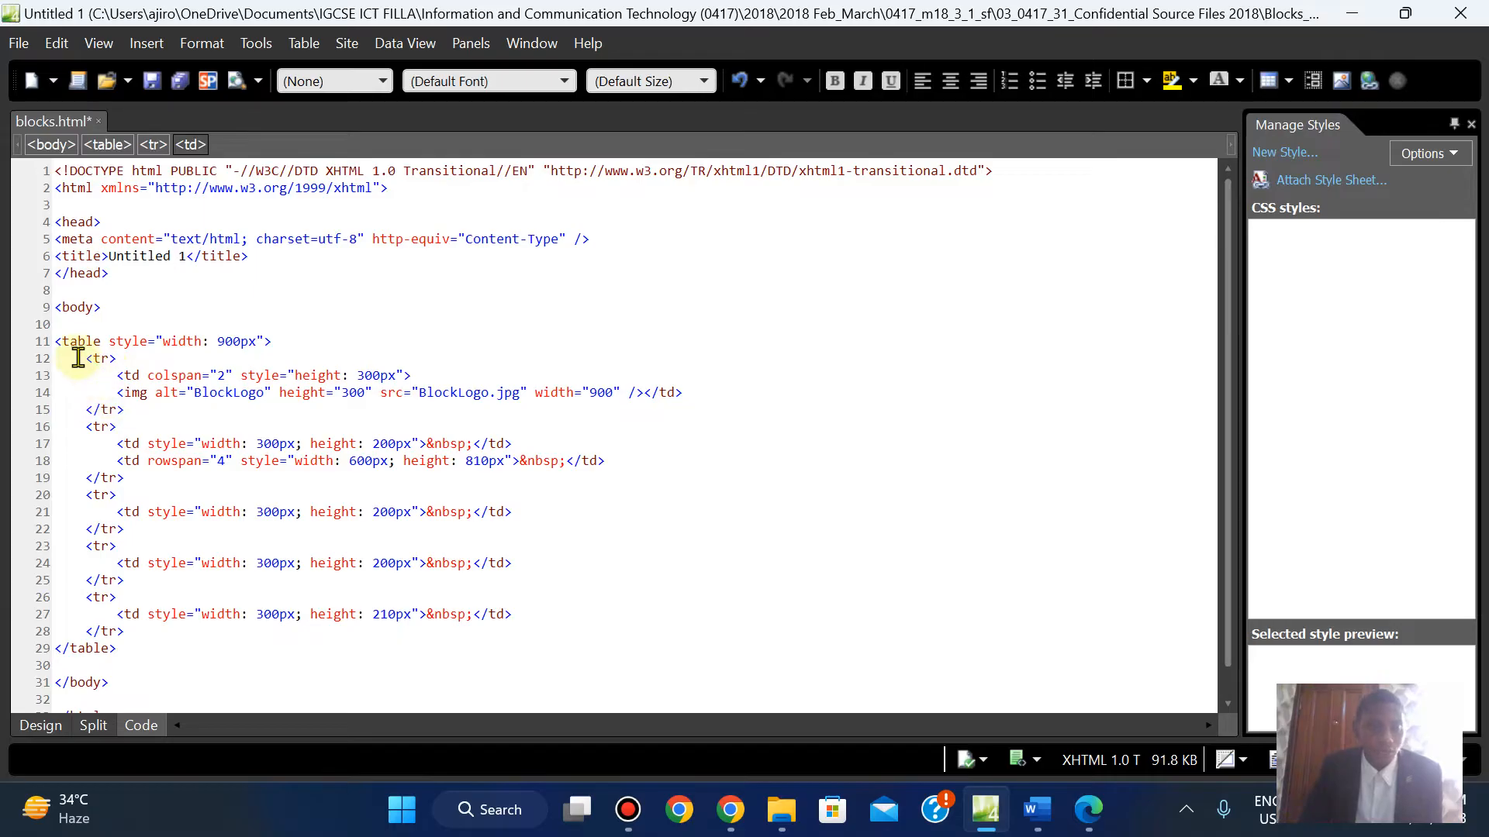
{"action": "left_click", "coordinate": [46, 732]}
{"action": "left_click", "coordinate": [129, 732]}
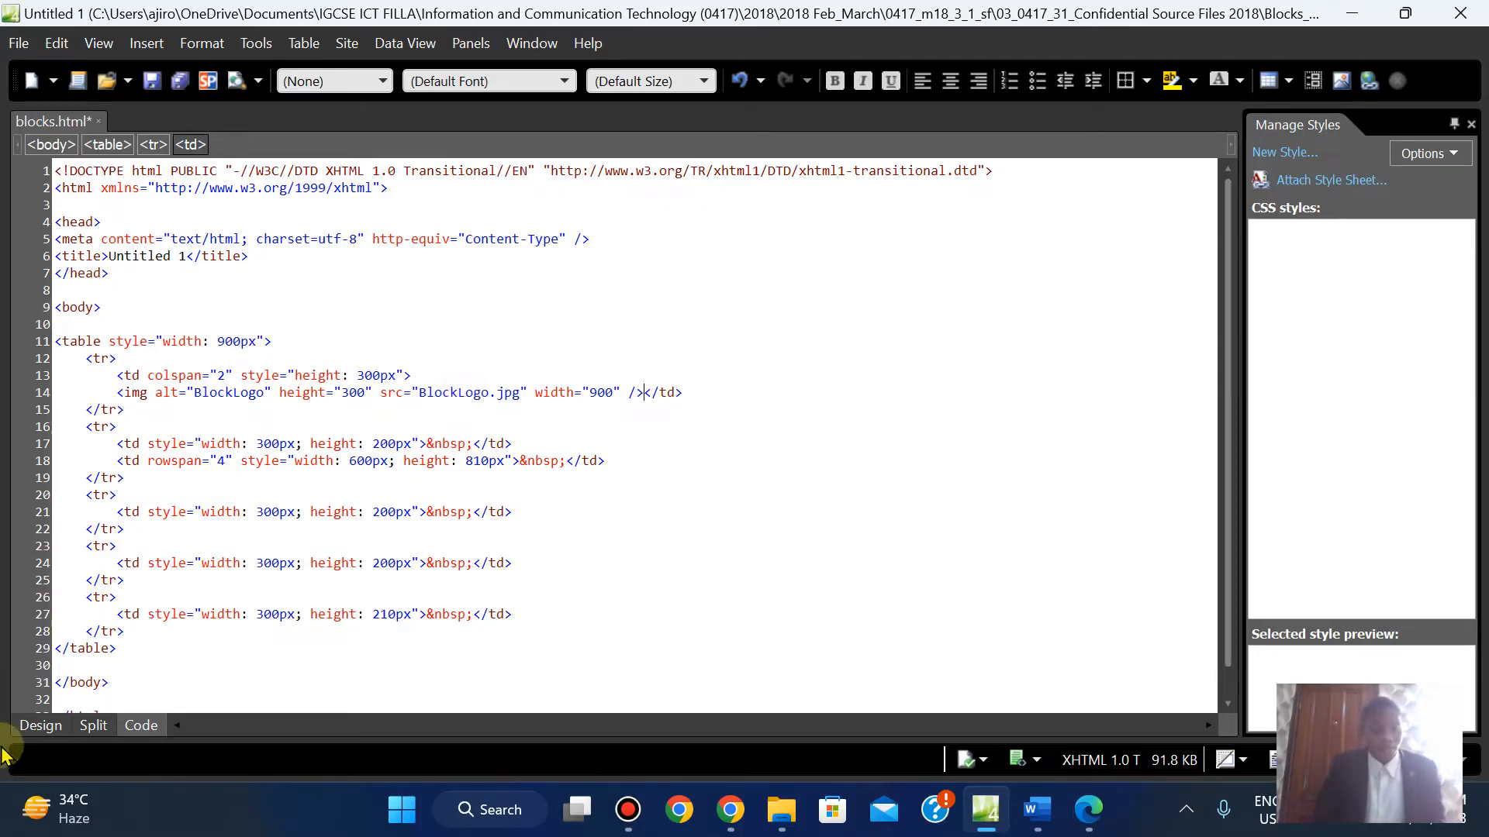
{"action": "left_click", "coordinate": [31, 724]}
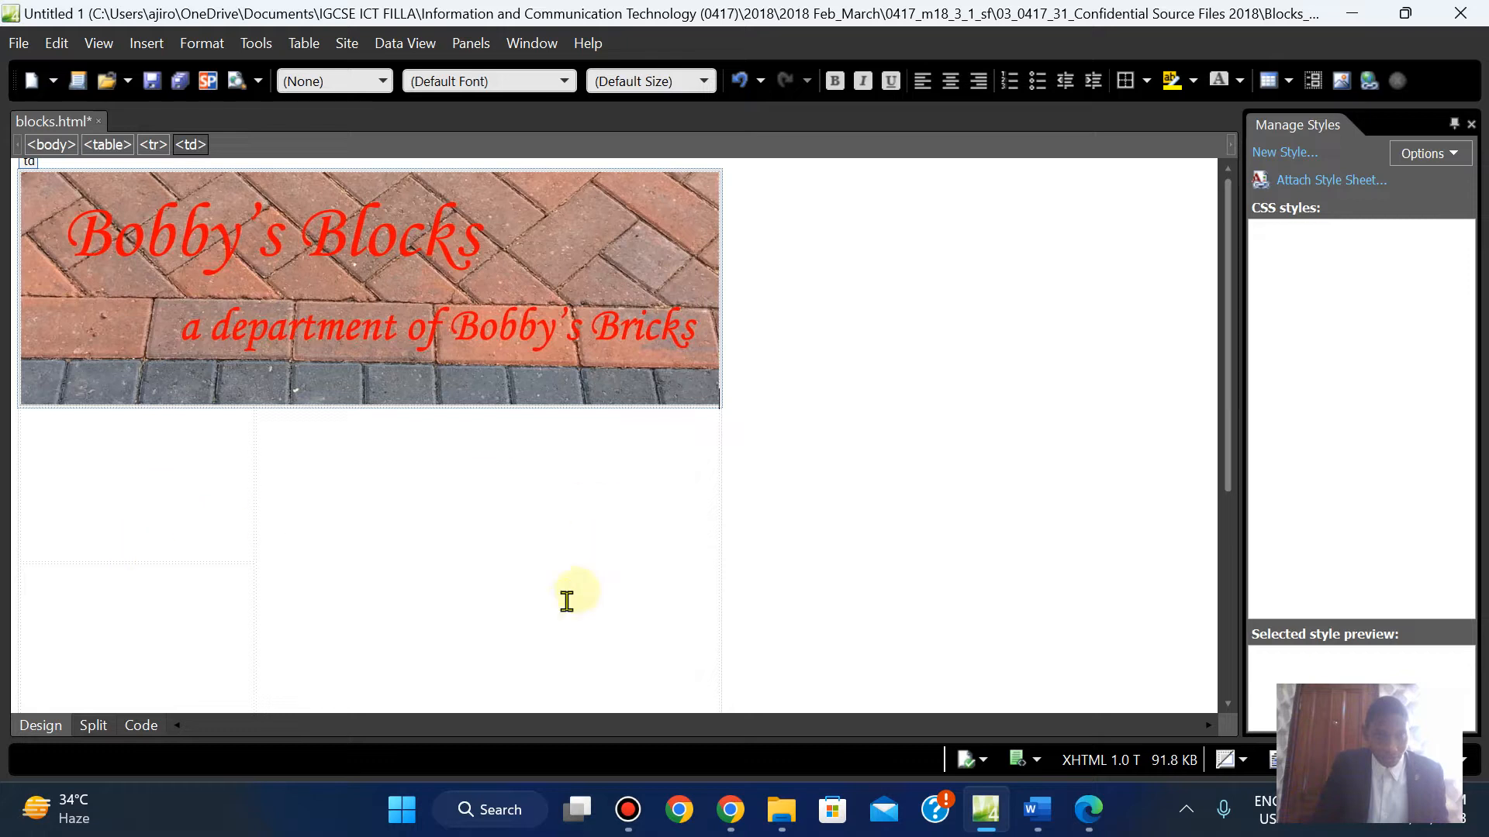
Inspect the whole table's markup in Code view
{"action": "left_click", "coordinate": [141, 726]}
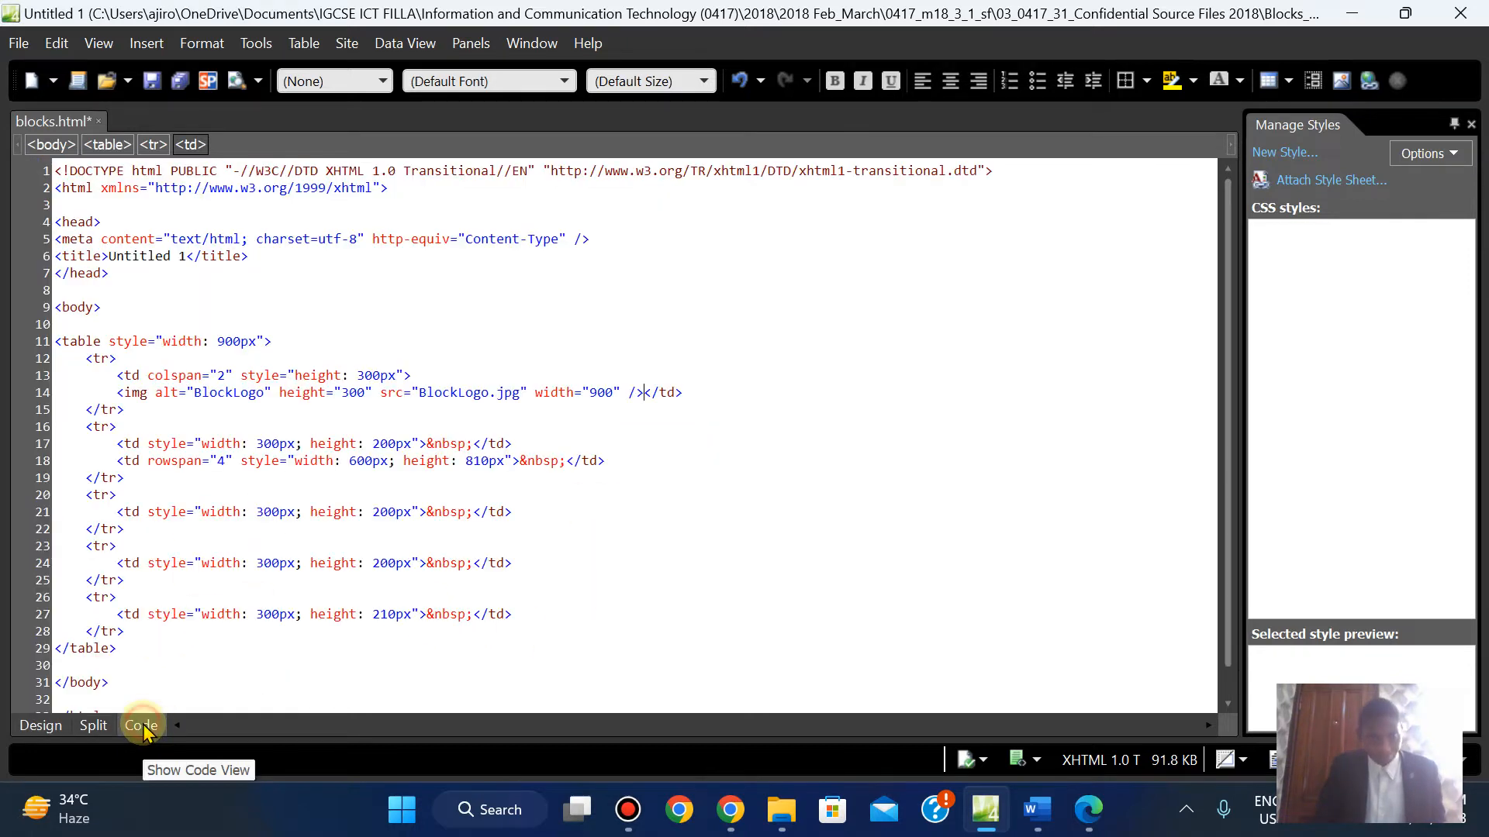
{"action": "left_click", "coordinate": [30, 725]}
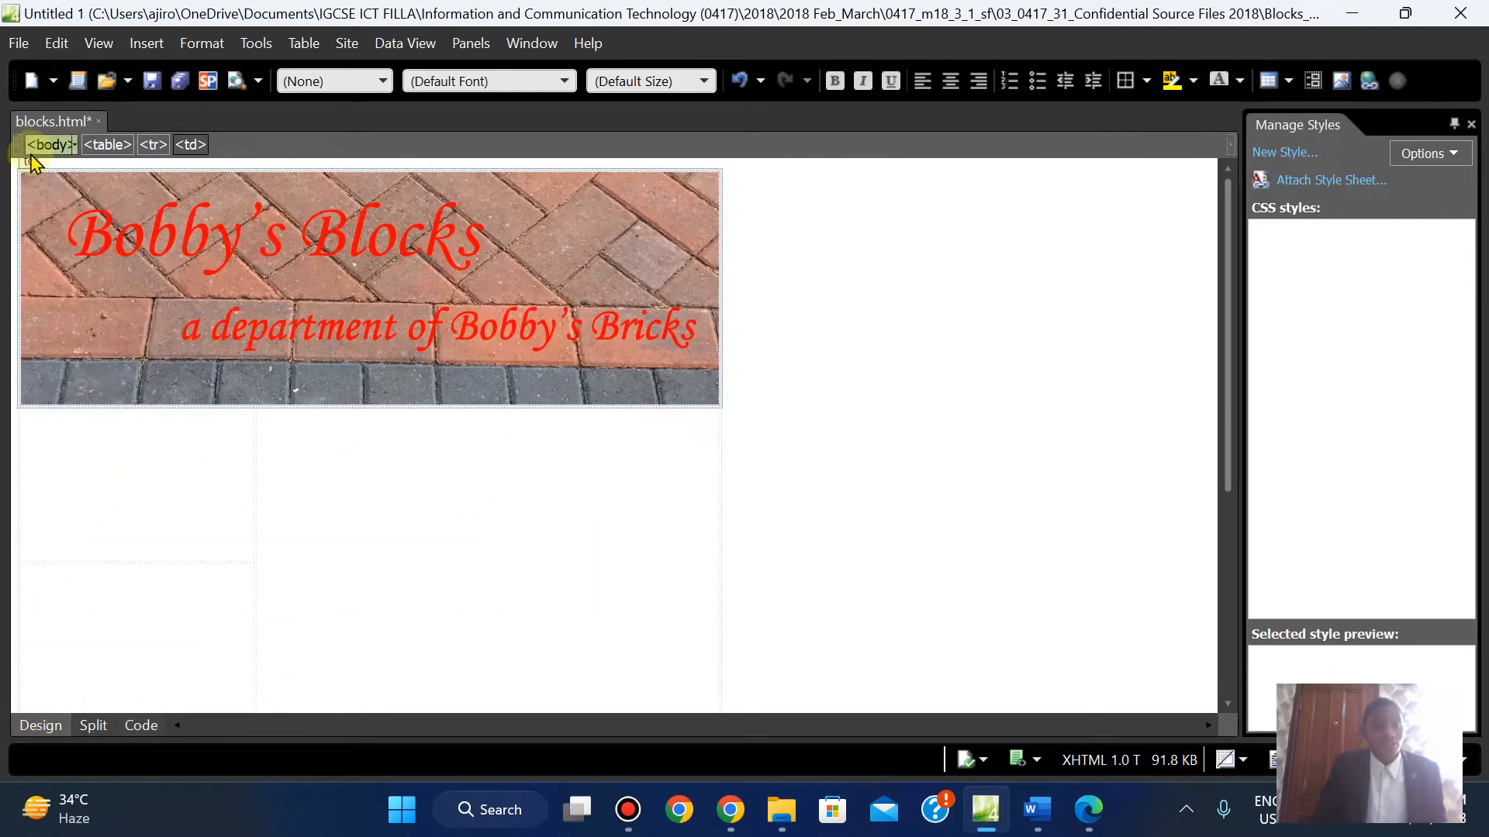
{"action": "left_click", "coordinate": [73, 165]}
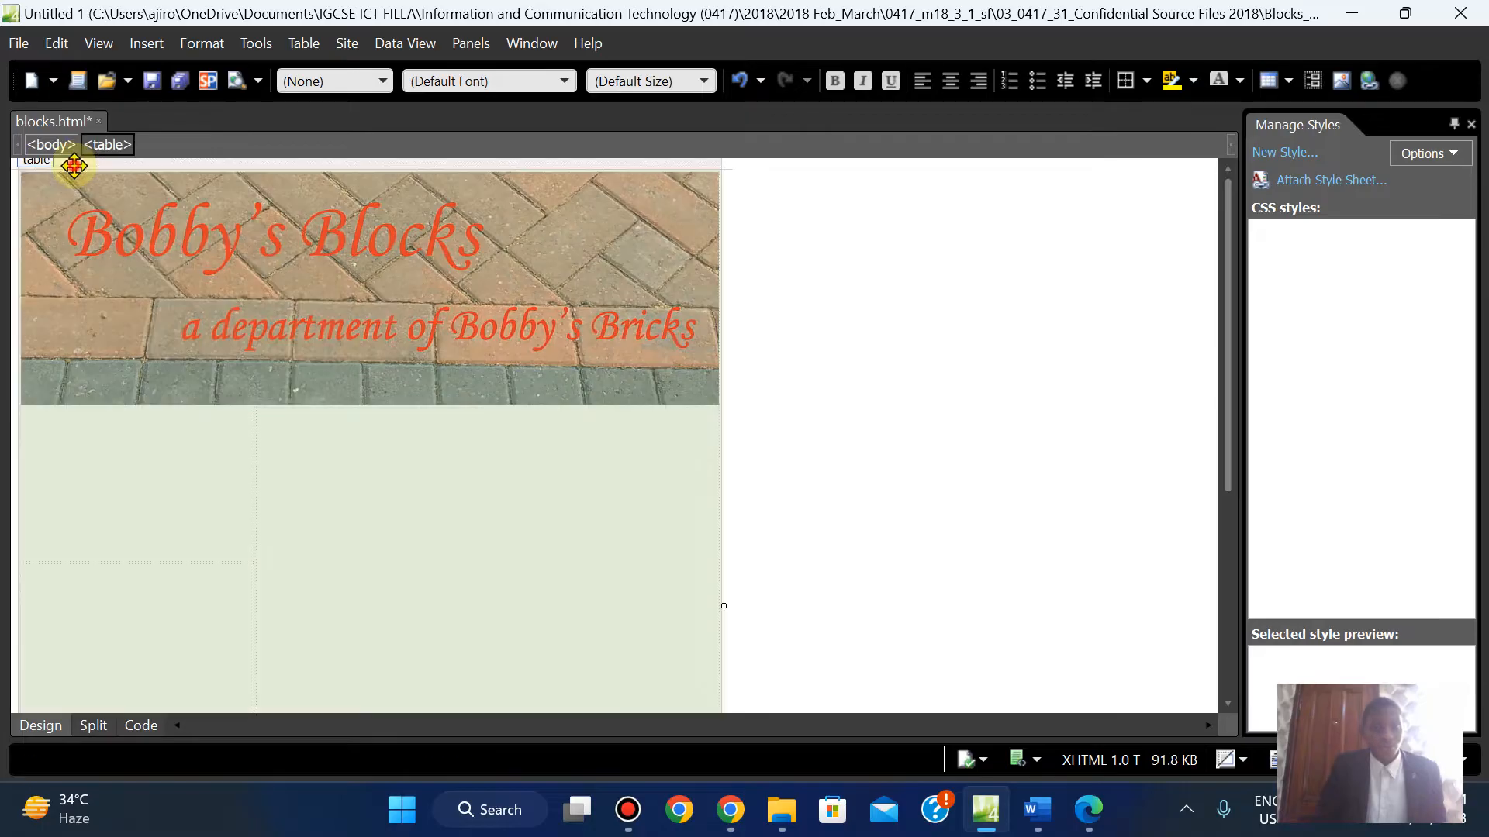
{"action": "left_click", "coordinate": [140, 724]}
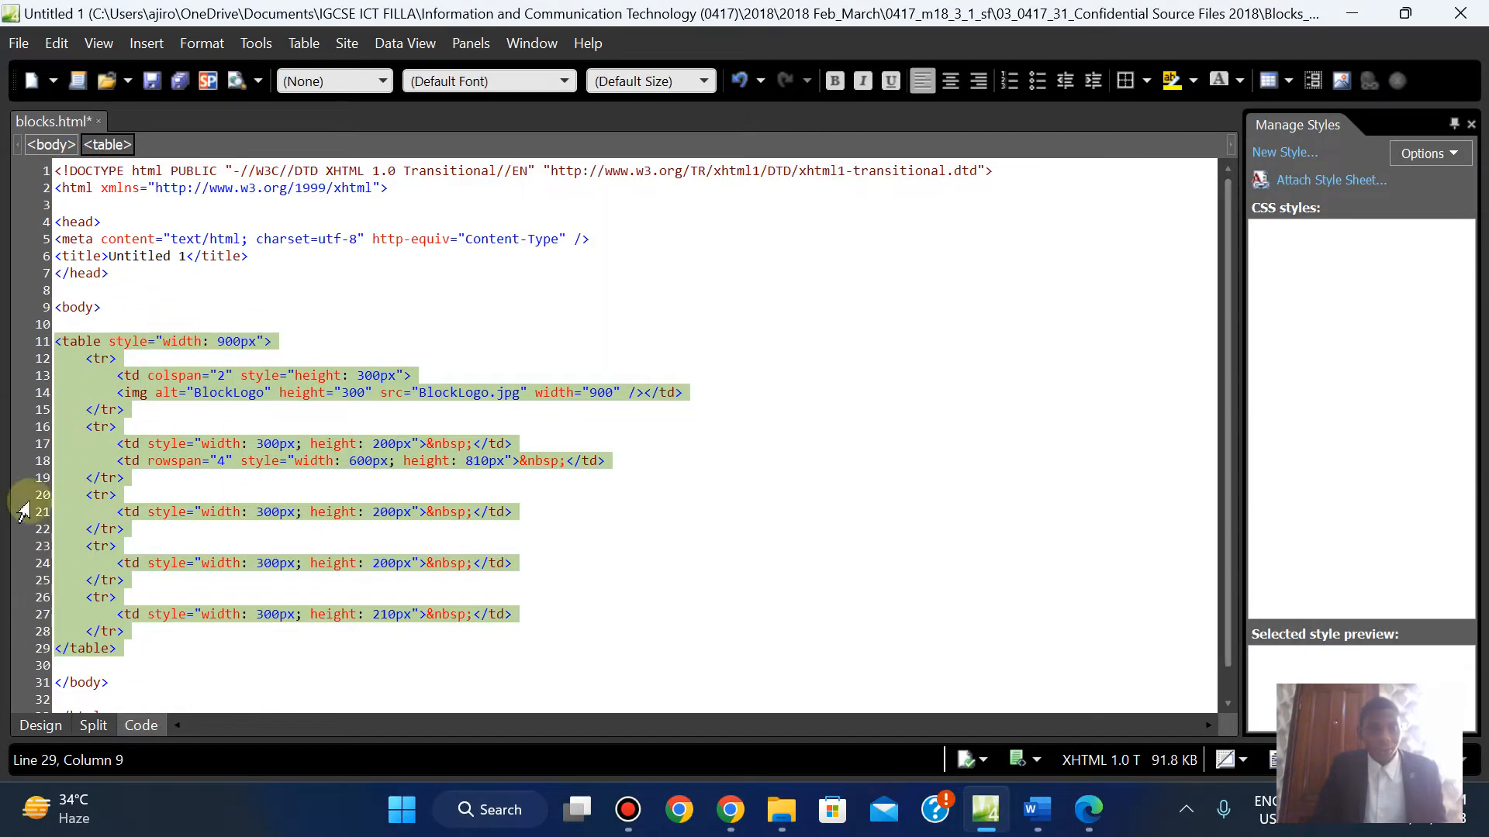
{"action": "left_click", "coordinate": [40, 723]}
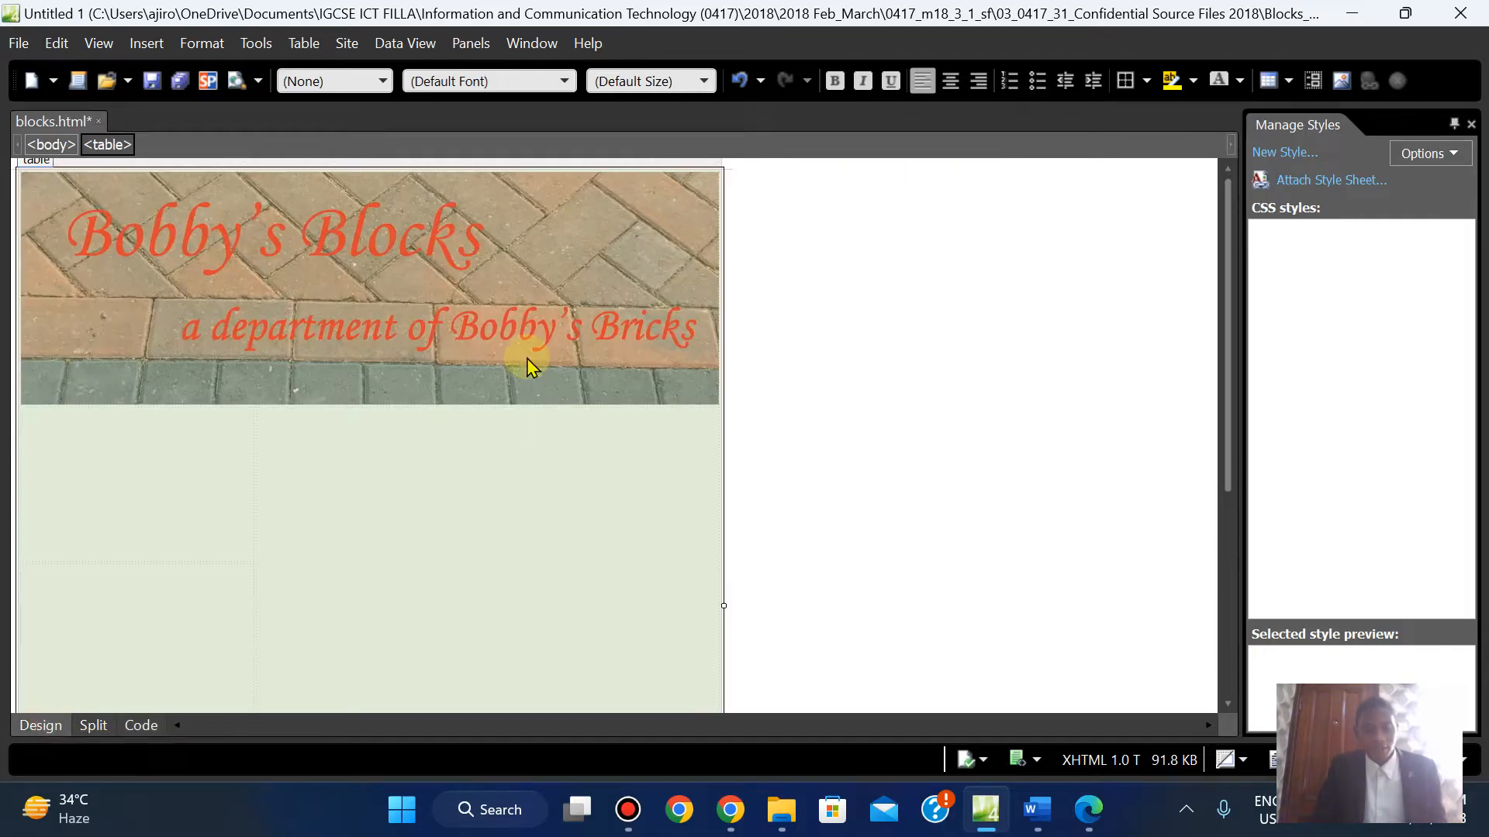
View cell F's markup, then bring questions 24 and 25 up in the question paper
{"action": "left_click", "coordinate": [473, 496]}
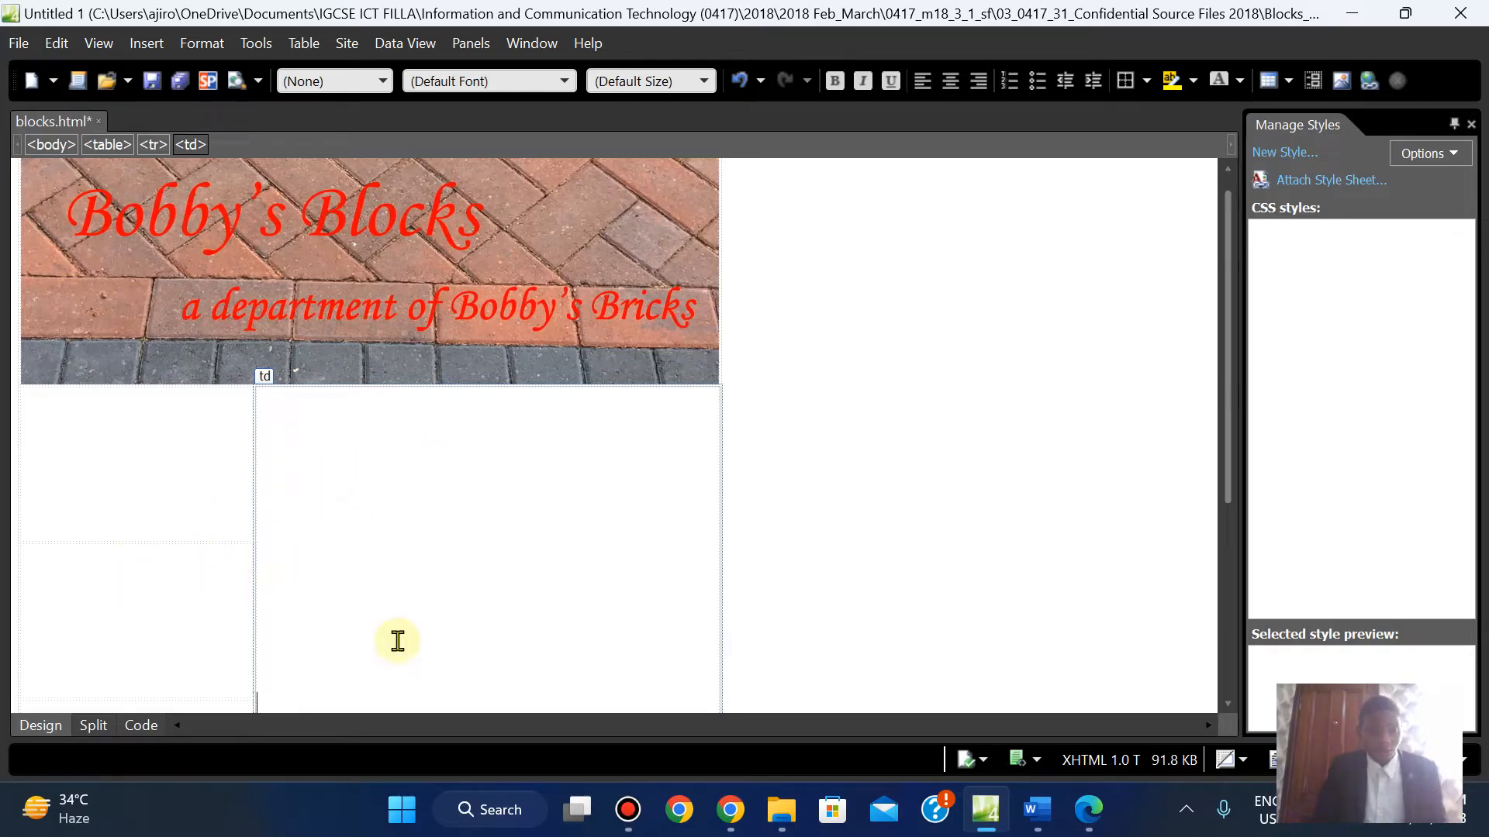
{"action": "left_click", "coordinate": [133, 725]}
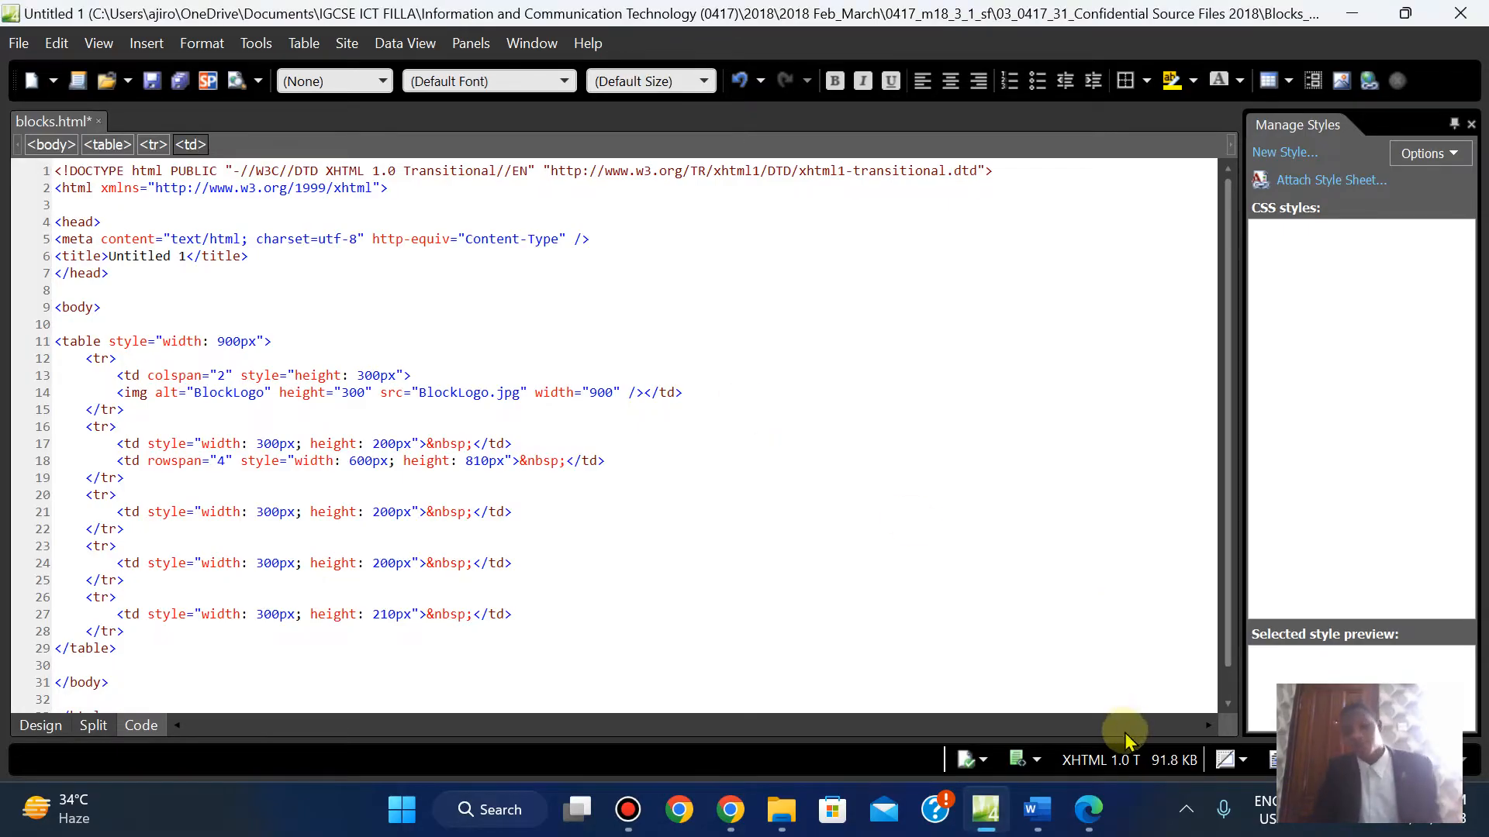
{"action": "left_click", "coordinate": [1098, 825]}
{"action": "key", "text": "Down"}
{"action": "key", "text": "Down"}
{"action": "key", "text": "Down"}
{"action": "key", "text": "Down"}
{"action": "key", "text": "Down"}
{"action": "key", "text": "Down"}
{"action": "key", "text": "Down"}
{"action": "key", "text": "Down"}
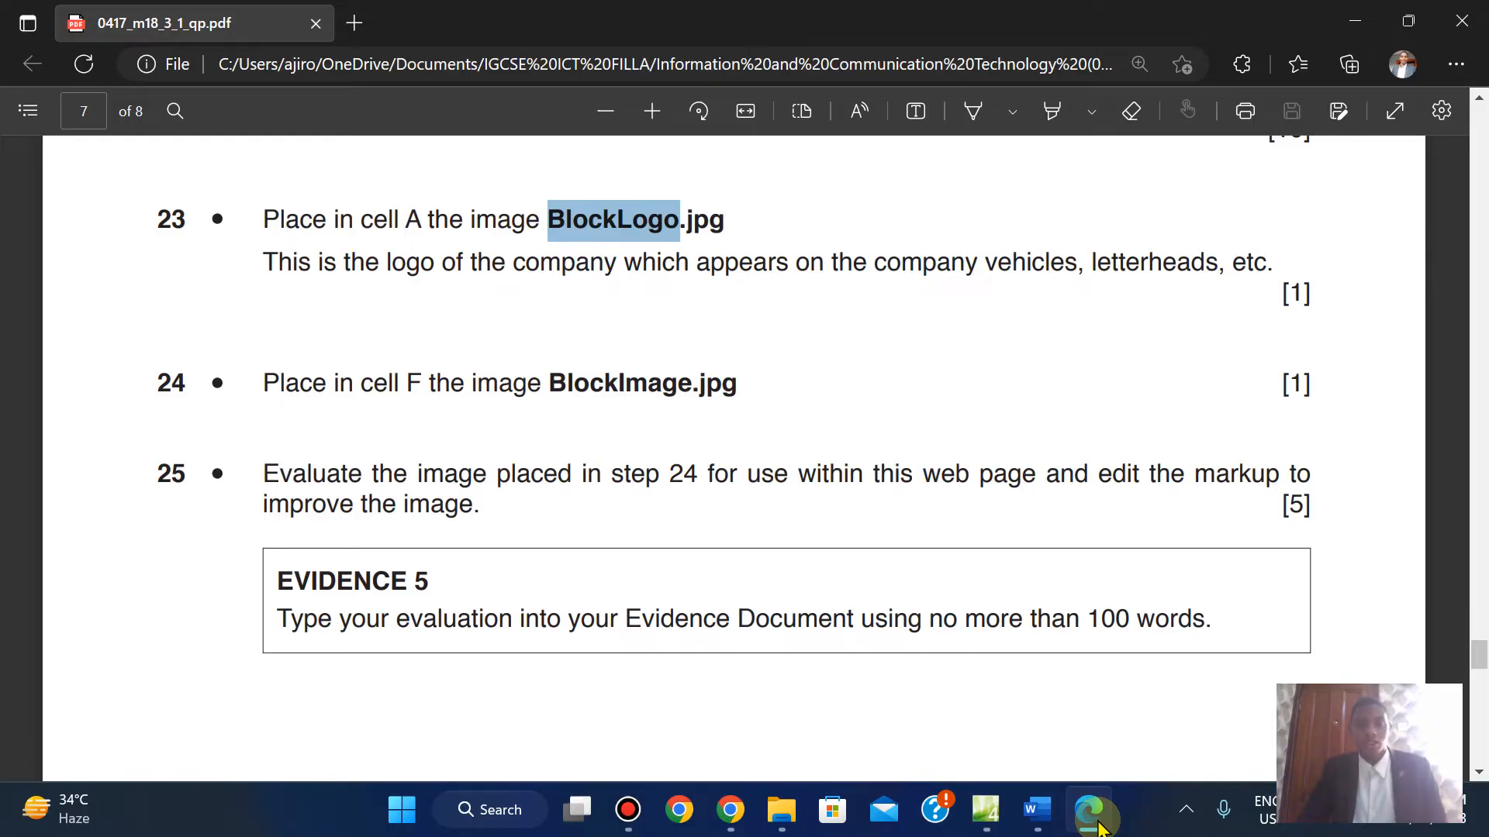
Select and copy the name 'BlockImage' from question 24 of the PDF
{"action": "left_click", "coordinate": [551, 375]}
{"action": "left_click_drag", "start_coordinate": [551, 383], "coordinate": [682, 388]}
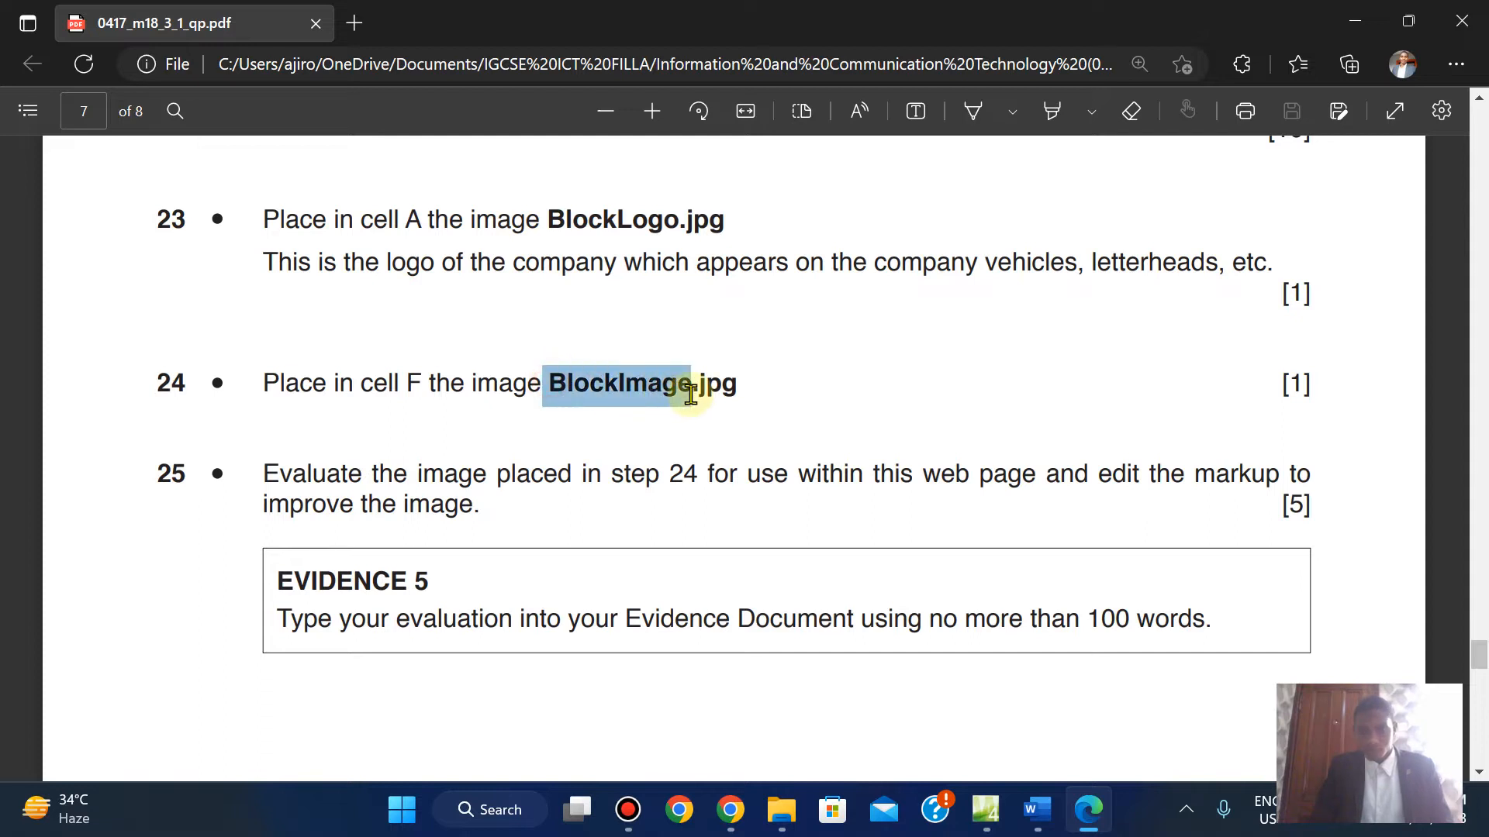
{"action": "left_click", "coordinate": [569, 397]}
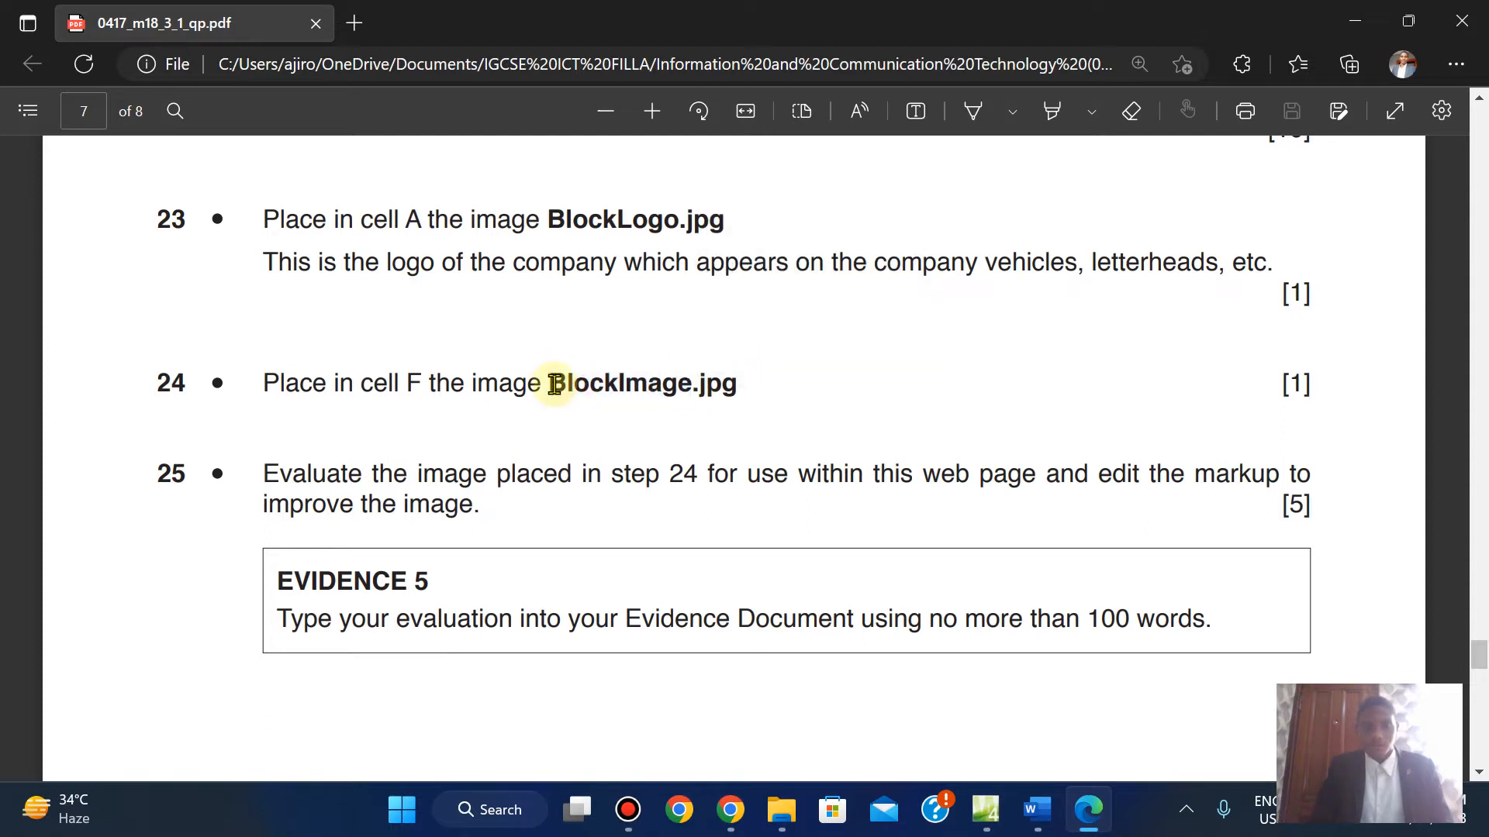
{"action": "double_click", "coordinate": [555, 382]}
{"action": "left_click", "coordinate": [594, 189]}
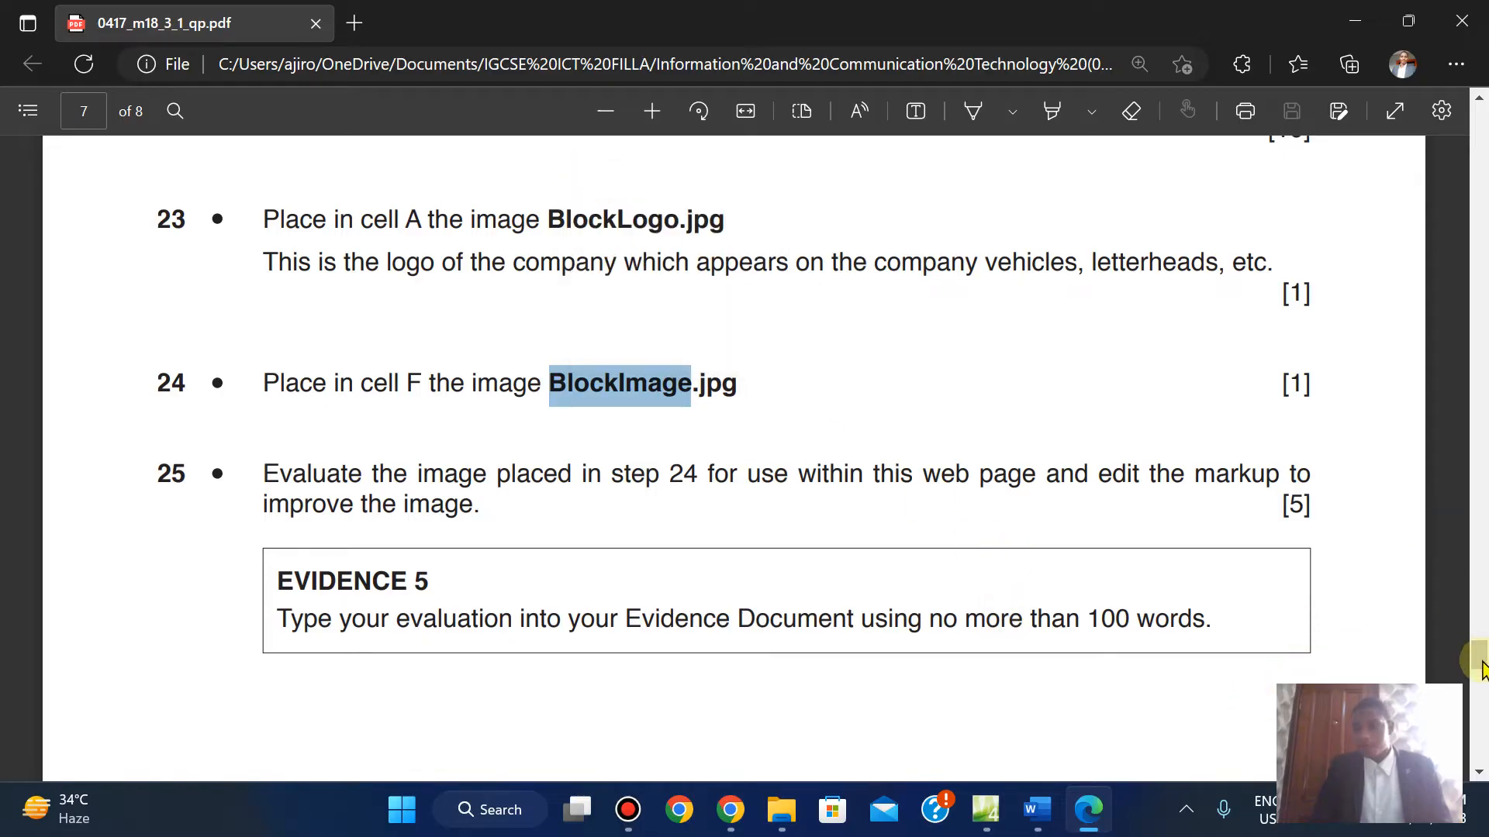
{"action": "mouse_move", "coordinate": [1481, 663]}
{"action": "left_mouse_down"}
{"action": "mouse_move", "coordinate": [1480, 632]}
{"action": "mouse_move", "coordinate": [1480, 670]}
{"action": "left_mouse_up"}
Return to blocks.html in Design view with the insertion point in tall cell F
{"action": "left_click", "coordinate": [986, 809]}
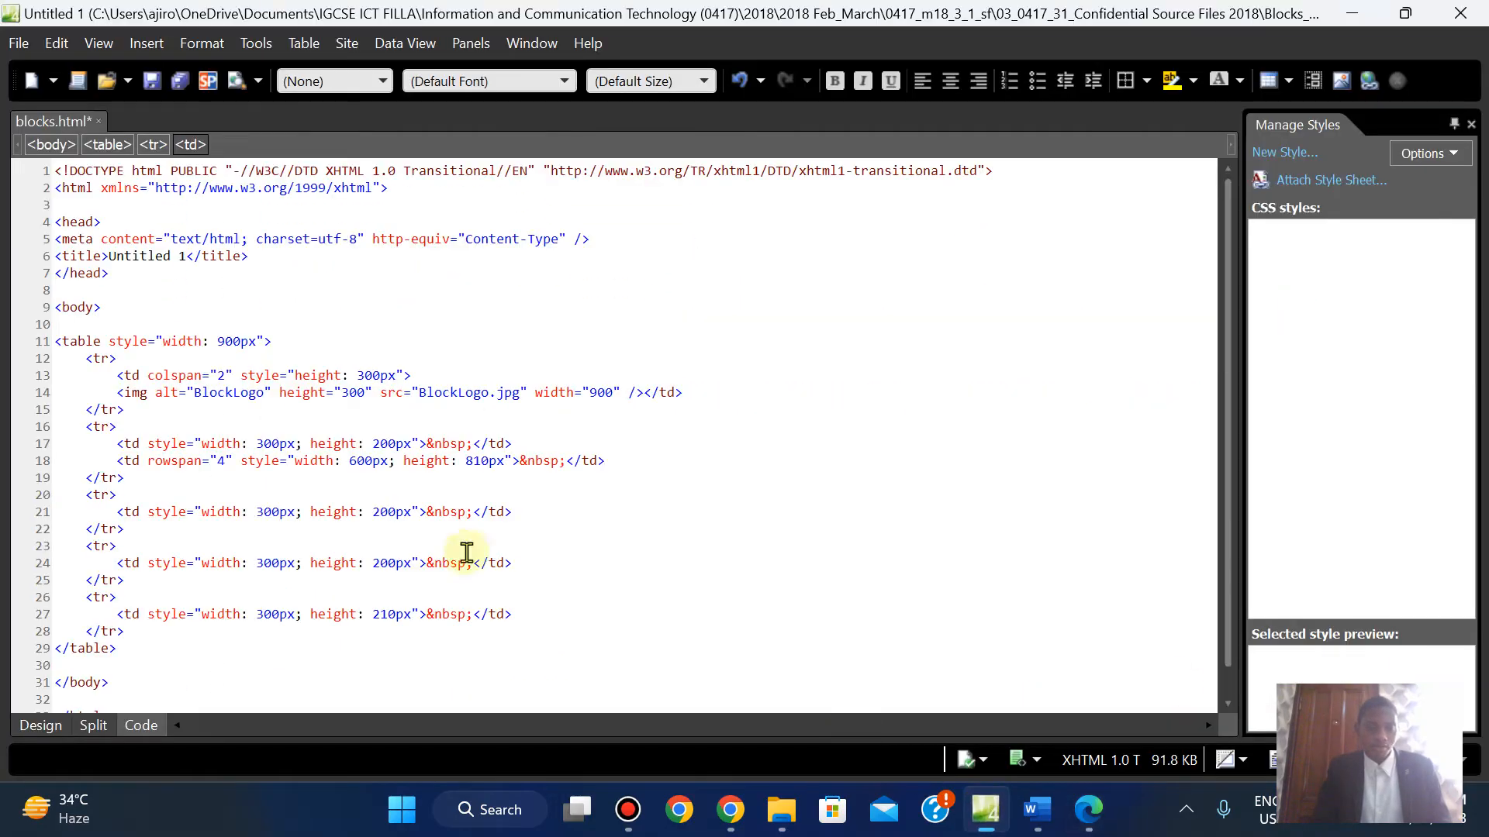
{"action": "left_click", "coordinate": [37, 725]}
{"action": "left_click", "coordinate": [368, 444]}
{"action": "right_click", "coordinate": [369, 445]}
{"action": "left_click", "coordinate": [317, 498]}
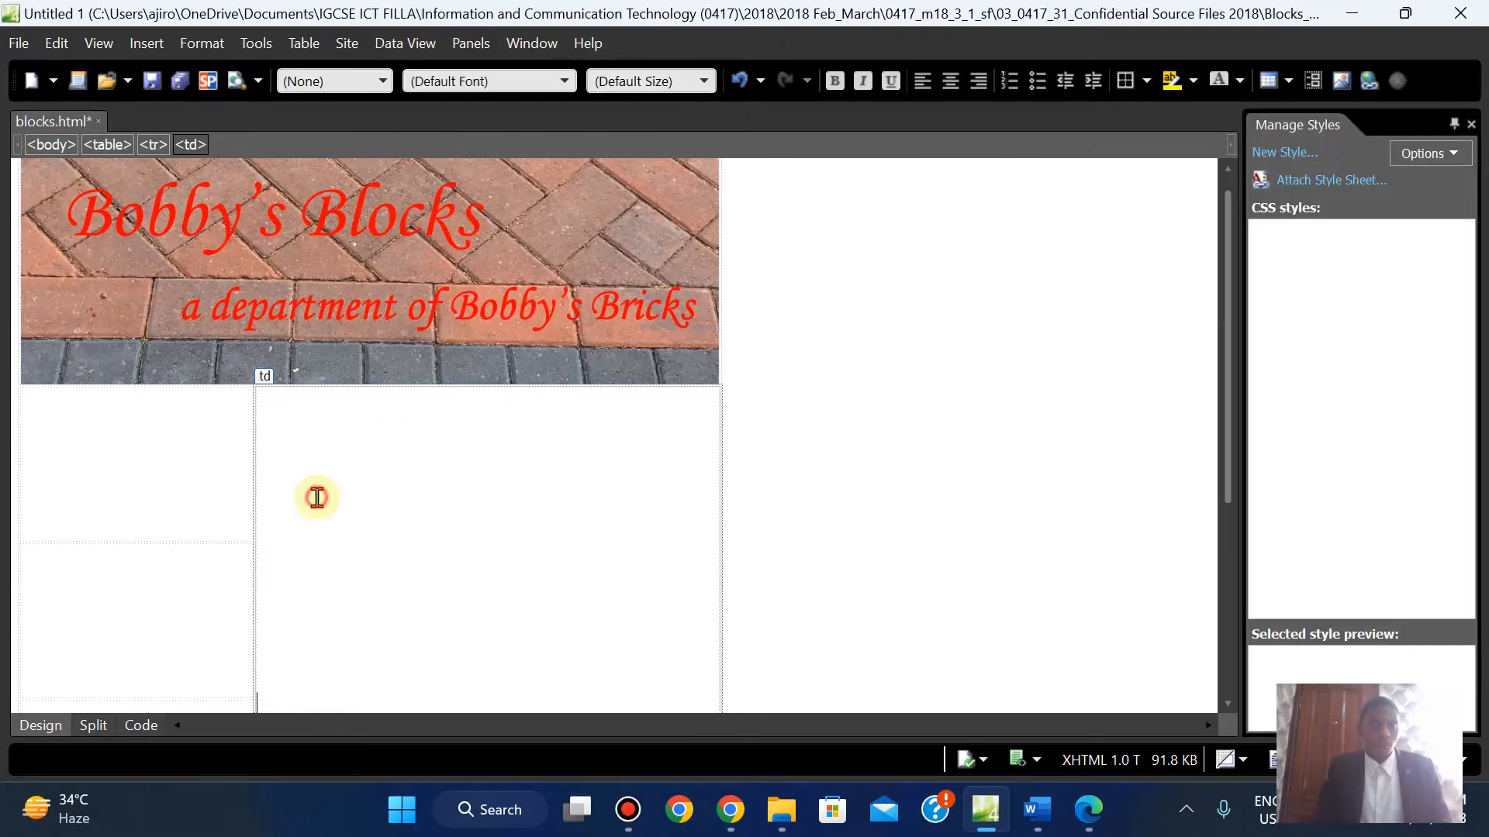
Insert BlockImage into cell F with 'BlockImage' pasted as its alternate text
{"action": "left_click", "coordinate": [147, 43]}
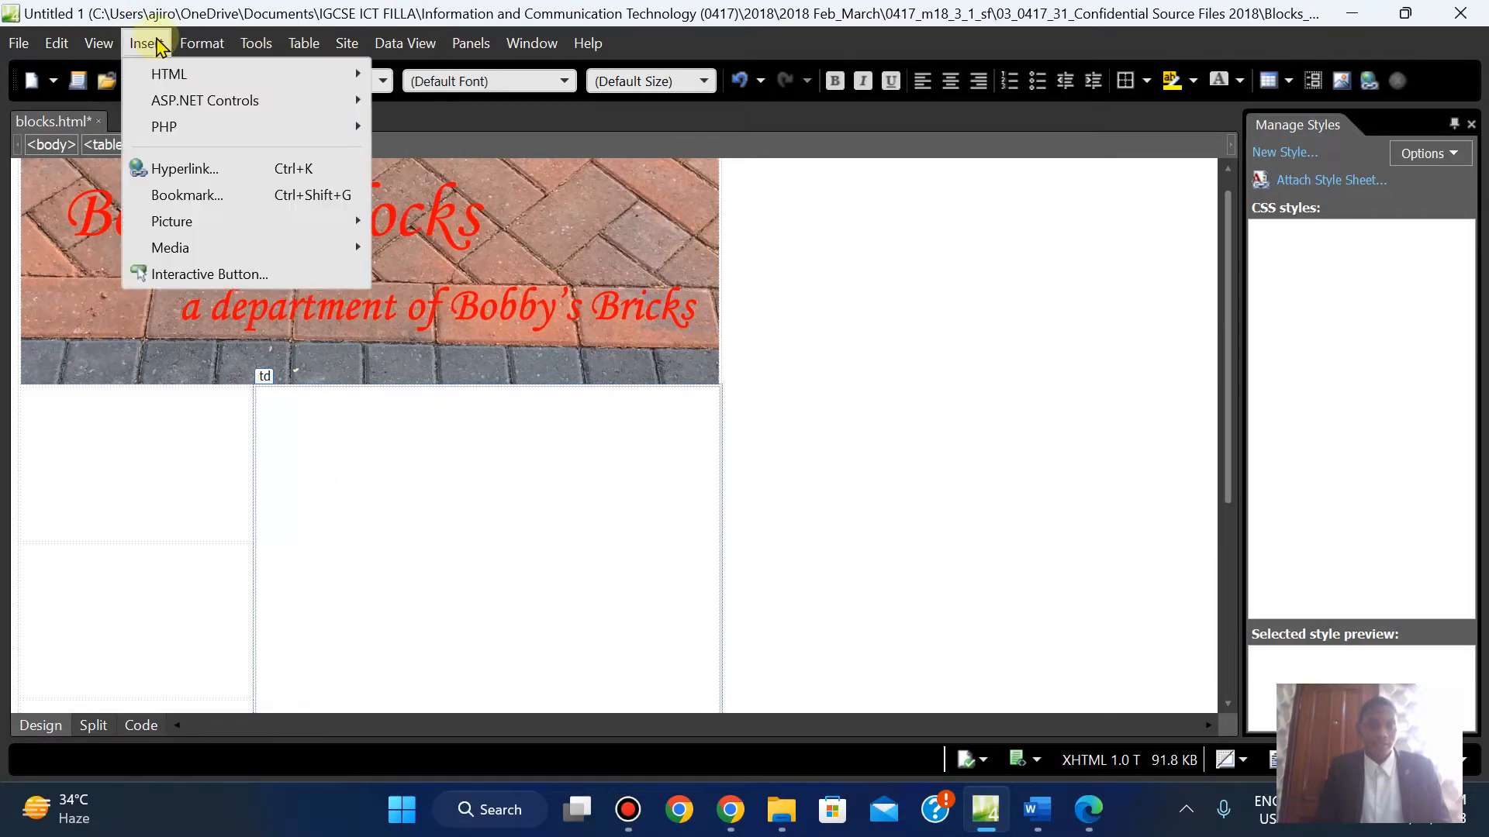
{"action": "mouse_move", "coordinate": [187, 223]}
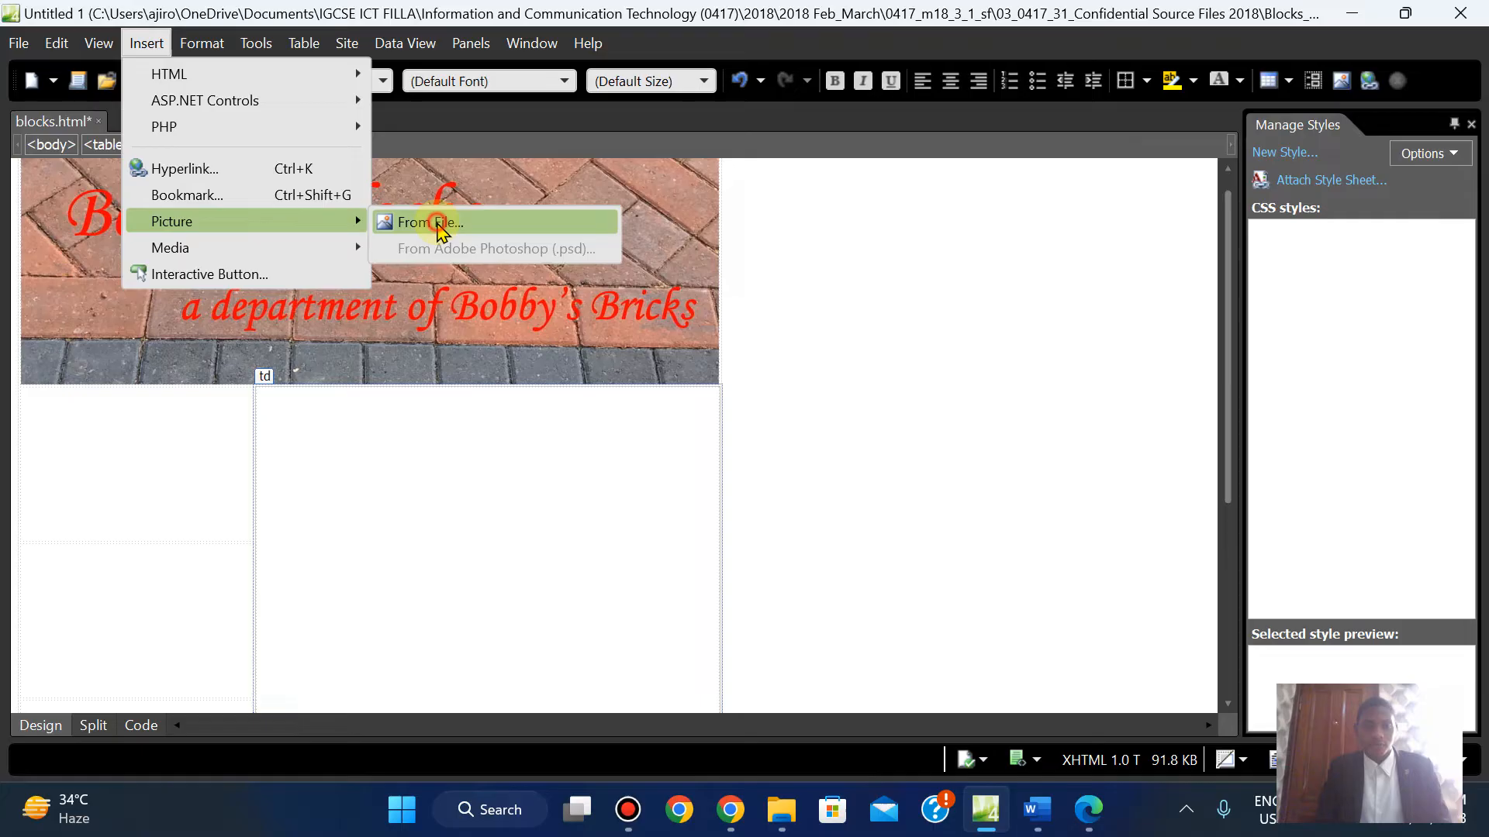
{"action": "left_click", "coordinate": [436, 224]}
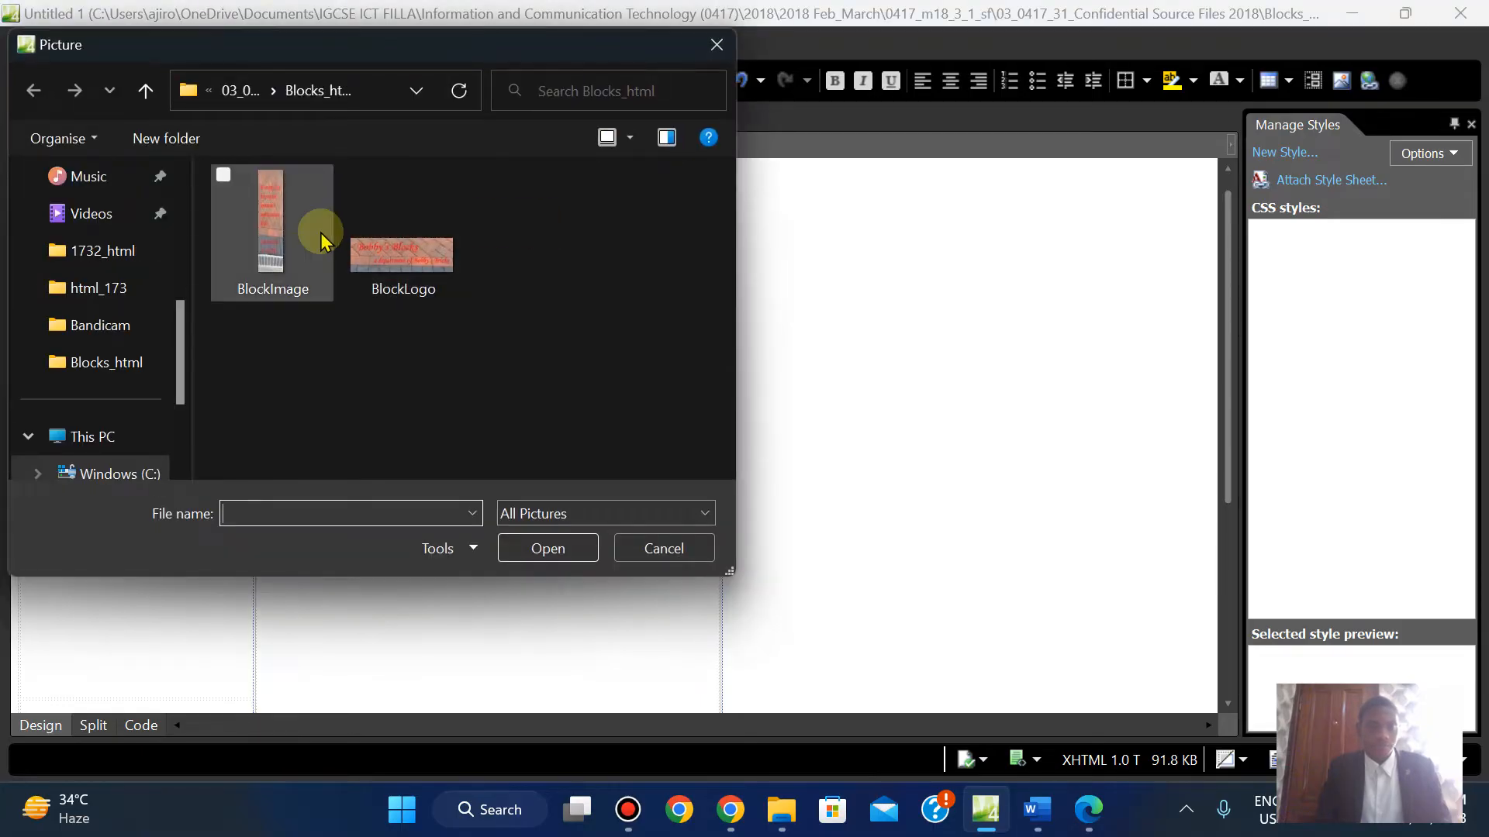
{"action": "left_click", "coordinate": [320, 236]}
{"action": "left_click", "coordinate": [548, 548]}
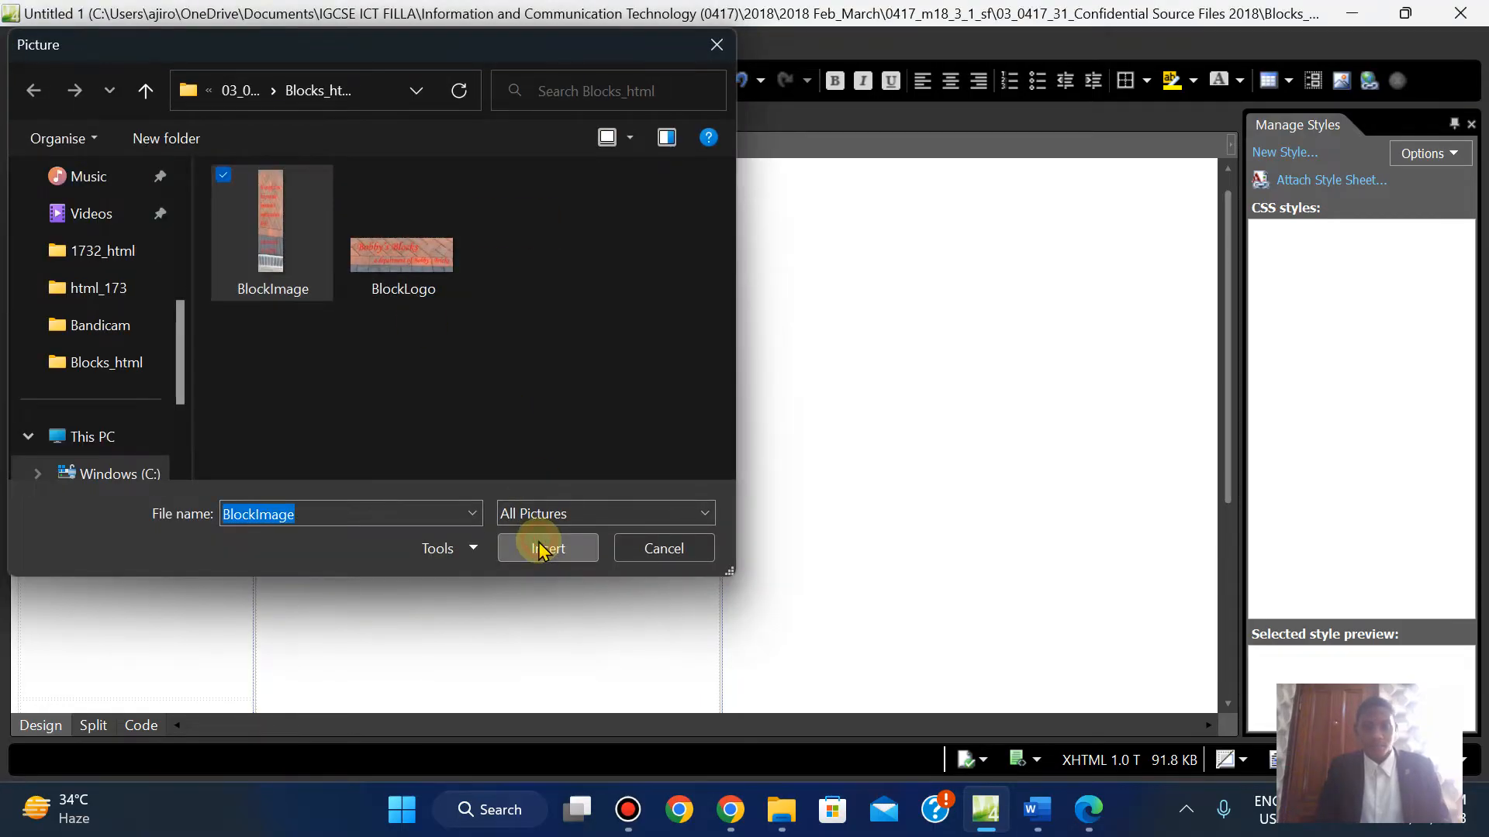
{"action": "key", "text": "ctrl+v"}
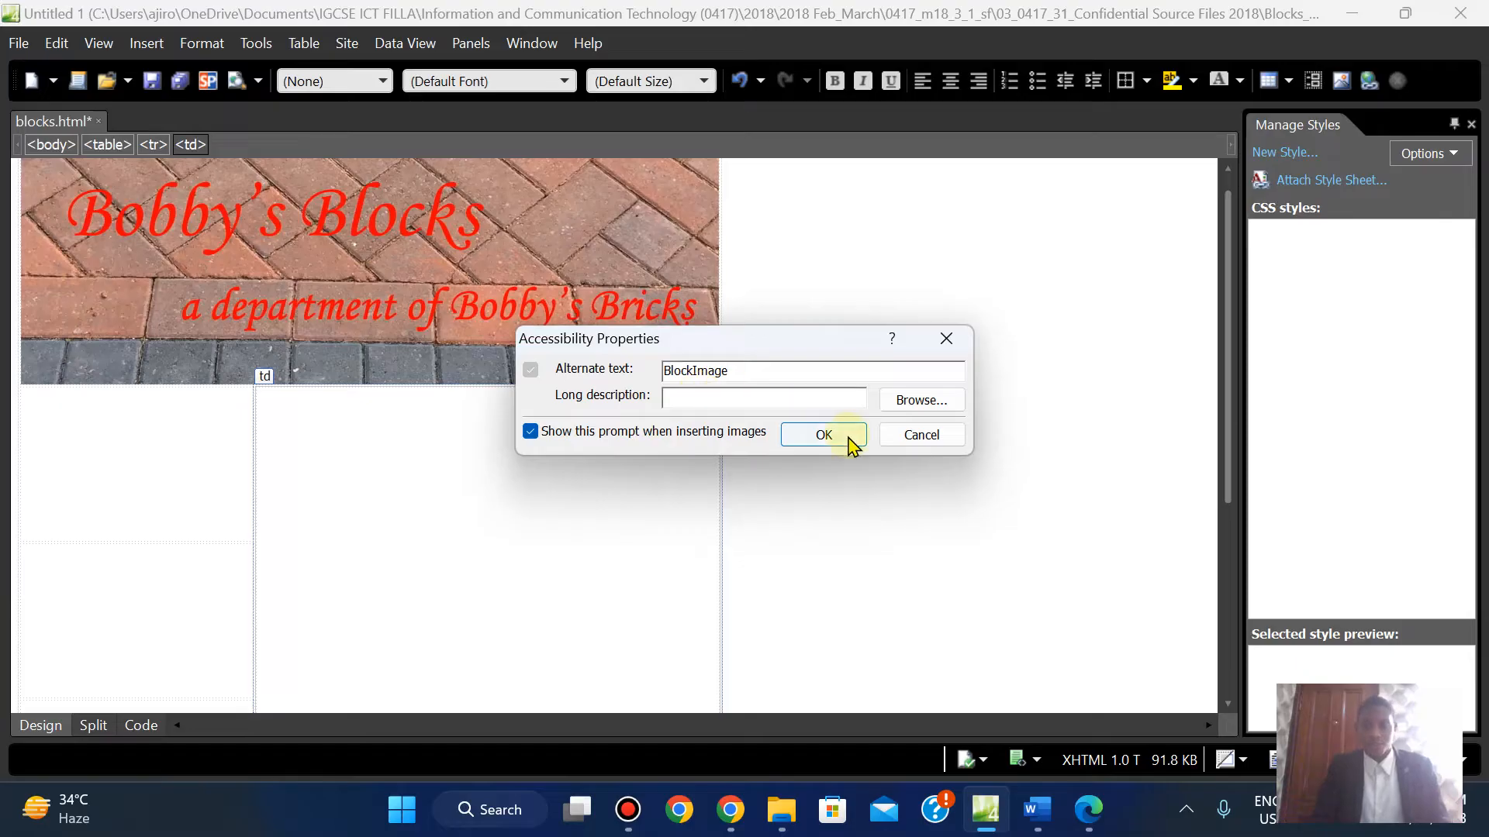
{"action": "left_click", "coordinate": [851, 442]}
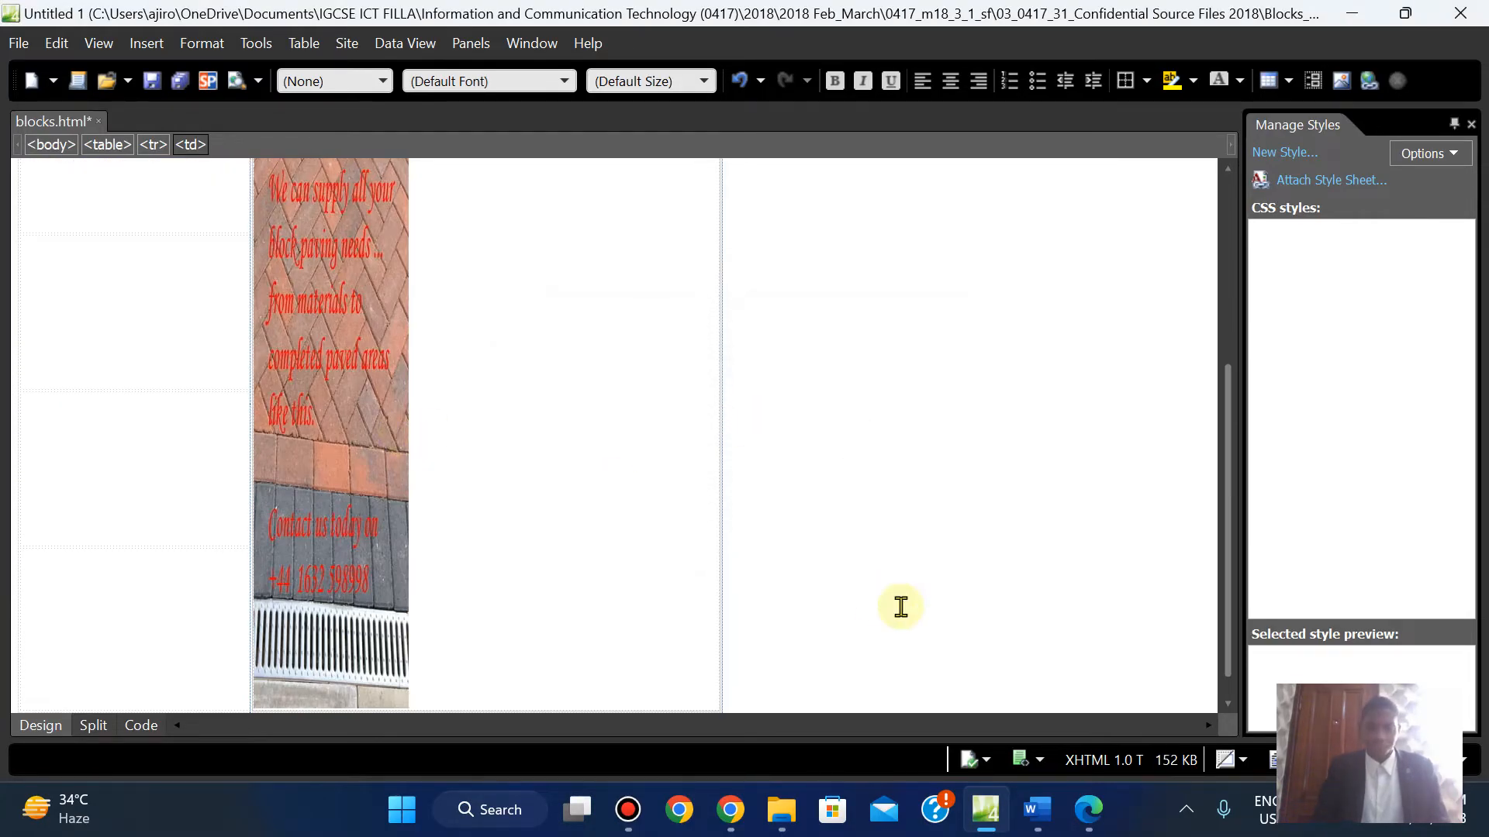
{"action": "left_click", "coordinate": [1087, 812]}
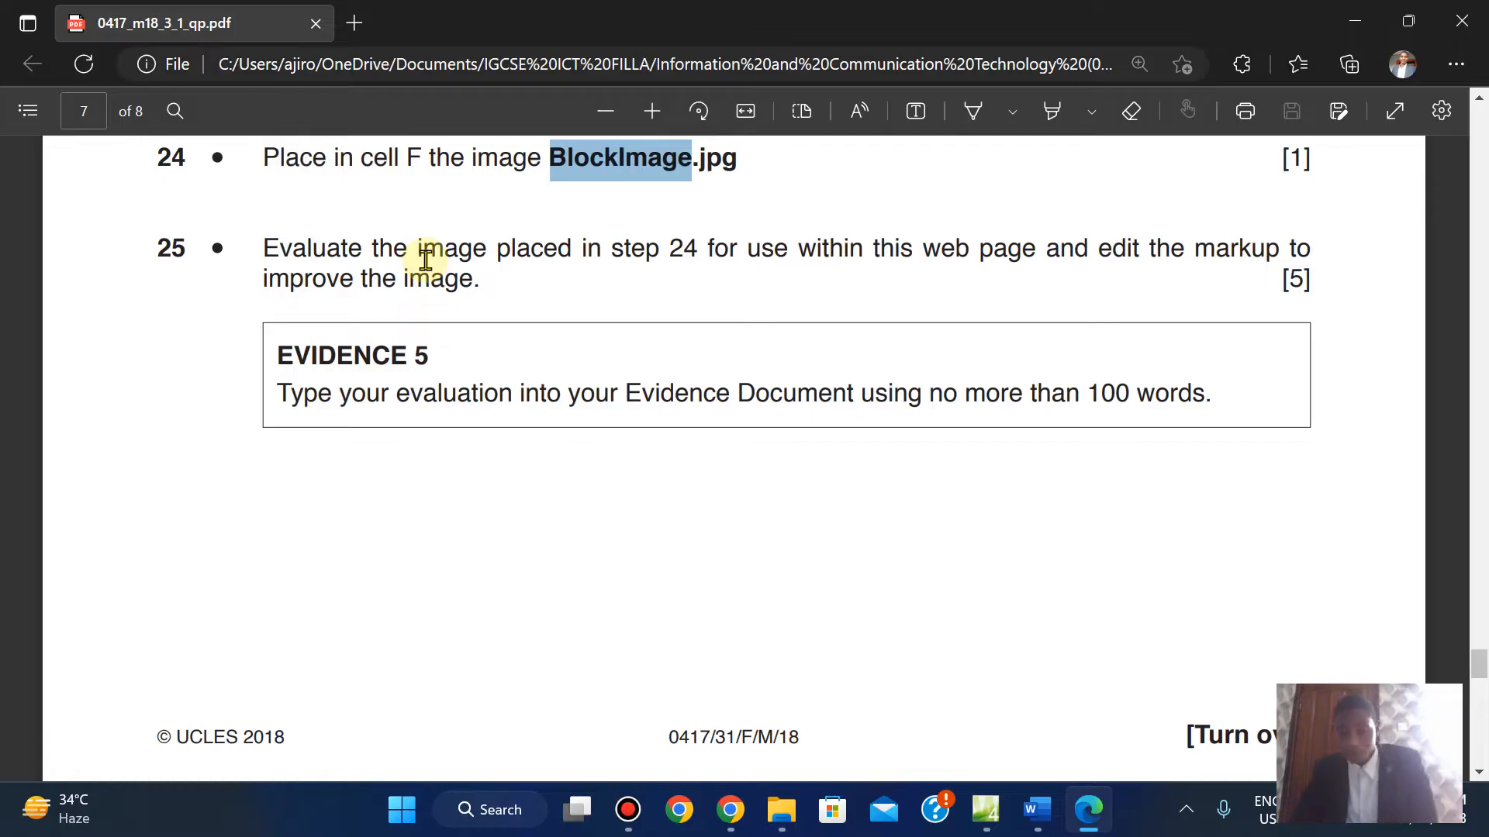
Read question 25's evaluation task, then bring up the Word evidence document
{"action": "scroll", "coordinate": [426, 259], "scroll_direction": "down", "scroll_amount": 6}
{"action": "scroll", "coordinate": [426, 259], "scroll_direction": "up", "scroll_amount": 6}
{"action": "scroll", "coordinate": [425, 260], "scroll_direction": "up", "scroll_amount": 1}
{"action": "scroll", "coordinate": [426, 260], "scroll_direction": "down", "scroll_amount": 1}
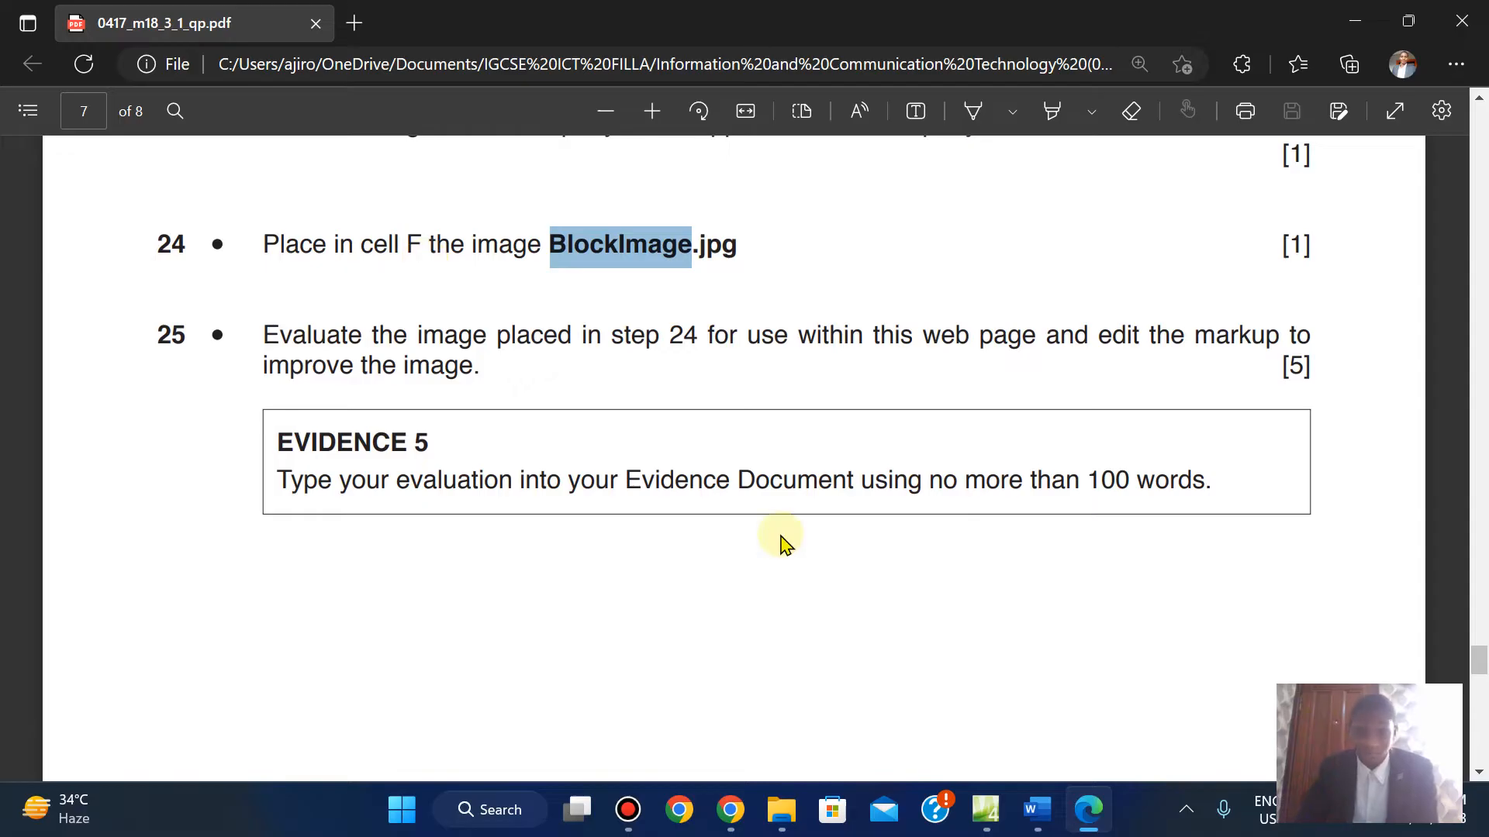
{"action": "left_click", "coordinate": [1027, 811]}
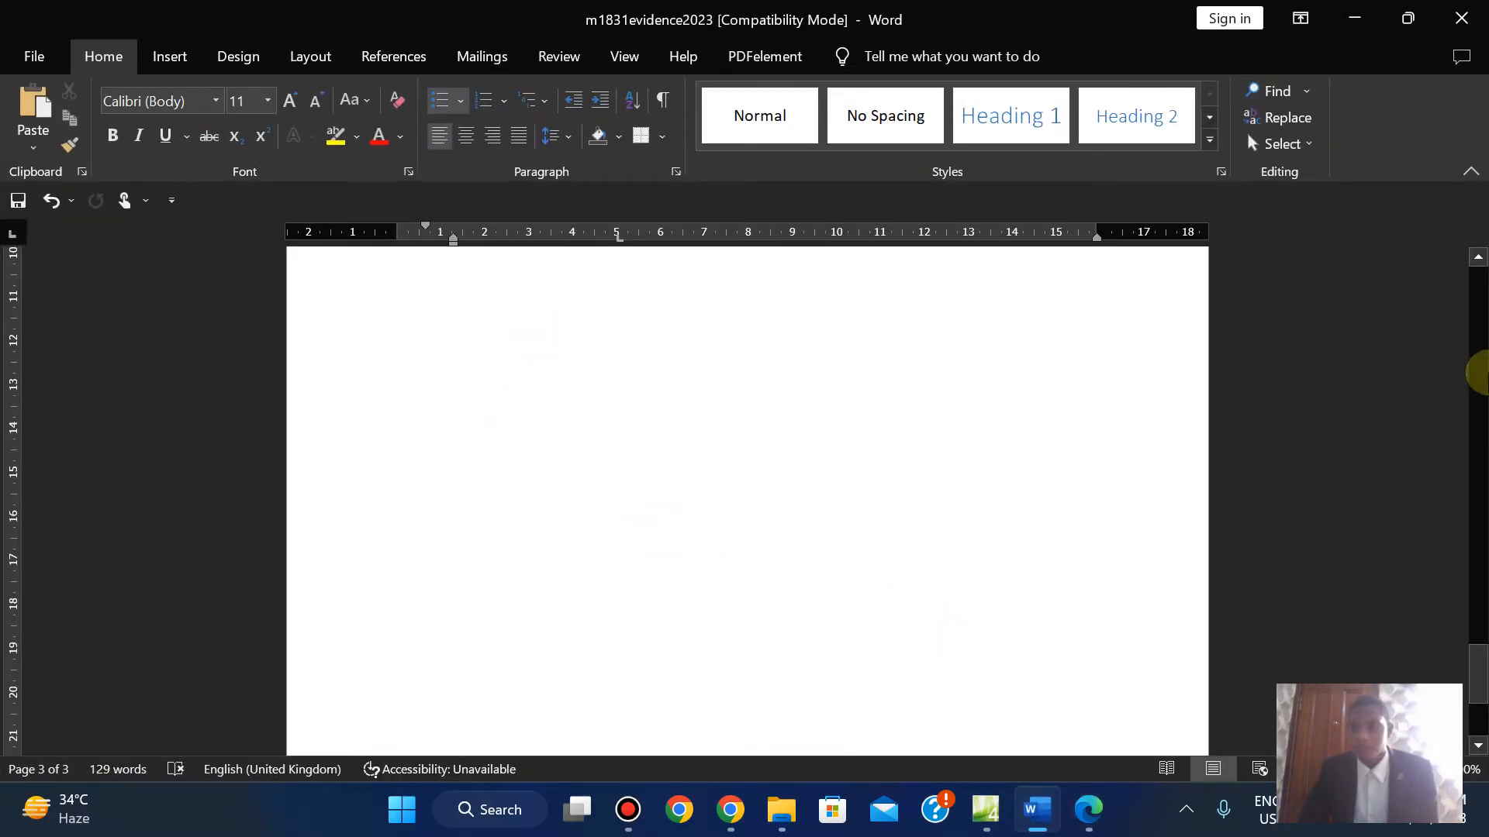
Scroll Word to the Evidence 5 points and check them against question 25
{"action": "left_click_drag", "start_coordinate": [1466, 695], "coordinate": [1450, 588]}
{"action": "left_click", "coordinate": [1088, 806]}
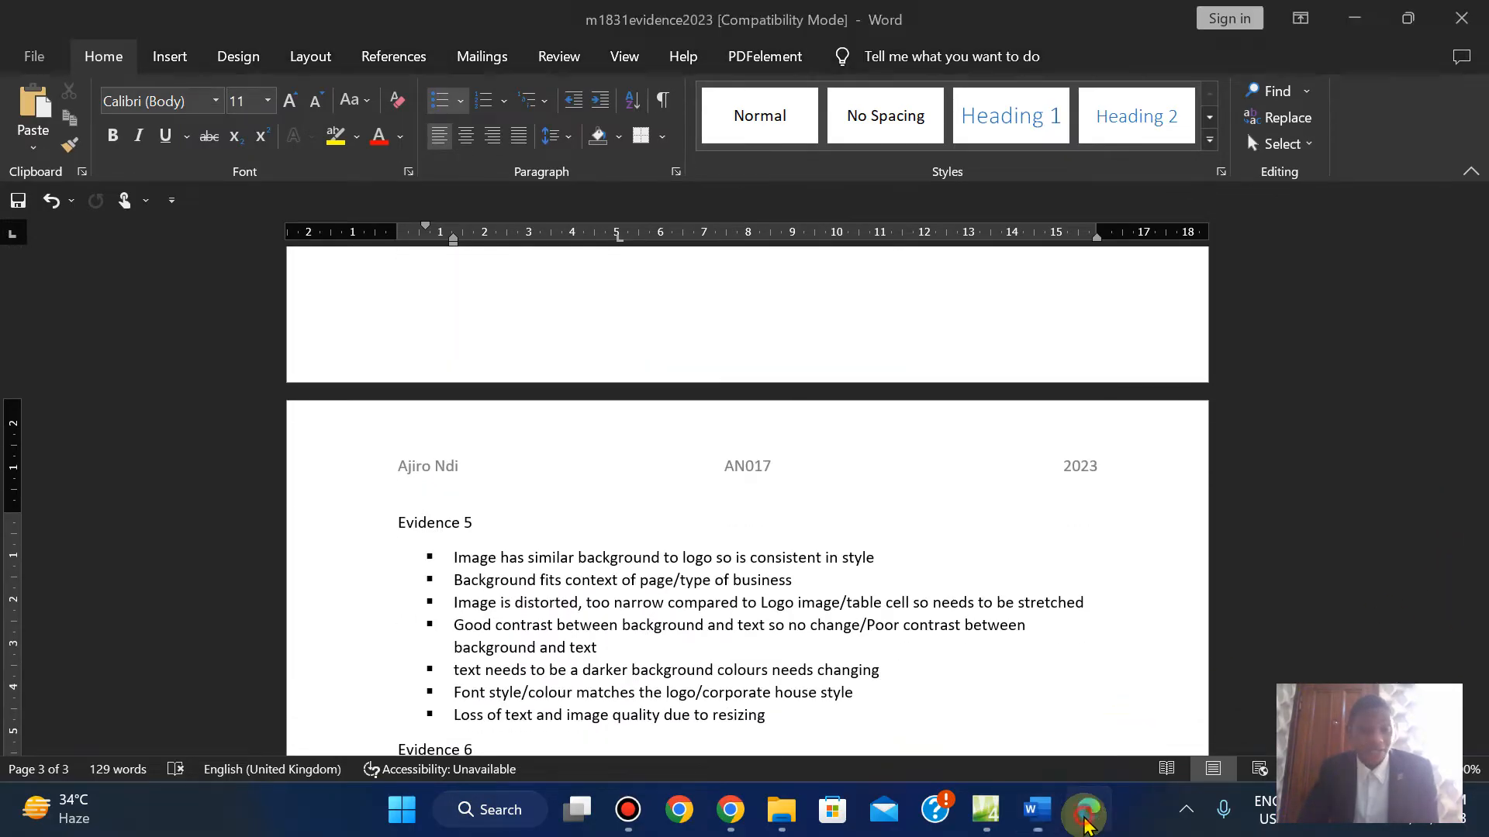
{"action": "left_click", "coordinate": [1085, 820]}
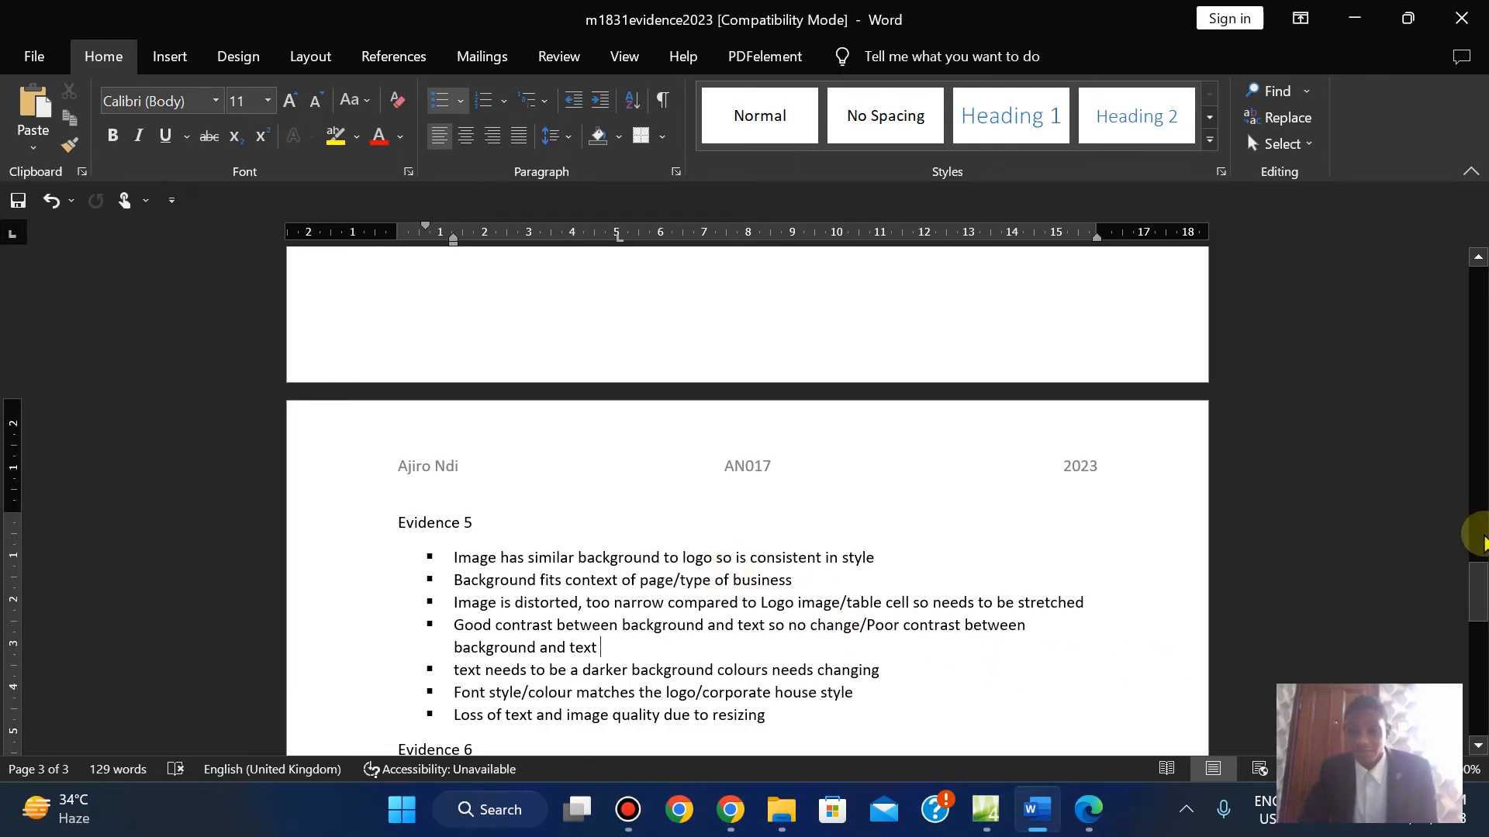
{"action": "left_click_drag", "start_coordinate": [1481, 583], "coordinate": [1481, 590]}
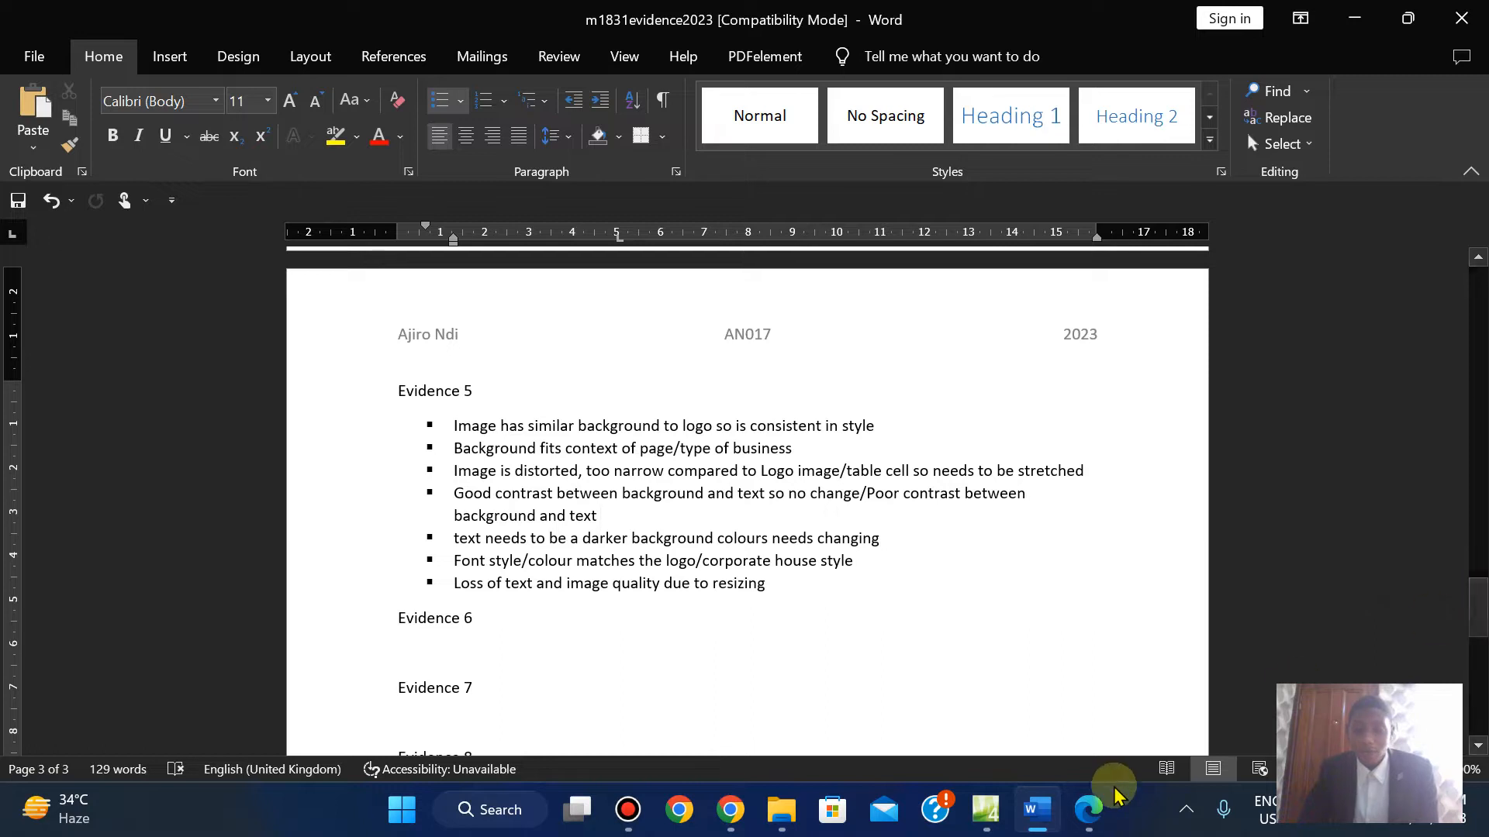
{"action": "left_click", "coordinate": [1088, 809]}
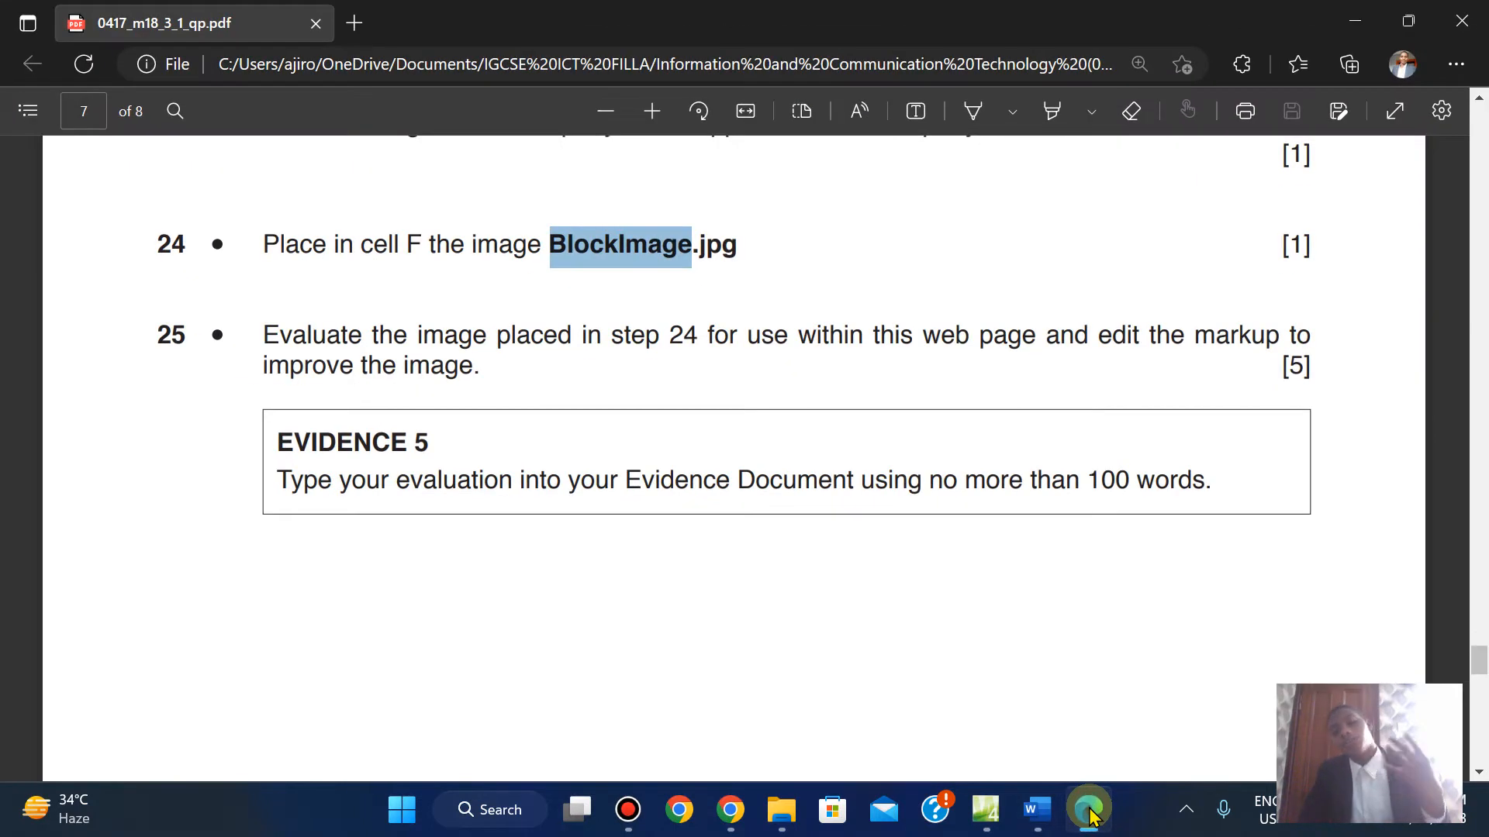
Compare the Word evaluation with the exam paper, then go back to blocks.html in Expression Web
{"action": "left_click", "coordinate": [1089, 810]}
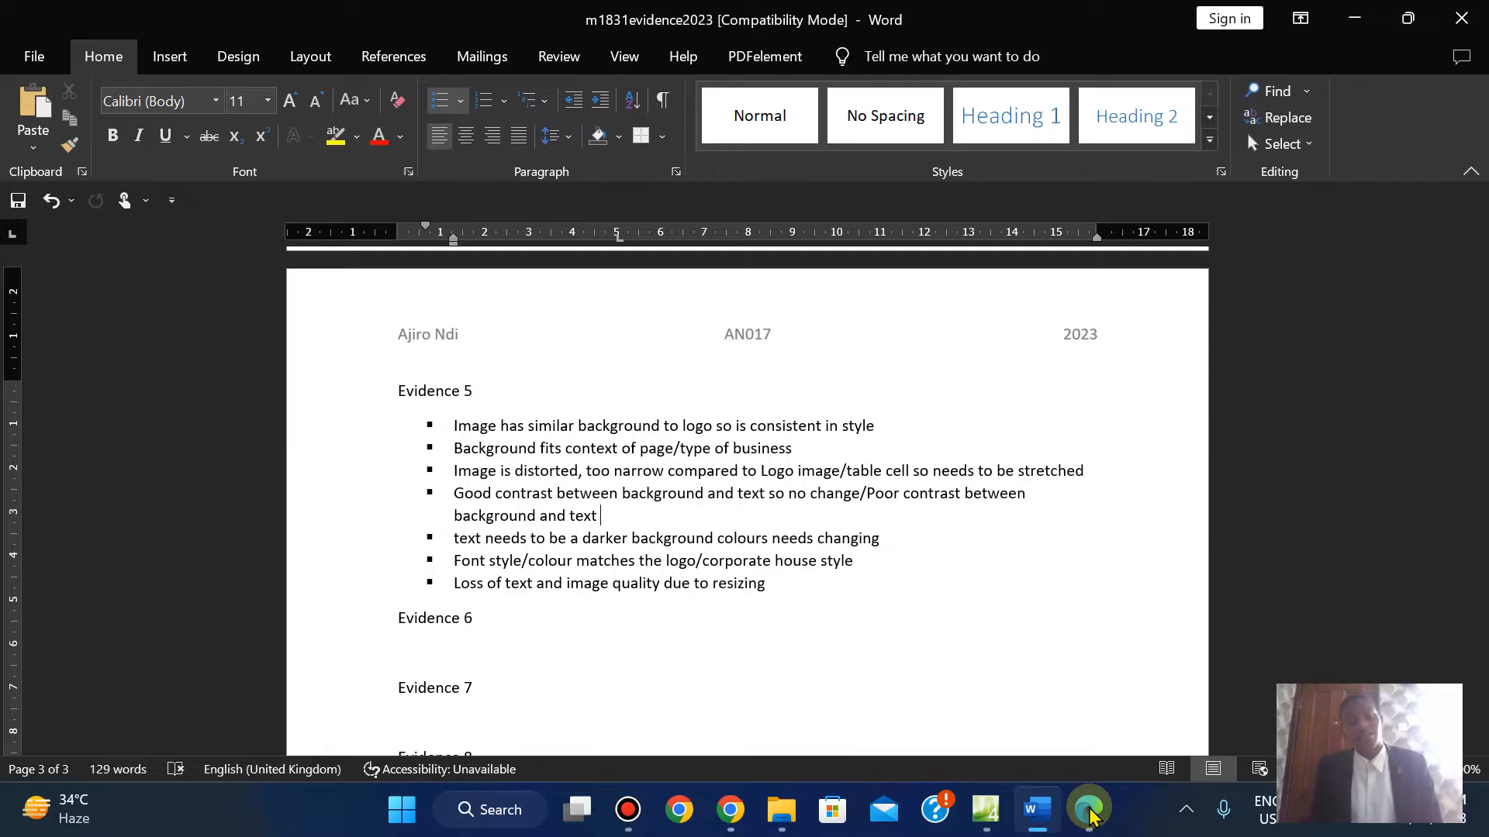
{"action": "left_click", "coordinate": [1089, 810]}
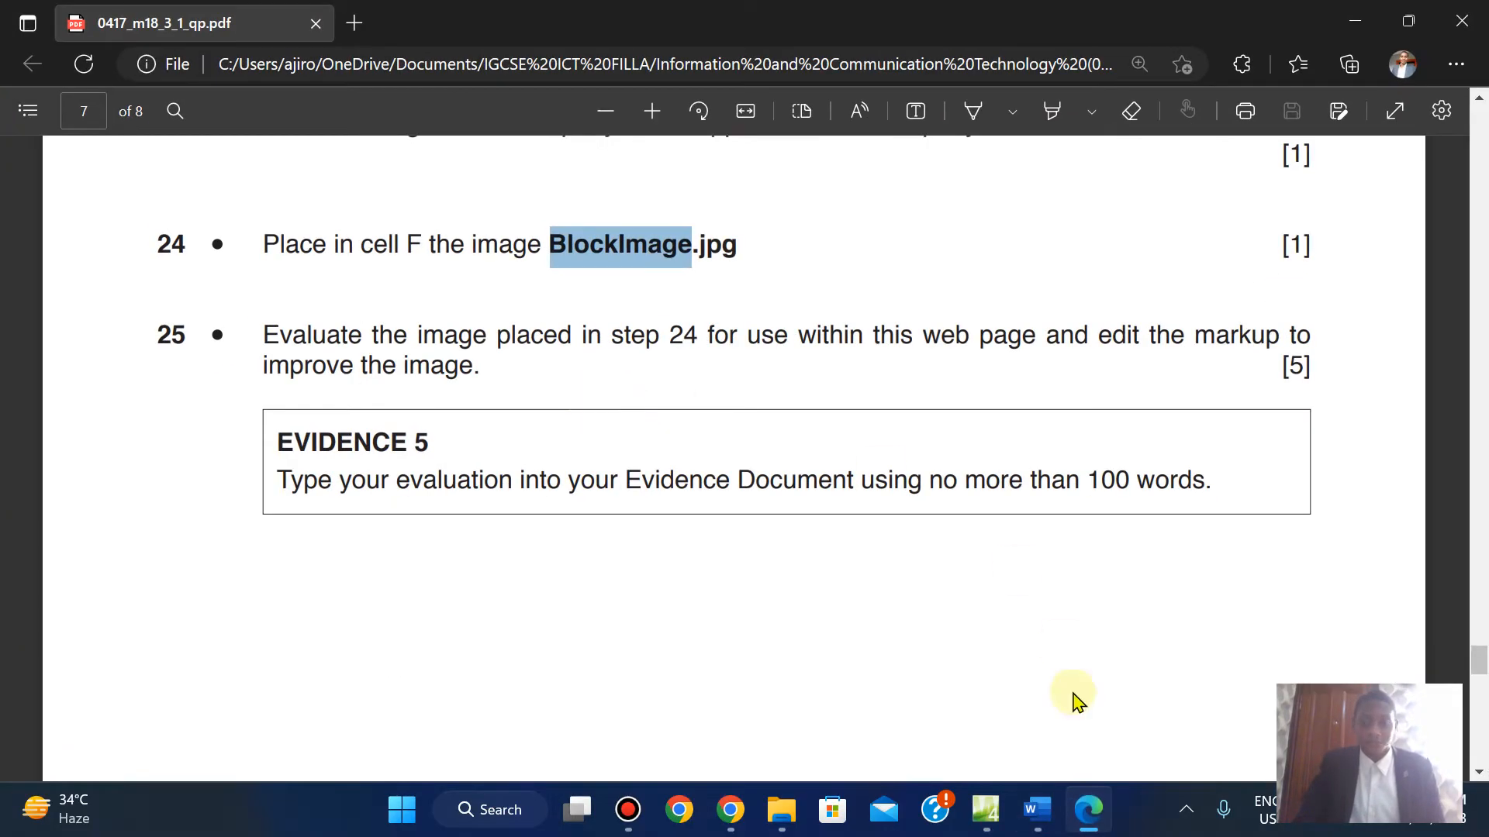
{"action": "left_click", "coordinate": [999, 817]}
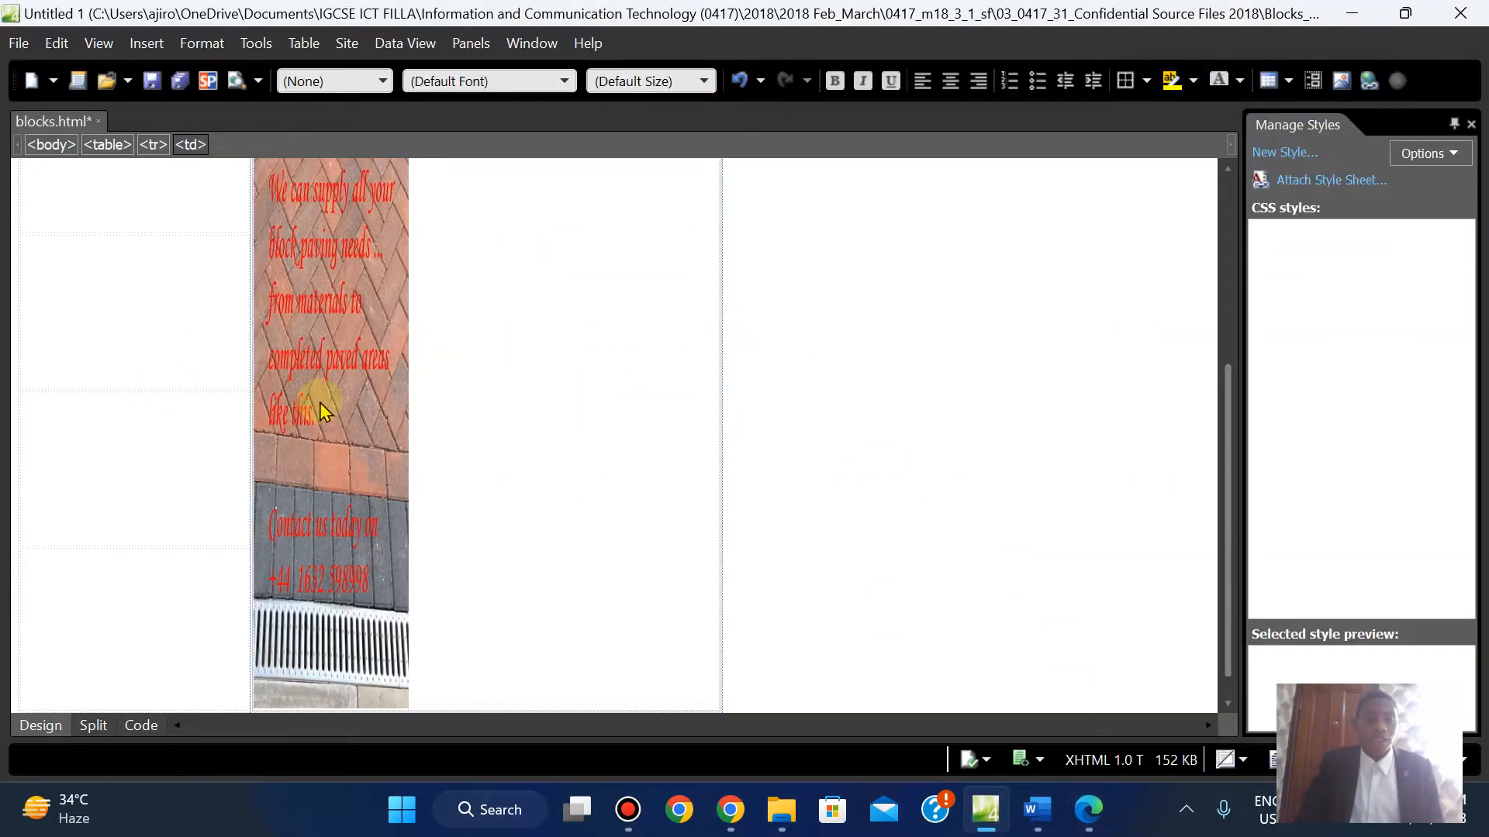
Open cell F's cell properties and close them without changes
{"action": "right_click", "coordinate": [482, 389]}
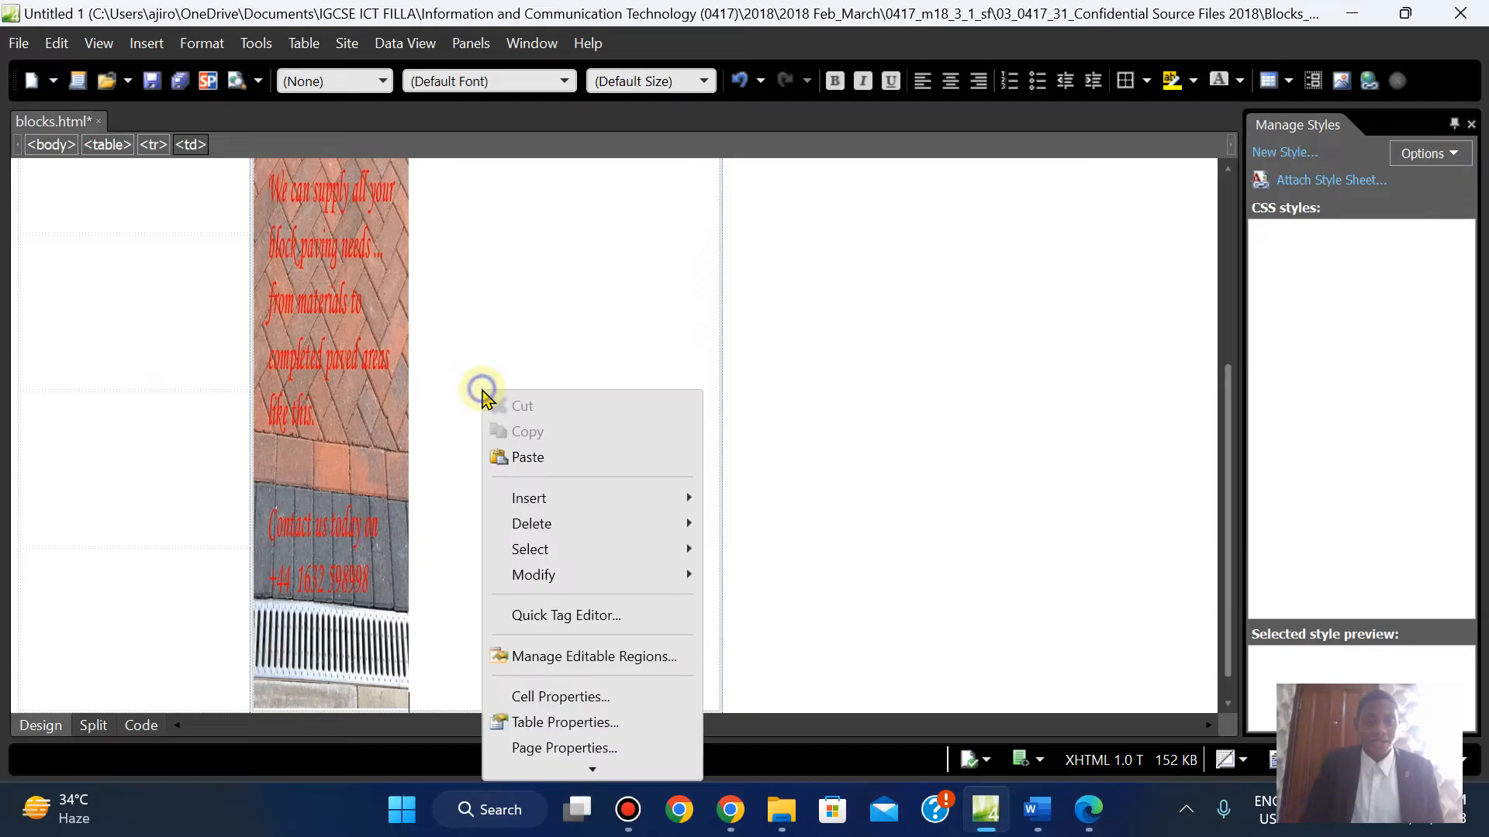
{"action": "left_click", "coordinate": [570, 700]}
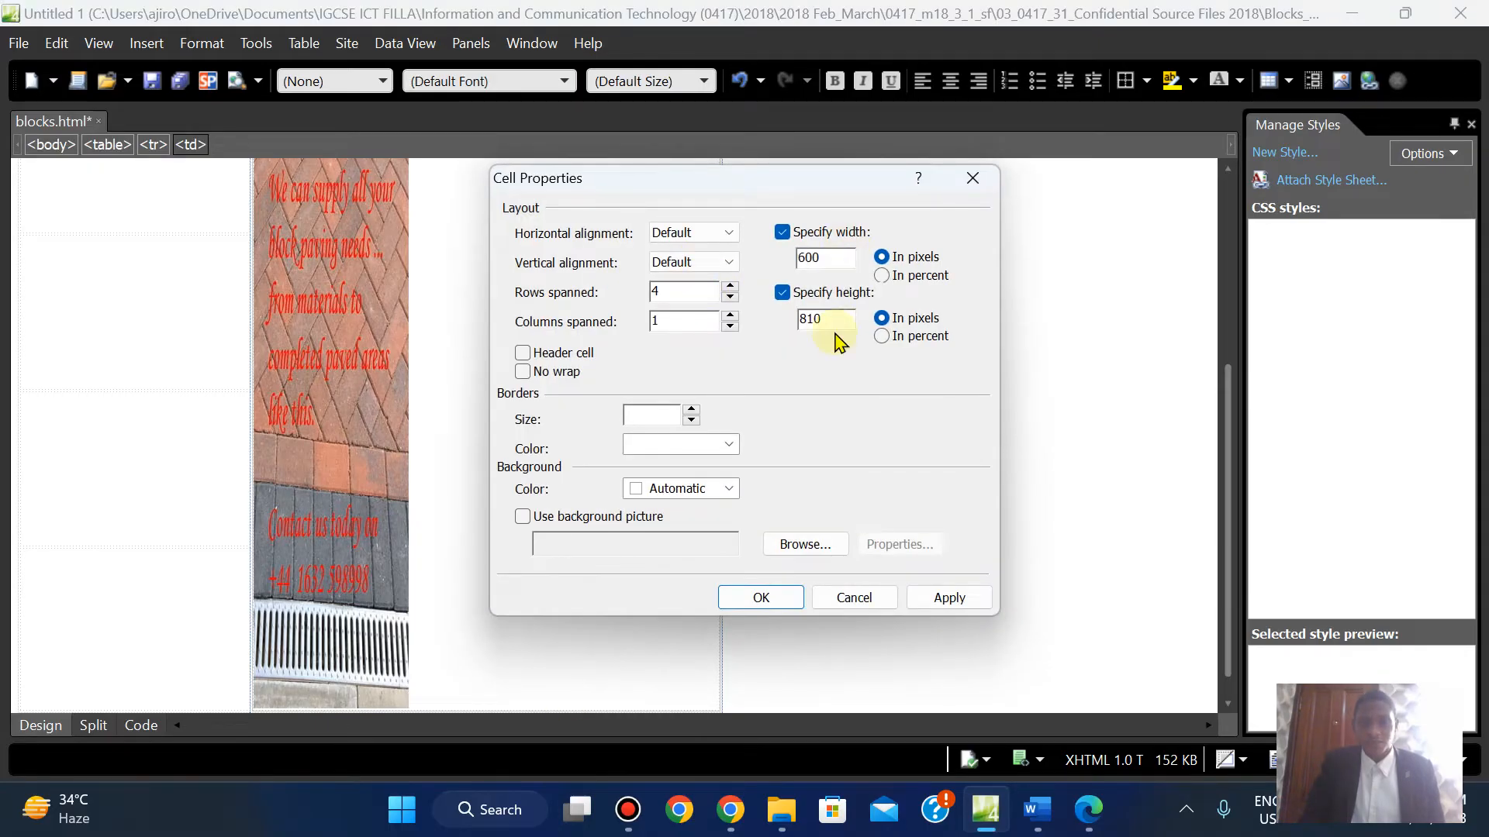
{"action": "left_click", "coordinate": [938, 598]}
{"action": "left_click", "coordinate": [853, 599]}
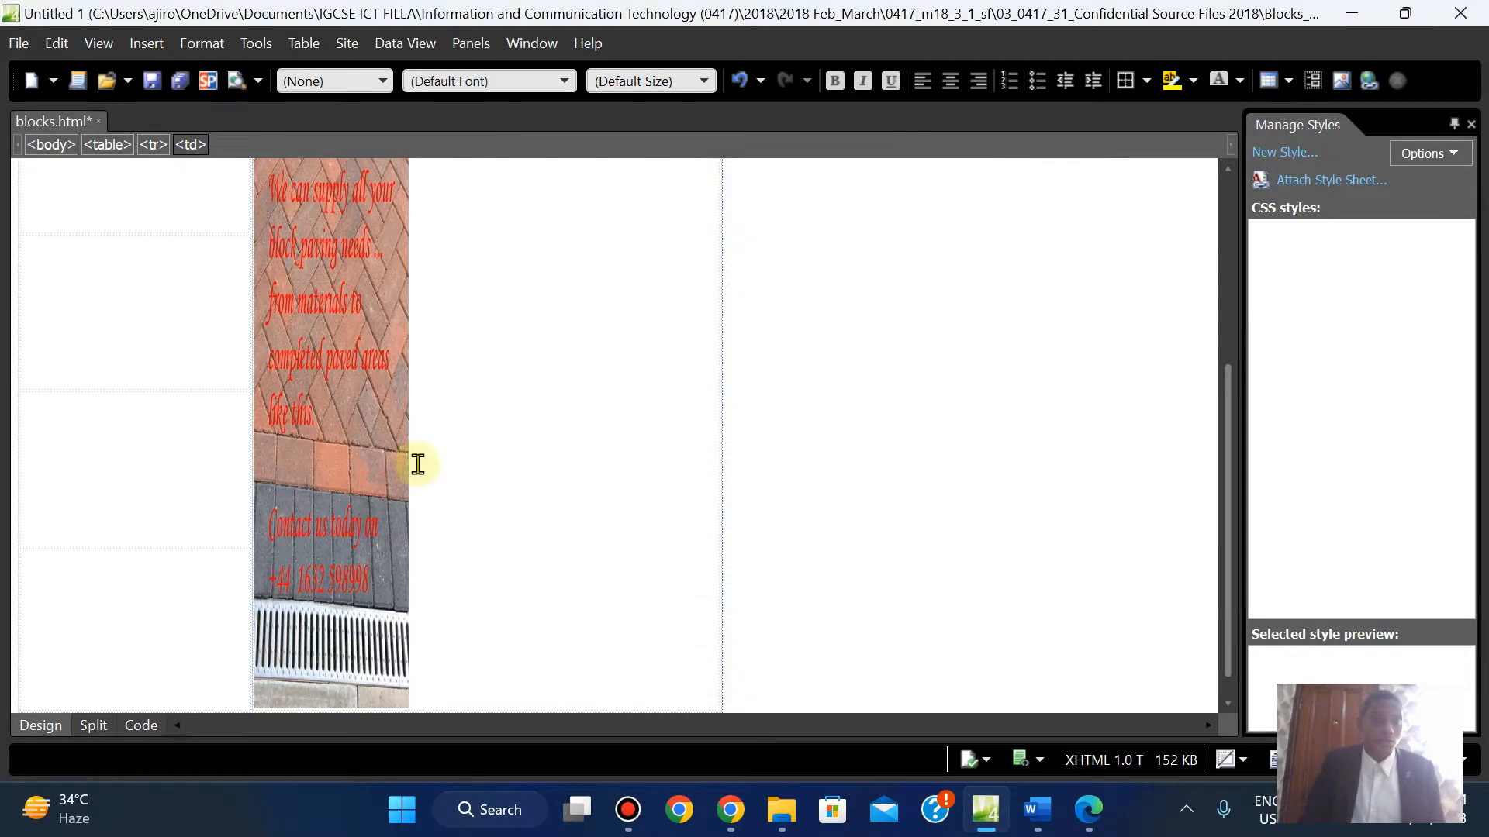
Set BlockImage's width to 600 pixels with aspect ratio kept, giving a 2430-pixel height
{"action": "left_click", "coordinate": [323, 459]}
{"action": "right_click", "coordinate": [322, 458]}
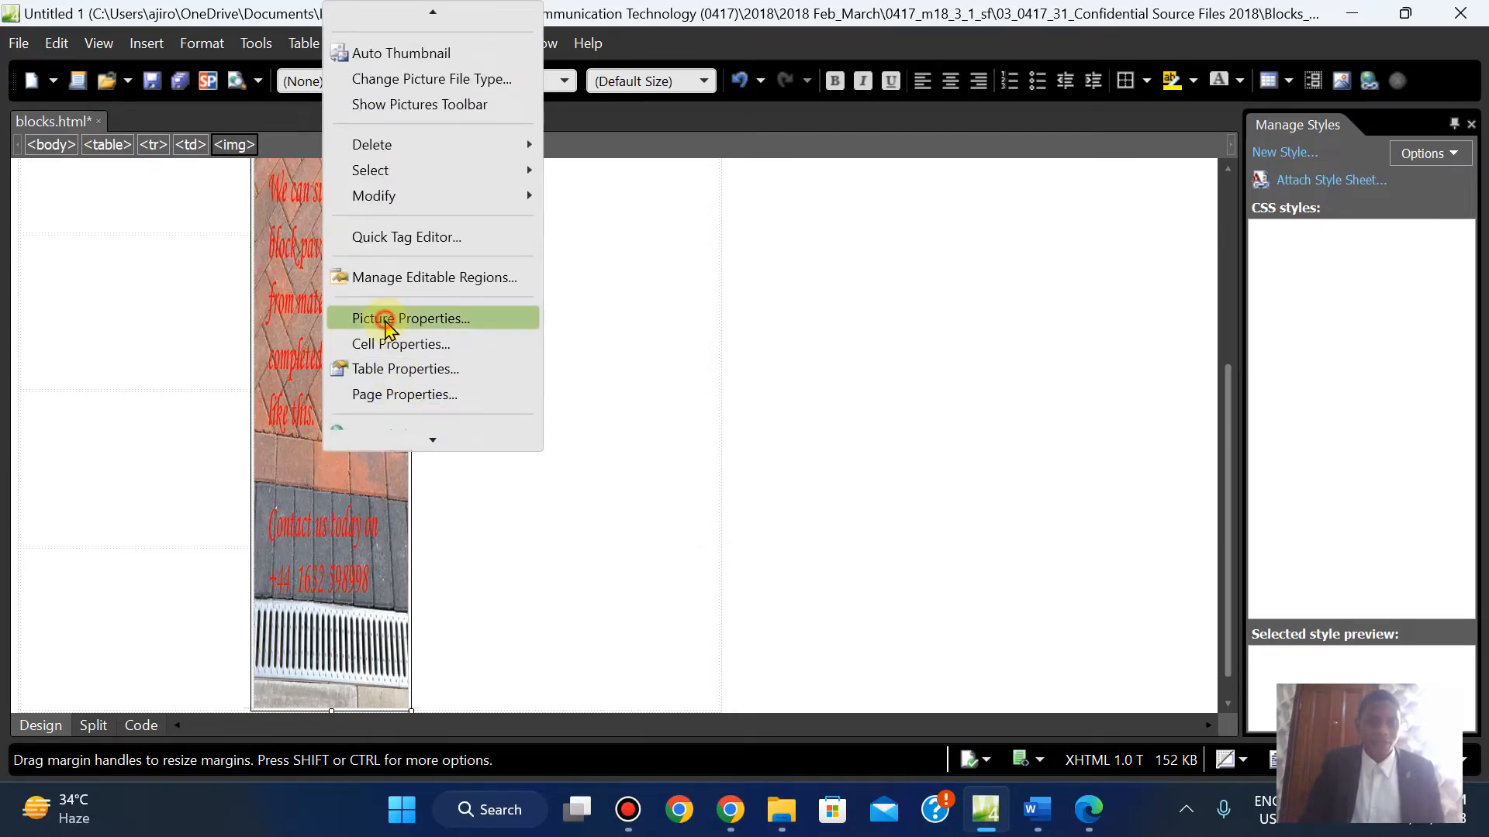
{"action": "left_click", "coordinate": [387, 319]}
{"action": "left_click", "coordinate": [594, 224]}
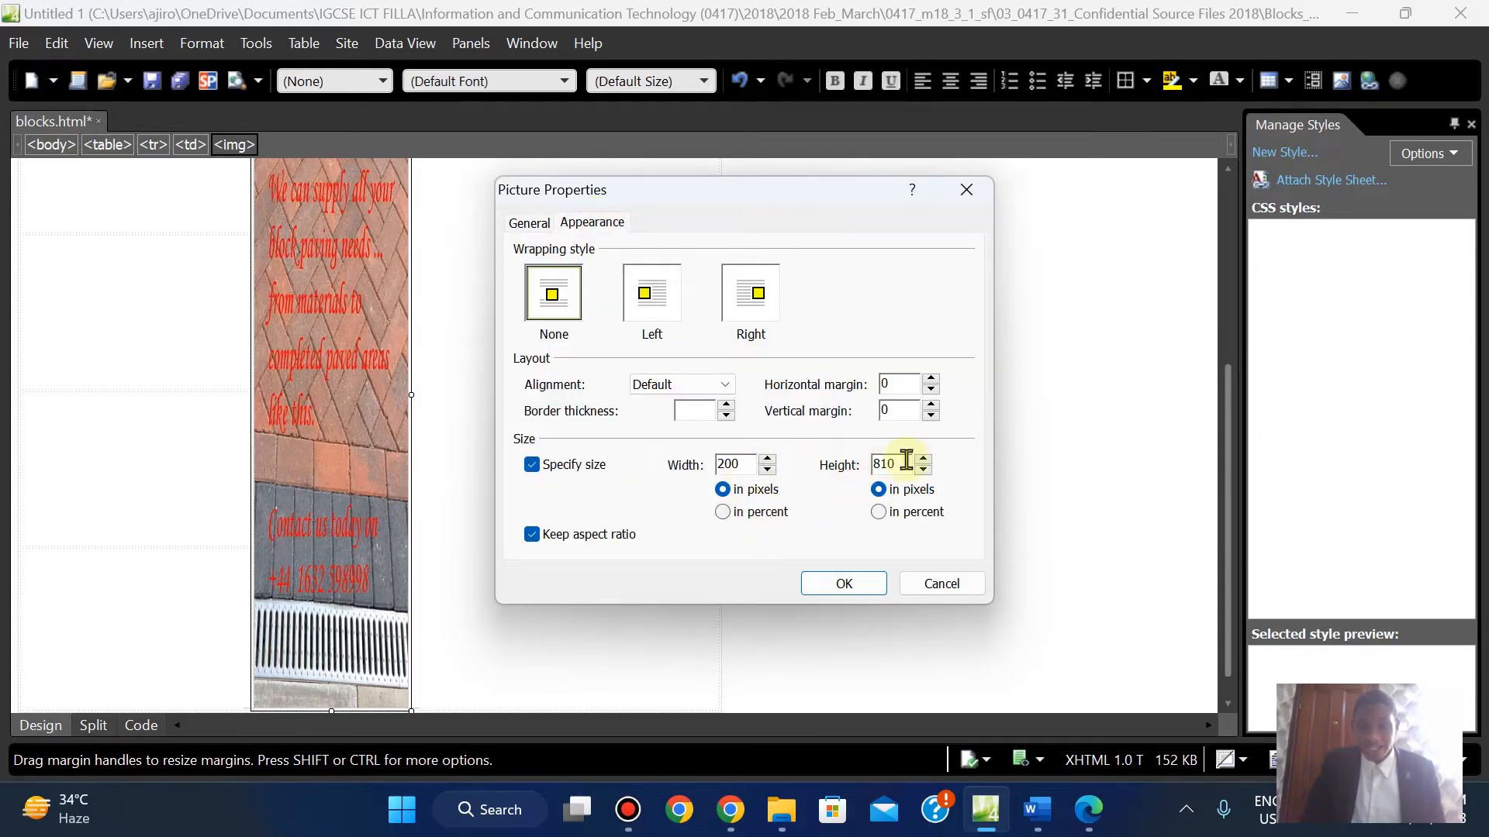
{"action": "left_click", "coordinate": [738, 465]}
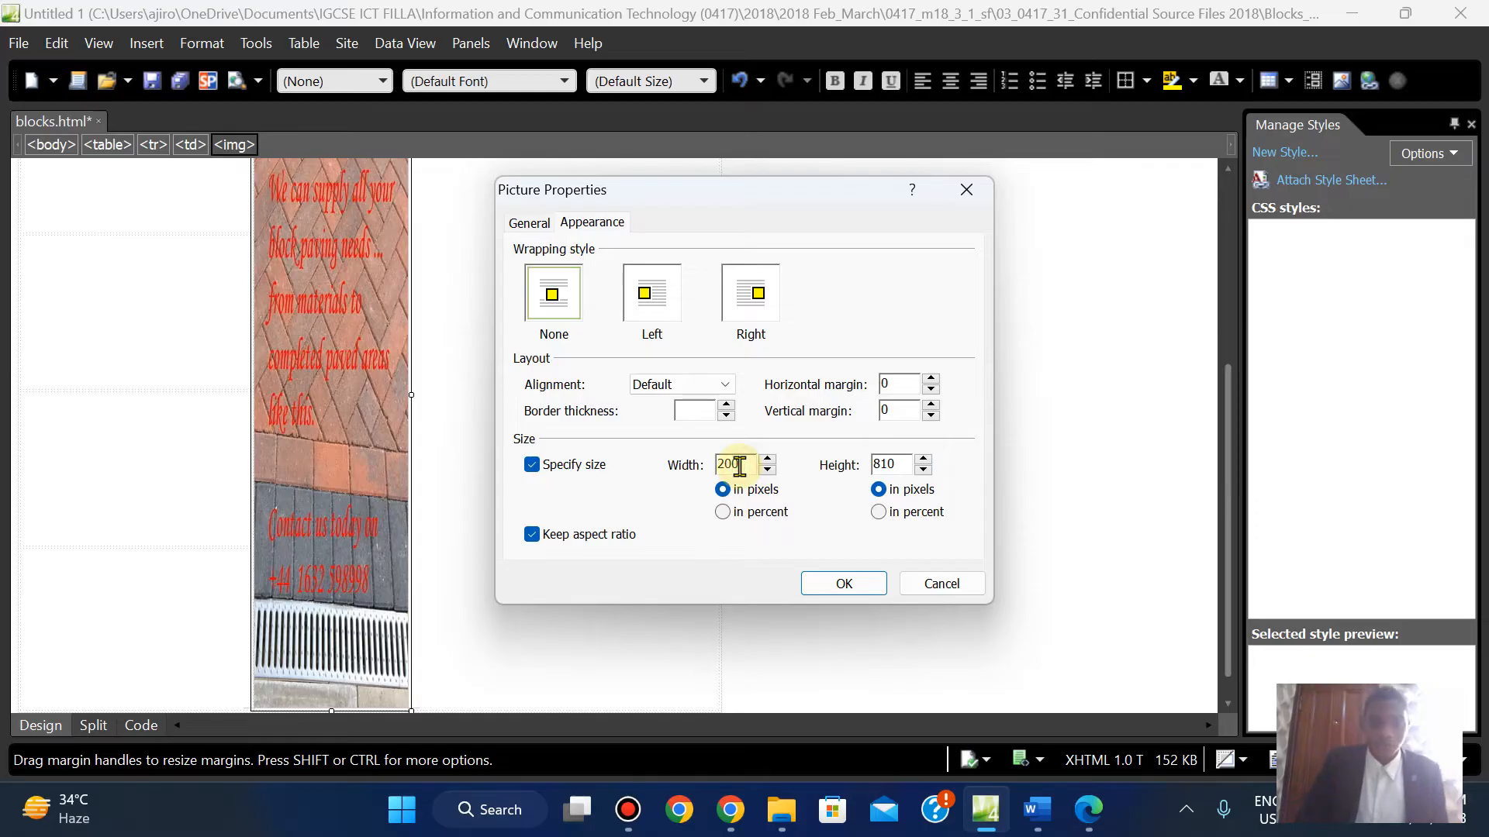
{"action": "key", "text": "BackSpace"}
{"action": "type", "text": "600"}
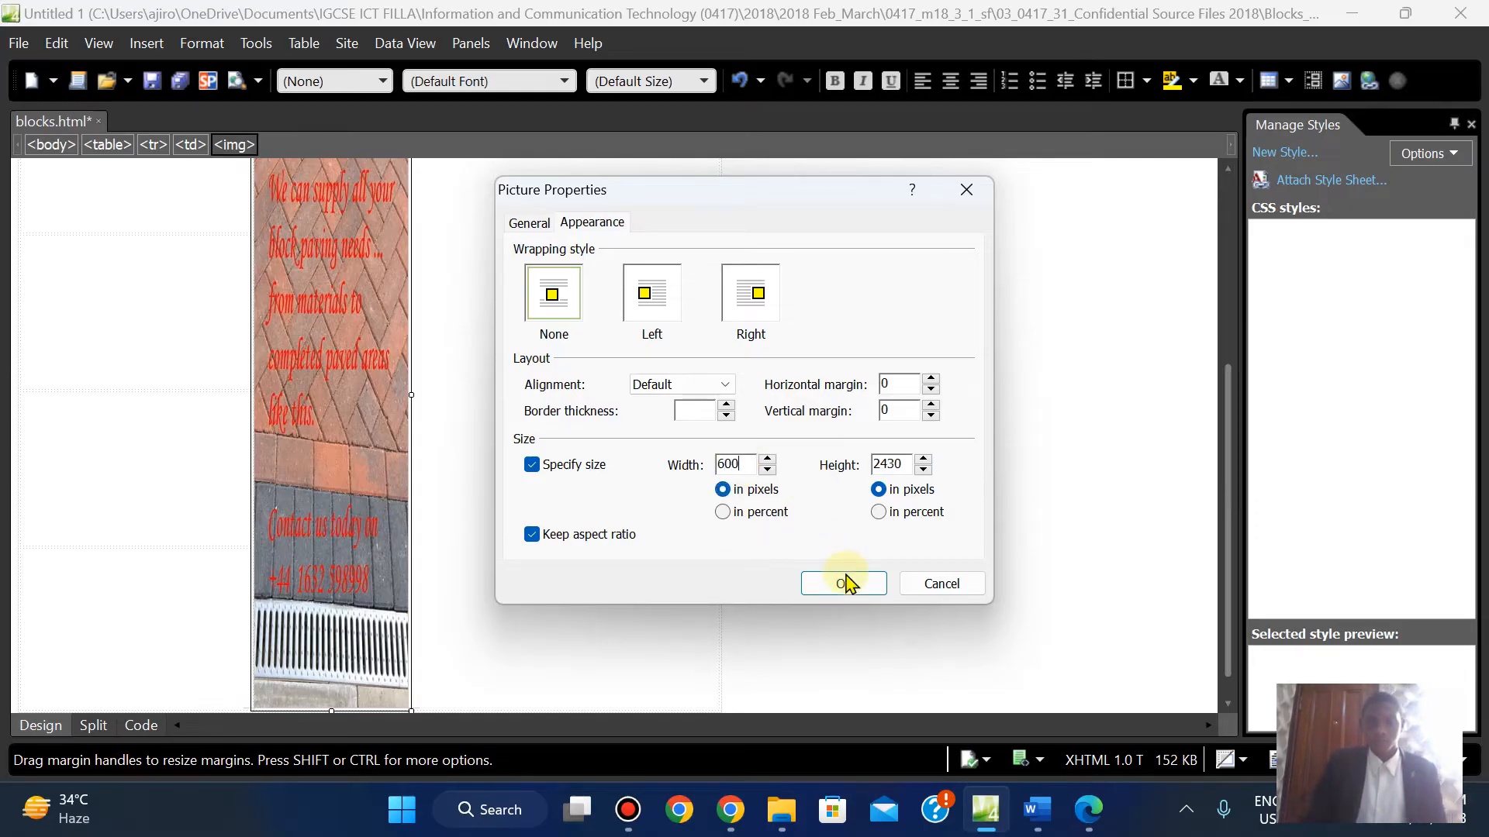
{"action": "left_click", "coordinate": [846, 583]}
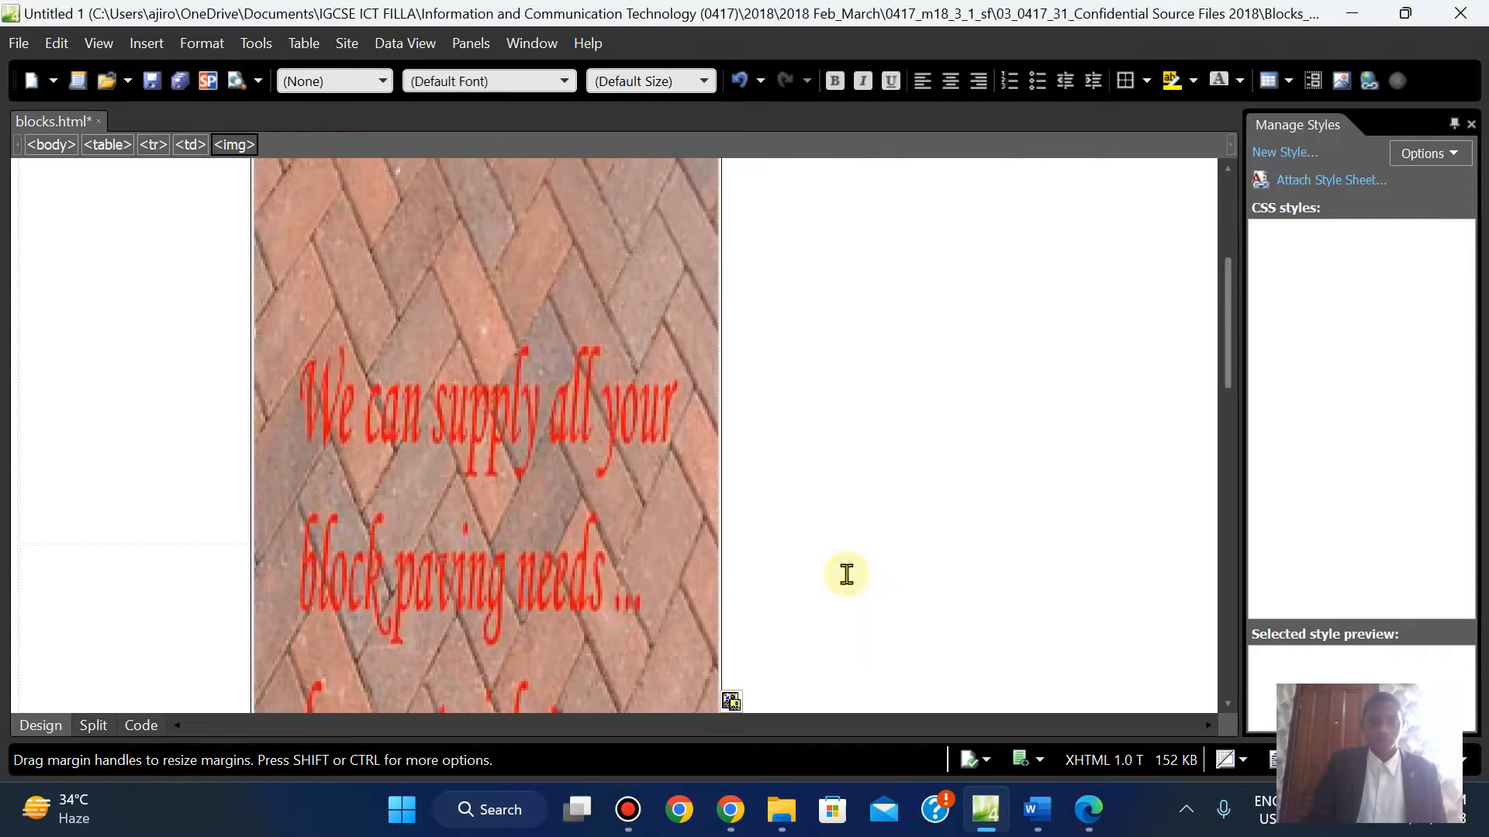
{"action": "left_click_drag", "start_coordinate": [1221, 365], "coordinate": [1175, 501]}
{"action": "key", "text": "ctrl+z"}
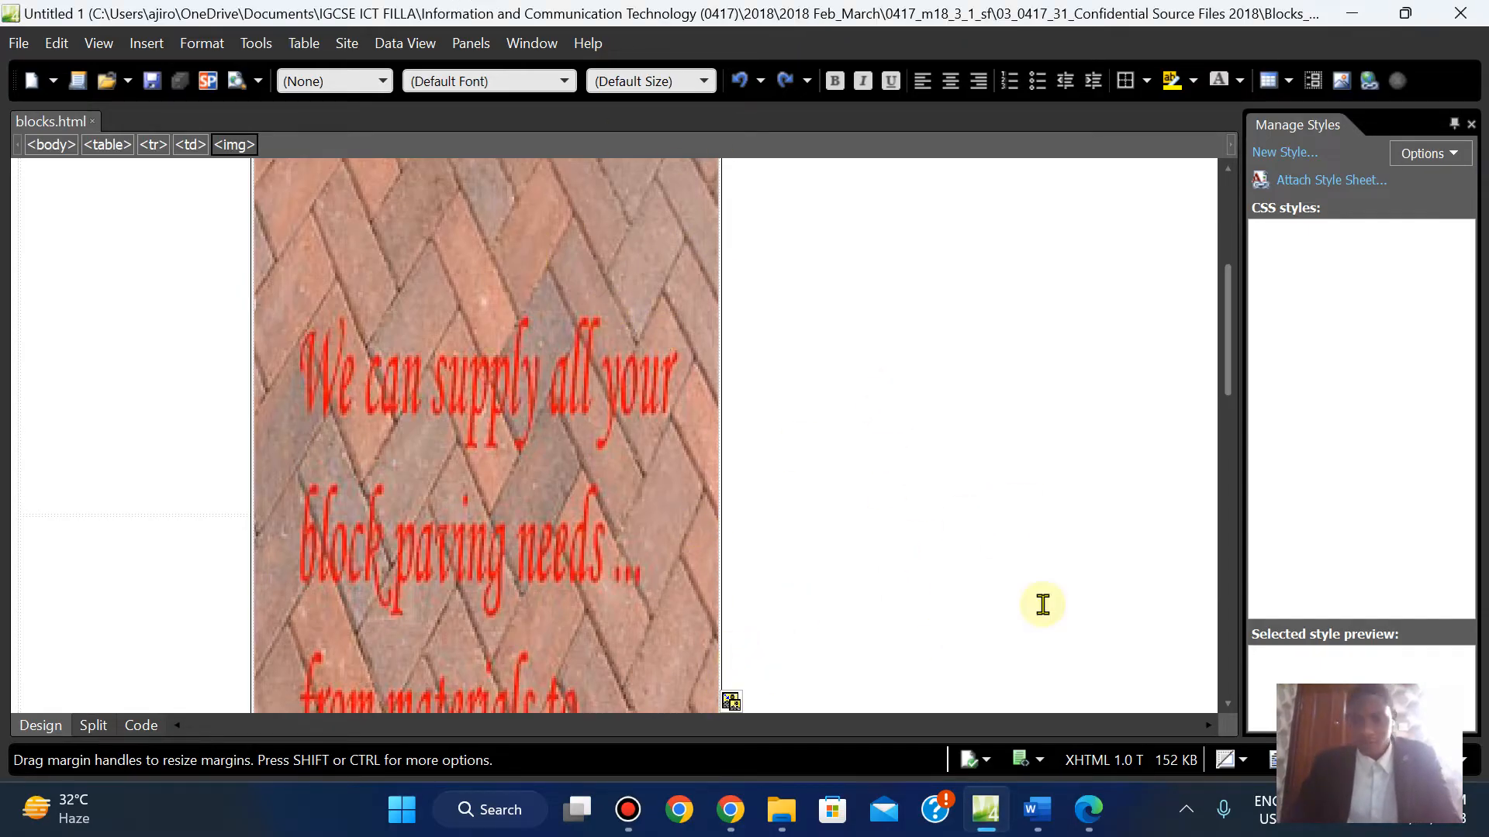
{"action": "left_click", "coordinate": [1100, 828]}
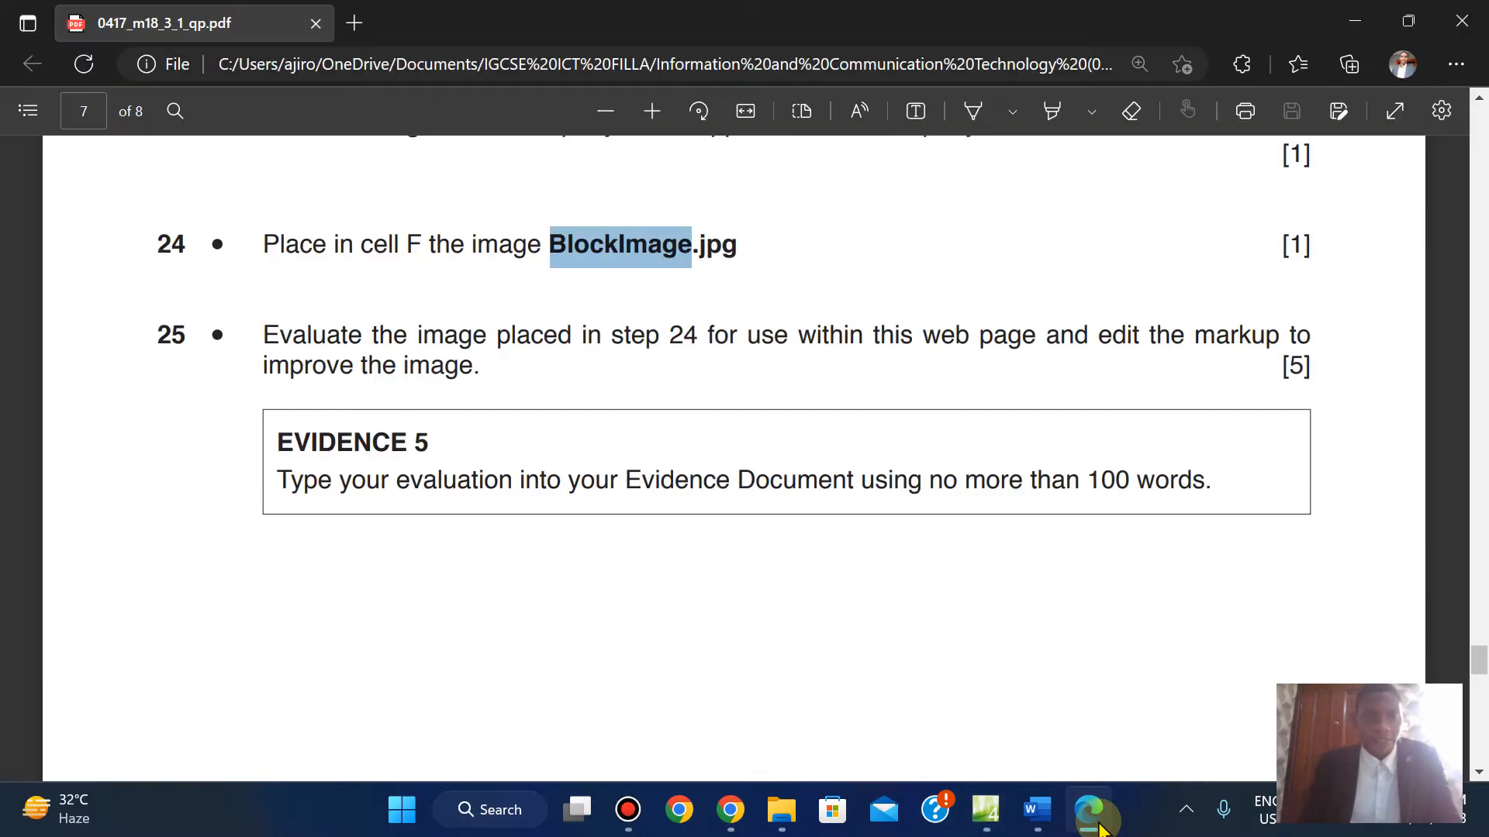
{"action": "key", "text": "Down"}
{"action": "key", "text": "Down"}
{"action": "key", "text": "Up"}
{"action": "key", "text": "Up"}
{"action": "key", "text": "Up"}
{"action": "key", "text": "Up"}
{"action": "key", "text": "Up"}
{"action": "key", "text": "Up"}
{"action": "key", "text": "Down"}
{"action": "key", "text": "Down"}
{"action": "key", "text": "Up"}
{"action": "key", "text": "Up"}
{"action": "key", "text": "Up"}
{"action": "key", "text": "Up"}
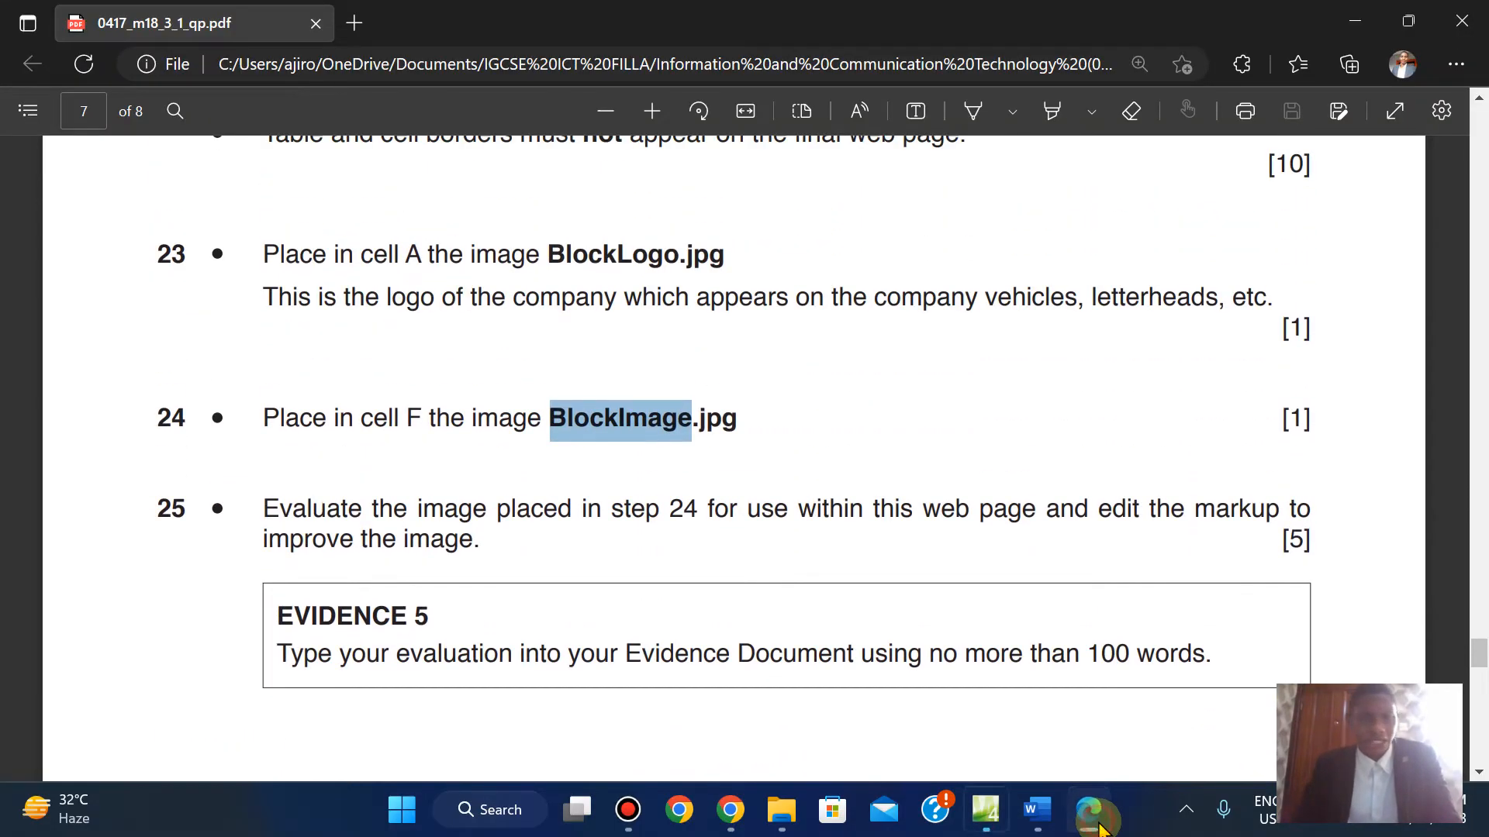
{"action": "left_click", "coordinate": [1100, 828]}
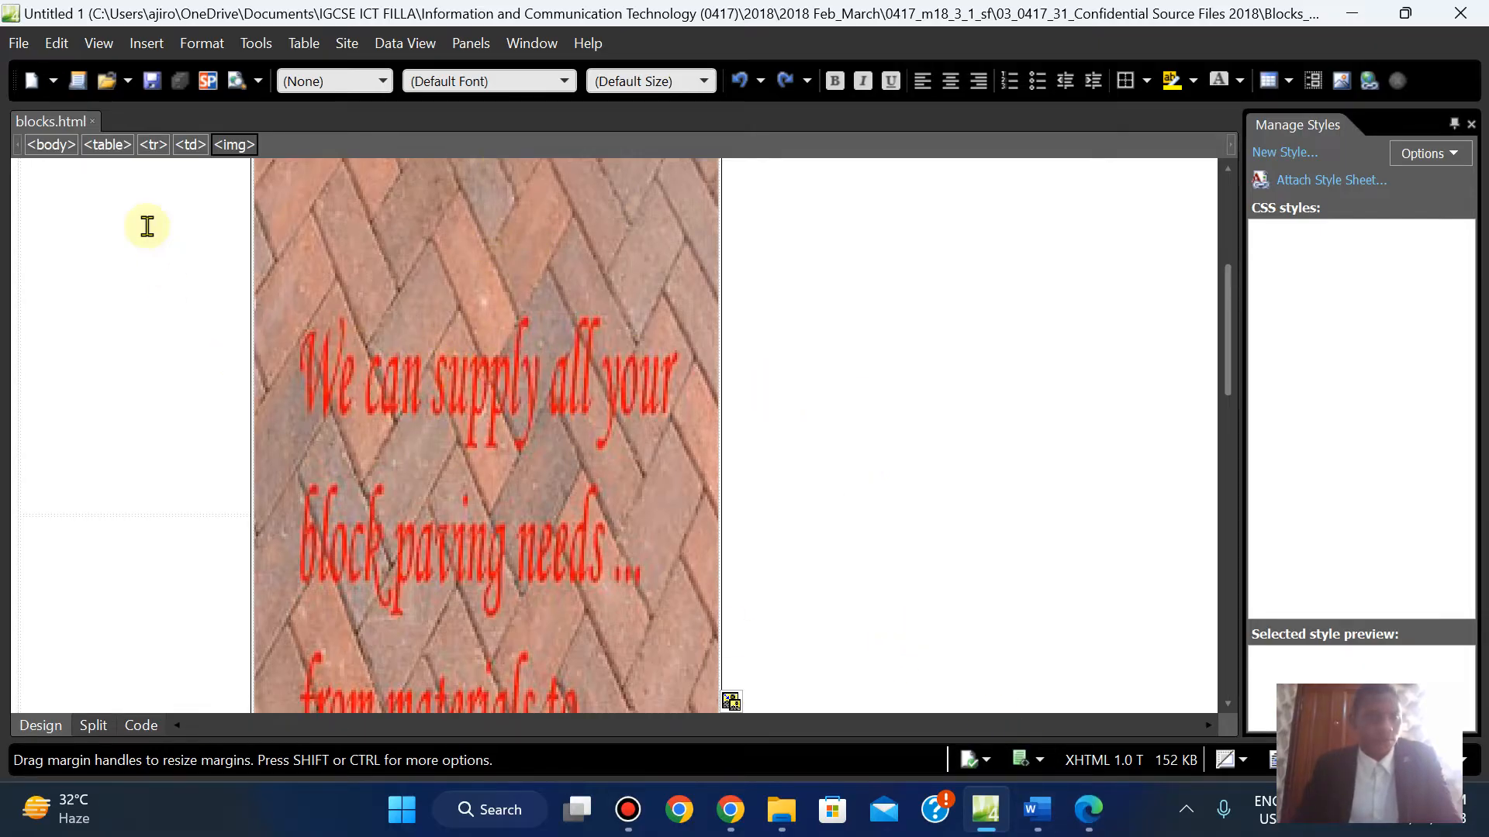
{"action": "left_click", "coordinate": [19, 42]}
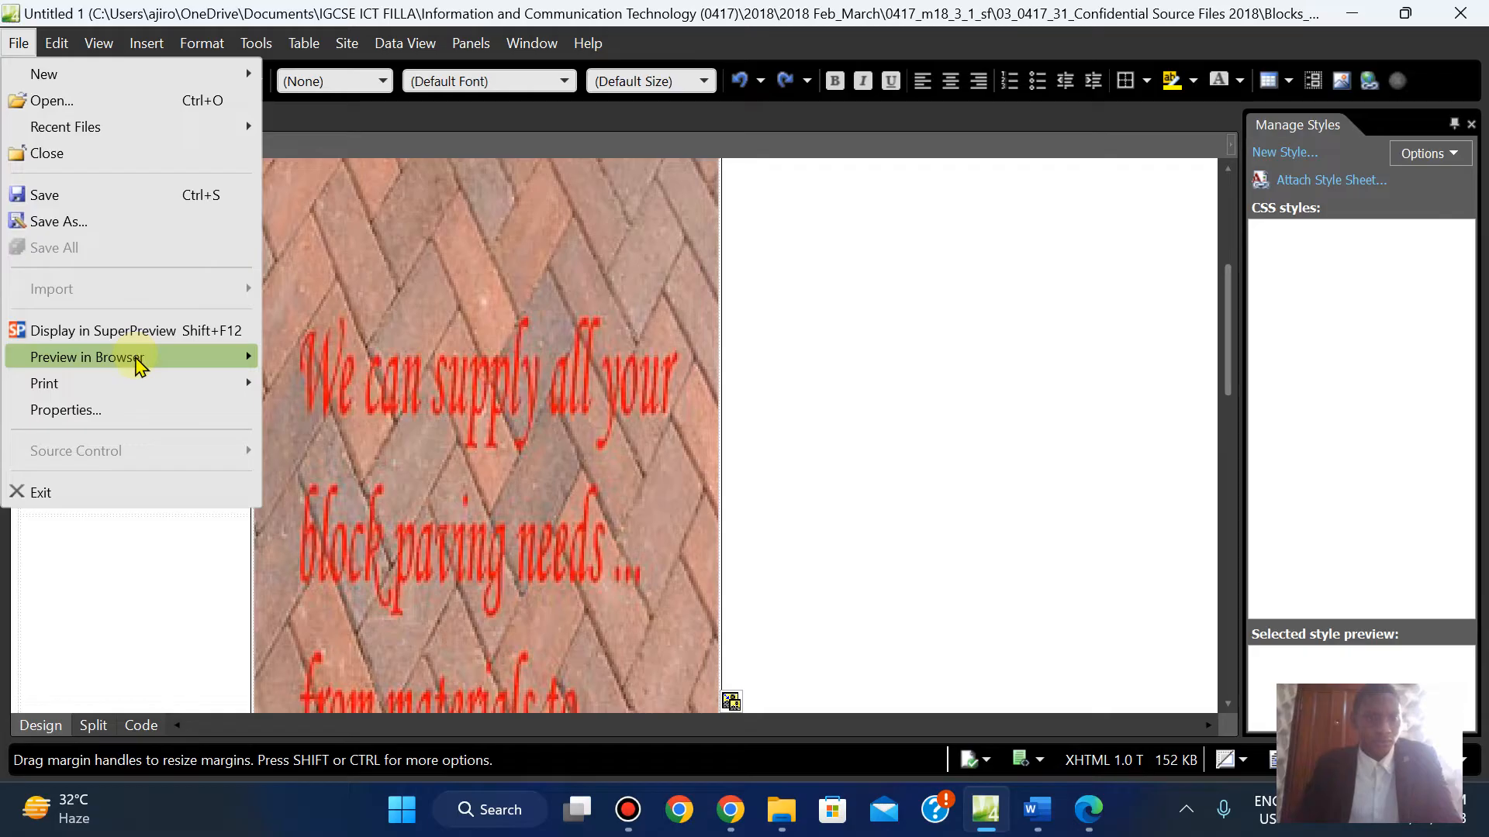
{"action": "mouse_move", "coordinate": [137, 359]}
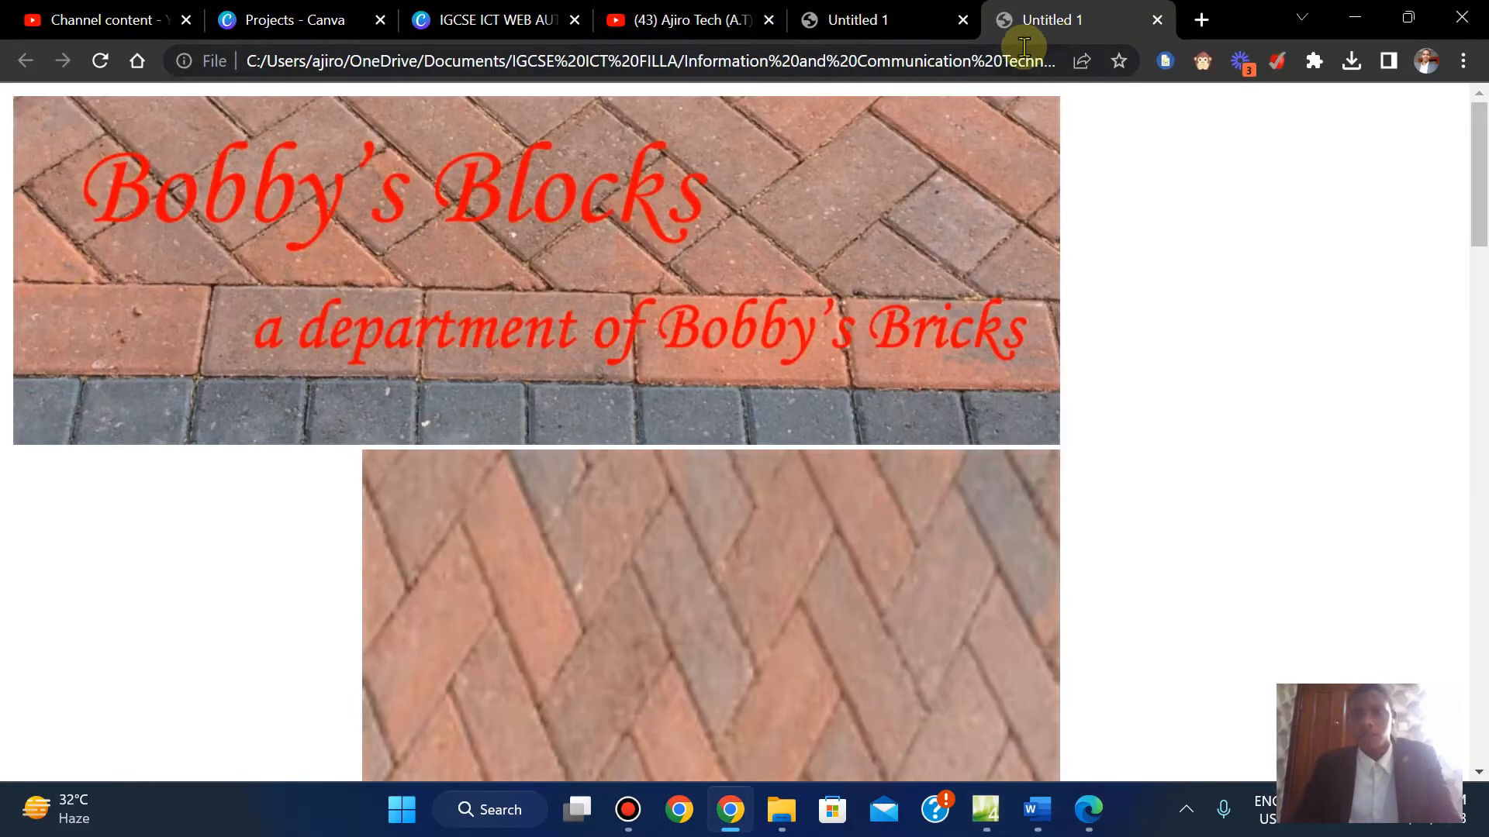
{"action": "left_click", "coordinate": [962, 21]}
{"action": "left_click_drag", "start_coordinate": [1478, 140], "coordinate": [1422, 272]}
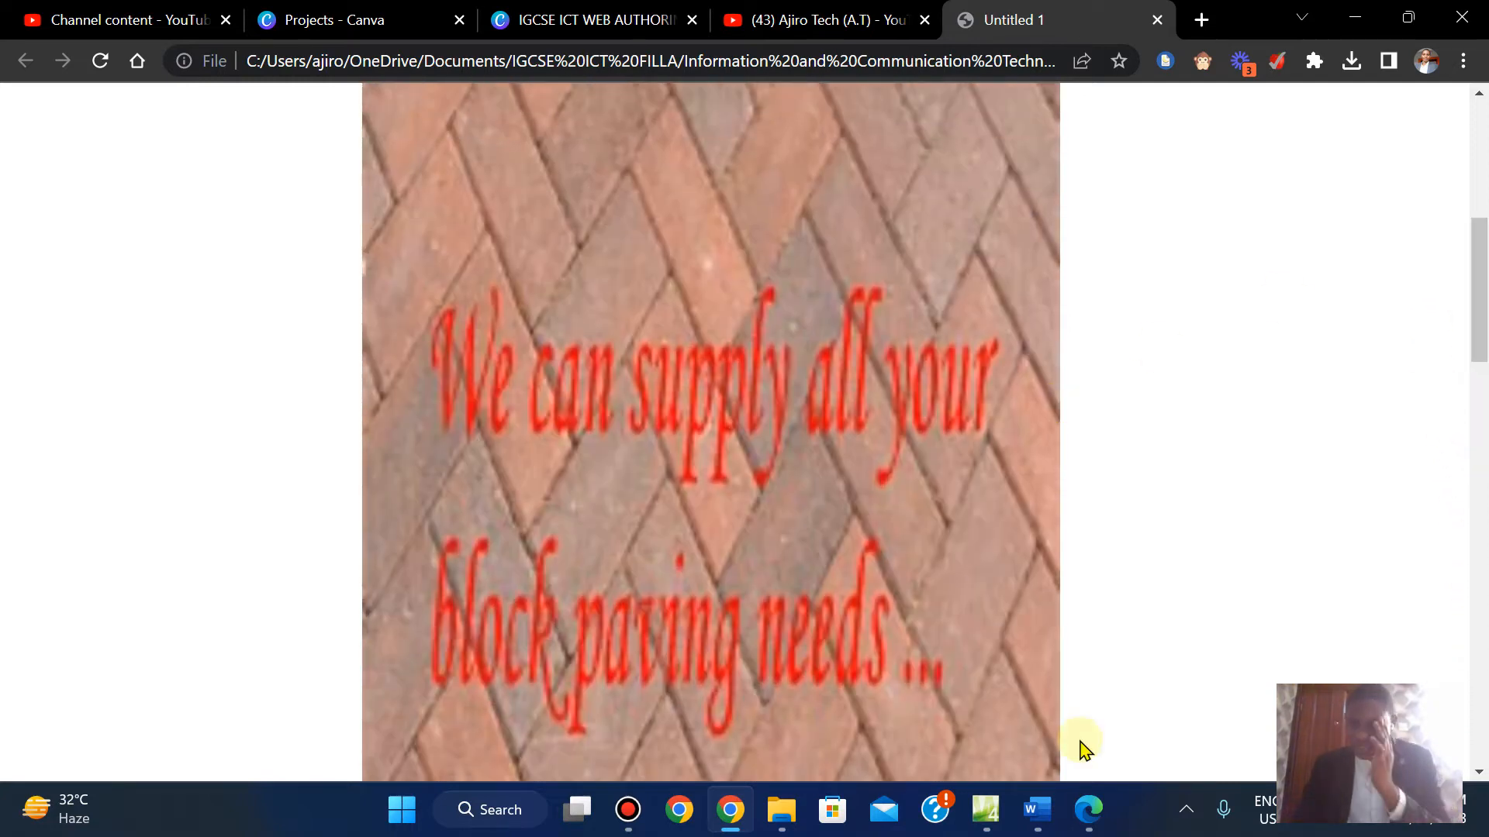
{"action": "left_click", "coordinate": [985, 809]}
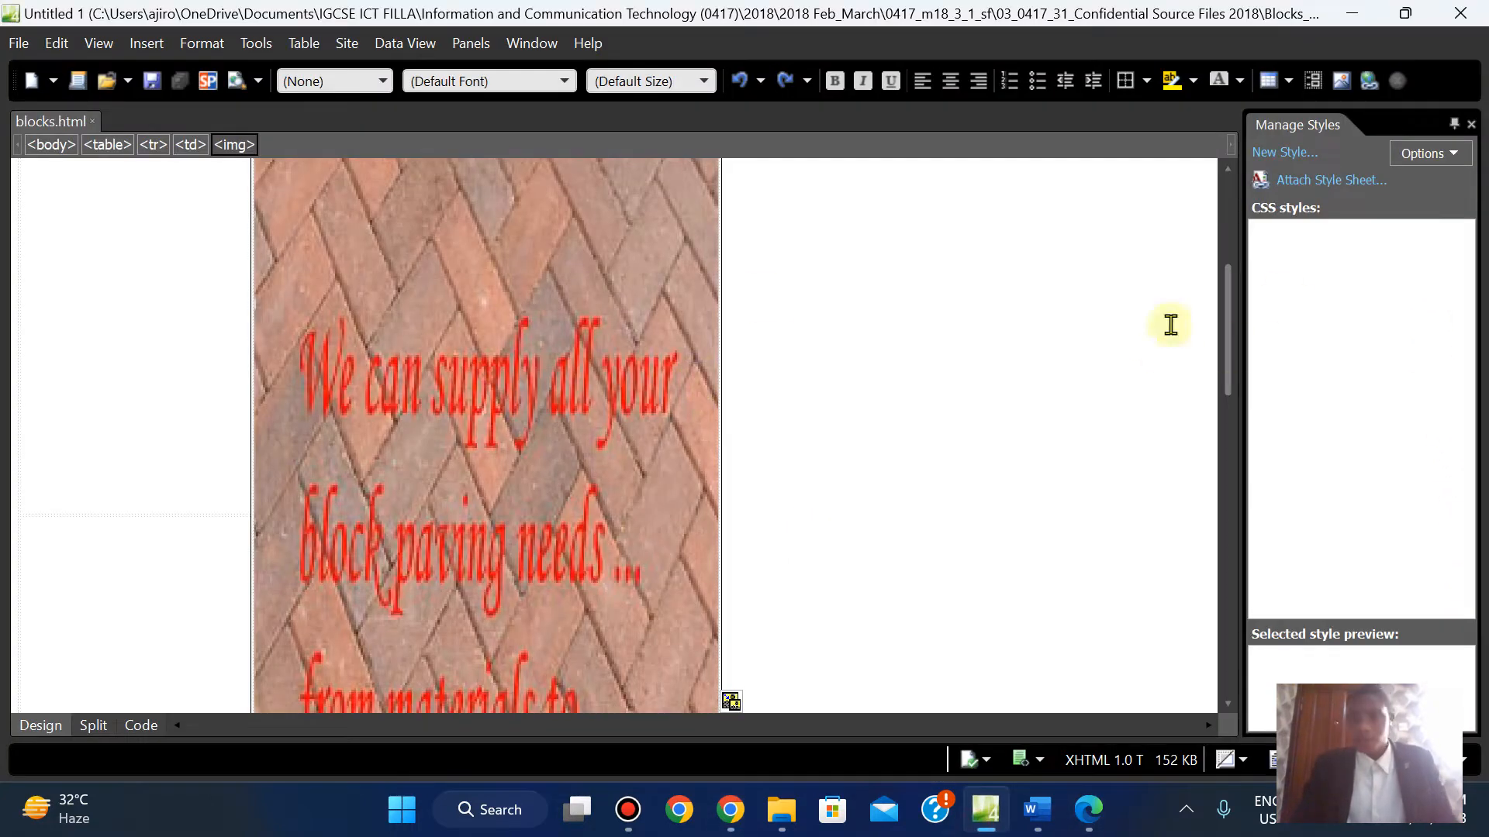
In Split view, change height="2430" to height="810" in BlockImage's img tag, then return to Design view
{"action": "left_click_drag", "start_coordinate": [1227, 341], "coordinate": [1226, 259]}
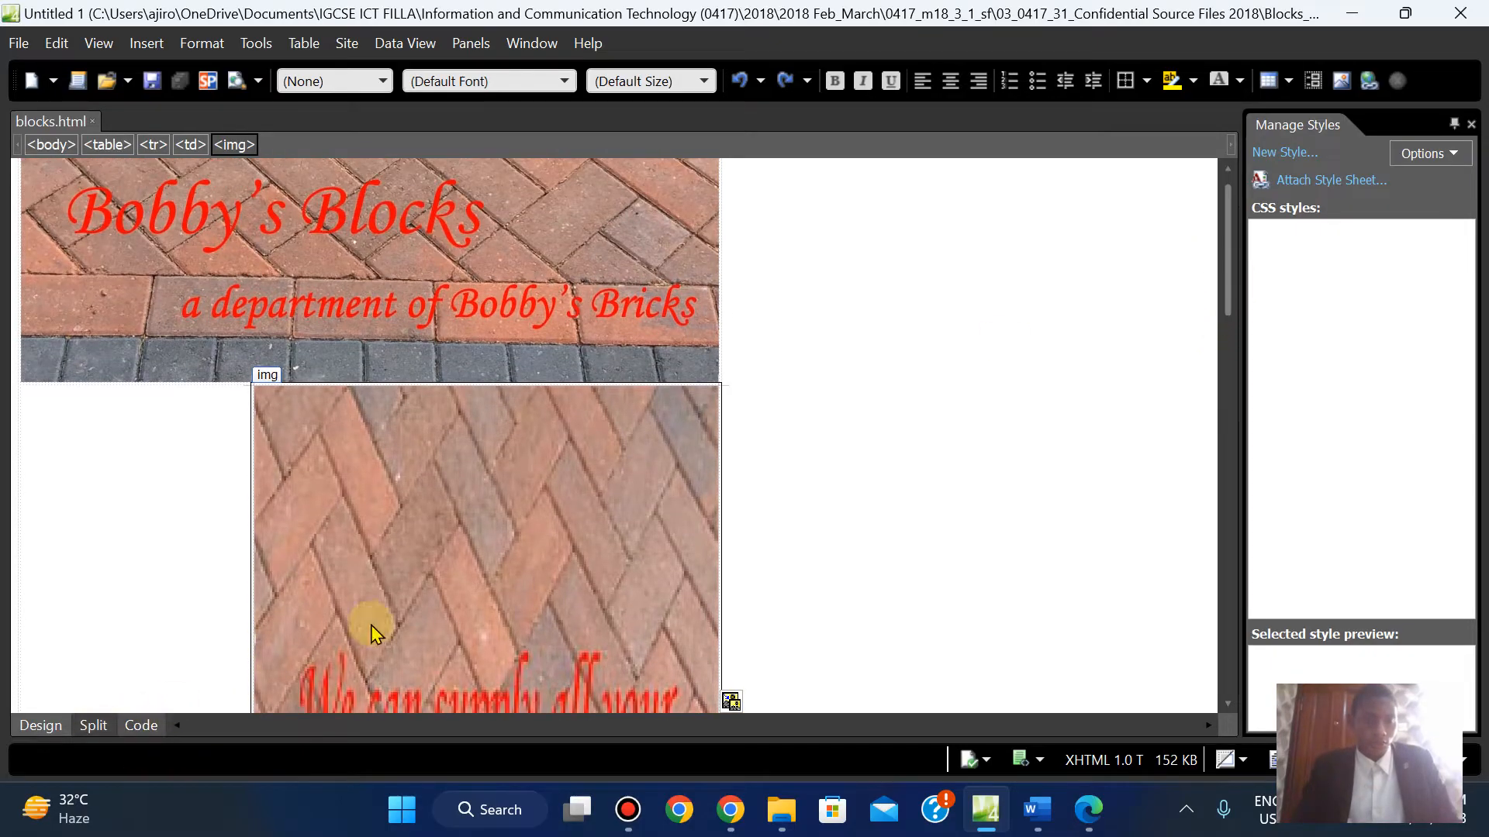
{"action": "left_click", "coordinate": [93, 726]}
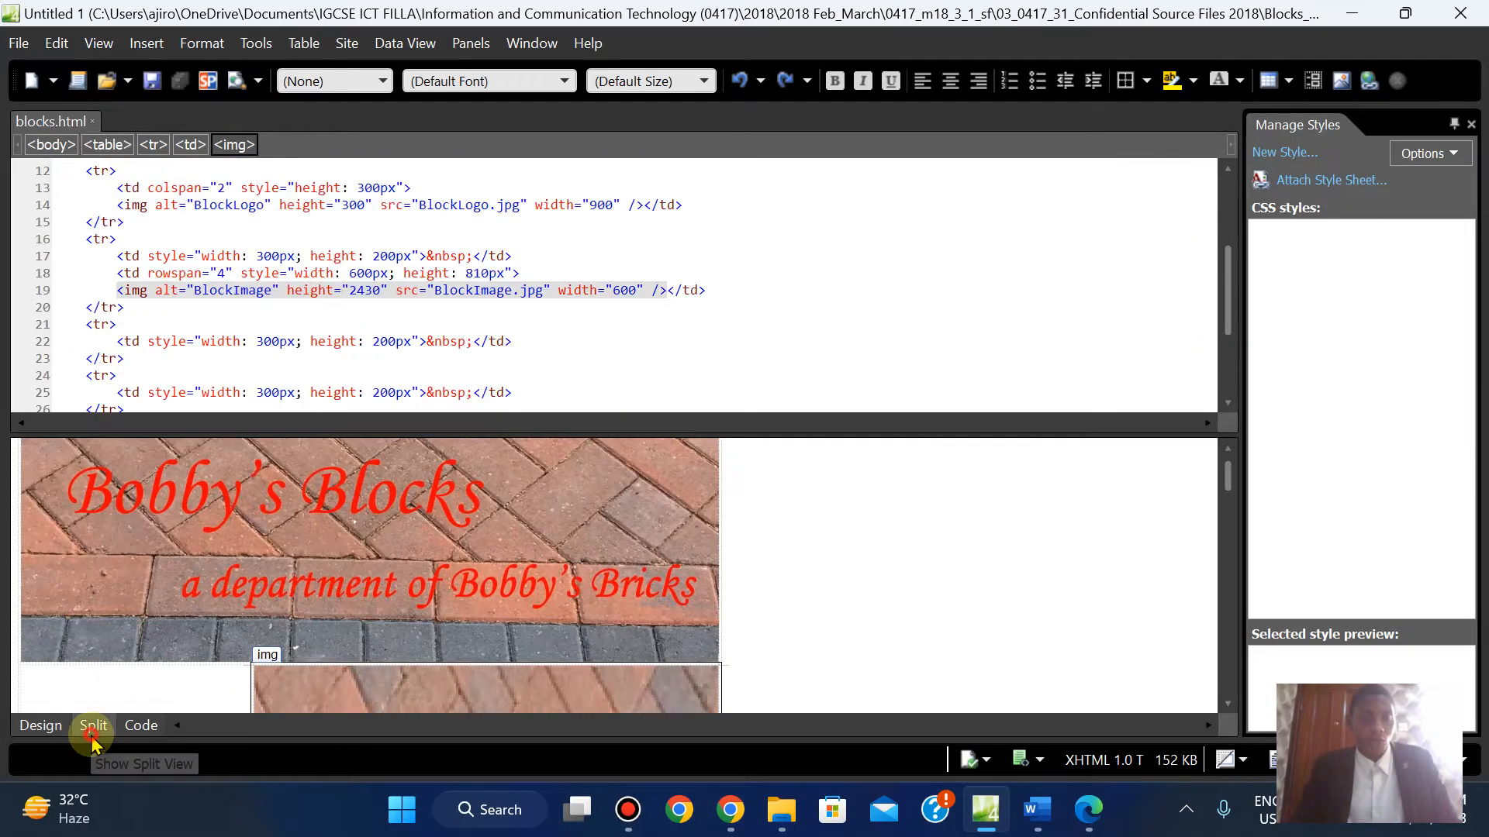
{"action": "left_click_drag", "start_coordinate": [1227, 467], "coordinate": [1227, 500]}
{"action": "left_click", "coordinate": [486, 571]}
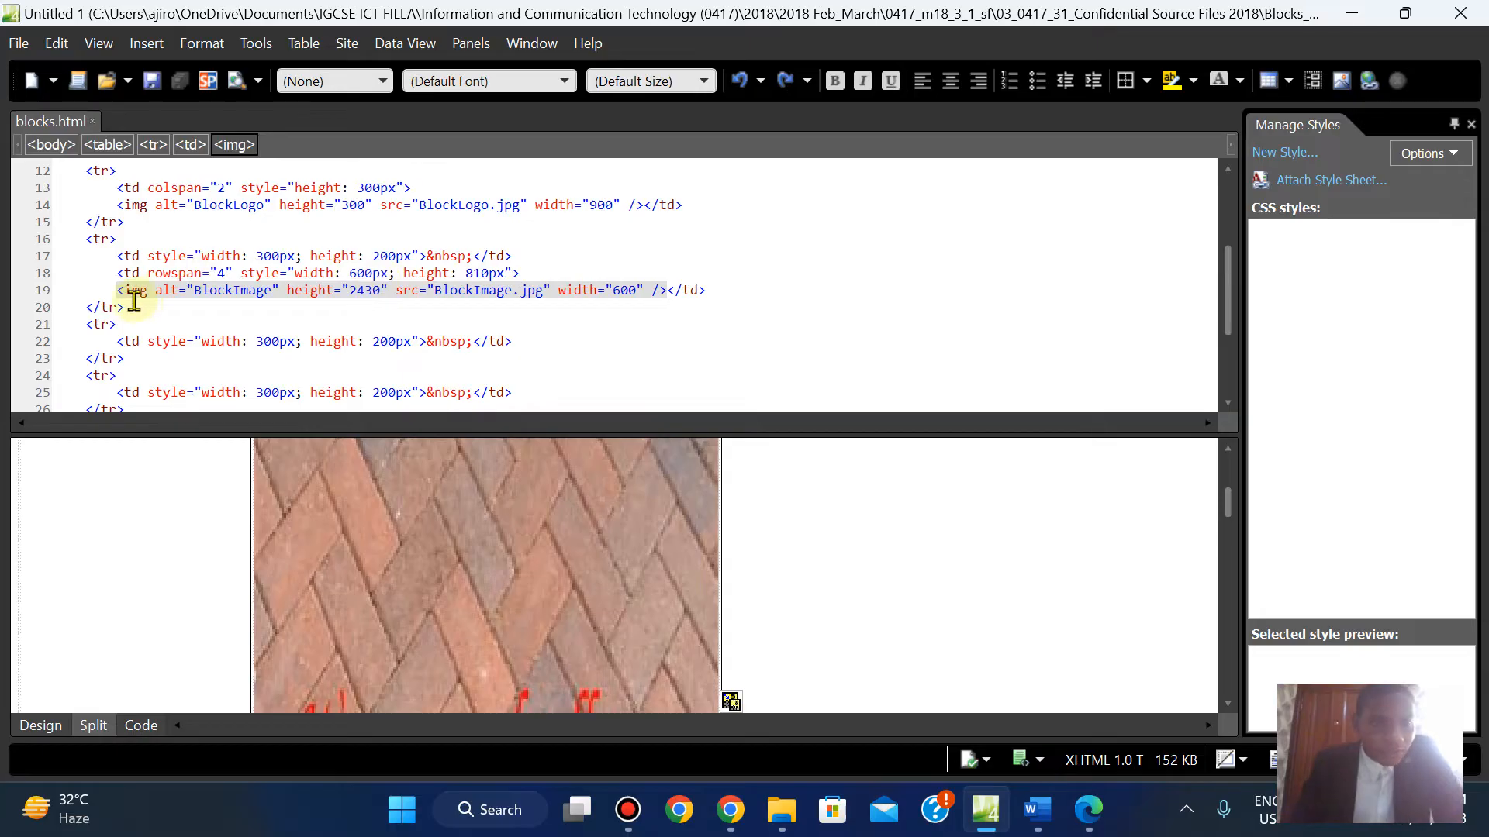
{"action": "left_click", "coordinate": [381, 293]}
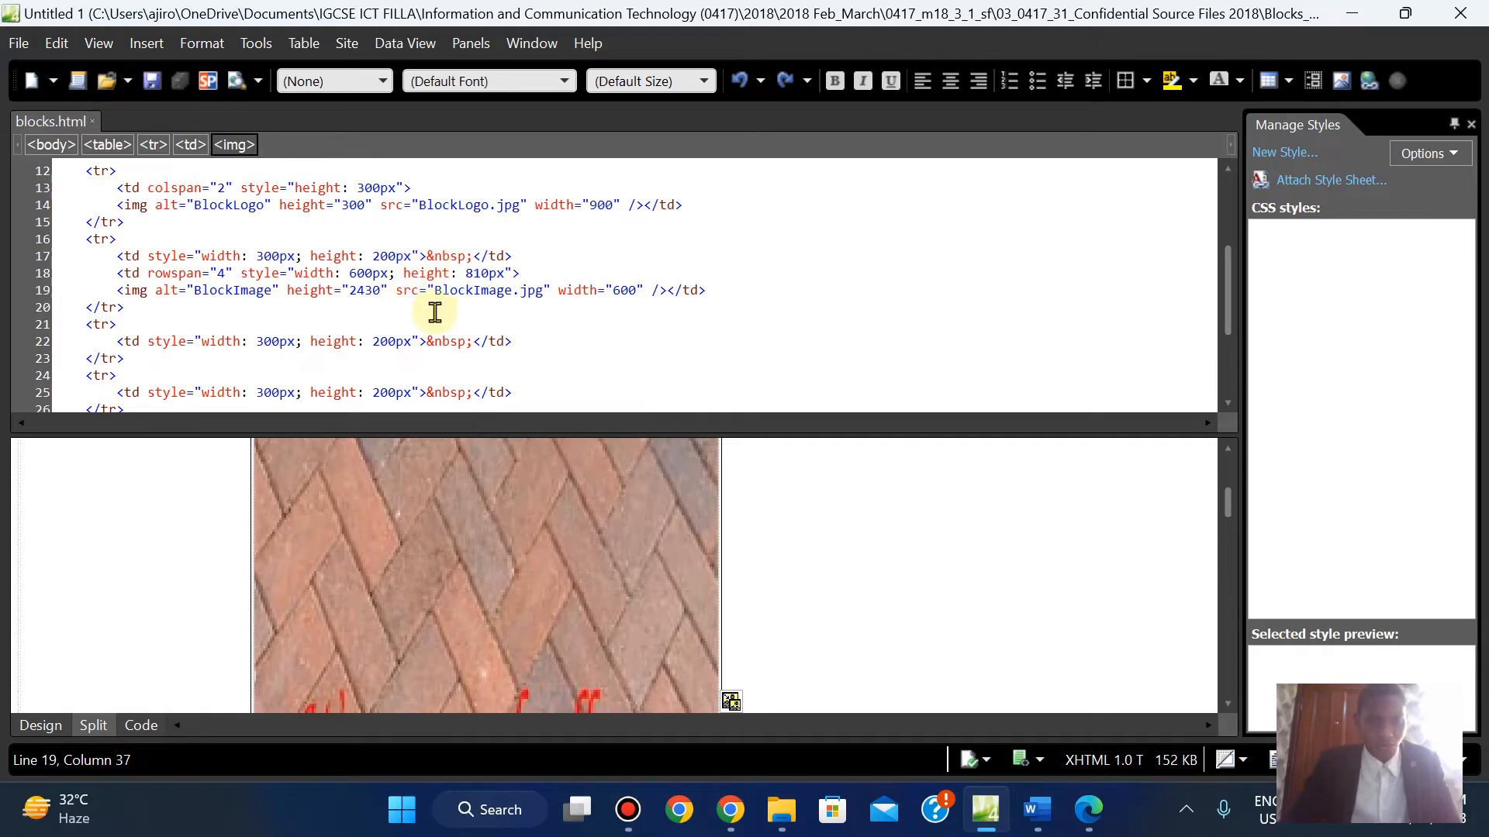
{"action": "key", "text": "BackSpace"}
{"action": "key", "text": "BackSpace"}
{"action": "key", "text": "BackSpace"}
{"action": "key", "text": "BackSpace"}
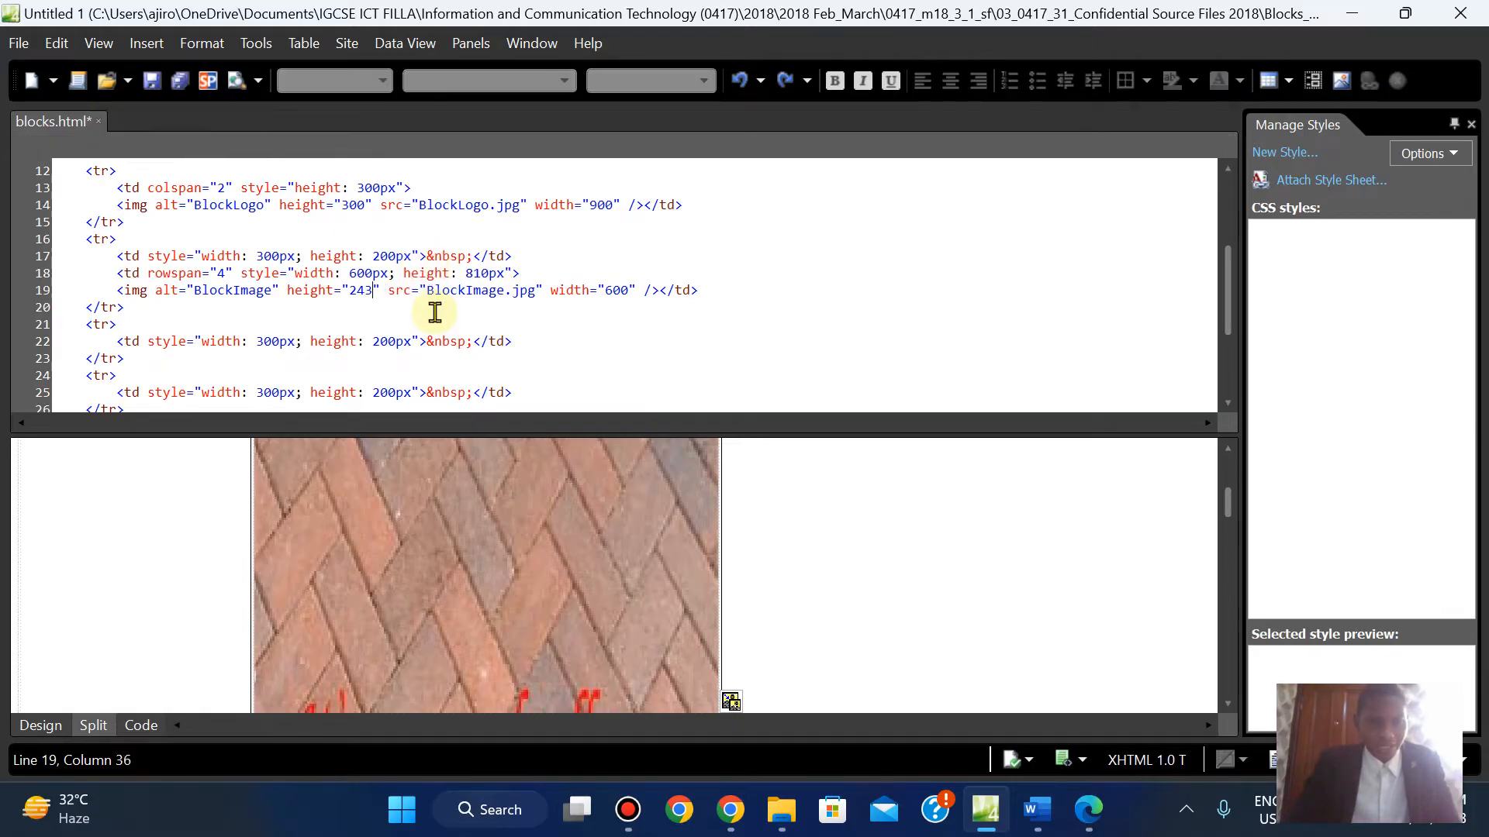
{"action": "type", "text": "810"}
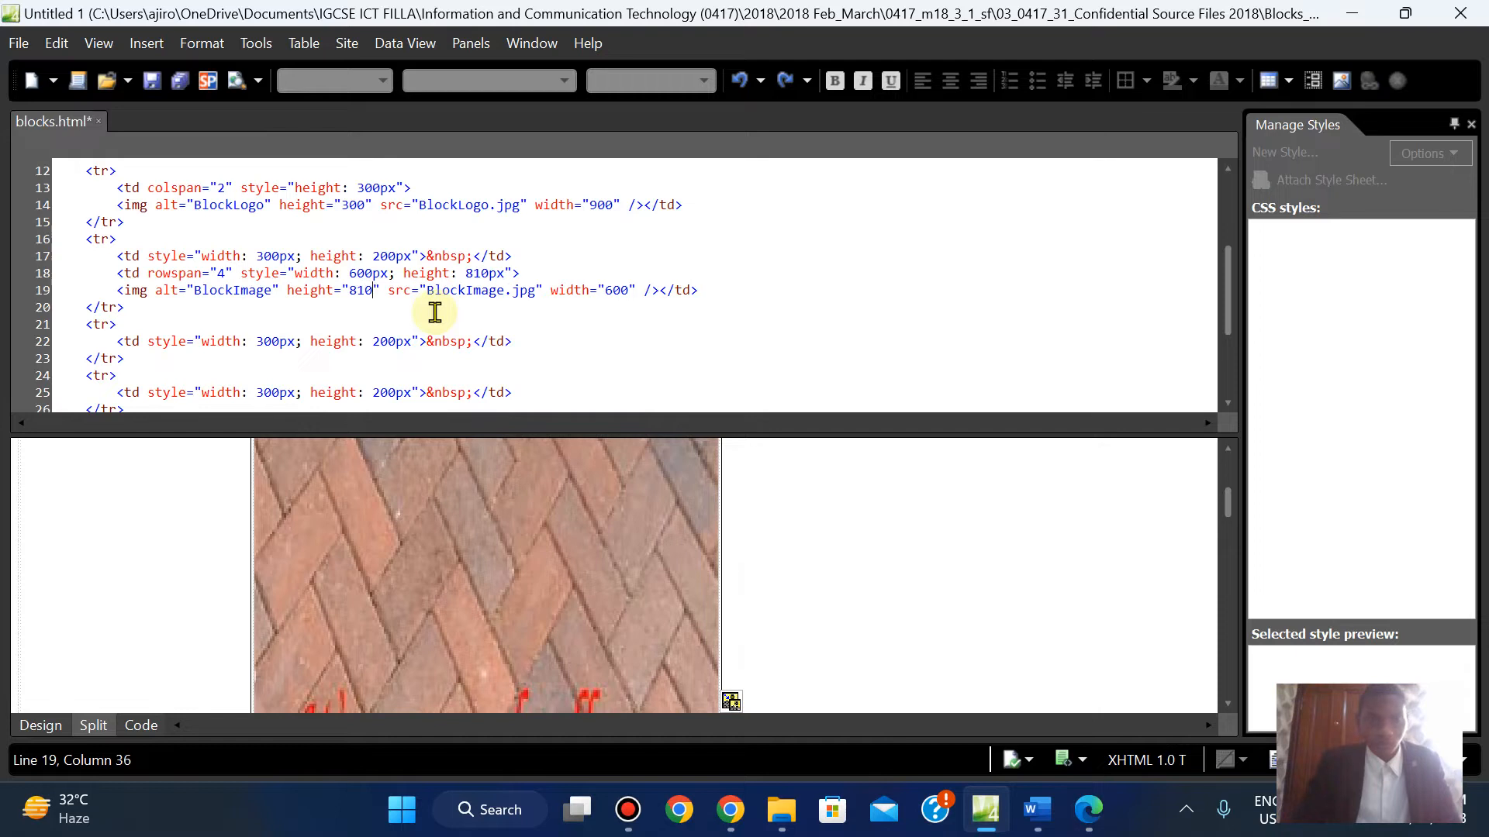
{"action": "left_click", "coordinate": [641, 358]}
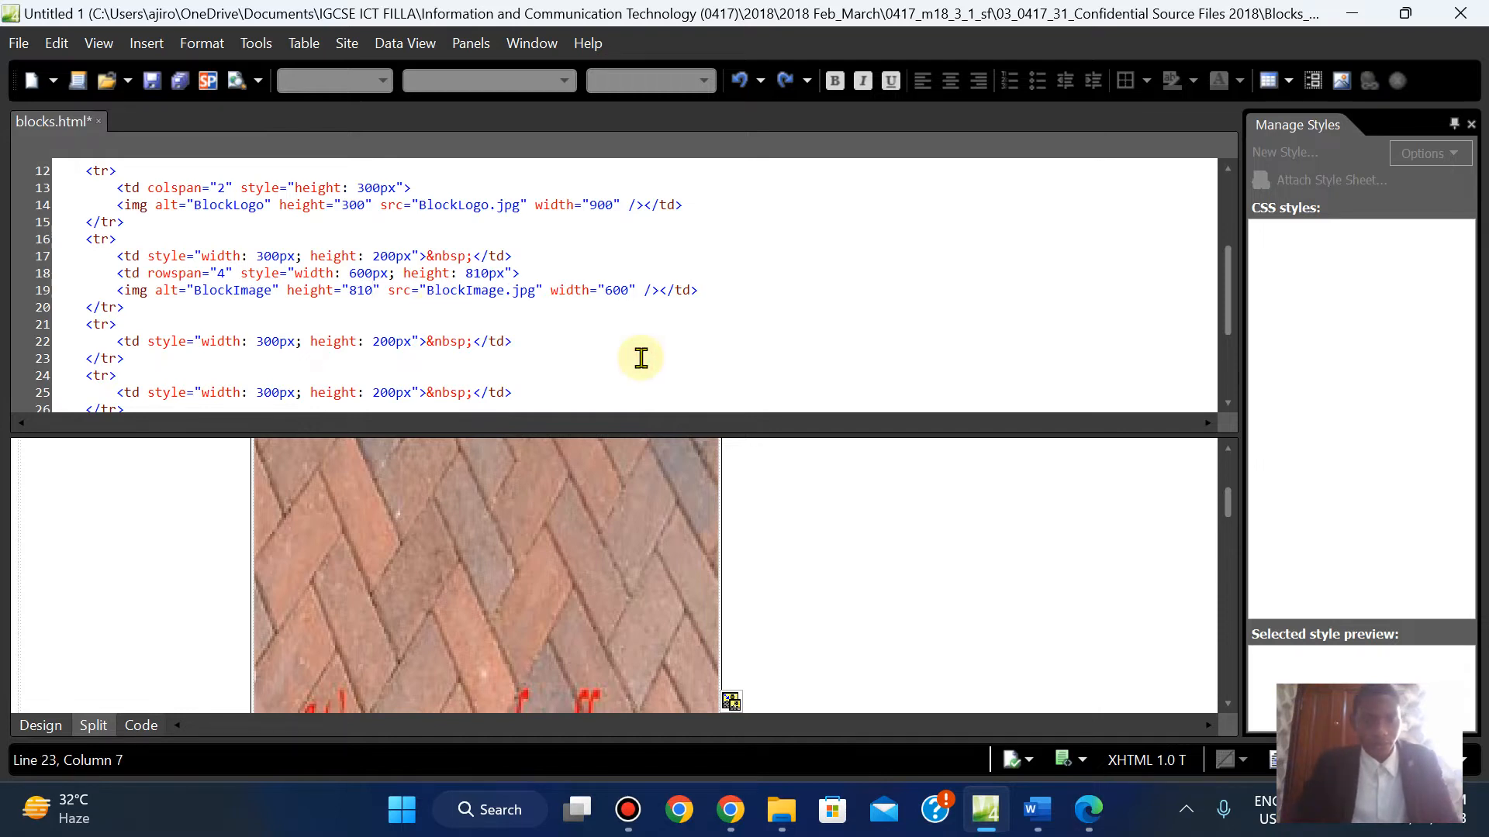
{"action": "left_click", "coordinate": [39, 725]}
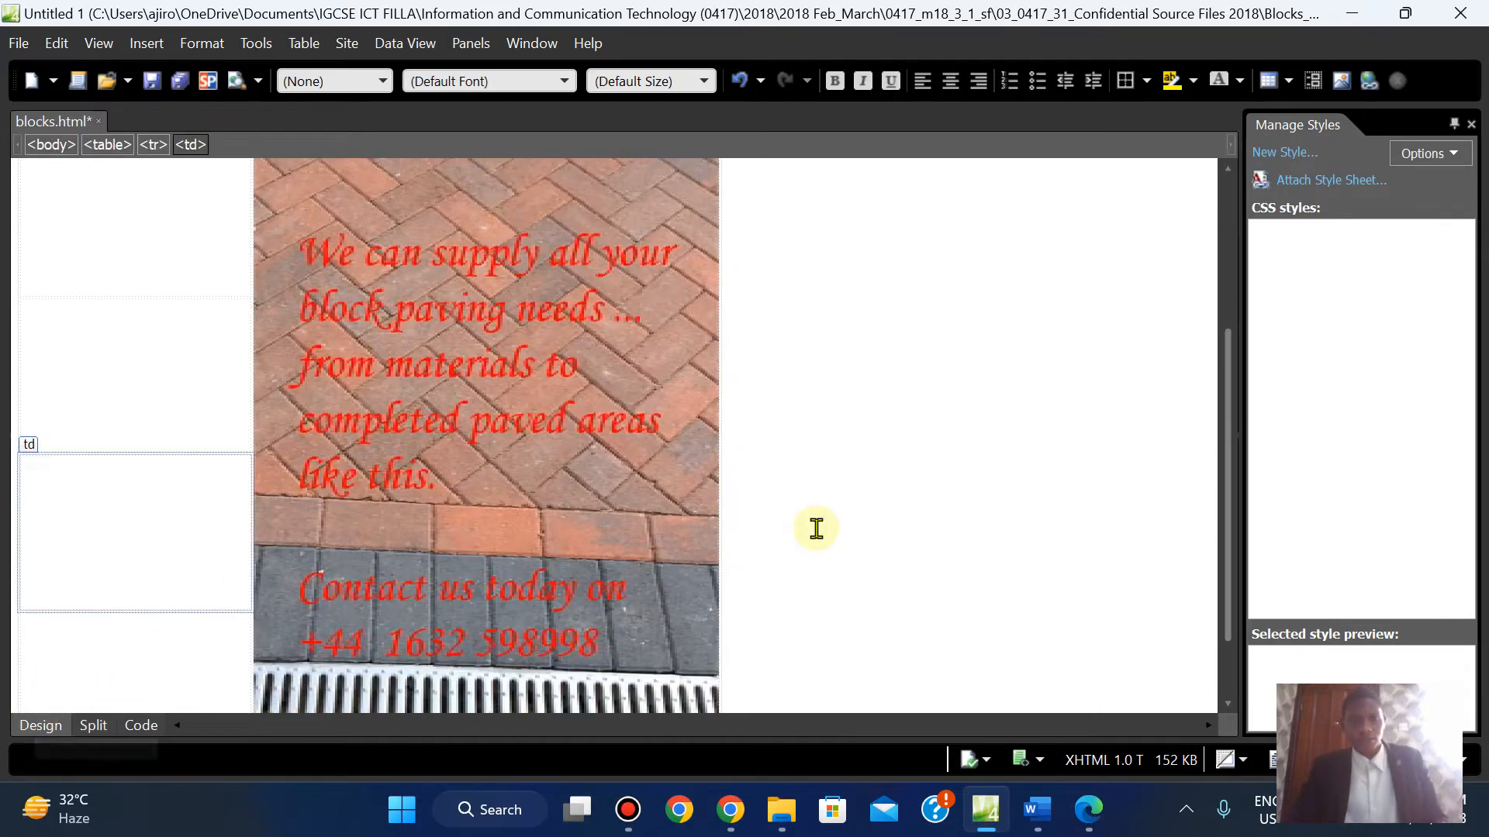
Glance at the PDF question paper and return to the editor
{"action": "left_click_drag", "start_coordinate": [1223, 432], "coordinate": [1216, 625]}
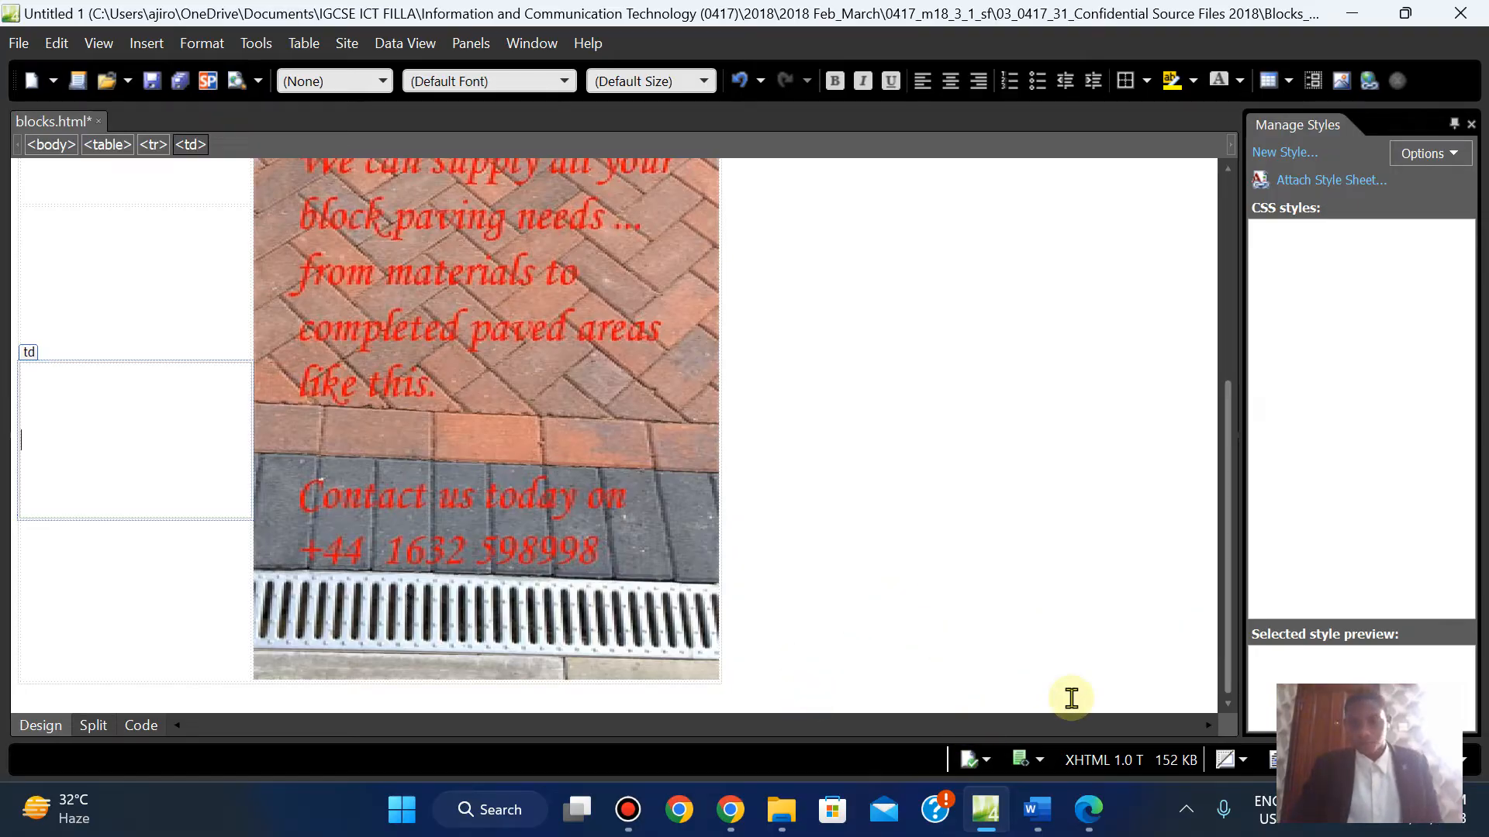
{"action": "left_click", "coordinate": [1086, 822]}
{"action": "left_click", "coordinate": [1085, 821]}
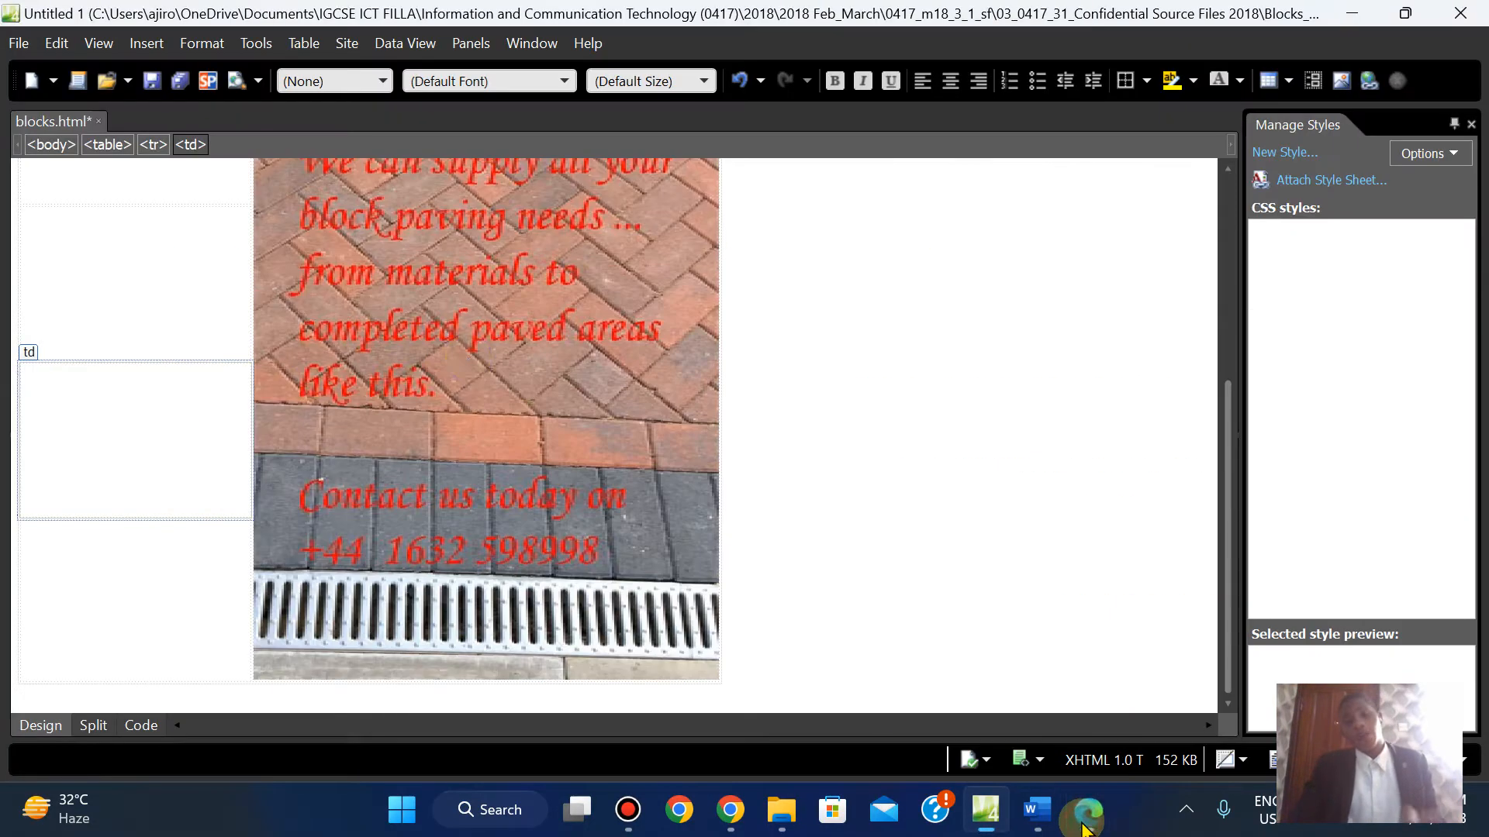
Check BlockImage's img tag in Code view, return to Design, and bring up the question paper
{"action": "left_click_drag", "start_coordinate": [1229, 501], "coordinate": [1189, 293]}
{"action": "left_click", "coordinate": [641, 560]}
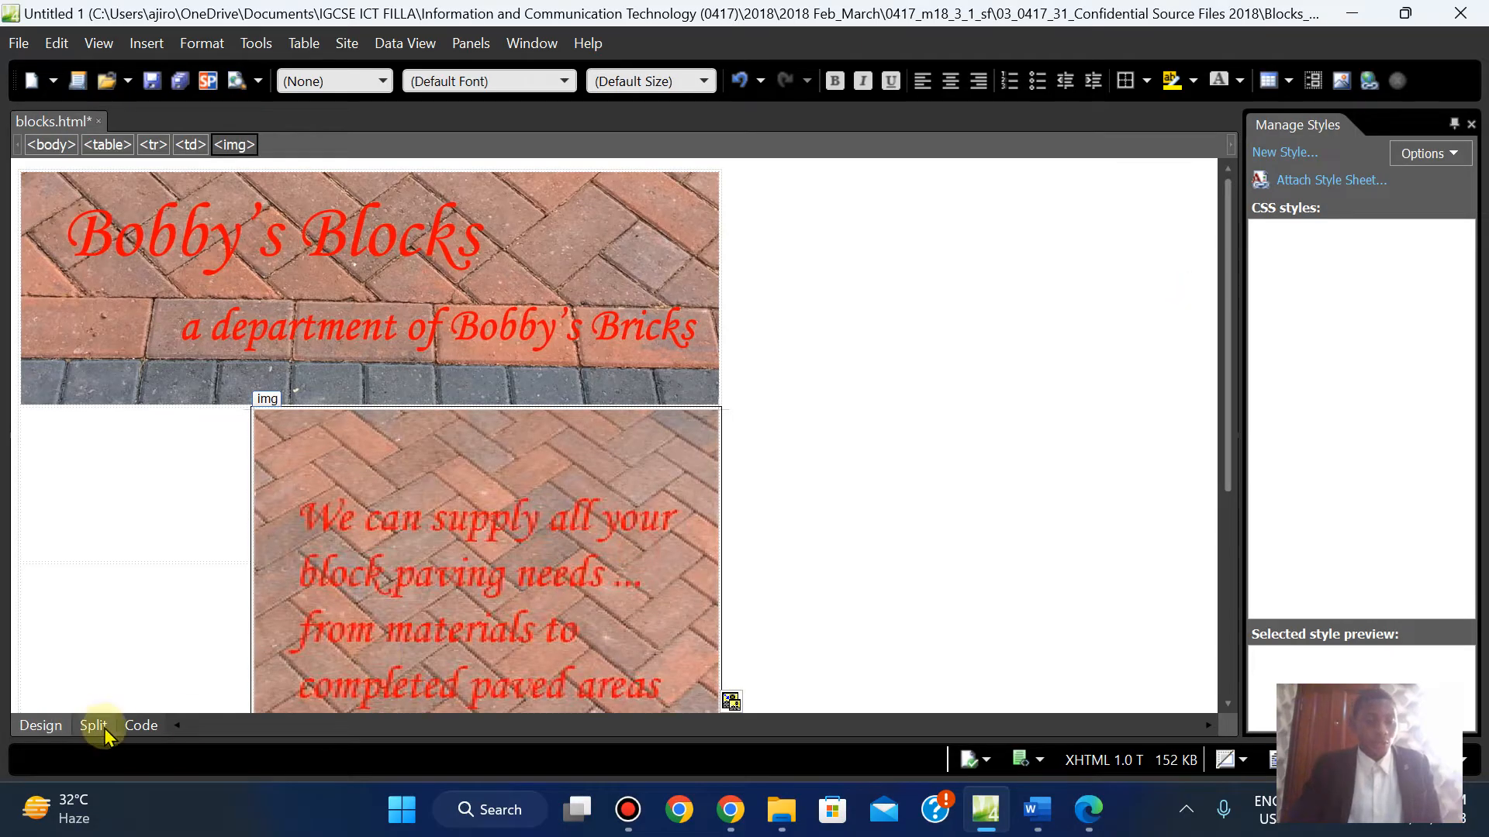
{"action": "left_click", "coordinate": [140, 725]}
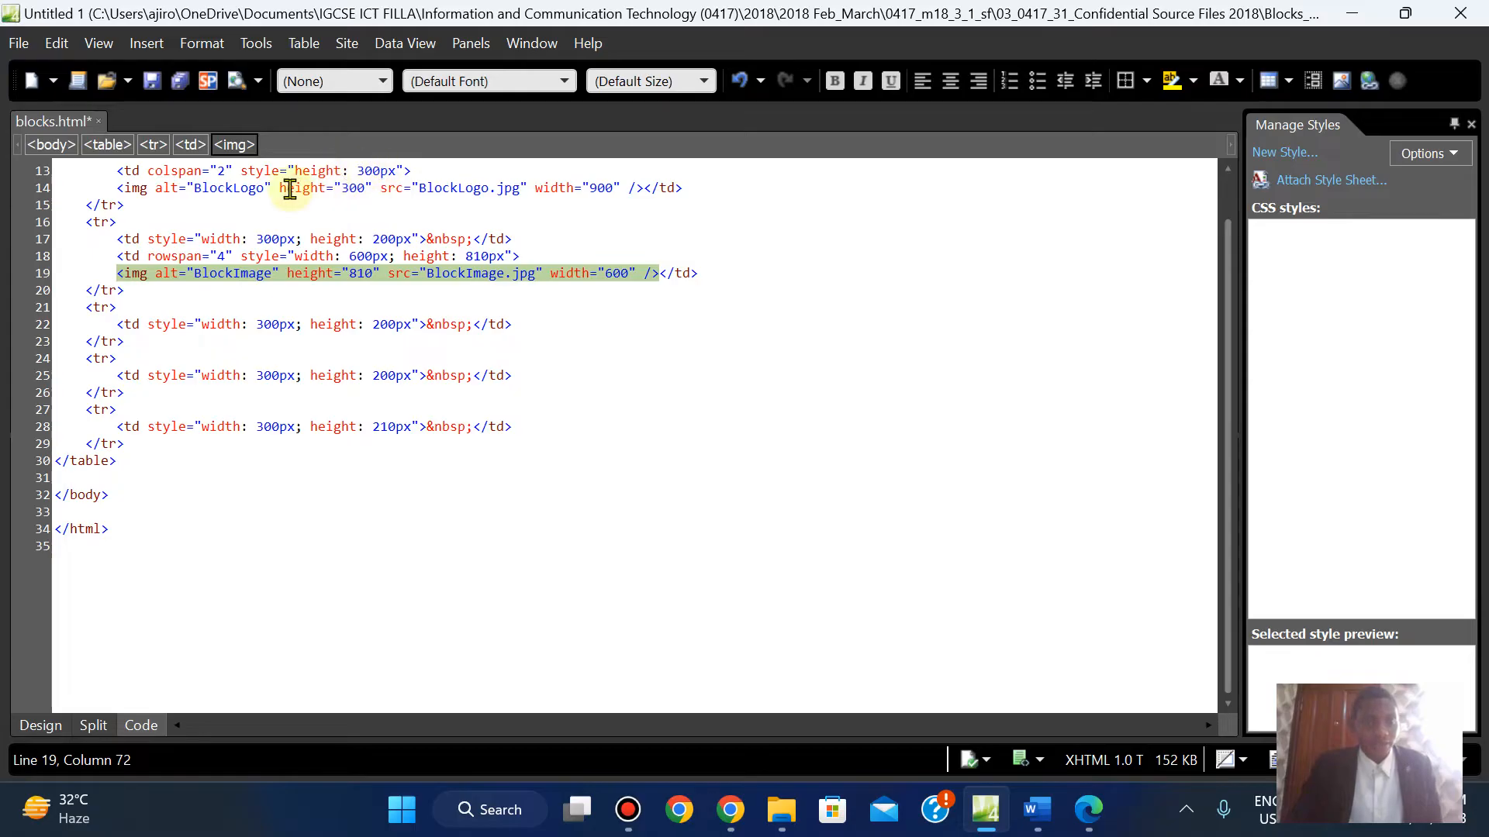
{"action": "left_click_drag", "start_coordinate": [1229, 353], "coordinate": [1223, 306]}
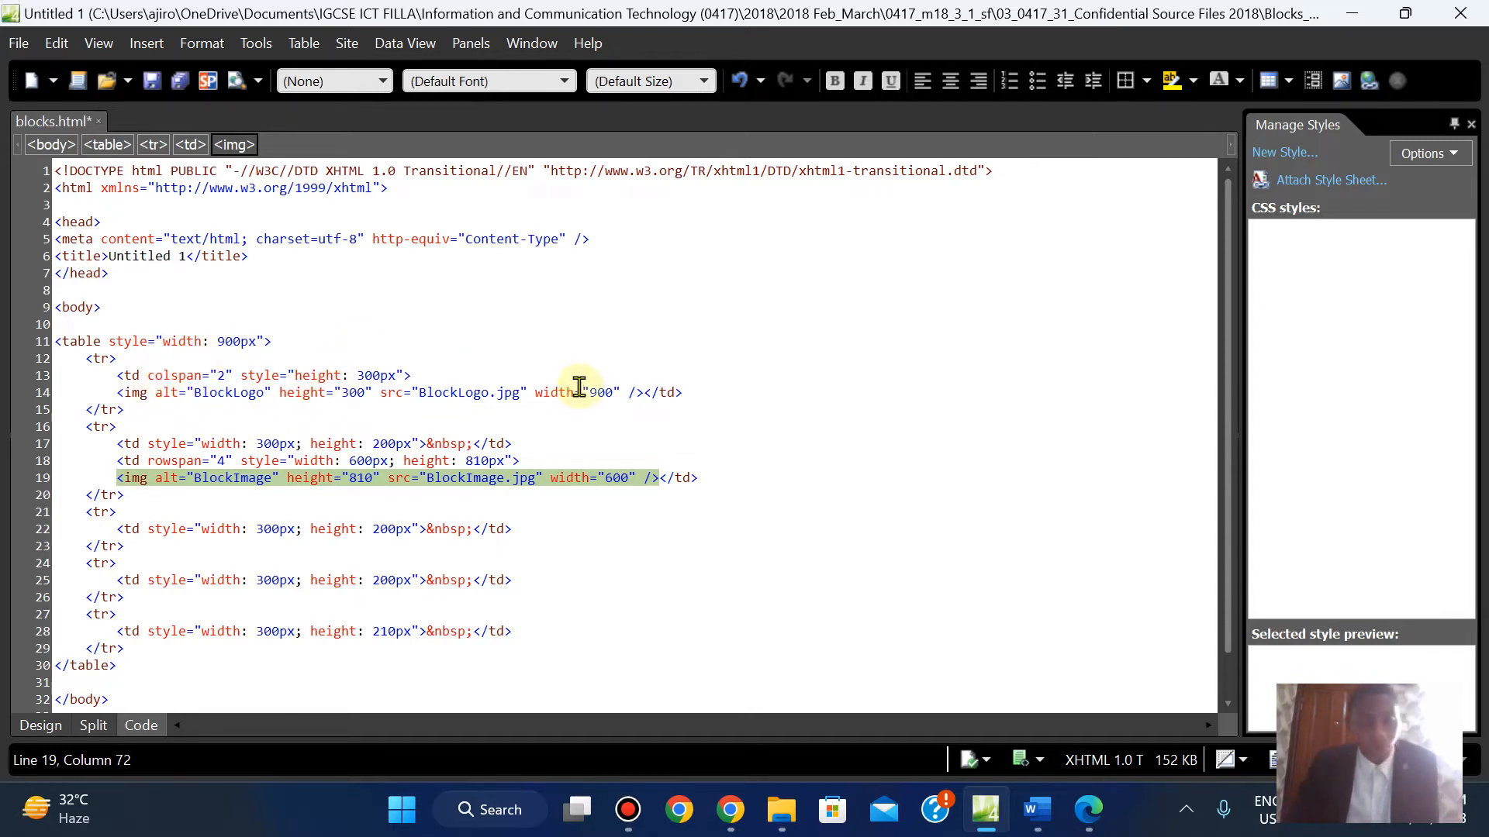
{"action": "left_click", "coordinate": [40, 725]}
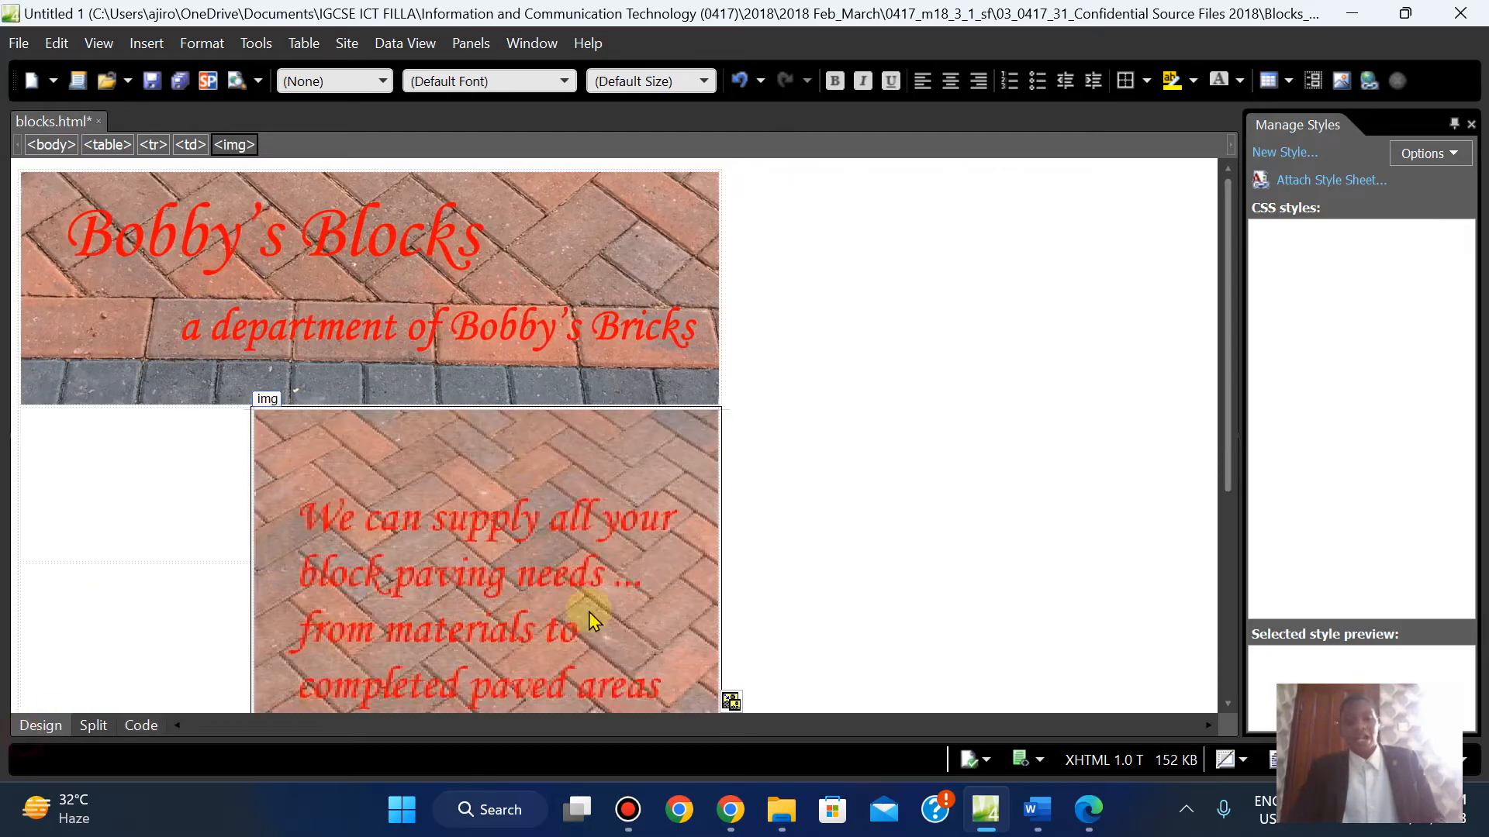
{"action": "left_click", "coordinate": [1095, 823]}
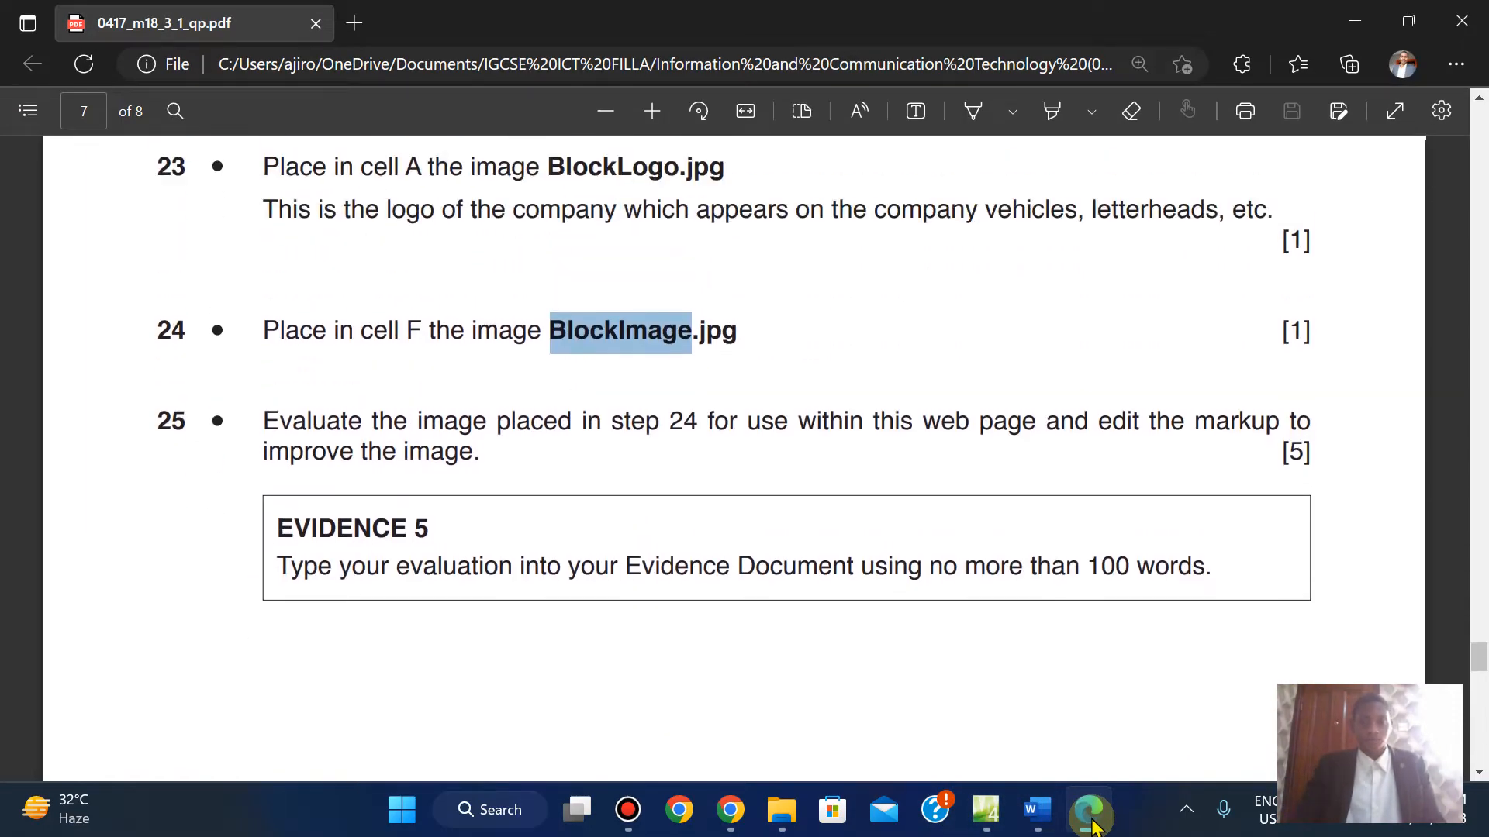
Copy the word Bricks from question 26 and switch back to blocks.html in Expression Web
{"action": "key", "text": "Down"}
{"action": "key", "text": "Down"}
{"action": "key", "text": "Down"}
{"action": "key", "text": "Down"}
{"action": "key", "text": "Down"}
{"action": "key", "text": "Down"}
{"action": "key", "text": "Down"}
{"action": "key", "text": "Down"}
{"action": "key", "text": "Down"}
{"action": "key", "text": "Down"}
{"action": "key", "text": "Down"}
{"action": "key", "text": "Down"}
{"action": "key", "text": "Down"}
{"action": "key", "text": "Down"}
{"action": "key", "text": "Down"}
{"action": "key", "text": "Down"}
{"action": "key", "text": "Down"}
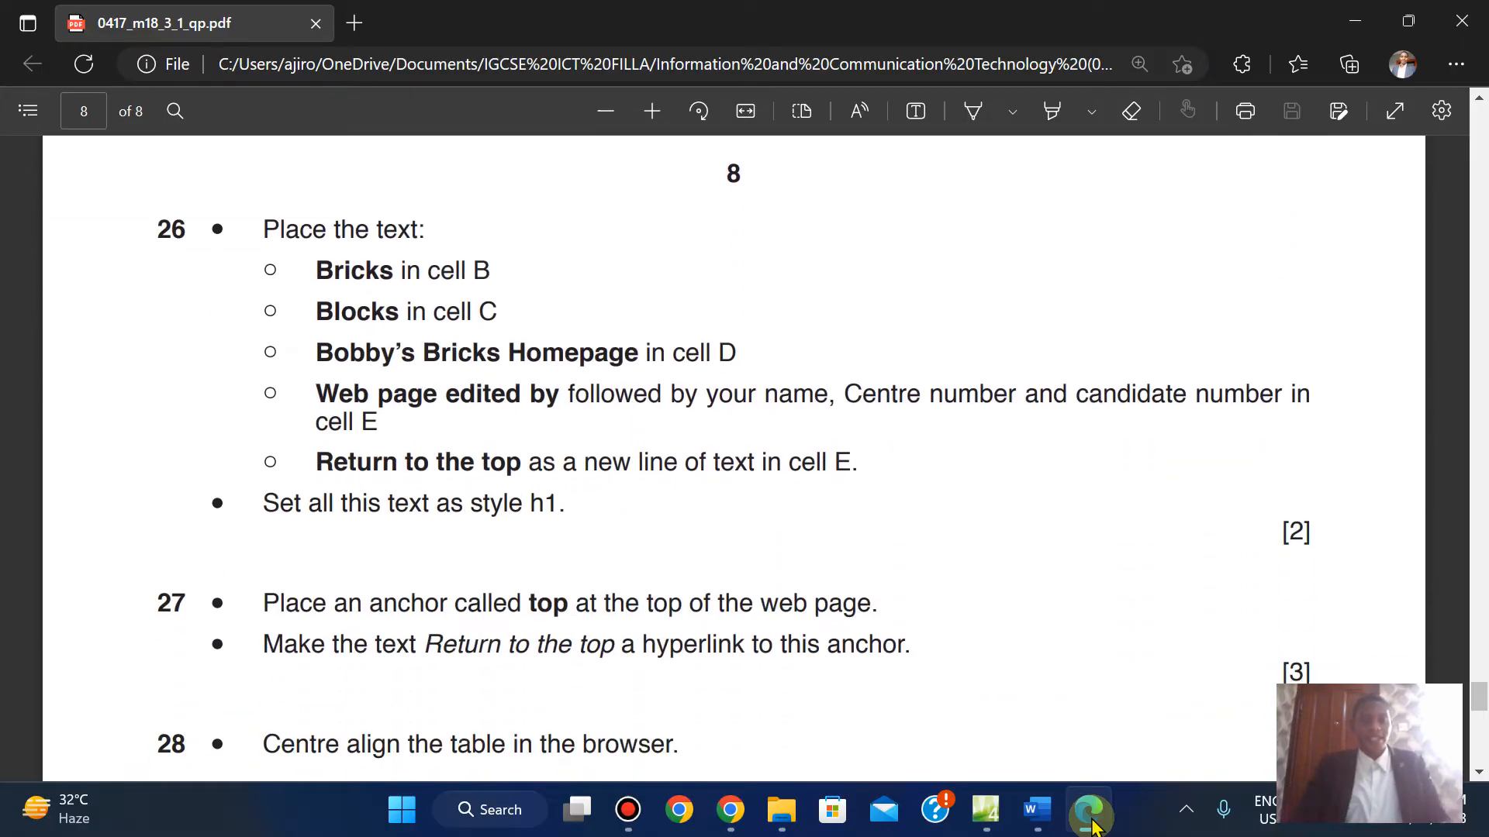
{"action": "double_click", "coordinate": [319, 268]}
{"action": "left_click", "coordinate": [397, 107]}
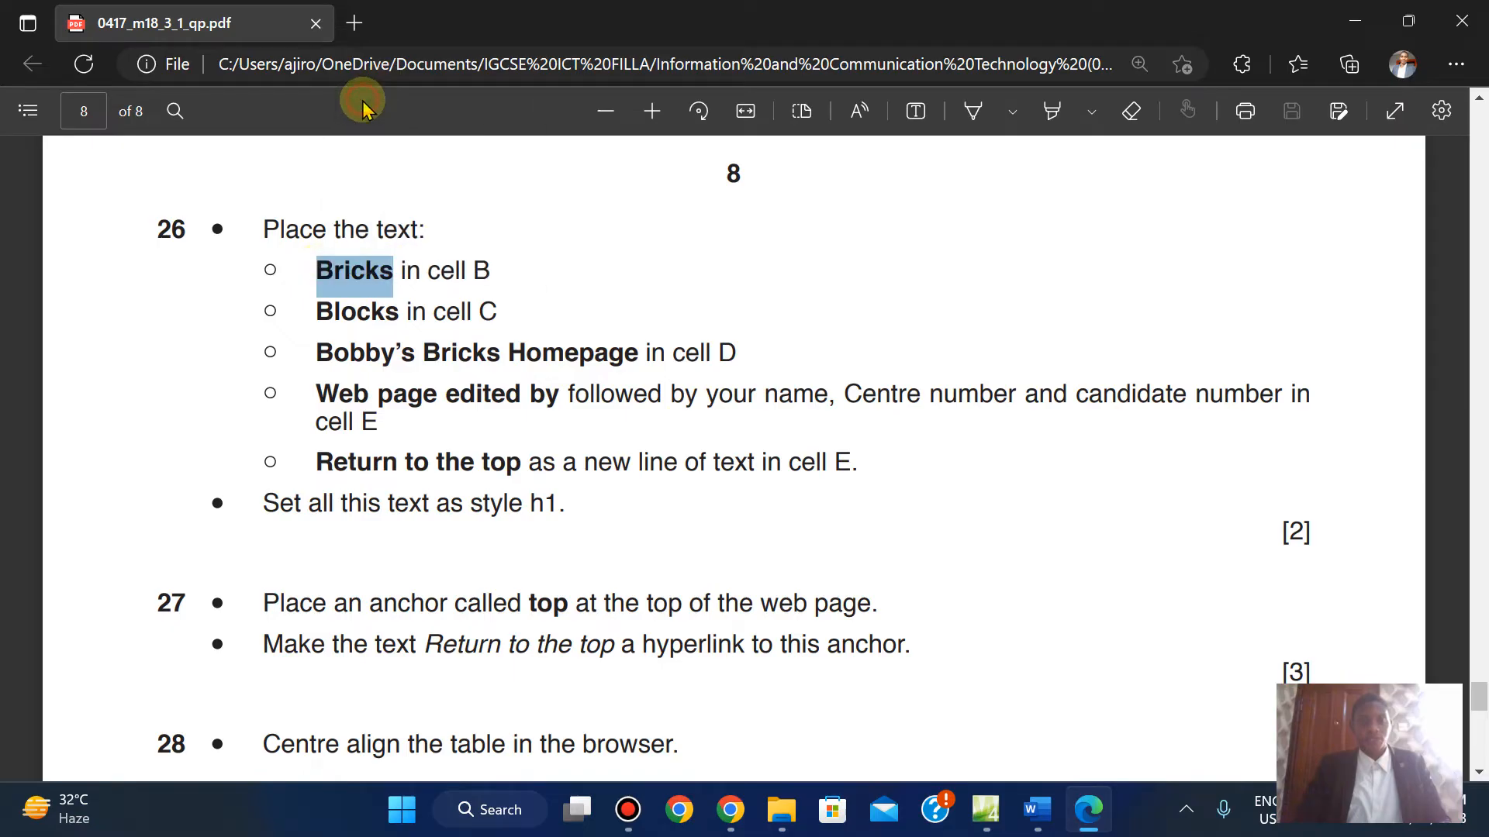
{"action": "left_click_drag", "start_coordinate": [1485, 697], "coordinate": [1472, 628]}
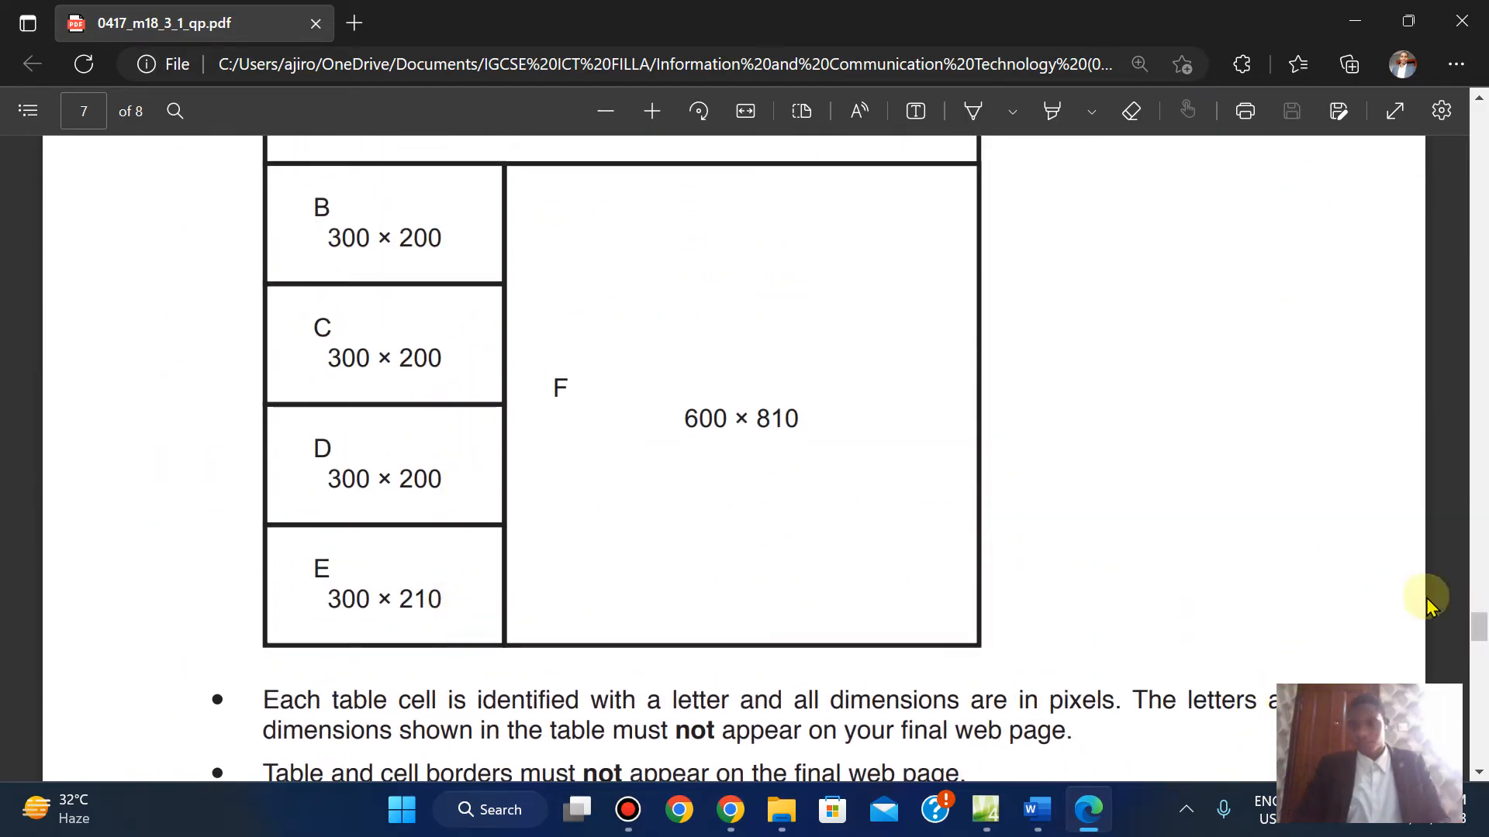
{"action": "left_click_drag", "start_coordinate": [1477, 628], "coordinate": [1478, 701]}
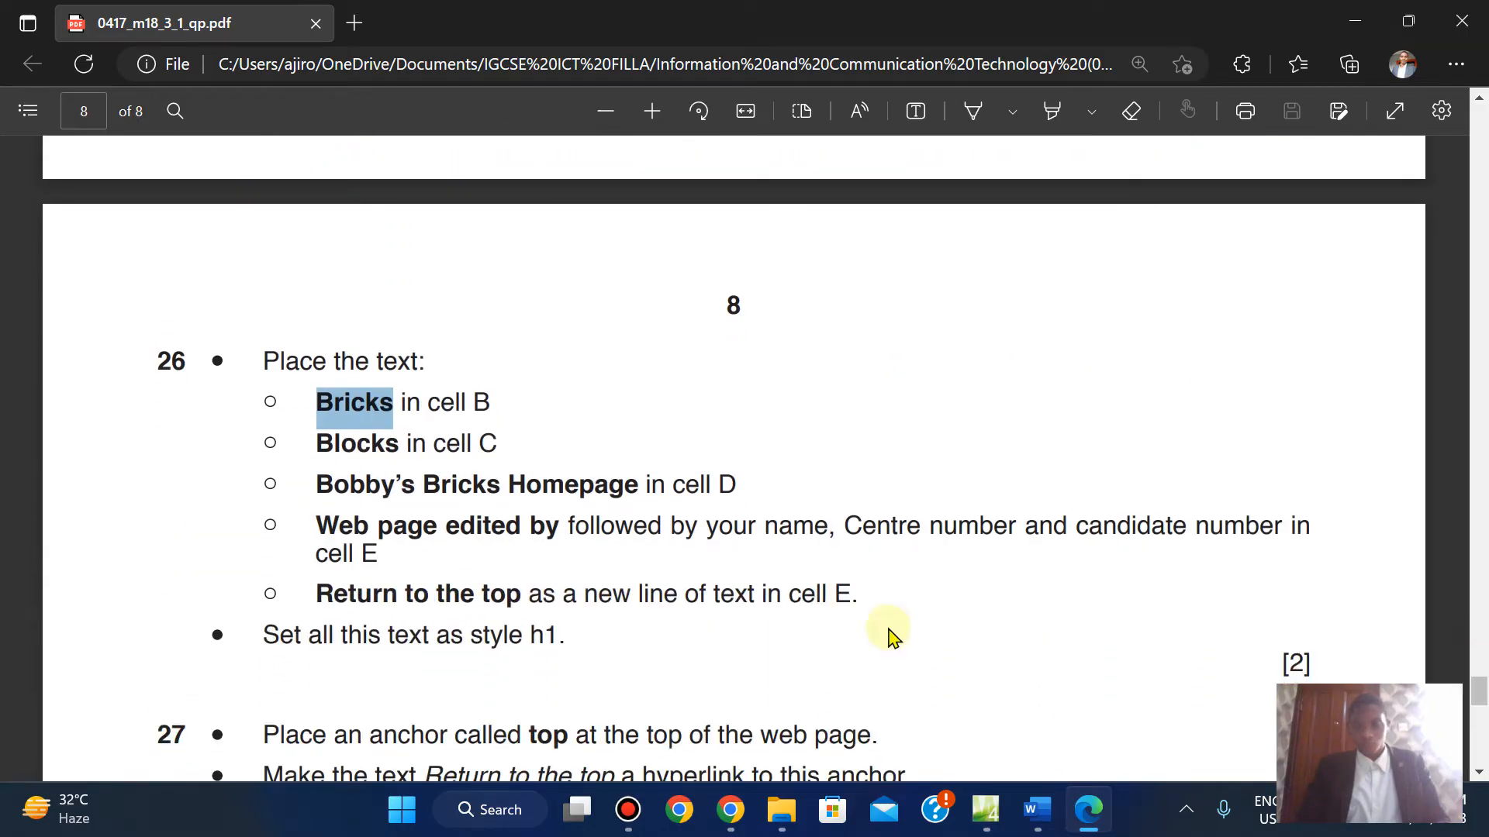
{"action": "left_click", "coordinate": [986, 805]}
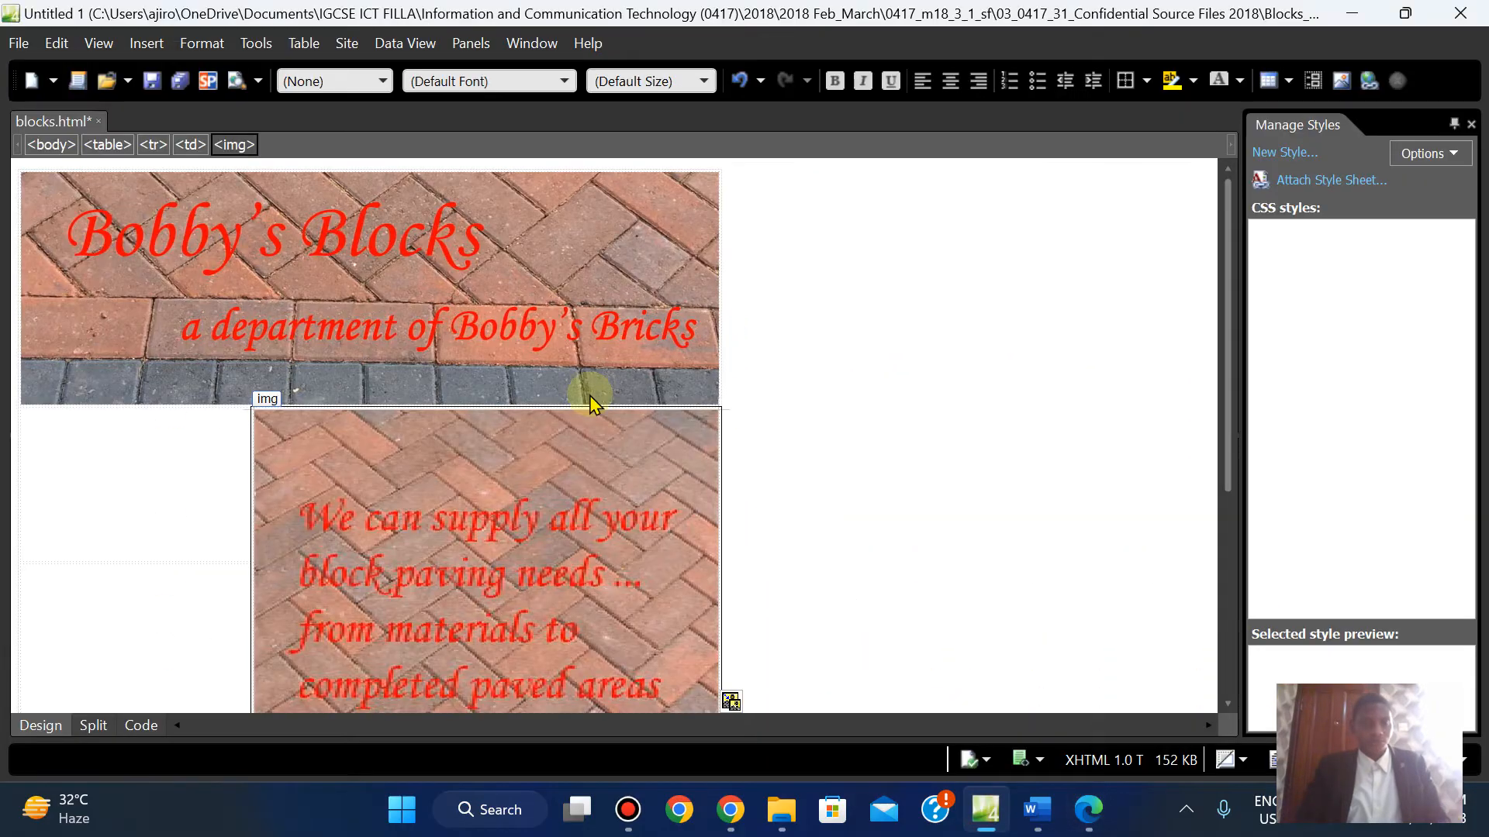
Paste Bricks into cell B, then copy Blocks from the paper into cell C
{"action": "left_click", "coordinate": [54, 541]}
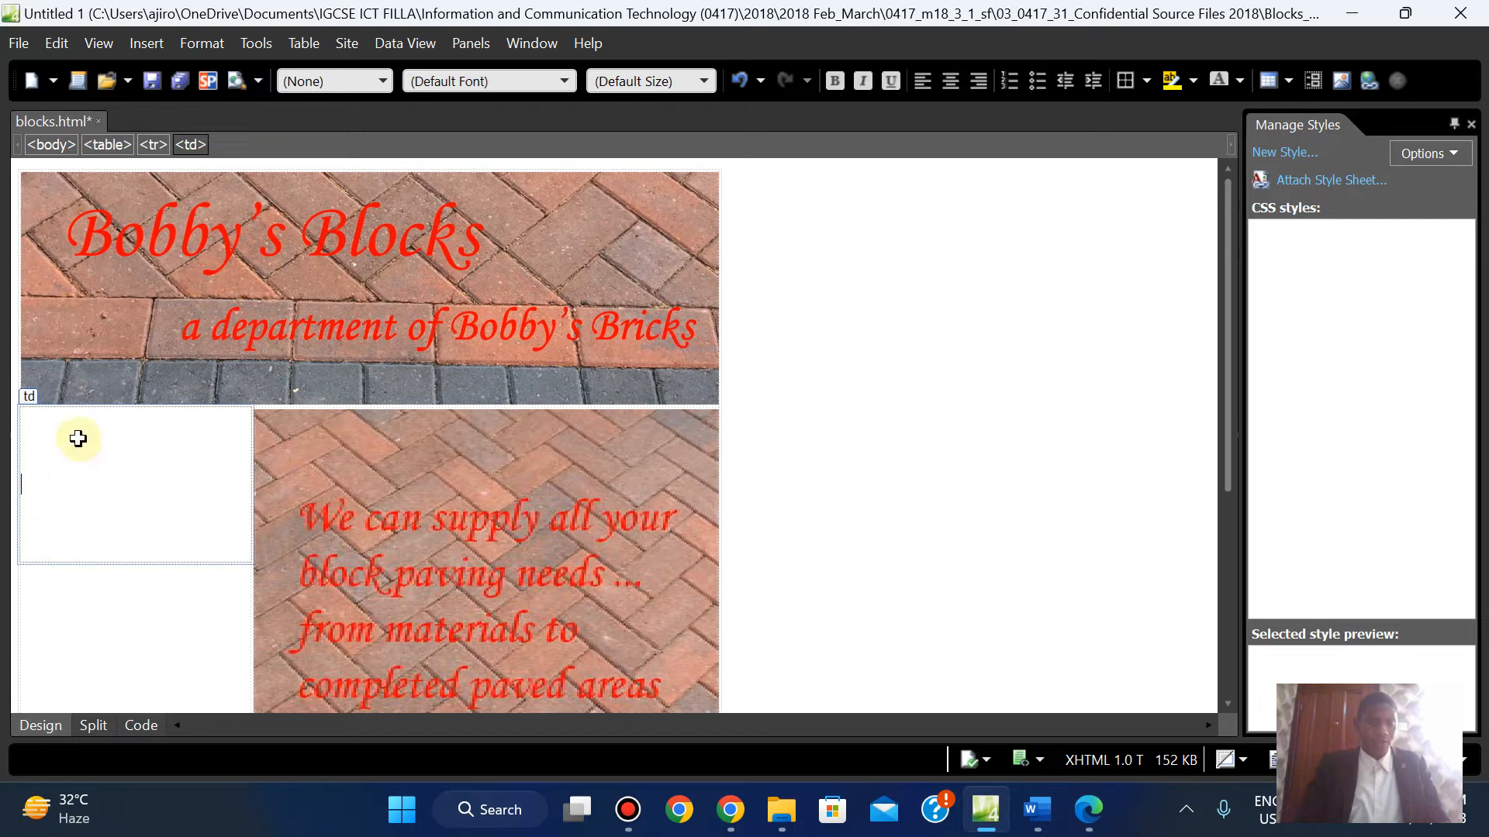
{"action": "key", "text": "ctrl+v"}
{"action": "left_click", "coordinate": [1102, 809]}
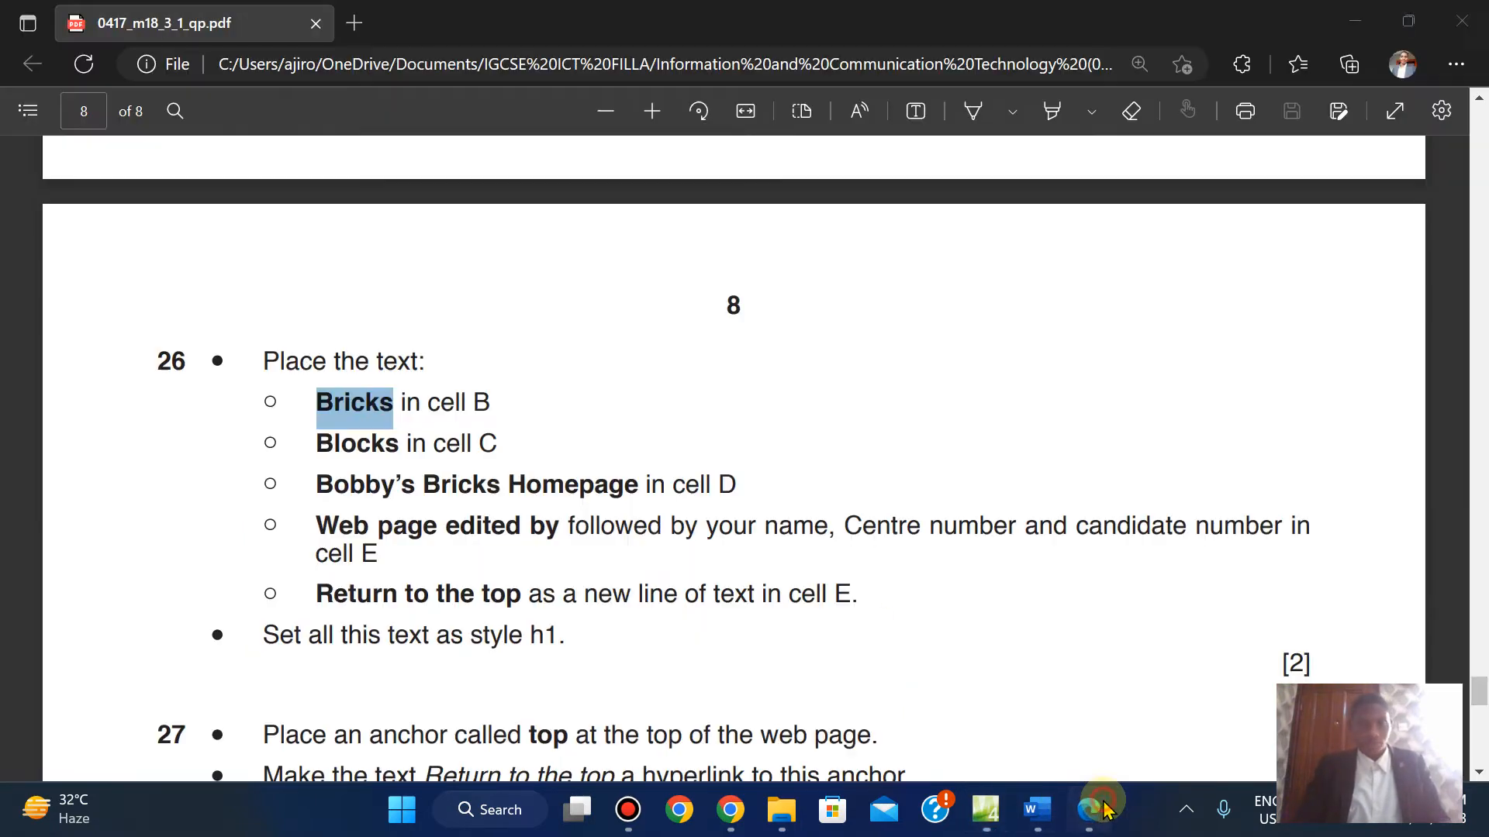
{"action": "double_click", "coordinate": [320, 443]}
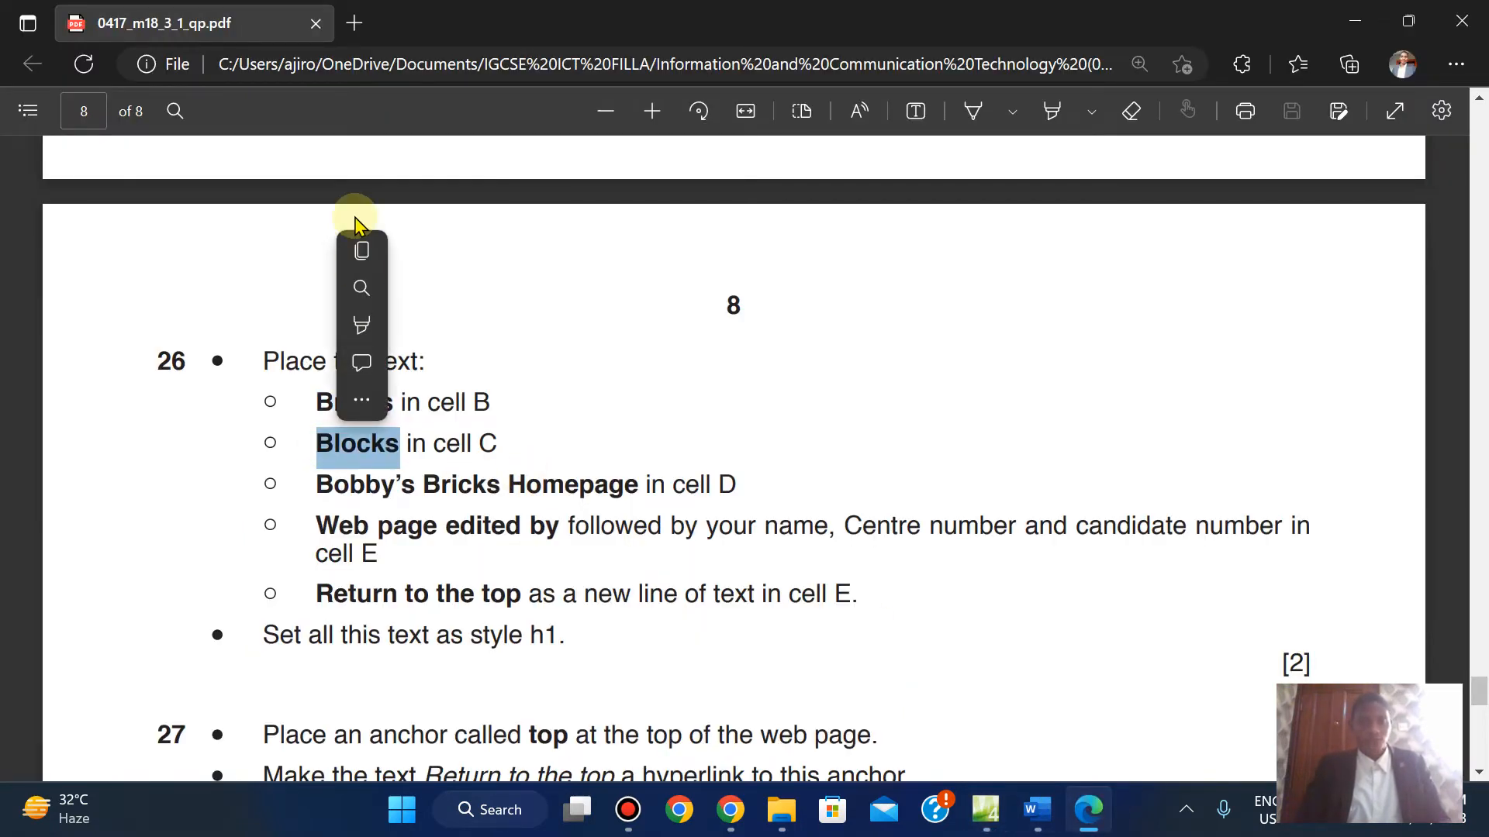
{"action": "left_click", "coordinate": [359, 247]}
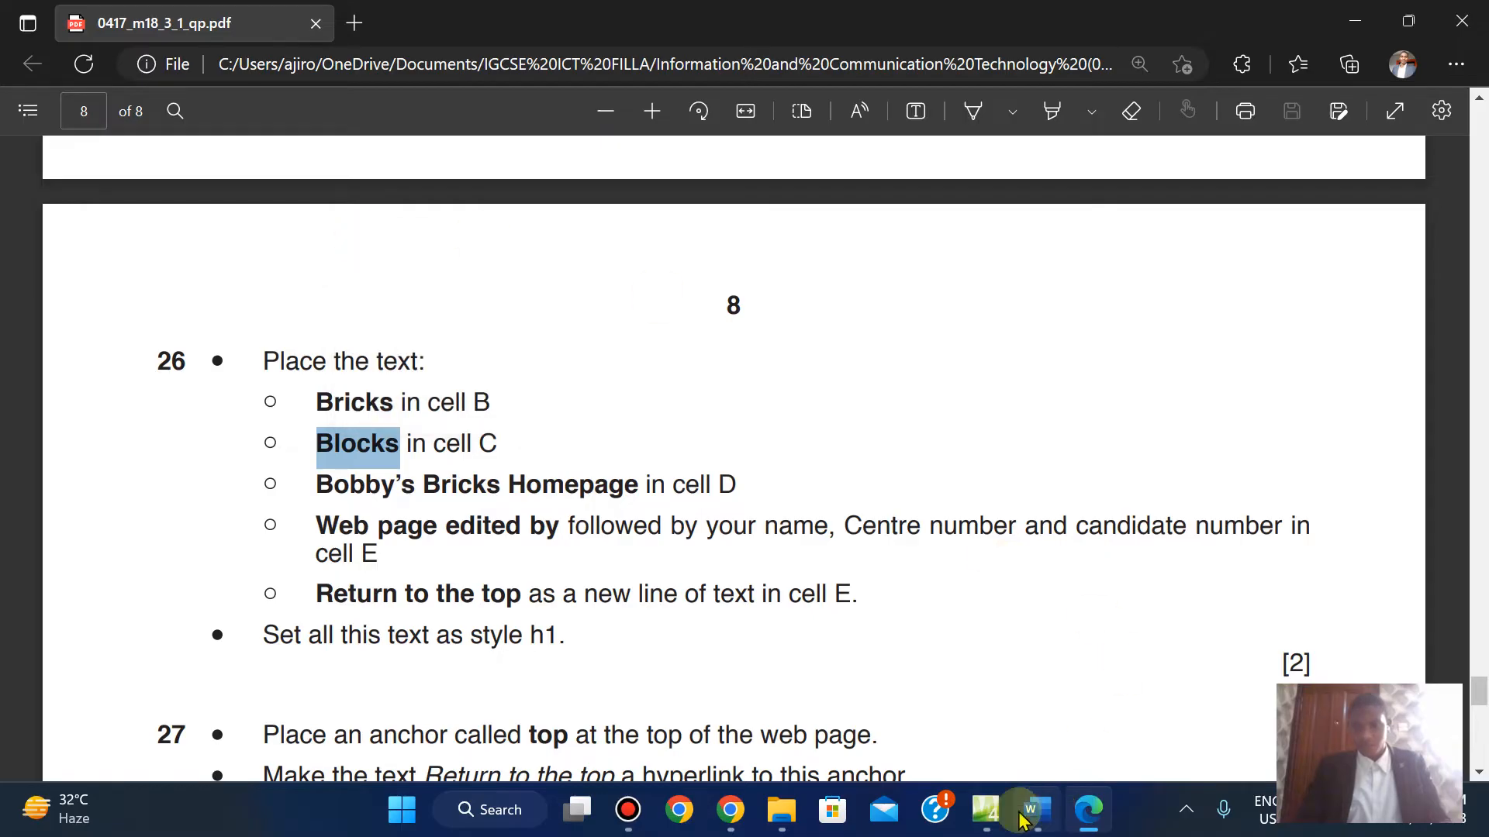
{"action": "mouse_move", "coordinate": [986, 810]}
{"action": "left_click", "coordinate": [965, 737]}
{"action": "left_click", "coordinate": [154, 615]}
{"action": "key", "text": "ctrl+v"}
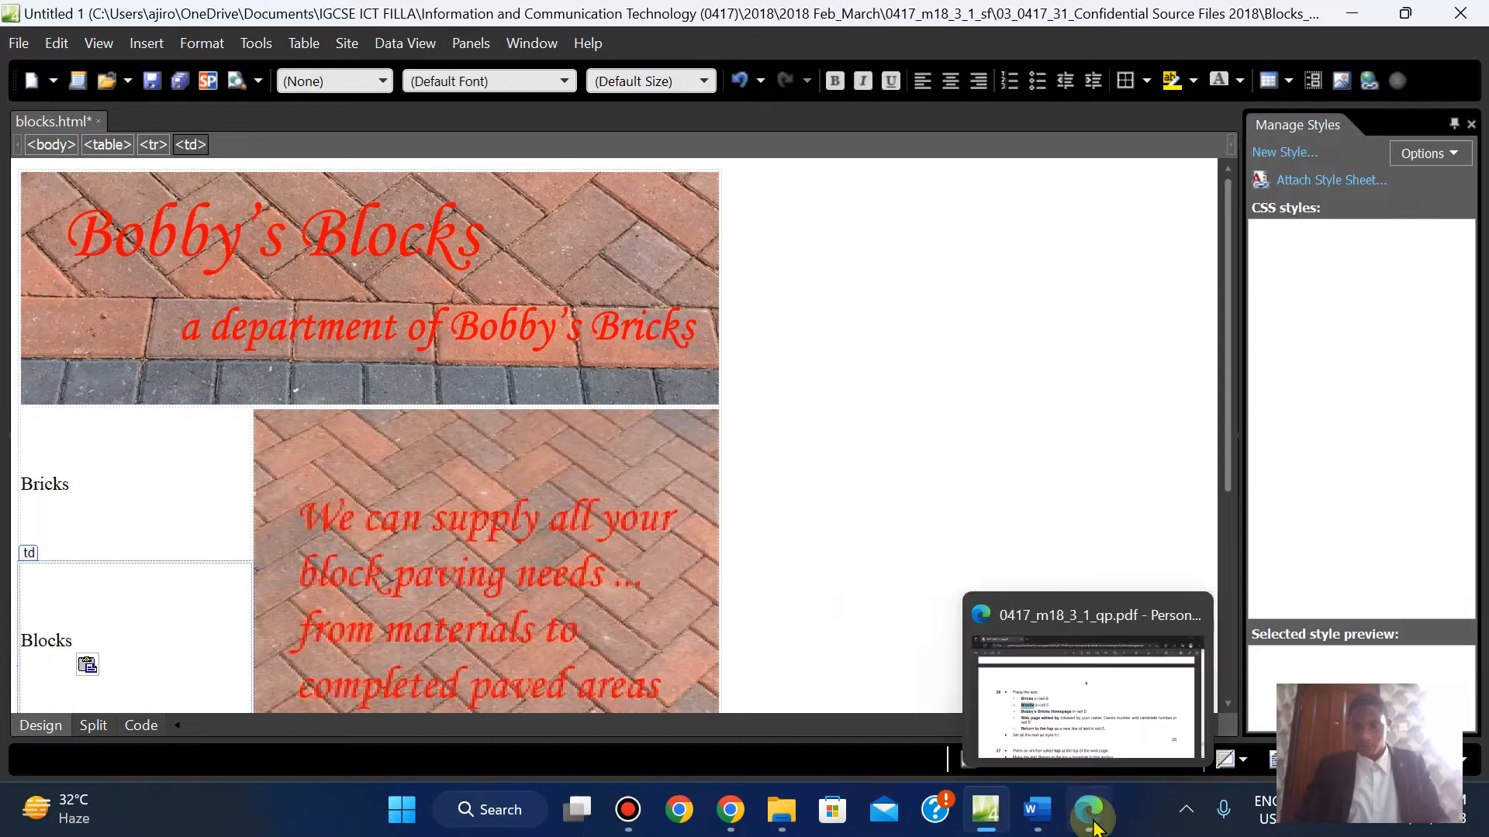
Copy 'Bobby's Bricks Homepage' from the paper and paste it into cell D
{"action": "left_click", "coordinate": [1094, 826]}
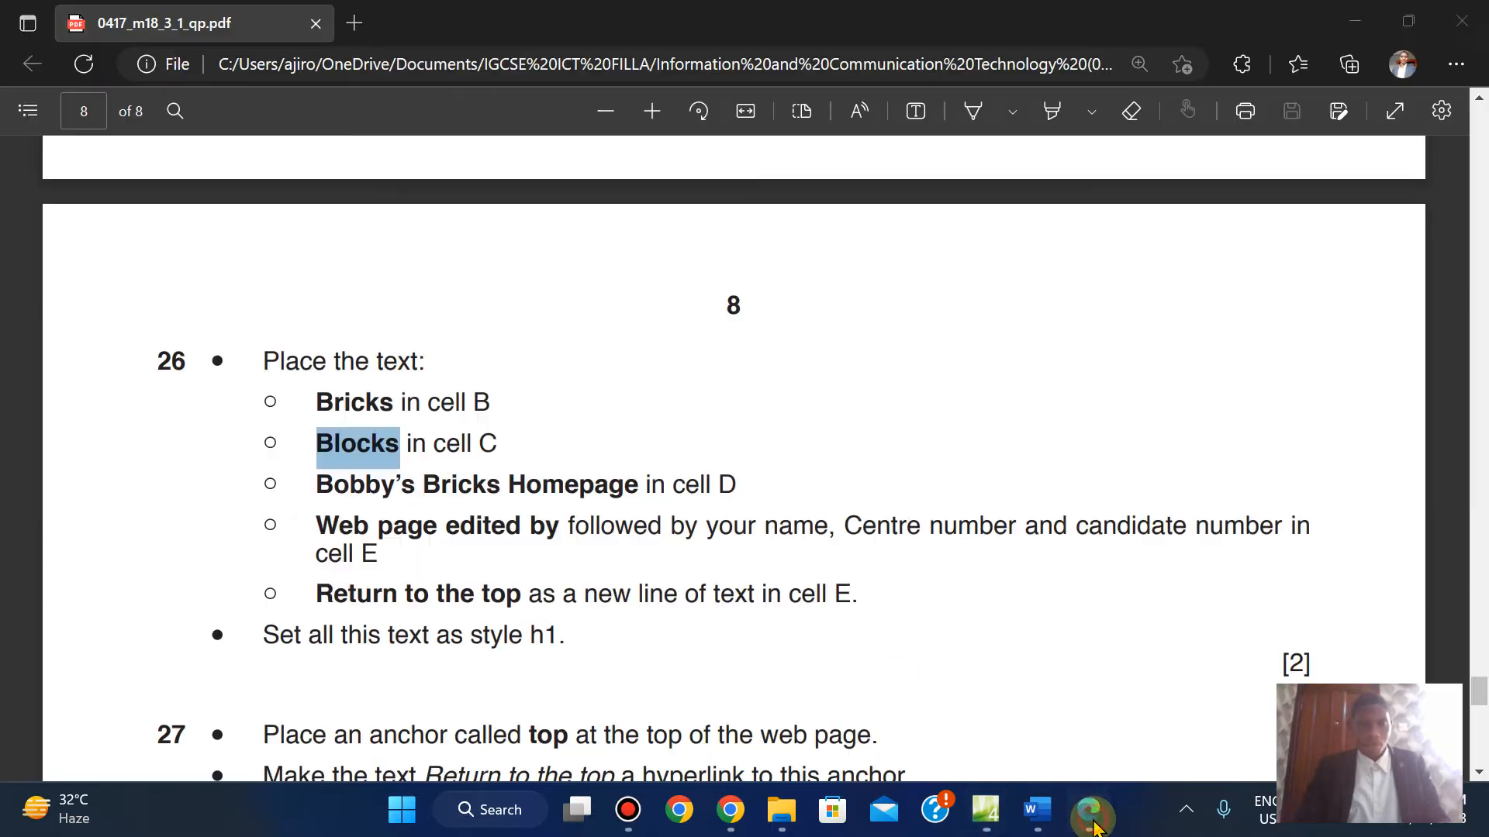
{"action": "double_click", "coordinate": [323, 485]}
{"action": "left_click", "coordinate": [324, 487]}
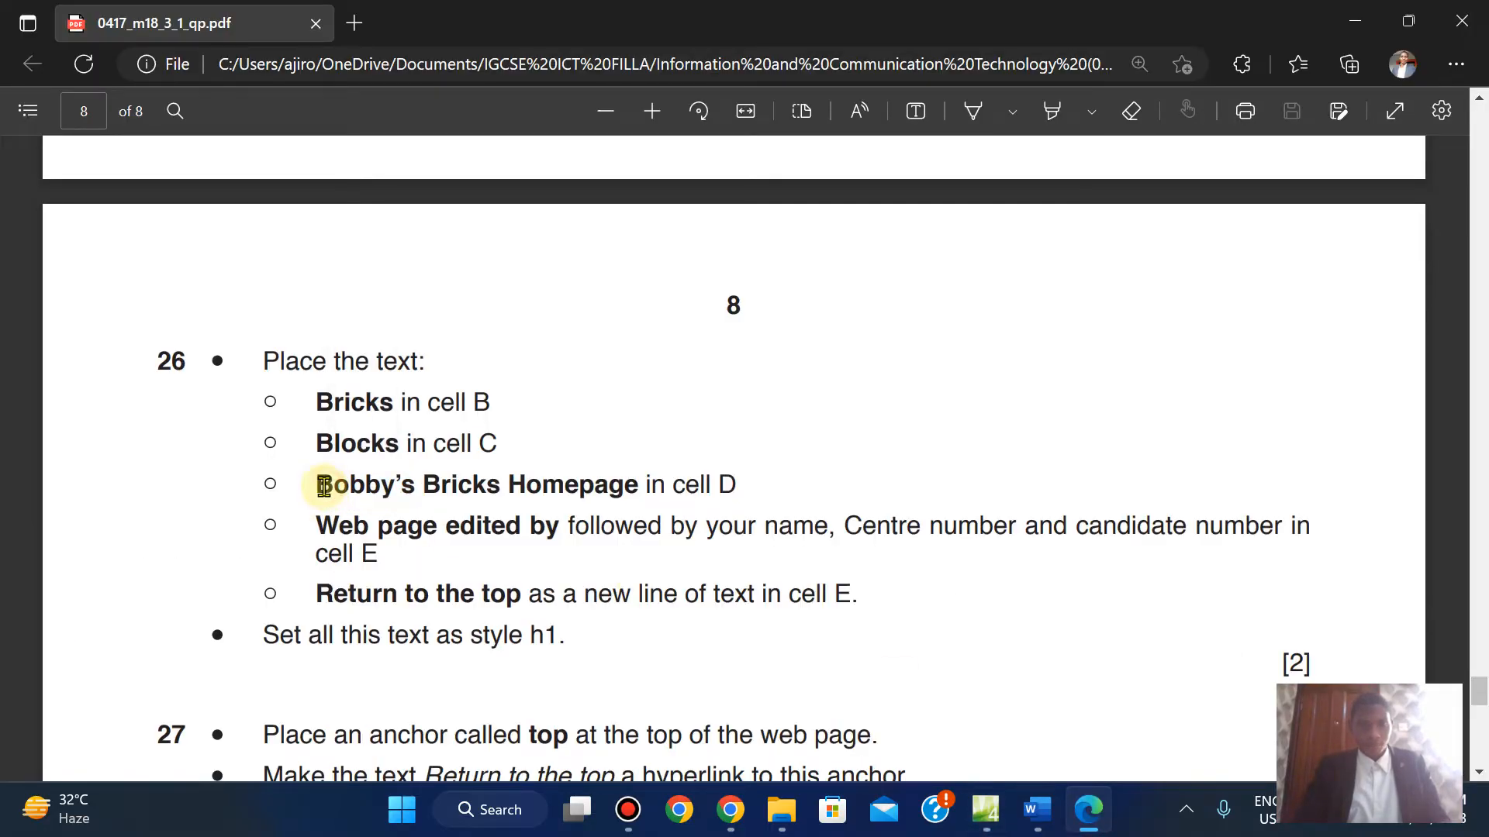
{"action": "left_click_drag", "start_coordinate": [318, 486], "coordinate": [633, 498]}
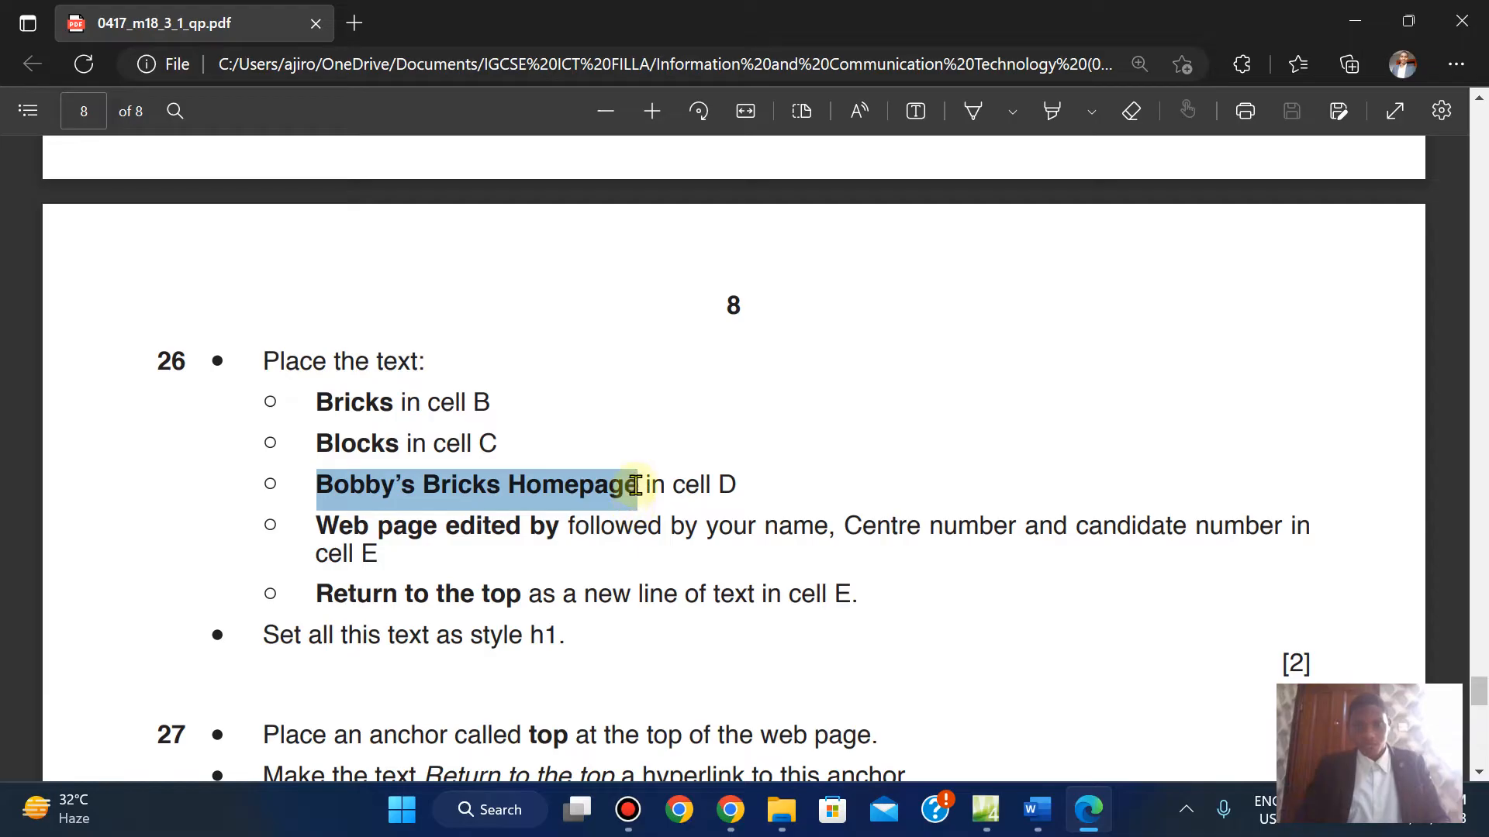
{"action": "left_click", "coordinate": [676, 291]}
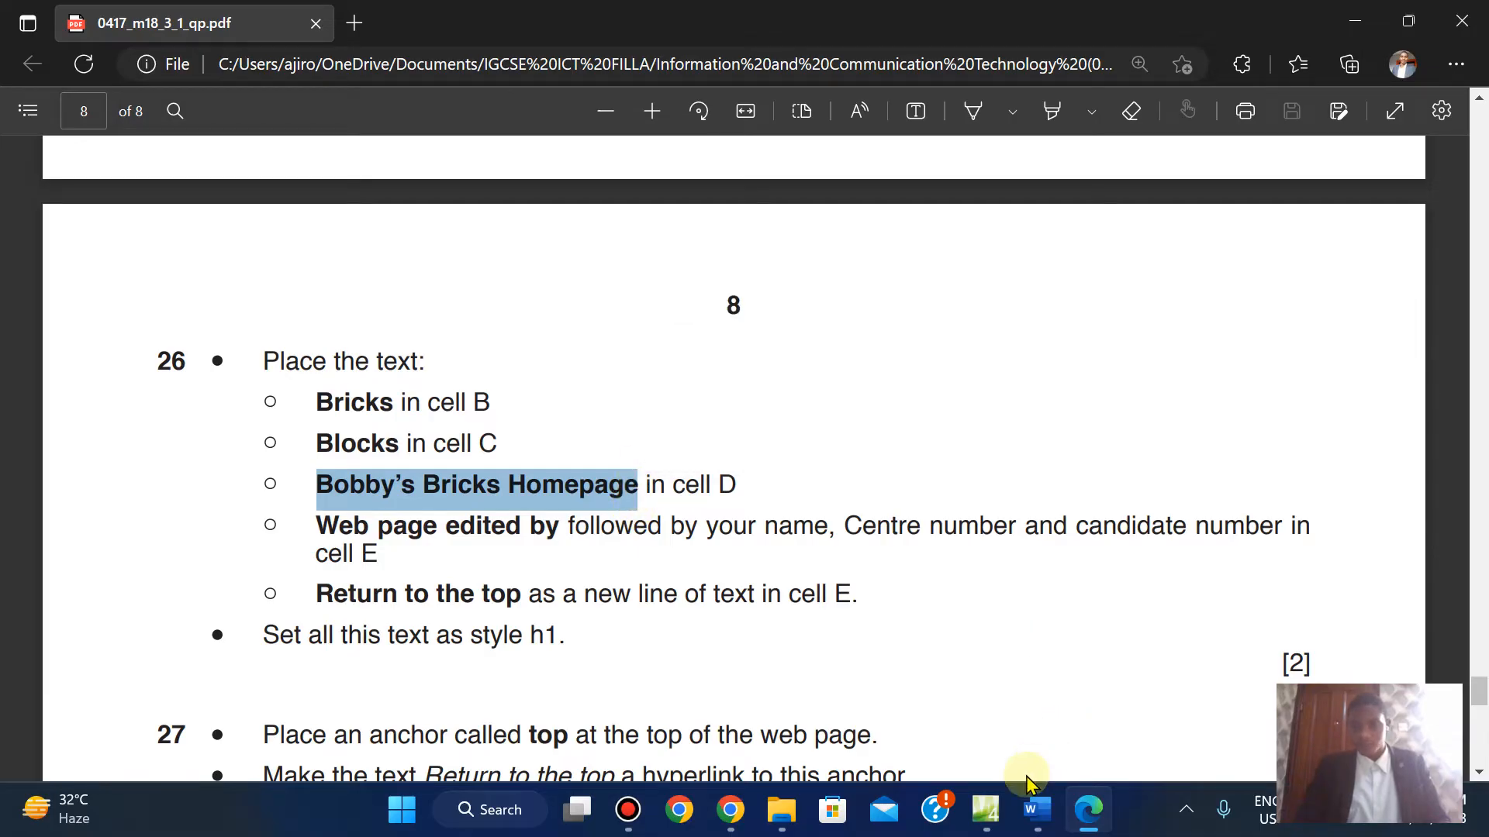
{"action": "left_click", "coordinate": [985, 809]}
{"action": "left_click_drag", "start_coordinate": [1227, 391], "coordinate": [1229, 552]}
{"action": "left_click", "coordinate": [56, 505]}
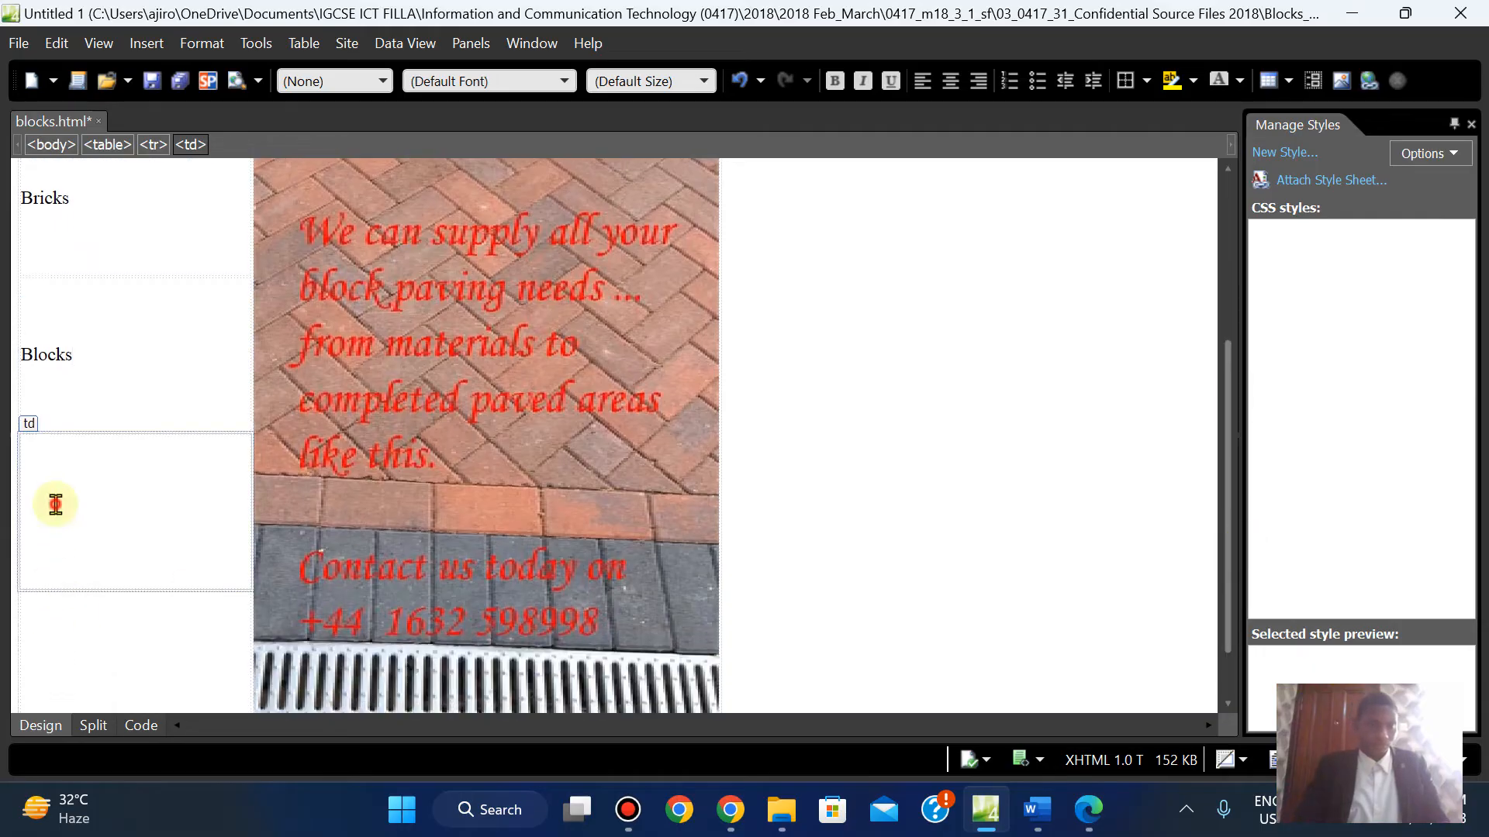
{"action": "key", "text": "ctrl+v"}
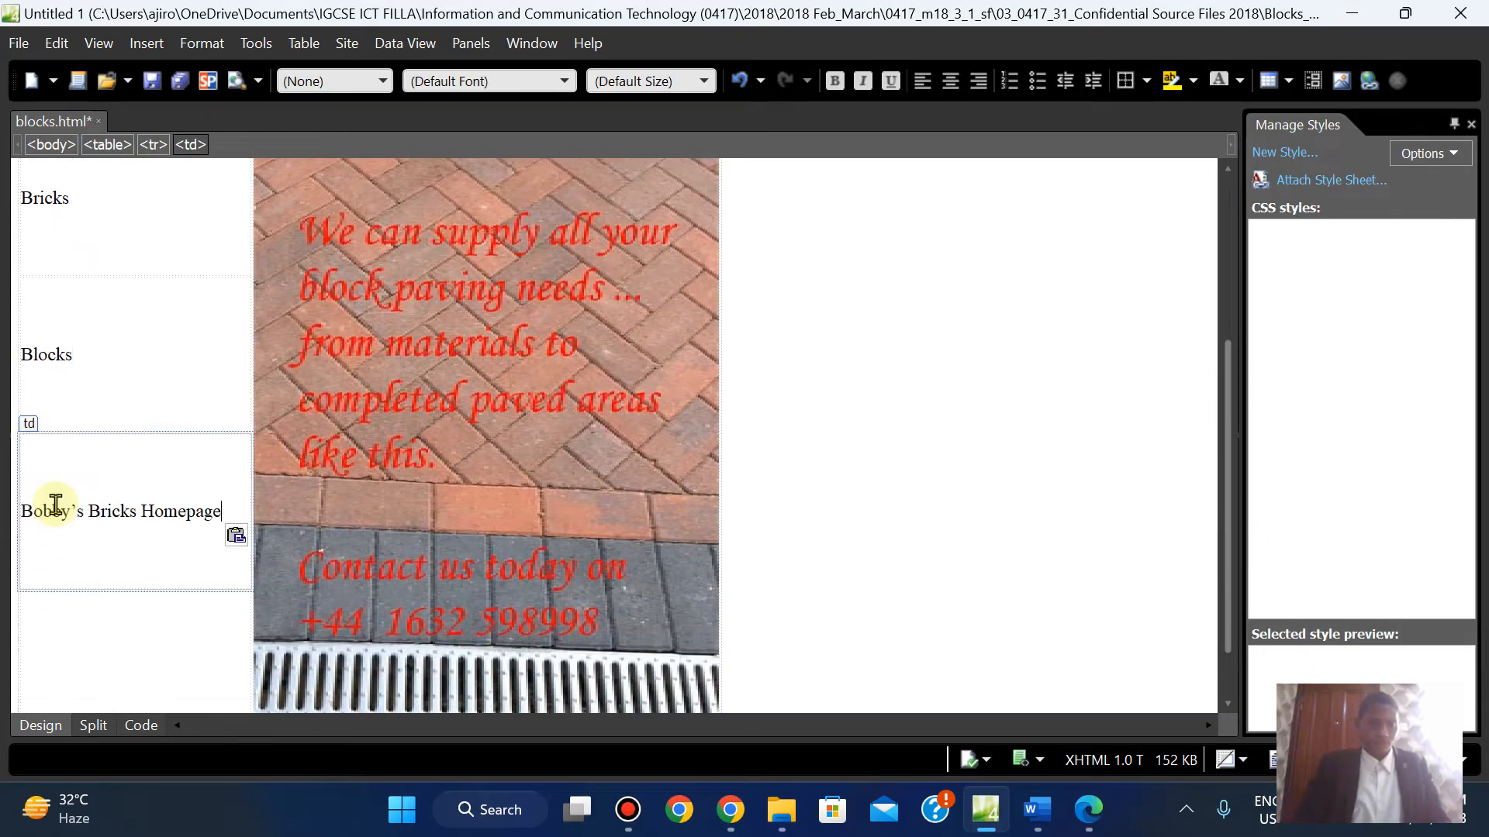
Paste 'Web page edited by' into cell E and type the candidate details after it
{"action": "left_click", "coordinate": [1101, 814]}
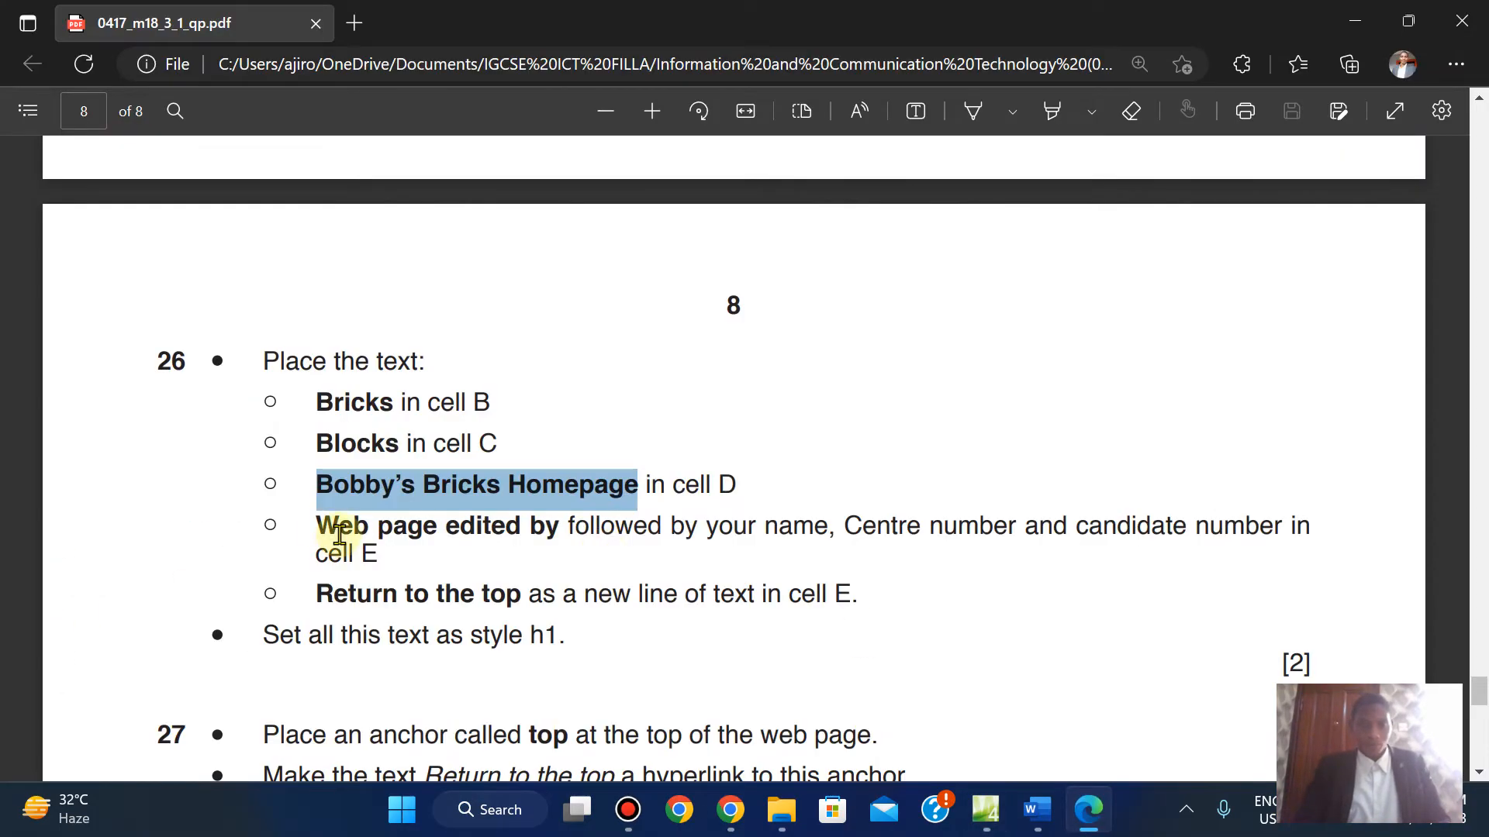
{"action": "left_click_drag", "start_coordinate": [320, 529], "coordinate": [518, 529]}
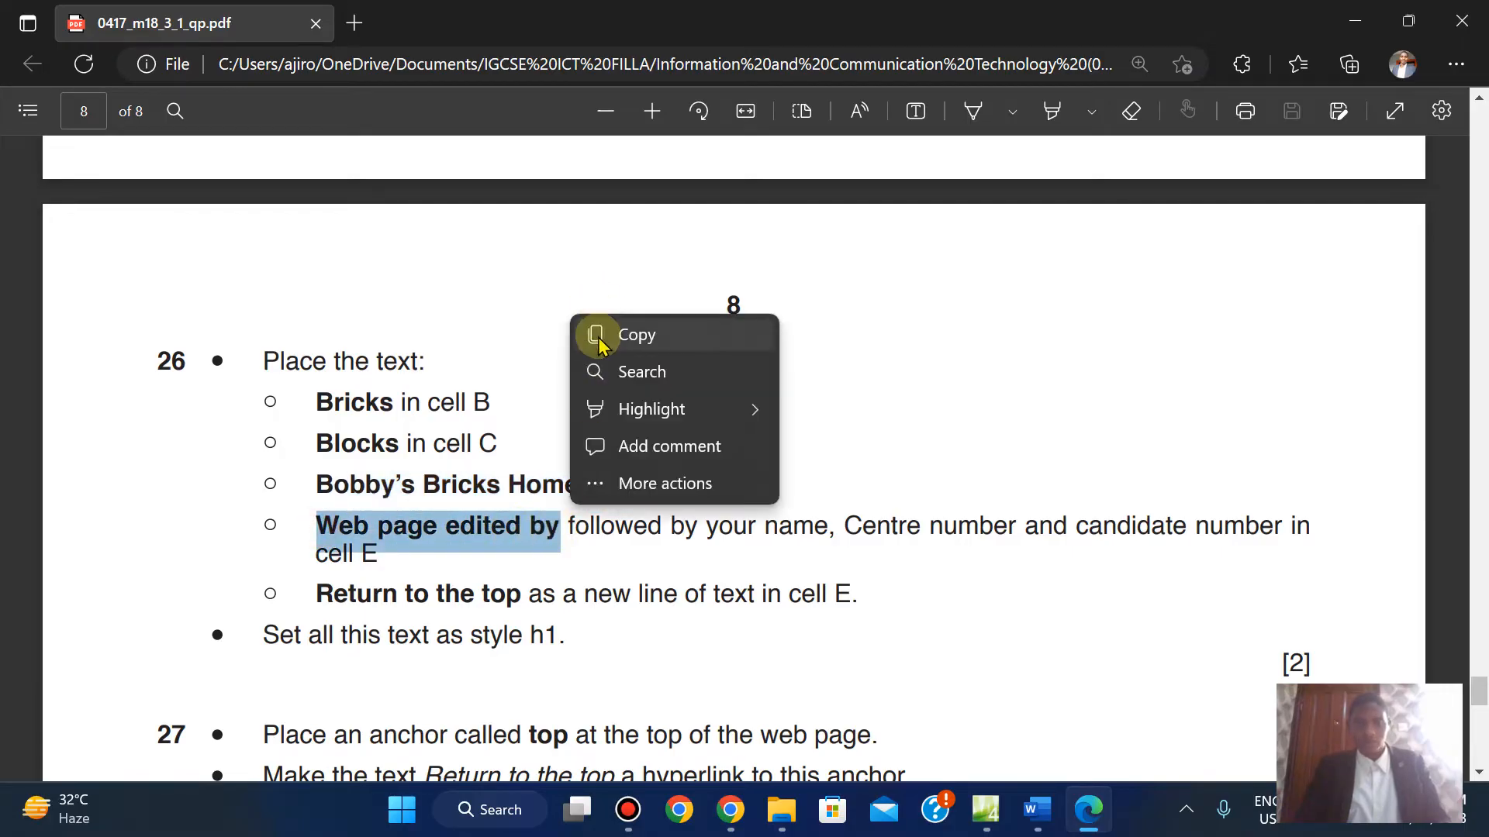
{"action": "left_click", "coordinate": [601, 342]}
{"action": "left_click", "coordinate": [985, 810]}
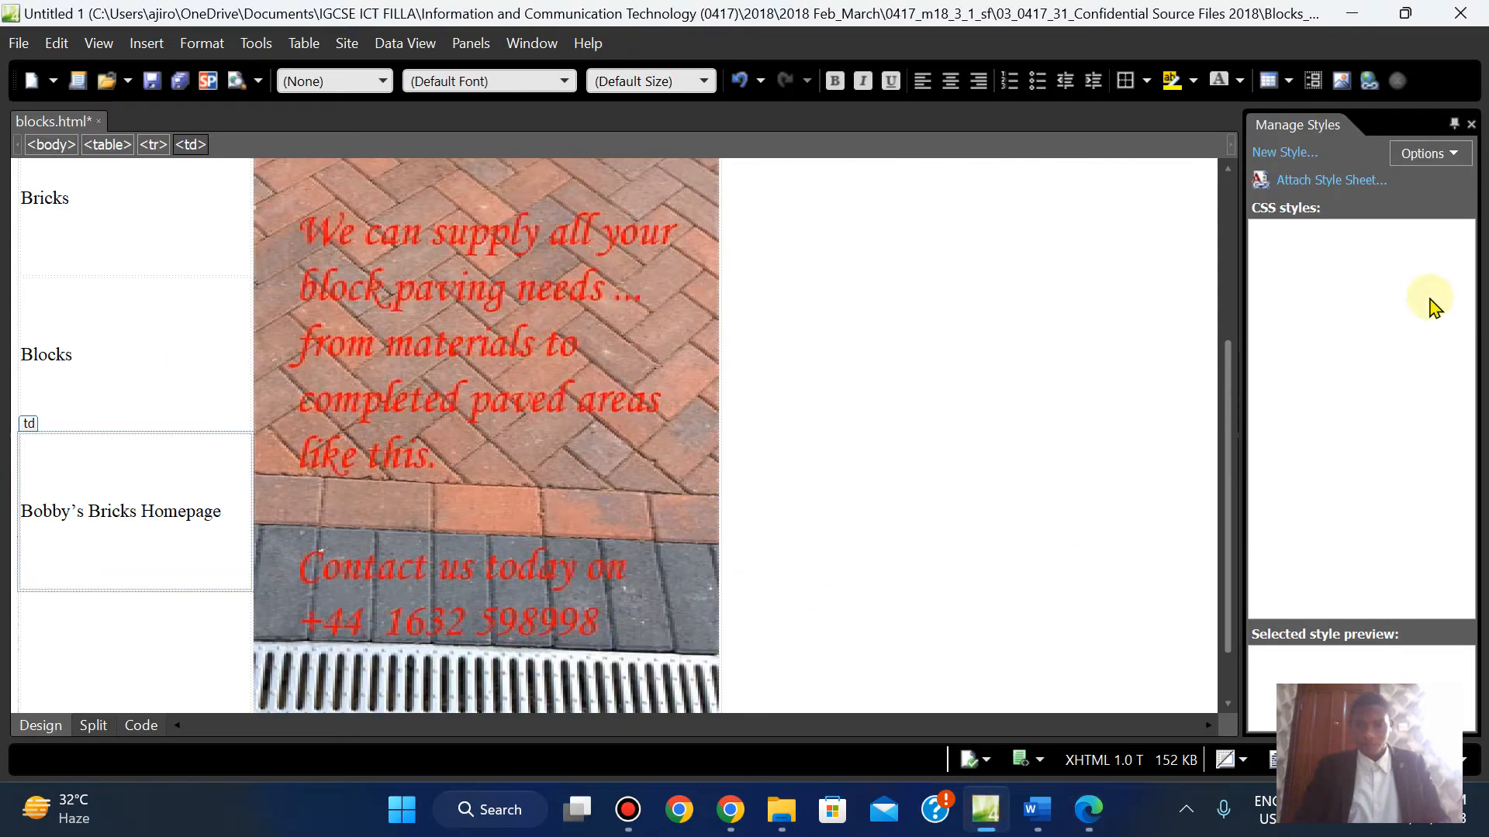
{"action": "scroll", "coordinate": [718, 598], "scroll_direction": "down", "scroll_amount": 2}
{"action": "left_click", "coordinate": [93, 597]}
{"action": "key", "text": "ctrl+v"}
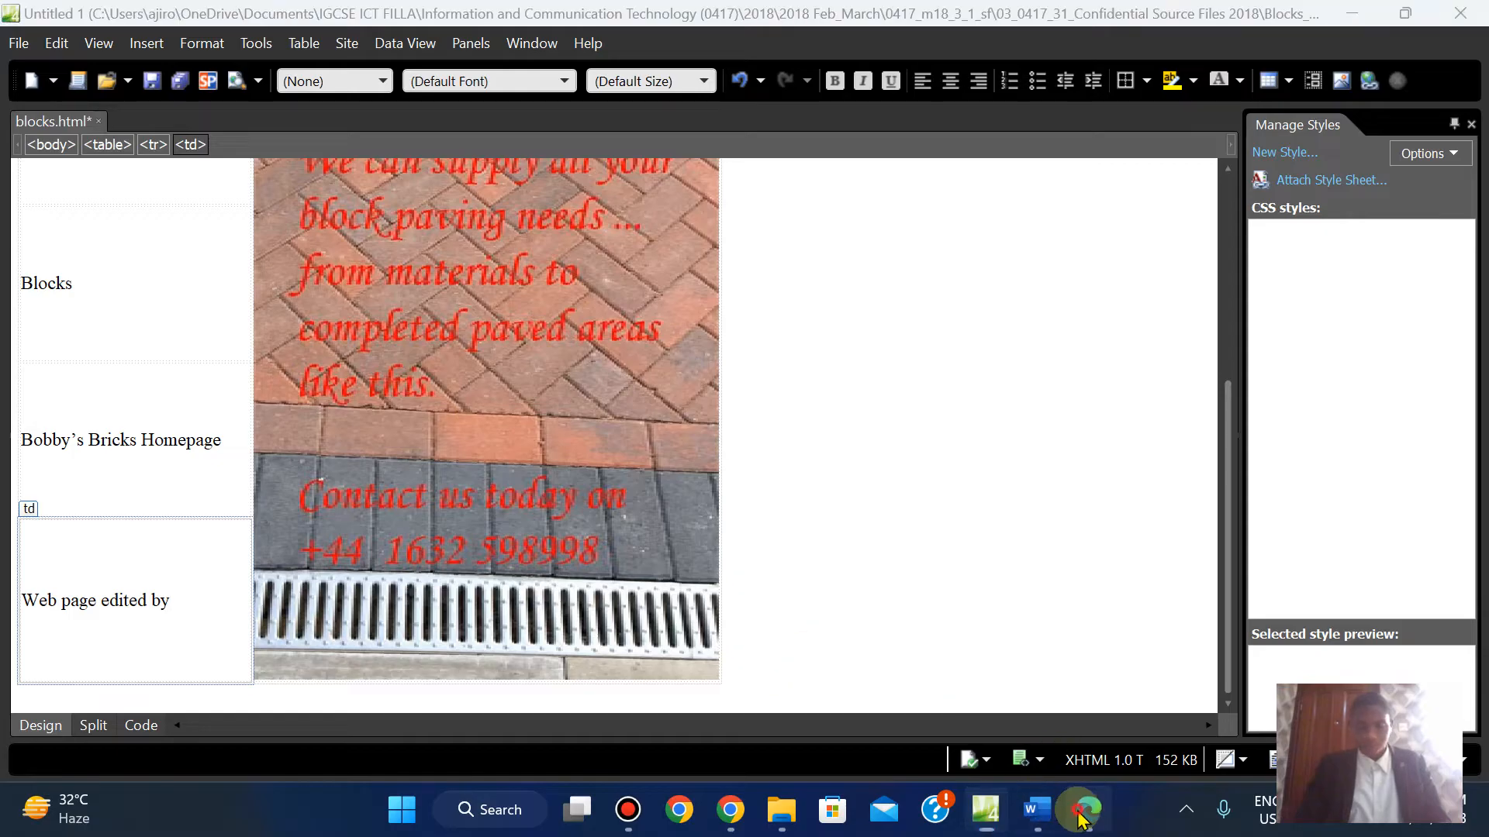
{"action": "left_click", "coordinate": [1085, 814]}
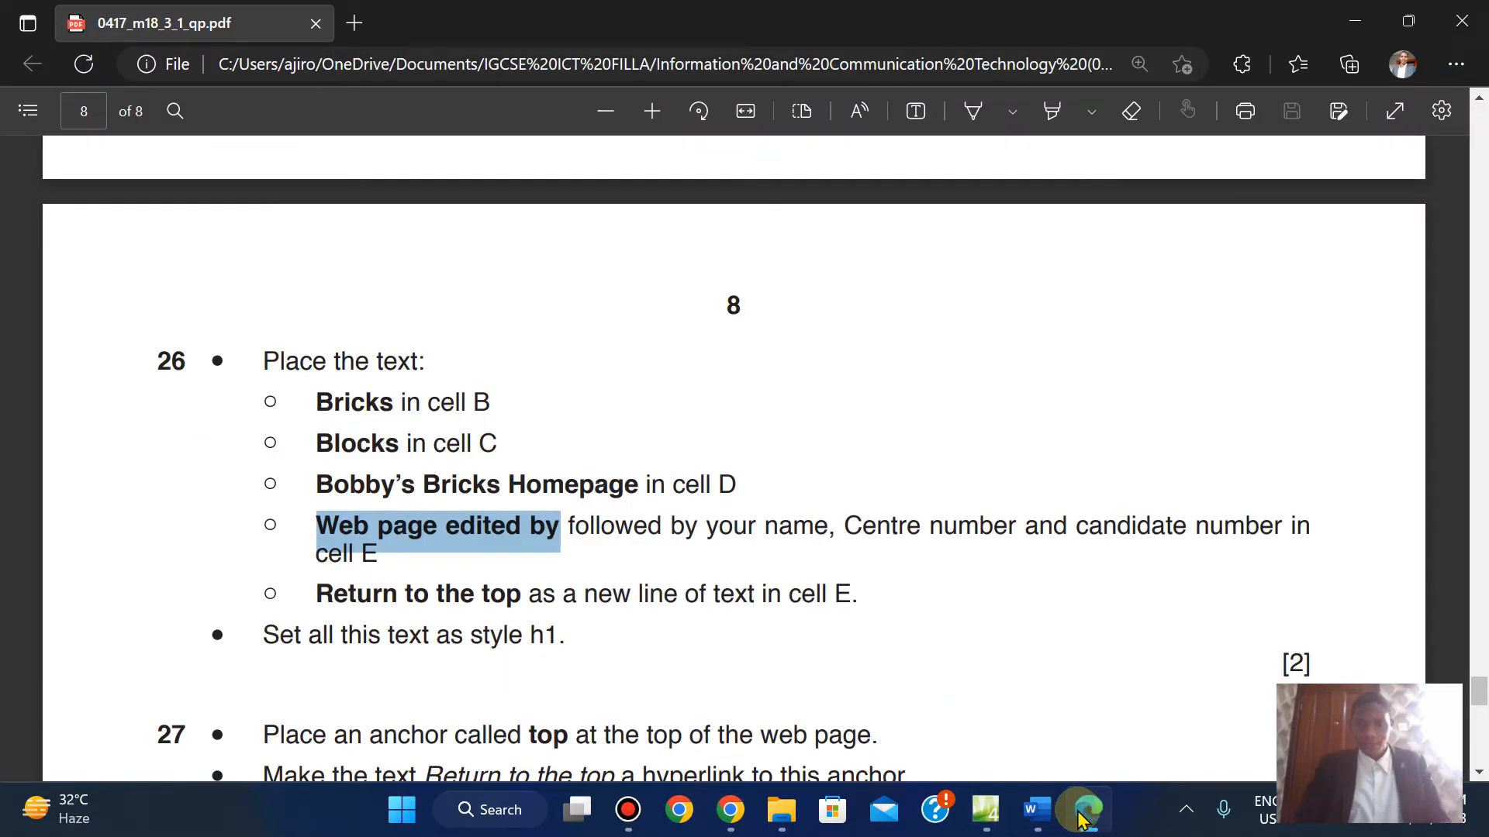
{"action": "left_click", "coordinate": [1084, 814]}
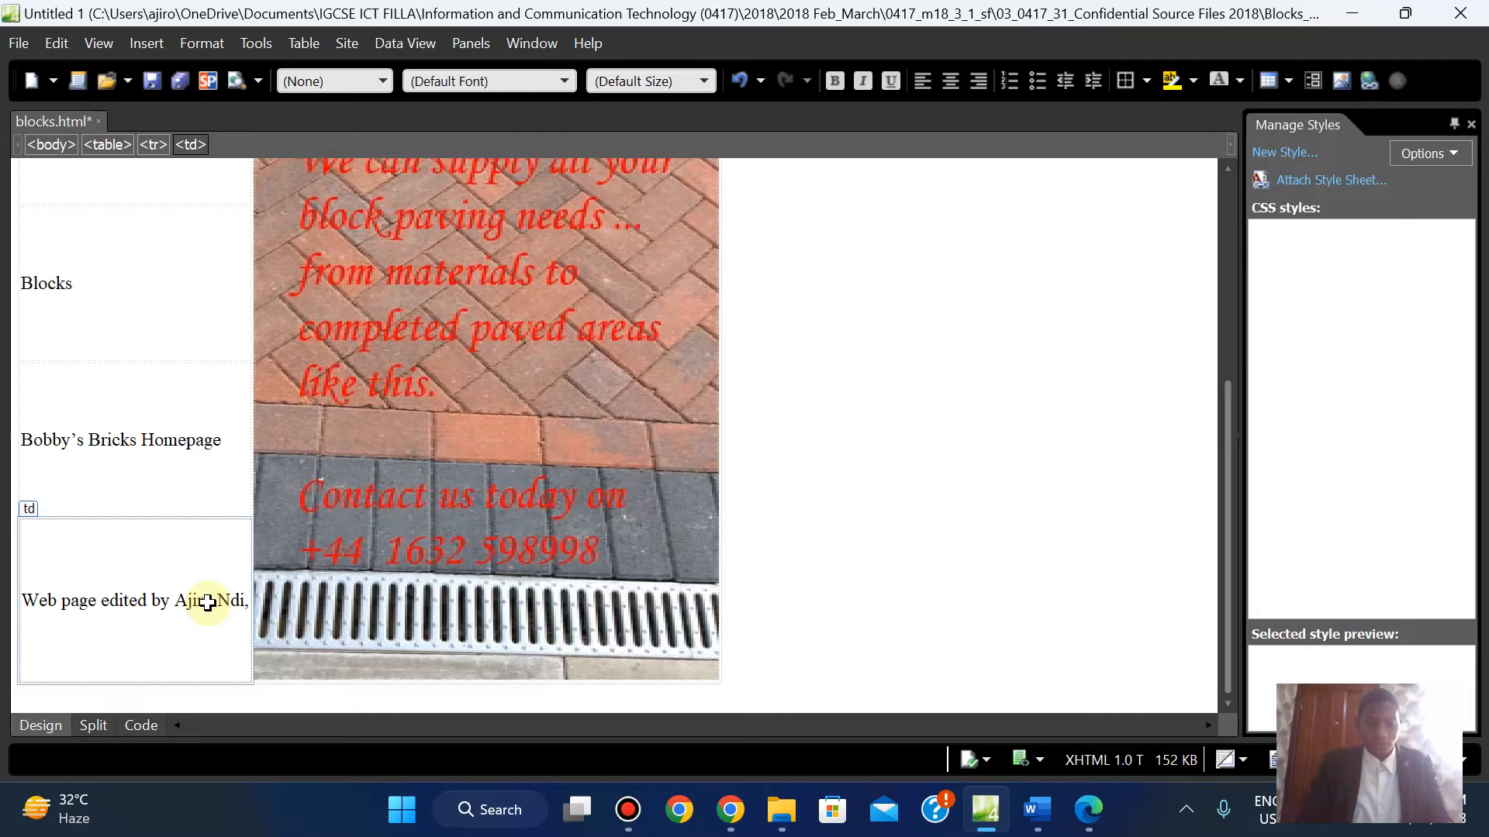
{"action": "type", "text": "AN01"}
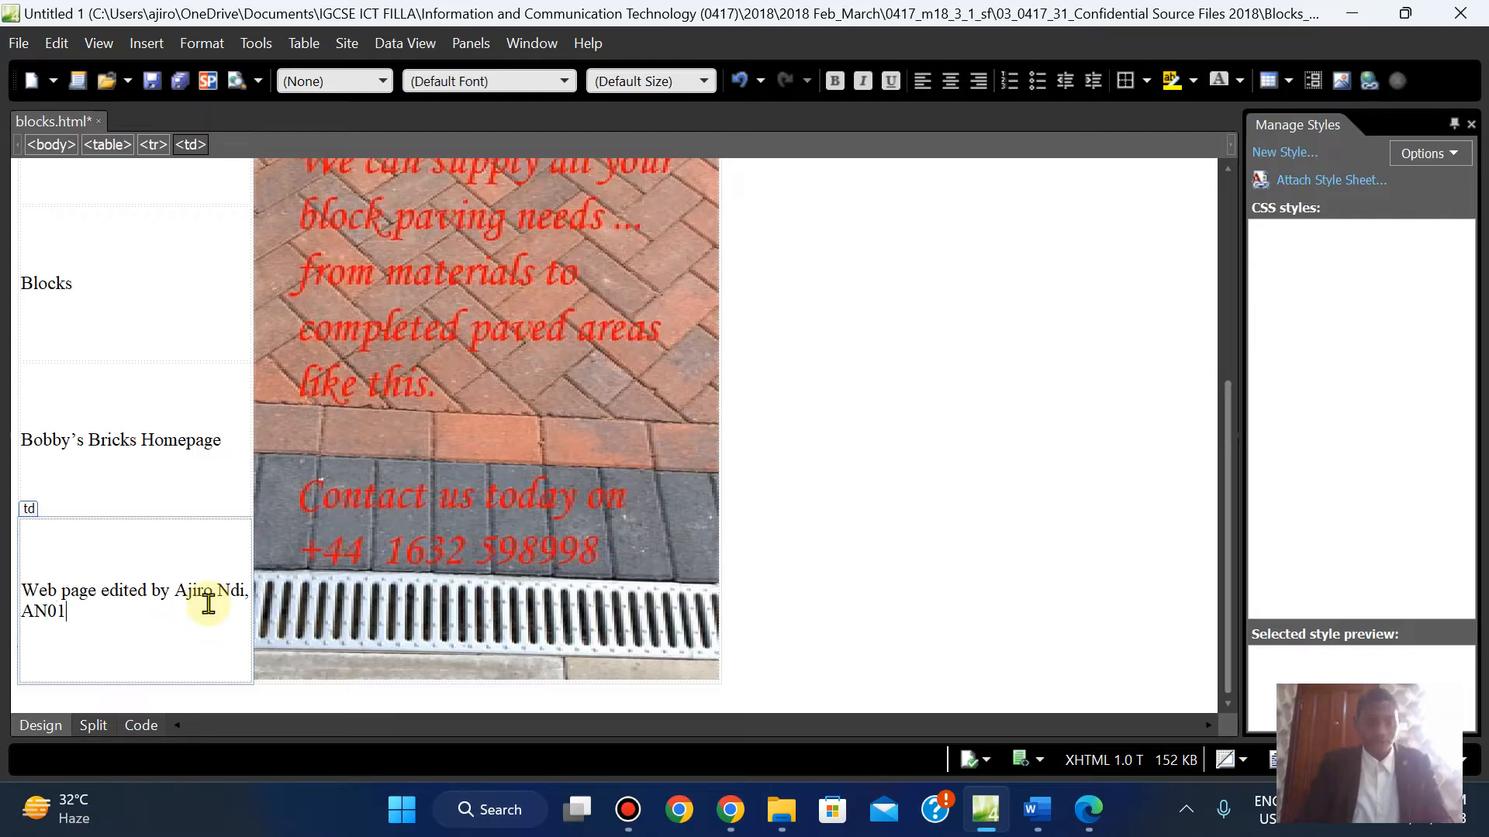
{"action": "type", "text": "7, 2023"}
Copy 'Return to the top' from the paper and paste it on a new line in cell E
{"action": "left_click", "coordinate": [1088, 810]}
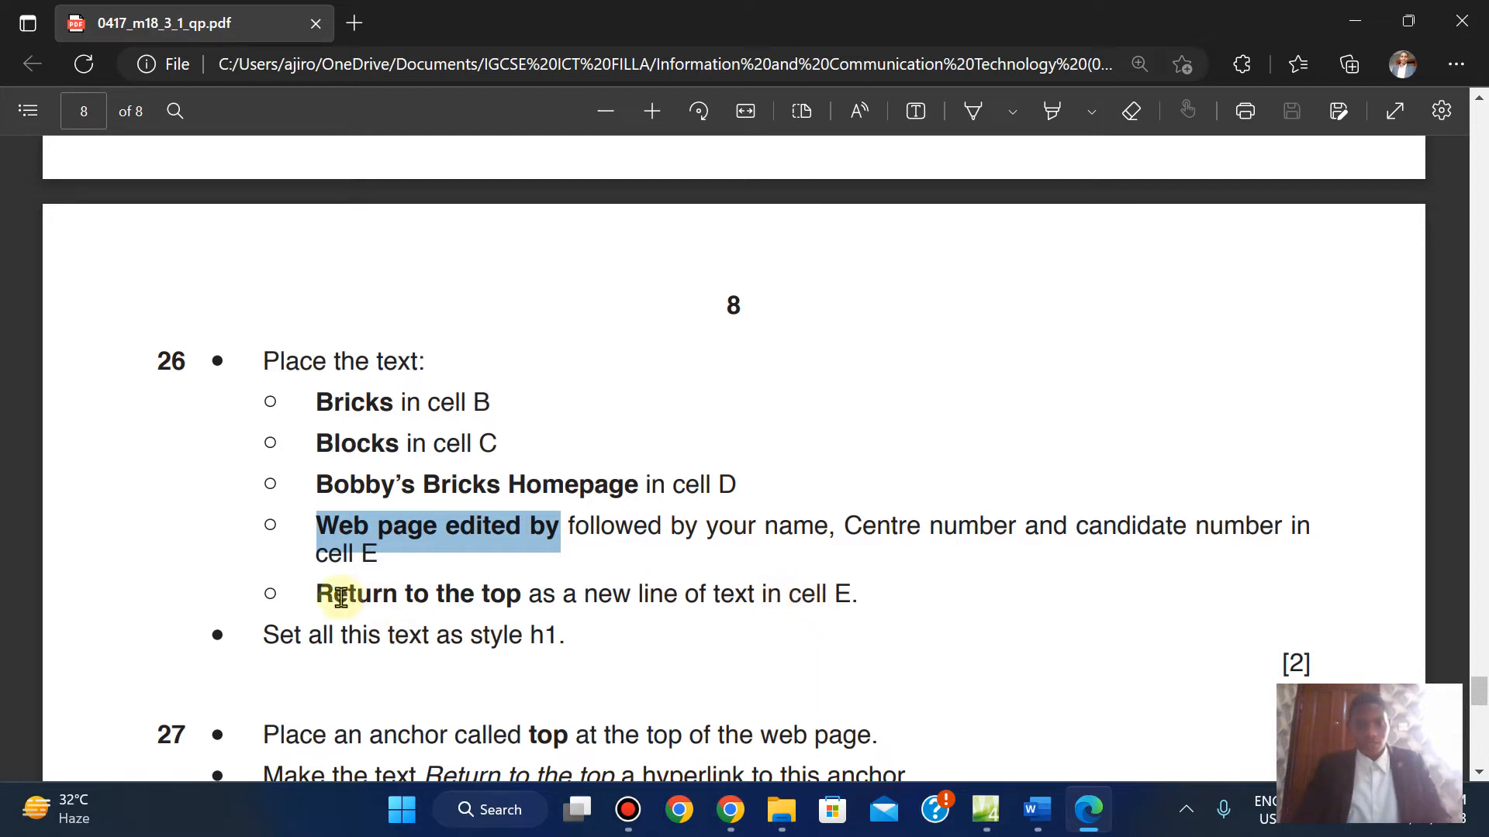
{"action": "left_click_drag", "start_coordinate": [318, 594], "coordinate": [516, 605]}
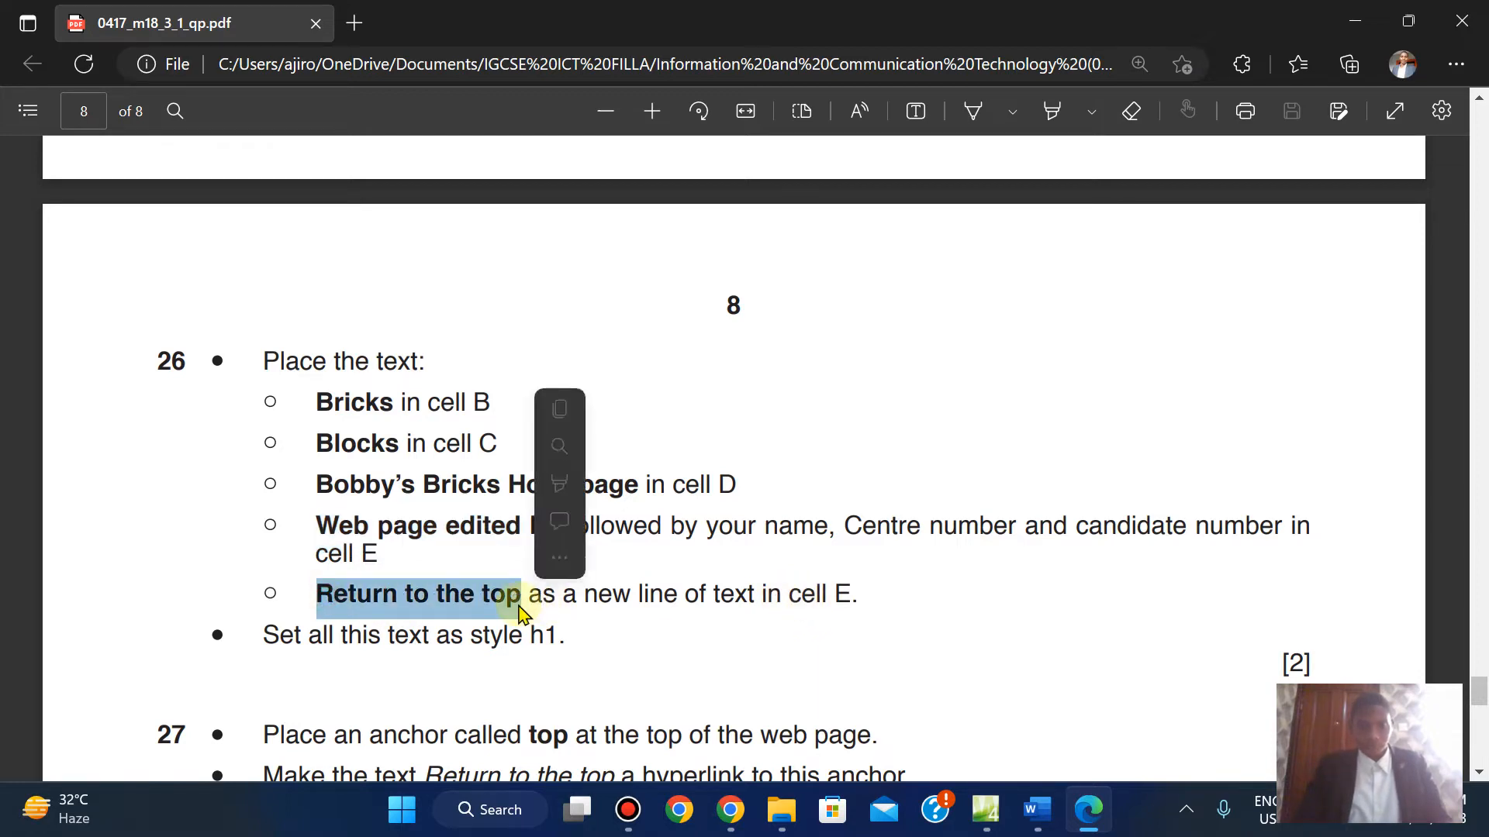
{"action": "left_click", "coordinate": [560, 409]}
{"action": "left_click", "coordinate": [986, 811]}
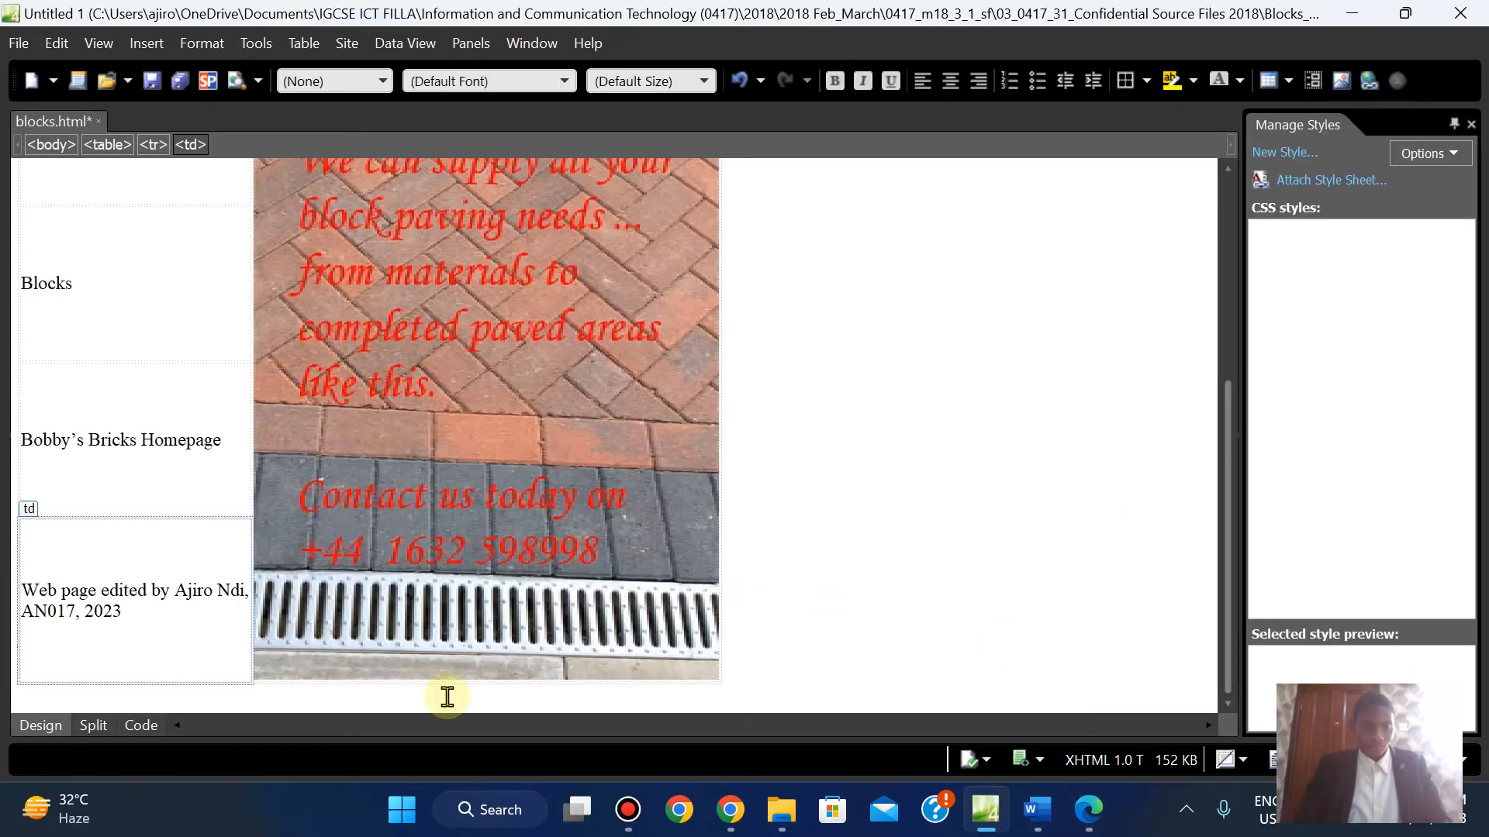
{"action": "left_click", "coordinate": [152, 609]}
{"action": "key", "text": "Return"}
{"action": "key", "text": "Return"}
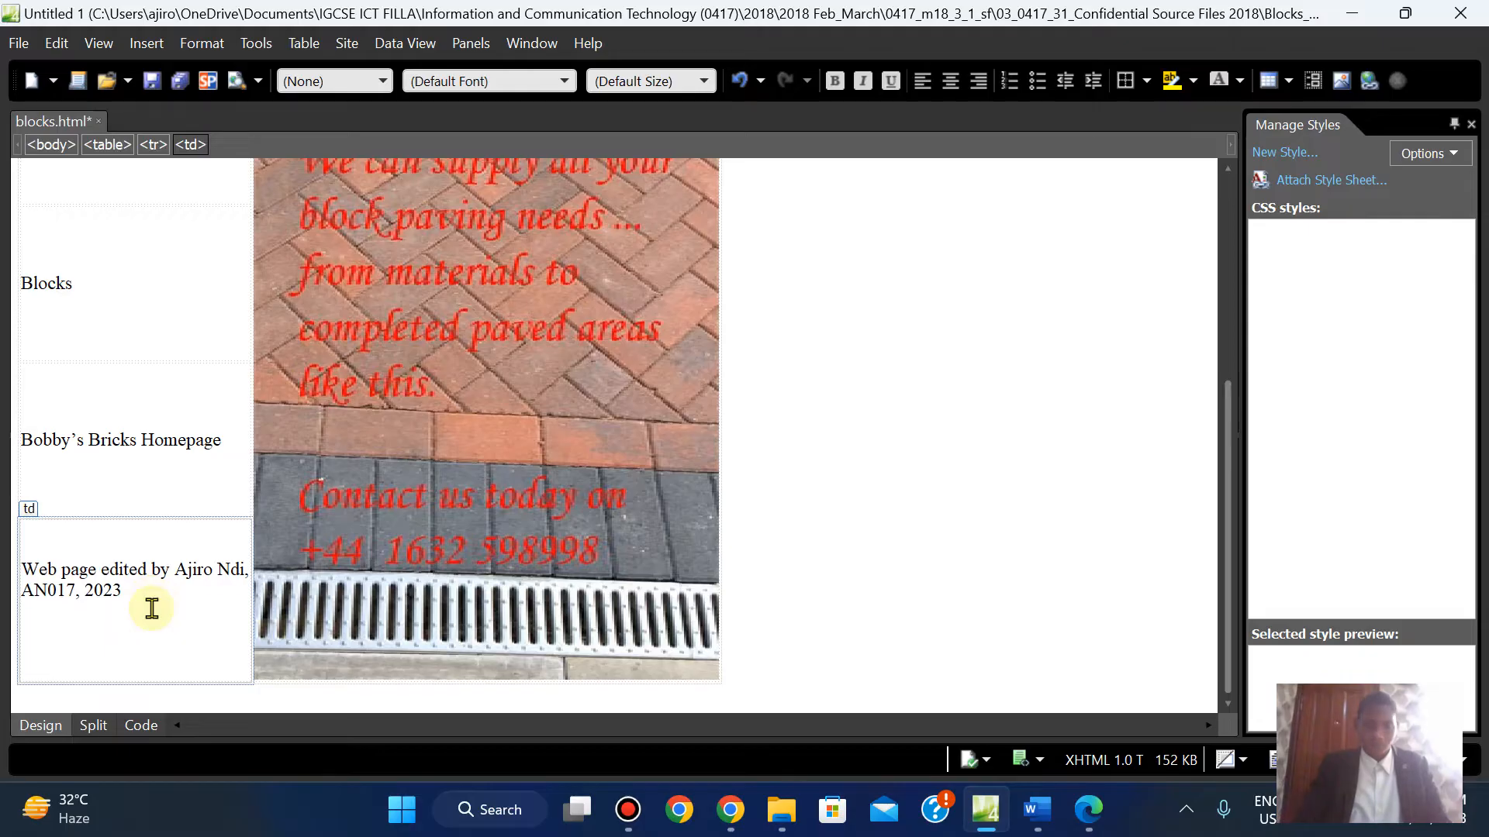
{"action": "key", "text": "BackSpace"}
{"action": "key", "text": "ctrl+v"}
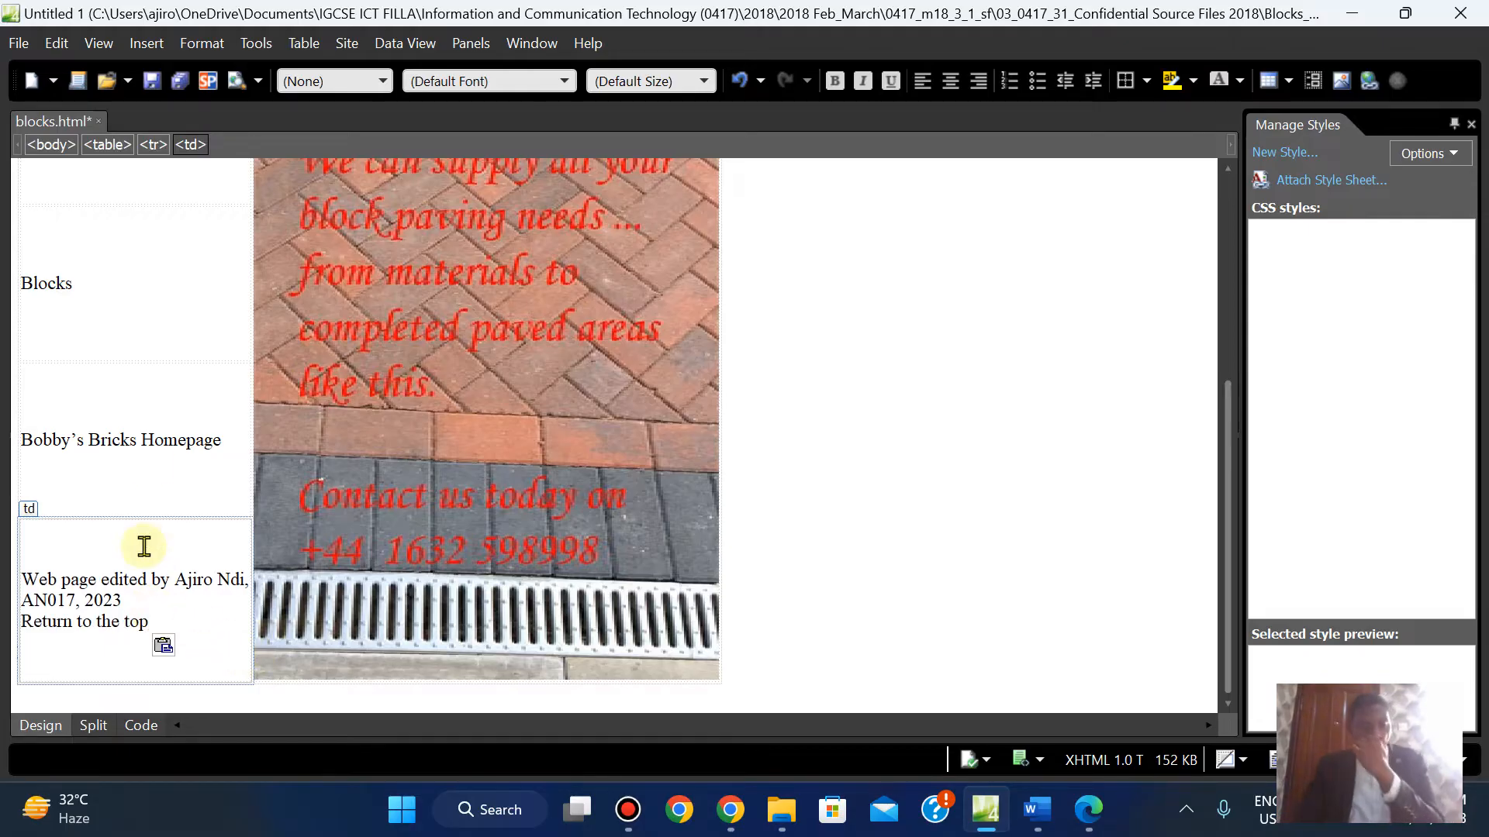
{"action": "left_click_drag", "start_coordinate": [1228, 534], "coordinate": [1232, 320]}
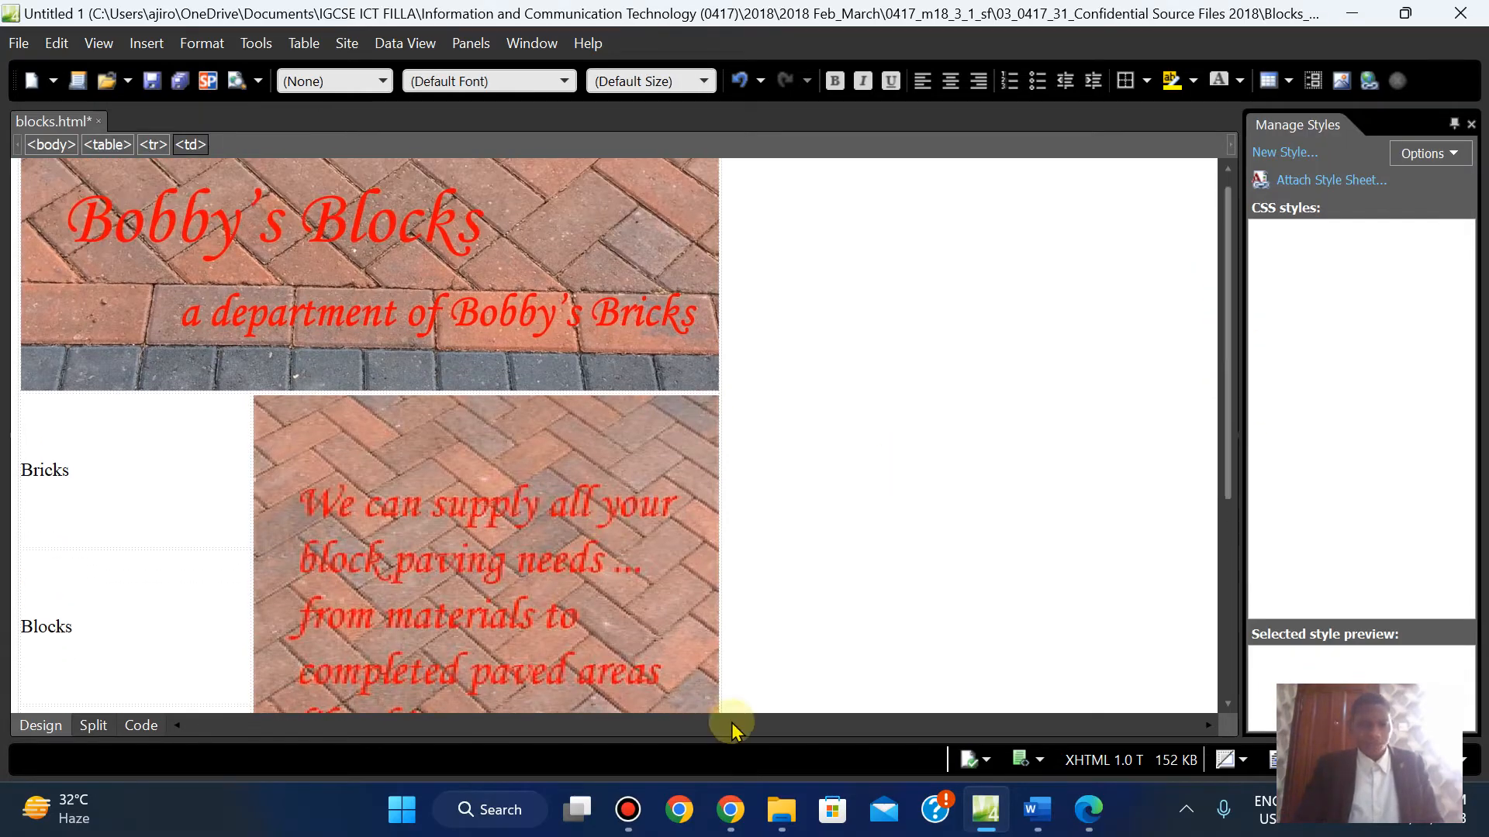
Copy question 23's logo description sentence, then select the Bobby's Blocks banner in the editor
{"action": "left_click", "coordinate": [1089, 810]}
{"action": "key", "text": "Up"}
{"action": "key", "text": "Up"}
{"action": "key", "text": "Up"}
{"action": "key", "text": "Up"}
{"action": "key", "text": "Up"}
{"action": "key", "text": "Up"}
{"action": "key", "text": "Up"}
{"action": "key", "text": "Up"}
{"action": "key", "text": "Up"}
{"action": "key", "text": "Up"}
{"action": "key", "text": "Up"}
{"action": "key", "text": "Up"}
{"action": "key", "text": "Up"}
{"action": "key", "text": "Up"}
{"action": "key", "text": "Up"}
{"action": "key", "text": "Up"}
{"action": "key", "text": "Up"}
{"action": "key", "text": "Up"}
{"action": "key", "text": "Up"}
{"action": "key", "text": "Up"}
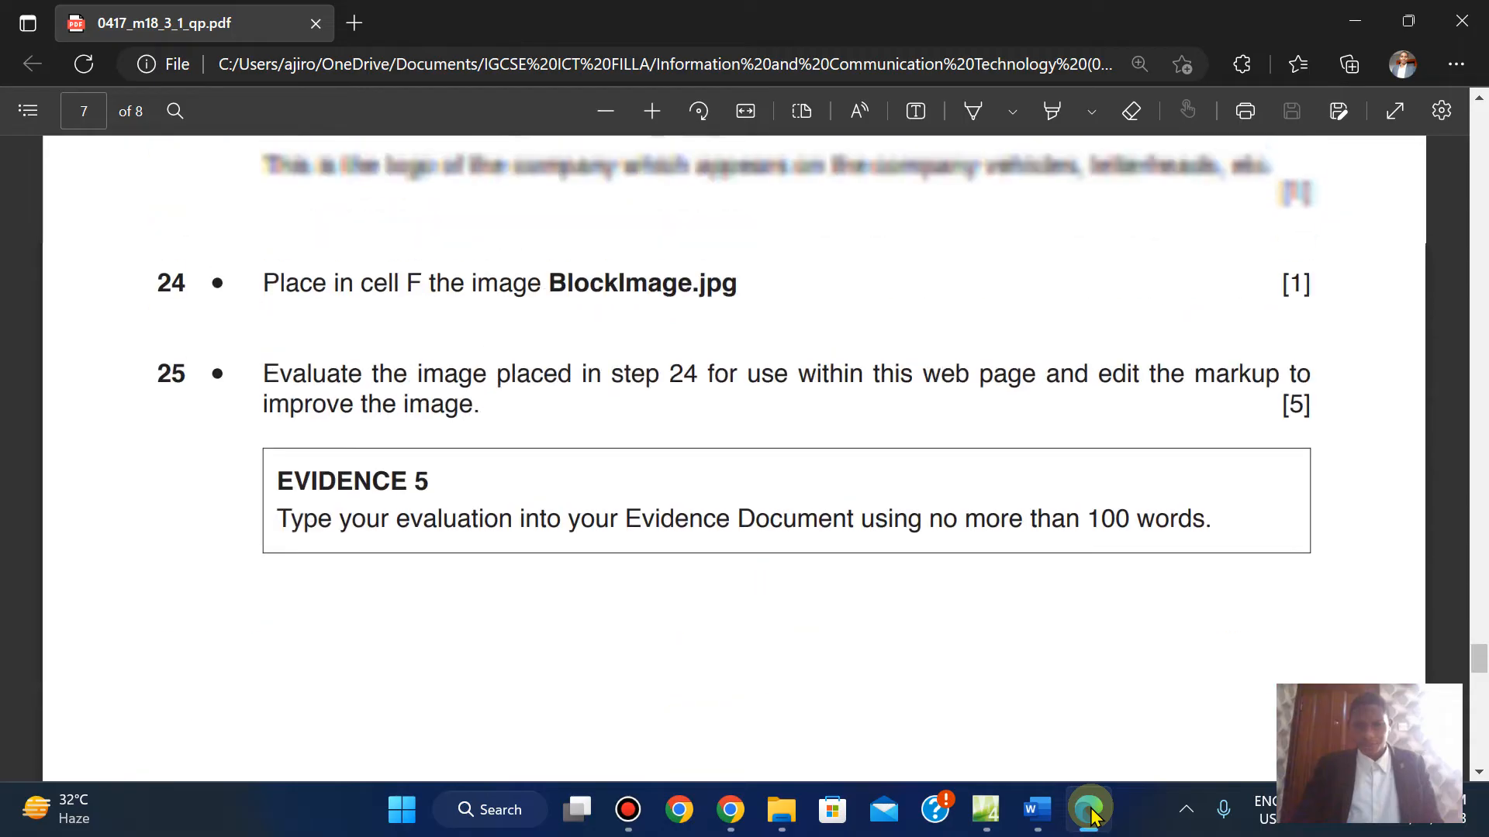
{"action": "key", "text": "Up"}
{"action": "key", "text": "Up"}
{"action": "key", "text": "Up"}
{"action": "key", "text": "Up"}
{"action": "key", "text": "Up"}
{"action": "key", "text": "Up"}
{"action": "key", "text": "Up"}
{"action": "key", "text": "Down"}
{"action": "key", "text": "Down"}
{"action": "key", "text": "Down"}
{"action": "key", "text": "Down"}
{"action": "key", "text": "Down"}
{"action": "key", "text": "Down"}
{"action": "key", "text": "Down"}
{"action": "key", "text": "Down"}
{"action": "key", "text": "Down"}
{"action": "key", "text": "Down"}
{"action": "key", "text": "Down"}
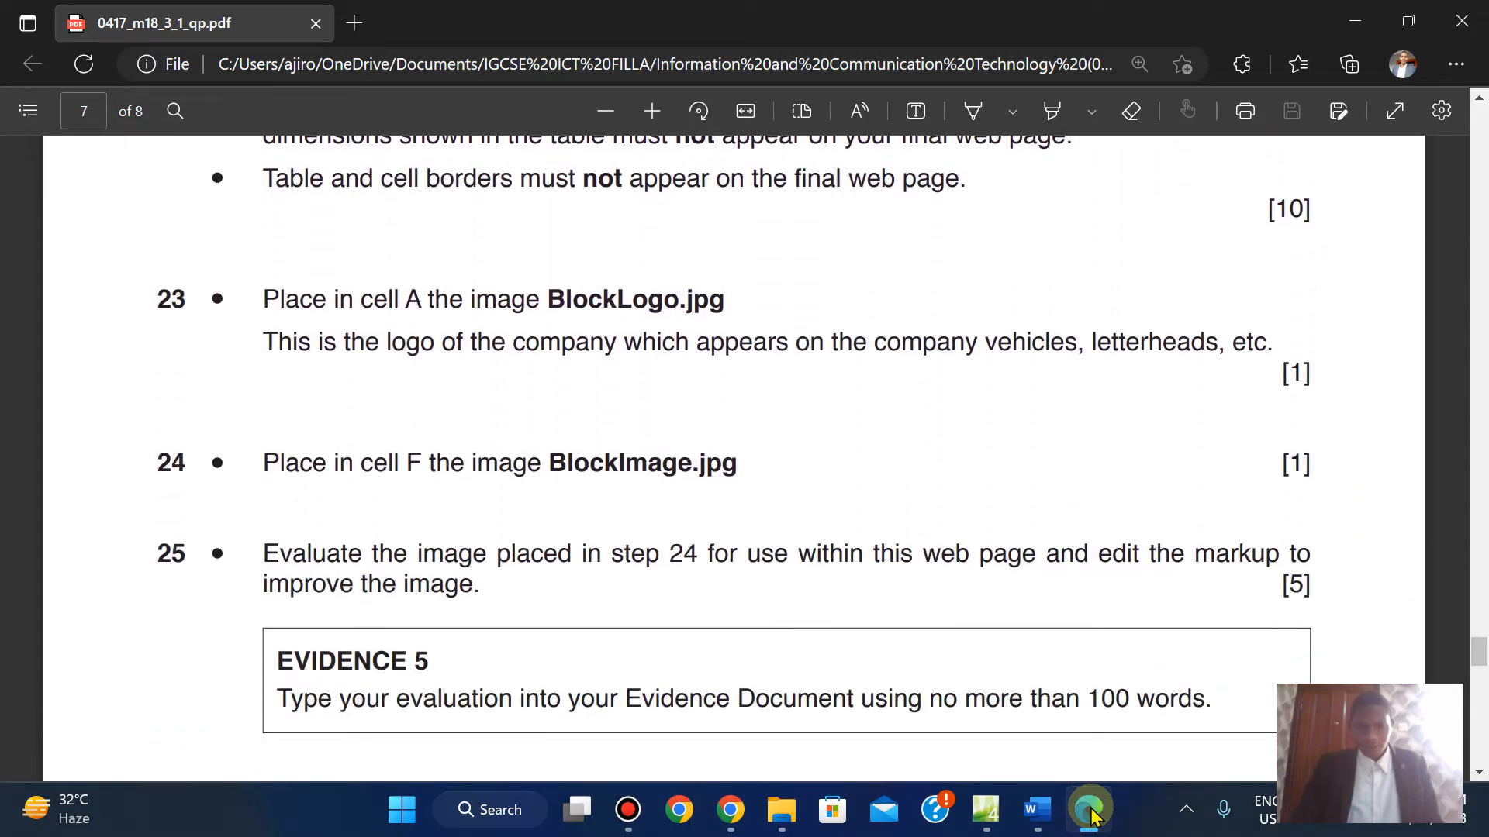
{"action": "key", "text": "Up"}
{"action": "key", "text": "Up"}
{"action": "key", "text": "Up"}
{"action": "key", "text": "Up"}
{"action": "key", "text": "Up"}
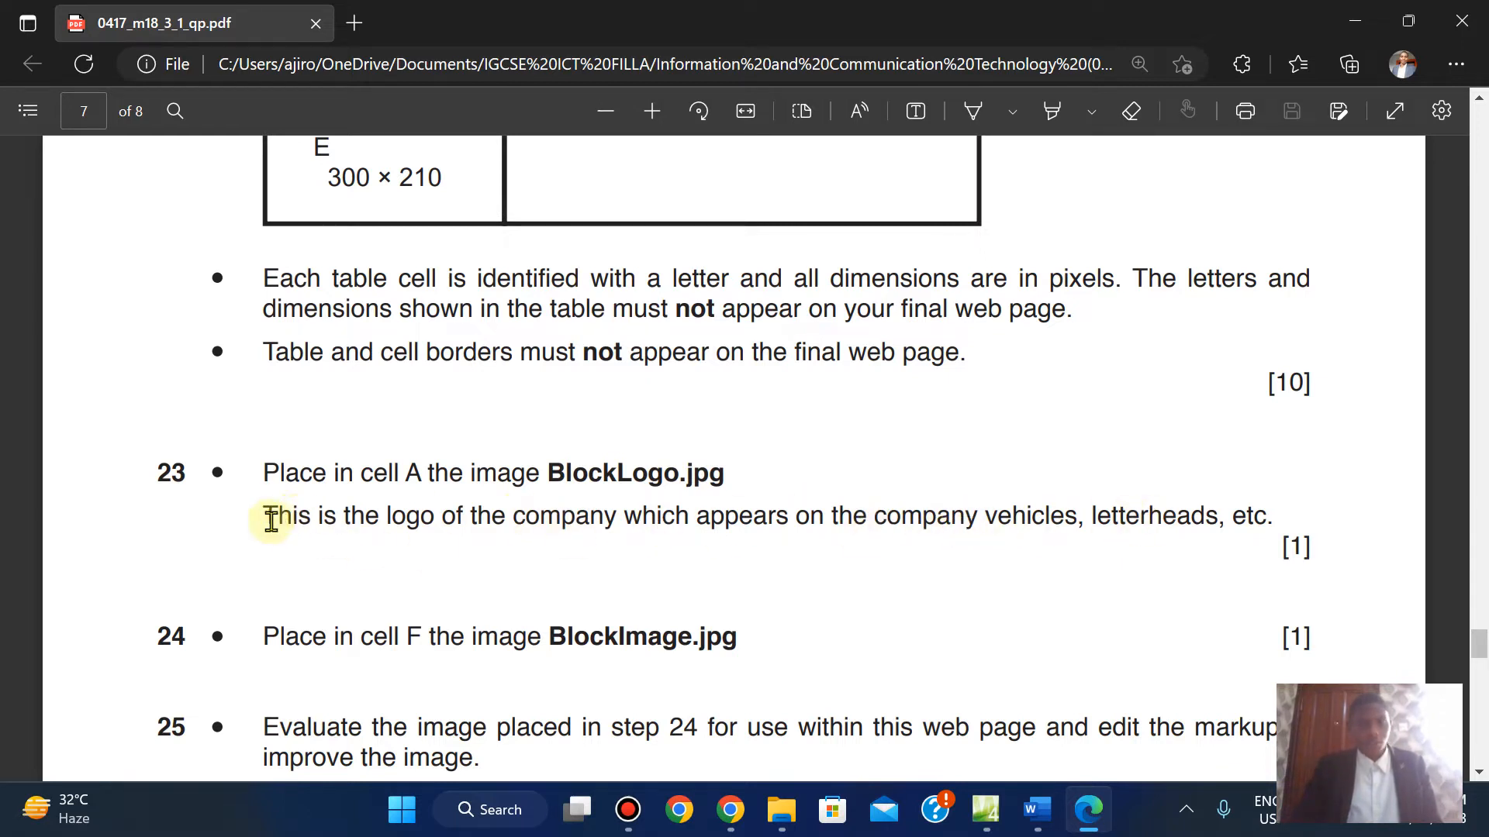
{"action": "left_click_drag", "start_coordinate": [269, 516], "coordinate": [1262, 520]}
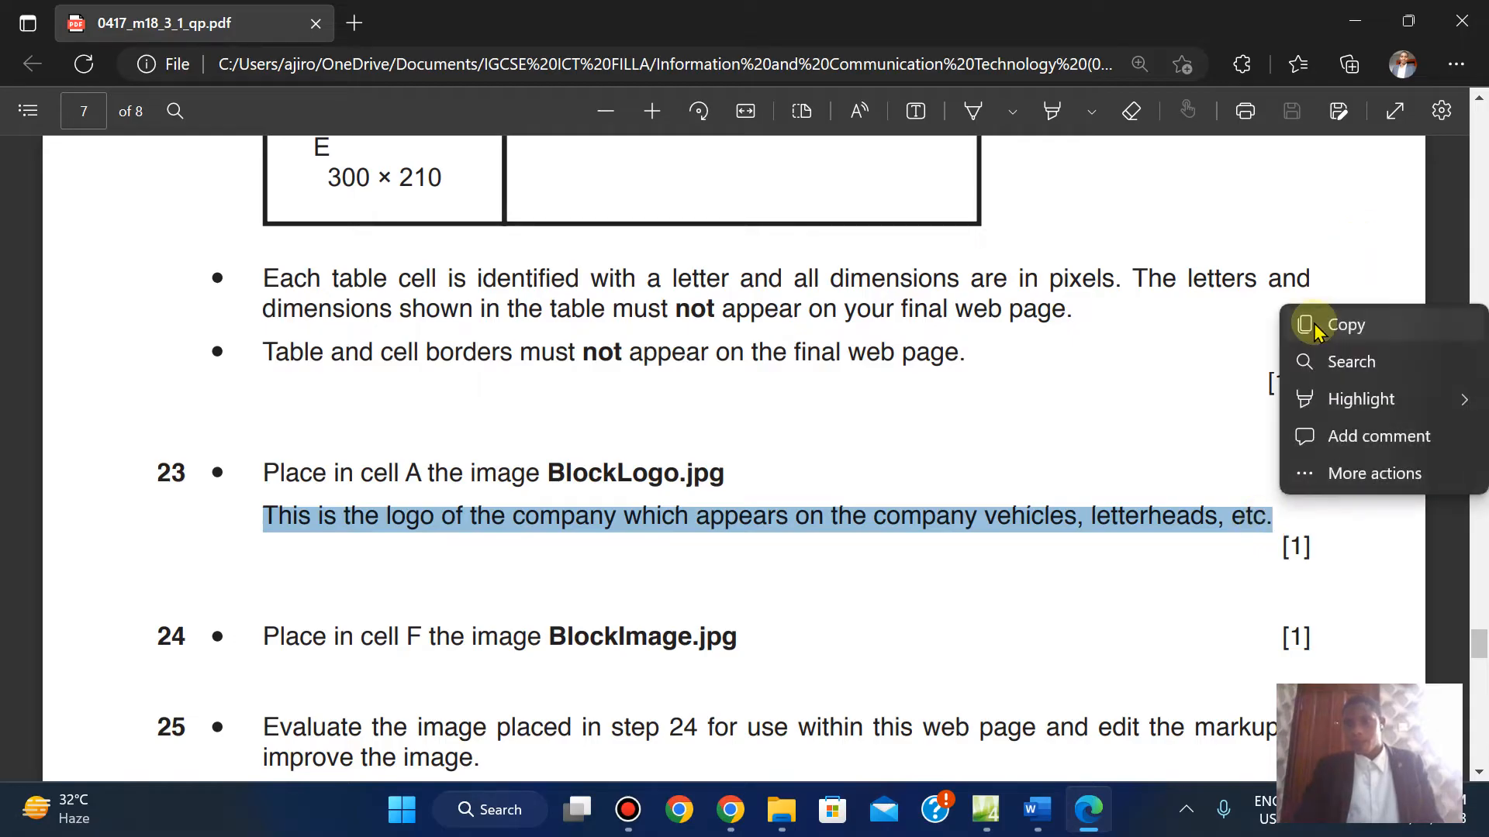
{"action": "left_click", "coordinate": [1306, 323]}
{"action": "left_click", "coordinate": [984, 809]}
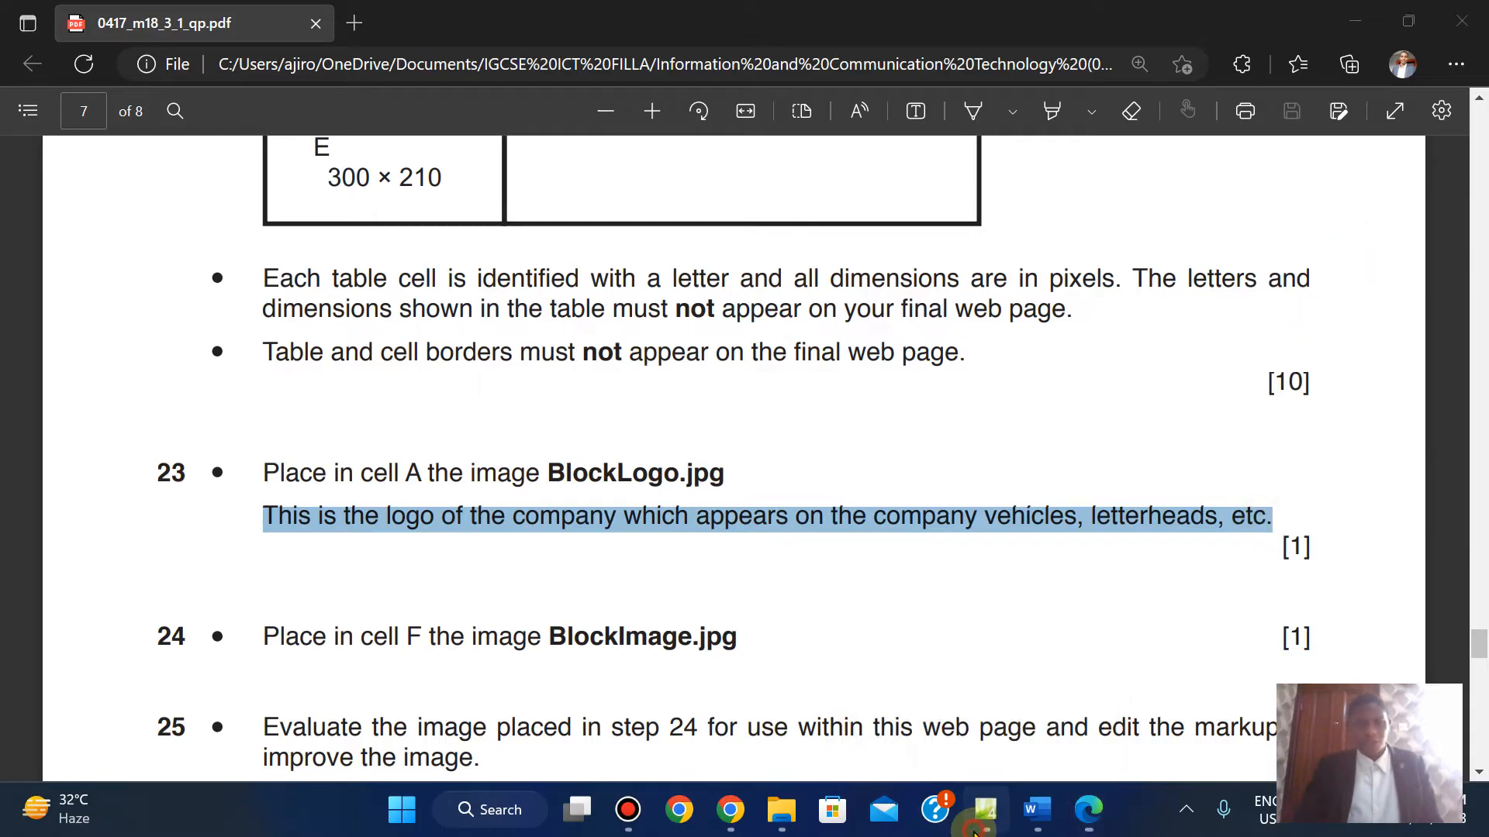
{"action": "left_click", "coordinate": [496, 335]}
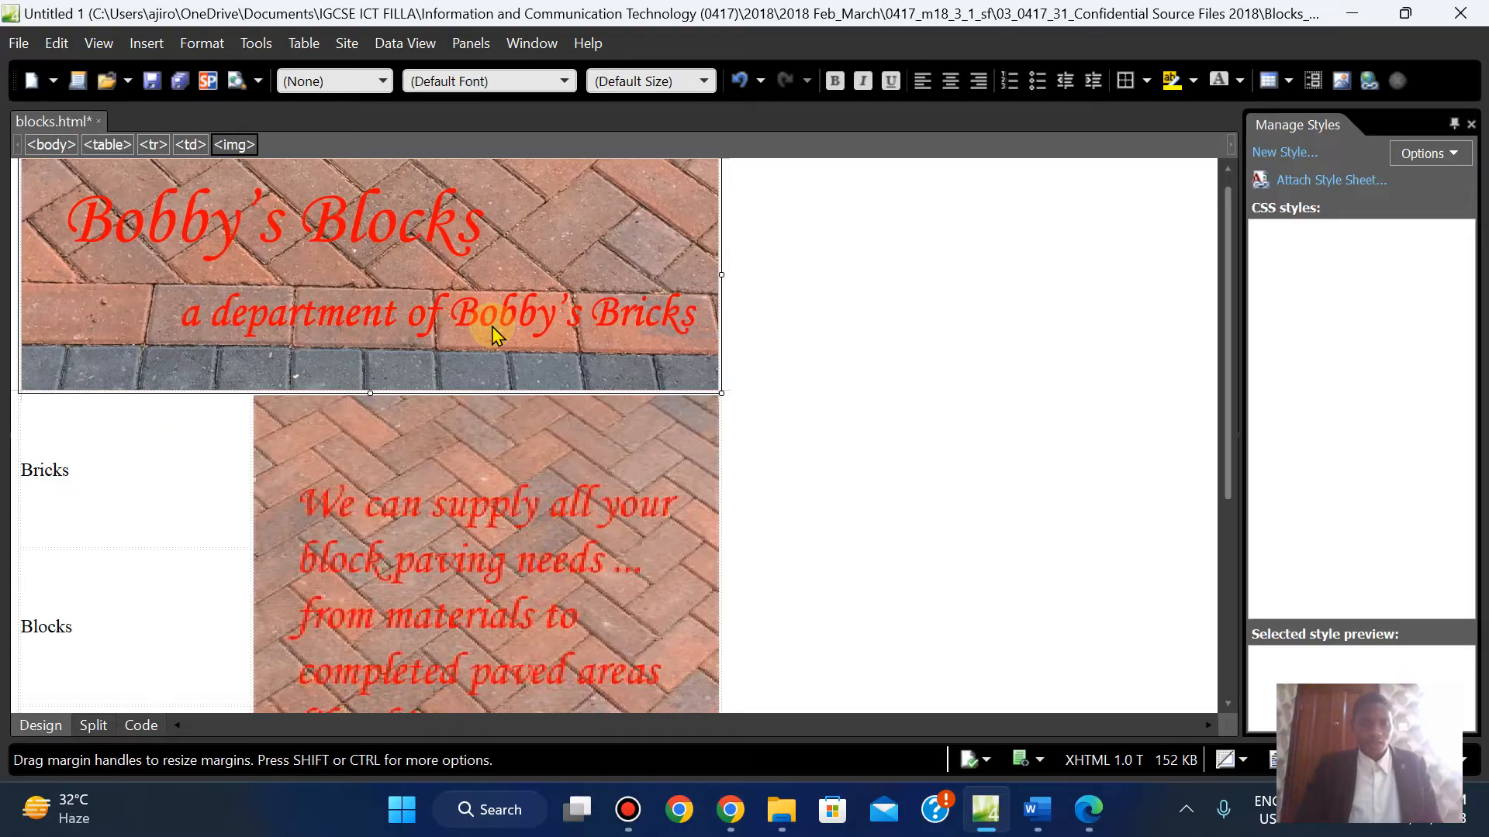
Paste the logo description sentence into the banner image's Alternate Text in Picture Properties
{"action": "right_click", "coordinate": [496, 335]}
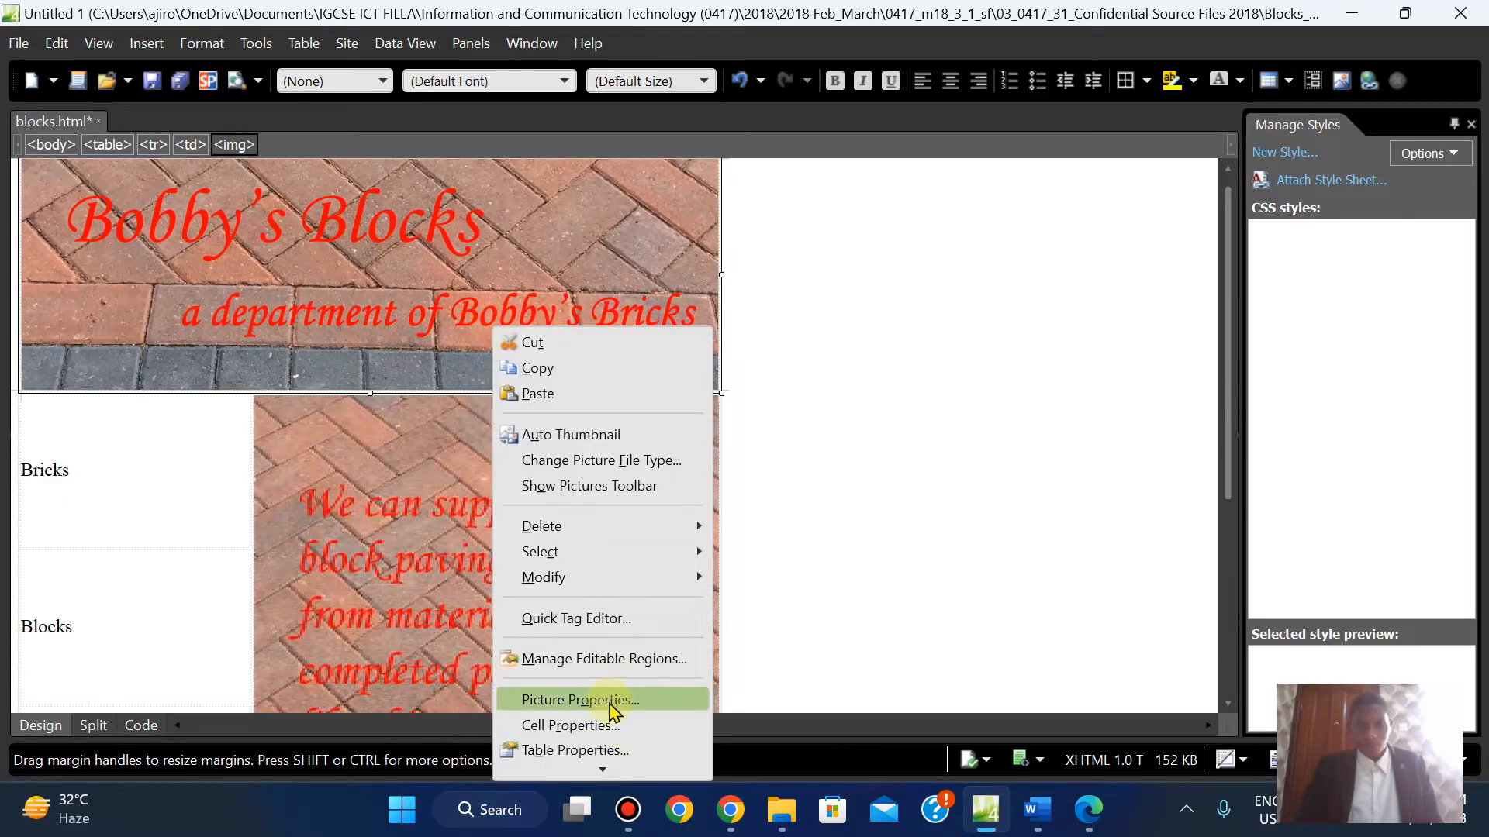
{"action": "left_click", "coordinate": [608, 700]}
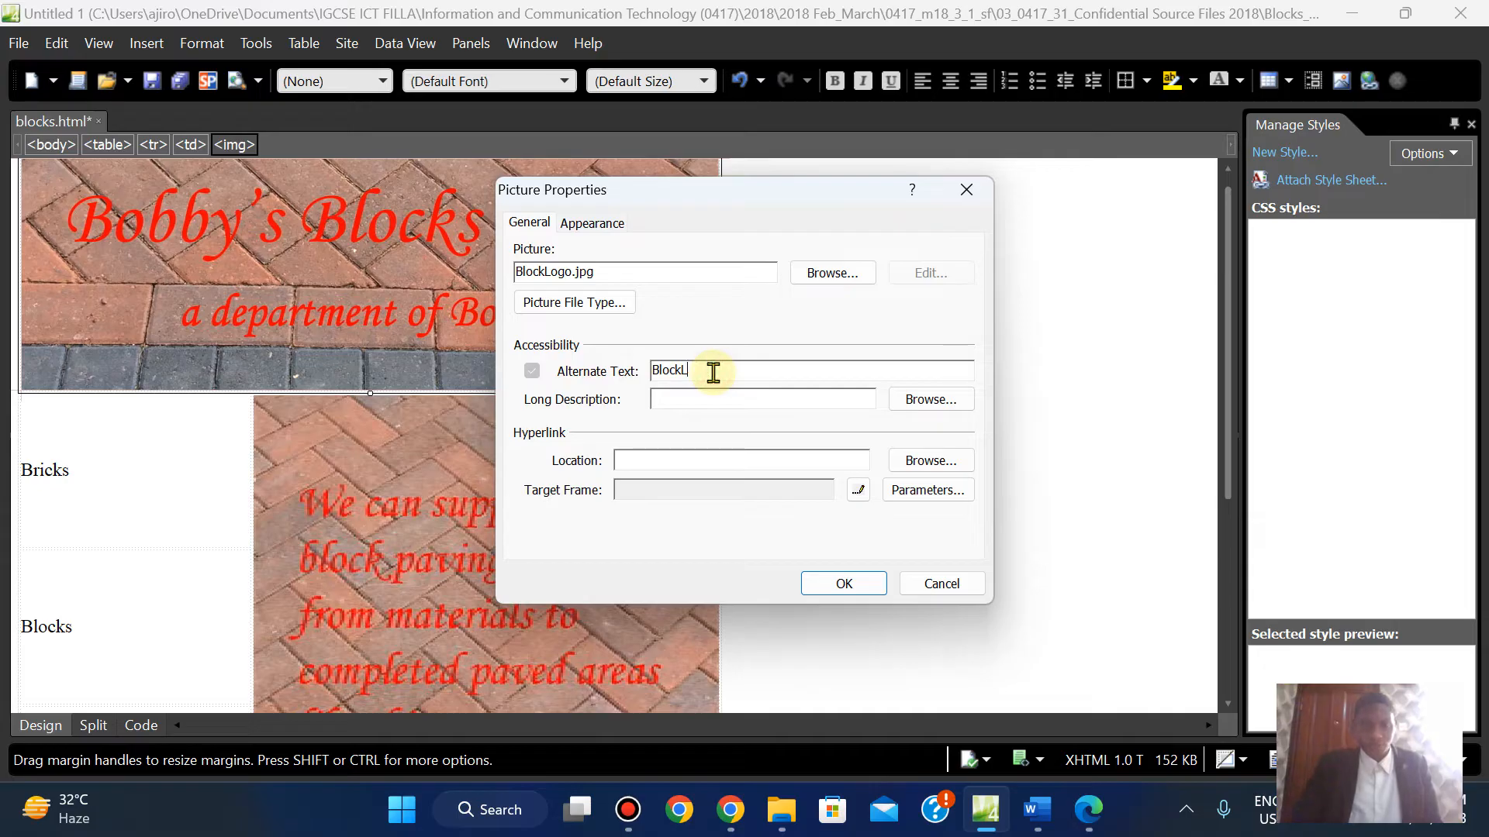
{"action": "left_click", "coordinate": [712, 372]}
{"action": "key", "text": "ctrl+v"}
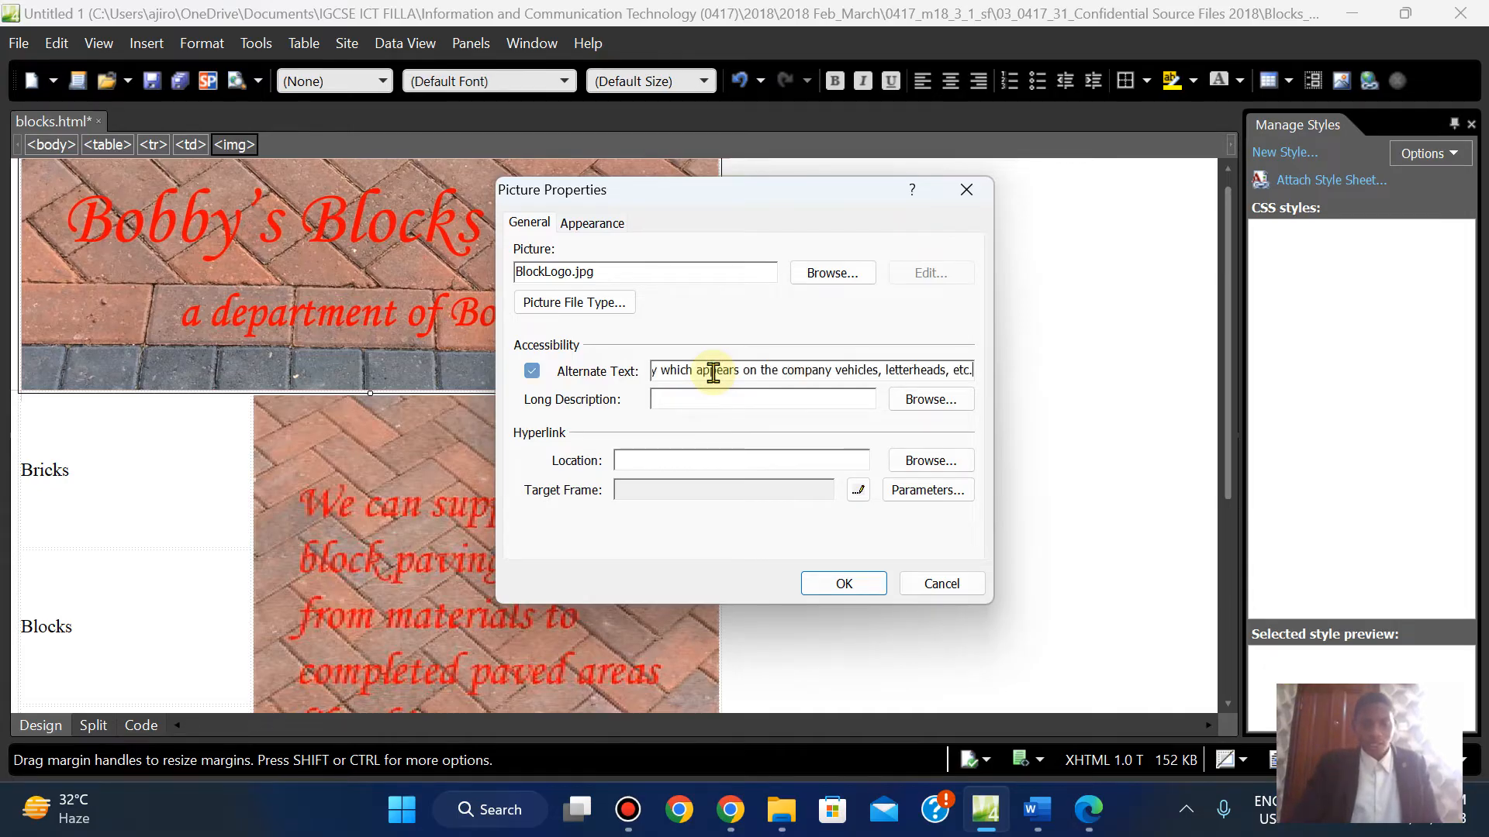
{"action": "left_click", "coordinate": [843, 584]}
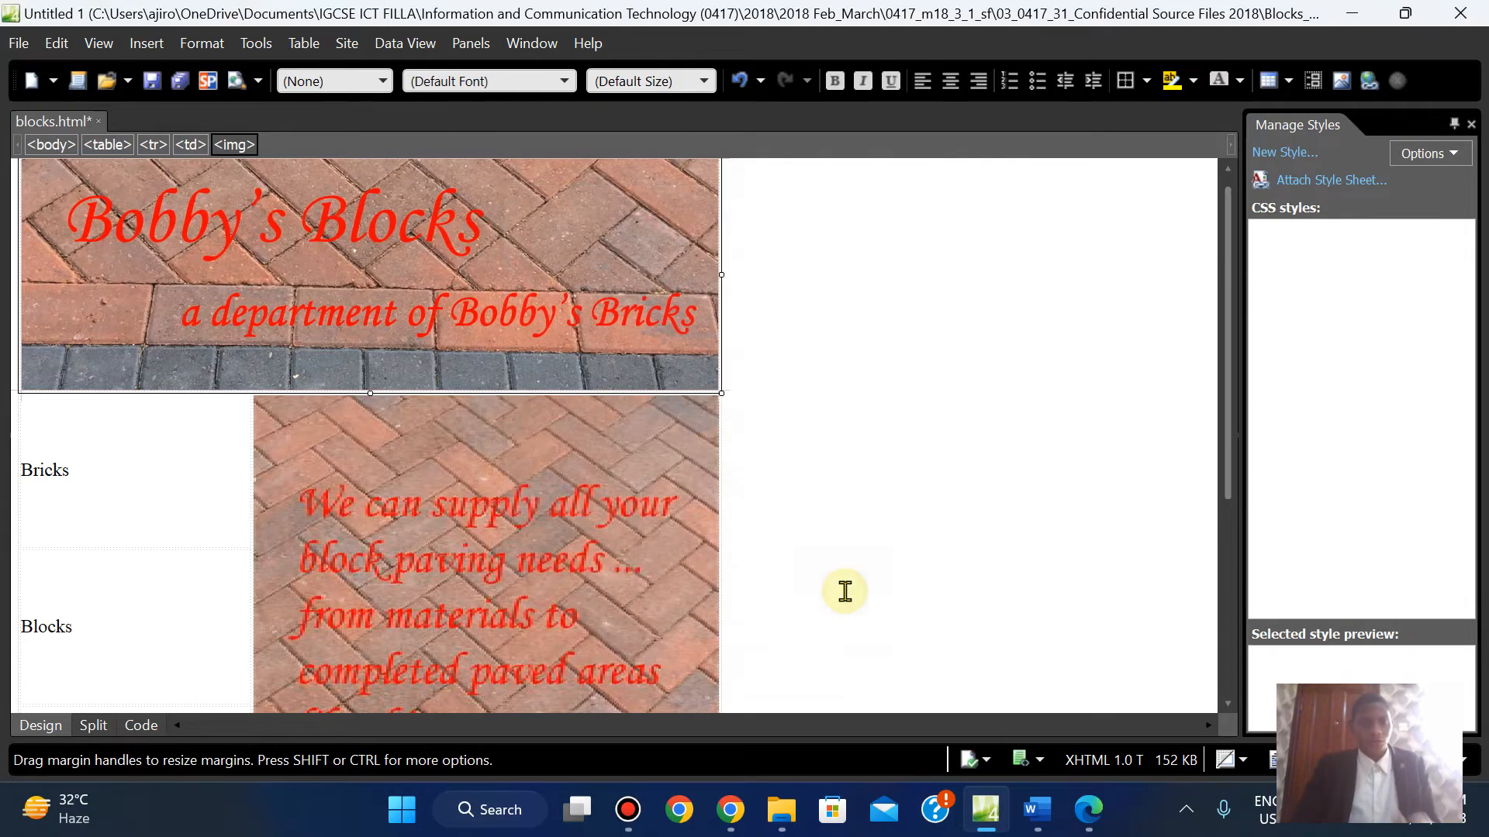
{"action": "left_click", "coordinate": [1089, 821]}
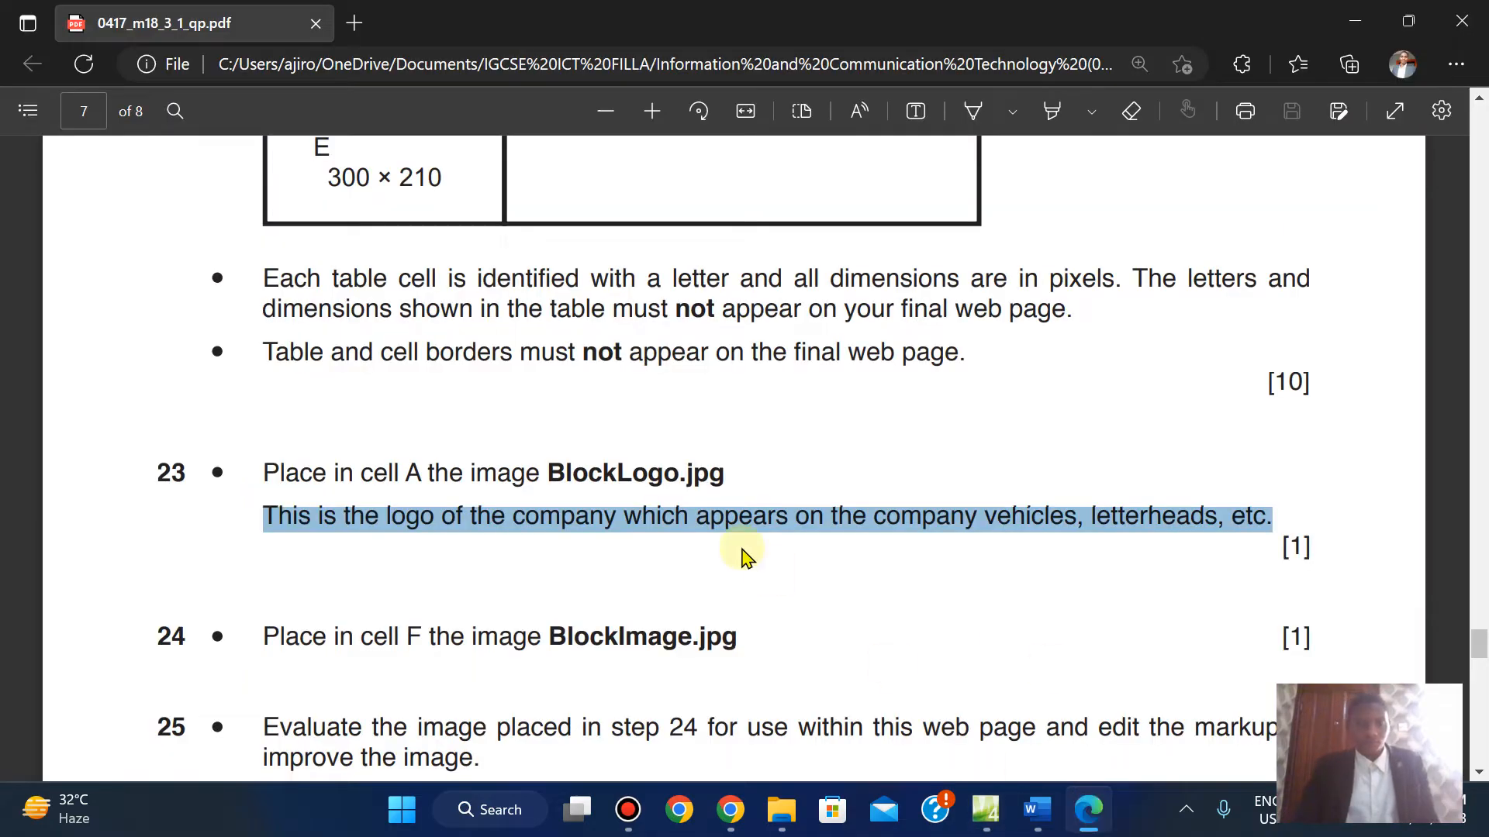
Read question 26 on page 8, then return to the Bricks cell in blocks.html
{"action": "scroll", "coordinate": [744, 559], "scroll_direction": "down", "scroll_amount": 5}
{"action": "scroll", "coordinate": [743, 552], "scroll_direction": "down", "scroll_amount": 12}
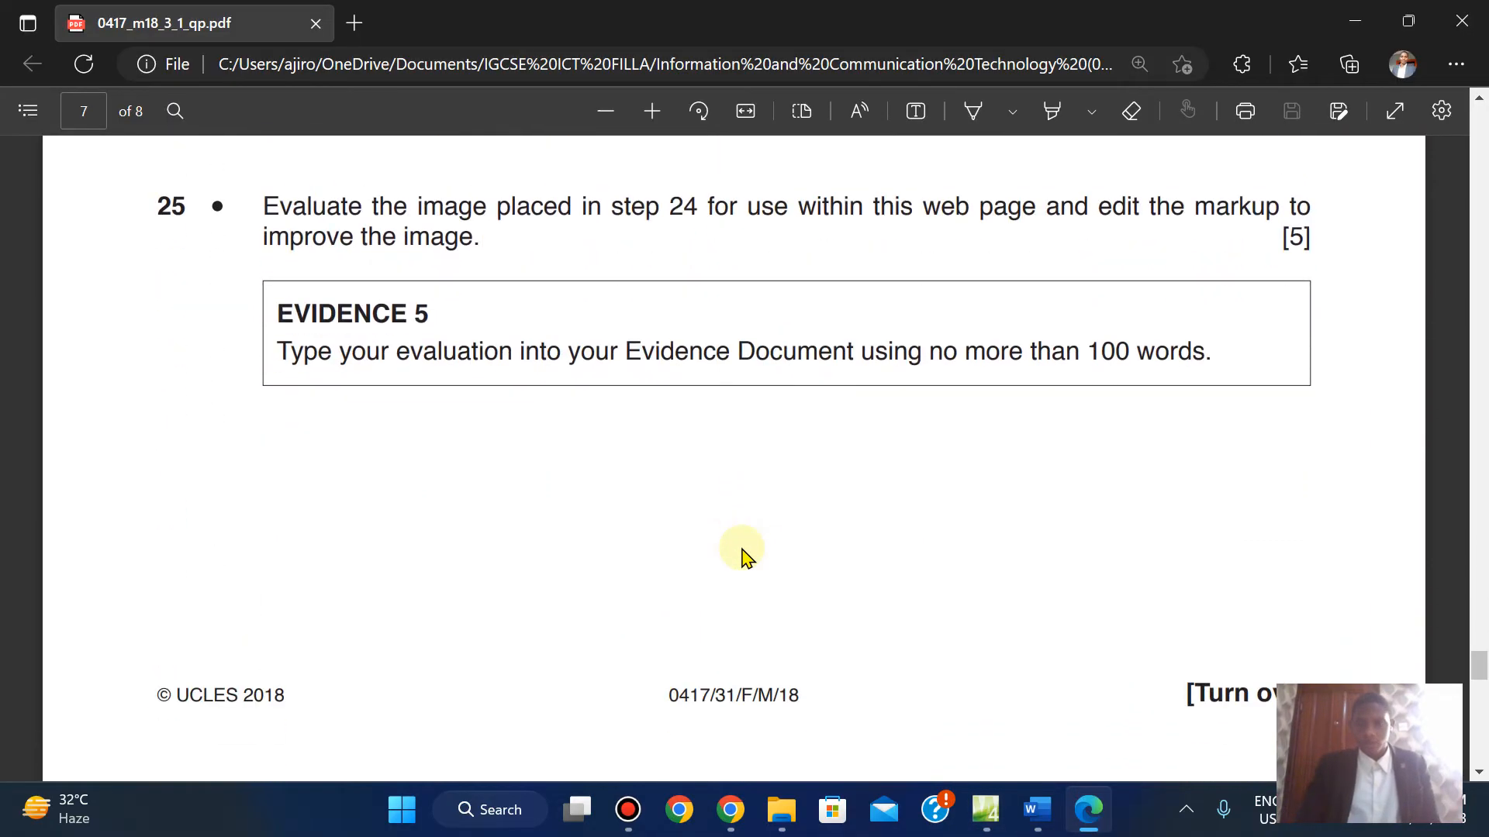
{"action": "scroll", "coordinate": [743, 552], "scroll_direction": "up", "scroll_amount": 3}
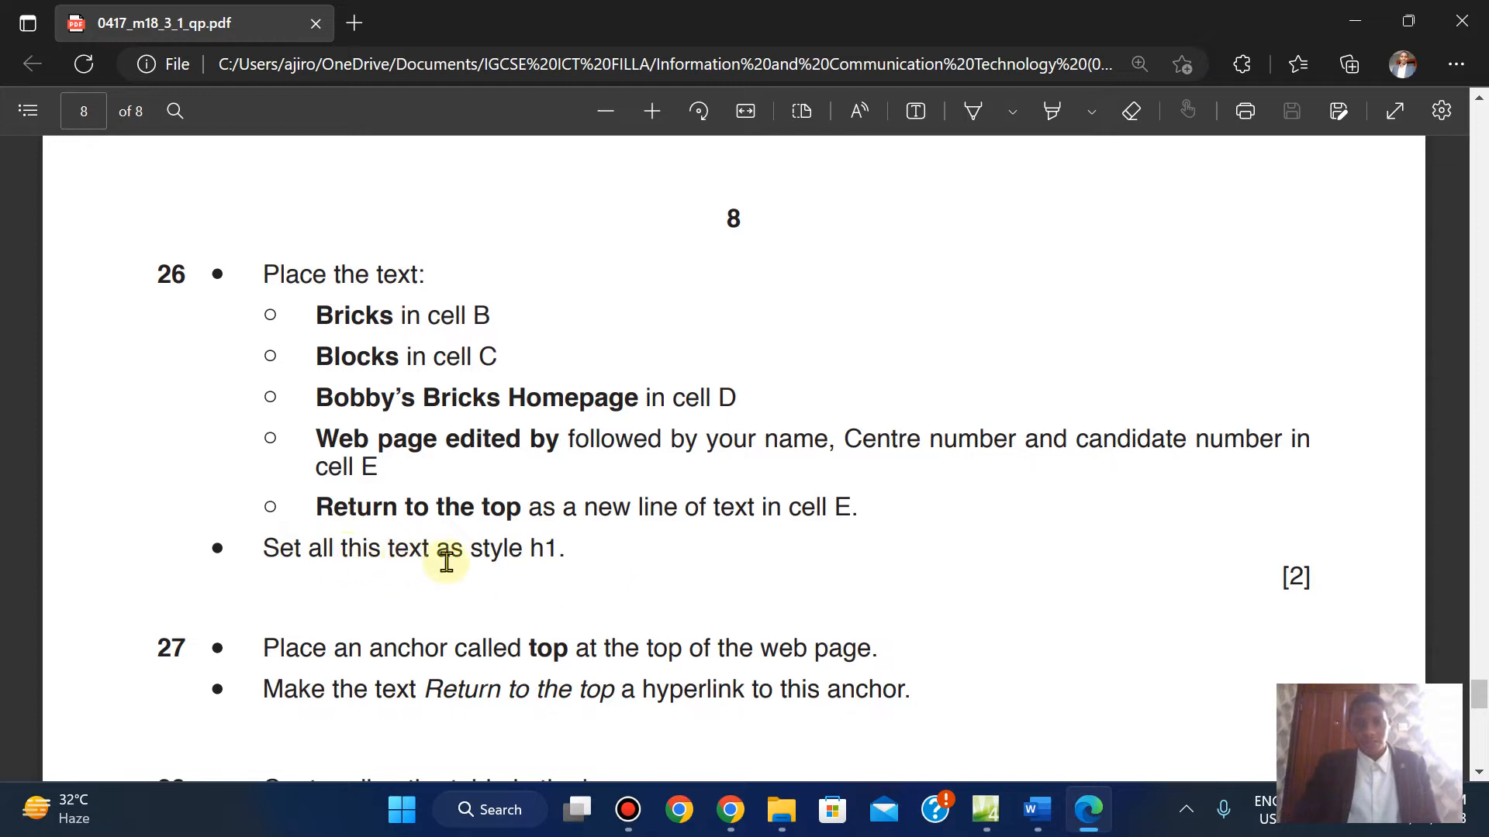
{"action": "left_click", "coordinate": [984, 812]}
{"action": "left_click", "coordinate": [92, 475]}
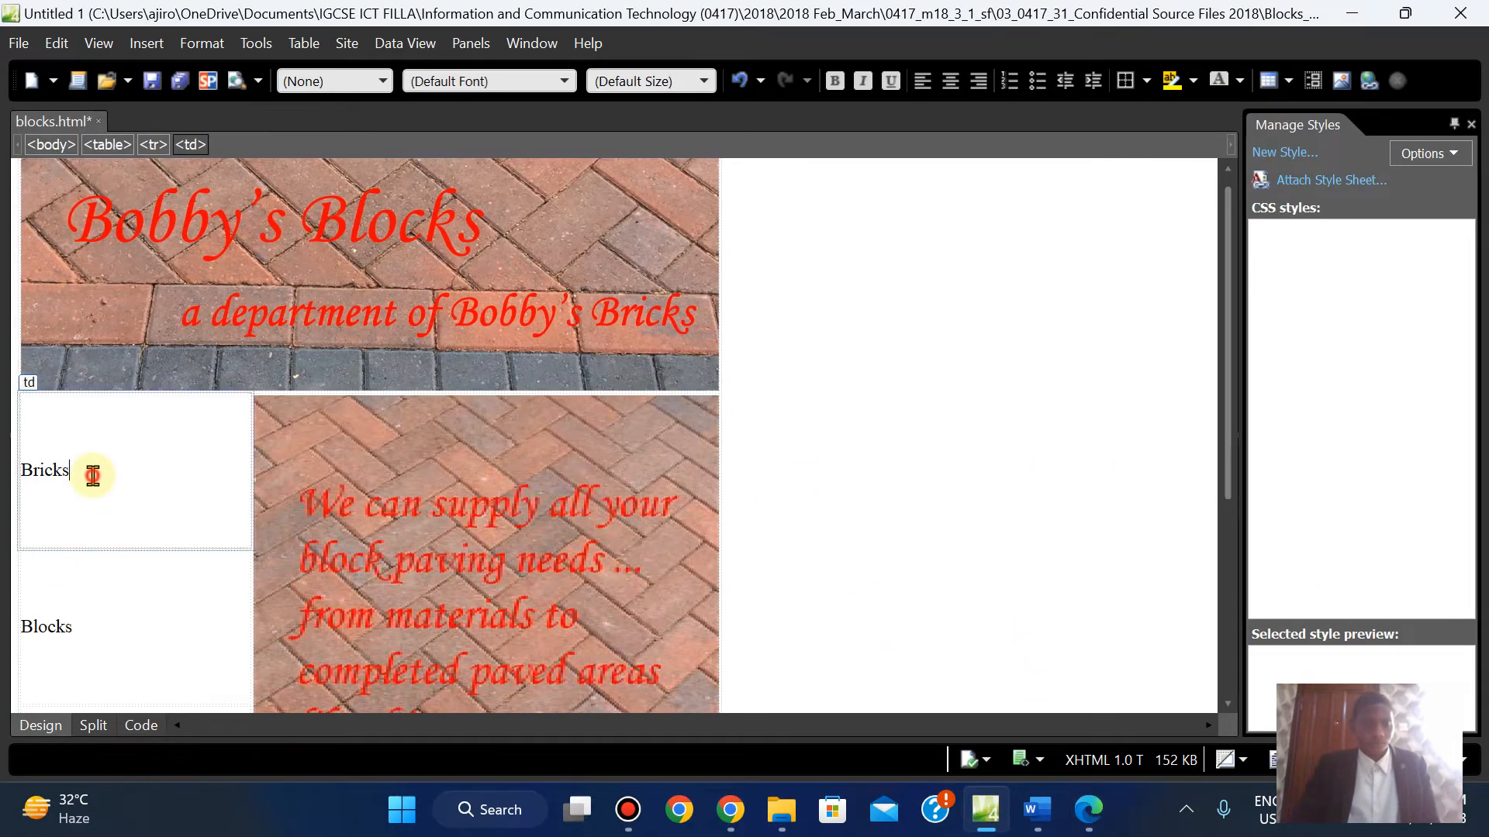
Make Bricks and Blocks Heading 1 <h1> paragraphs
{"action": "left_click", "coordinate": [355, 80]}
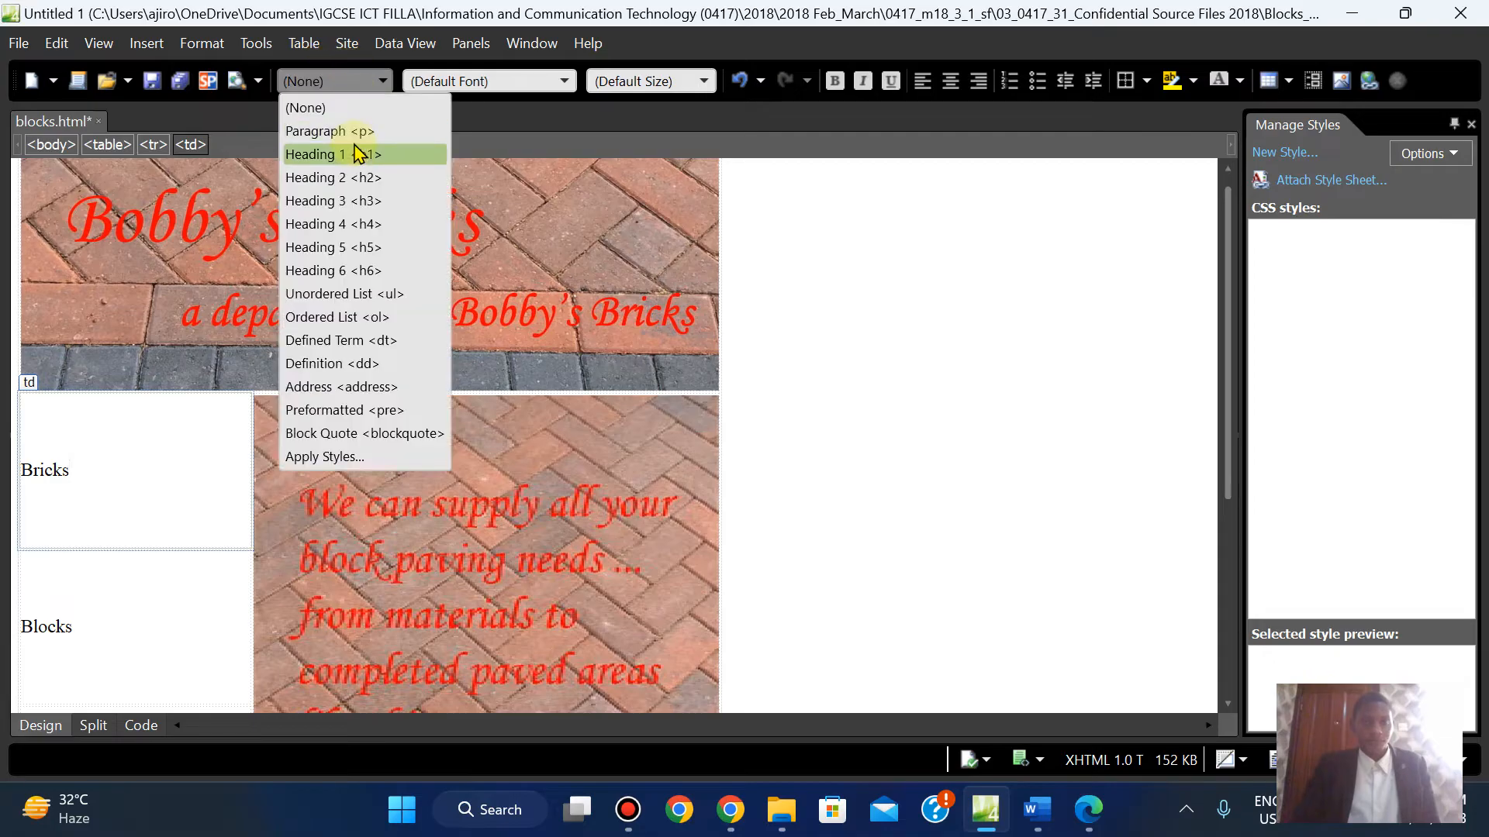
{"action": "left_click", "coordinate": [352, 156]}
{"action": "left_click", "coordinate": [162, 622]}
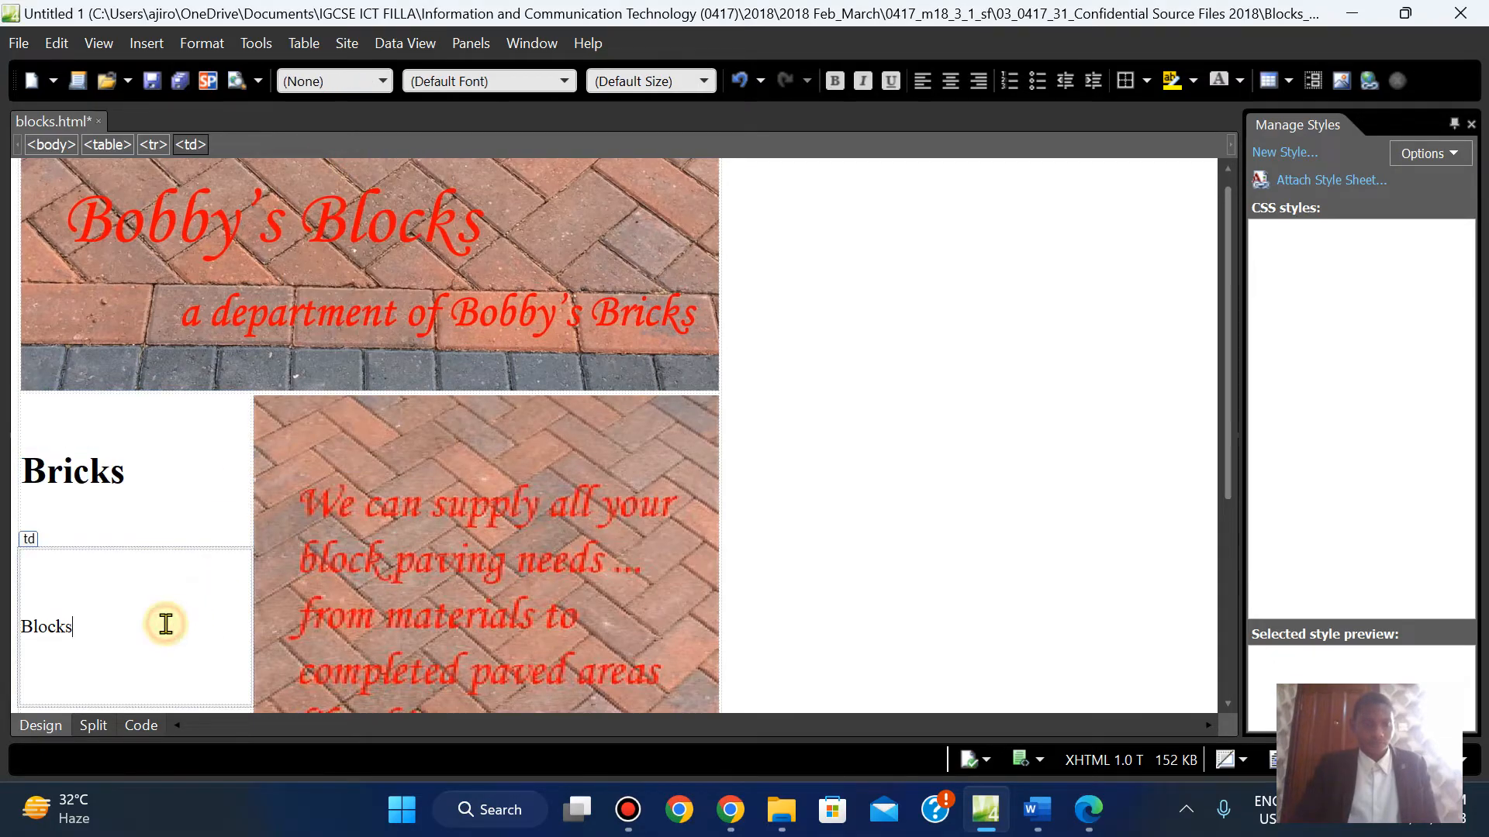
{"action": "left_click", "coordinate": [386, 82]}
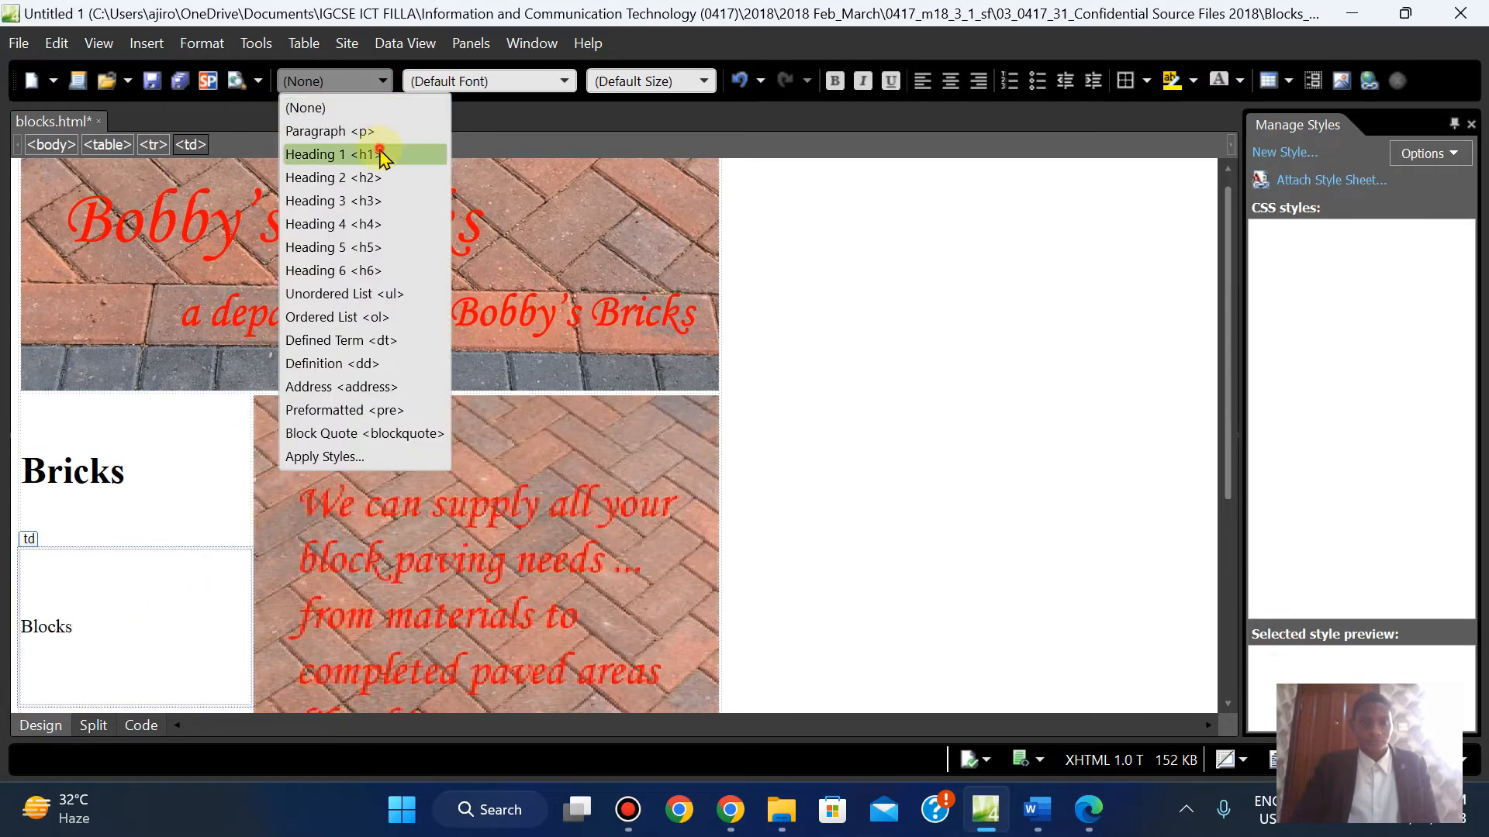
{"action": "left_click", "coordinate": [380, 155]}
Apply Heading 1 to Bobby's Bricks Homepage and the cell E credit text
{"action": "left_click_drag", "start_coordinate": [1229, 322], "coordinate": [1226, 459]}
{"action": "left_click", "coordinate": [225, 557]}
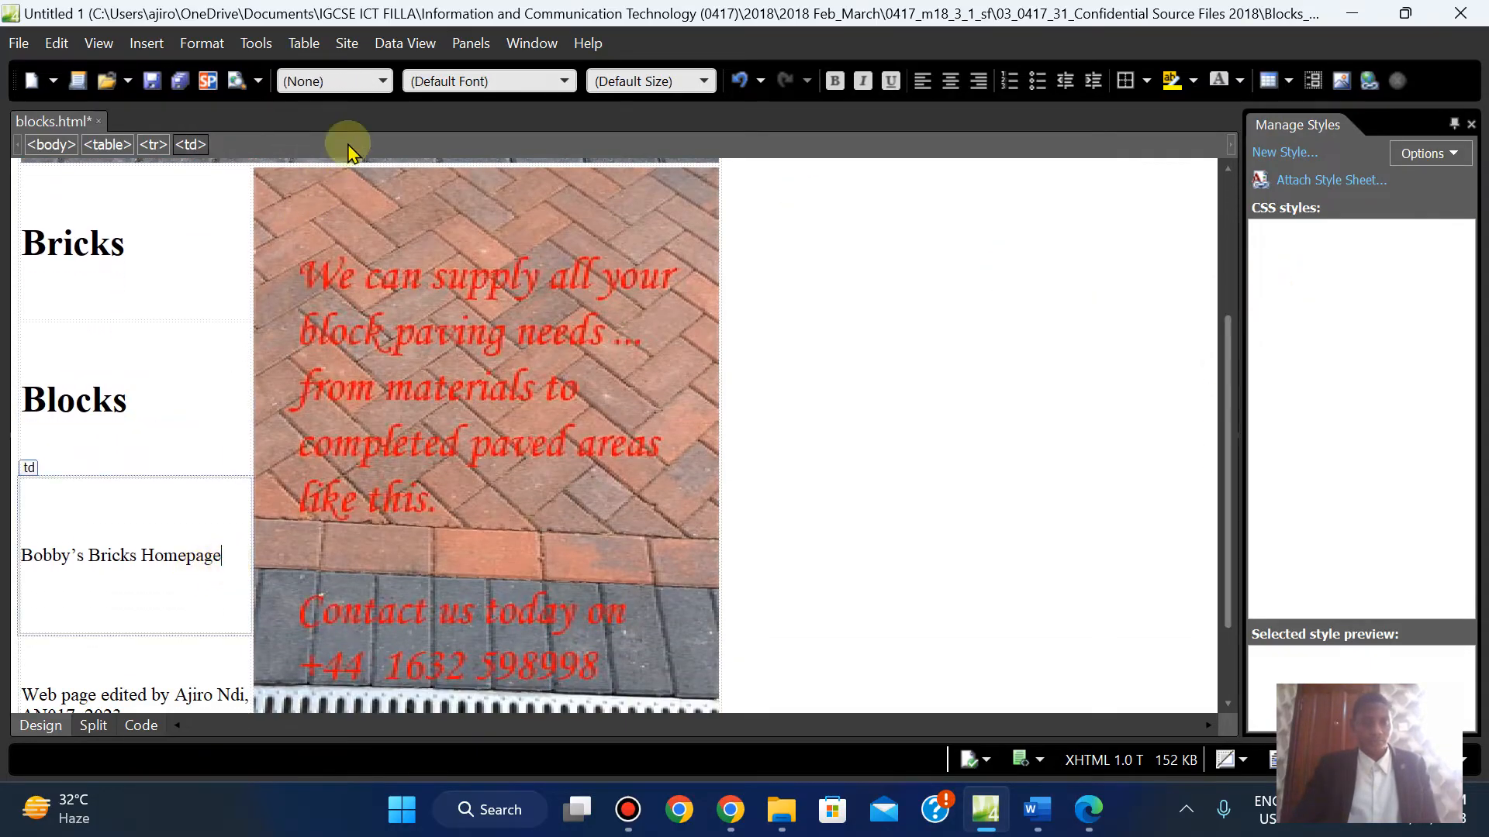
{"action": "left_click", "coordinate": [335, 82]}
{"action": "left_click", "coordinate": [345, 153]}
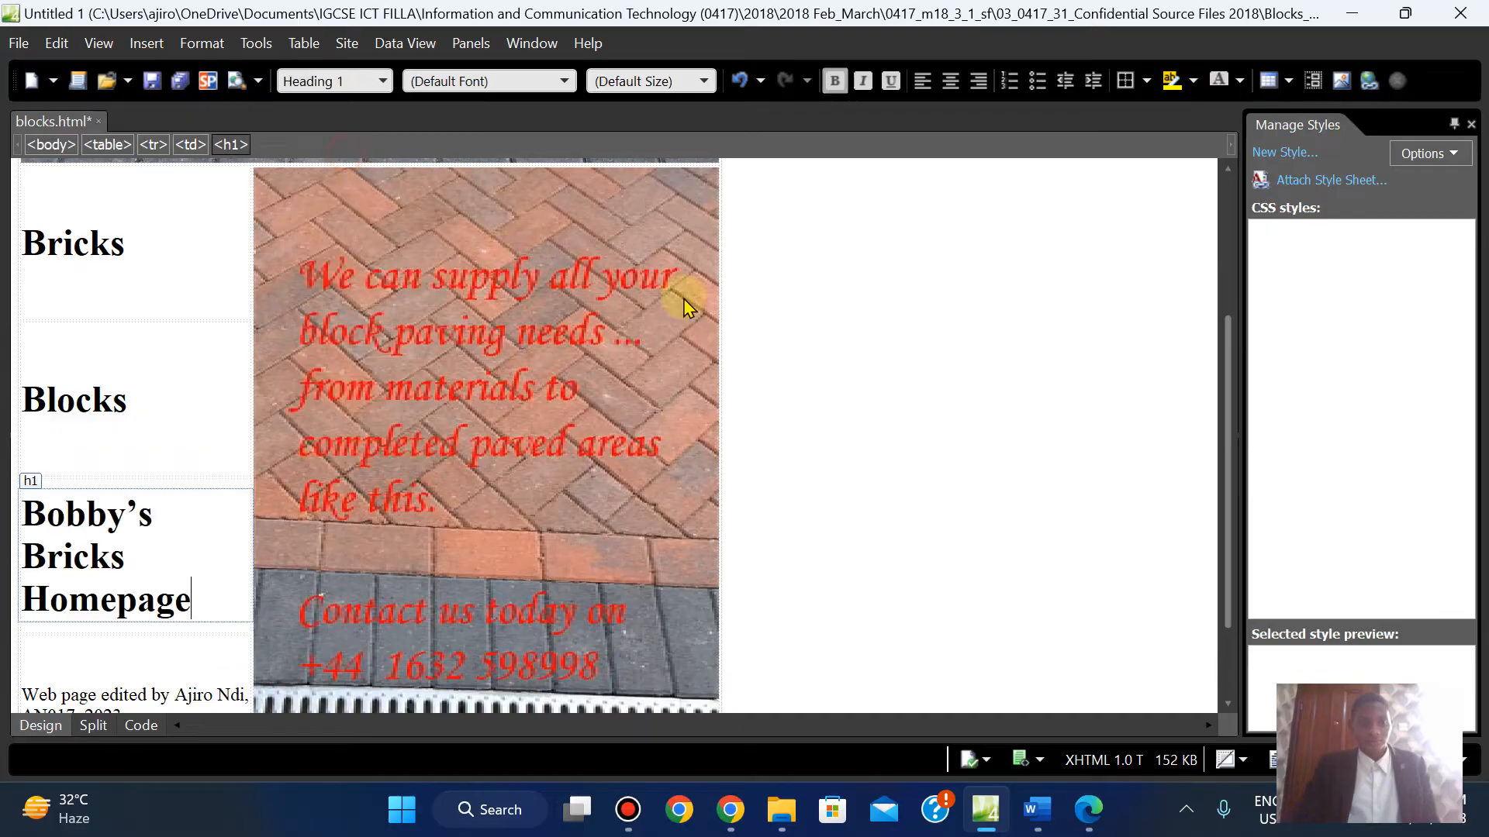
{"action": "left_click_drag", "start_coordinate": [1230, 425], "coordinate": [1230, 492]}
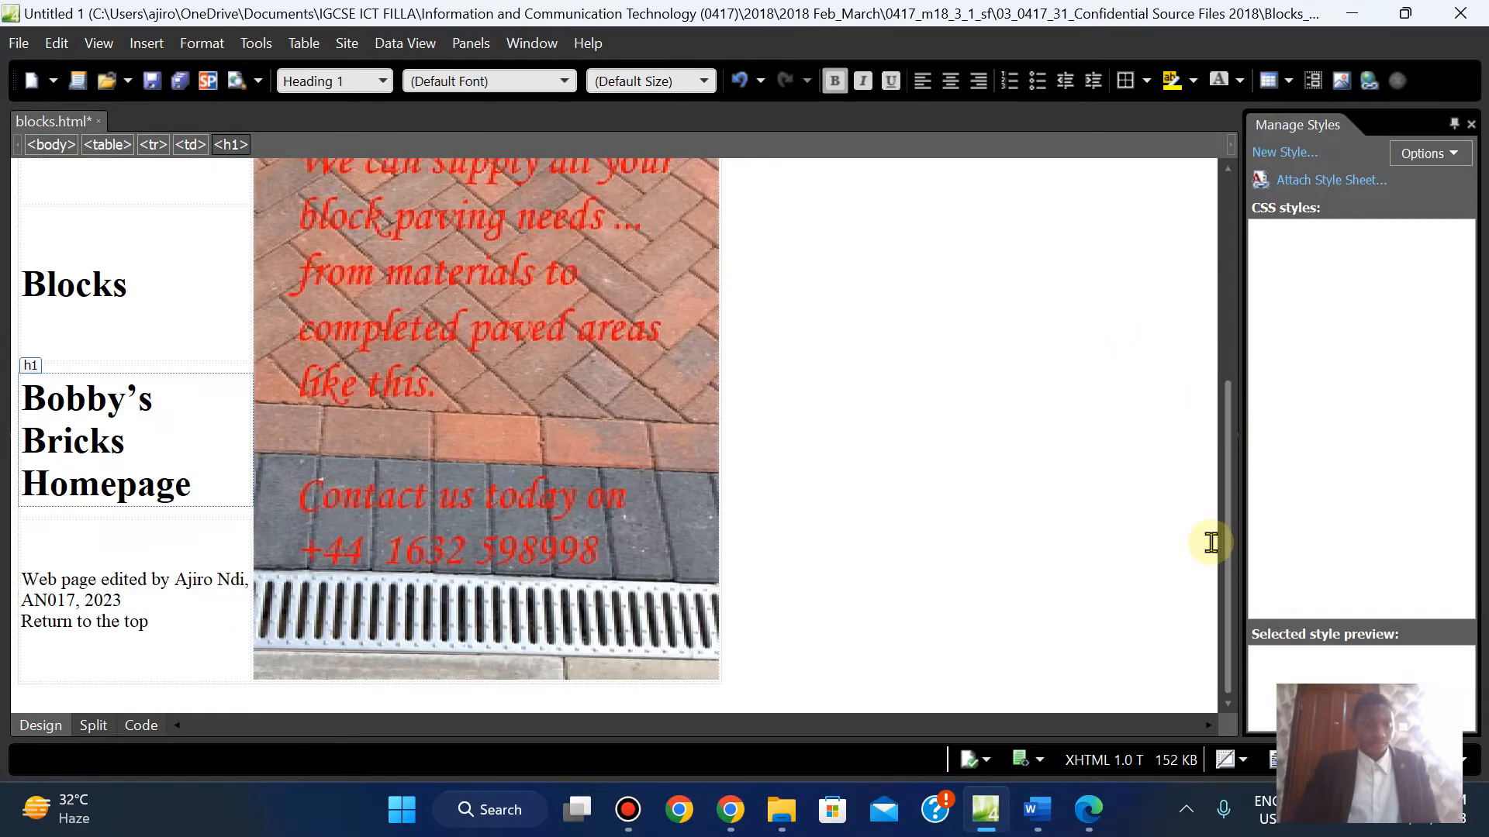
{"action": "left_click", "coordinate": [155, 595]}
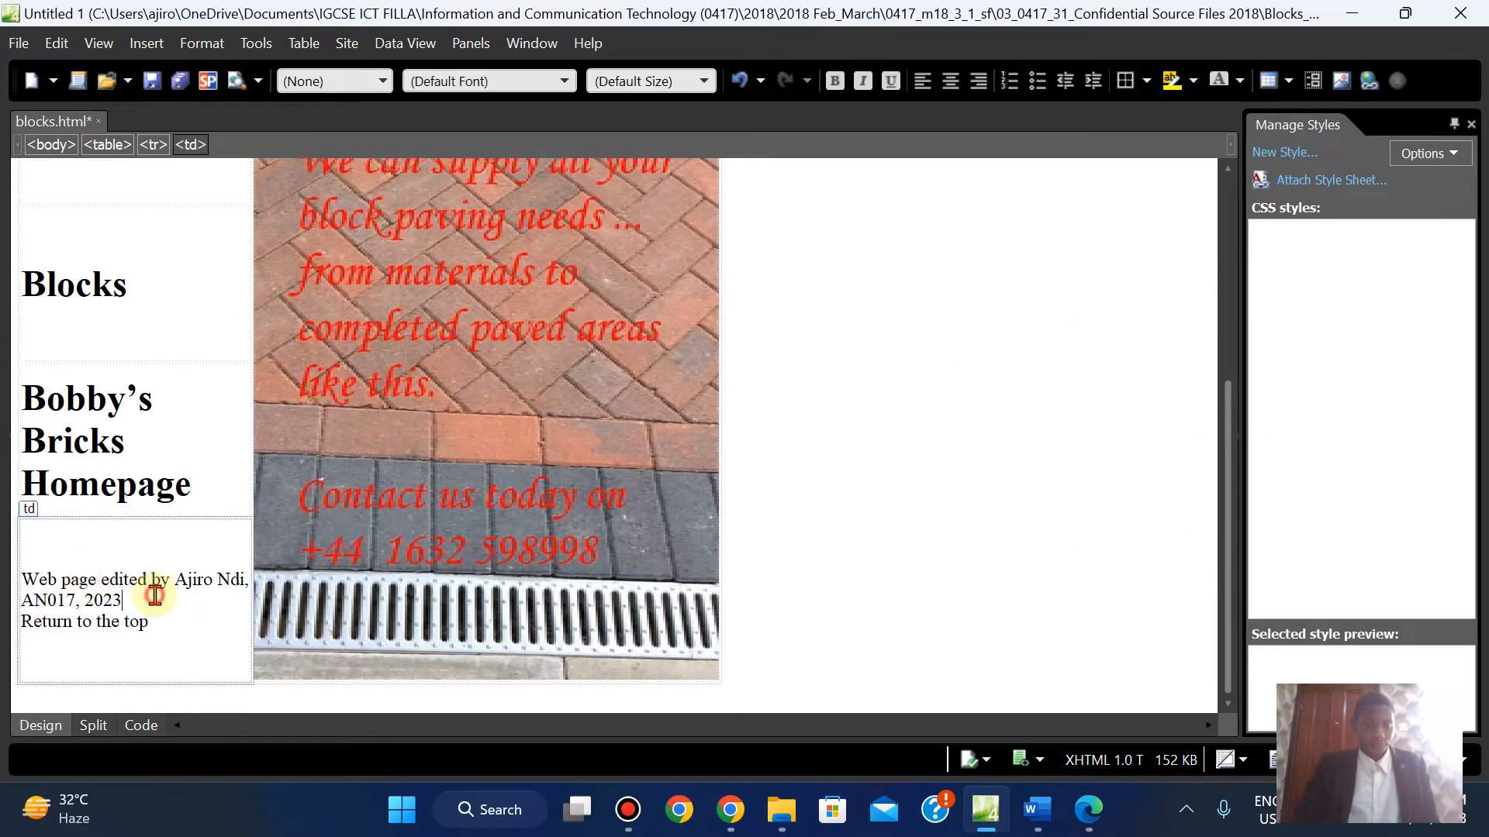
{"action": "left_click", "coordinate": [350, 81]}
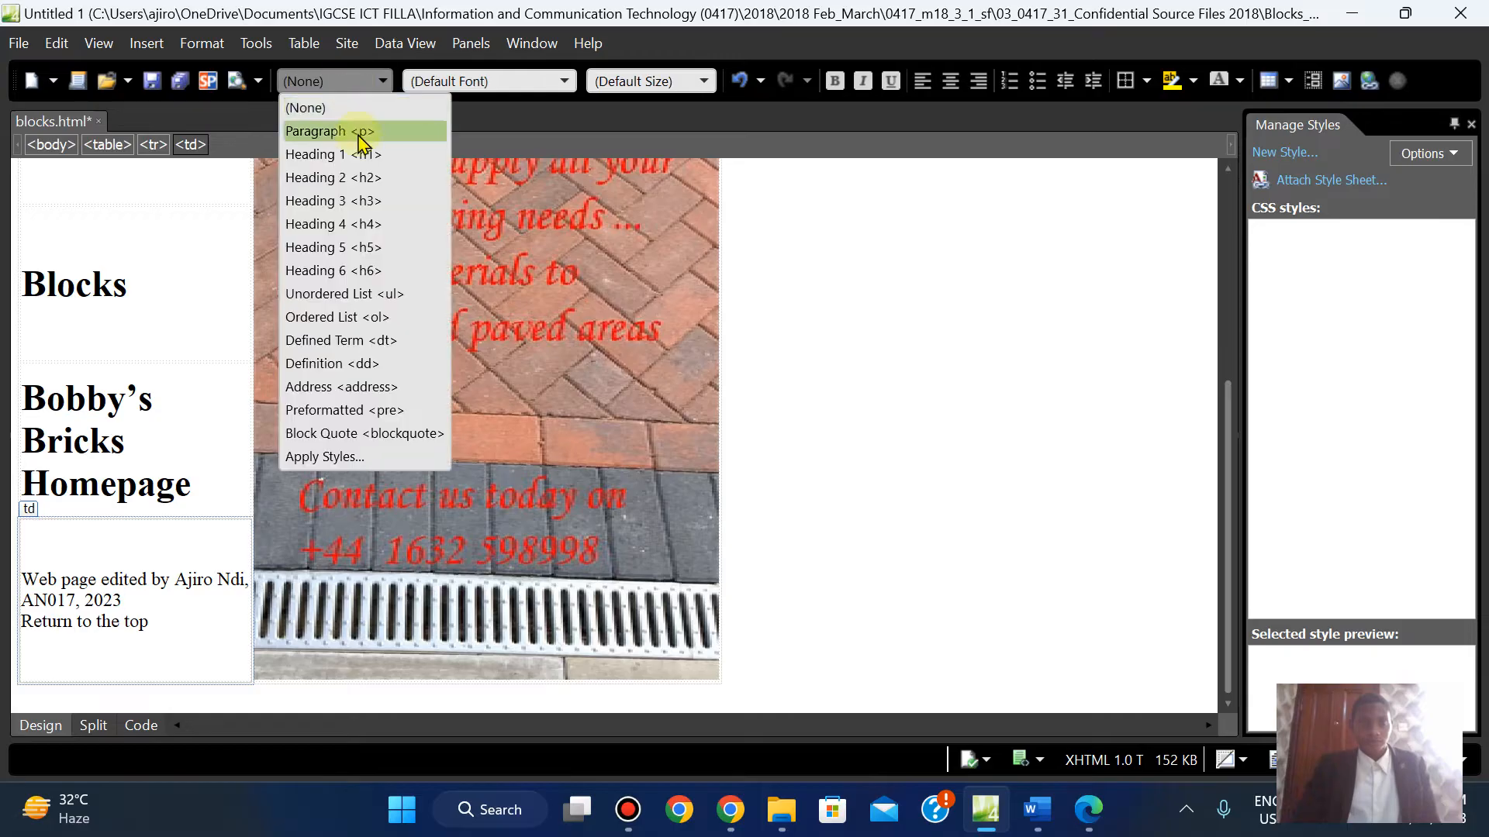
{"action": "left_click", "coordinate": [350, 156]}
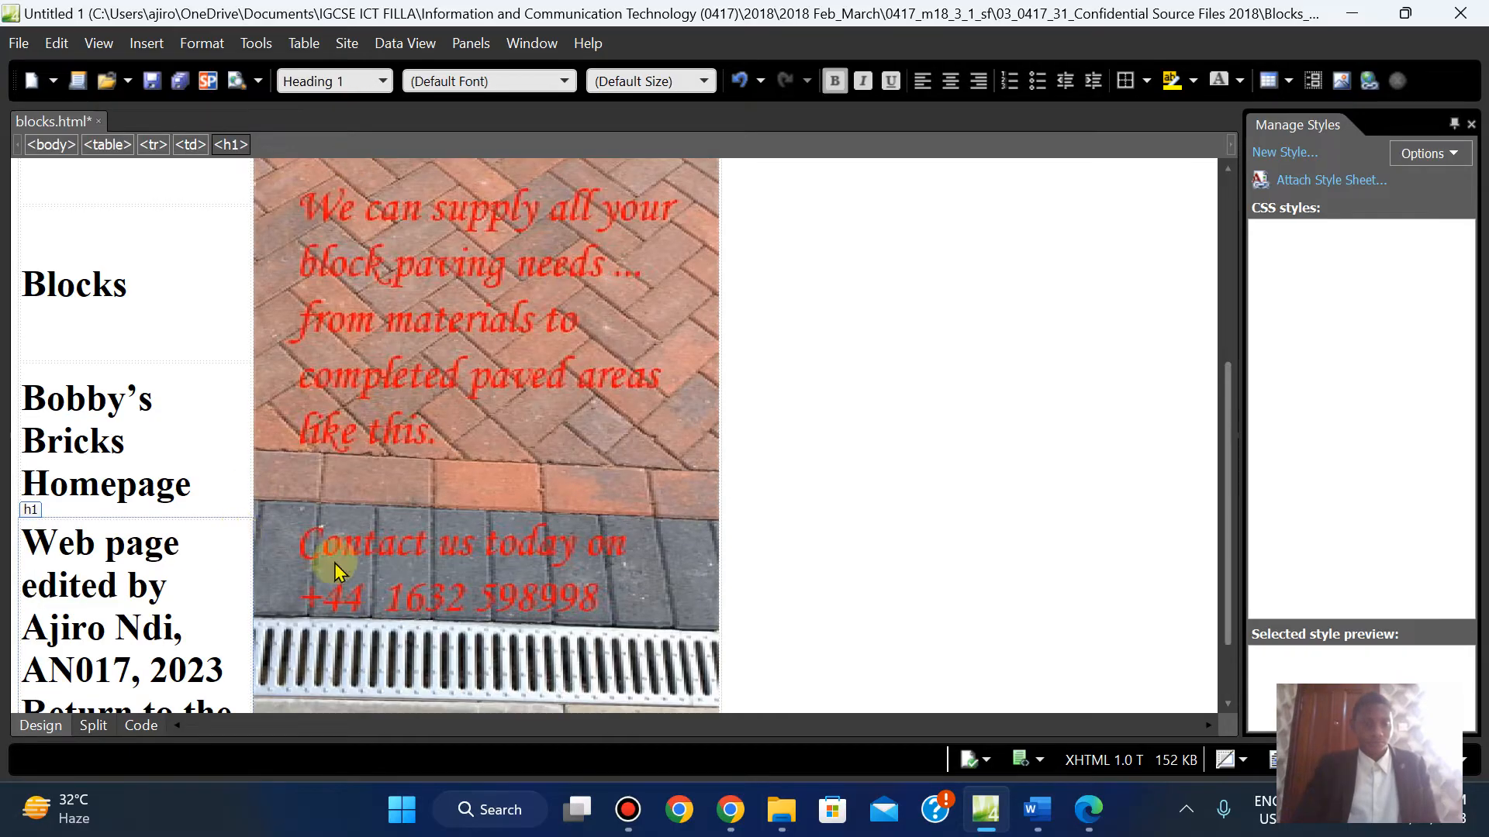
Add a new line after the cell E credit heading and review the headings in the source
{"action": "left_click_drag", "start_coordinate": [1229, 481], "coordinate": [1229, 306]}
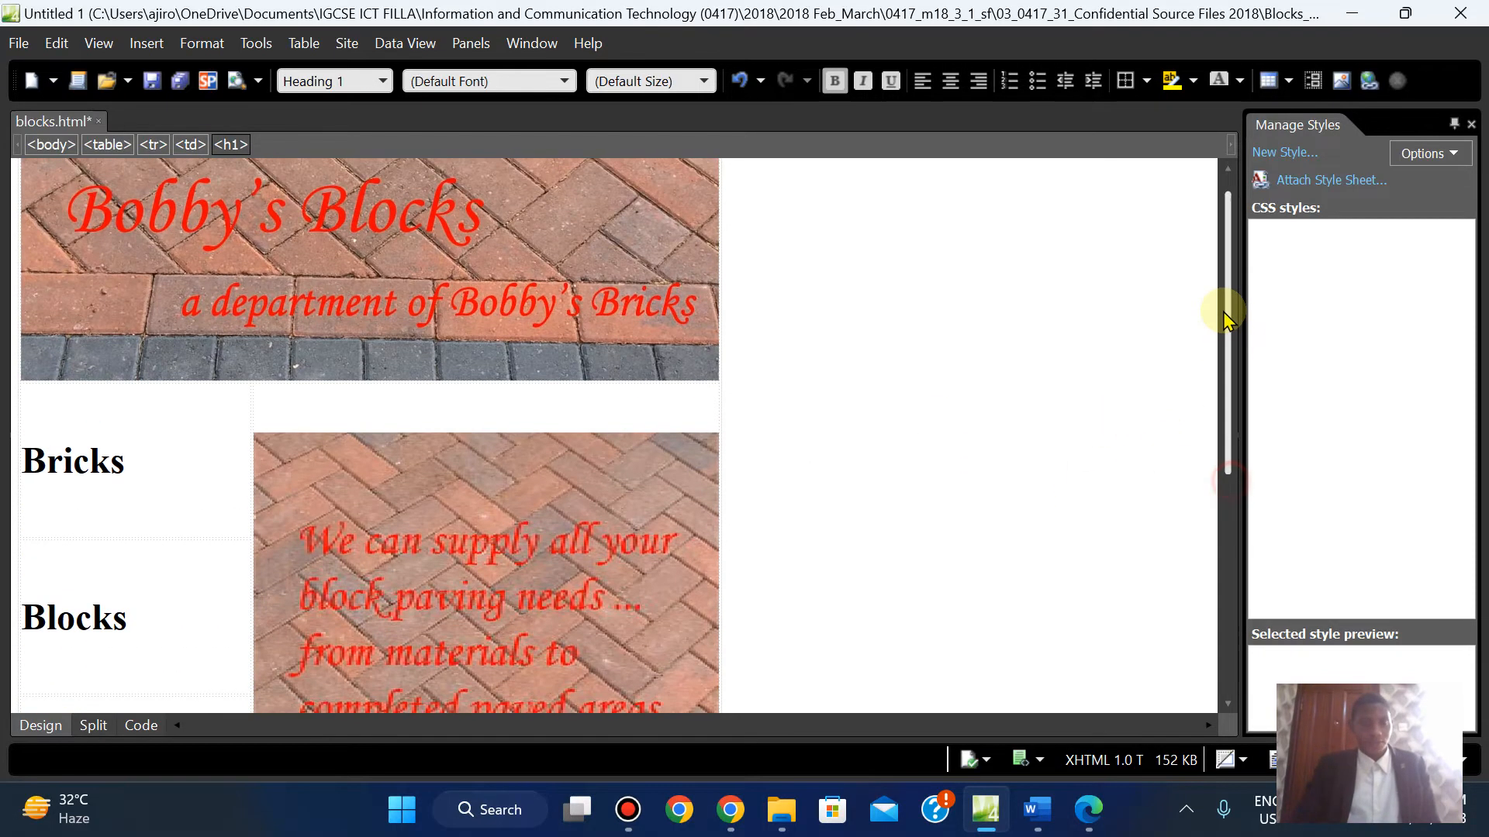
{"action": "left_click", "coordinate": [1088, 810]}
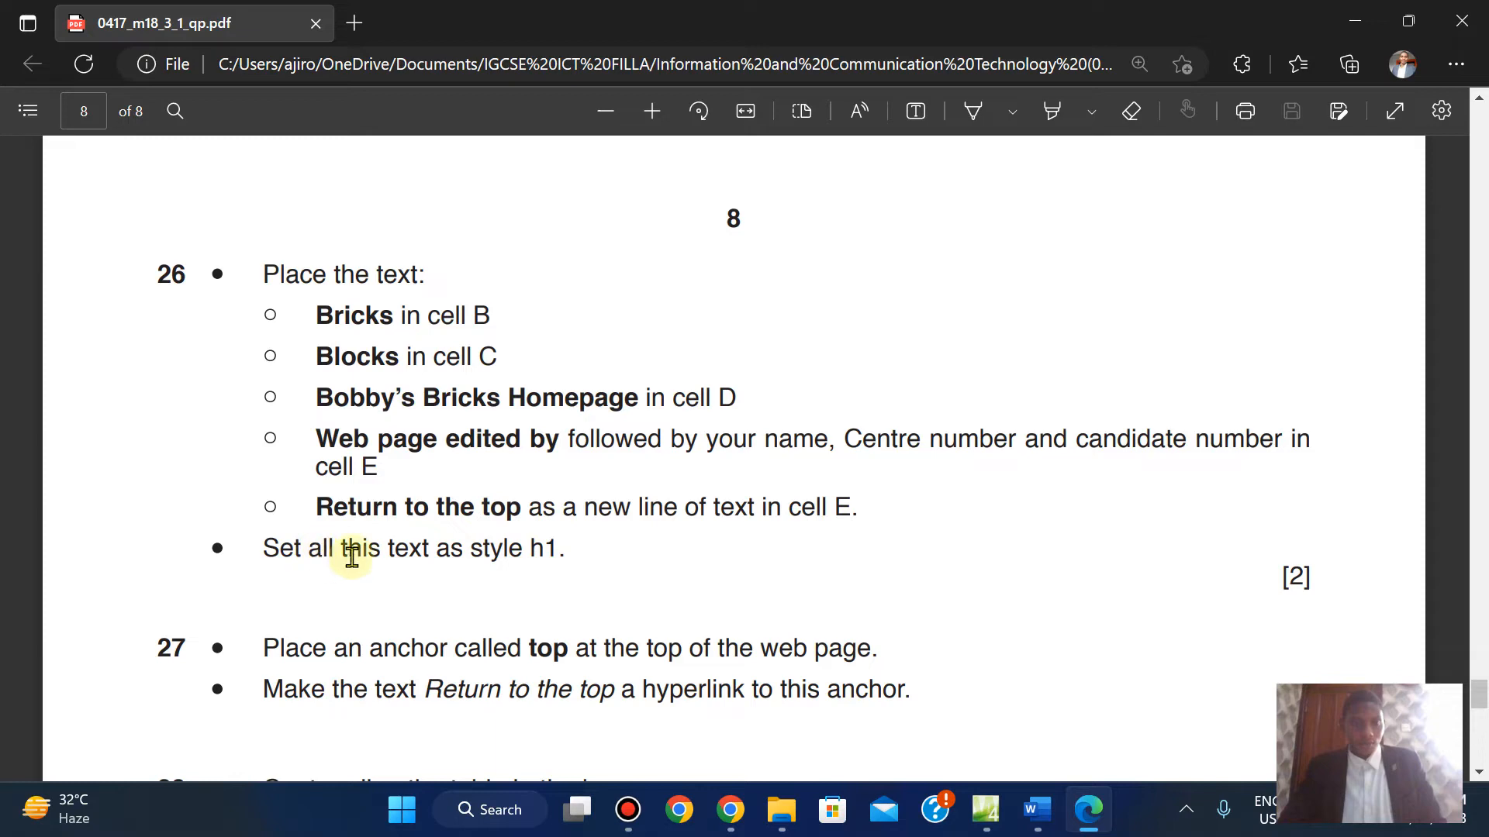
{"action": "left_click", "coordinate": [983, 825]}
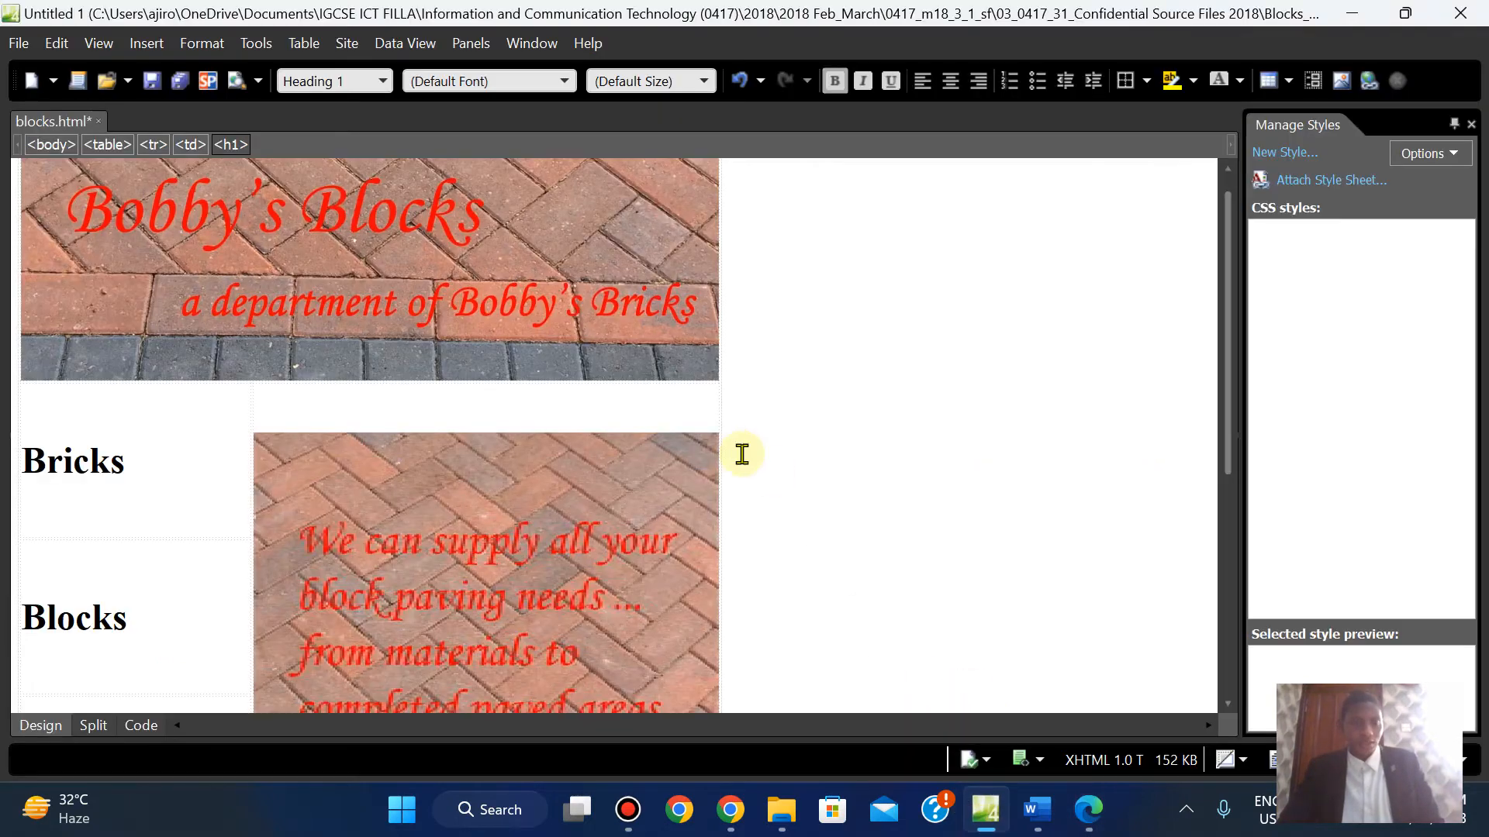
{"action": "left_click_drag", "start_coordinate": [1231, 397], "coordinate": [1218, 629]}
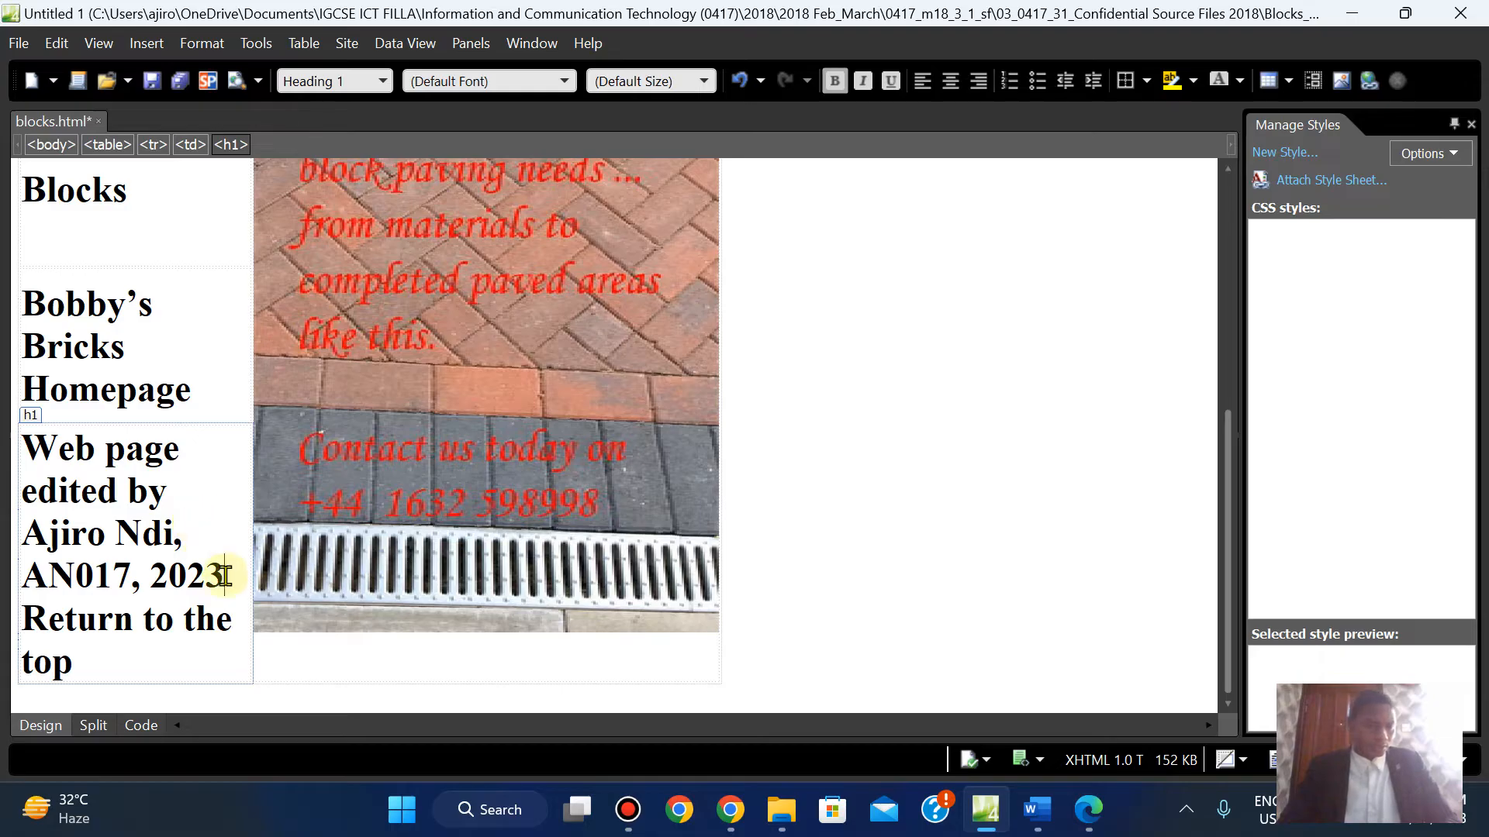
{"action": "key", "text": "Return"}
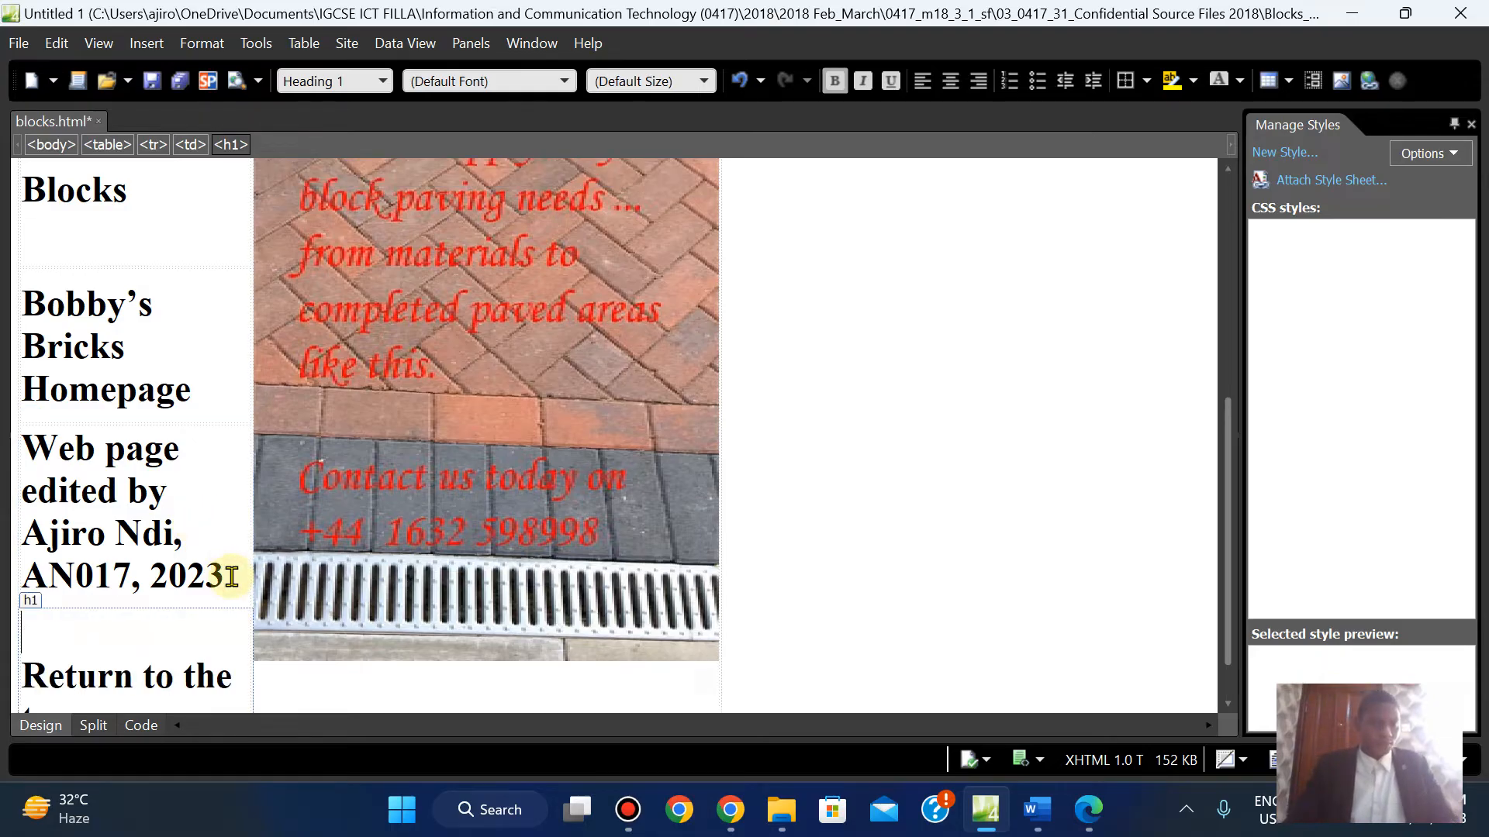
{"action": "left_click", "coordinate": [206, 527]}
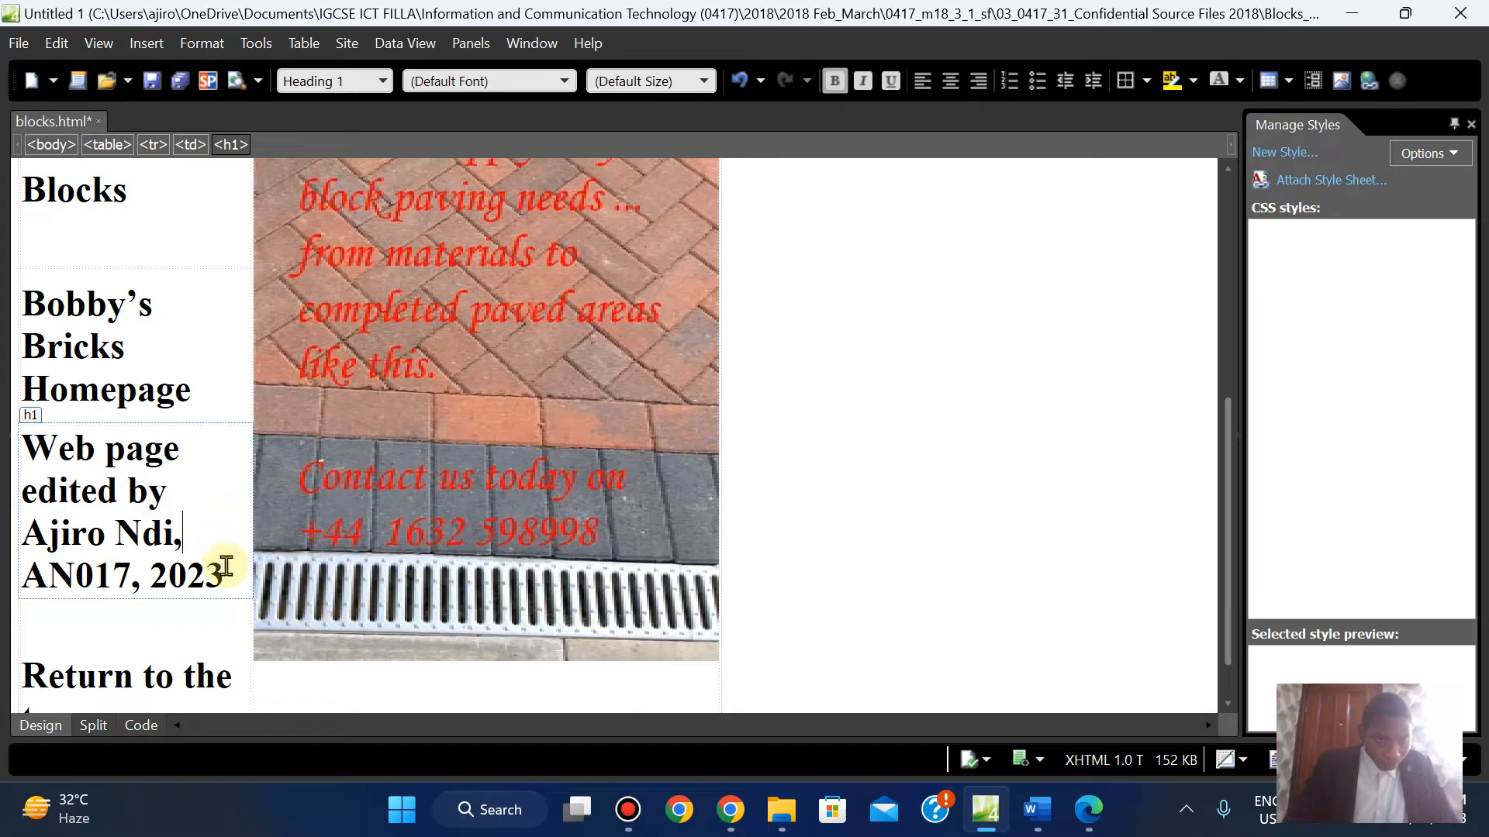
{"action": "left_click", "coordinate": [196, 618]}
{"action": "left_click", "coordinate": [191, 562]}
{"action": "left_click", "coordinate": [203, 378]}
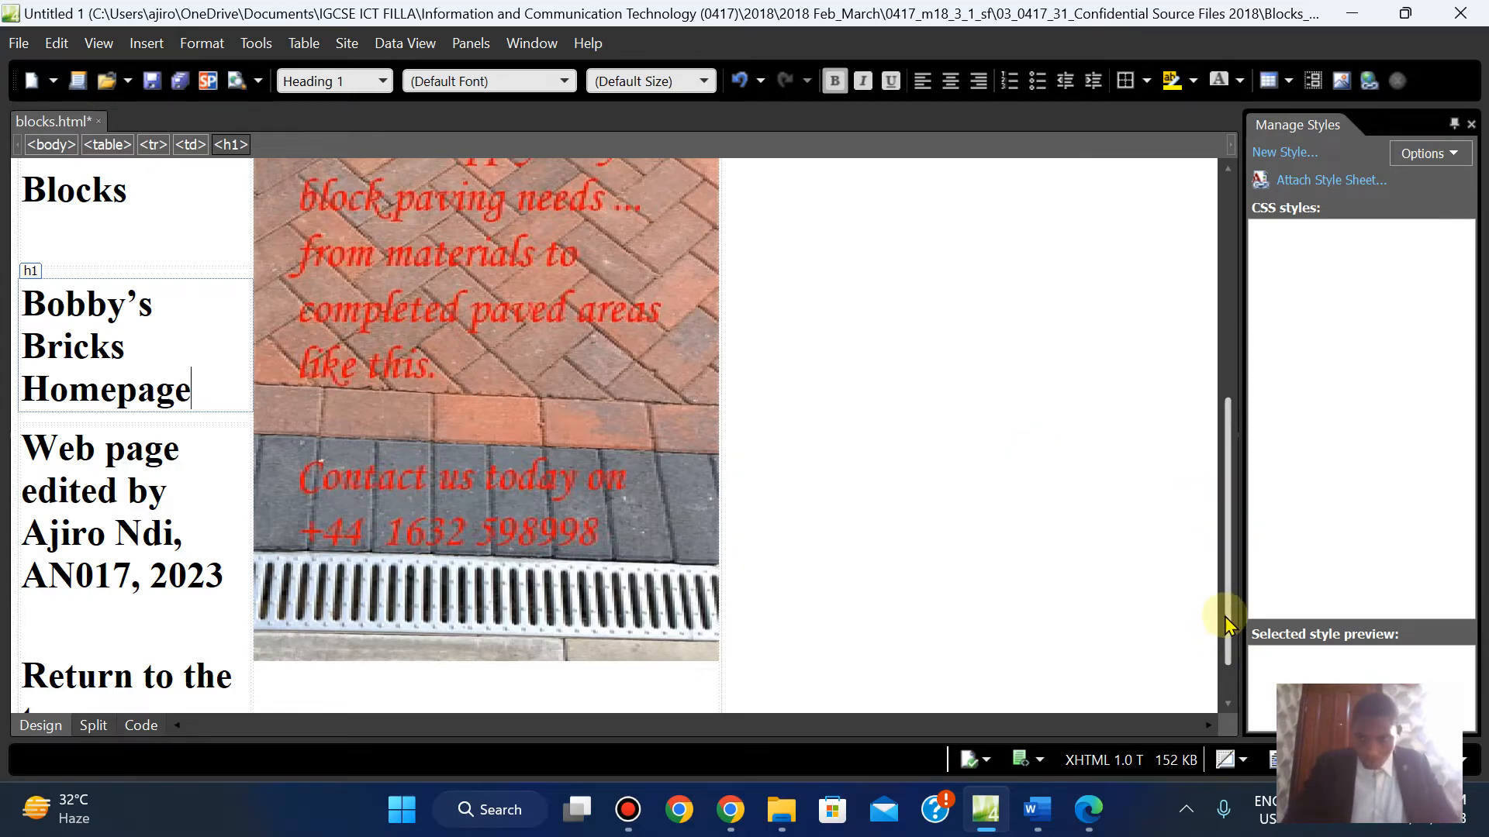
{"action": "left_click_drag", "start_coordinate": [1226, 620], "coordinate": [1229, 684]}
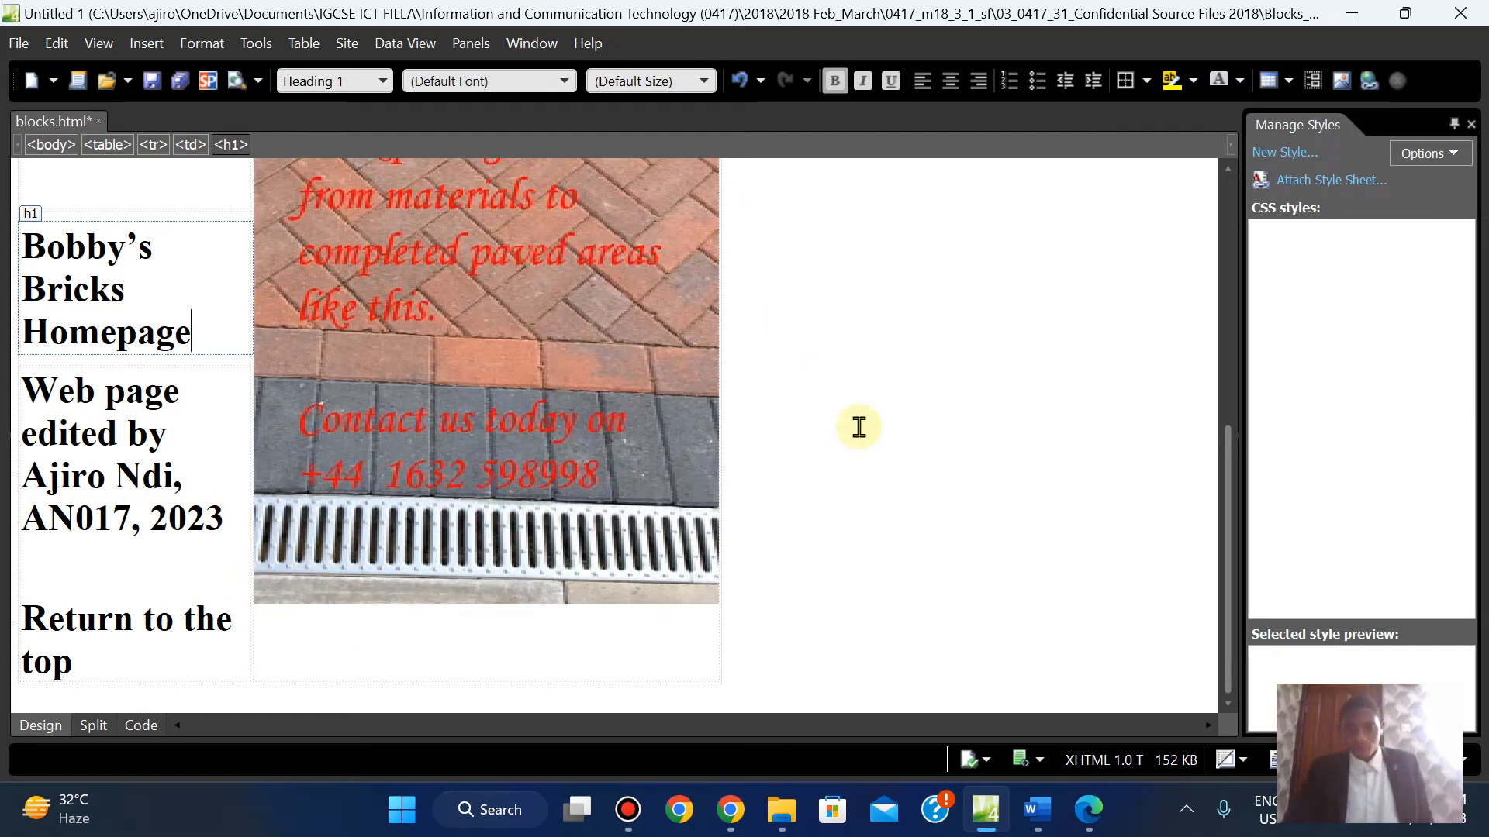
{"action": "left_click", "coordinate": [142, 726]}
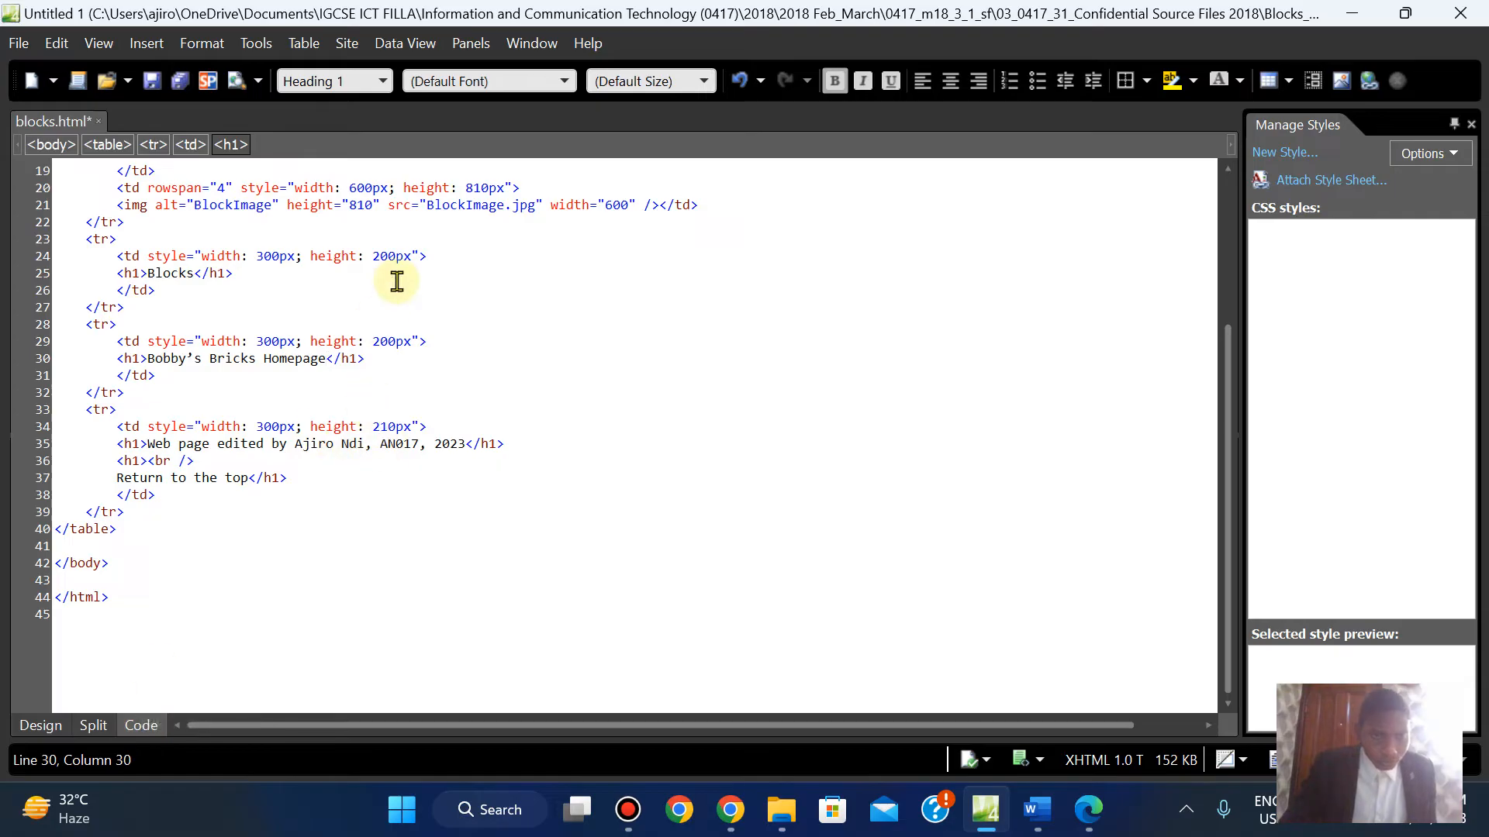
Inspect the h1 markup in Code view, then scroll the paper to questions 27–29
{"action": "left_click", "coordinate": [216, 360]}
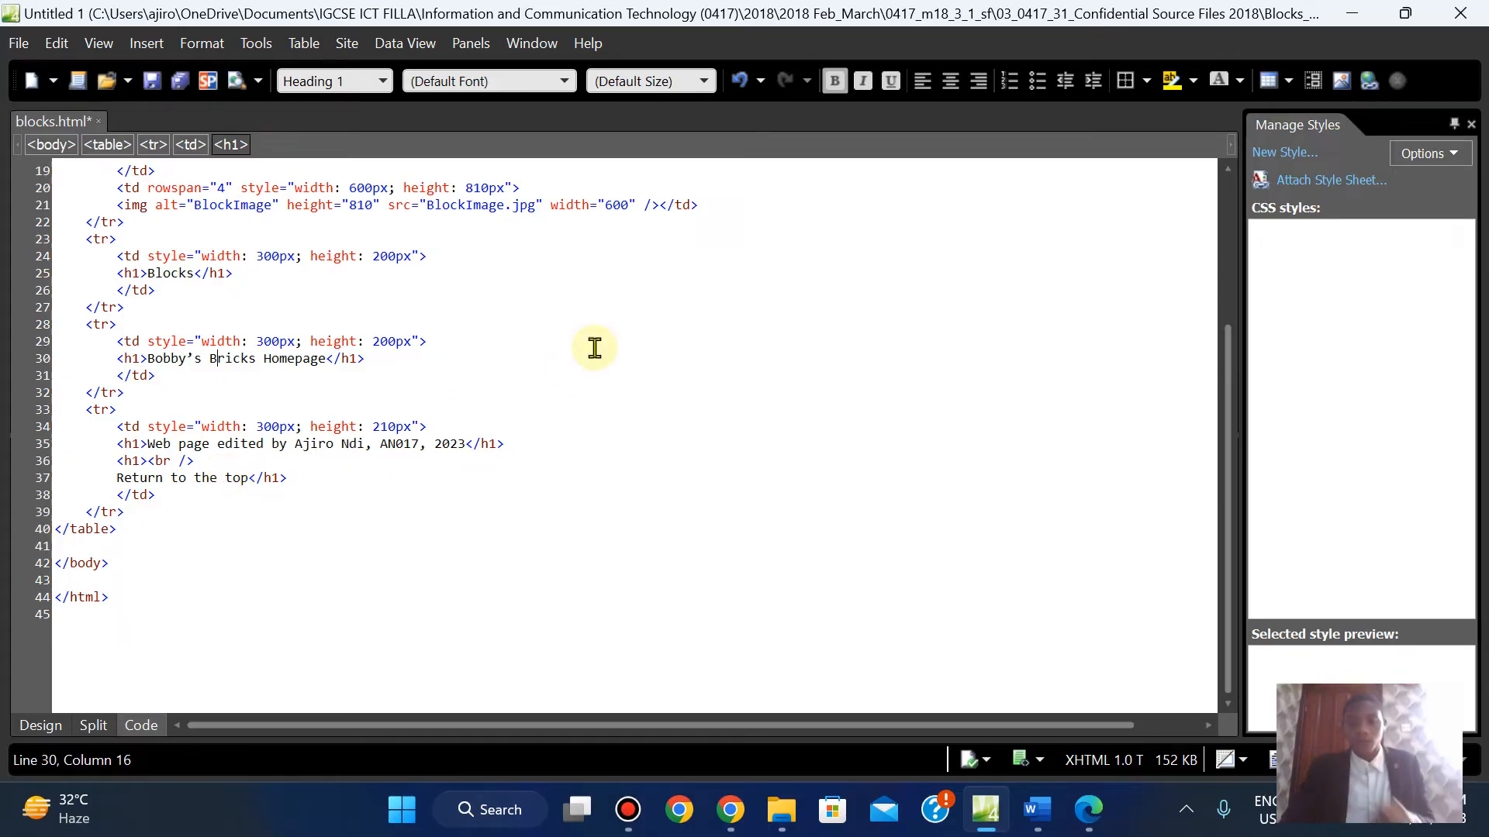
{"action": "left_click", "coordinate": [35, 728]}
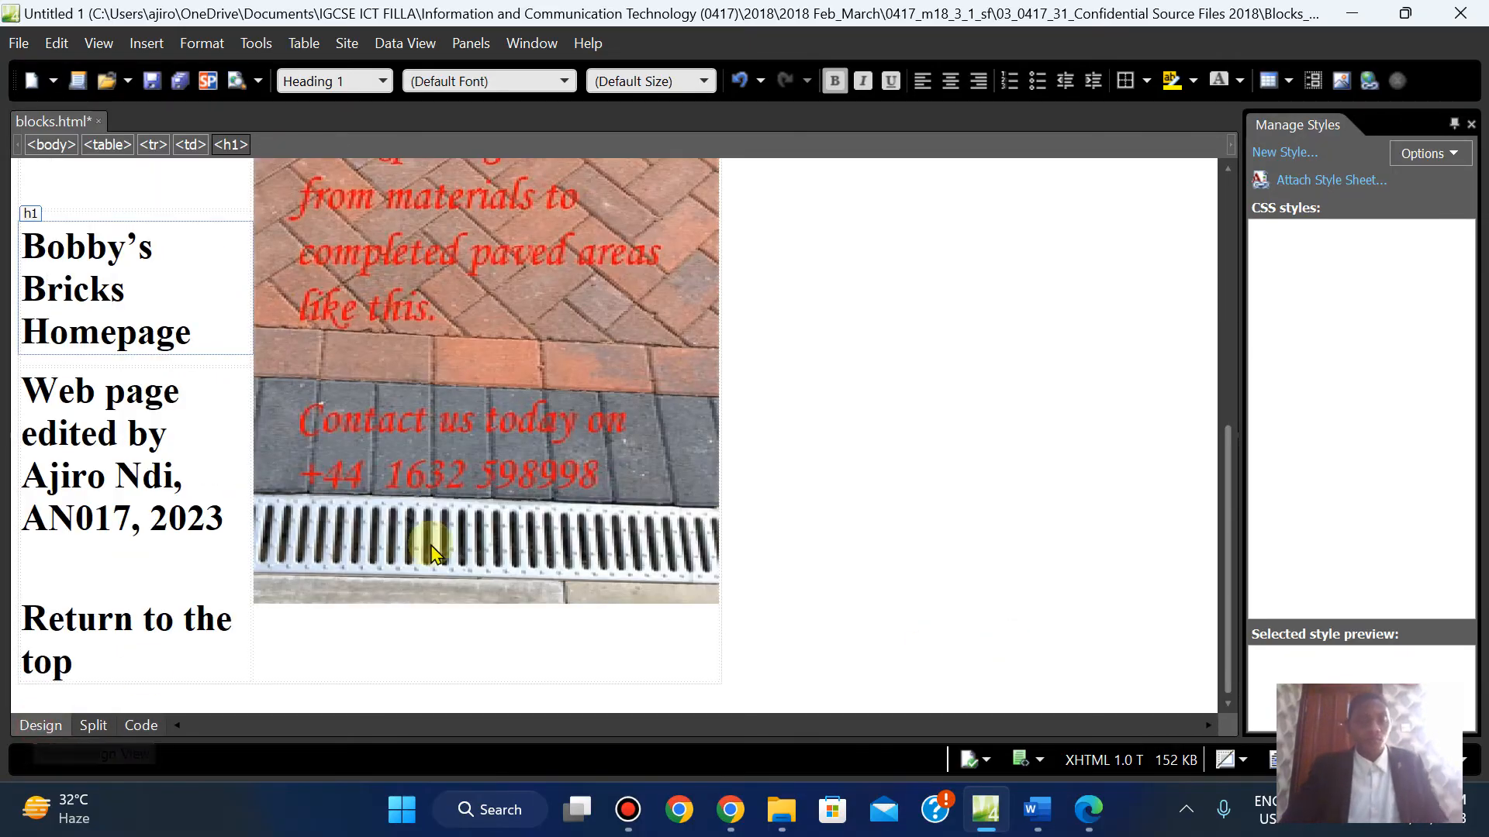
{"action": "left_click", "coordinate": [1090, 811]}
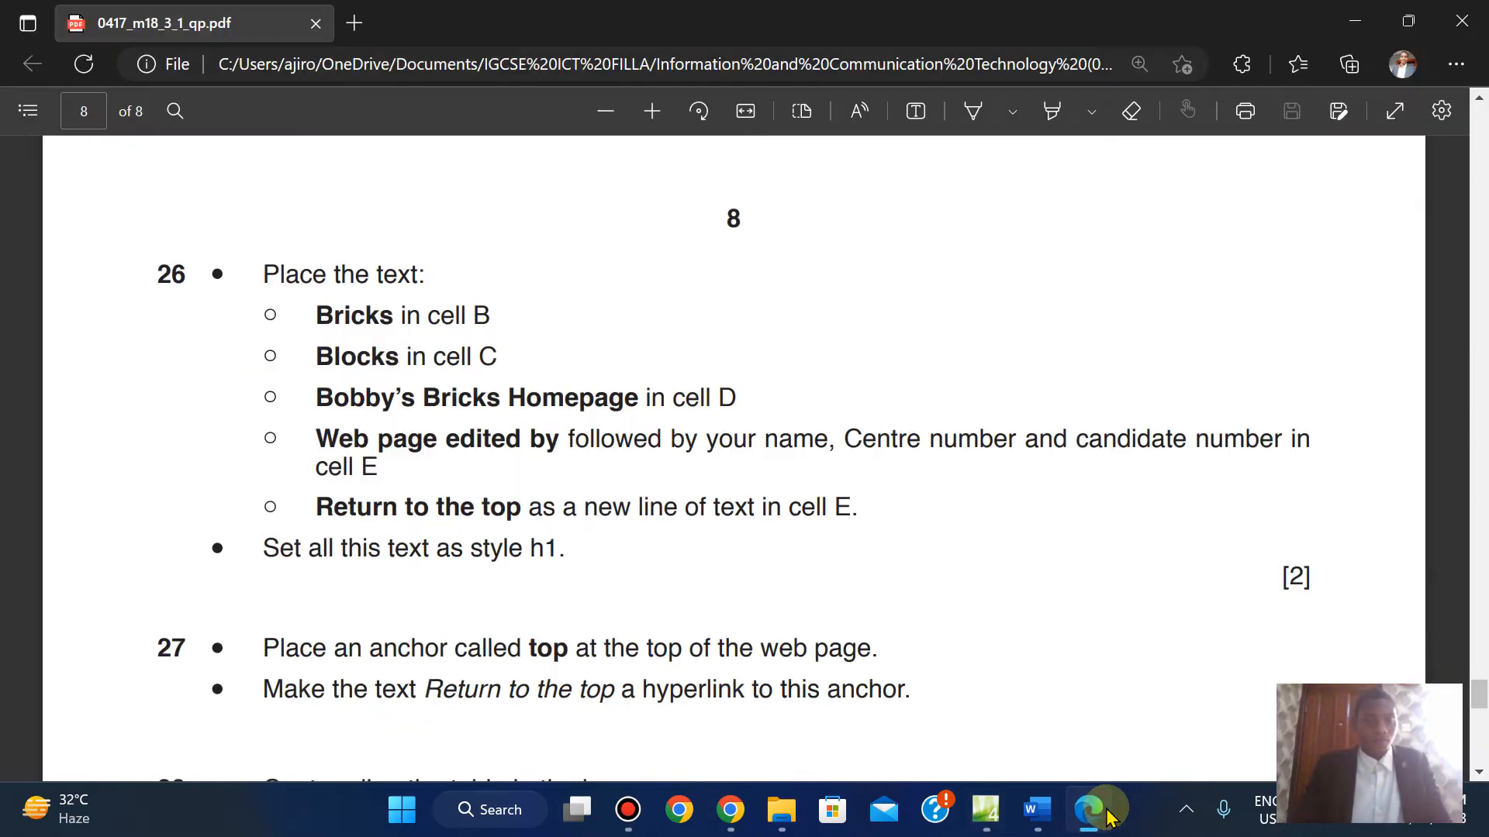
{"action": "key", "text": "Down"}
{"action": "key", "text": "Down"}
{"action": "key", "text": "Down"}
{"action": "key", "text": "Down"}
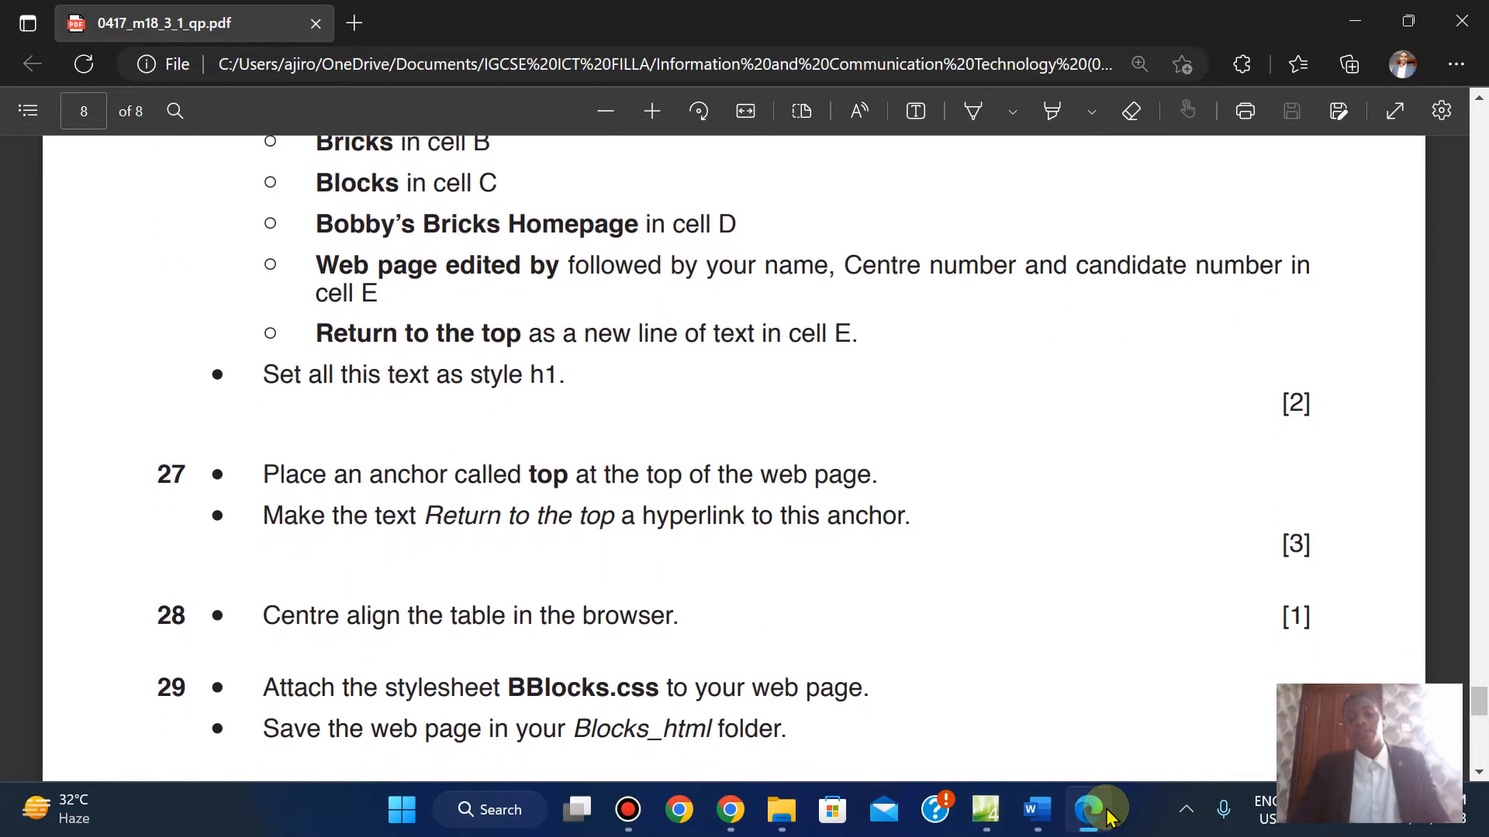
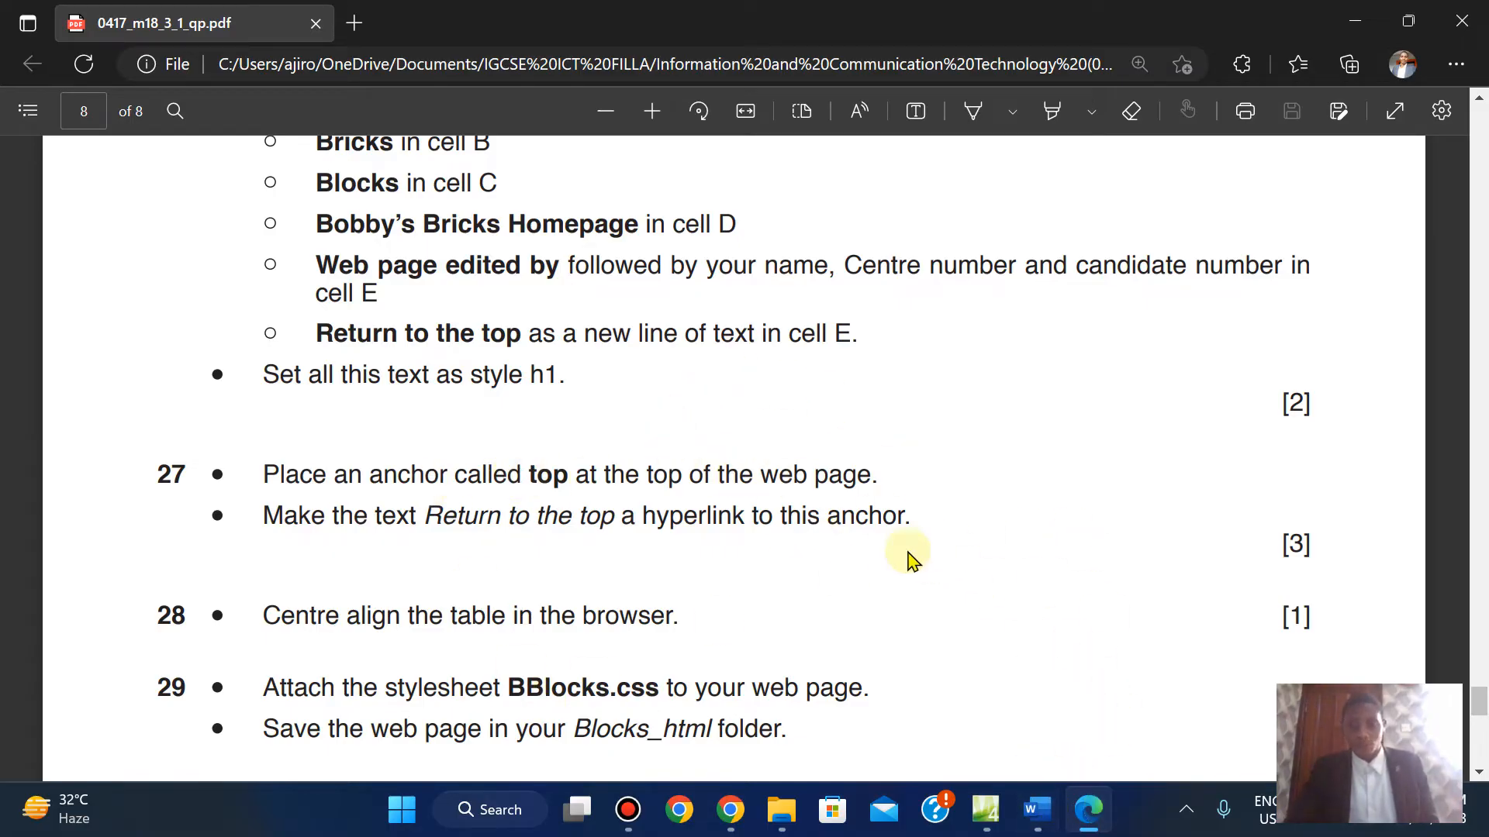
Return to blocks.html in Expression Web, glance at its source, and select the top banner image
{"action": "left_click", "coordinate": [984, 810]}
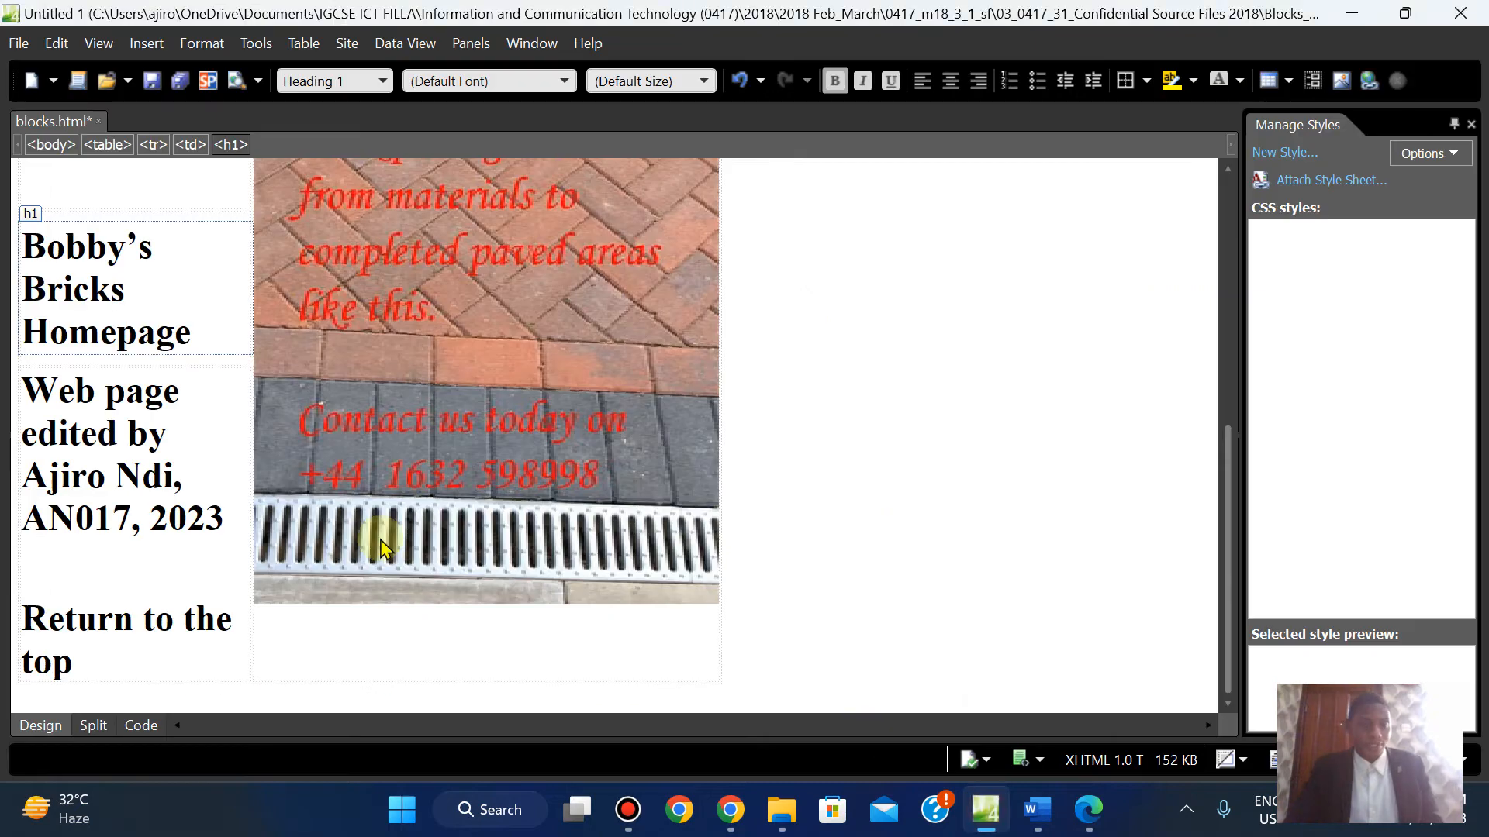
{"action": "left_click", "coordinate": [139, 729]}
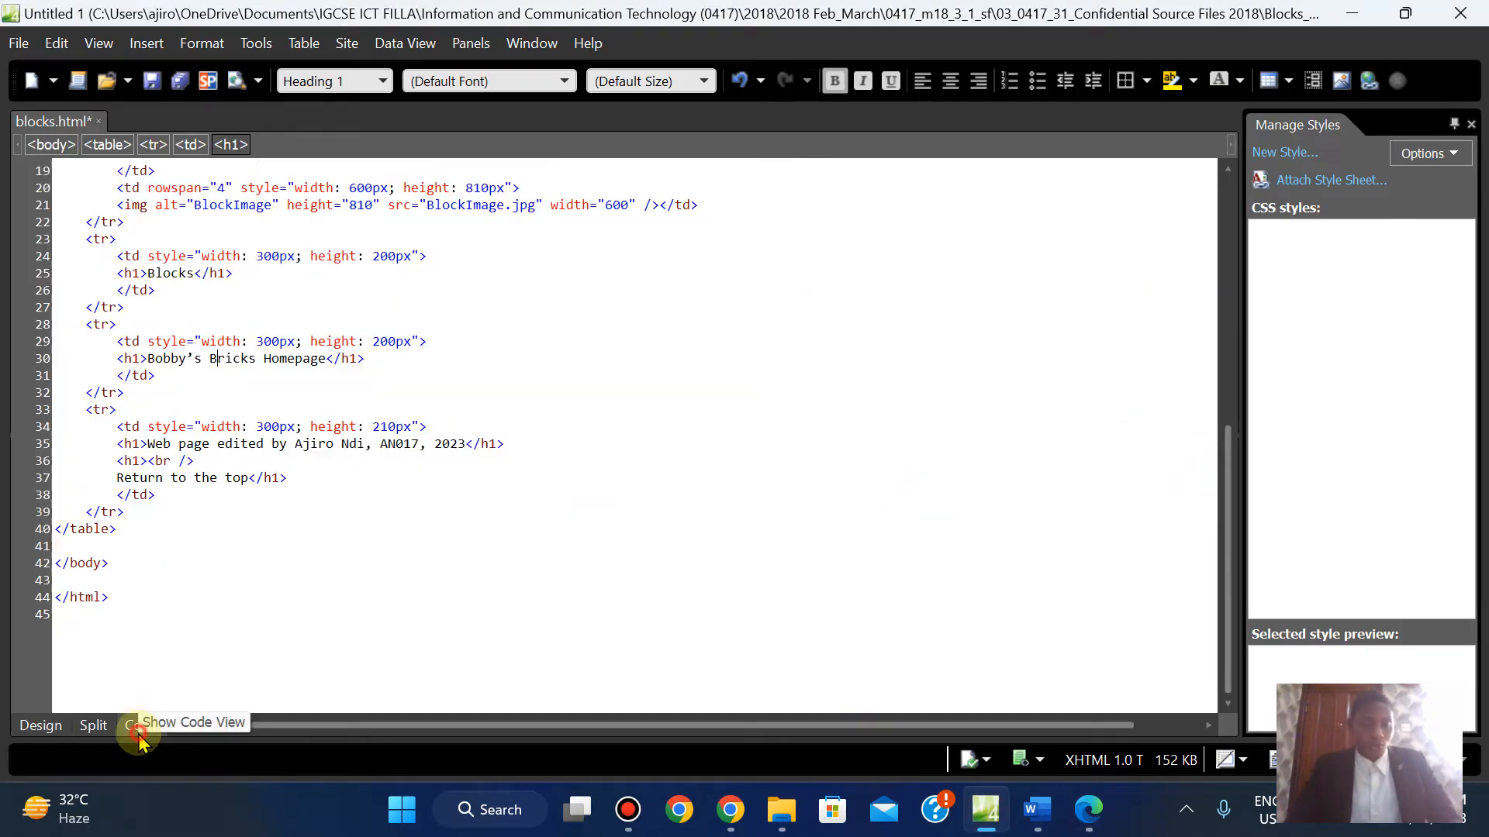
{"action": "left_click_drag", "start_coordinate": [1227, 618], "coordinate": [1225, 314]}
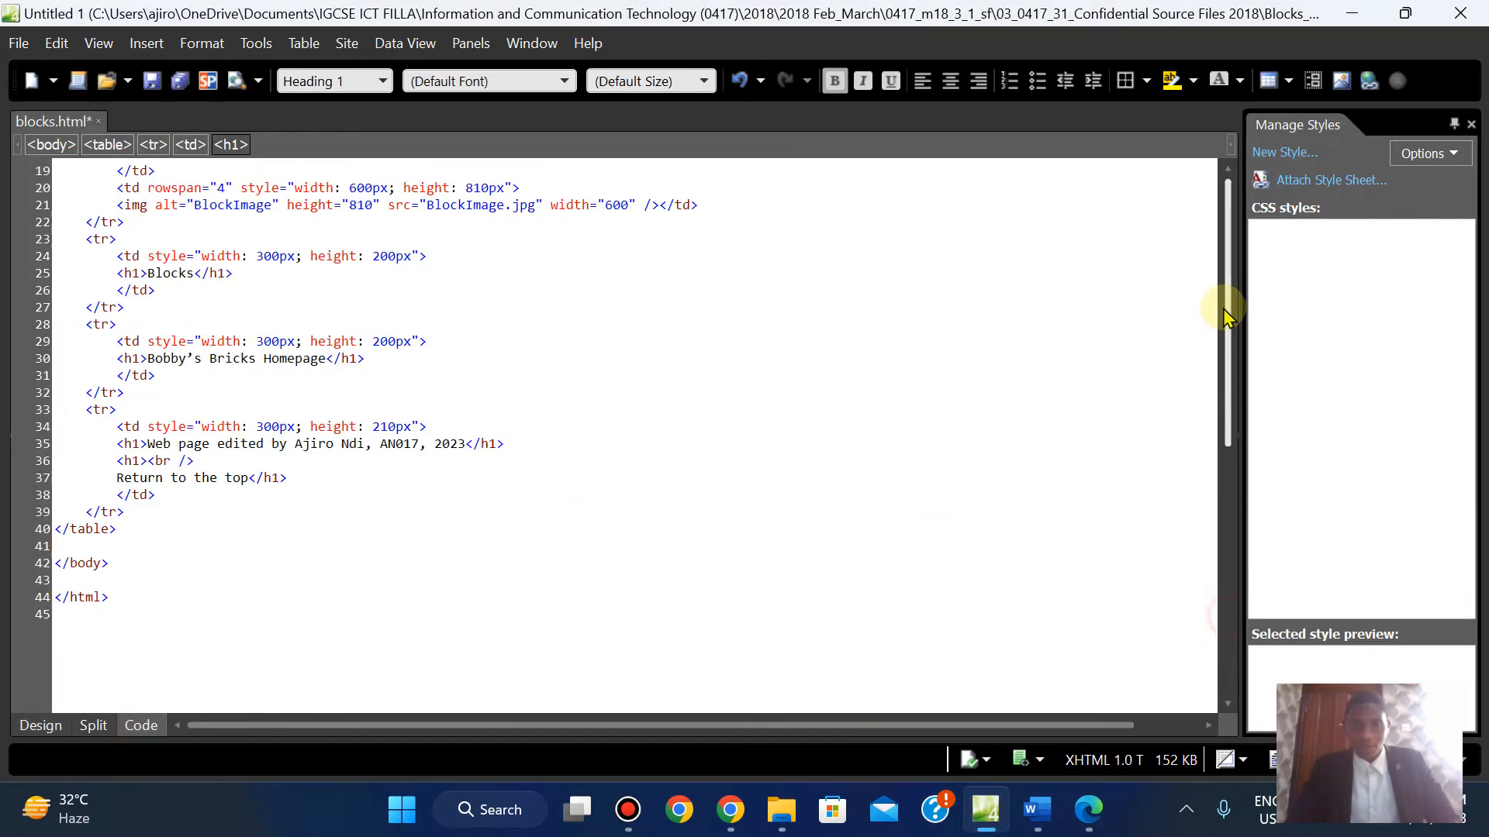
{"action": "left_click_drag", "start_coordinate": [1227, 450], "coordinate": [1220, 352]}
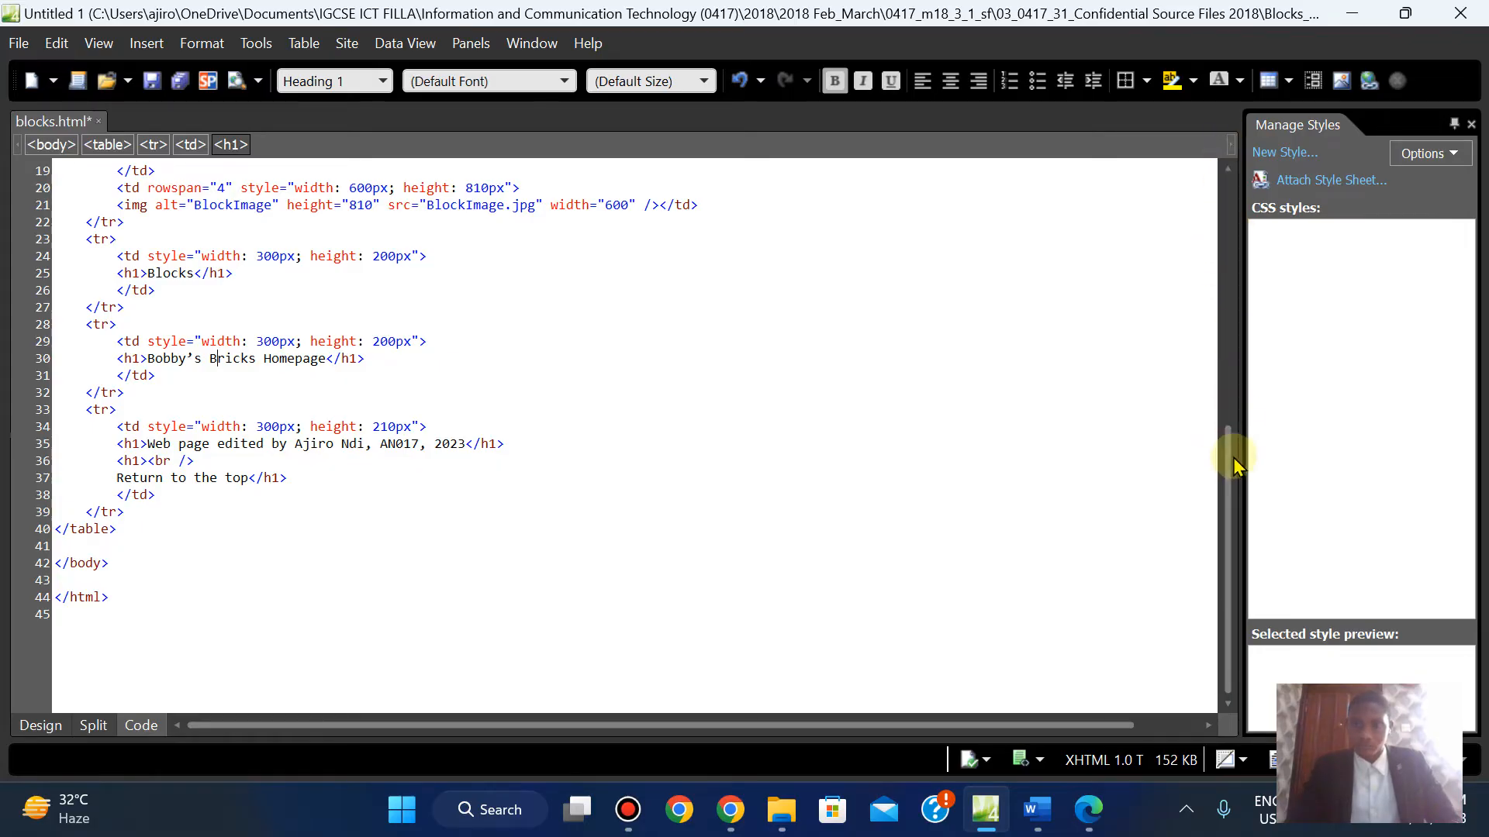
{"action": "left_click", "coordinate": [35, 725]}
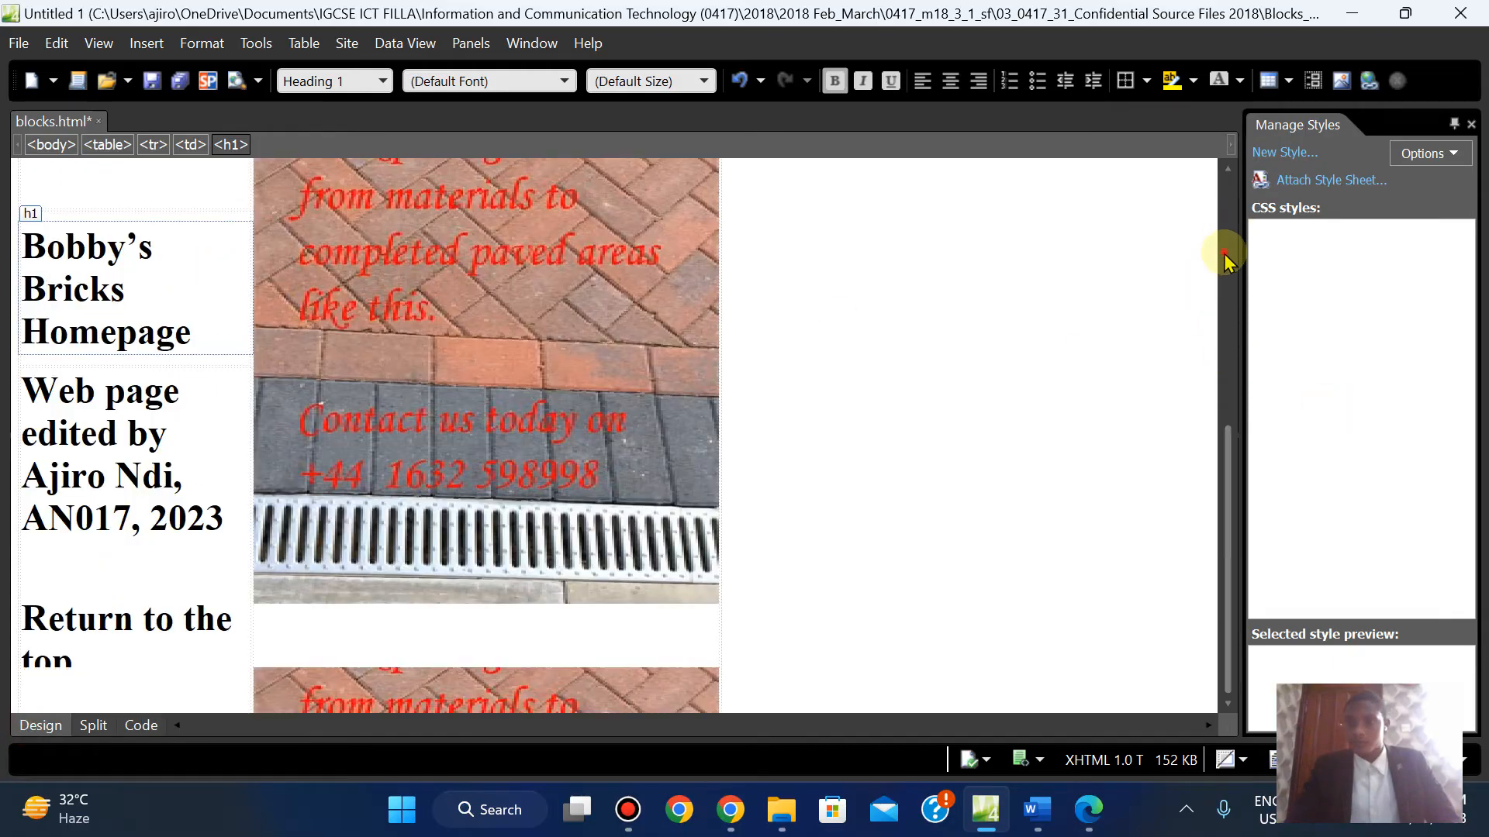
{"action": "left_click", "coordinate": [1226, 259]}
{"action": "left_click", "coordinate": [266, 314]}
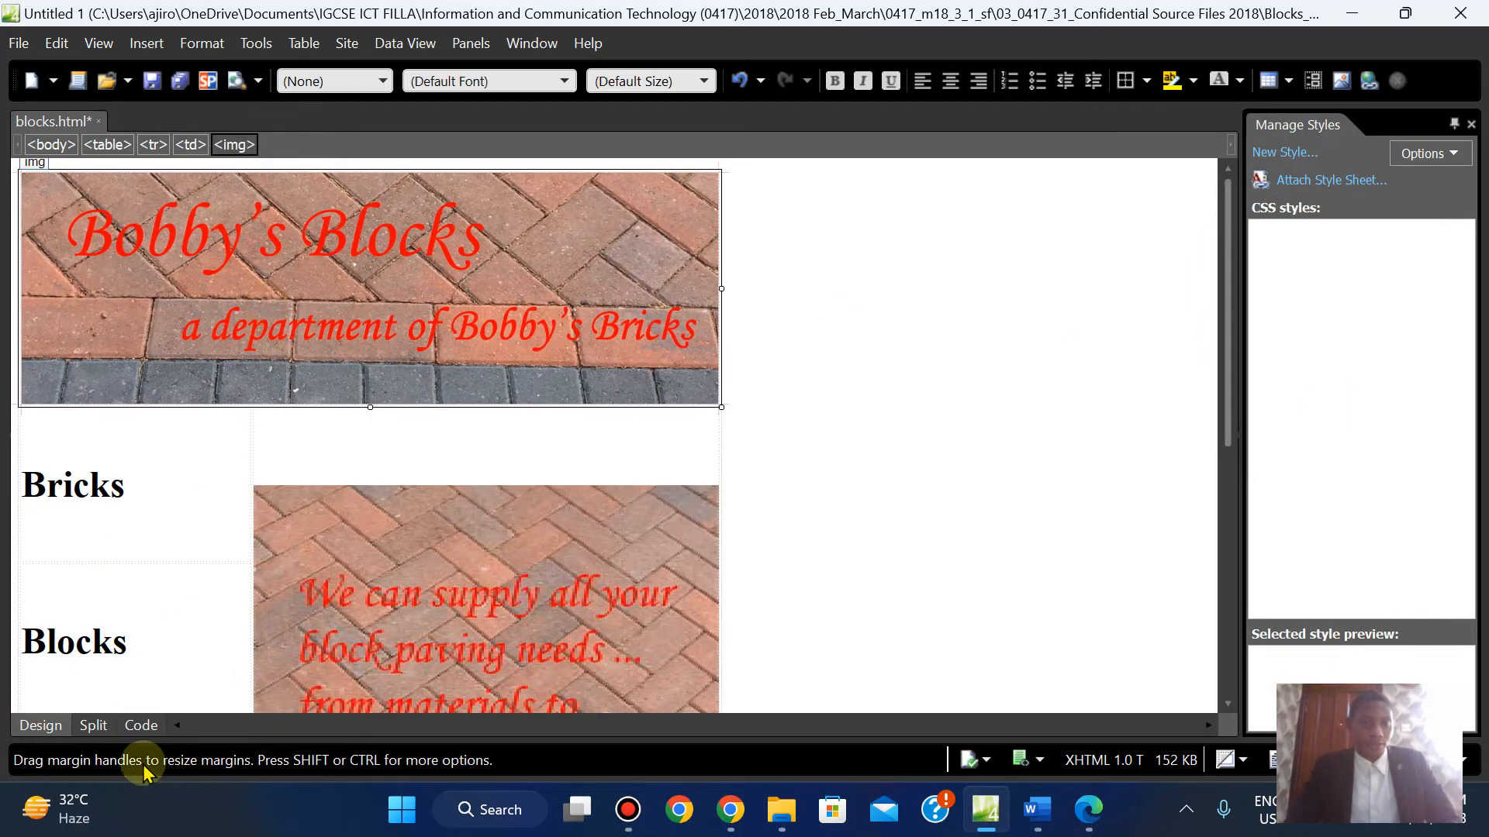
Insert a bookmark named 'top' right after the <body> tag, above the table
{"action": "left_click", "coordinate": [132, 723]}
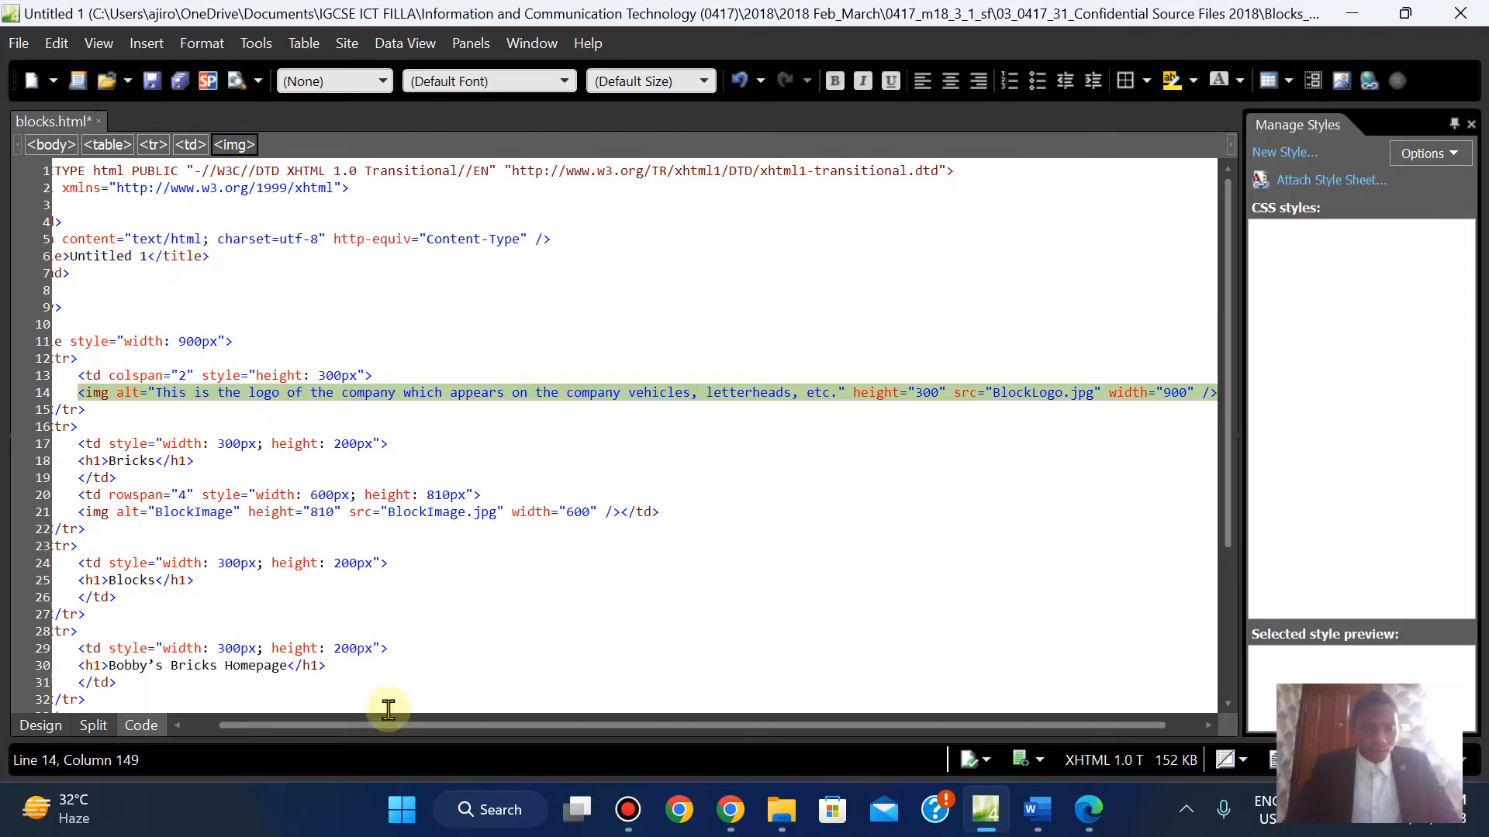
{"action": "left_click_drag", "start_coordinate": [316, 725], "coordinate": [203, 728]}
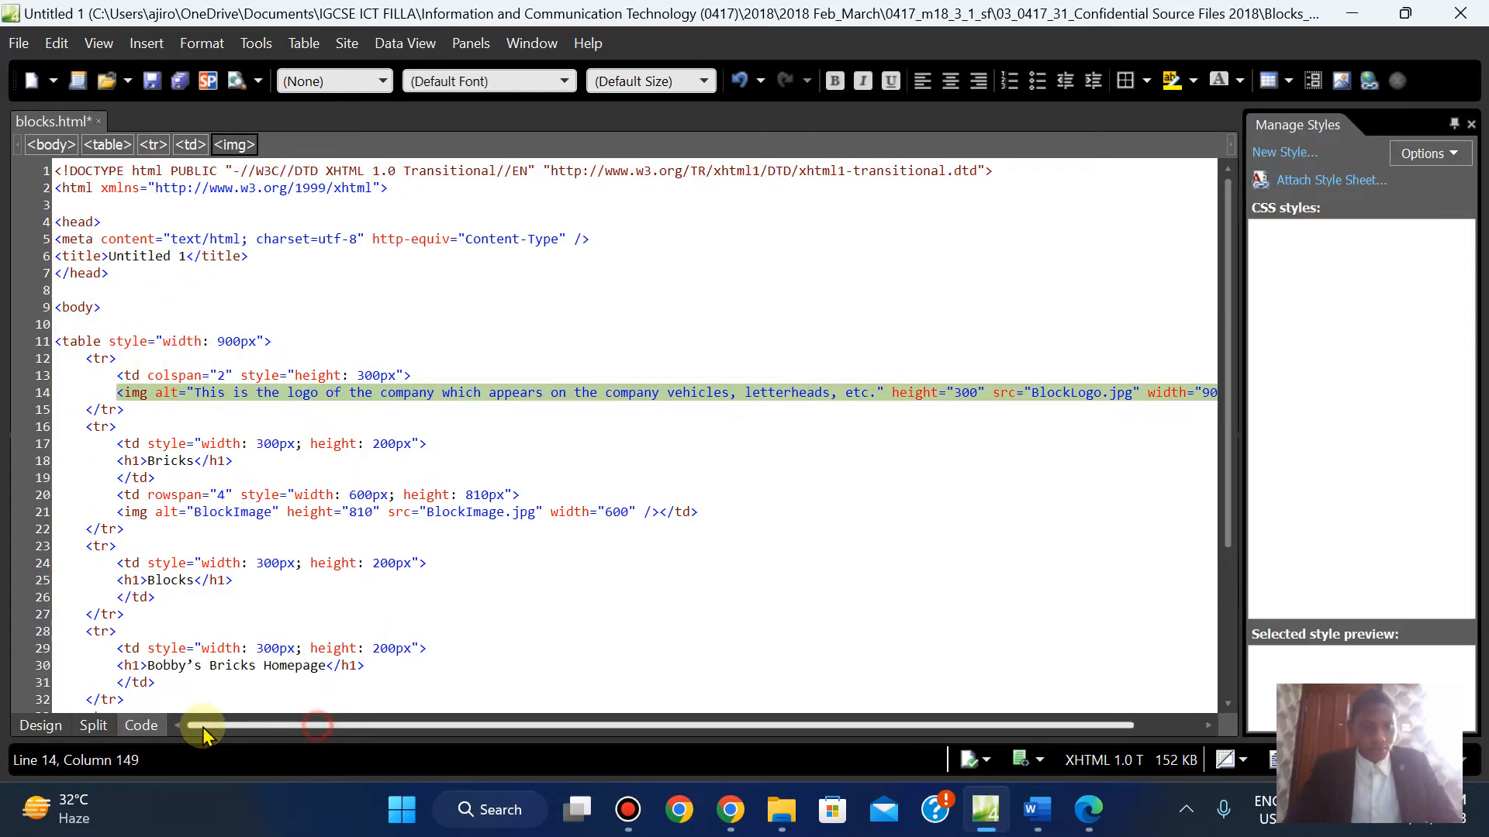
{"action": "left_click", "coordinate": [70, 323]}
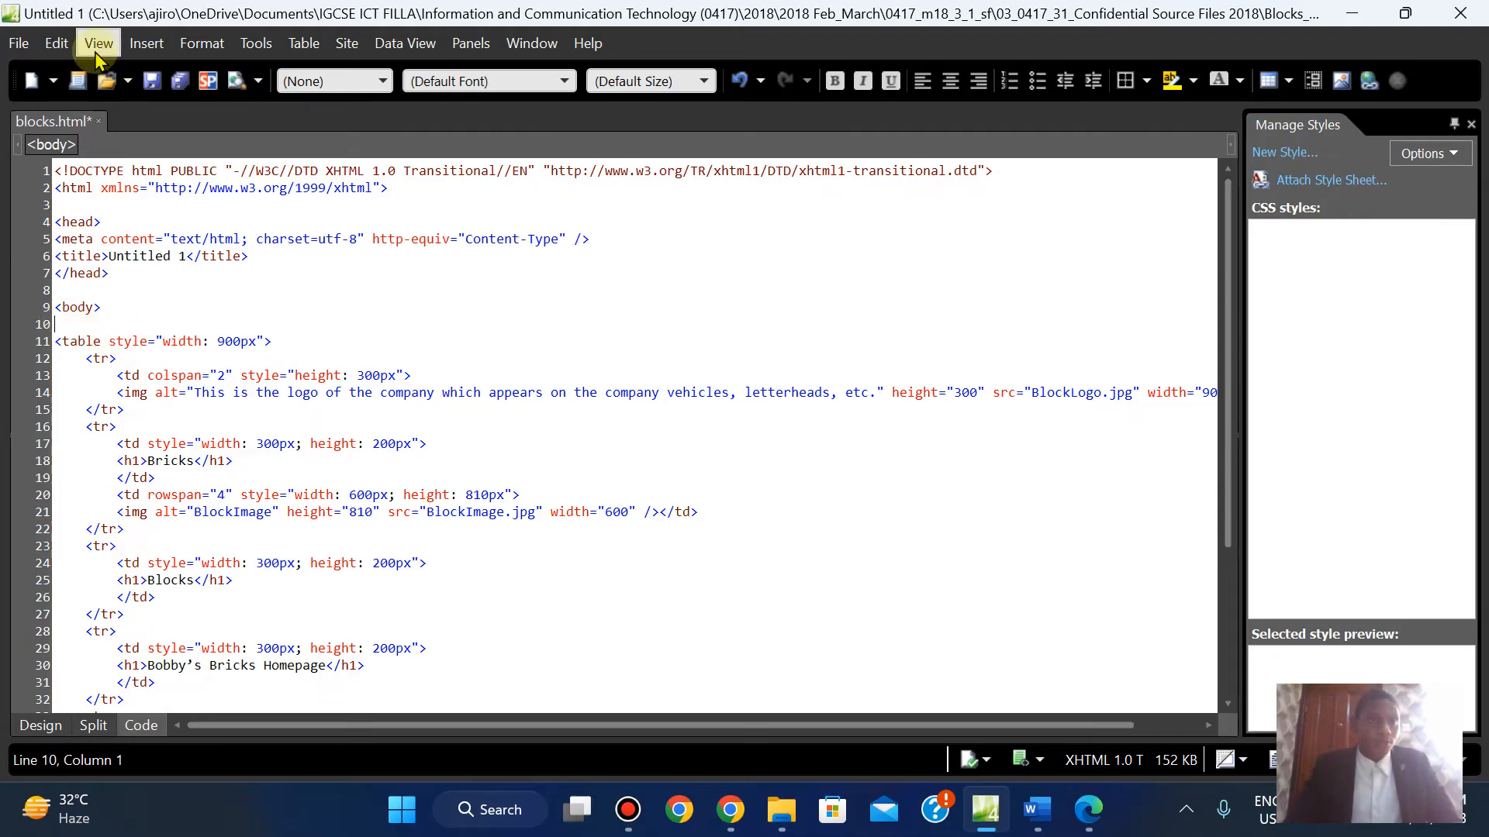
{"action": "left_click", "coordinate": [128, 48]}
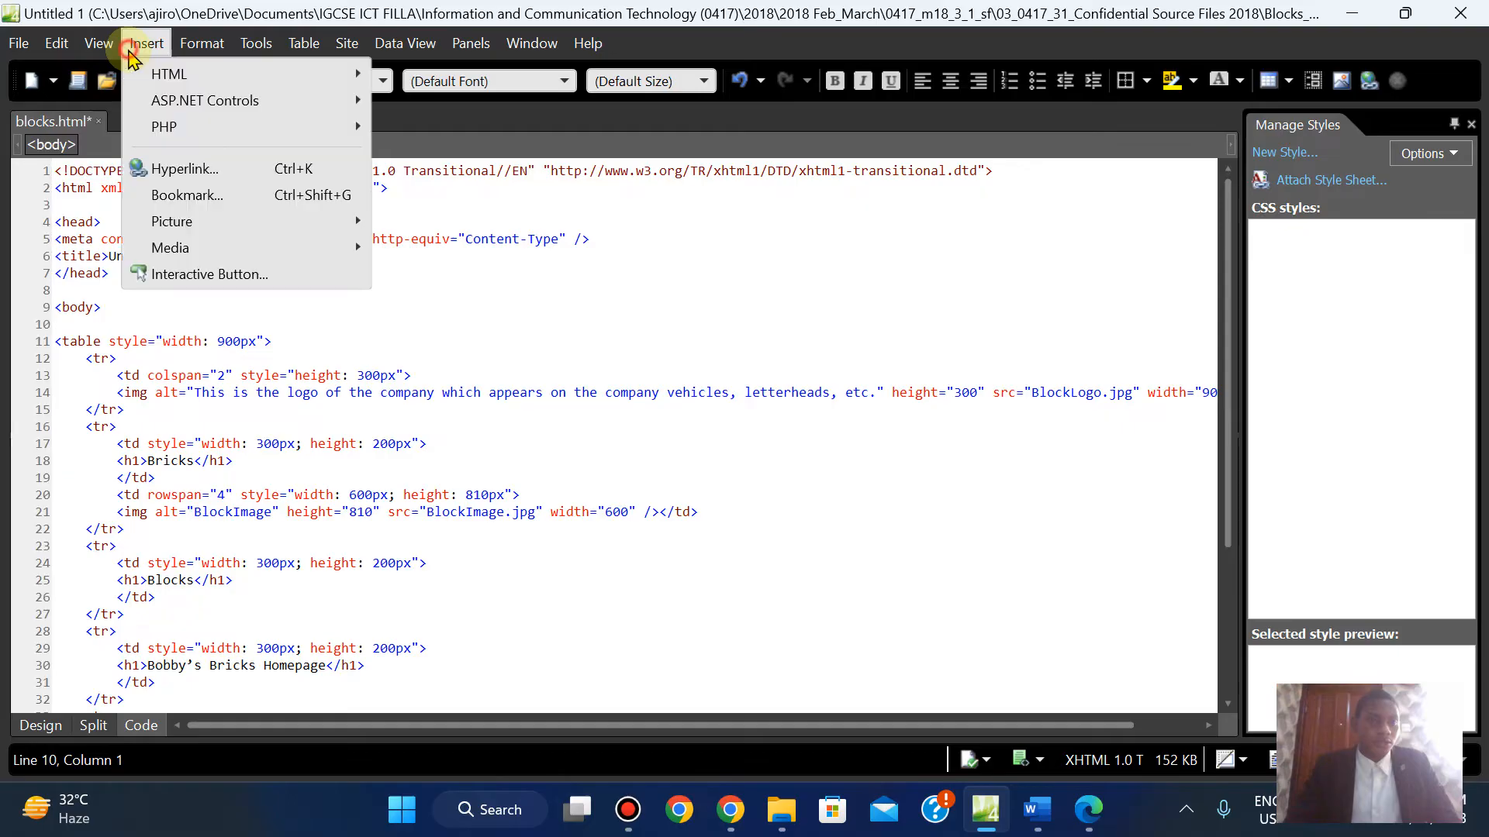
{"action": "left_click", "coordinate": [186, 196]}
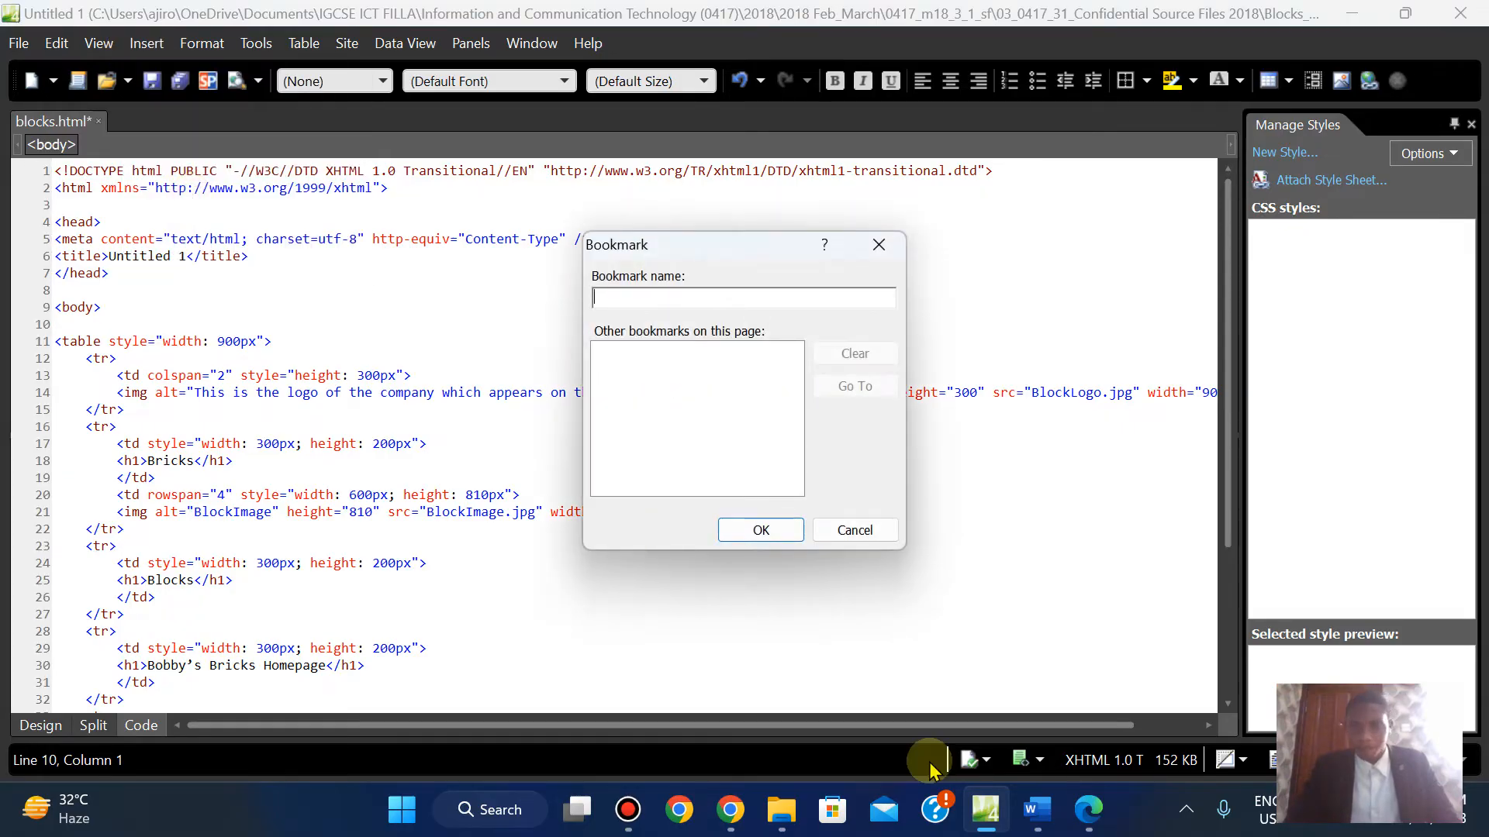
{"action": "left_click", "coordinate": [1101, 815]}
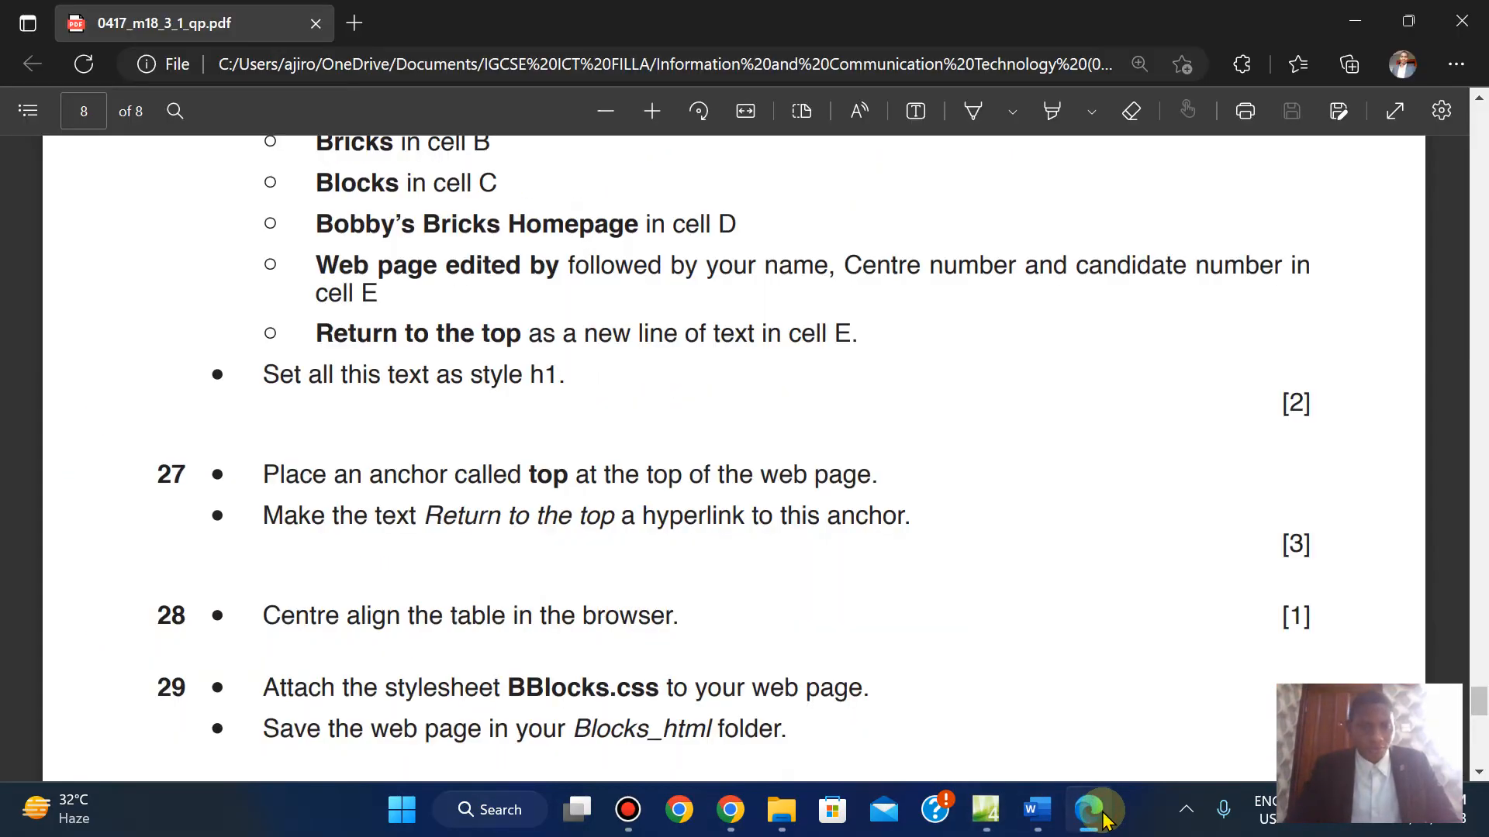
{"action": "left_click", "coordinate": [1102, 815]}
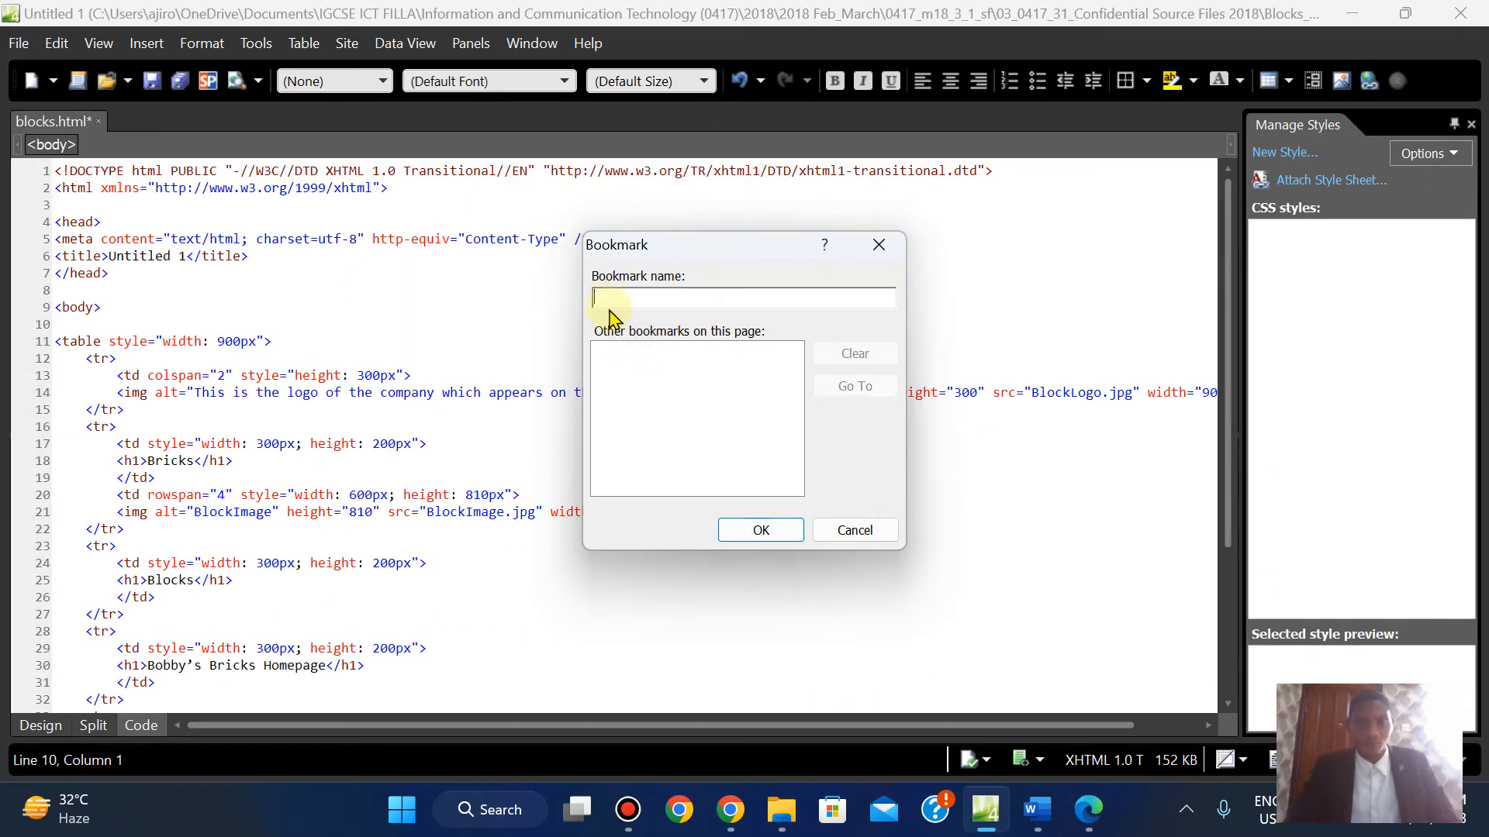
{"action": "type", "text": "top"}
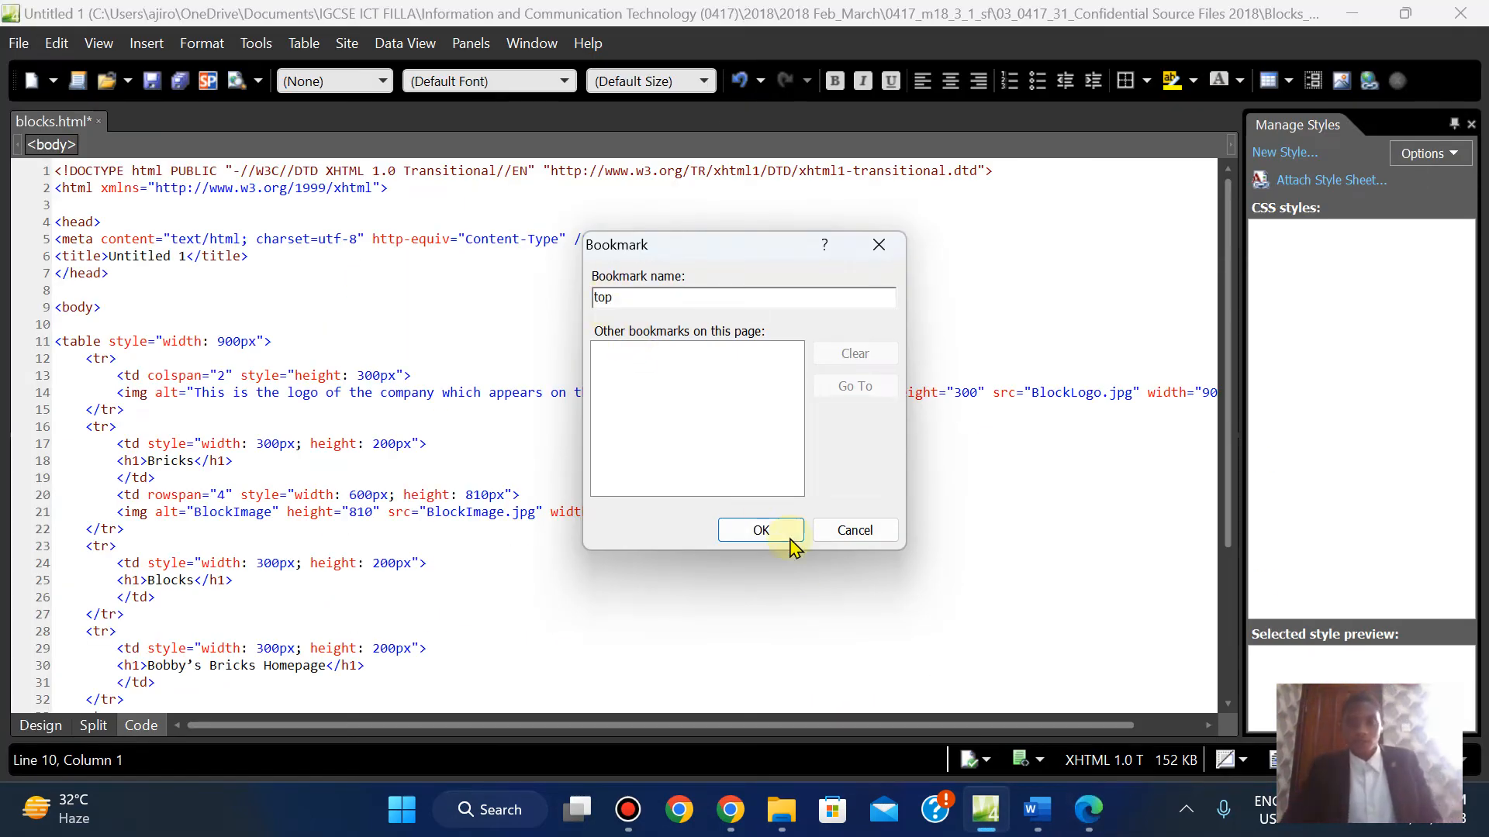
{"action": "left_click", "coordinate": [772, 532]}
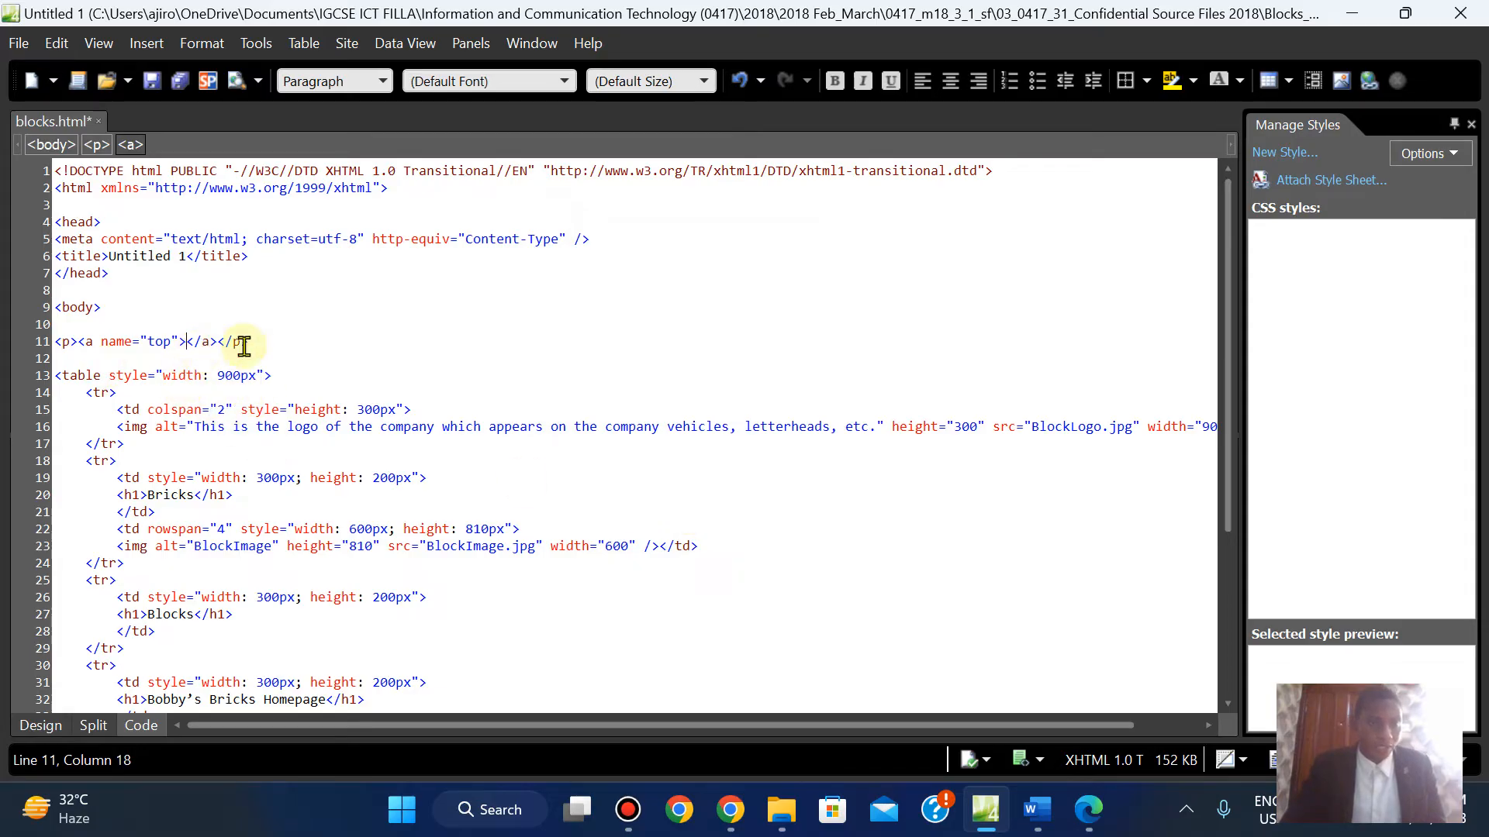
{"action": "left_click", "coordinate": [42, 725]}
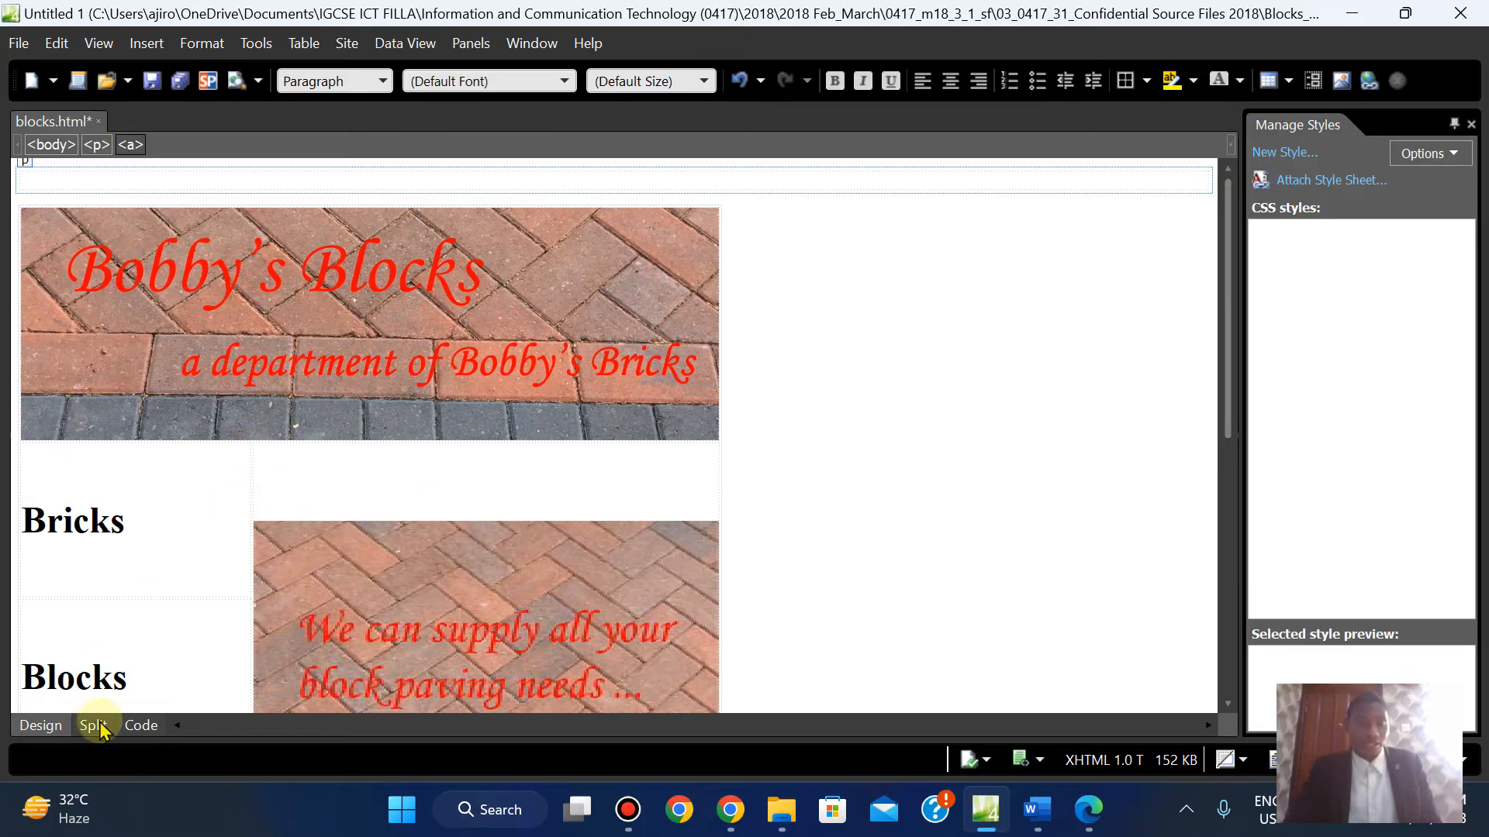
Reread the task in the question paper, then scroll blocks.html down to 'Return to the top'
{"action": "left_click", "coordinate": [1088, 810]}
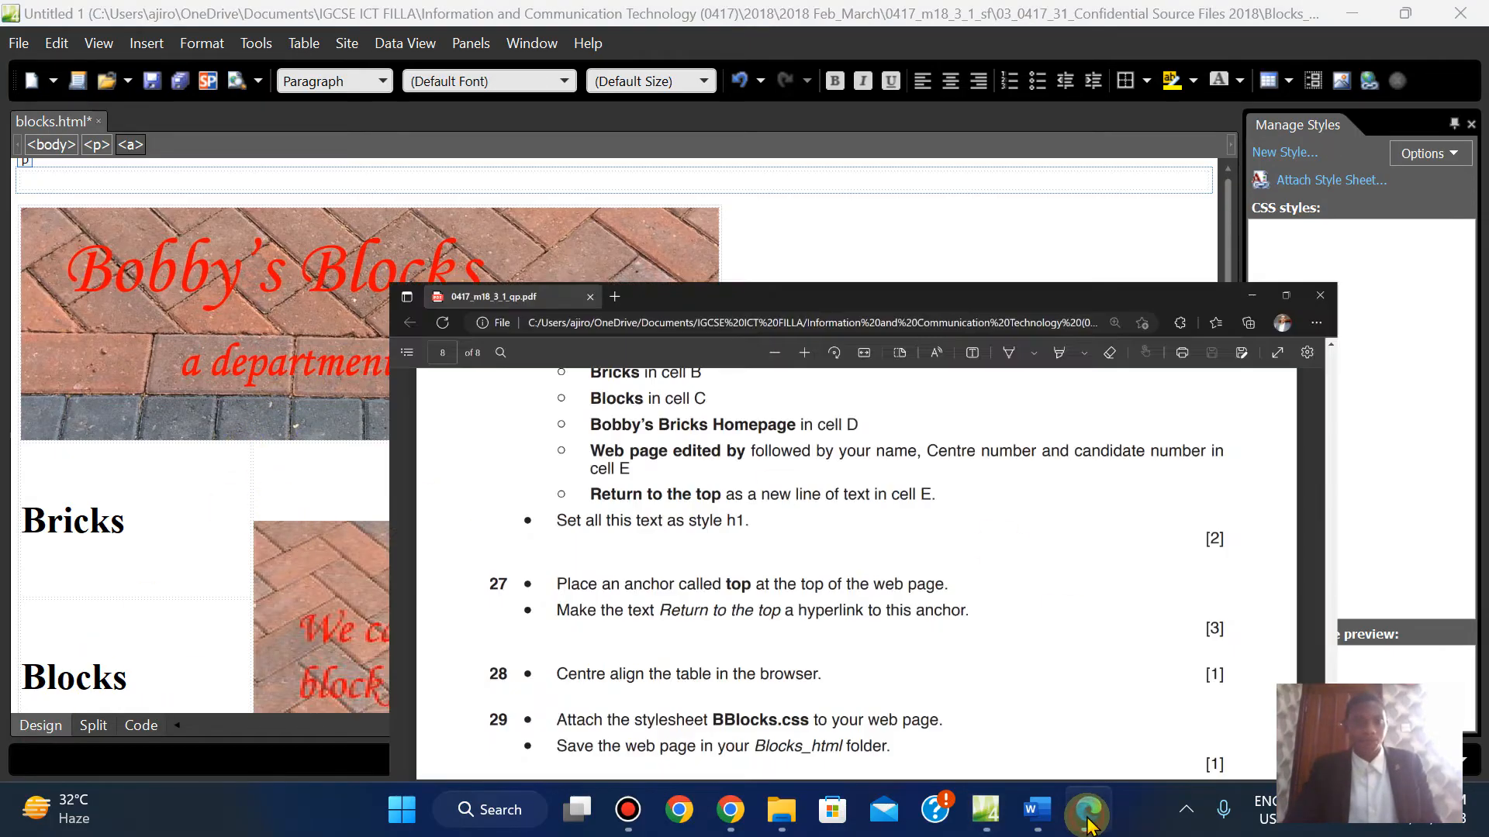
{"action": "scroll", "coordinate": [540, 450], "scroll_direction": "down", "scroll_amount": 1}
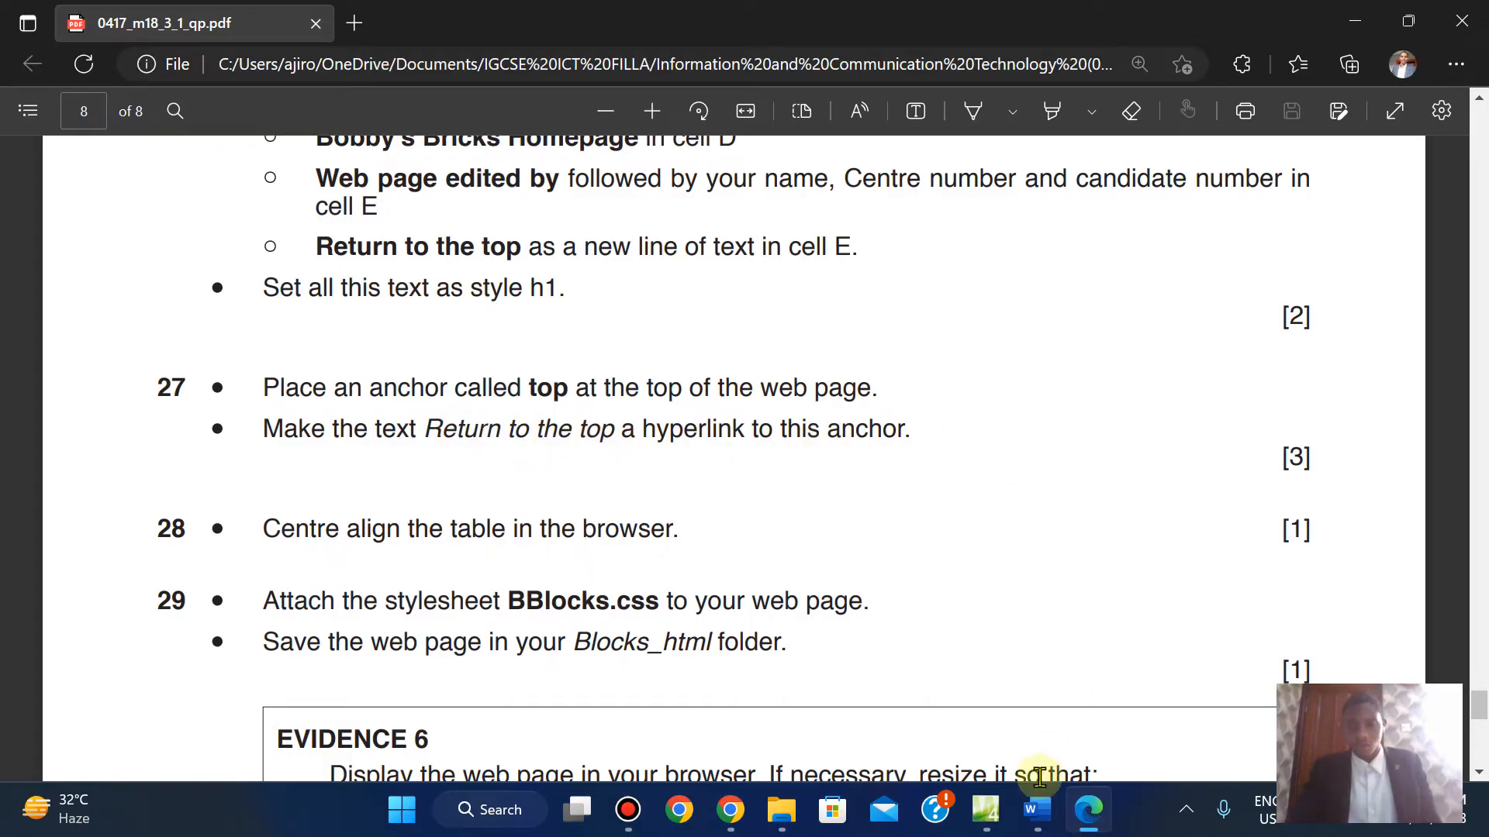
{"action": "left_click", "coordinate": [983, 808]}
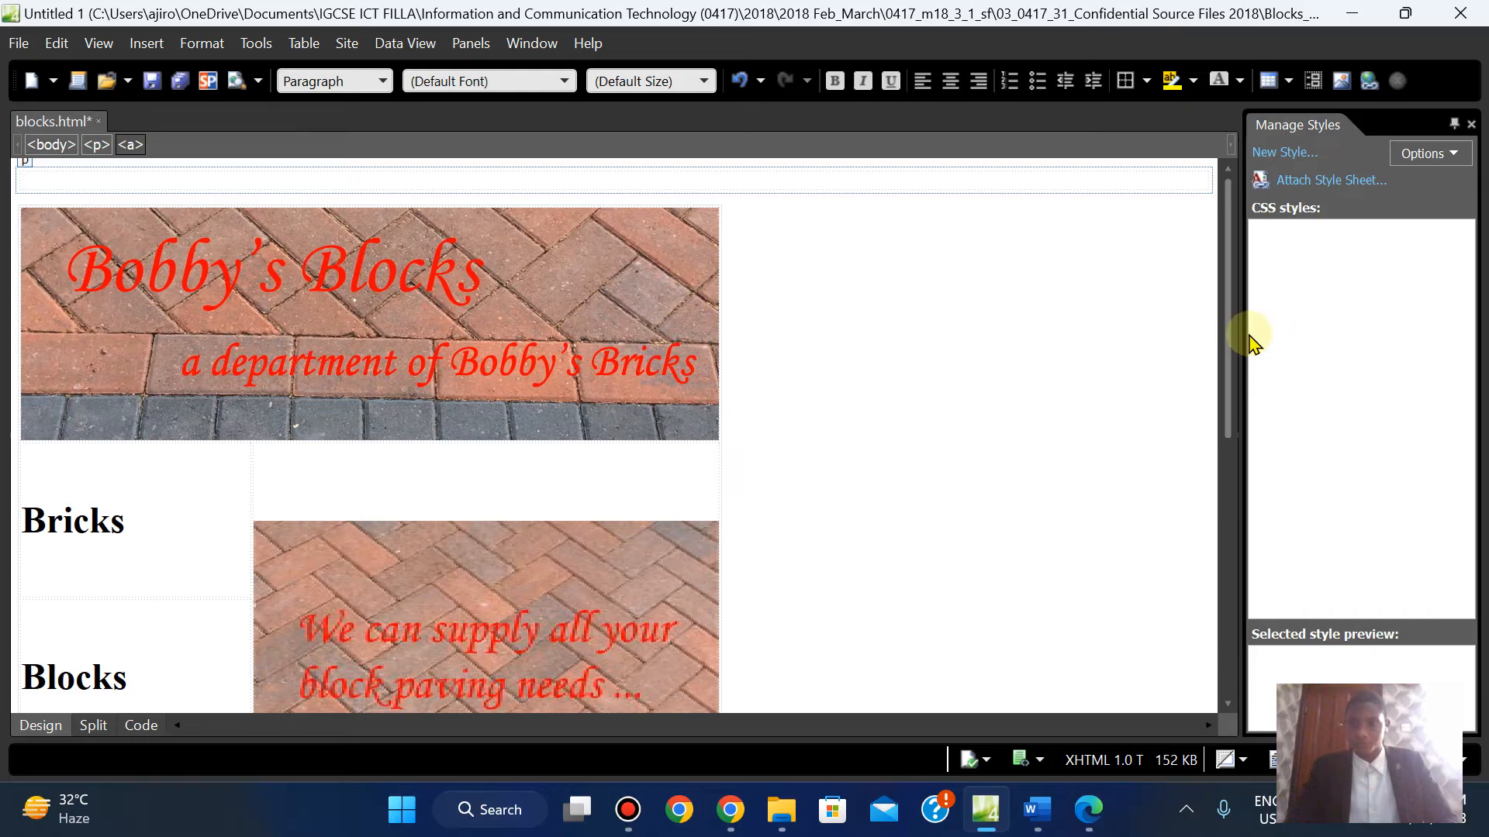
{"action": "left_click_drag", "start_coordinate": [1224, 353], "coordinate": [1222, 636]}
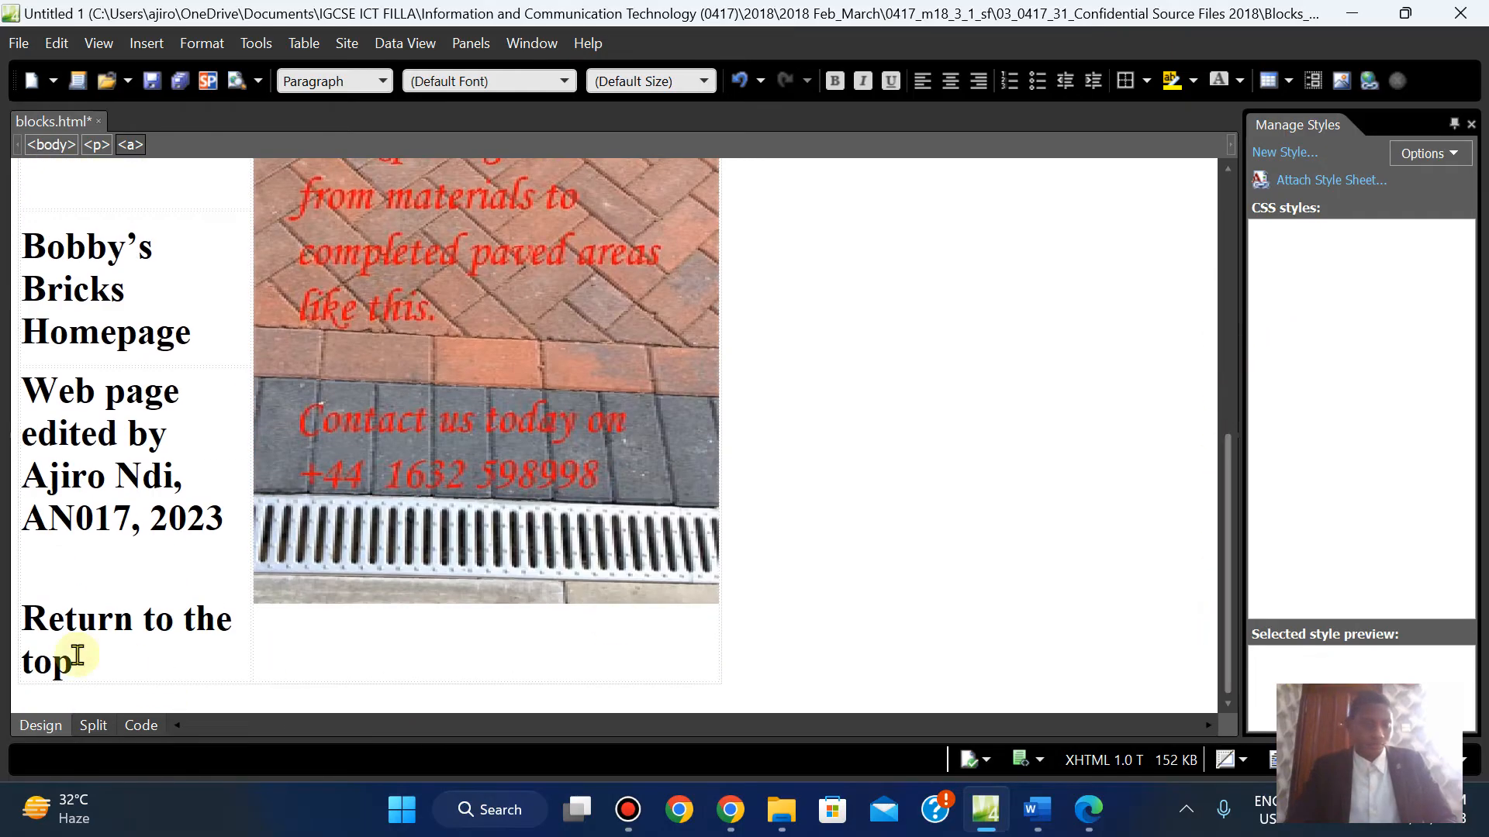
Hyperlink the 'Return to the top' text to the top bookmark in this document
{"action": "left_click_drag", "start_coordinate": [26, 618], "coordinate": [78, 655]}
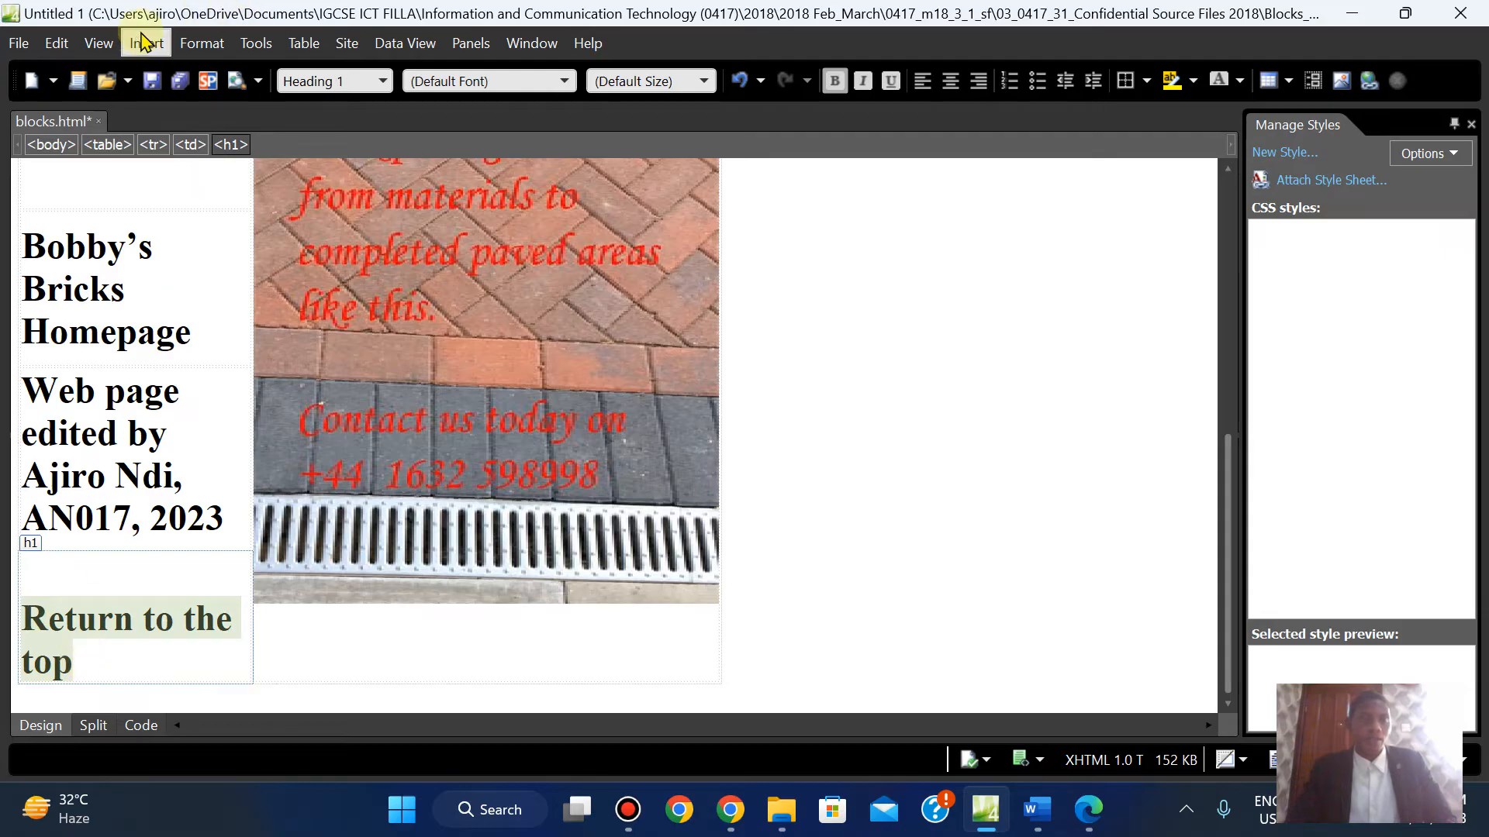
{"action": "right_click", "coordinate": [39, 642]}
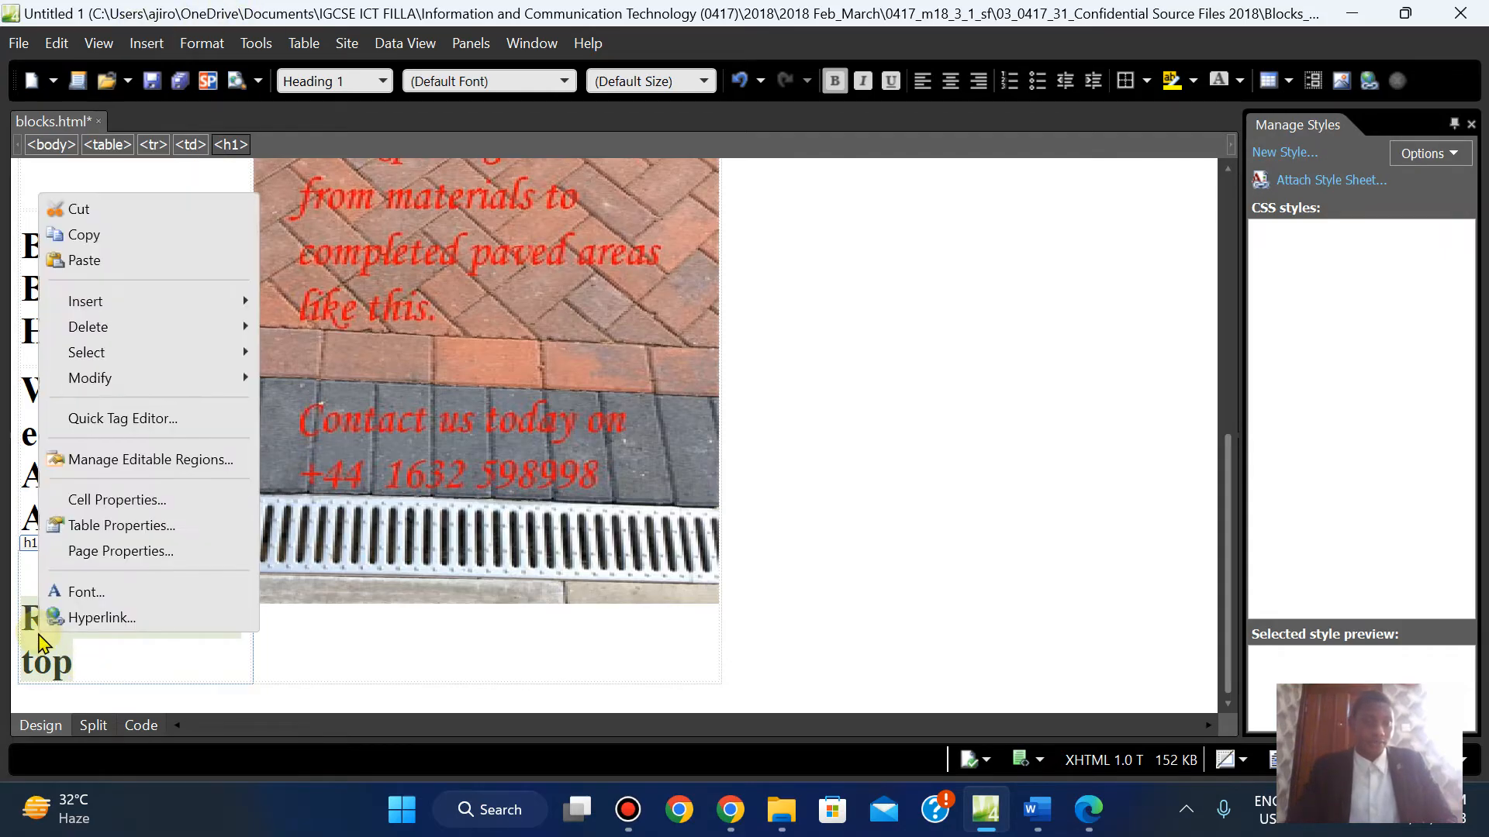
{"action": "left_click", "coordinate": [92, 621]}
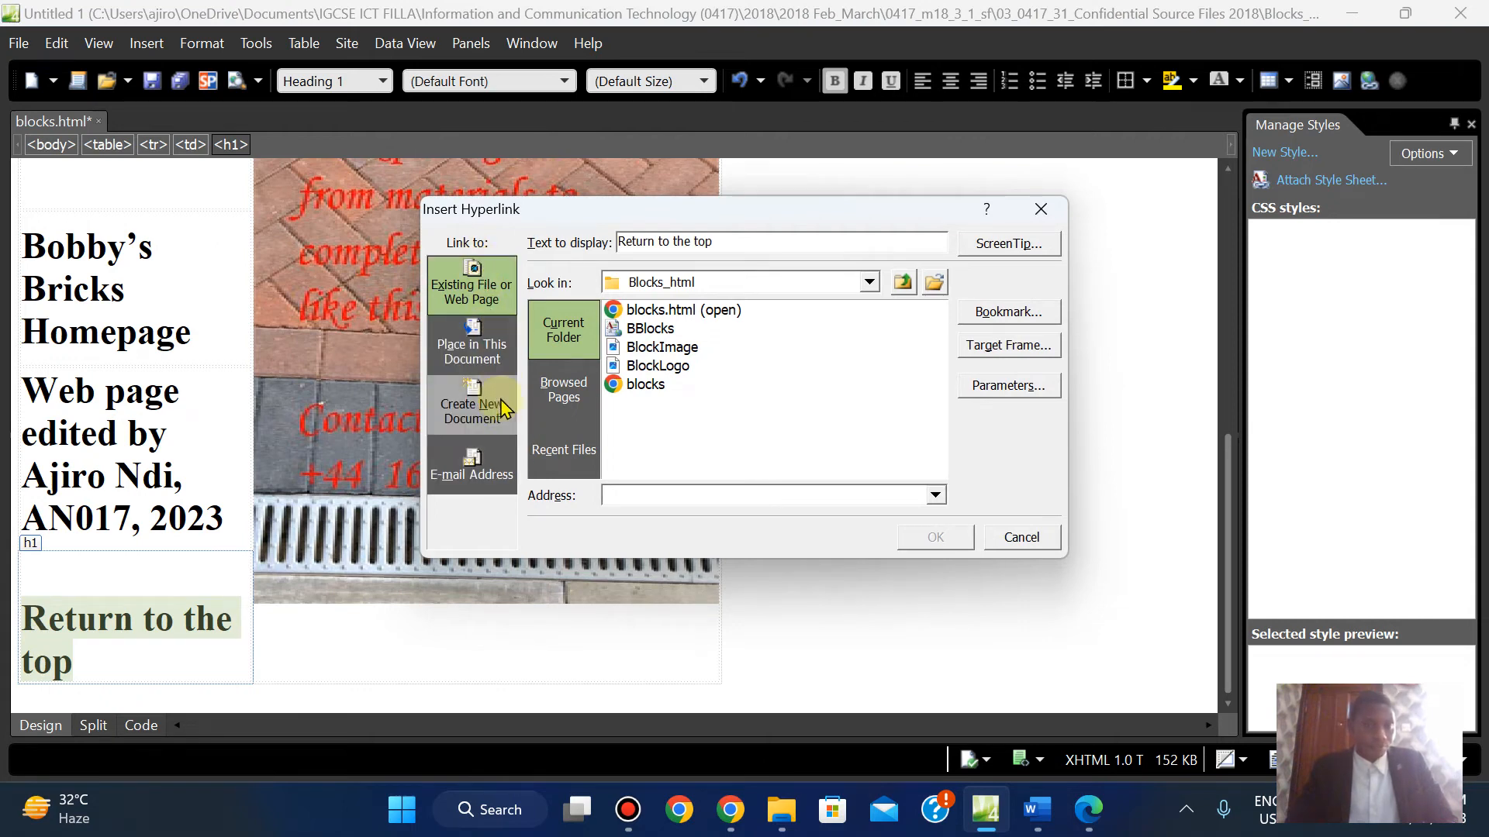
{"action": "left_click", "coordinate": [487, 347]}
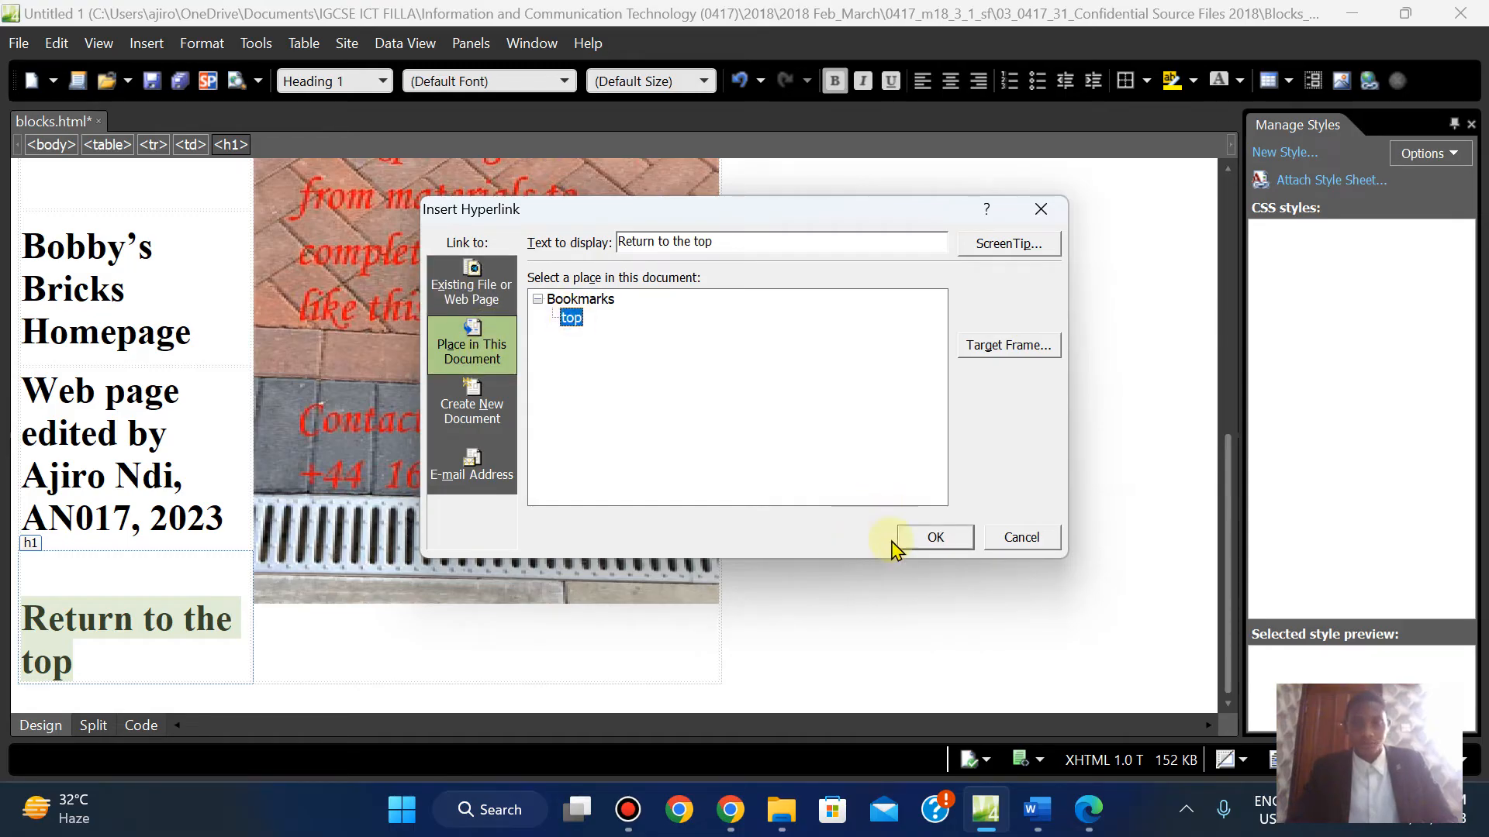
{"action": "left_click", "coordinate": [934, 538]}
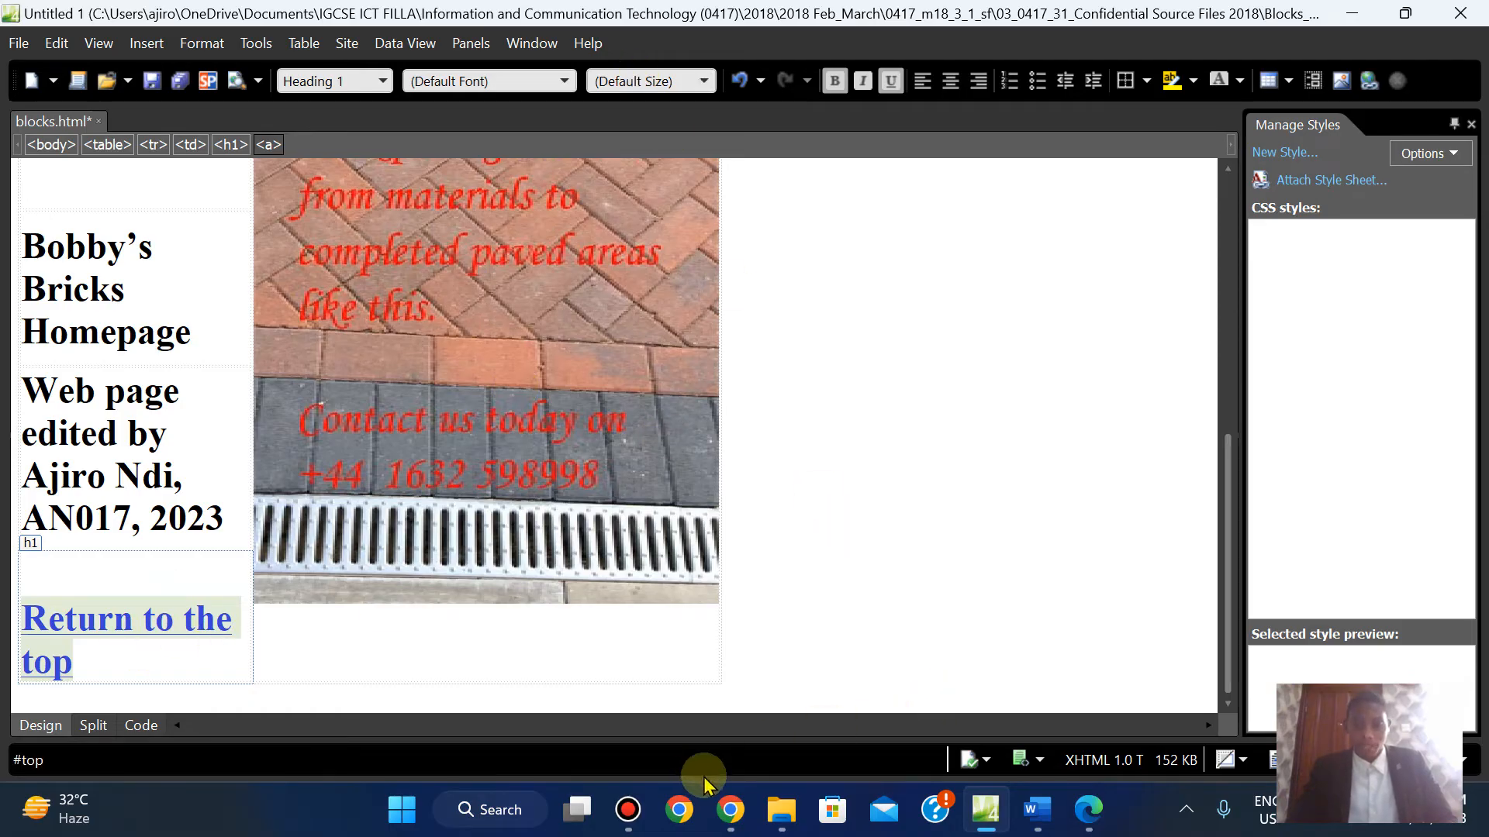
{"action": "left_click", "coordinate": [731, 810]}
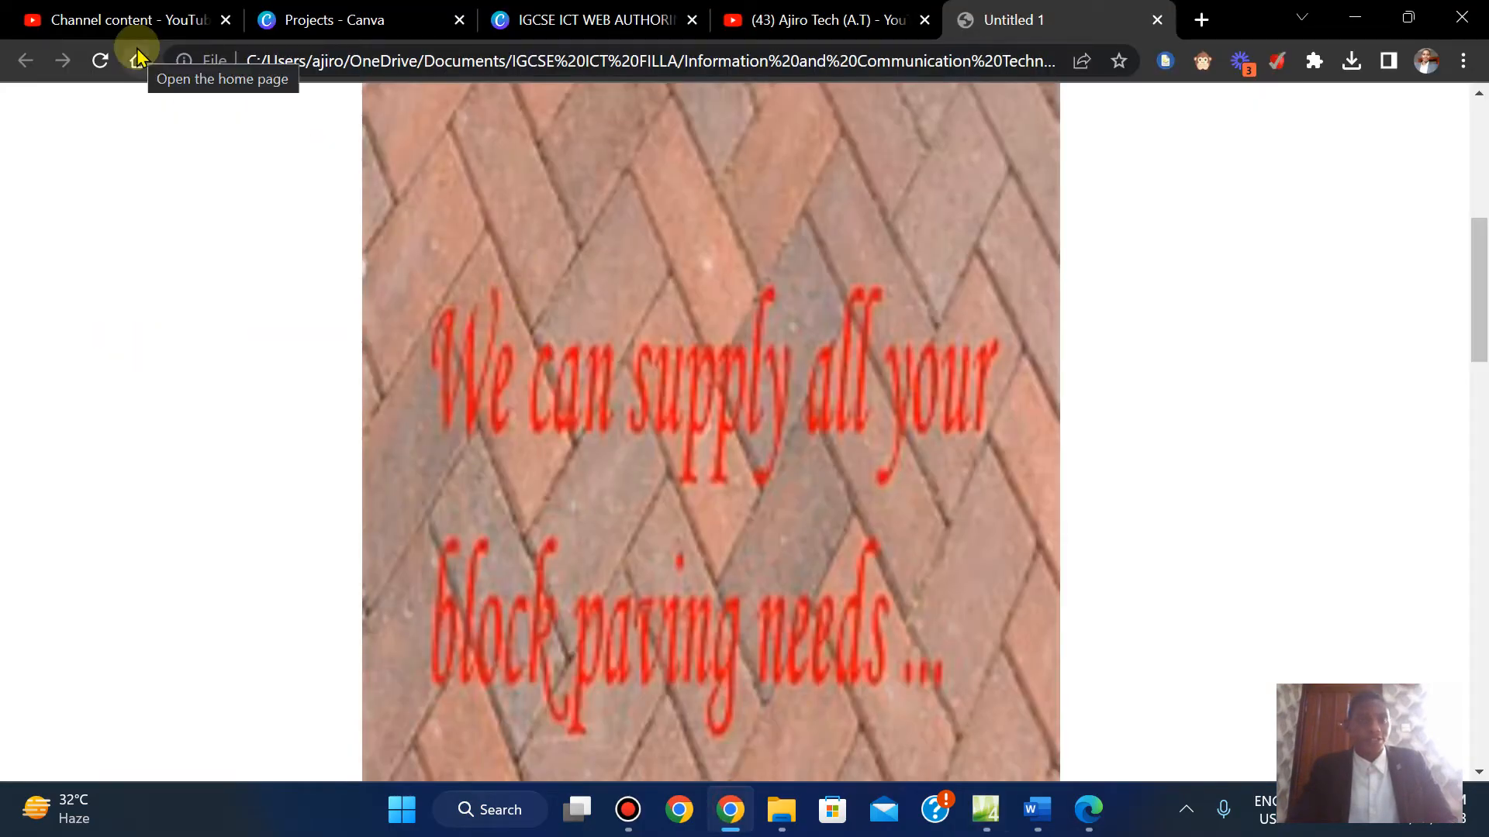
Reload the Chrome preview, then save blocks.html in Expression Web
{"action": "left_click", "coordinate": [89, 69]}
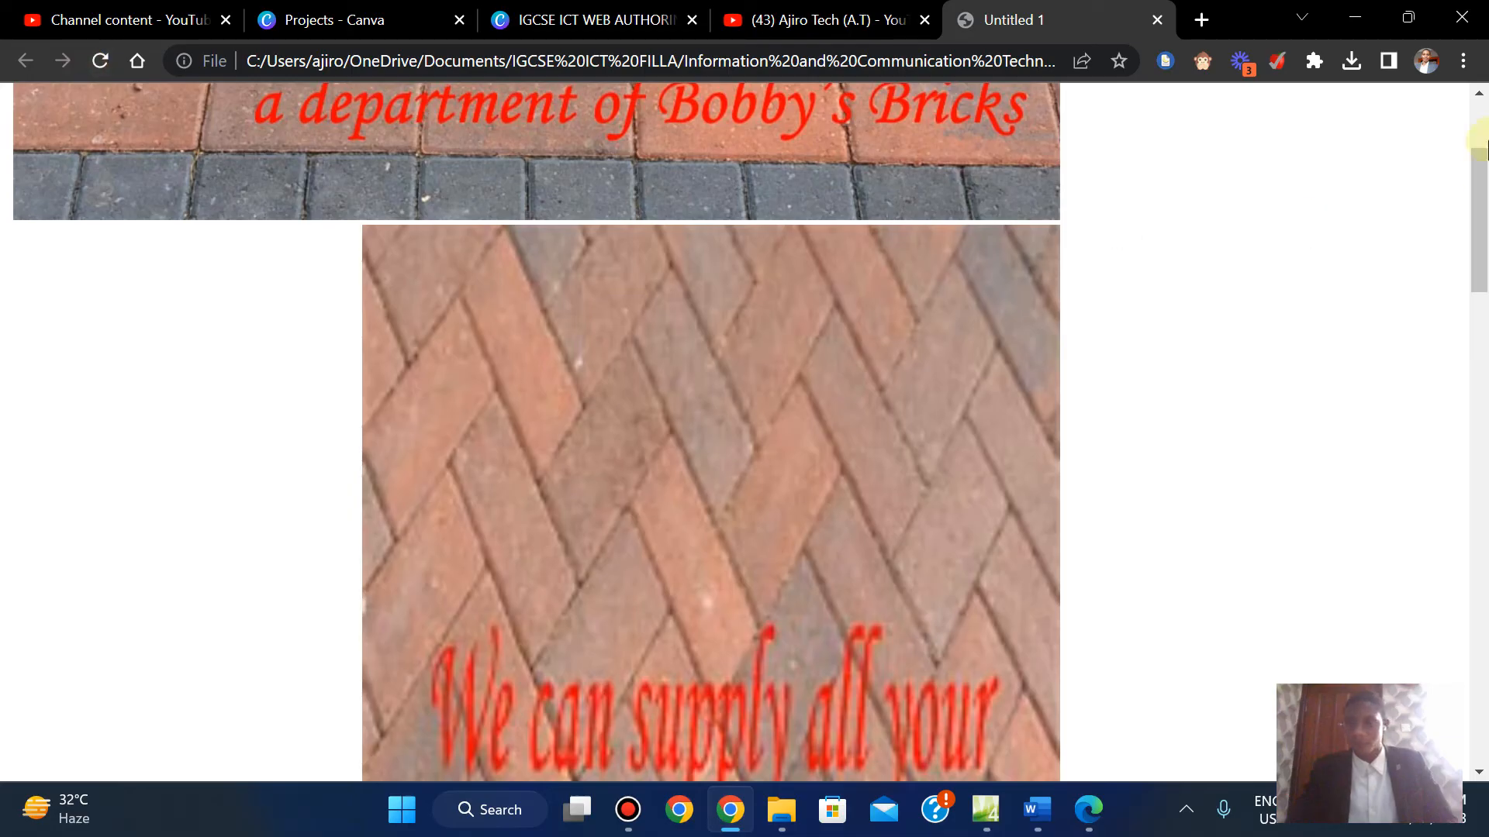
{"action": "left_click_drag", "start_coordinate": [1479, 195], "coordinate": [1479, 159]}
{"action": "left_click", "coordinate": [99, 69]}
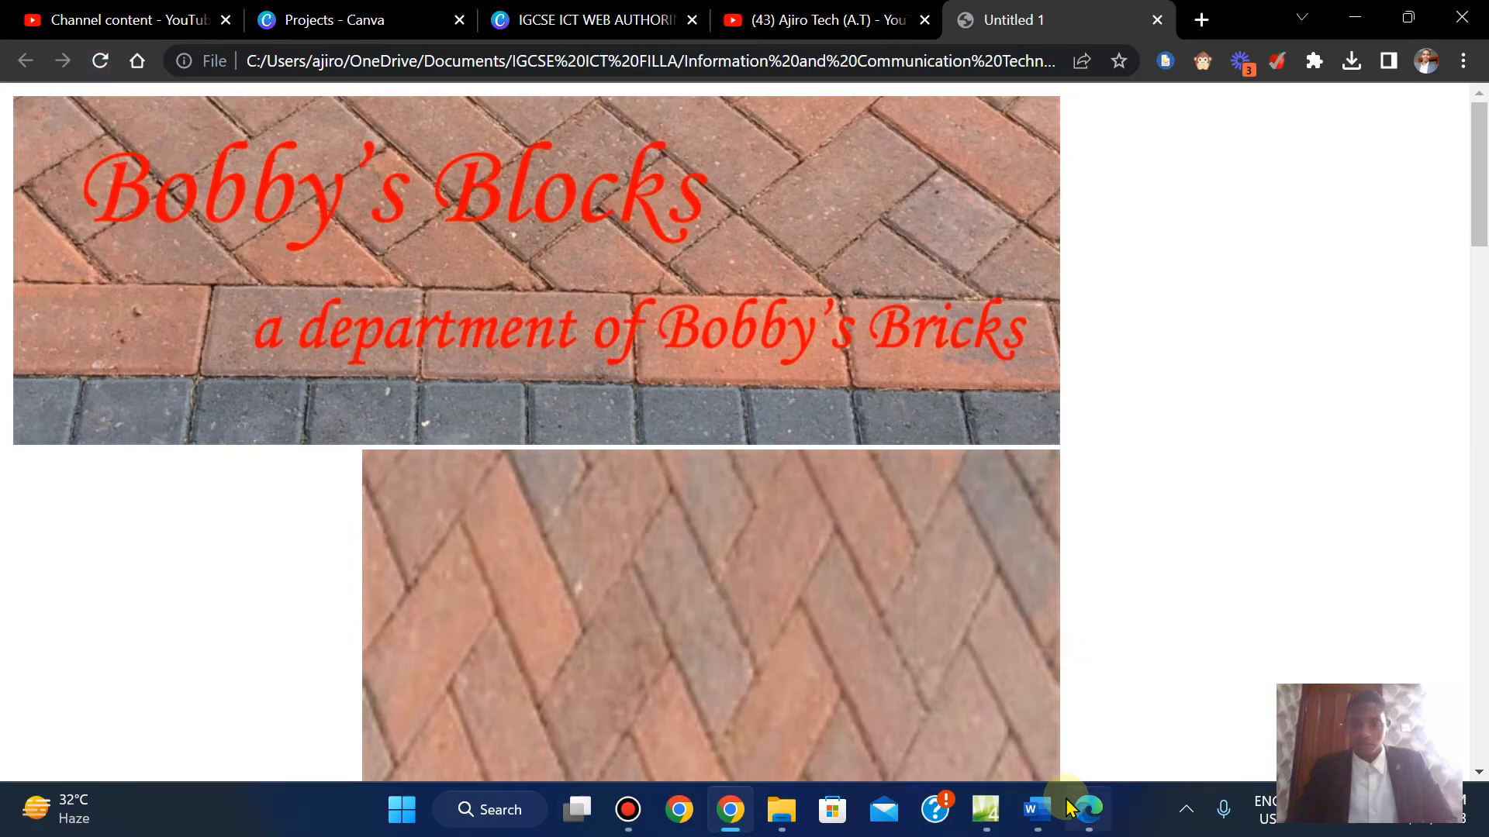
{"action": "left_click", "coordinate": [984, 809]}
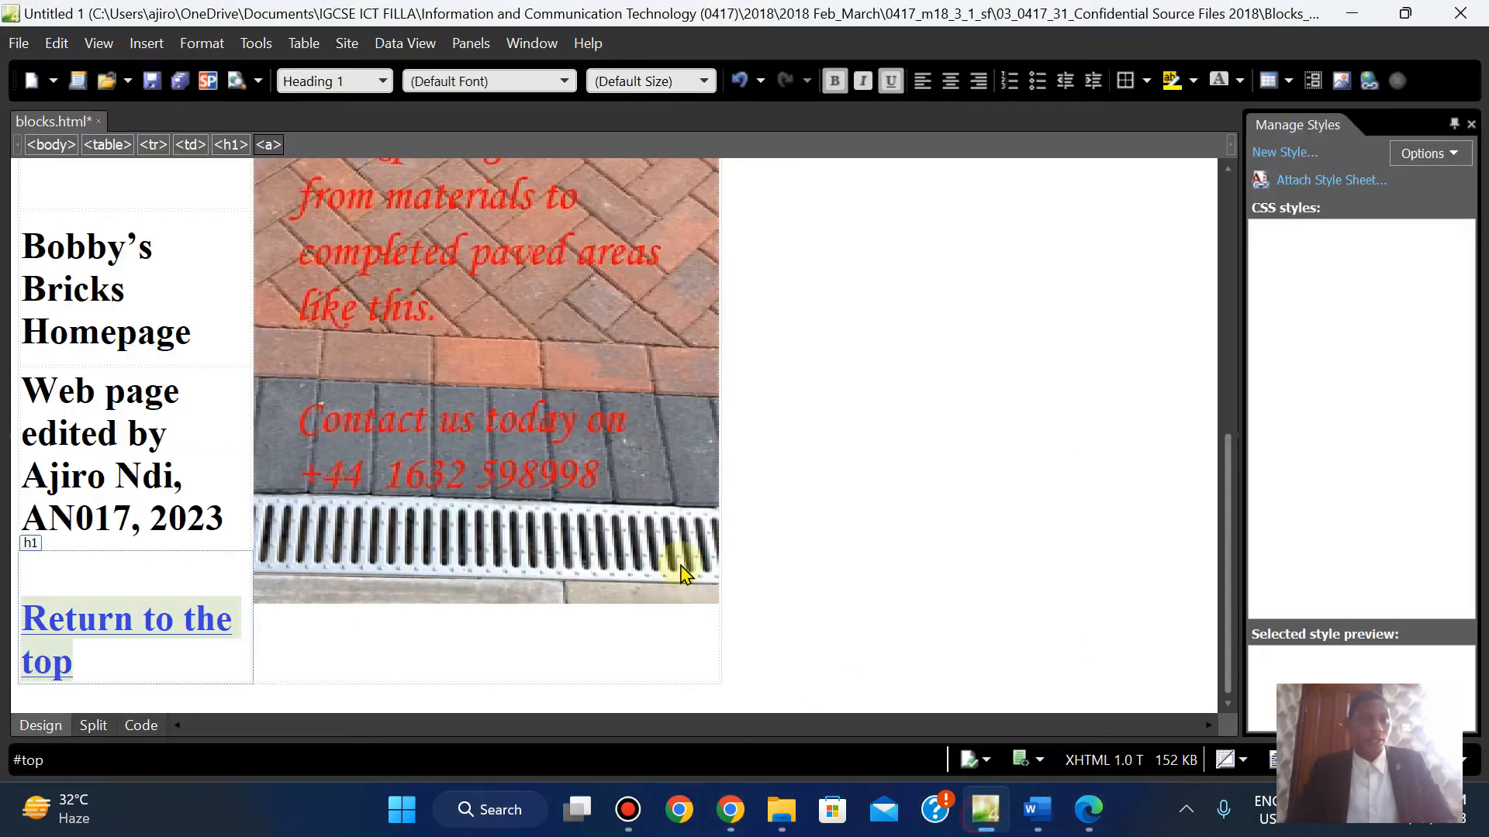
{"action": "left_click", "coordinate": [19, 43]}
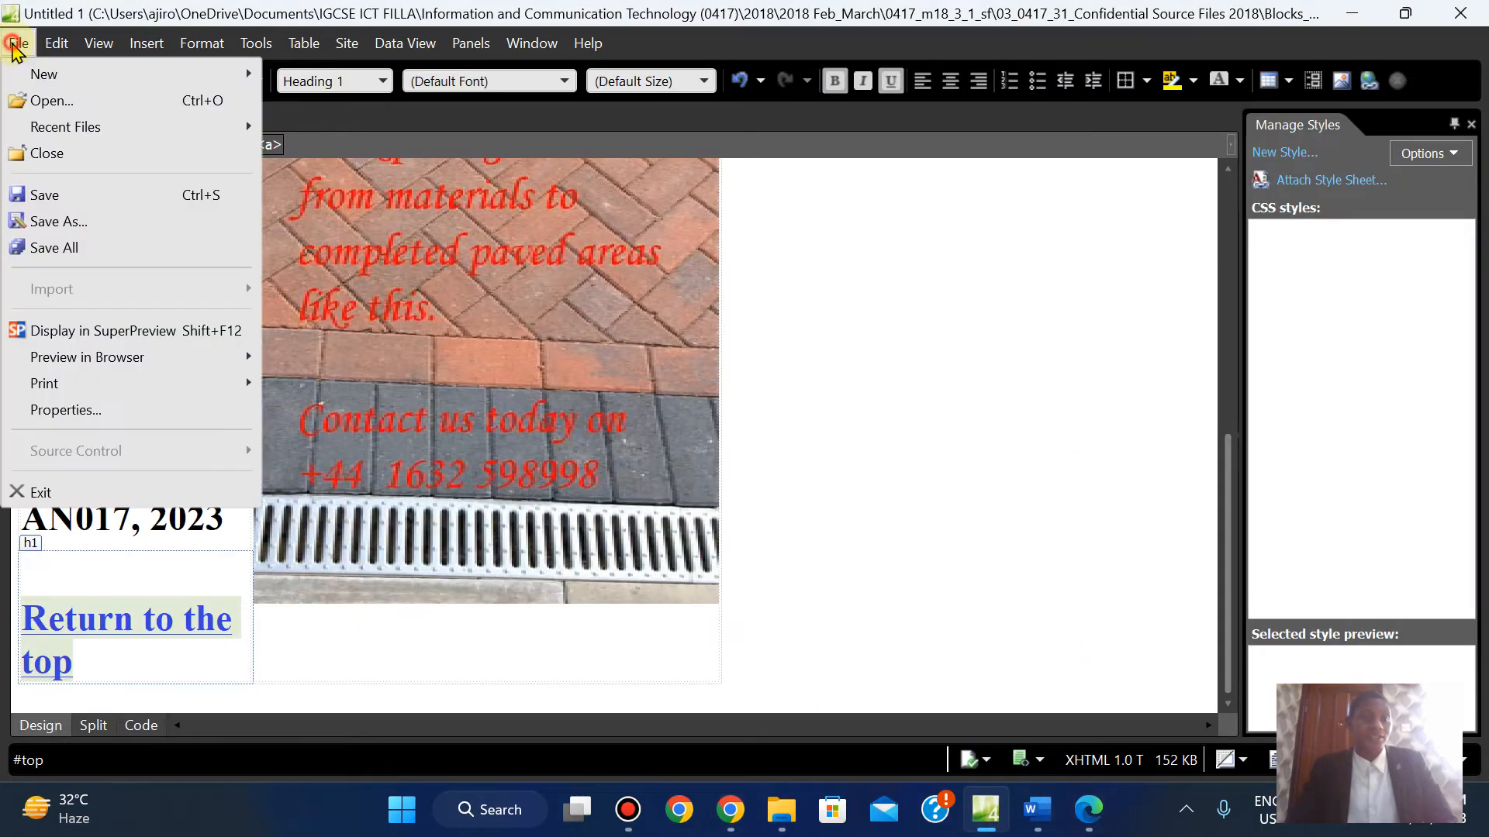
{"action": "left_click", "coordinate": [31, 197]}
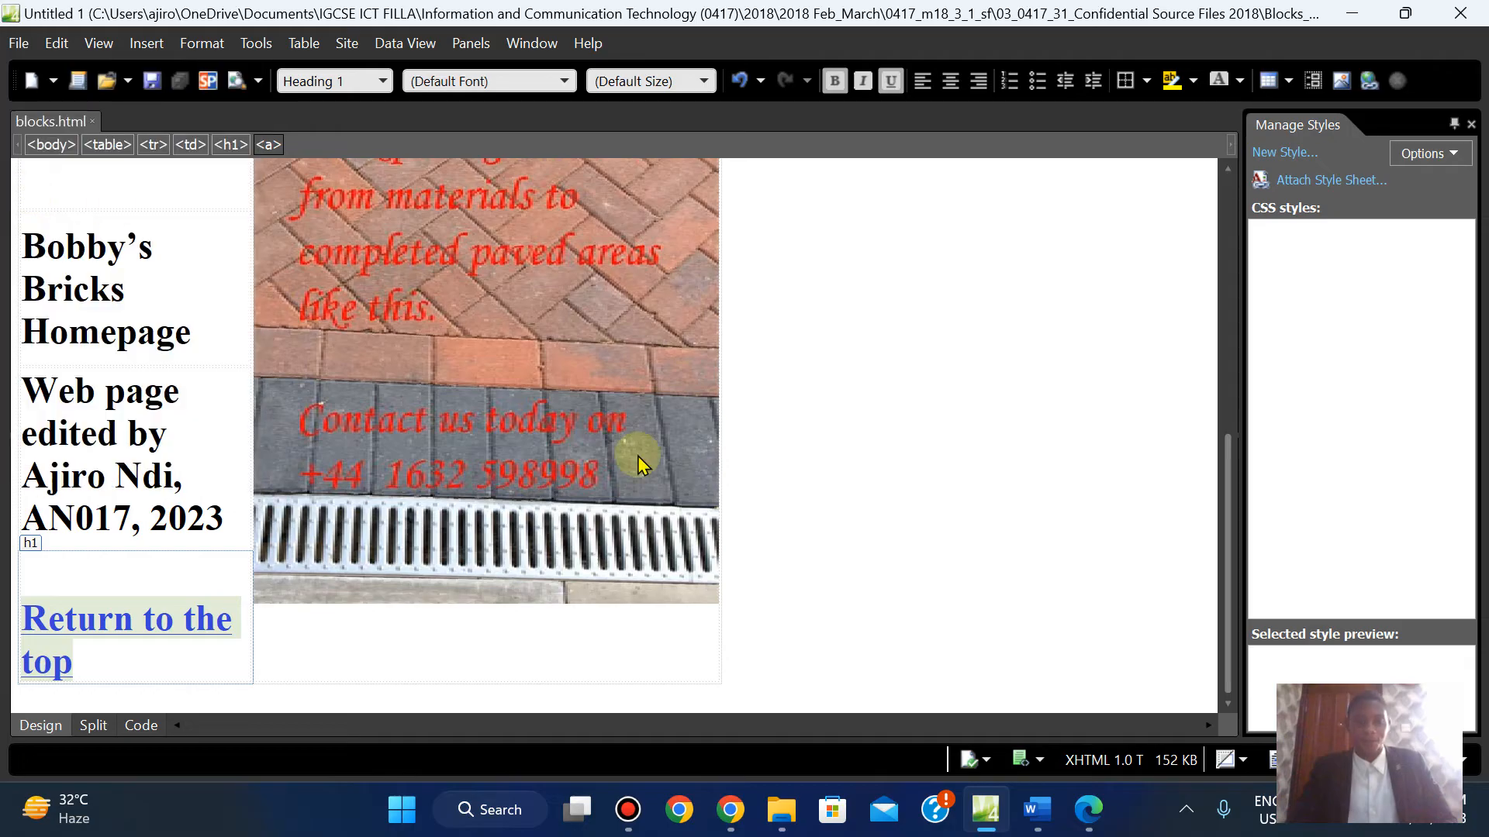
Reload Chrome and confirm 'Return to the top' jumps back to the banner, then check the question paper
{"action": "left_click", "coordinate": [749, 828]}
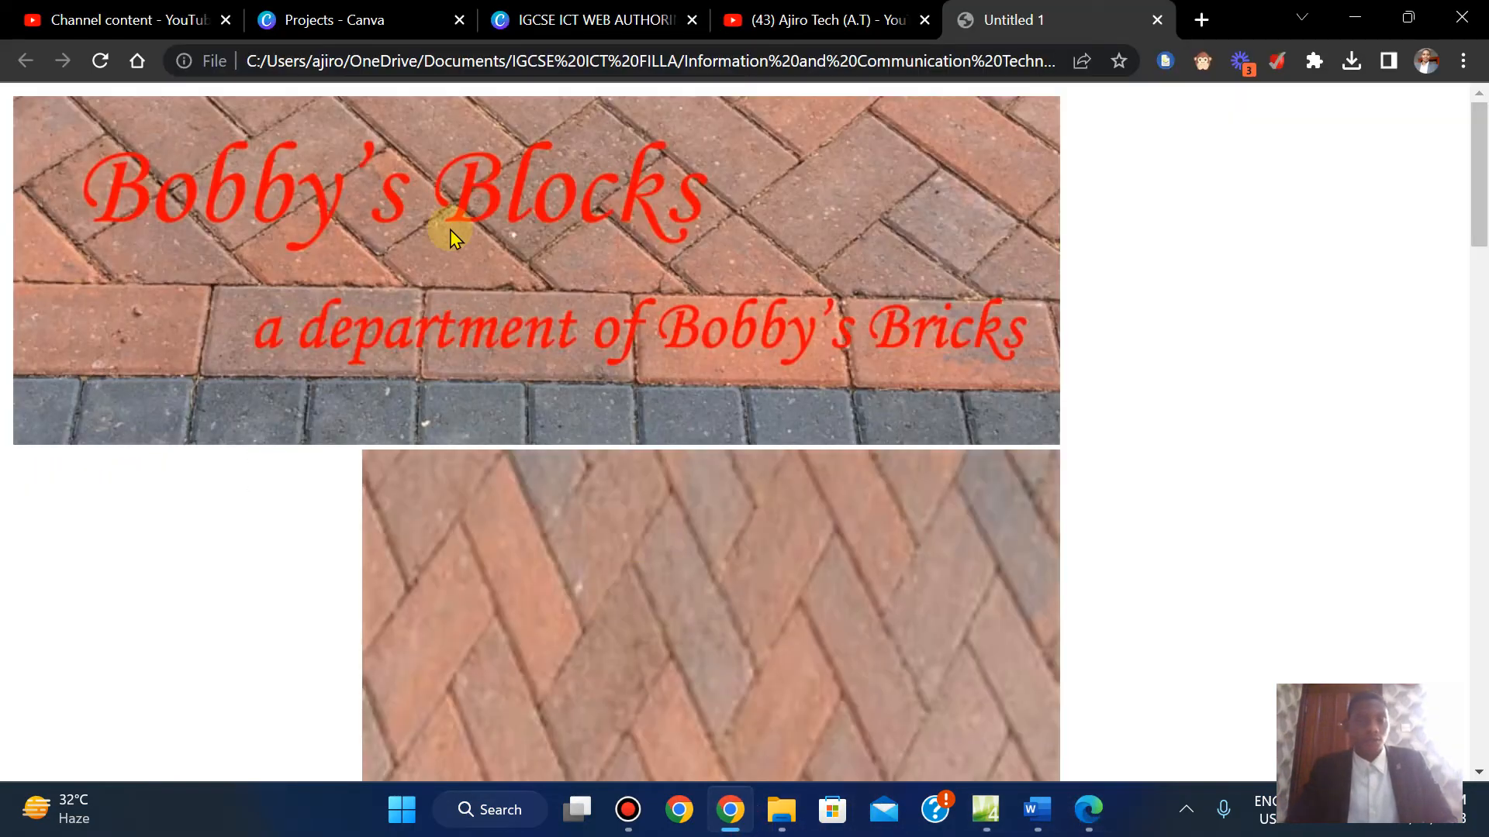
{"action": "left_click", "coordinate": [101, 62]}
{"action": "left_click_drag", "start_coordinate": [1477, 203], "coordinate": [1473, 565]}
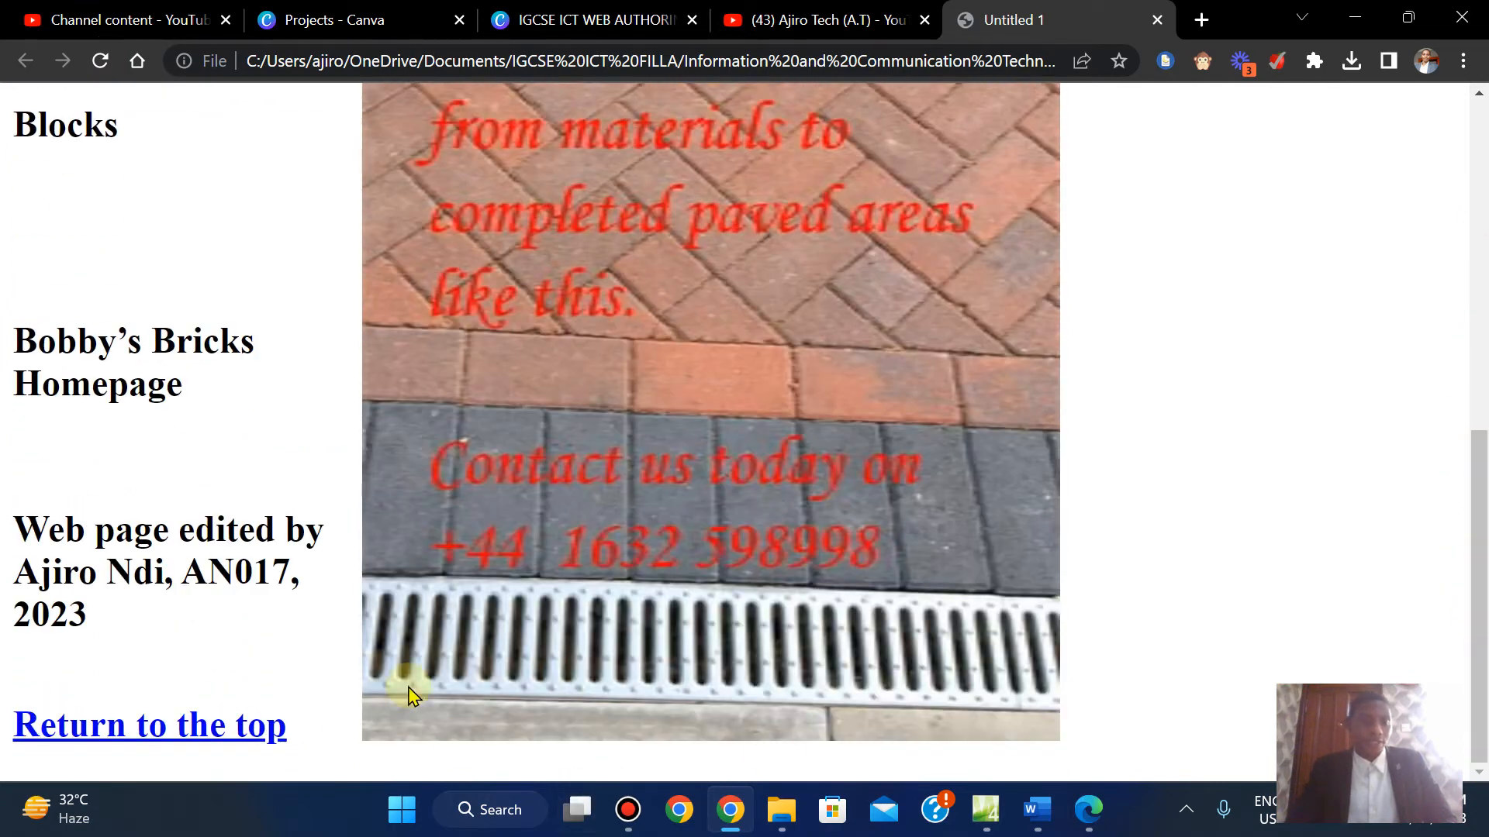
{"action": "left_click", "coordinate": [226, 724]}
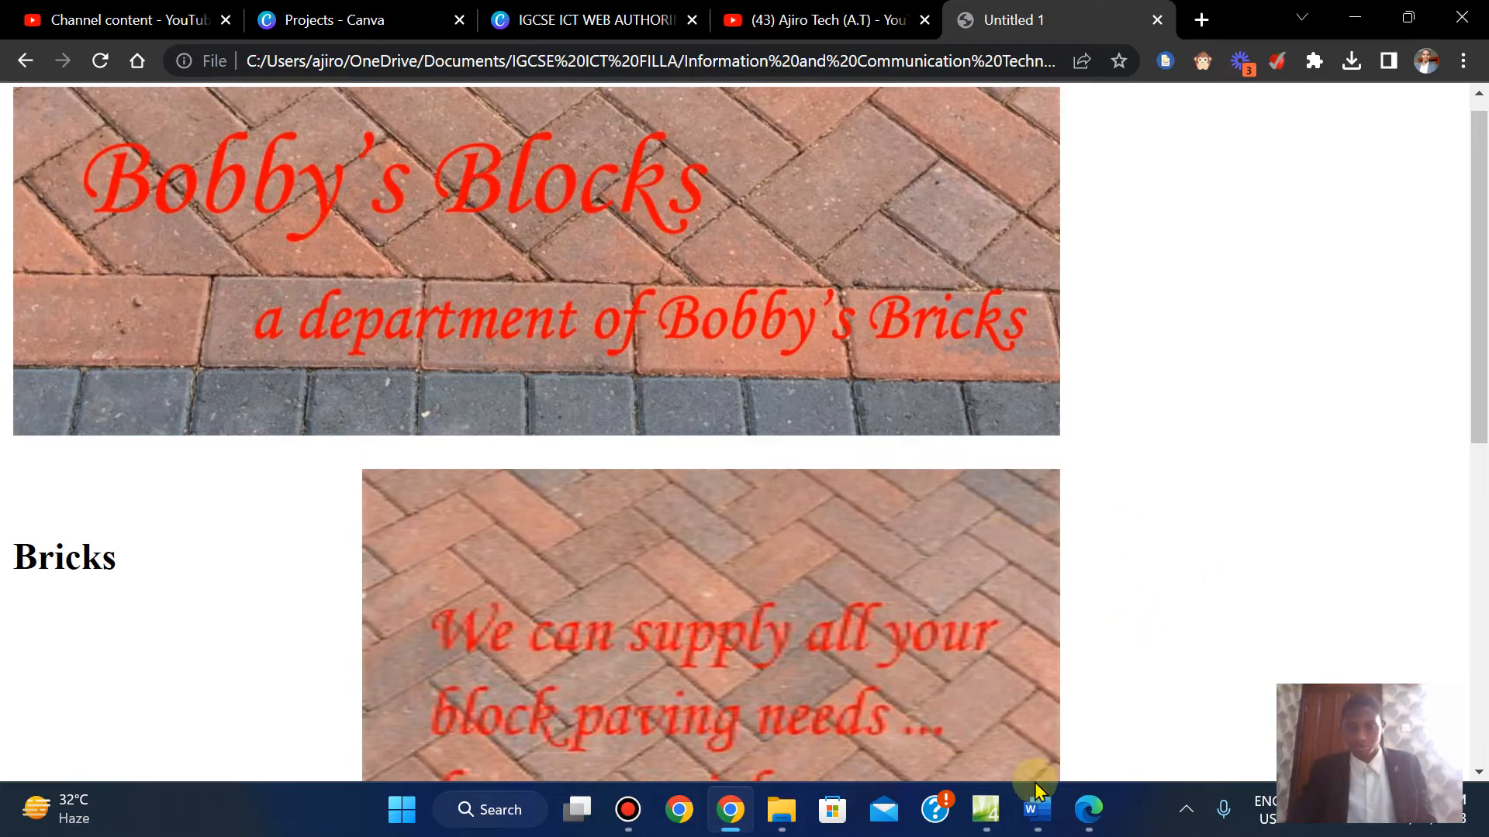
{"action": "left_click", "coordinate": [1087, 810]}
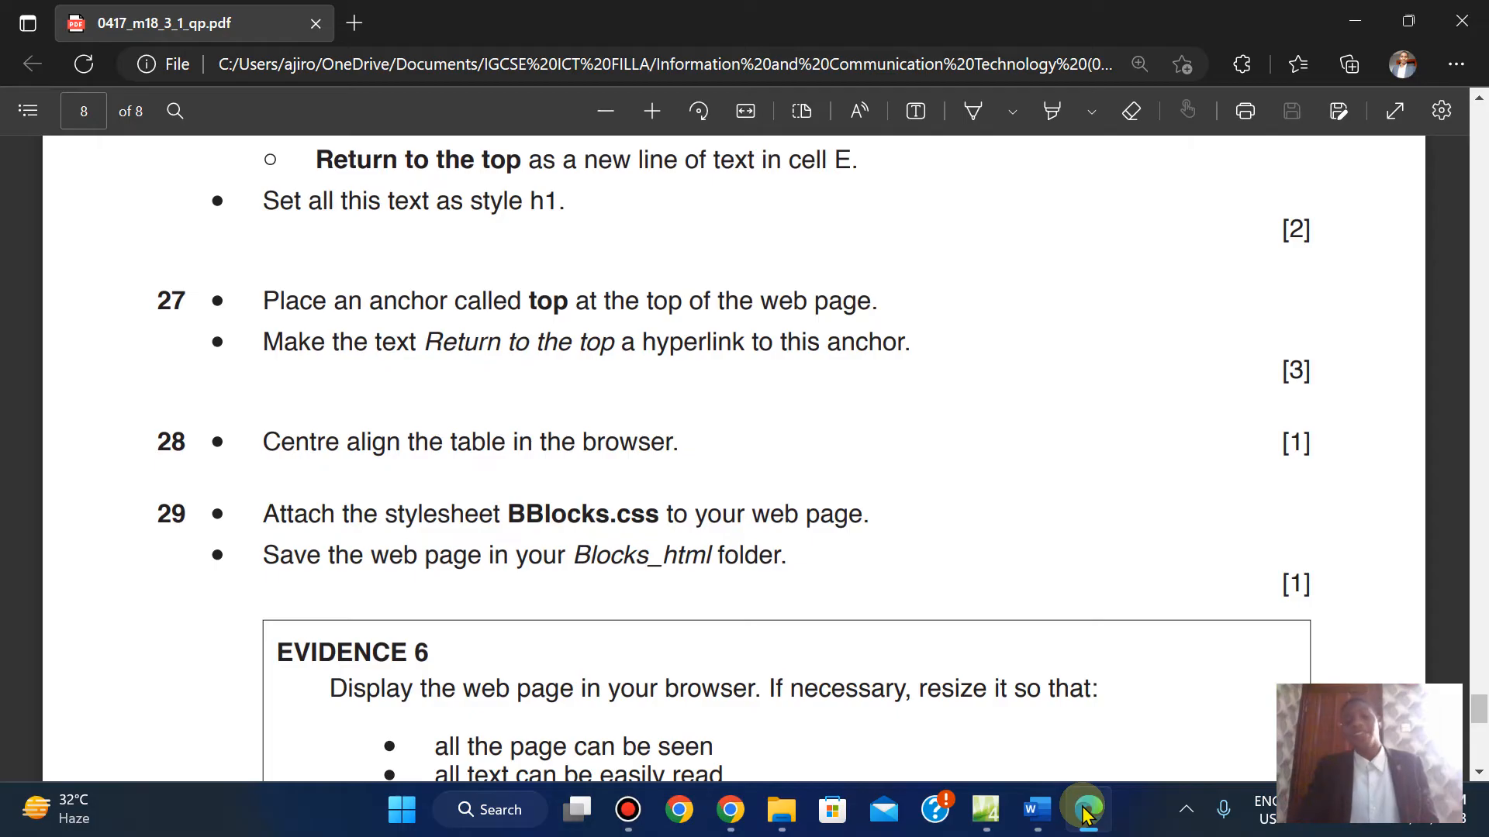
Select the <table> and review its code, then return to Design view
{"action": "left_click", "coordinate": [985, 810]}
{"action": "left_click_drag", "start_coordinate": [1231, 515], "coordinate": [1187, 156]}
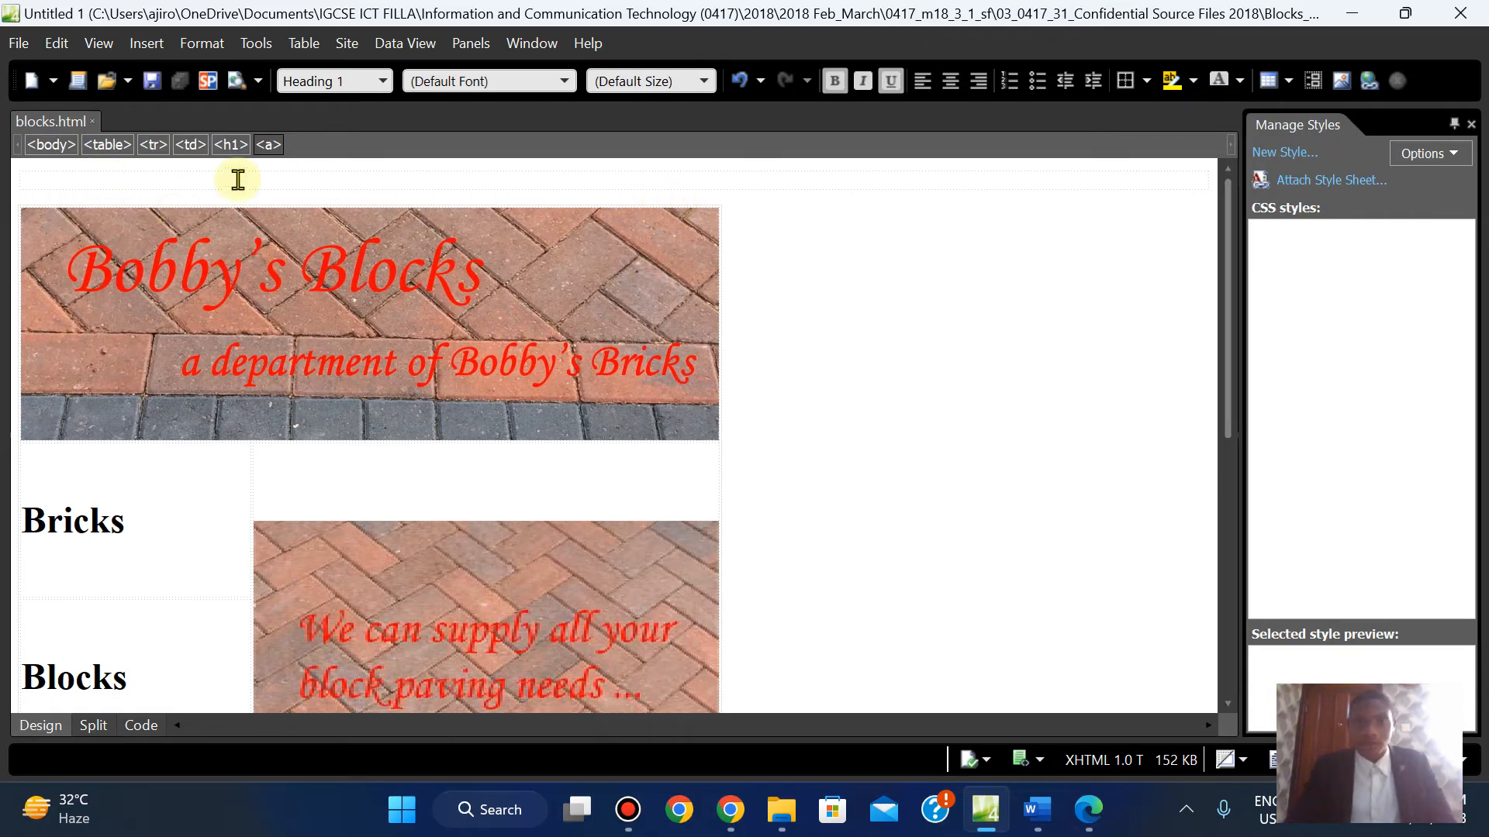
{"action": "left_click", "coordinate": [48, 203]}
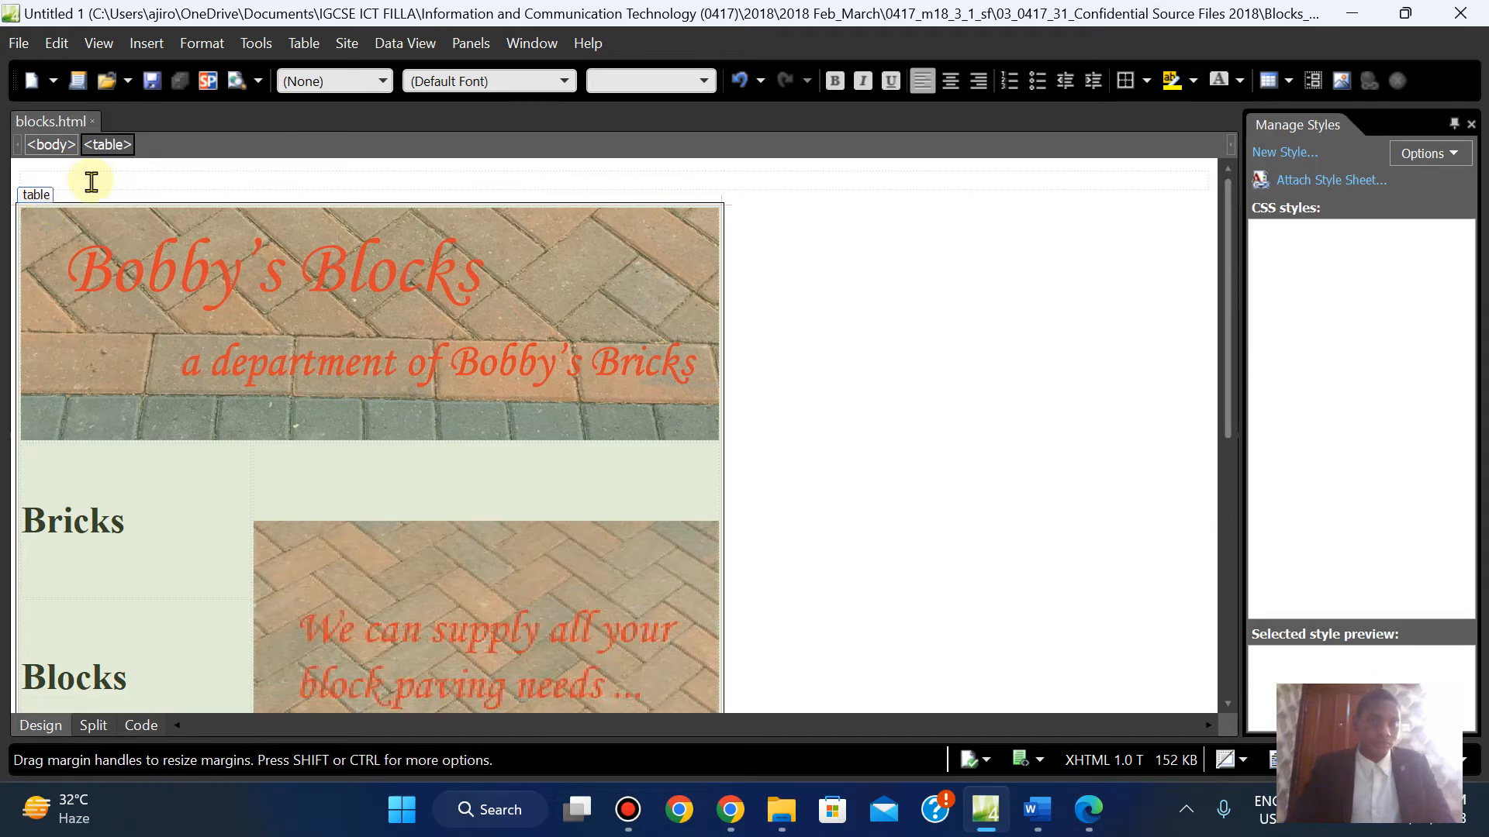
{"action": "left_click", "coordinate": [141, 725]}
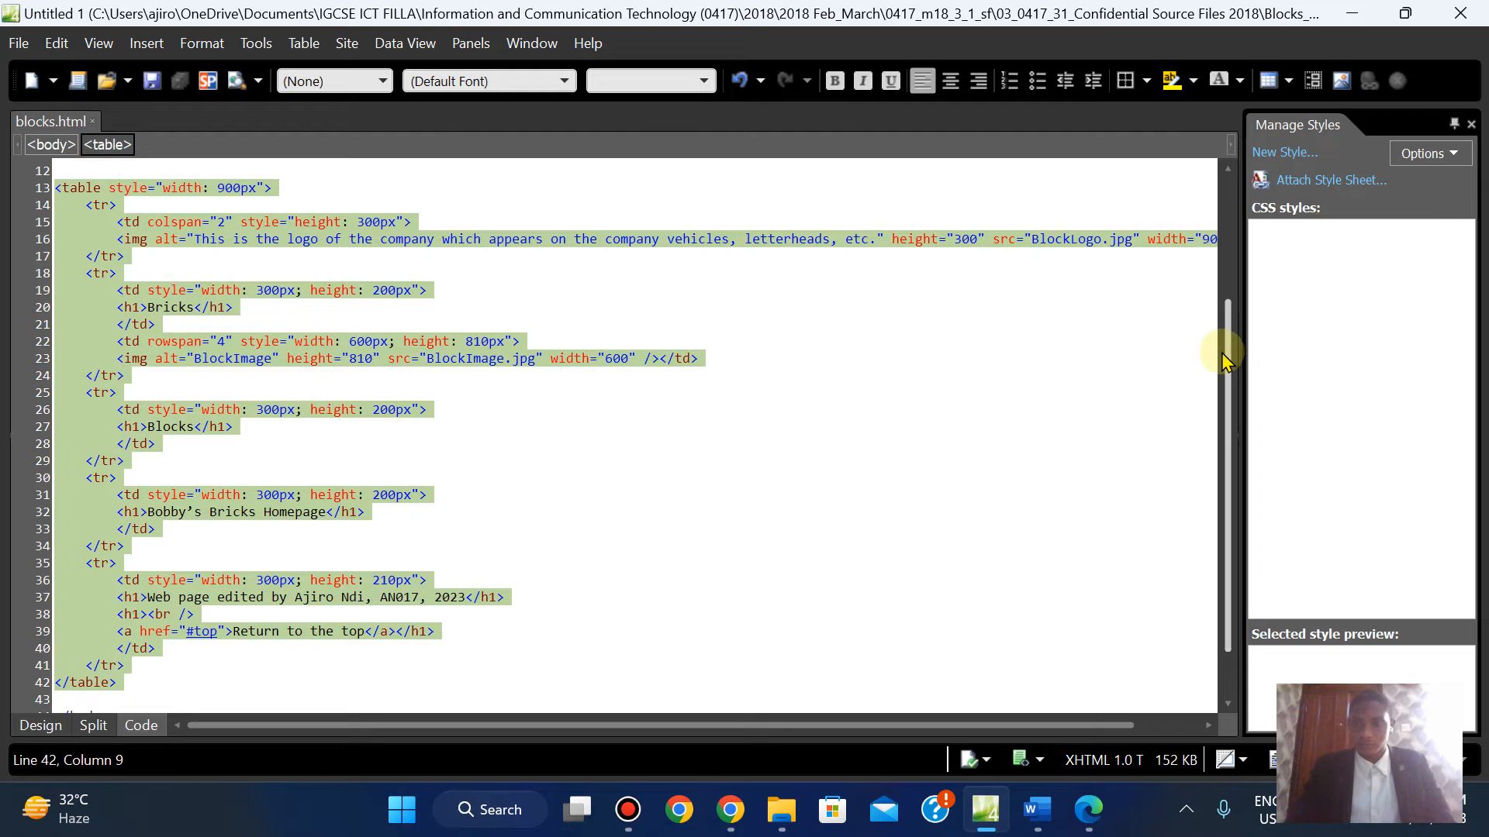
{"action": "left_click_drag", "start_coordinate": [1226, 404], "coordinate": [1220, 300]}
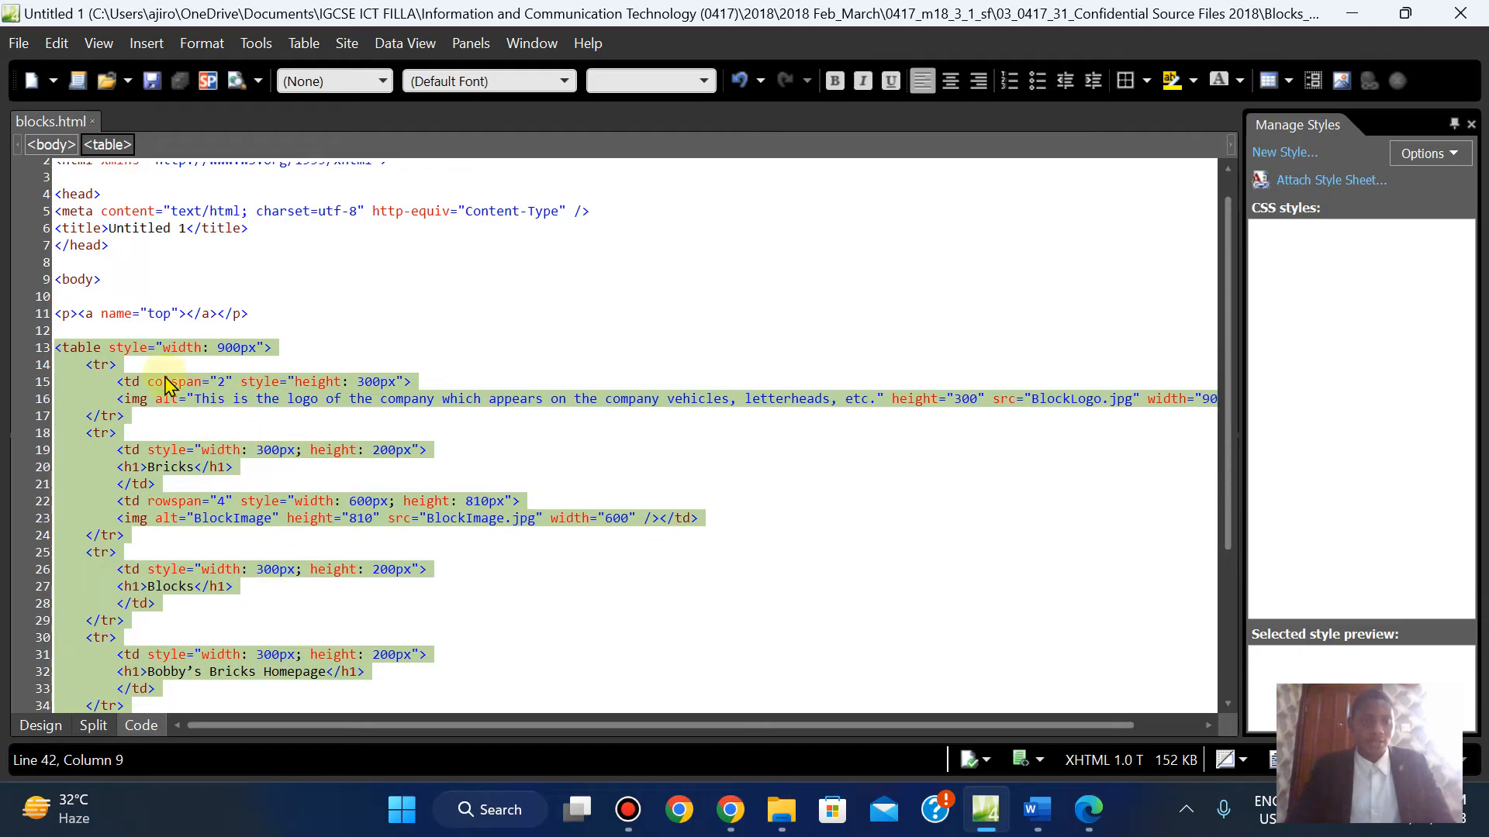
{"action": "left_click", "coordinate": [1093, 818]}
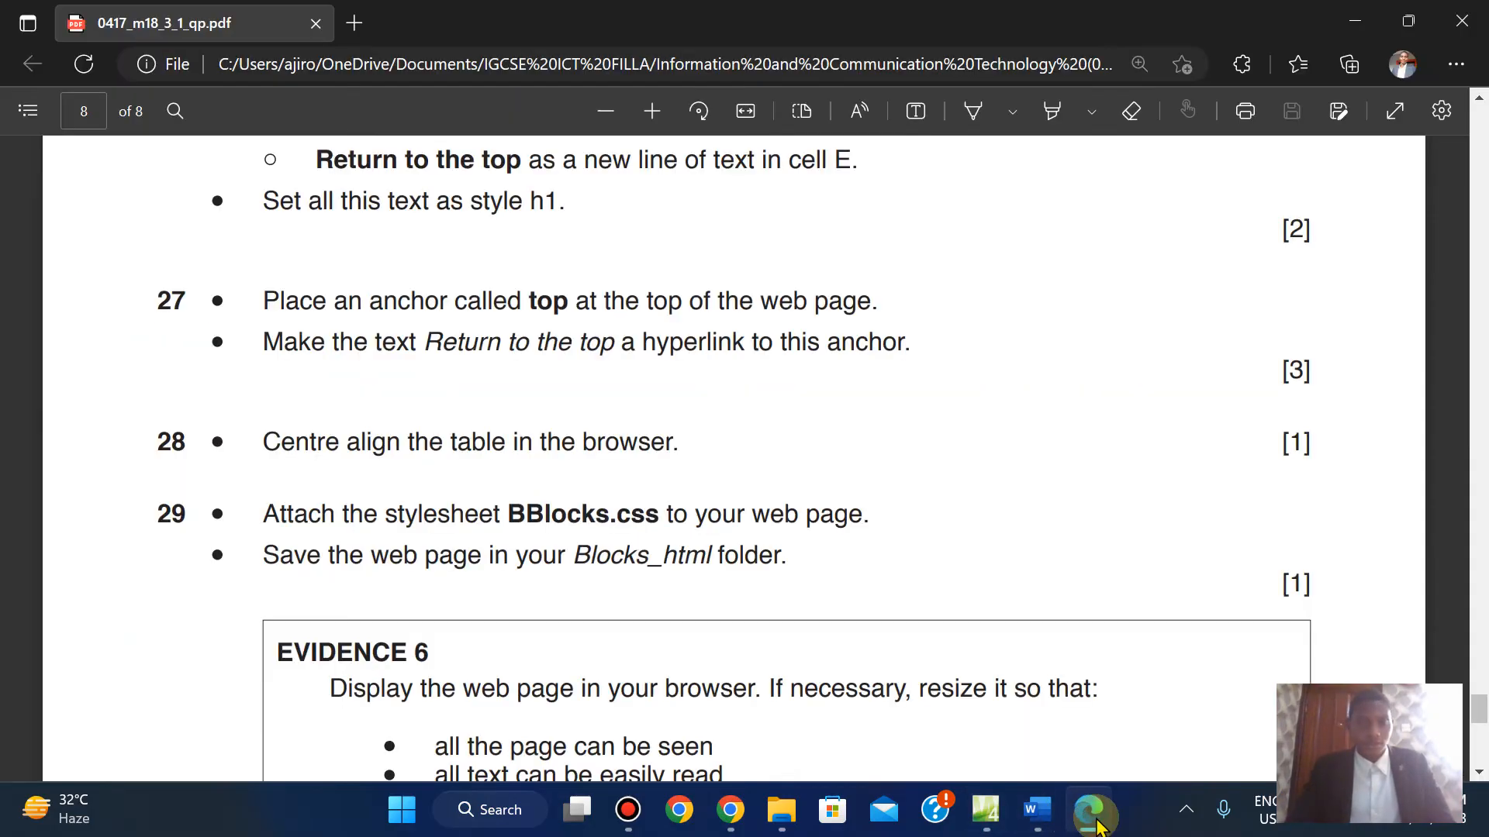
{"action": "left_click", "coordinate": [1094, 818]}
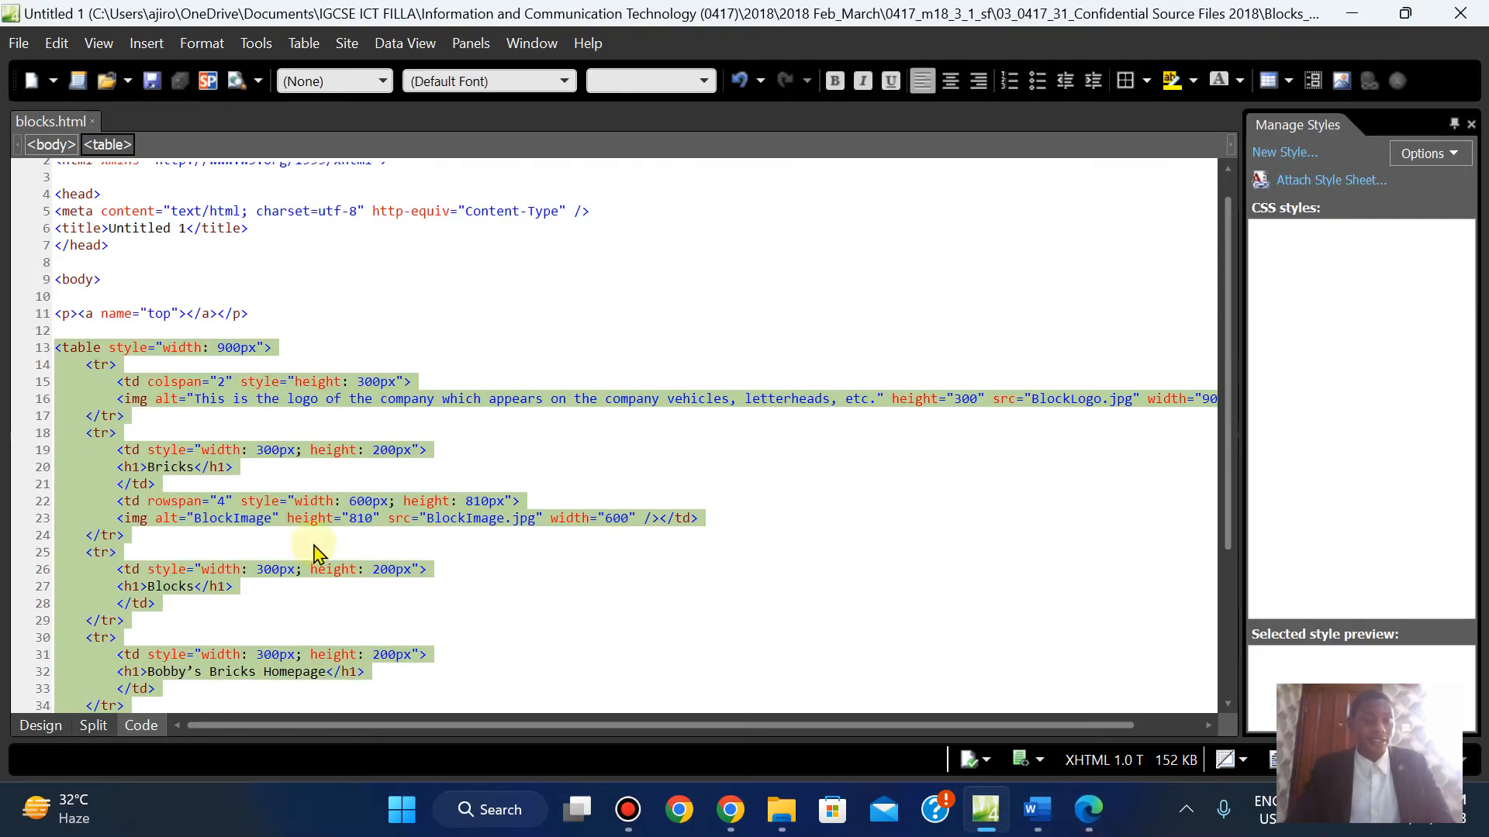
{"action": "left_click", "coordinate": [39, 726]}
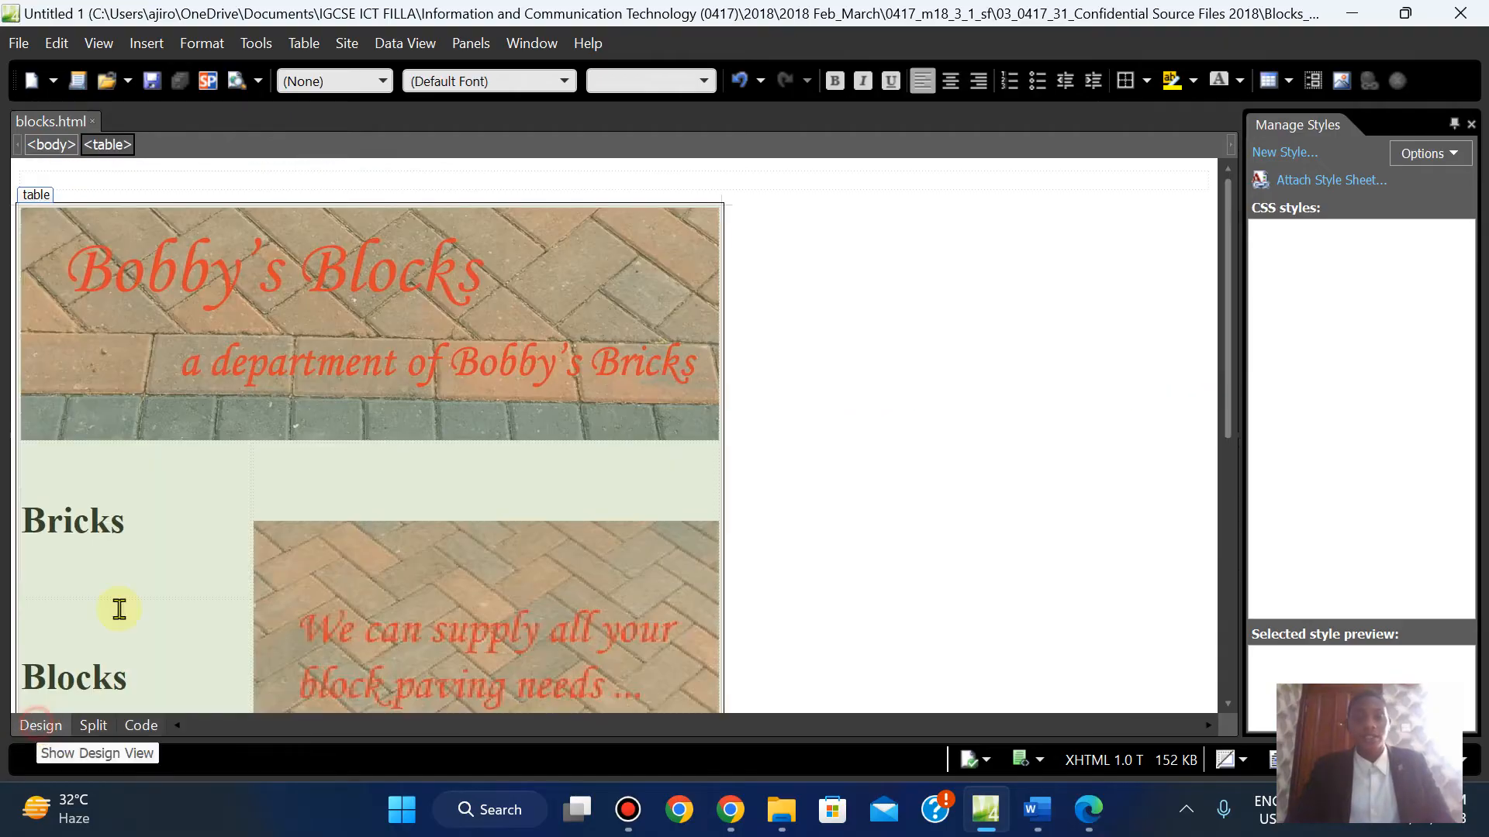
Centre the table with the Center button, inspect the align attribute, then undo it
{"action": "left_click", "coordinate": [951, 83]}
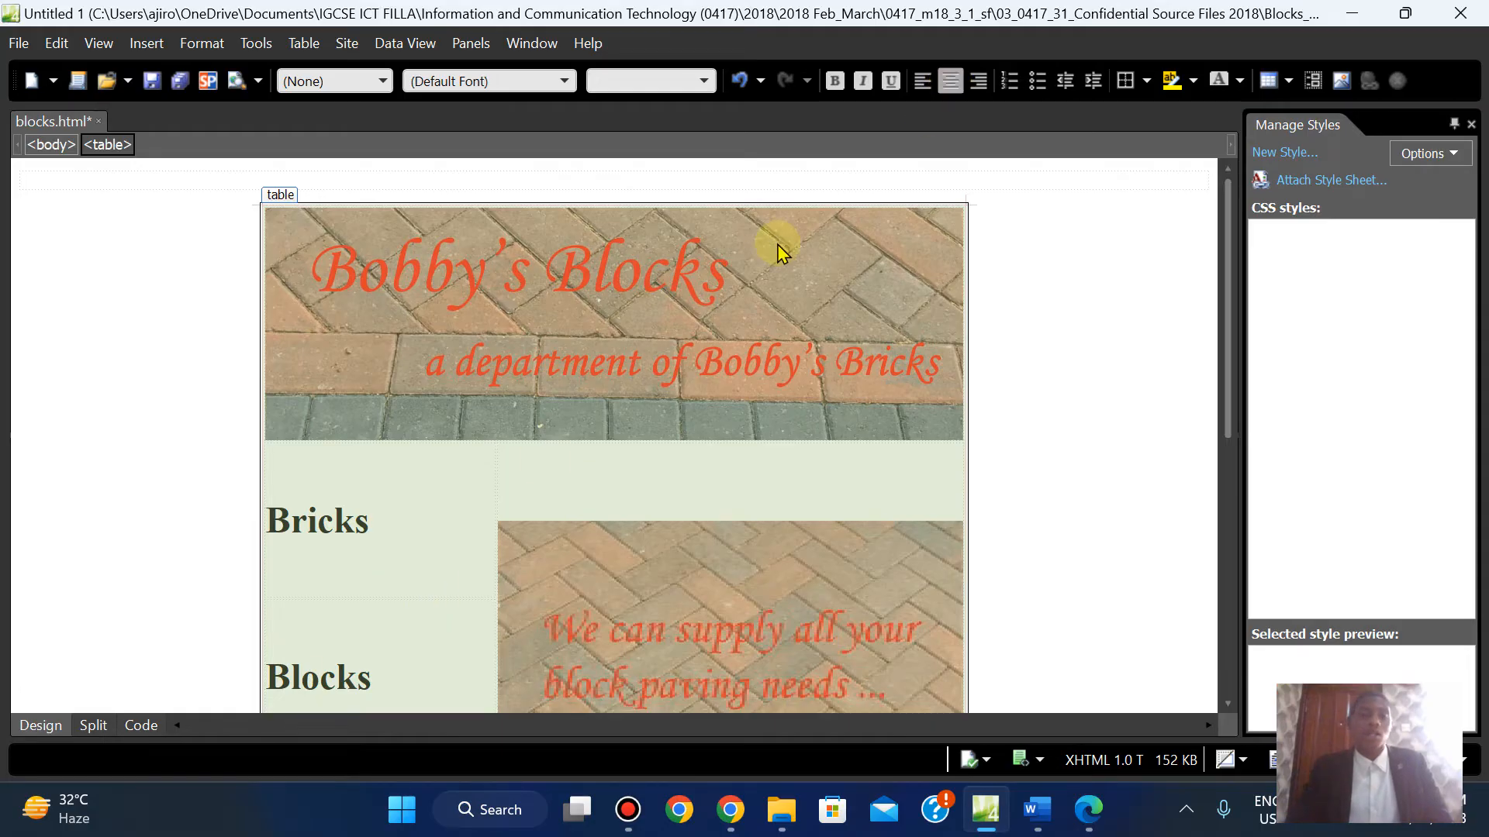
{"action": "left_click", "coordinate": [129, 727]}
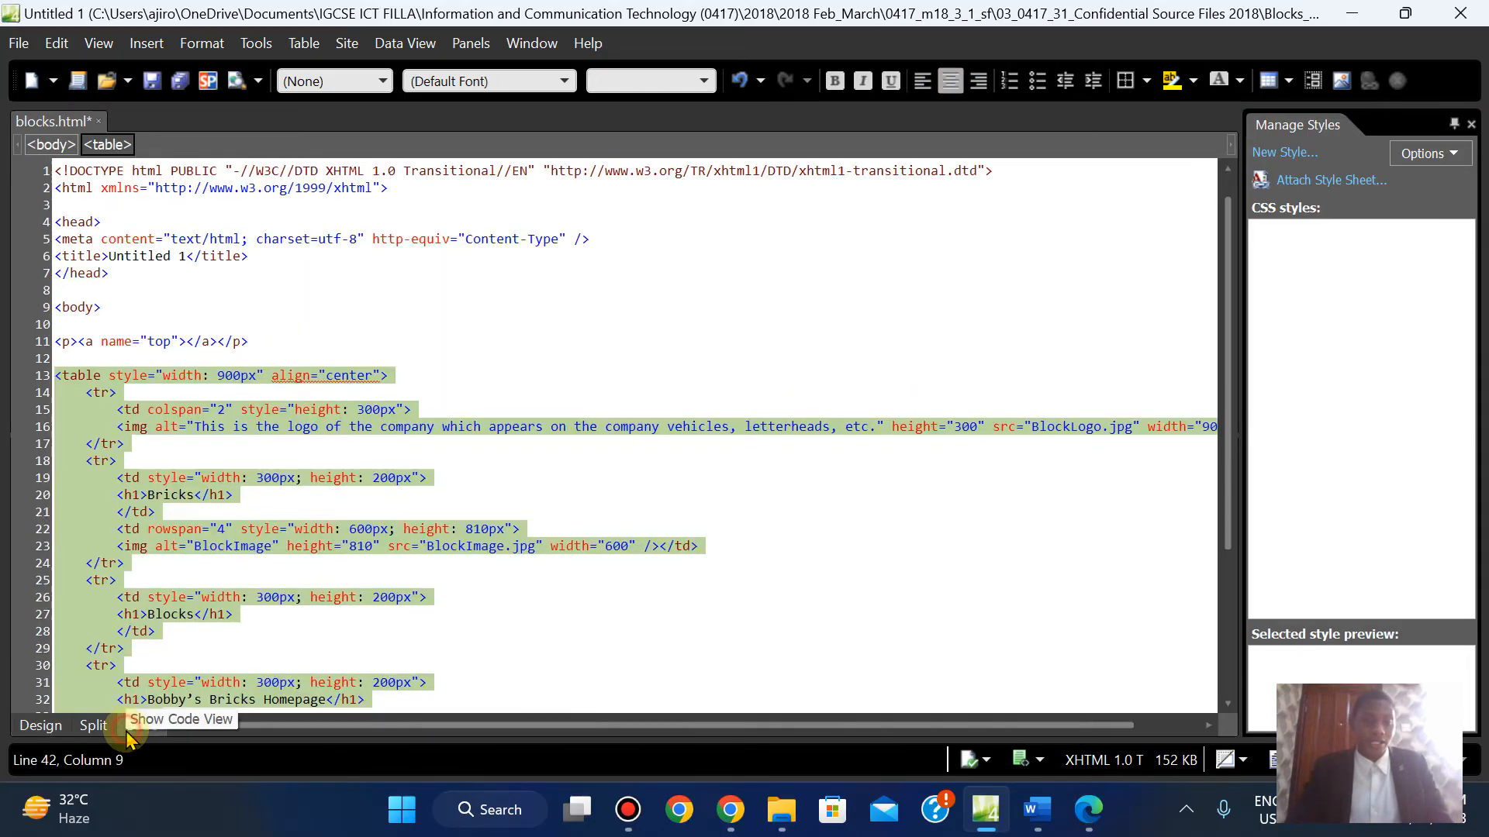
{"action": "mouse_move", "coordinate": [294, 382]}
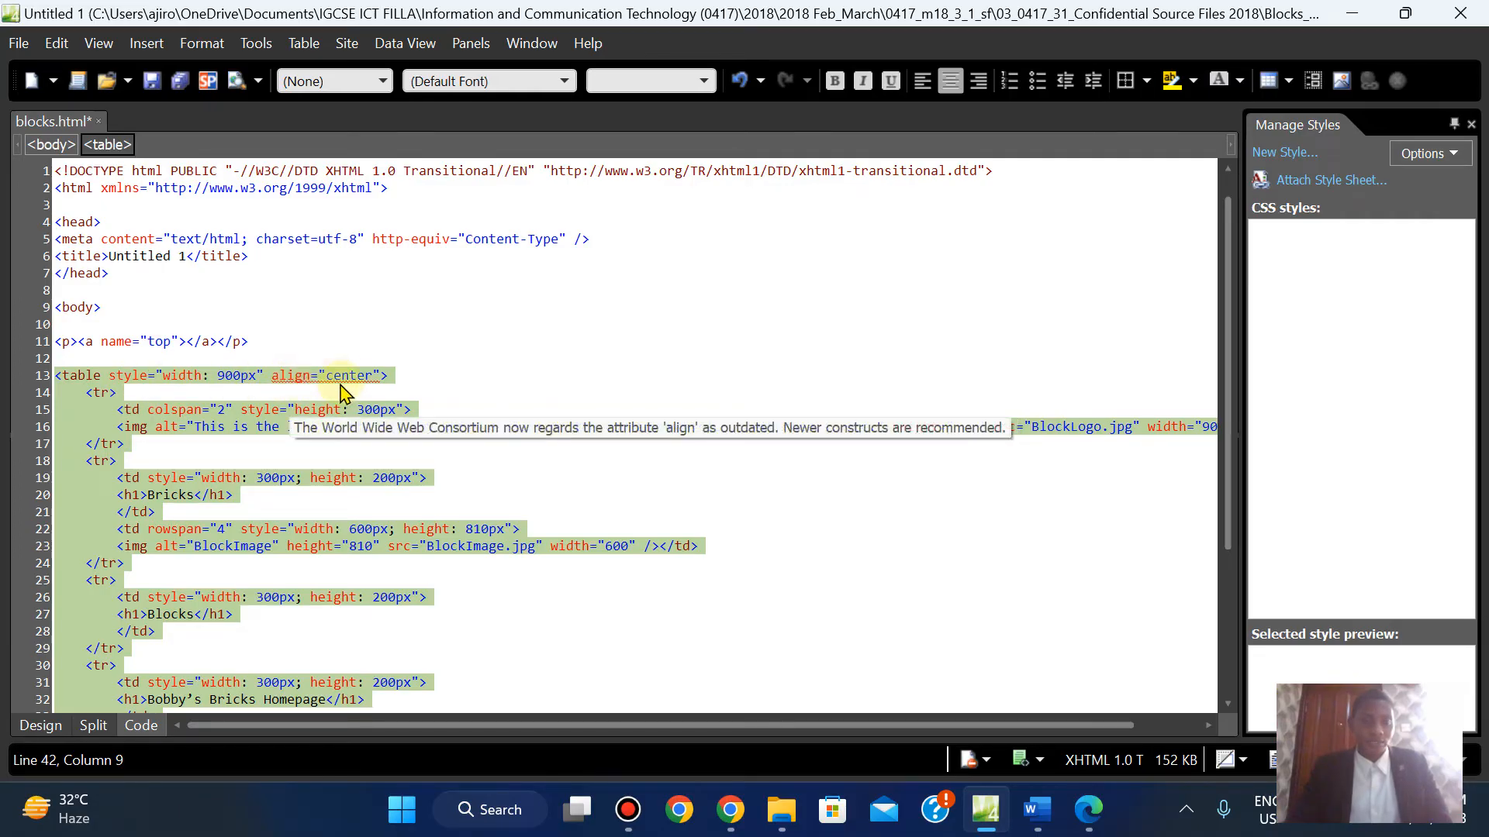
{"action": "left_click", "coordinate": [32, 737]}
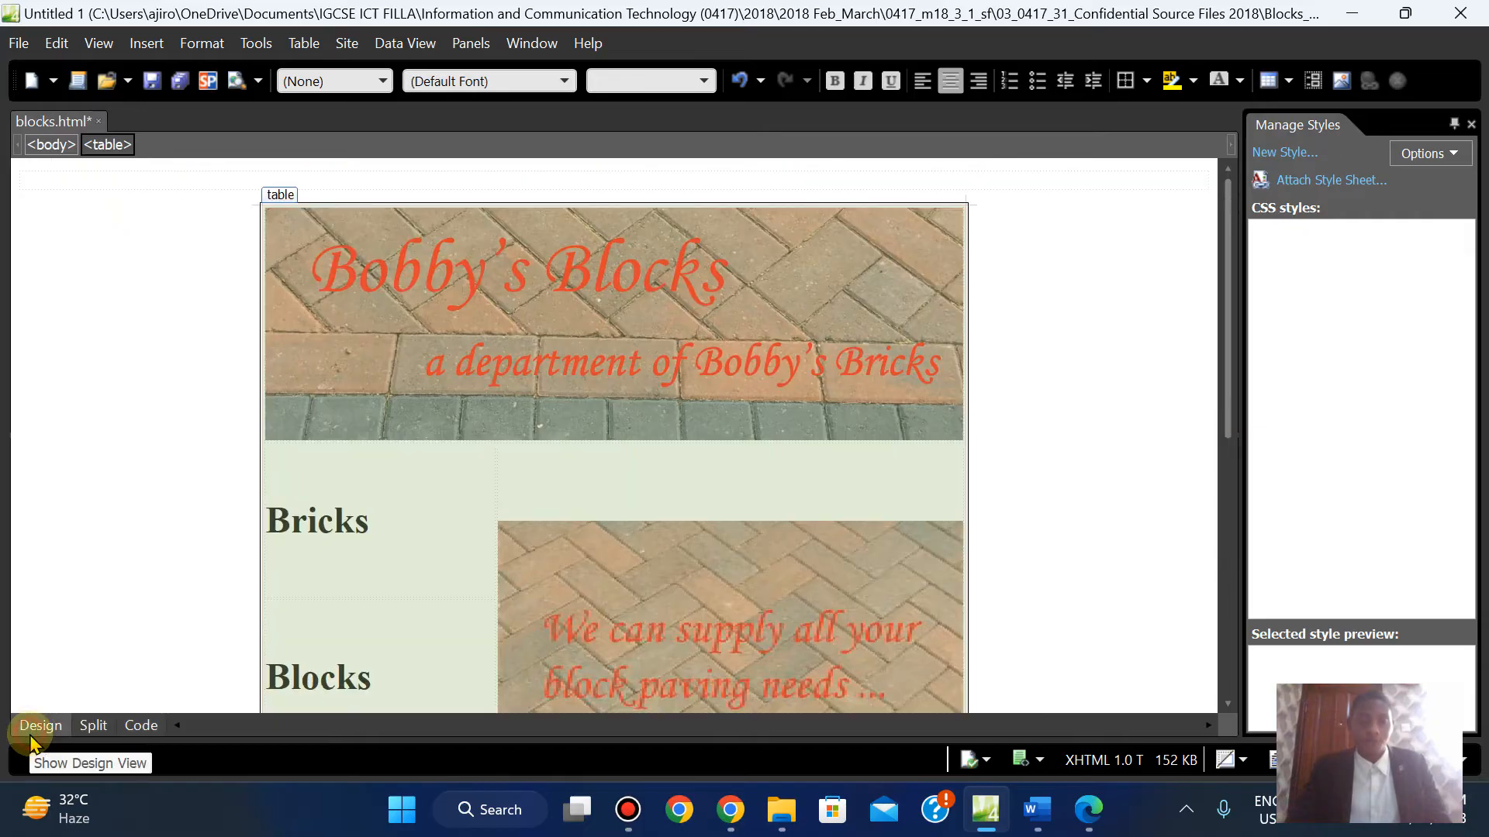
{"action": "key", "text": "ctrl+z"}
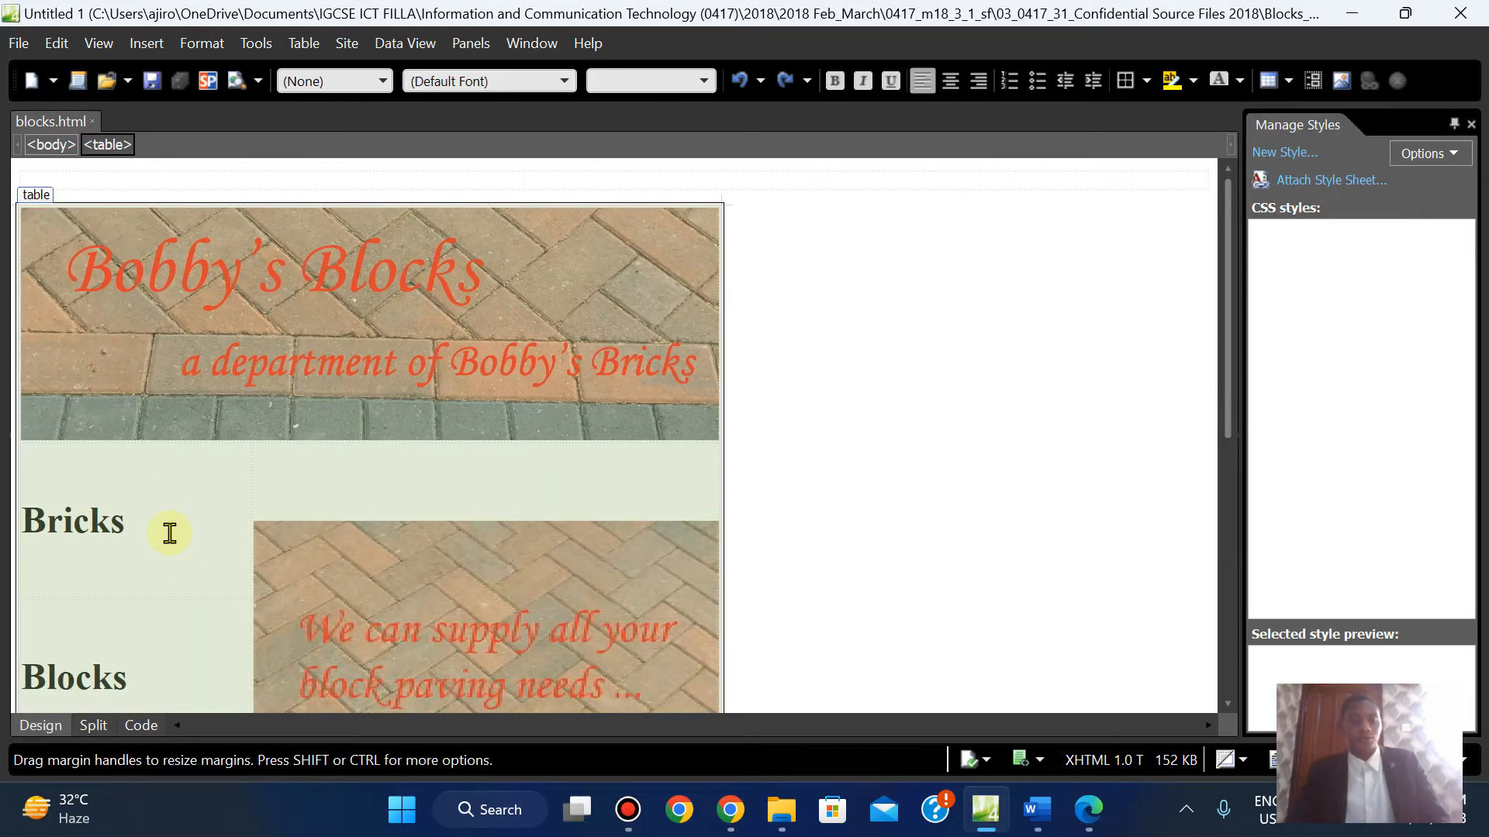
{"action": "left_click", "coordinate": [140, 725]}
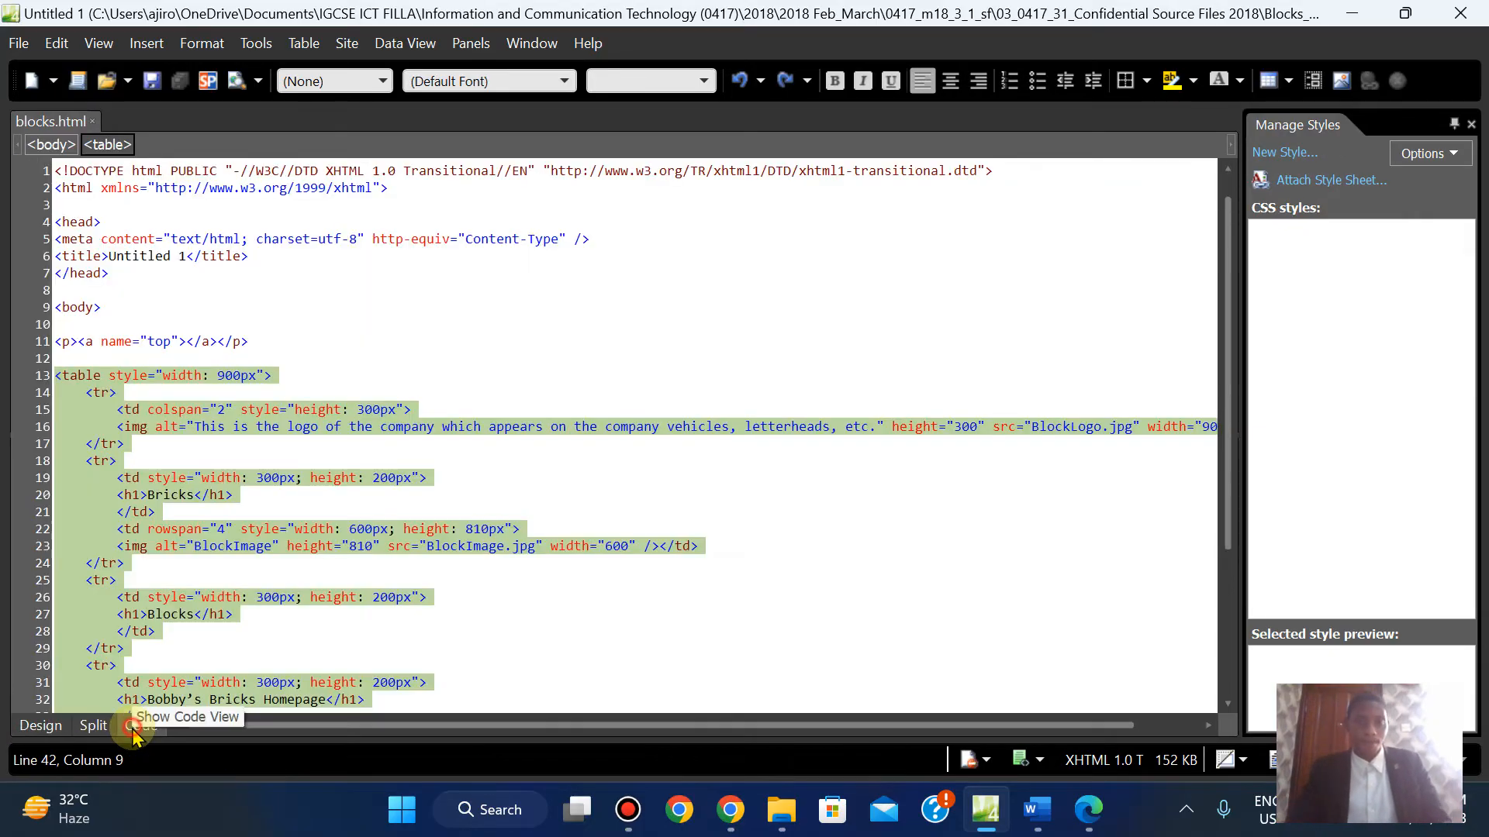
Add margin-left:auto; margin-right:auto; to the table's width:900px style, then view it in Design
{"action": "left_click", "coordinate": [263, 376]}
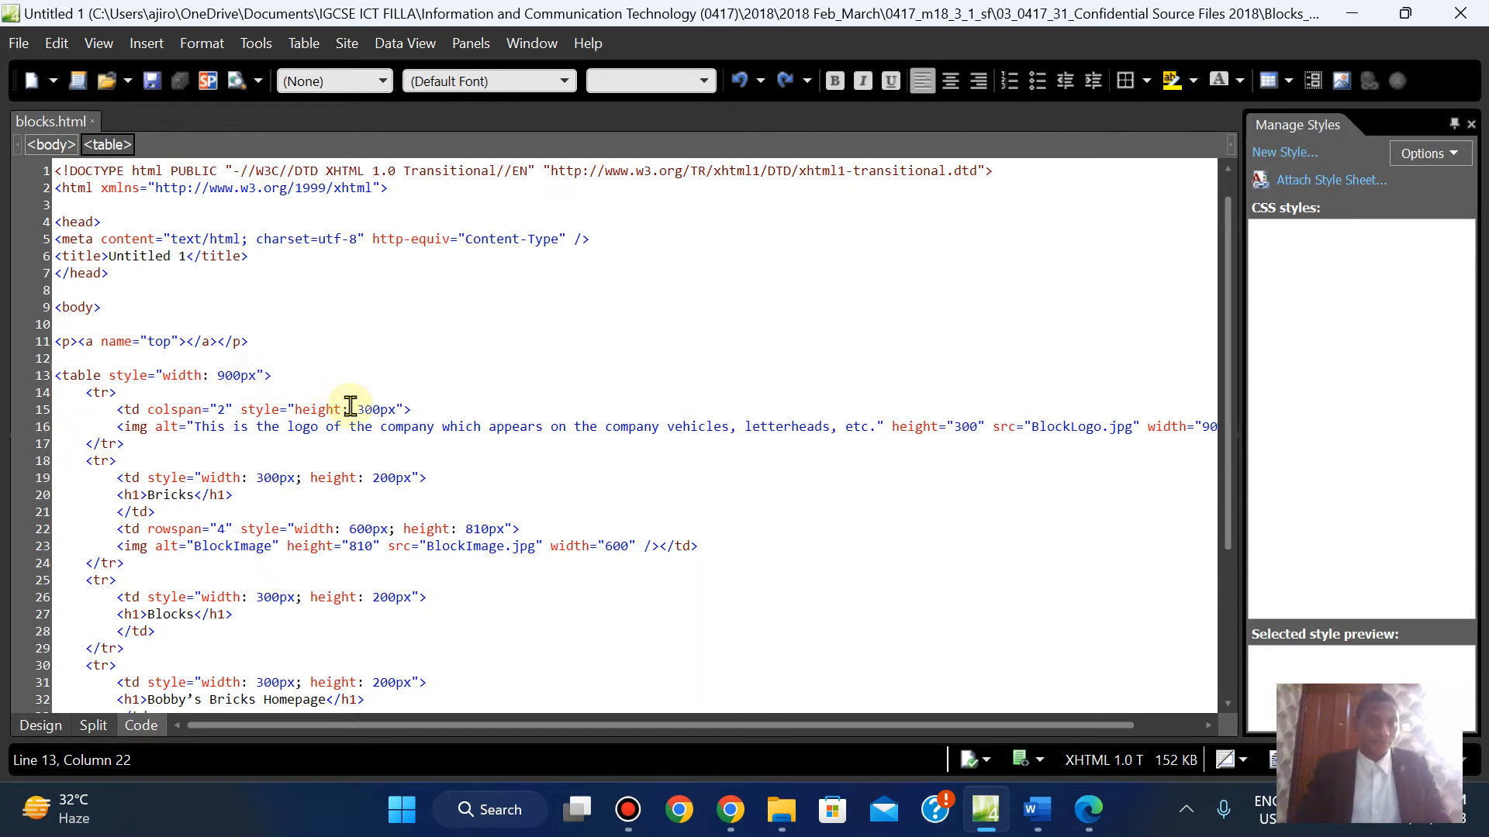
{"action": "key", "text": "BackSpace"}
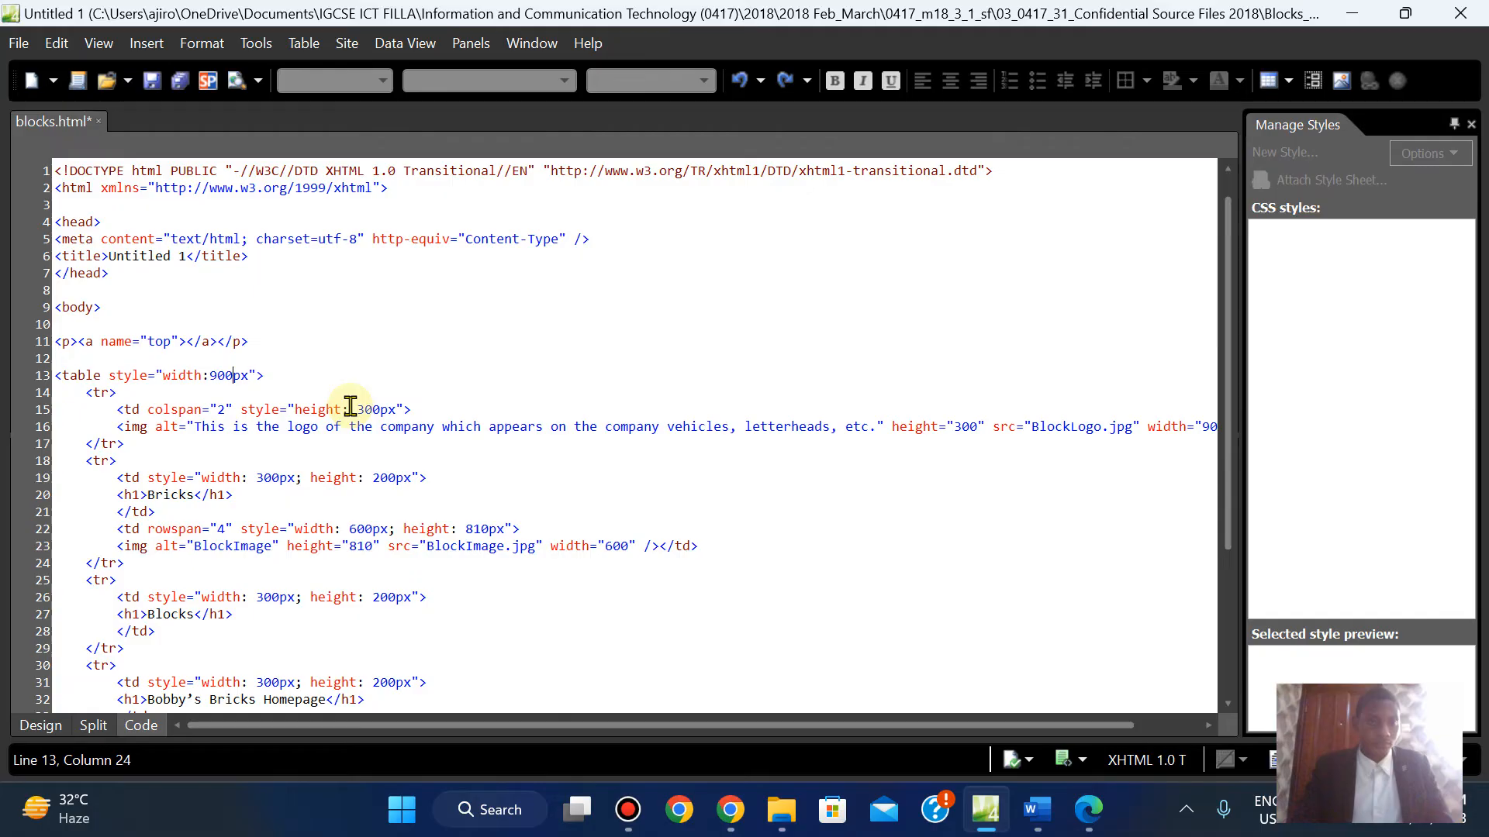
{"action": "type", "text": ";"}
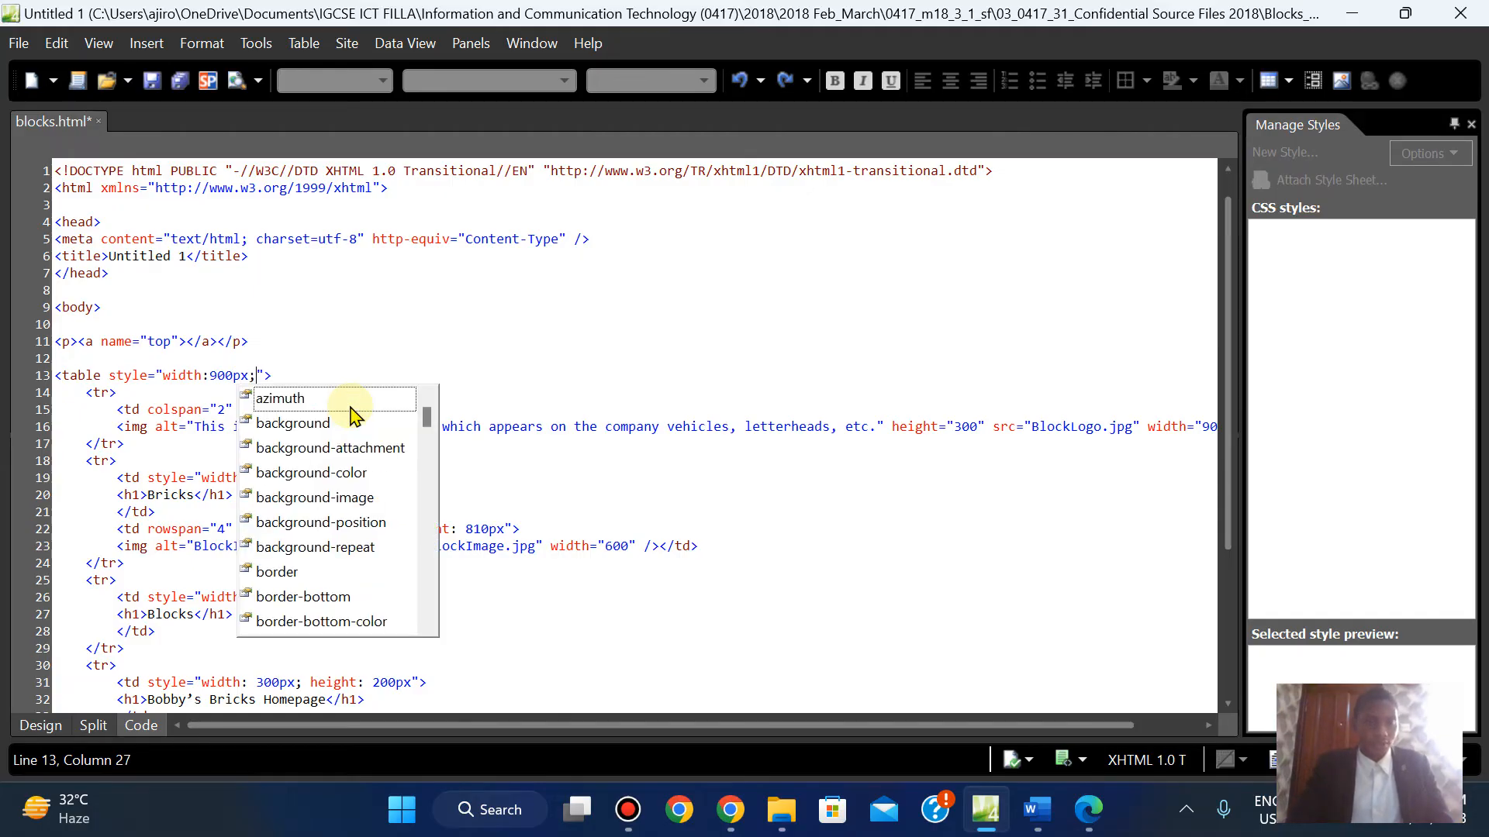
{"action": "type", "text": " mar"}
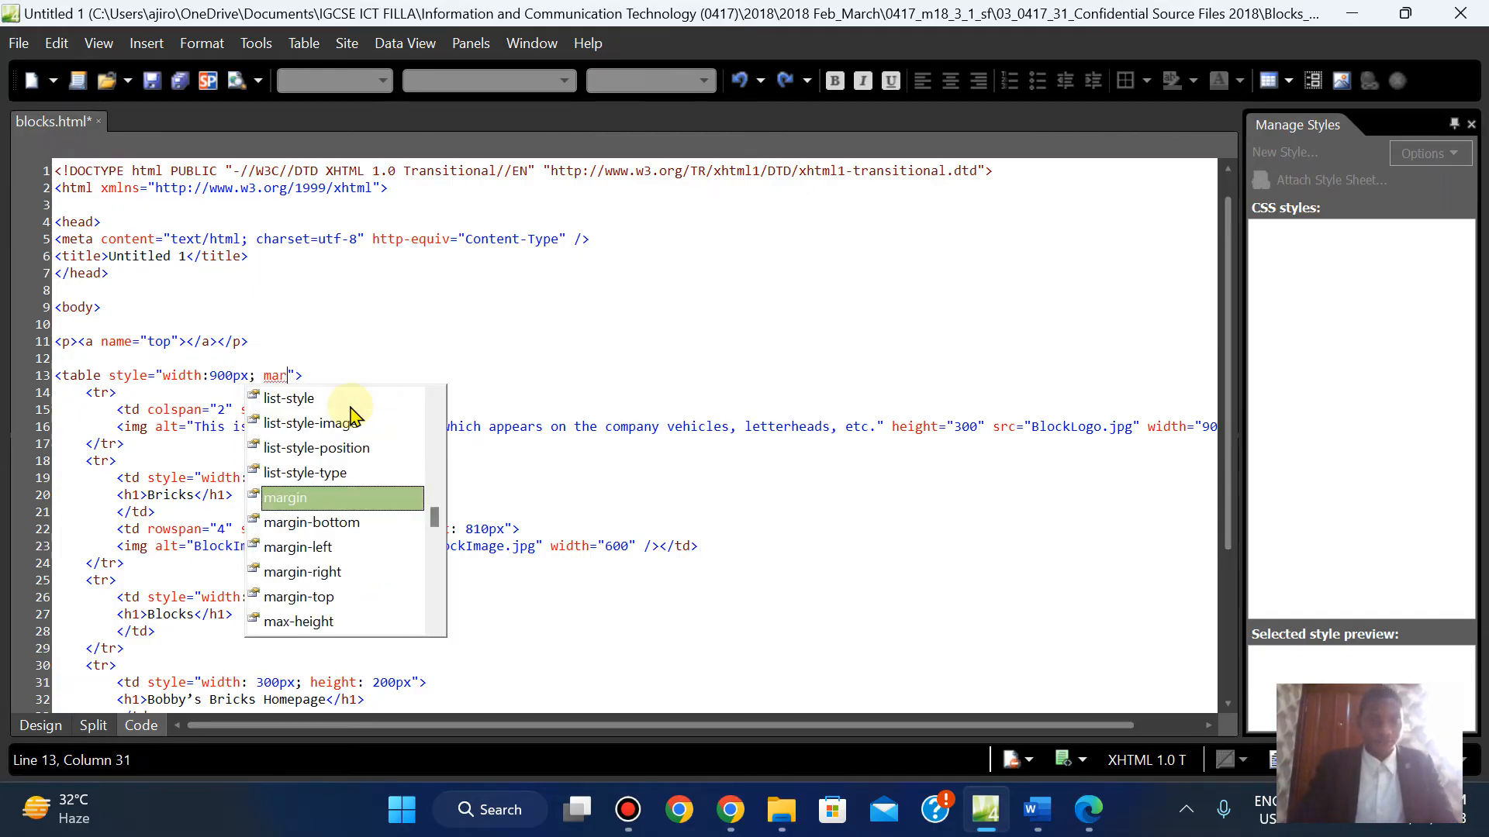
{"action": "double_click", "coordinate": [308, 548]}
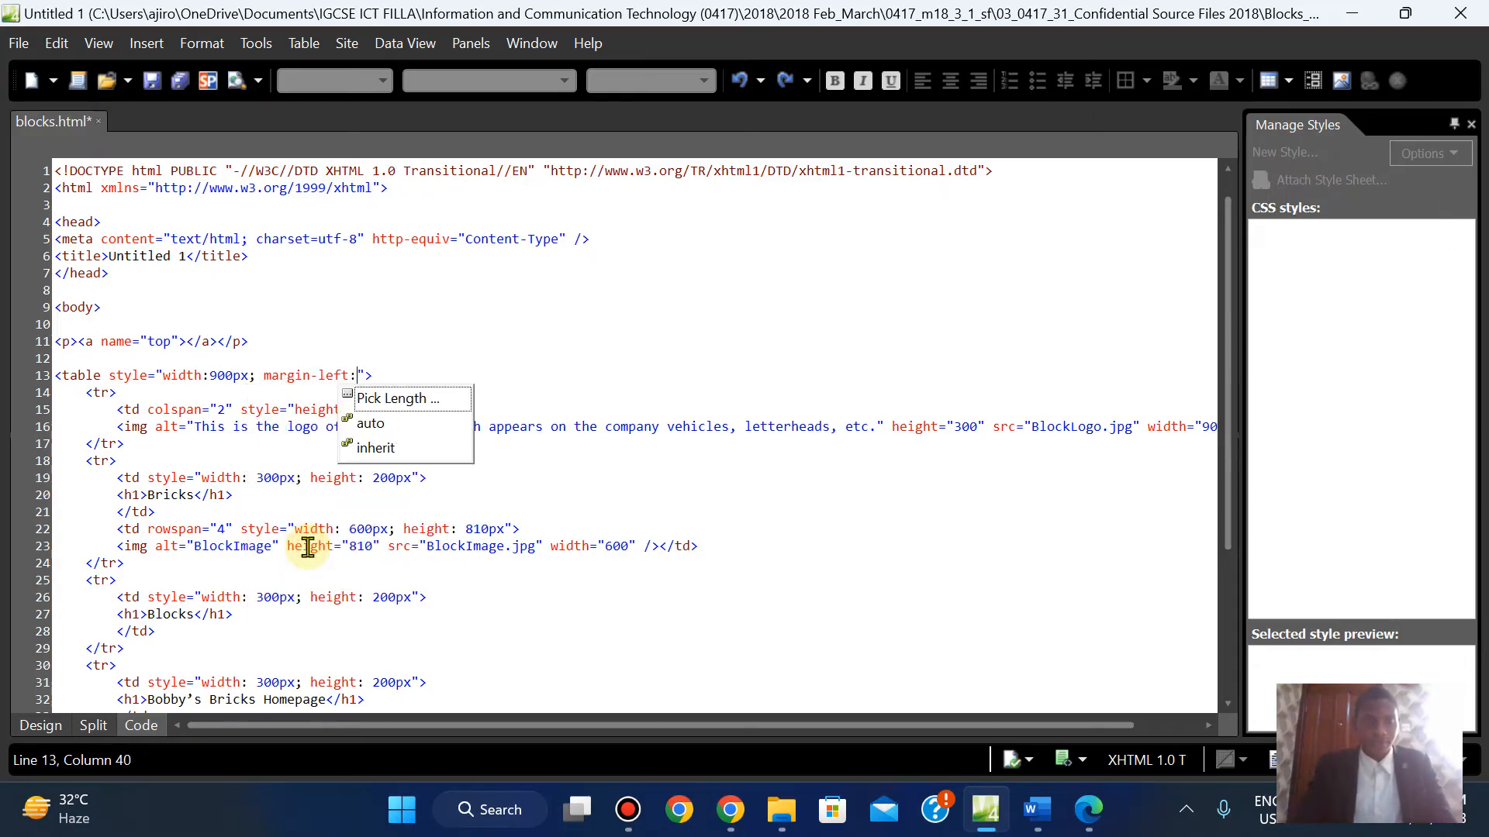
{"action": "double_click", "coordinate": [371, 425]}
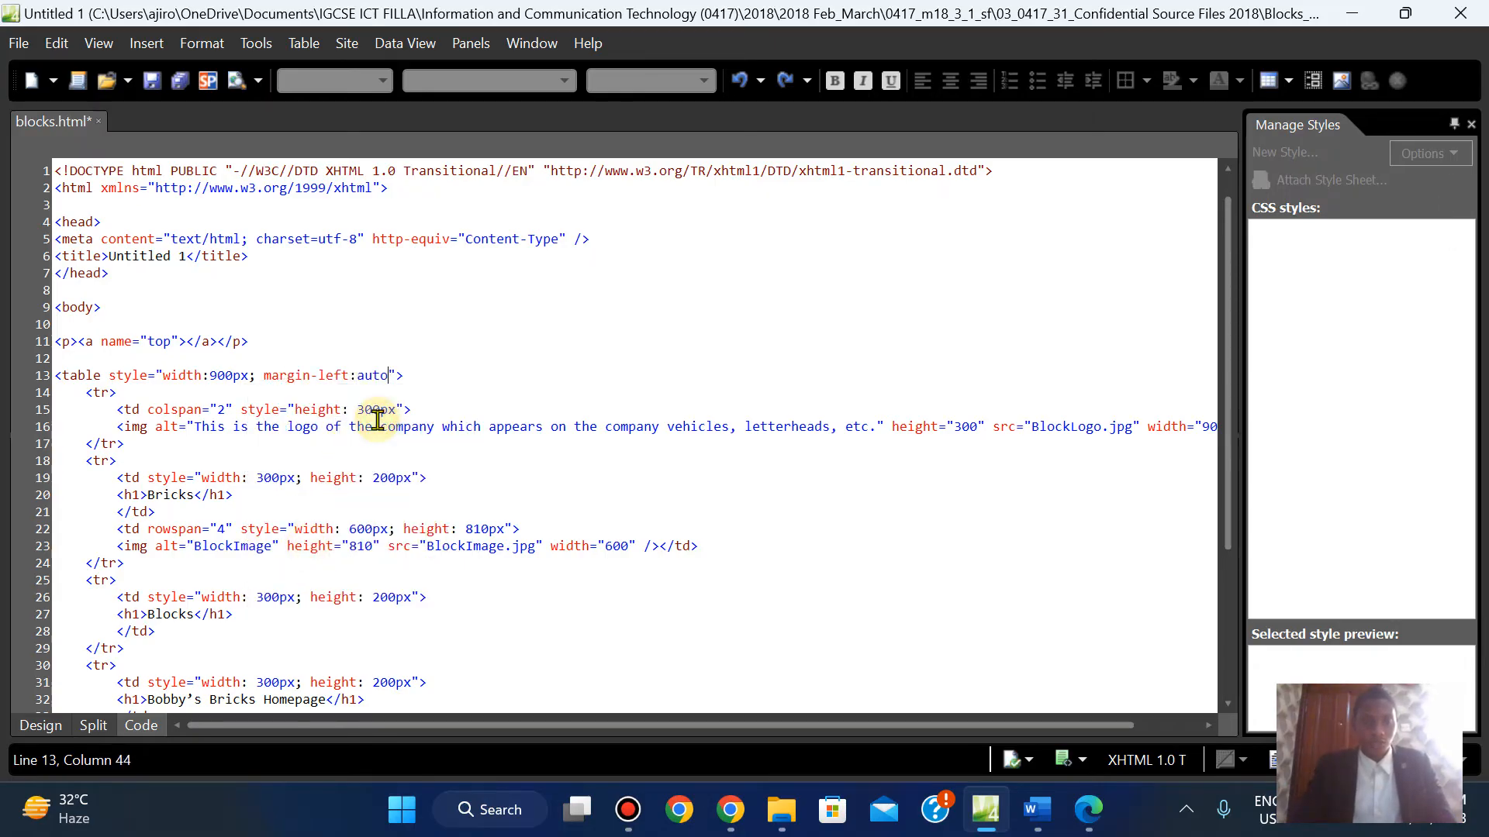
{"action": "type", "text": "; "}
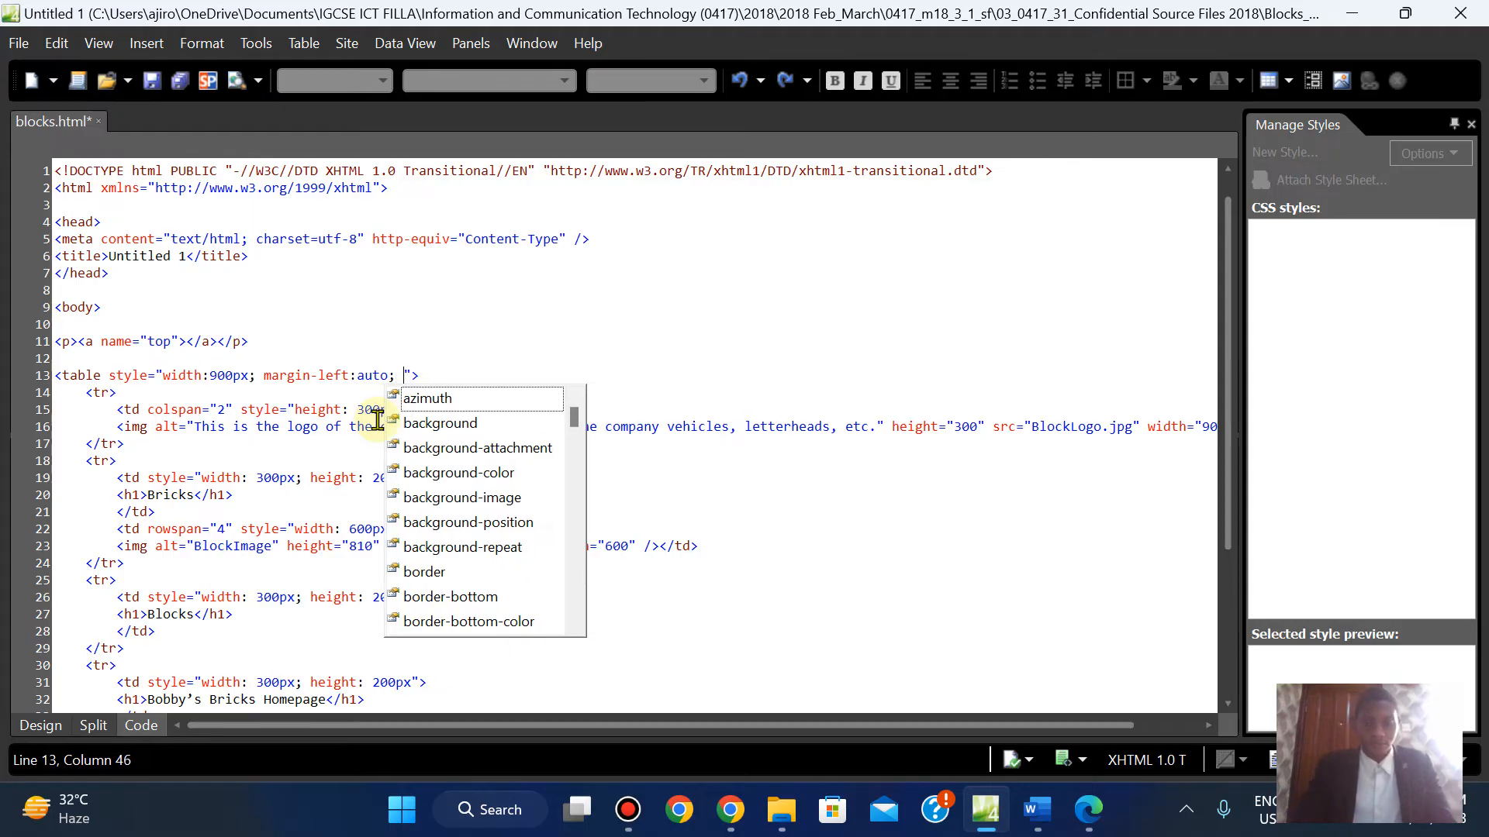
{"action": "type", "text": "mar"}
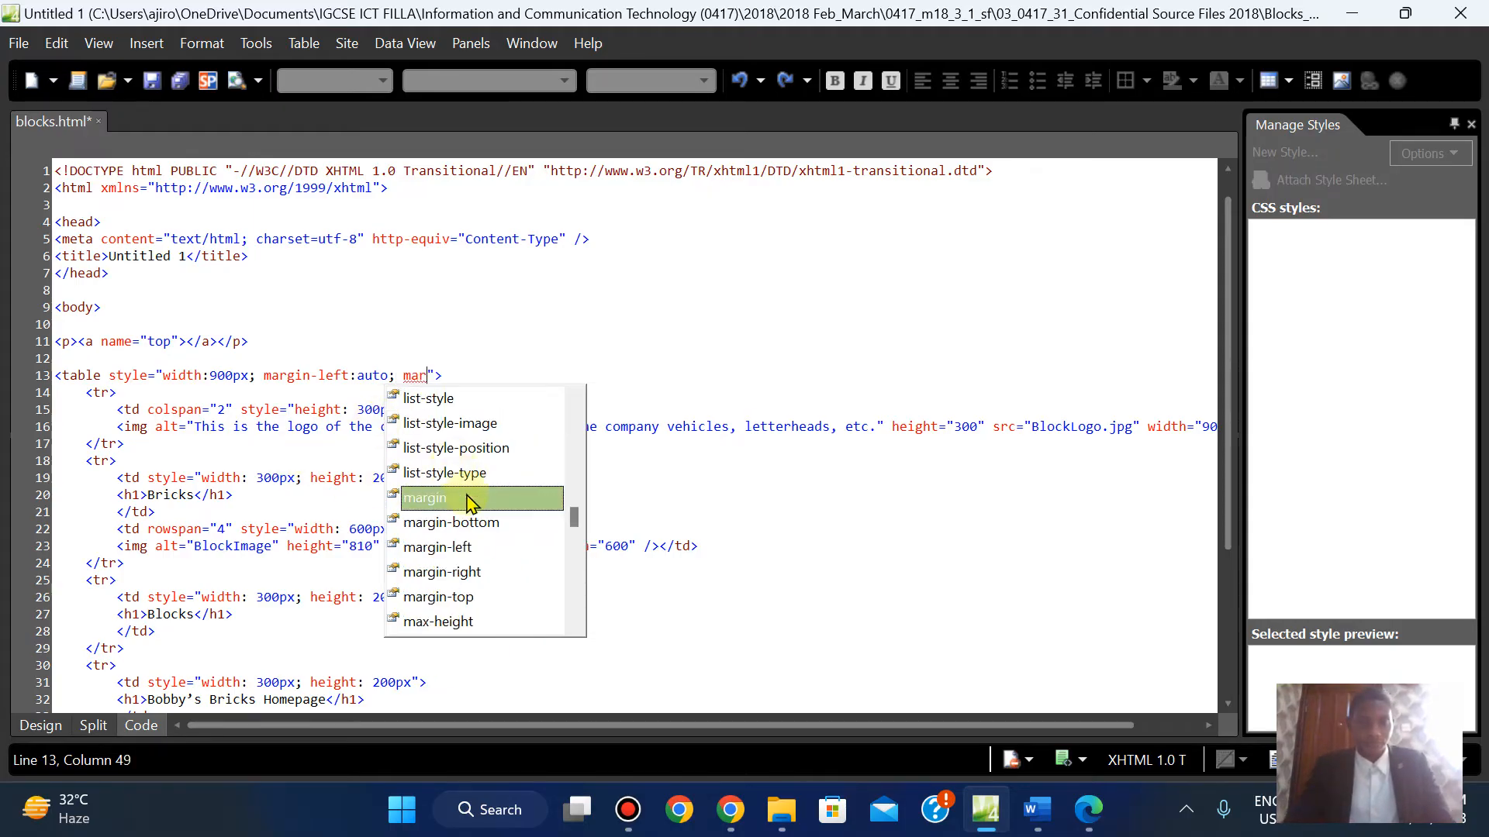
{"action": "double_click", "coordinate": [469, 575]}
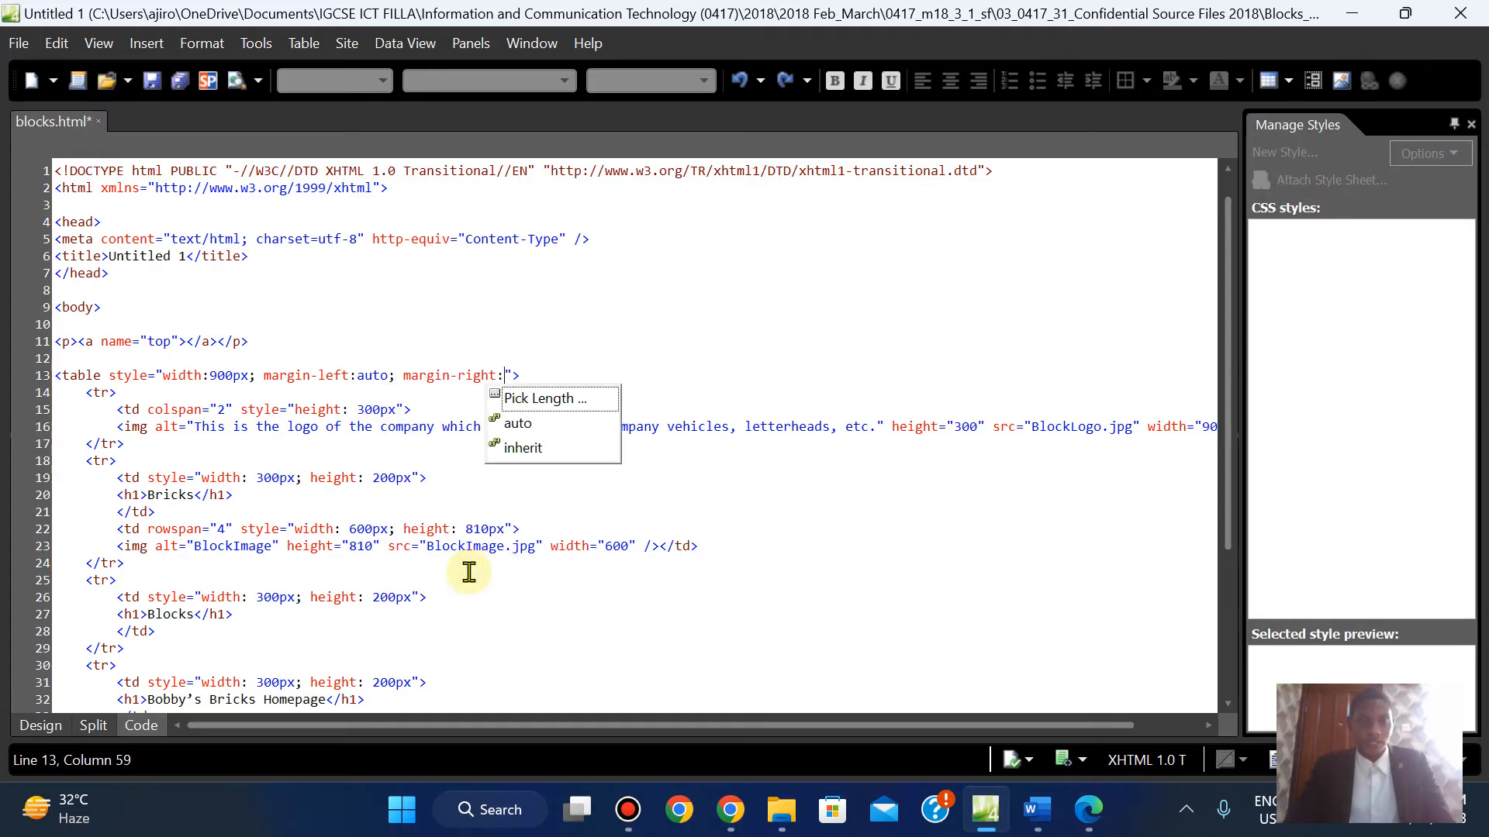
{"action": "double_click", "coordinate": [528, 425]}
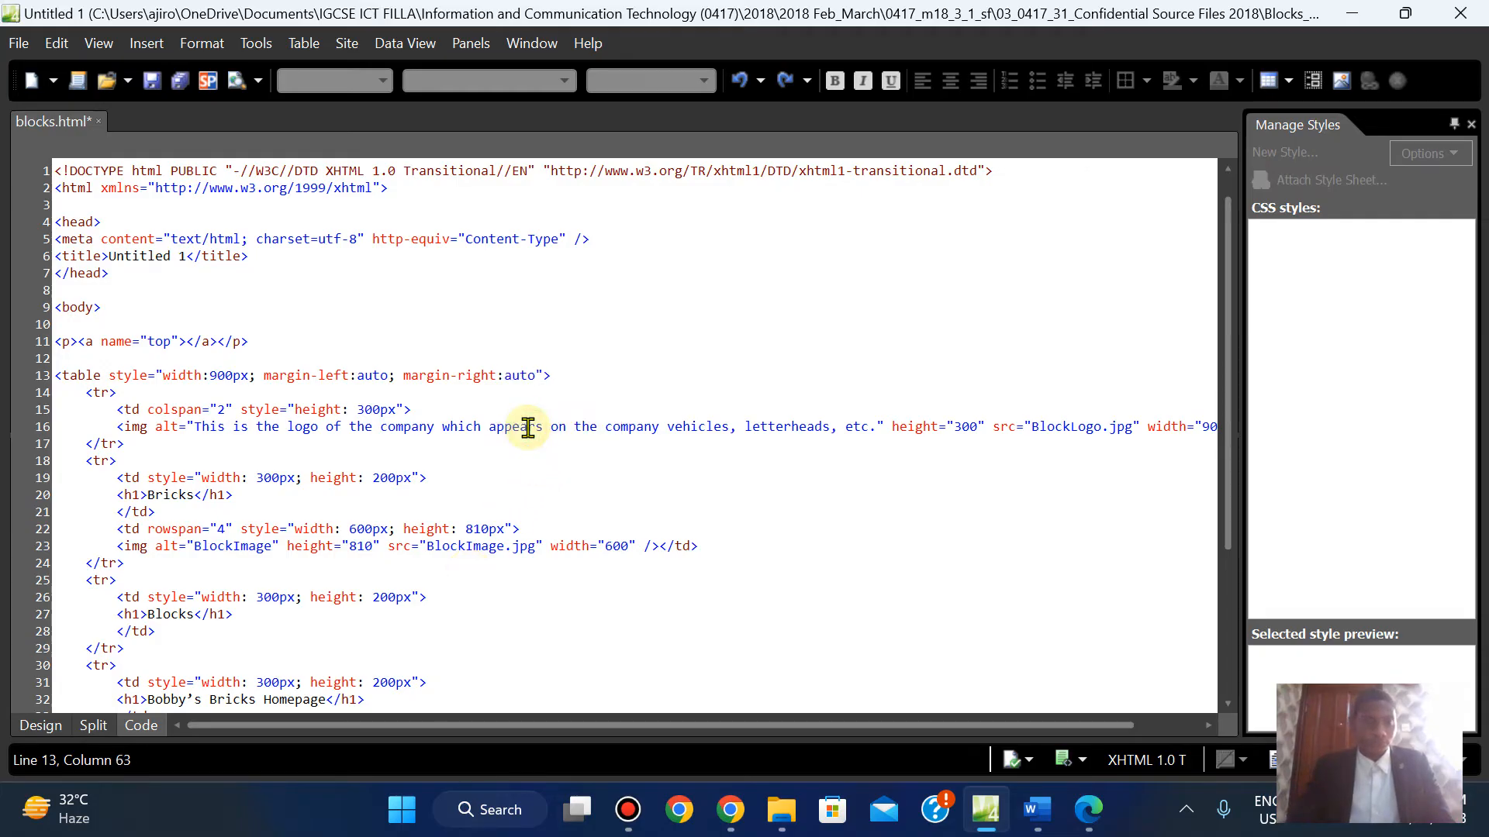
{"action": "type", "text": ";"}
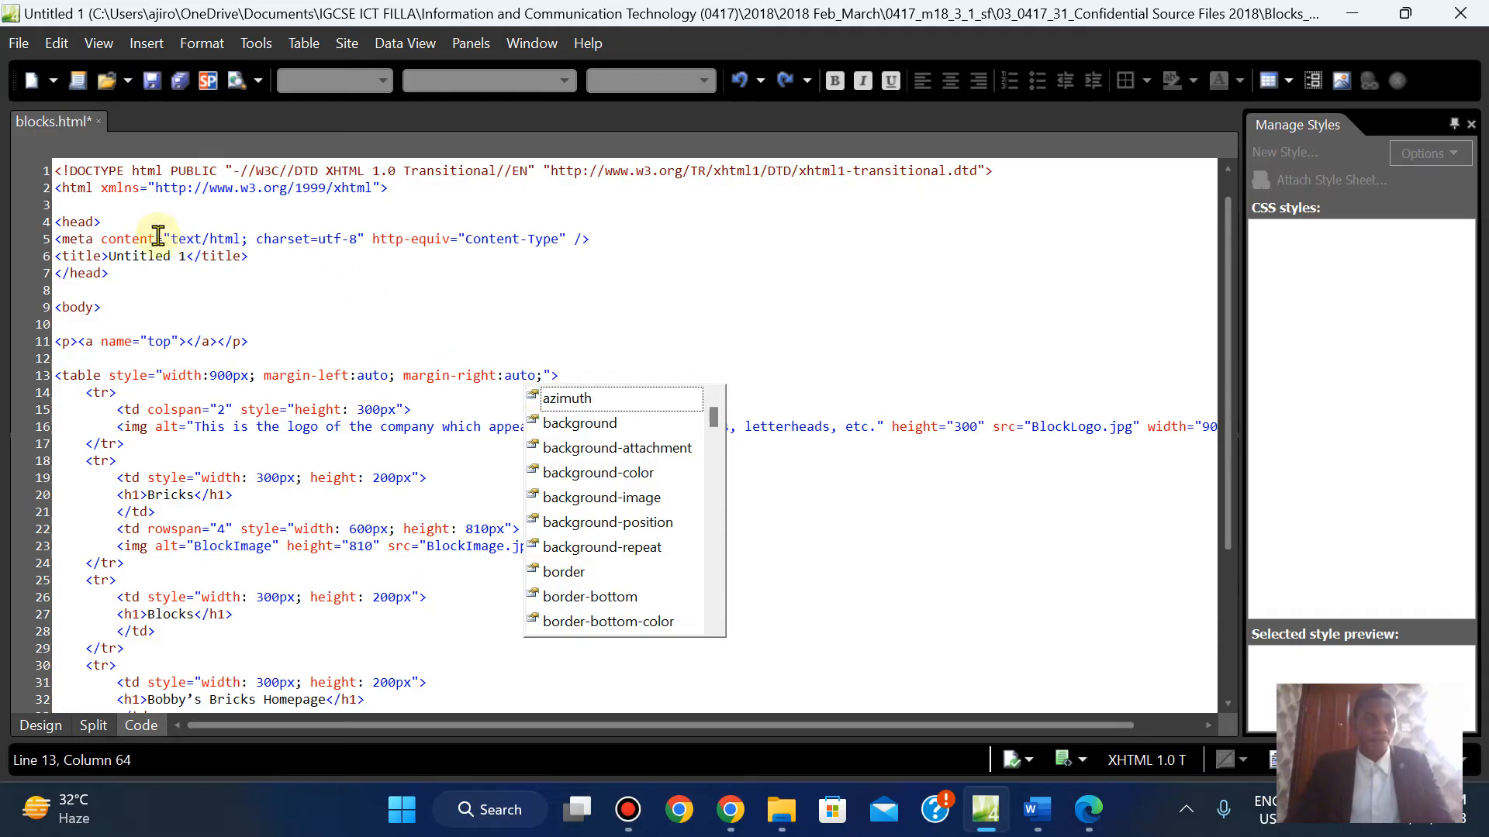
{"action": "left_click", "coordinate": [39, 725]}
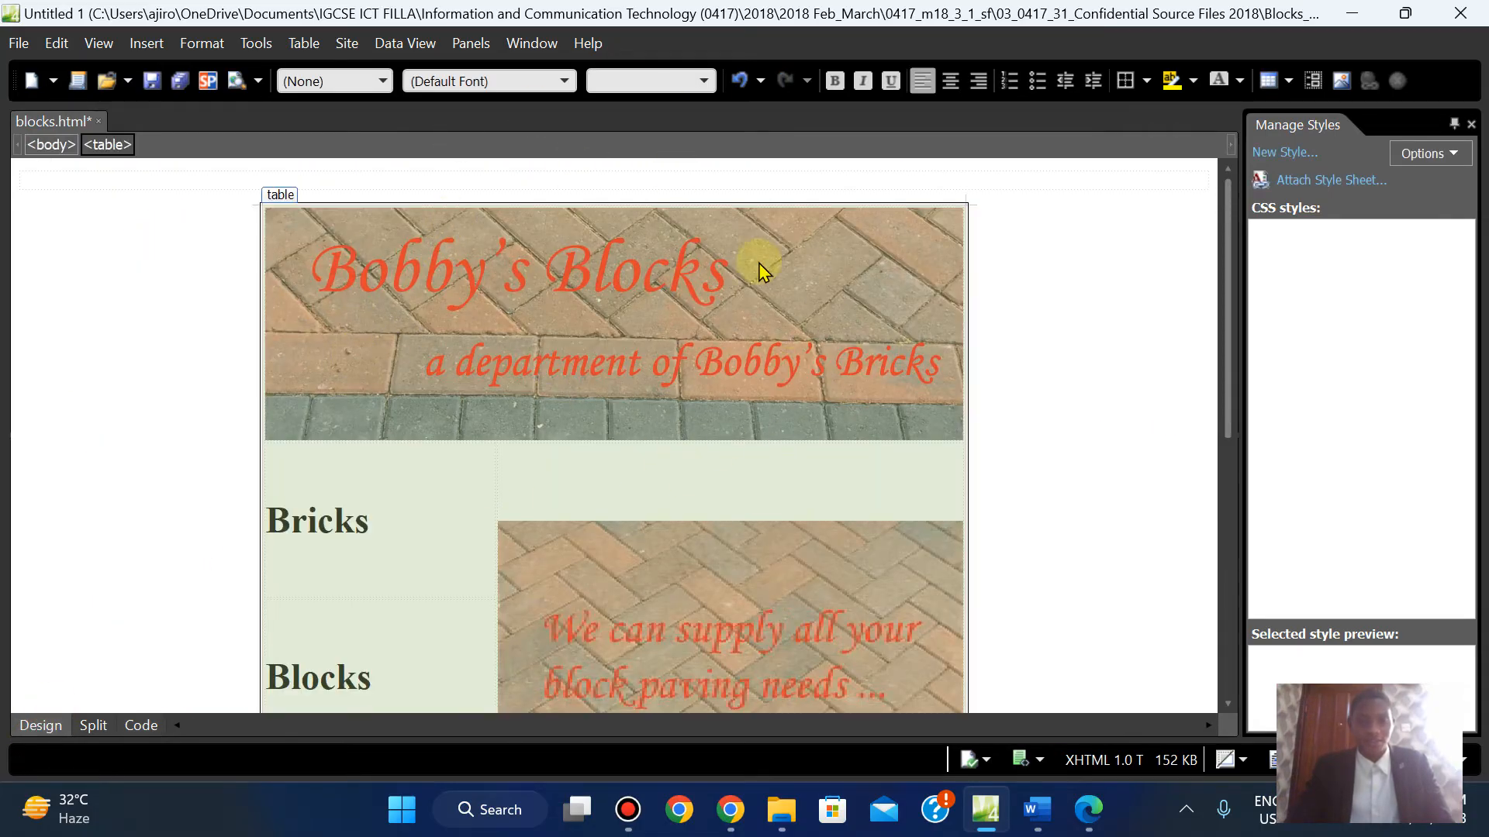
{"action": "scroll", "coordinate": [1016, 485], "scroll_direction": "down", "scroll_amount": 5}
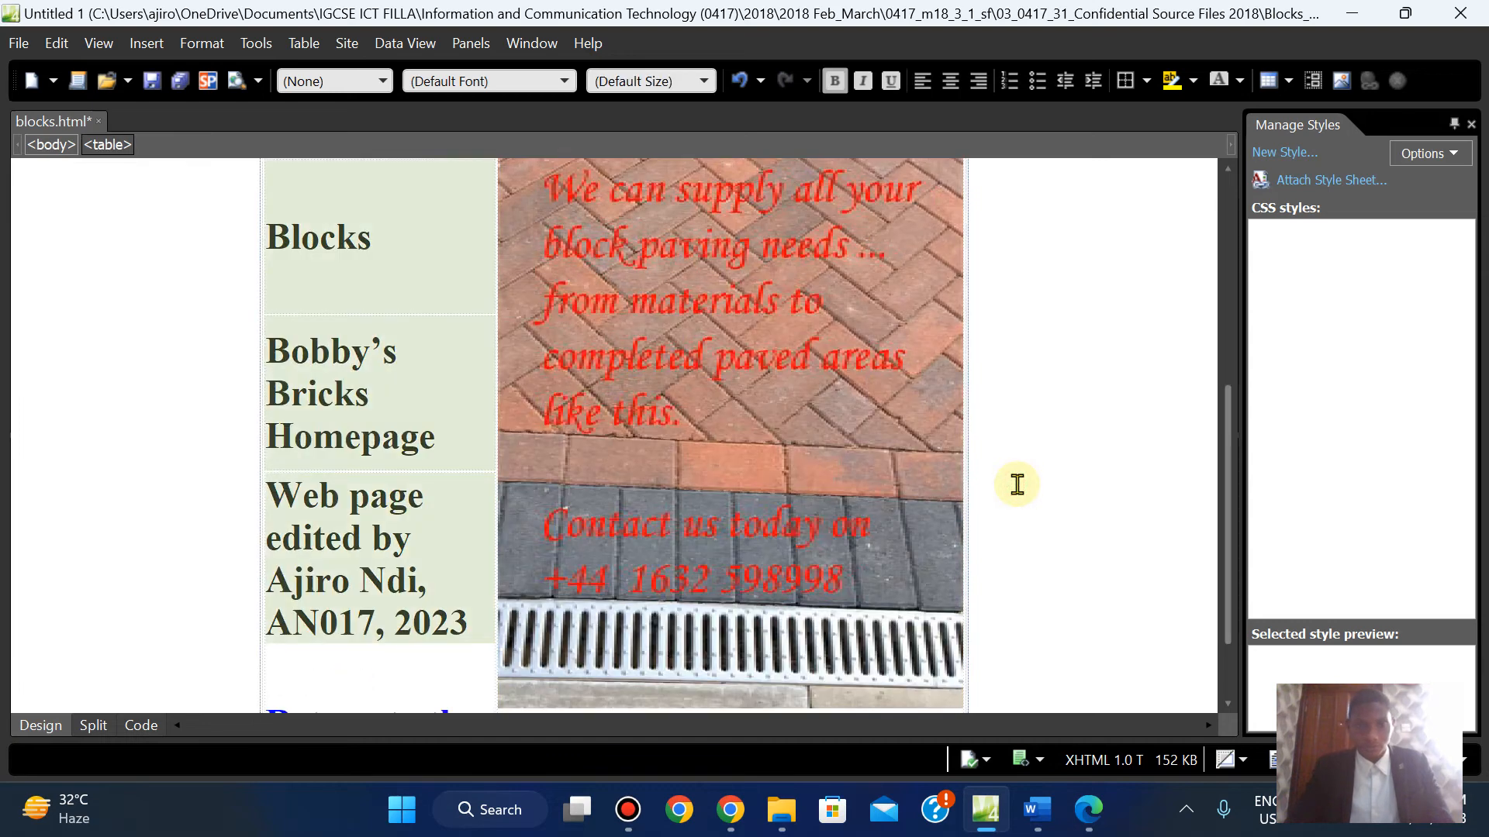
{"action": "left_click", "coordinate": [1033, 537]}
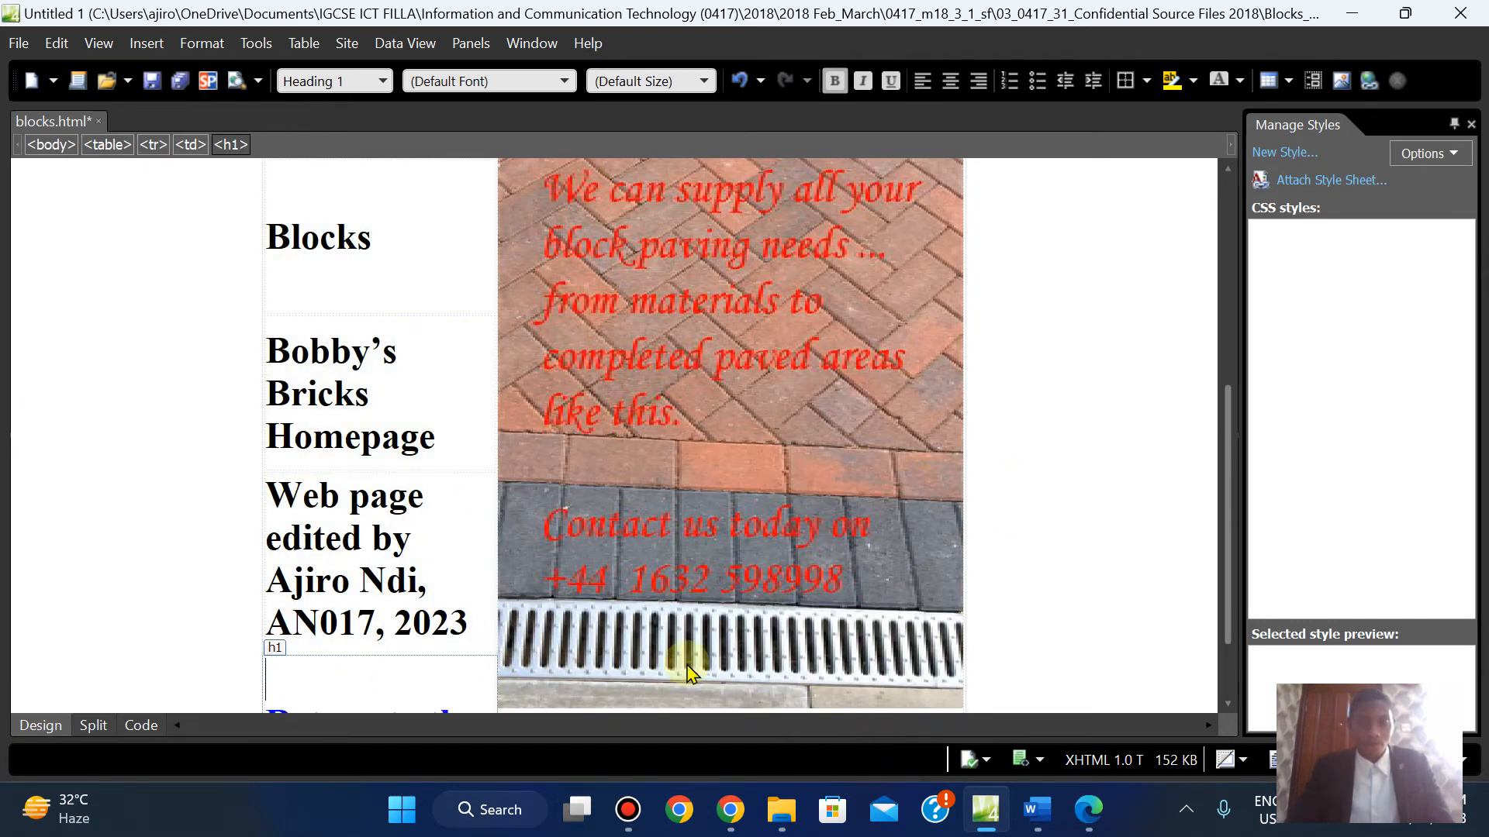
{"action": "left_click", "coordinate": [1088, 810]}
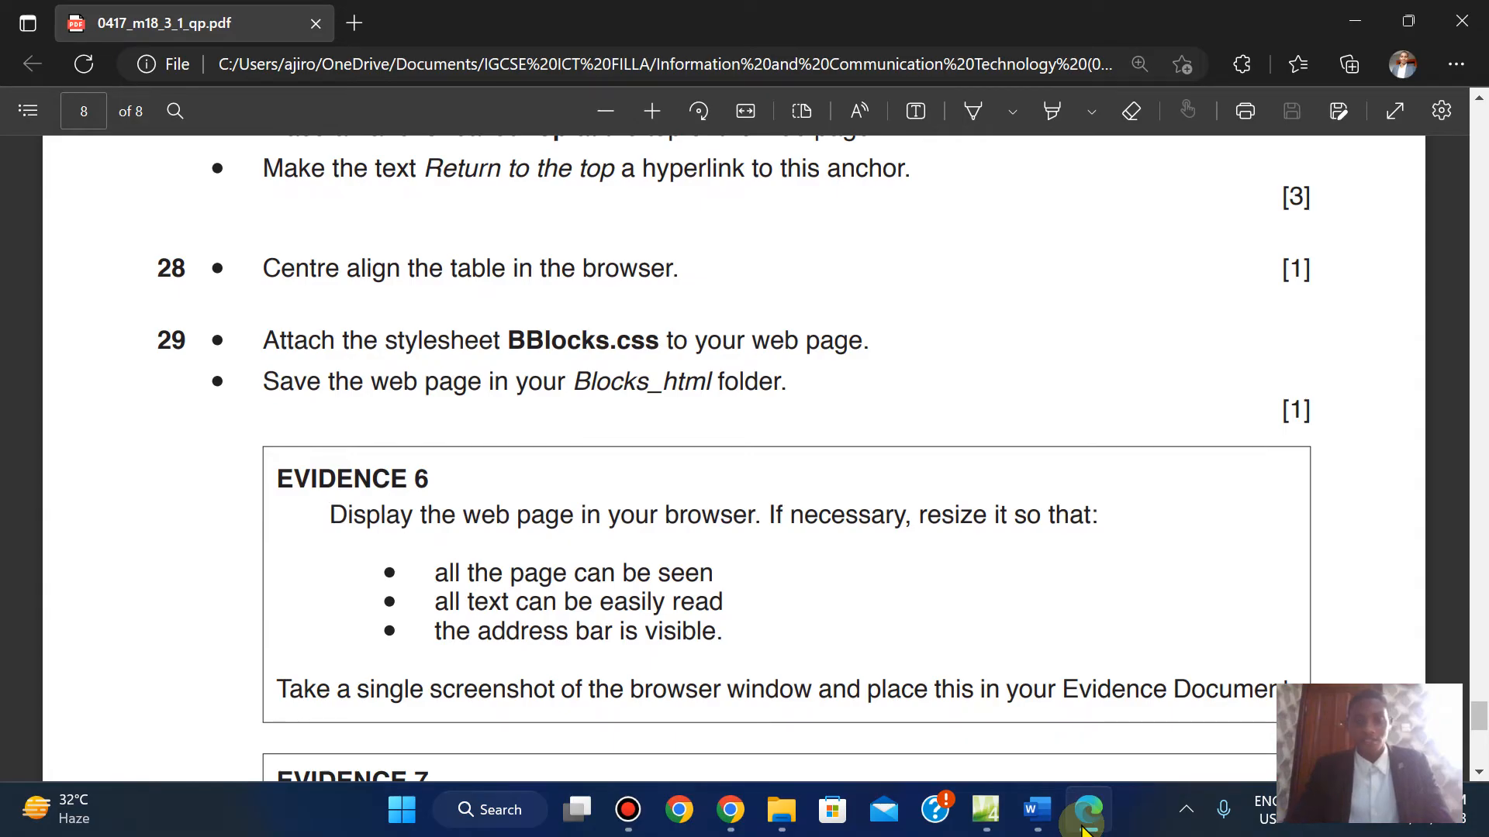
{"action": "left_click", "coordinate": [986, 811]}
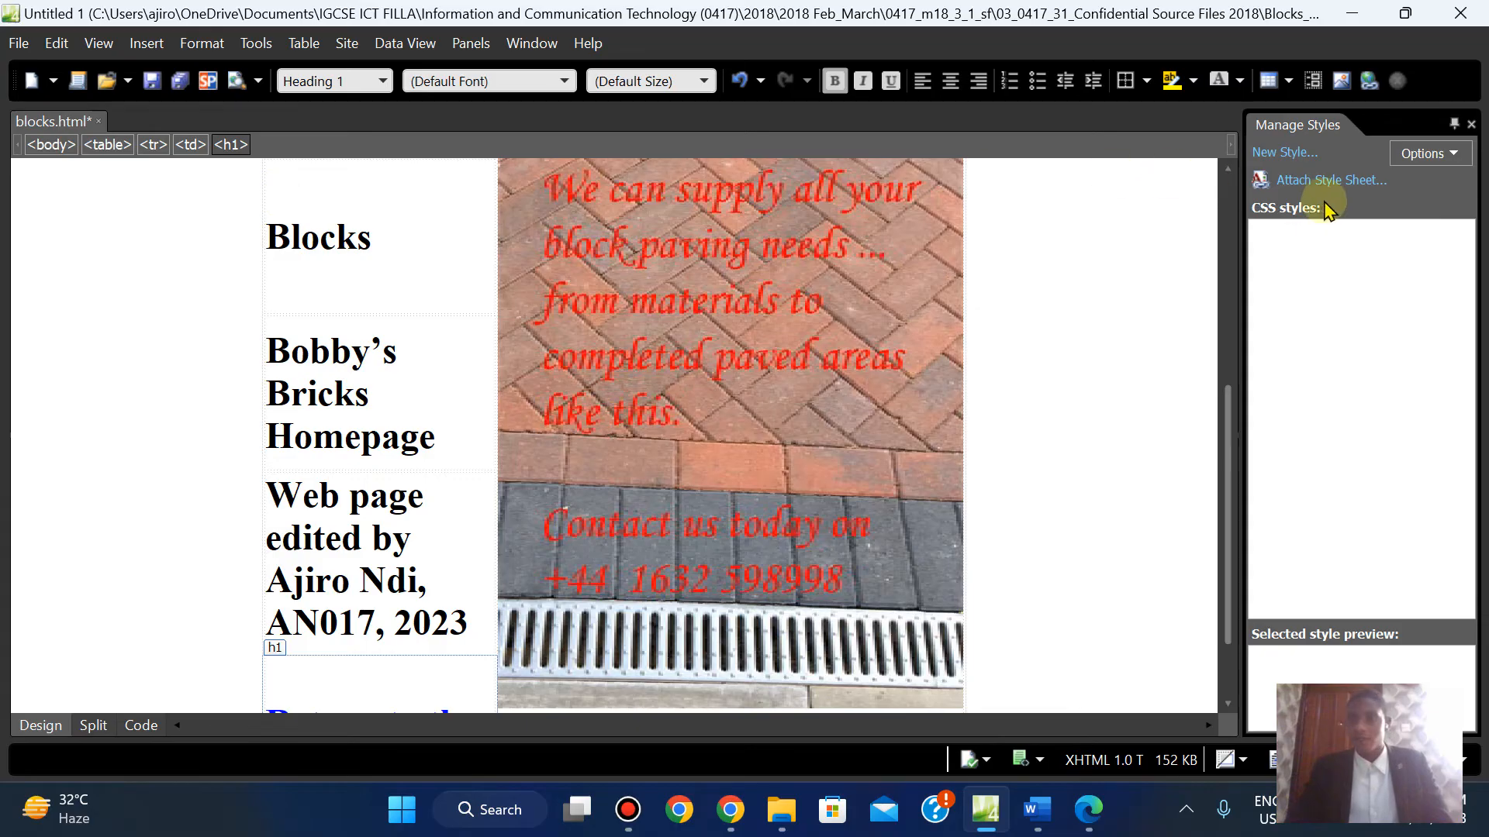
Save blocks.html and attach the BBlocks.css style sheet to it
{"action": "left_click", "coordinate": [19, 43]}
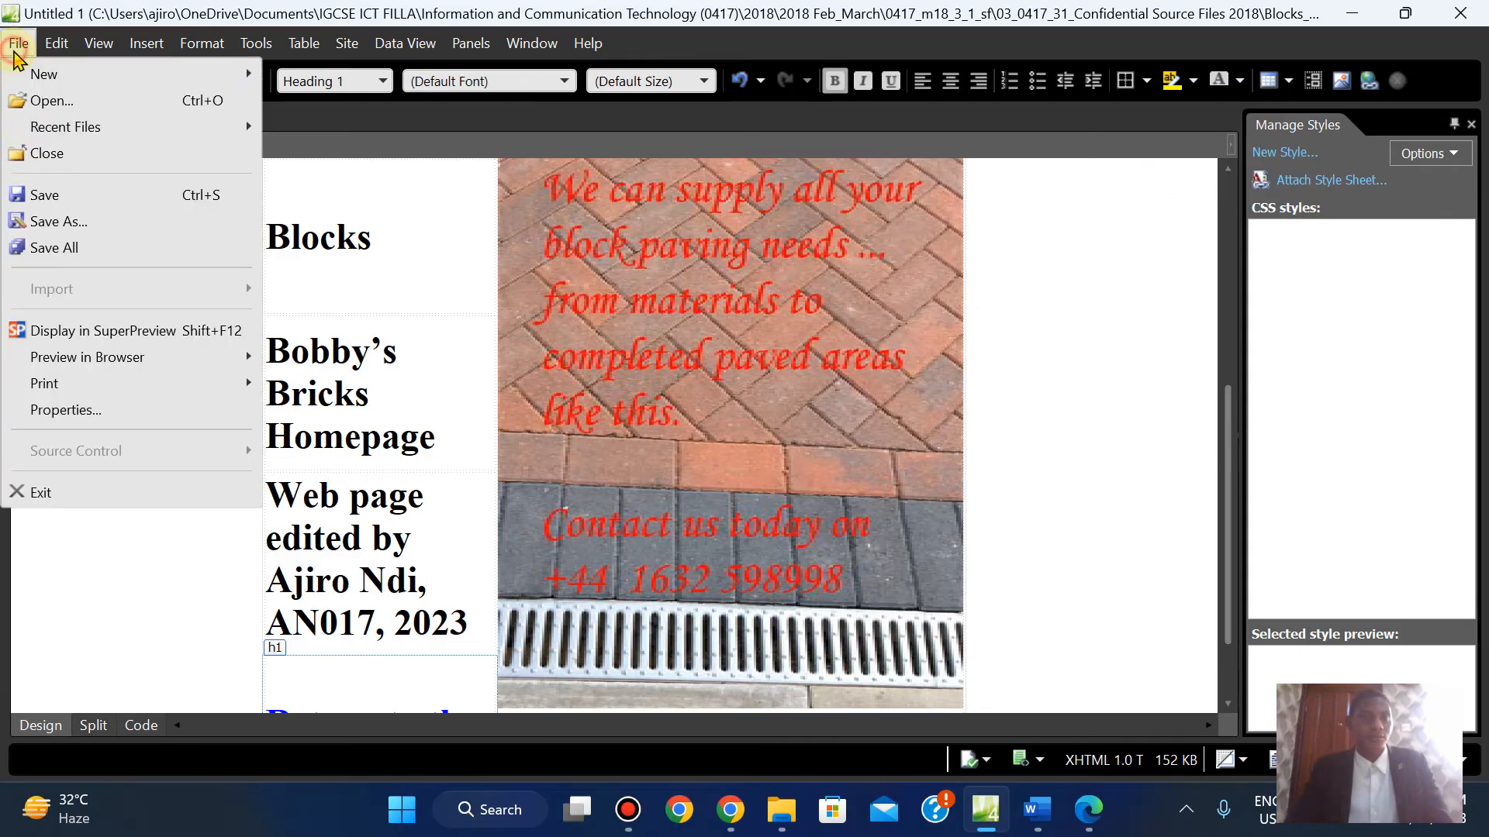
{"action": "left_click", "coordinate": [23, 197]}
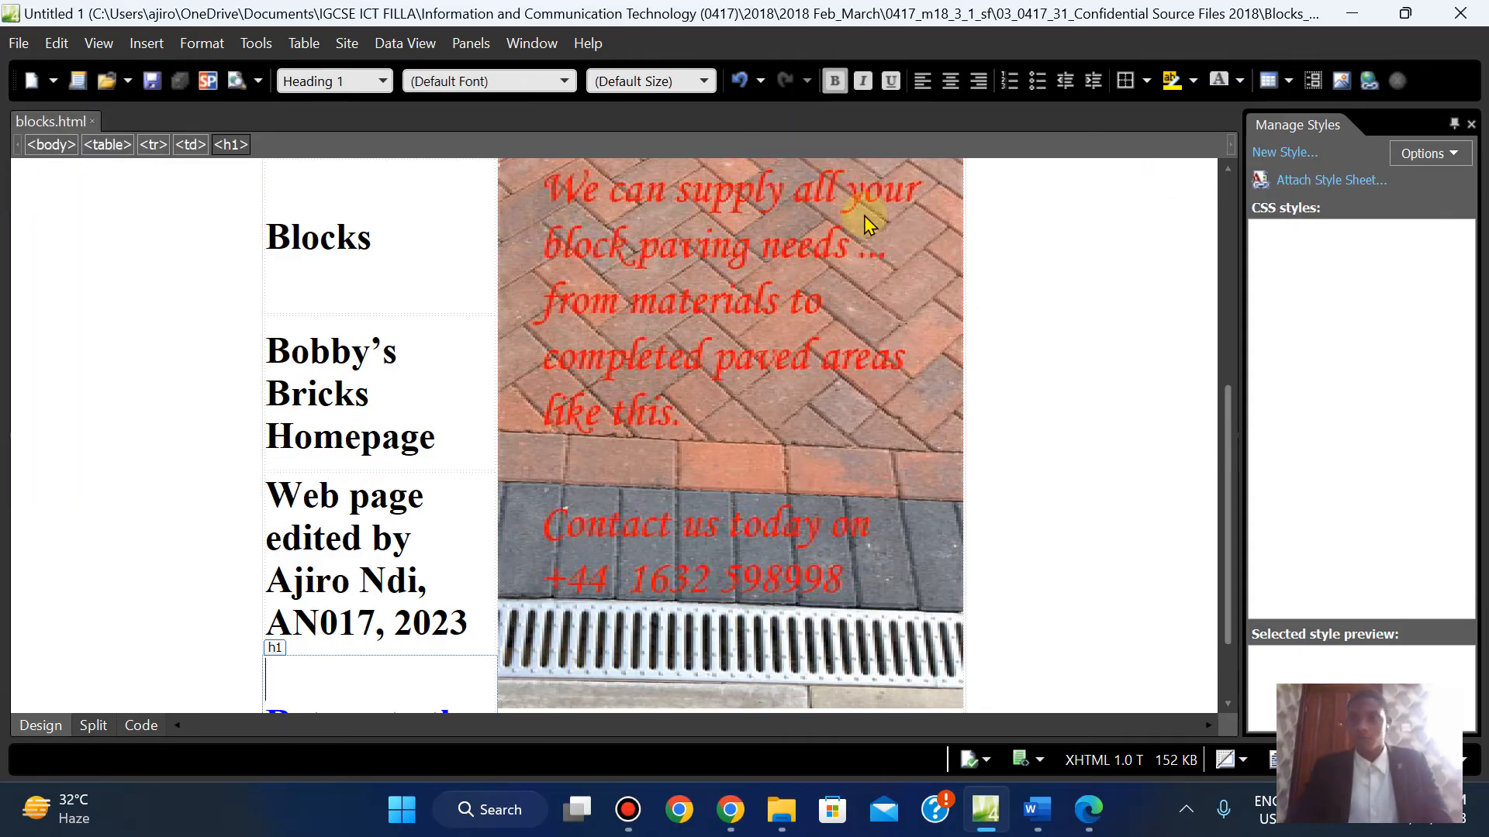
{"action": "left_click", "coordinate": [1304, 183]}
{"action": "left_click", "coordinate": [900, 350]}
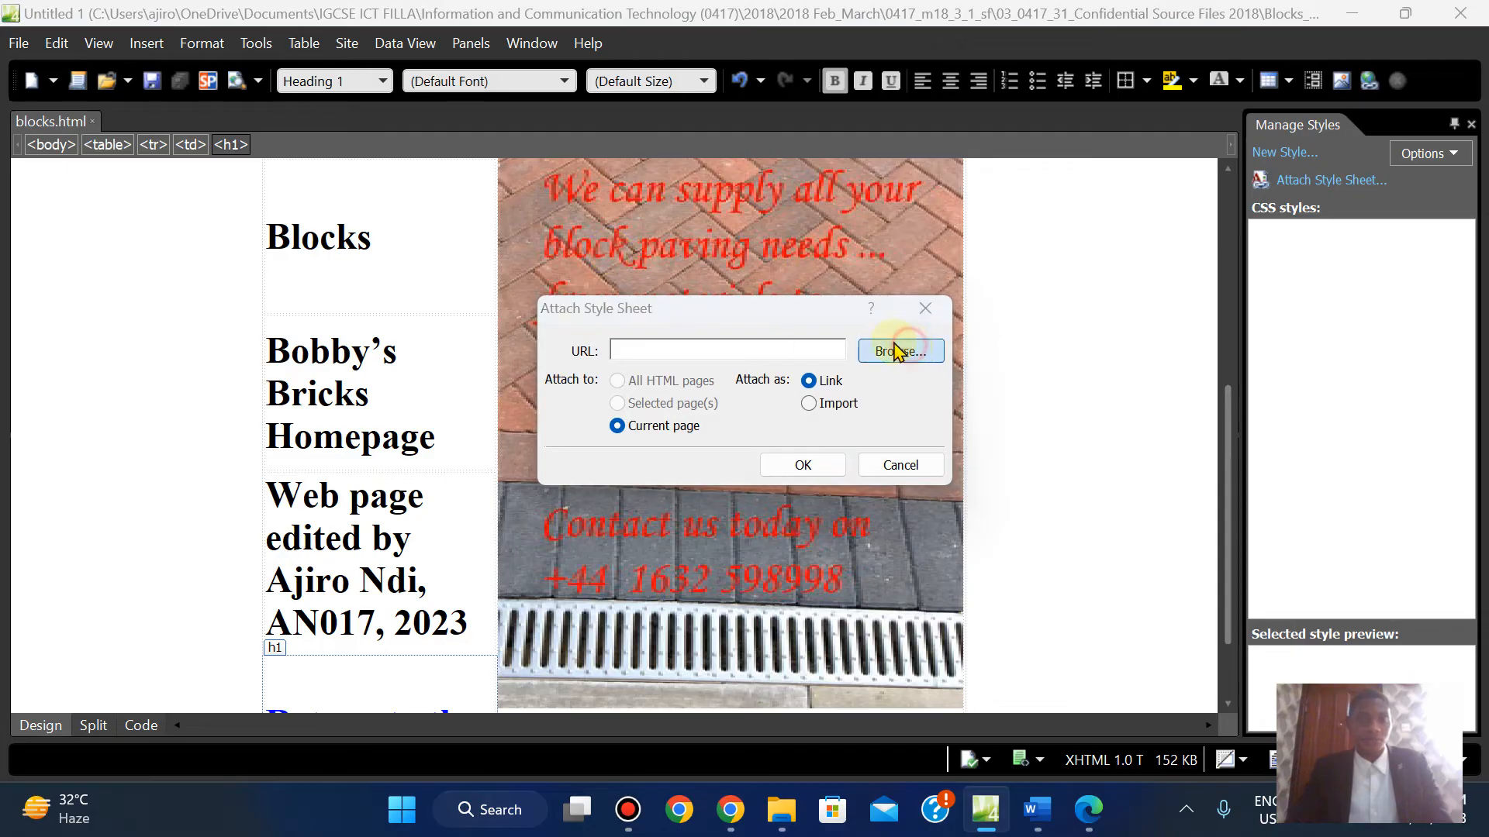
{"action": "left_click", "coordinate": [809, 330]}
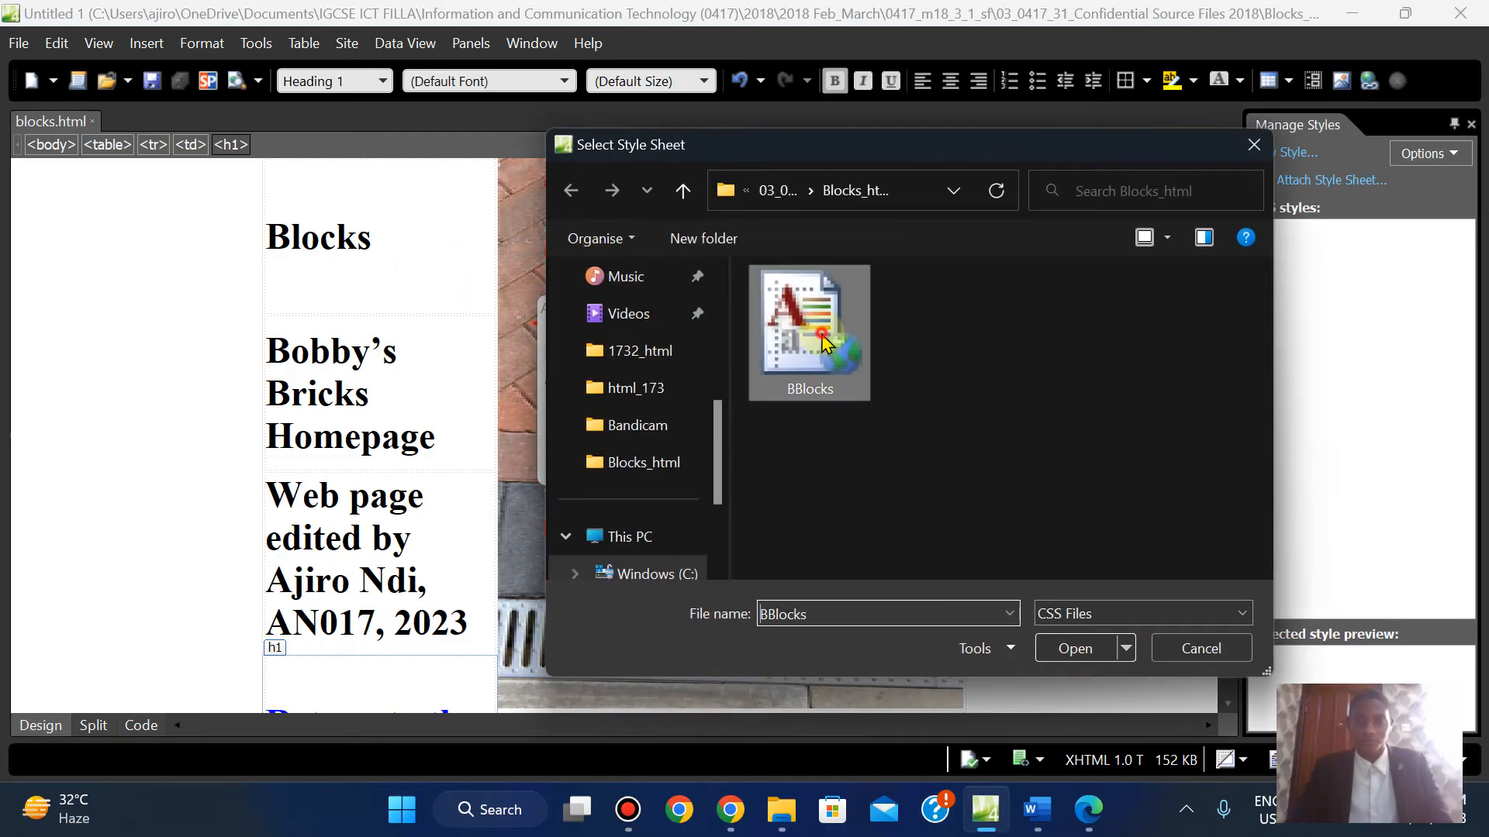
{"action": "left_click", "coordinate": [1057, 650]}
{"action": "left_click", "coordinate": [806, 469]}
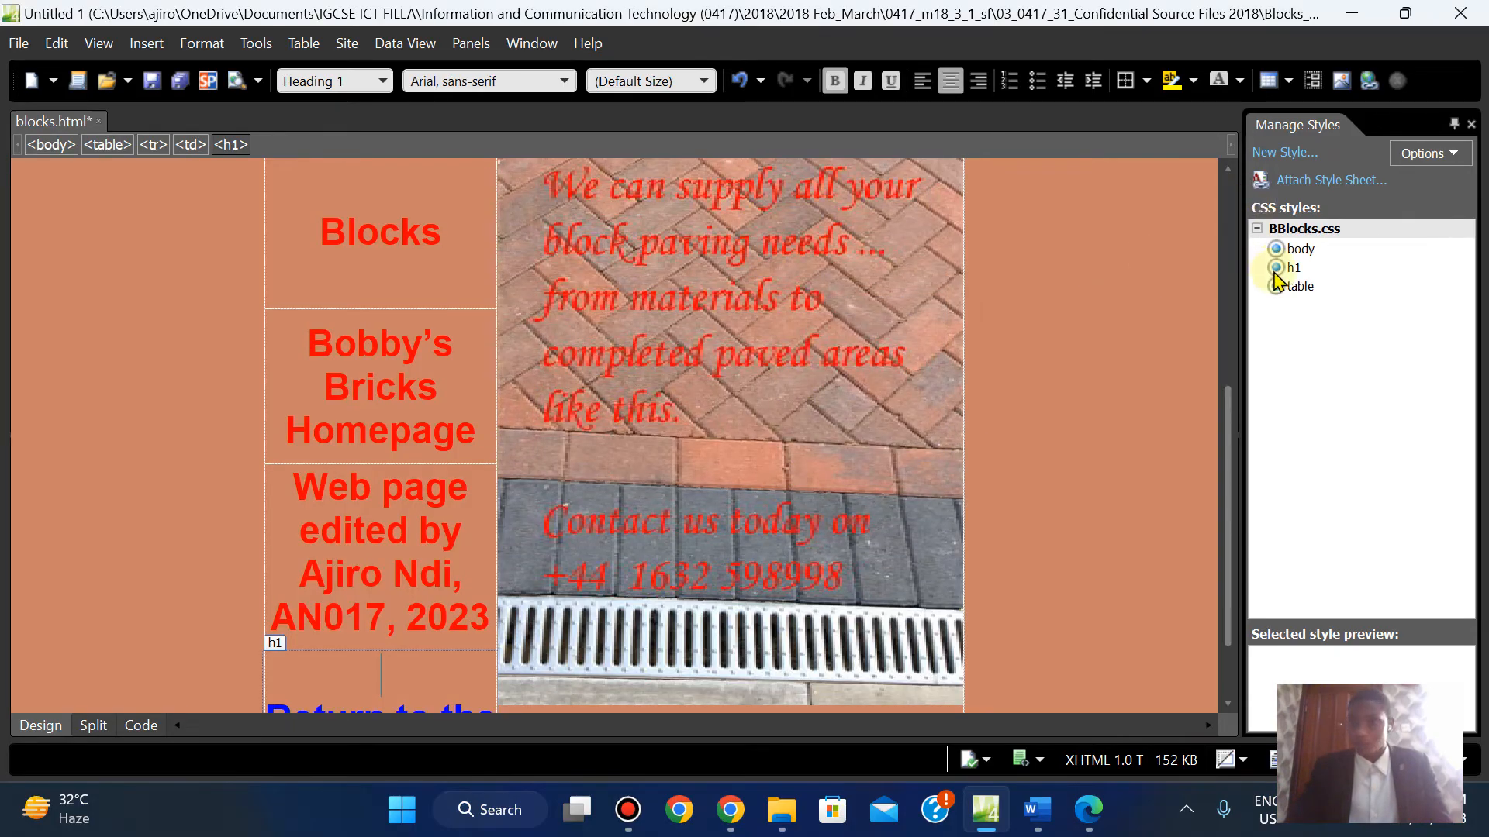
{"action": "left_click_drag", "start_coordinate": [1227, 439], "coordinate": [1223, 512]}
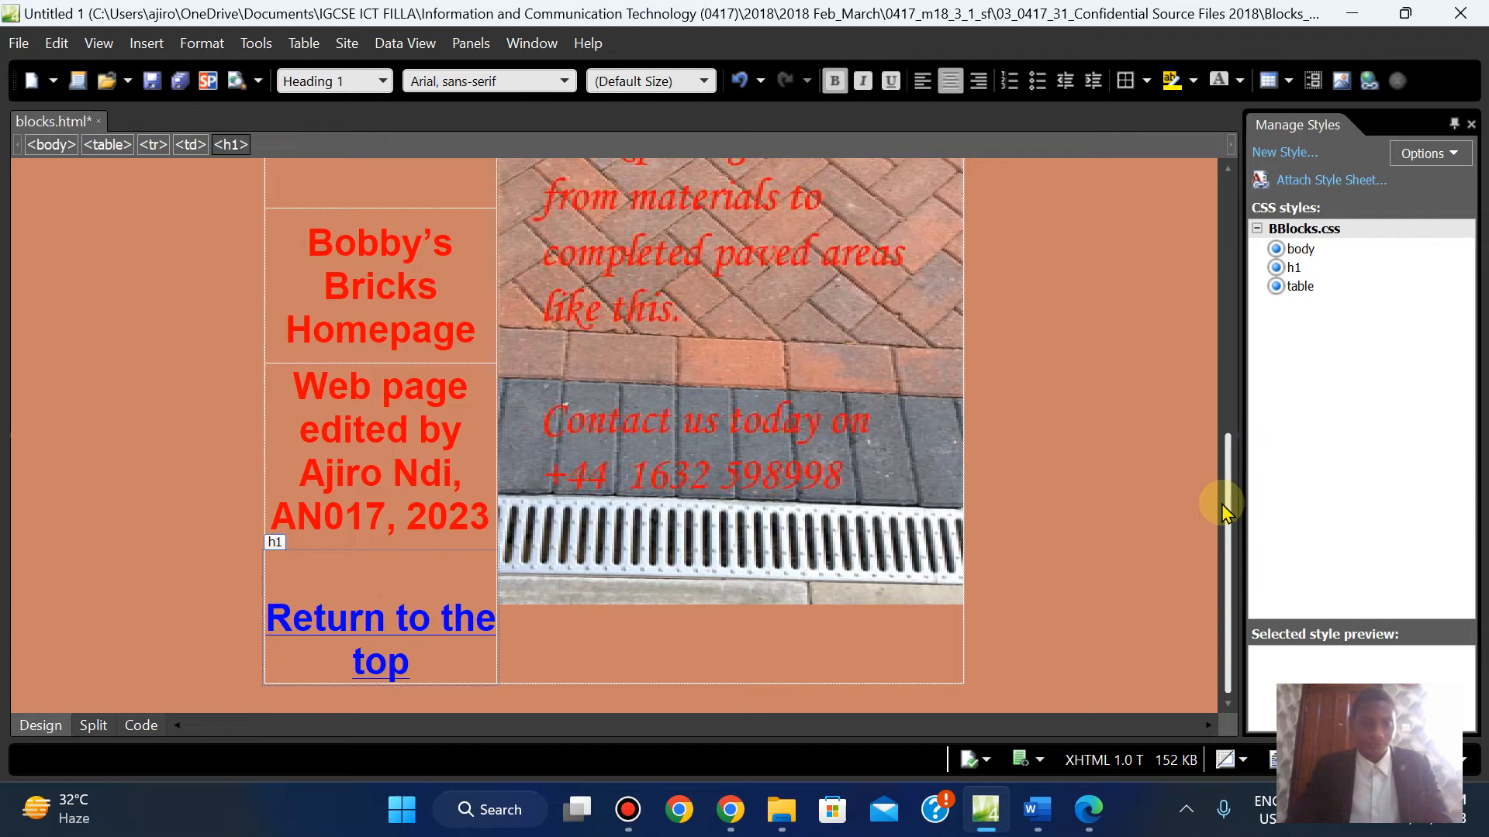
Delete the blank line above 'Return to the top' and recheck the question paper
{"action": "key", "text": "Delete"}
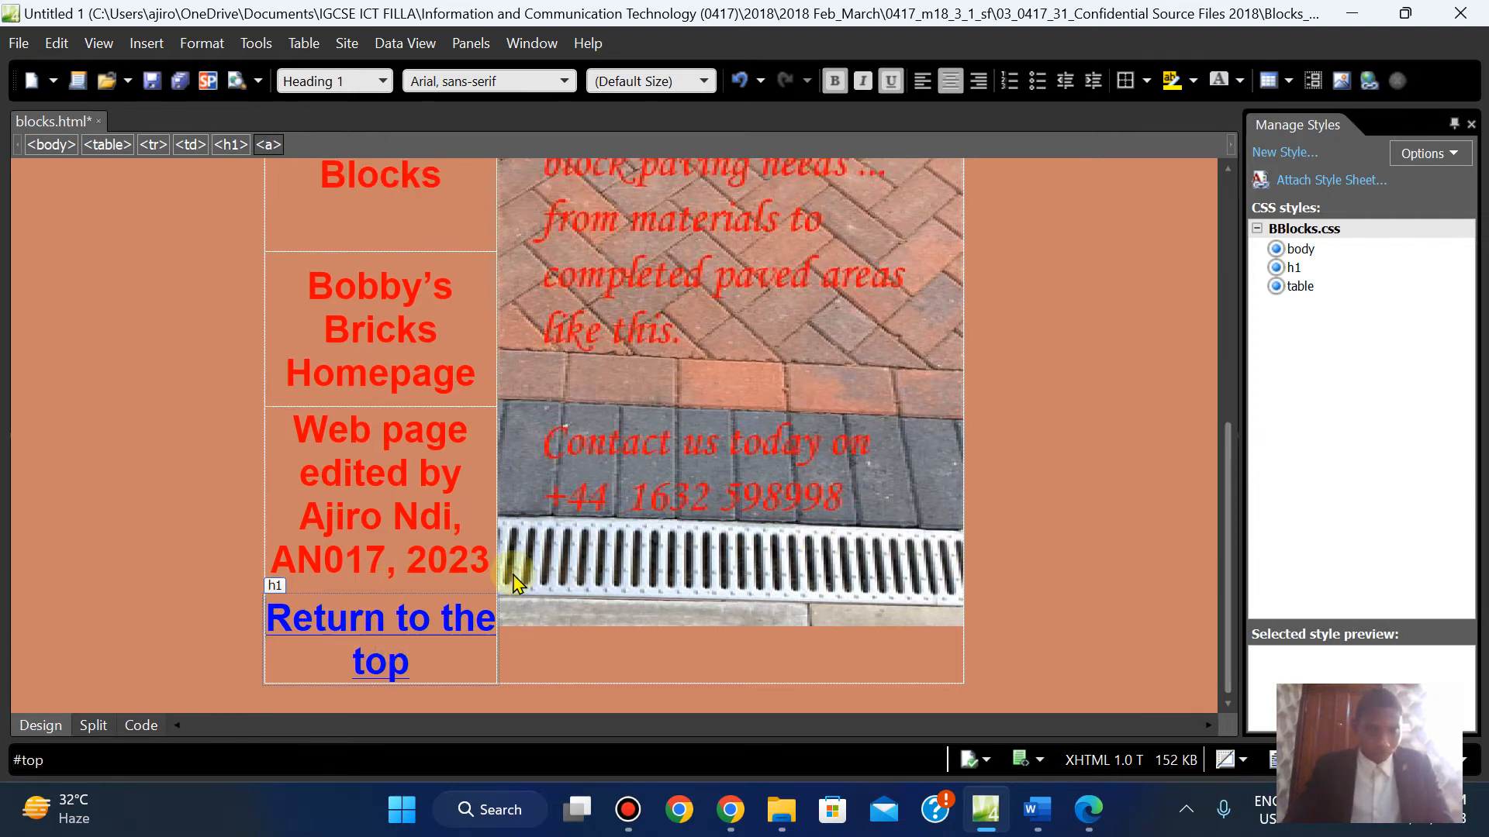
{"action": "left_click_drag", "start_coordinate": [1233, 463], "coordinate": [1210, 230]}
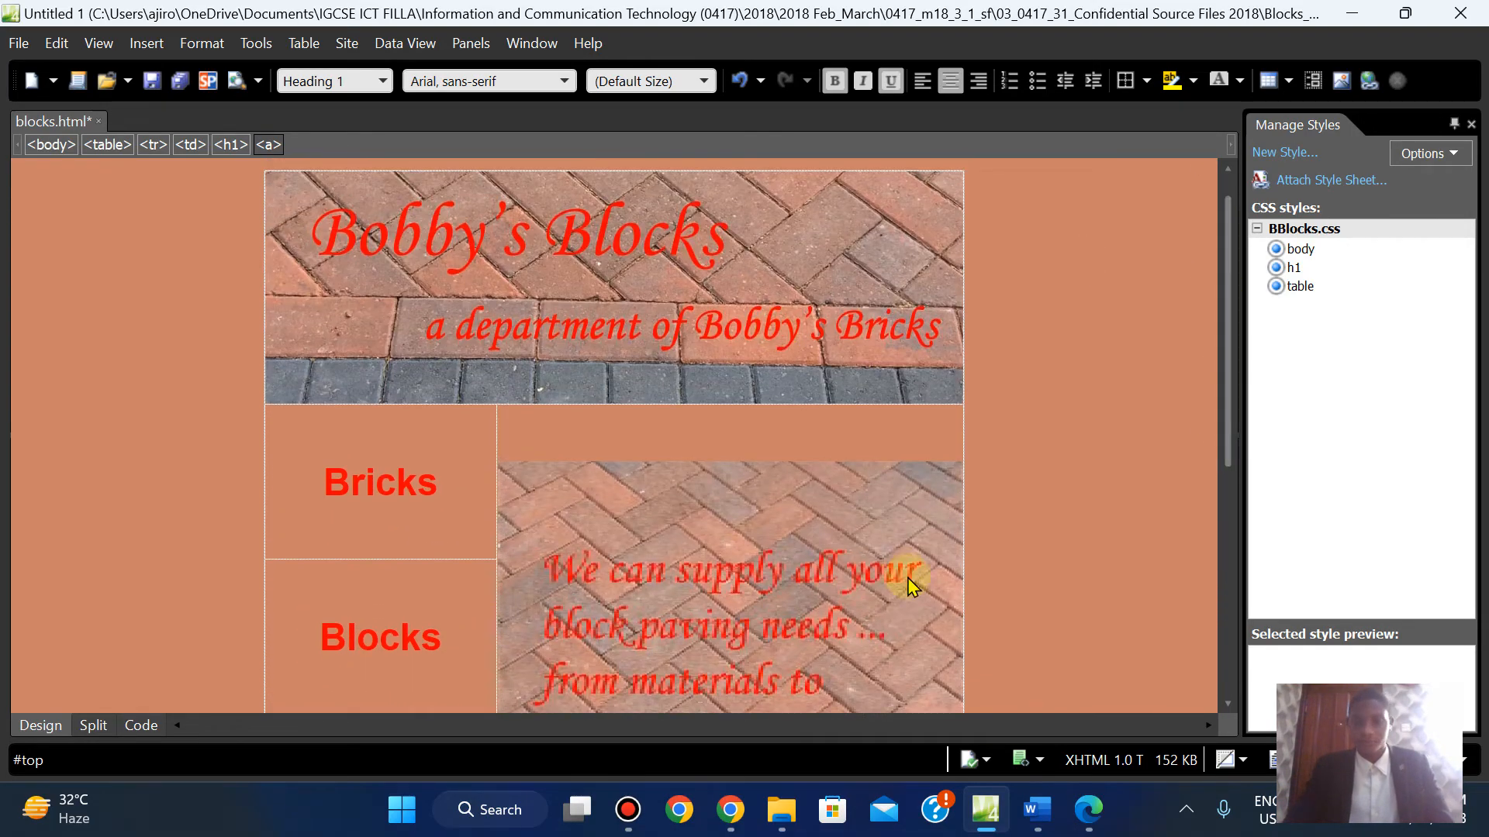
{"action": "left_click", "coordinate": [1089, 811]}
{"action": "left_click", "coordinate": [1088, 810]}
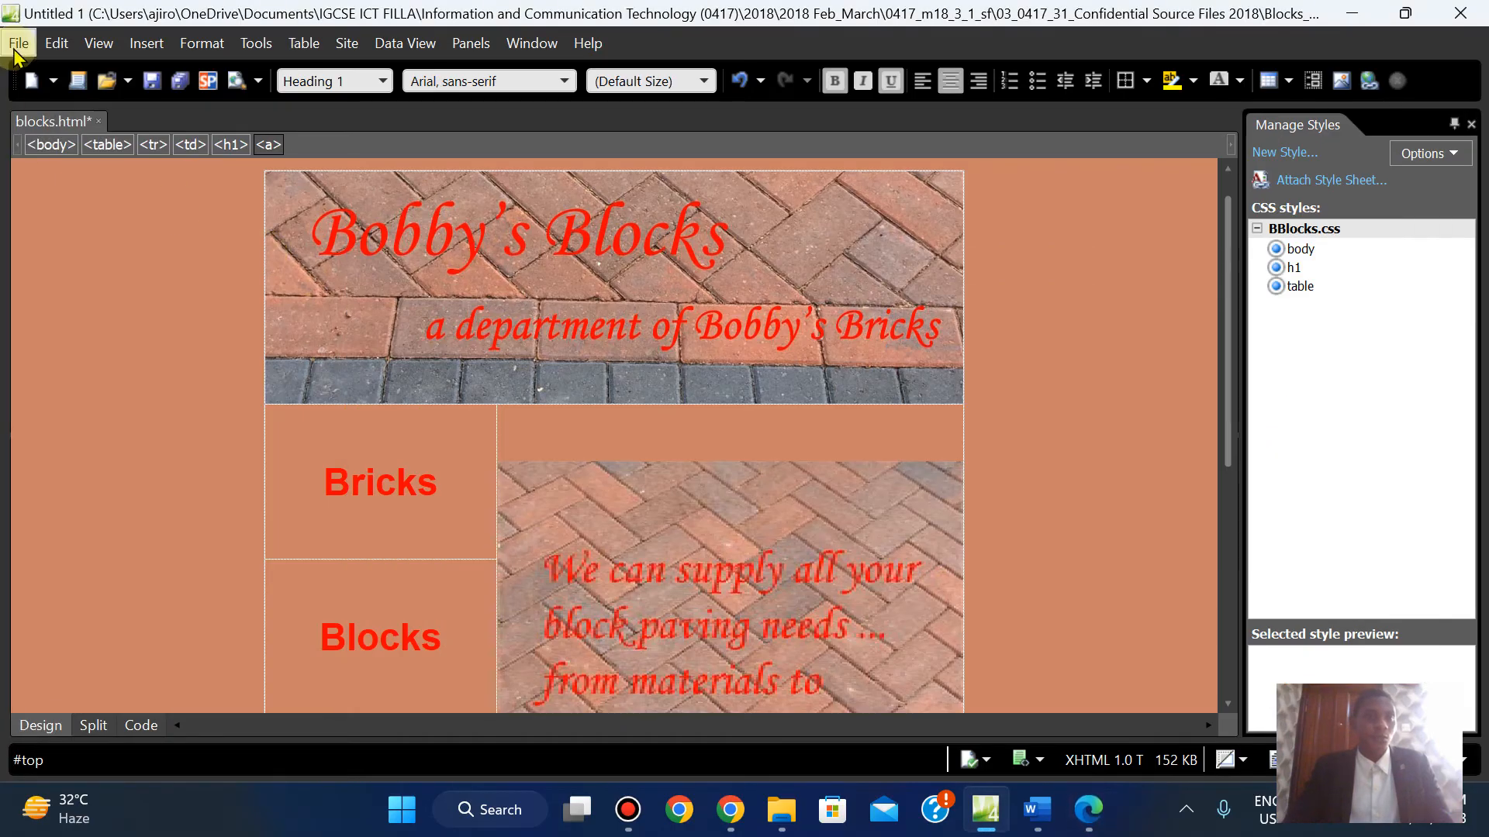
Save blocks.html and view the updated page in Chrome
{"action": "left_click", "coordinate": [15, 42]}
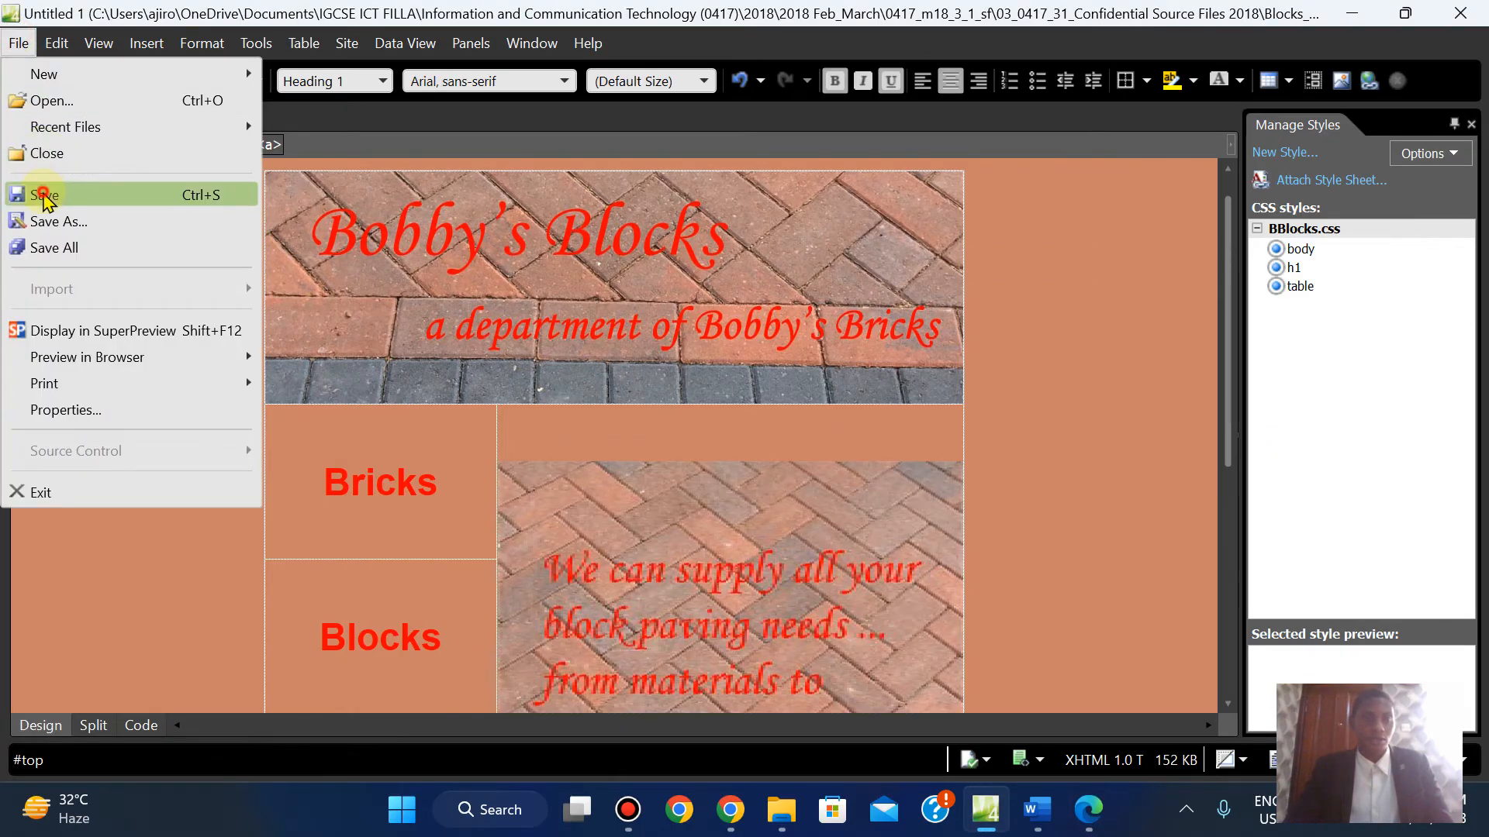
{"action": "left_click", "coordinate": [42, 195]}
{"action": "scroll", "coordinate": [603, 361], "scroll_direction": "down", "scroll_amount": 5}
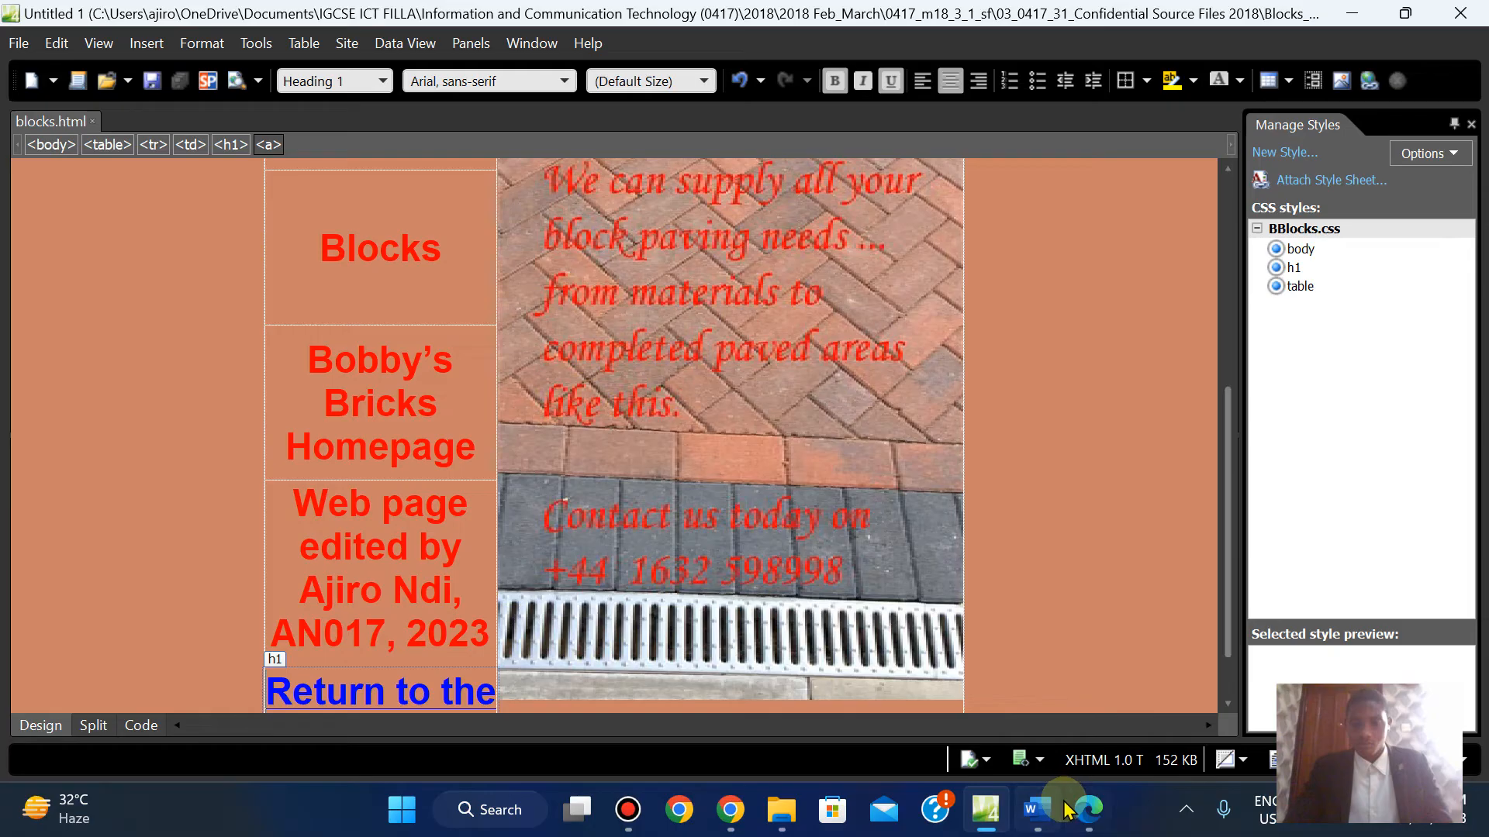
{"action": "left_click", "coordinate": [730, 811]}
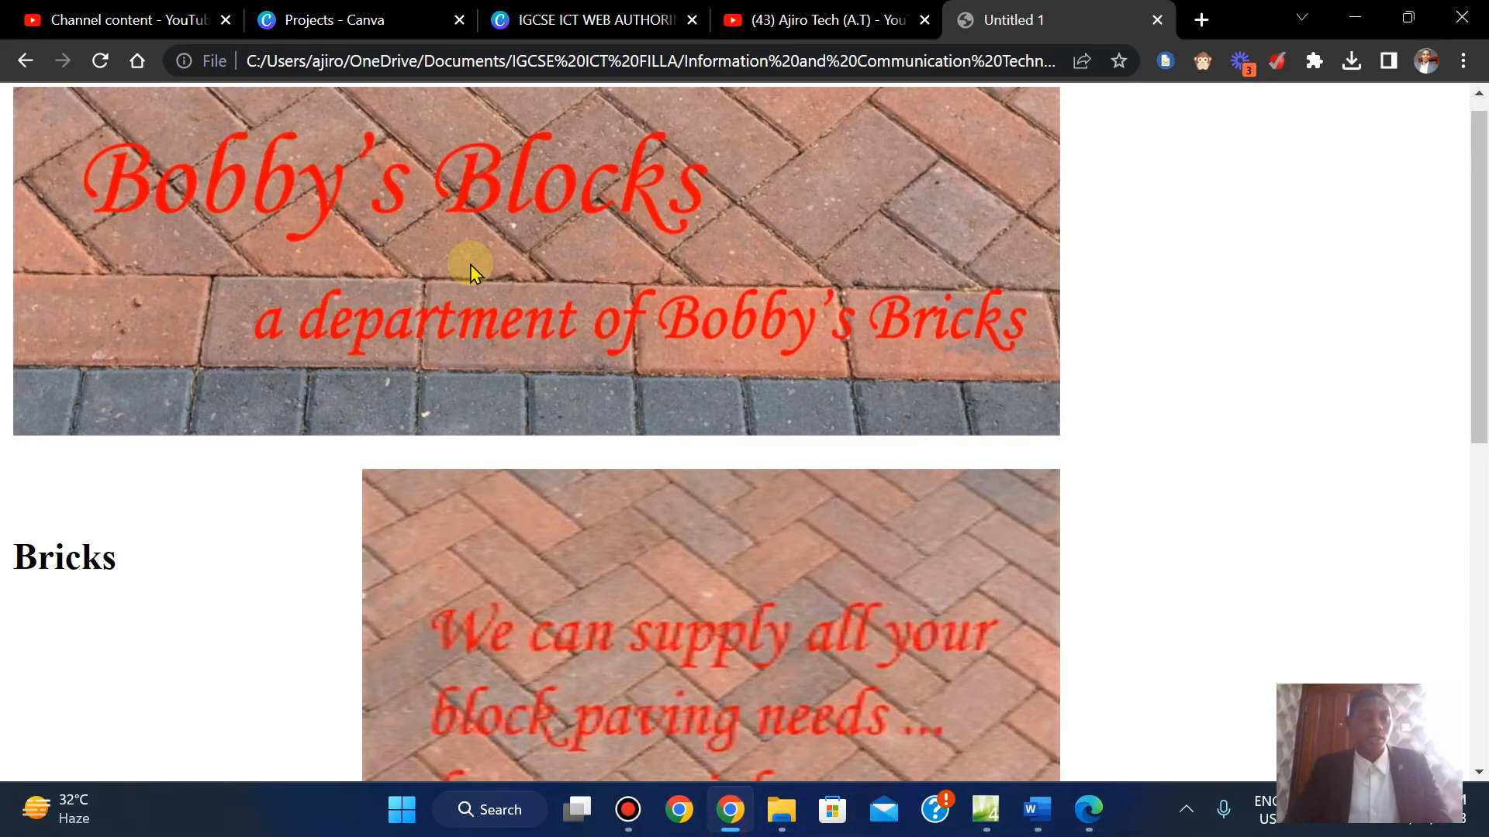
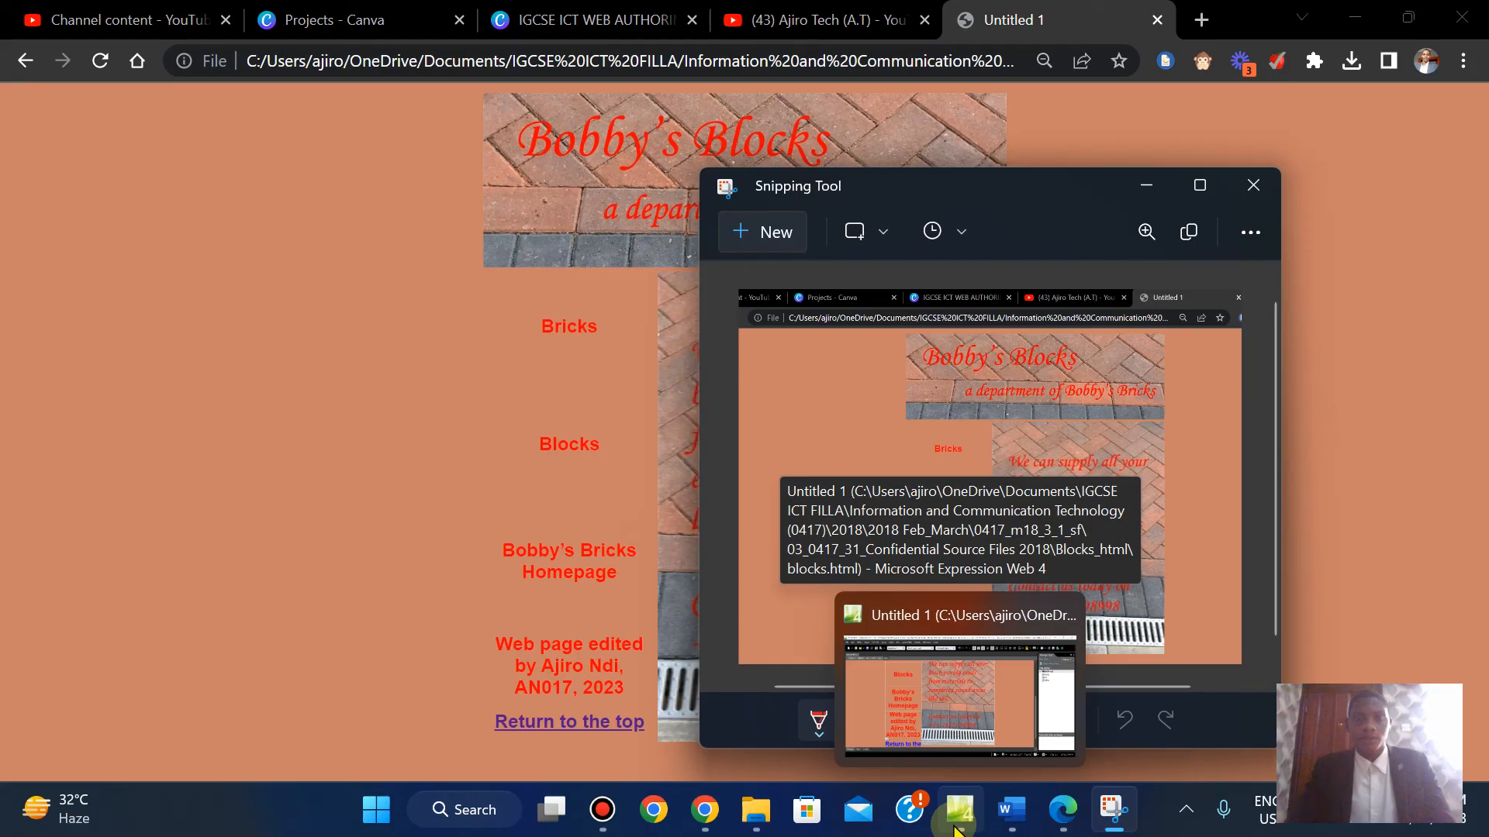
Return to blocks.html in Expression Web, scroll Design view to the top, and show its HTML source
{"action": "left_click", "coordinate": [956, 827]}
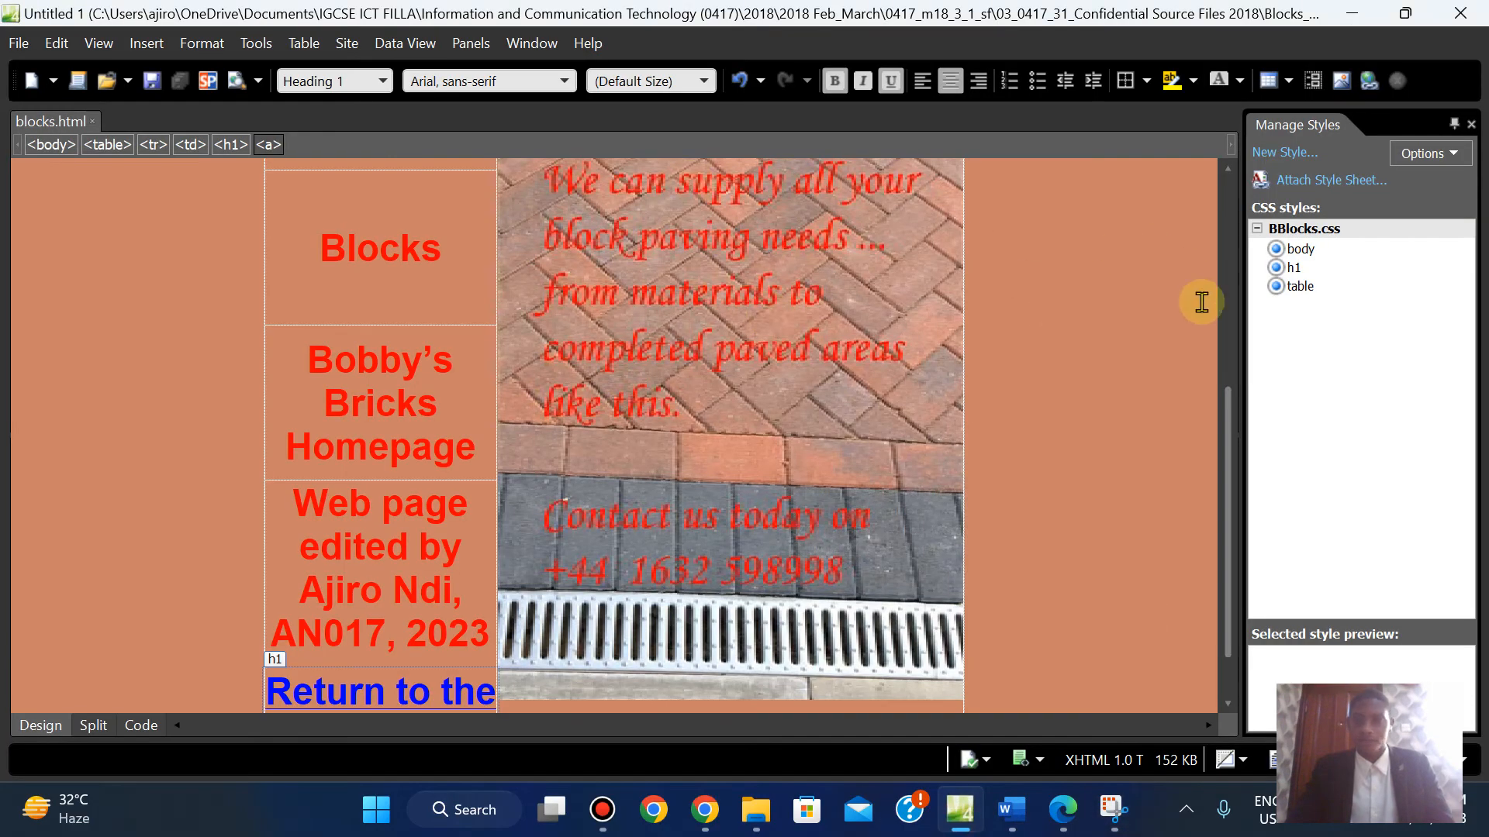
{"action": "left_click_drag", "start_coordinate": [1225, 453], "coordinate": [1216, 207]}
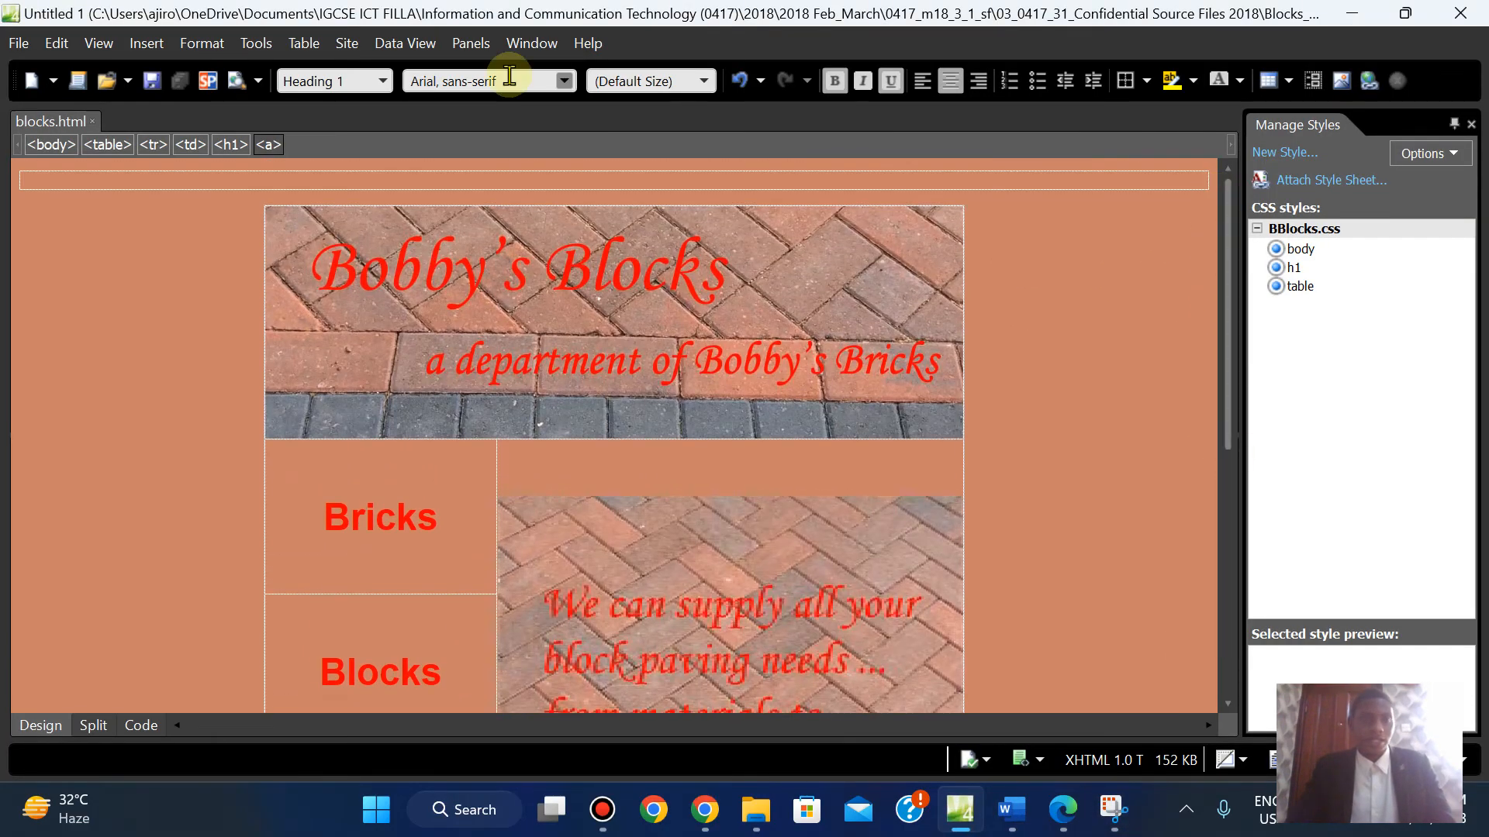
{"action": "left_click", "coordinate": [141, 725]}
Change the page title from 'Untitled 1' to 'Bobby's Blocks', save, and reload it in Chrome
{"action": "left_click_drag", "start_coordinate": [1224, 499], "coordinate": [1183, 199]}
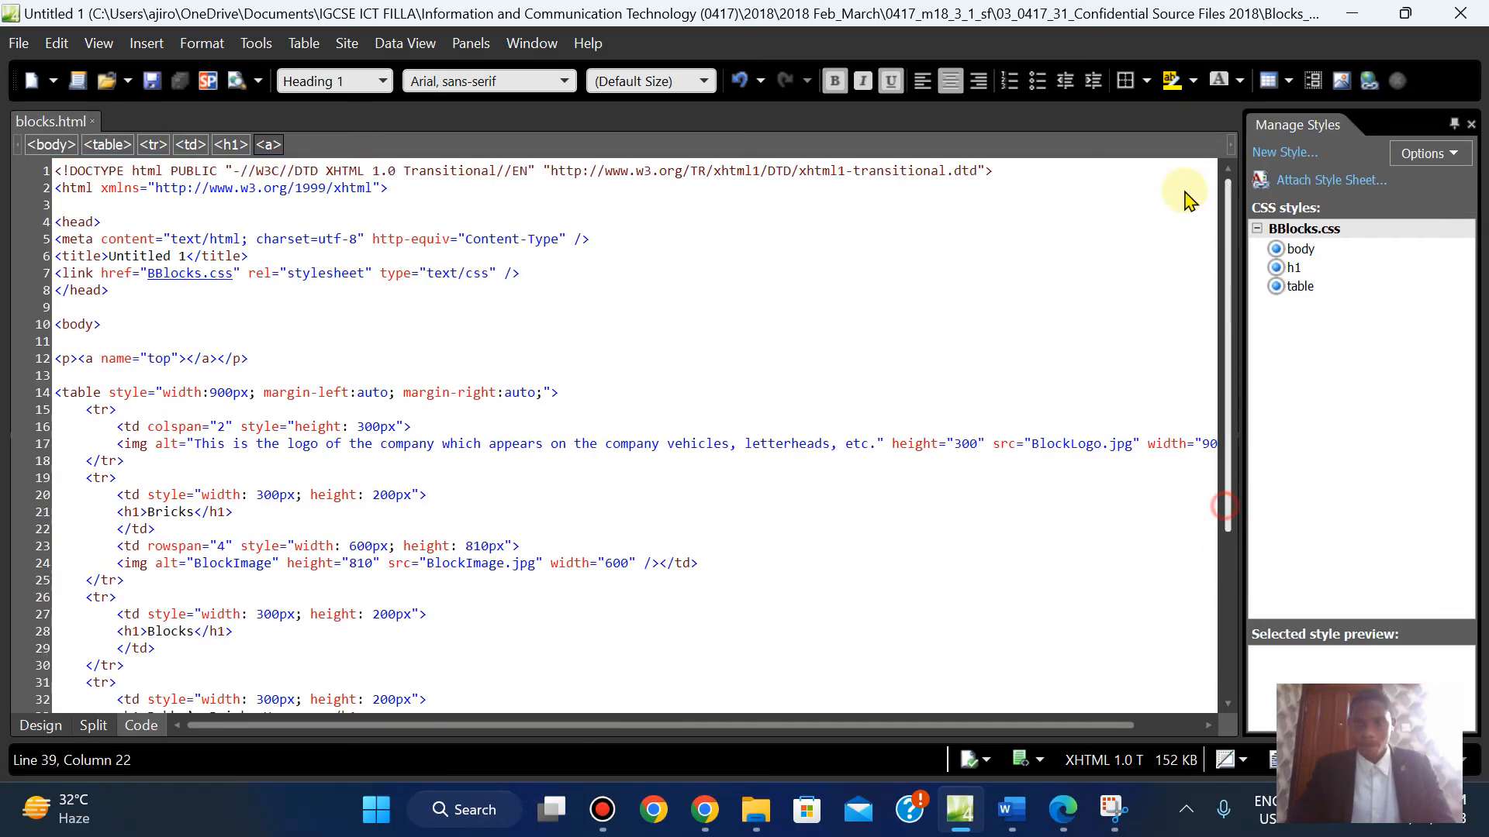
{"action": "left_click", "coordinate": [189, 257]}
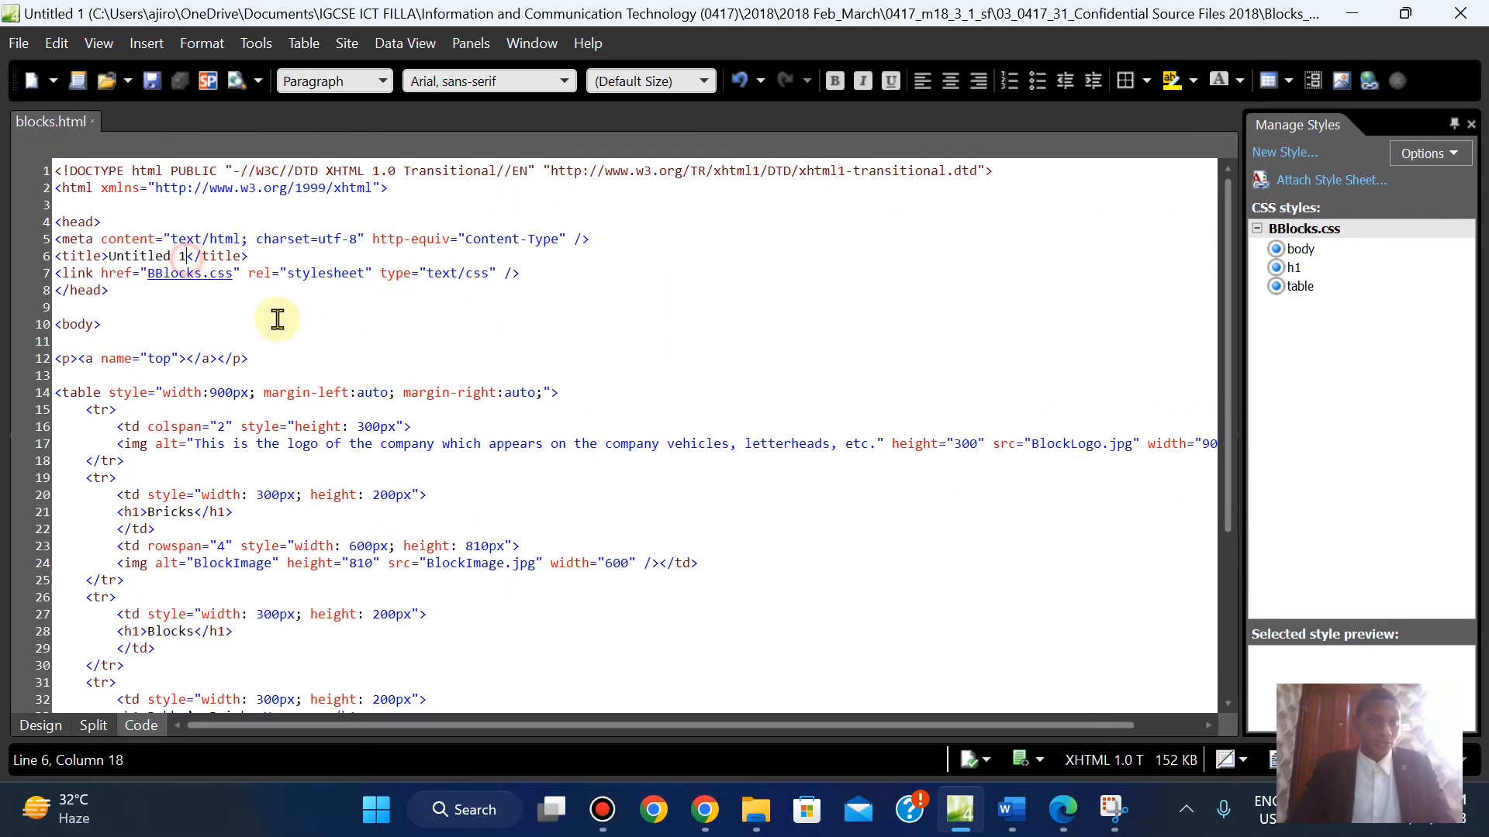
{"action": "key", "text": "BackSpace"}
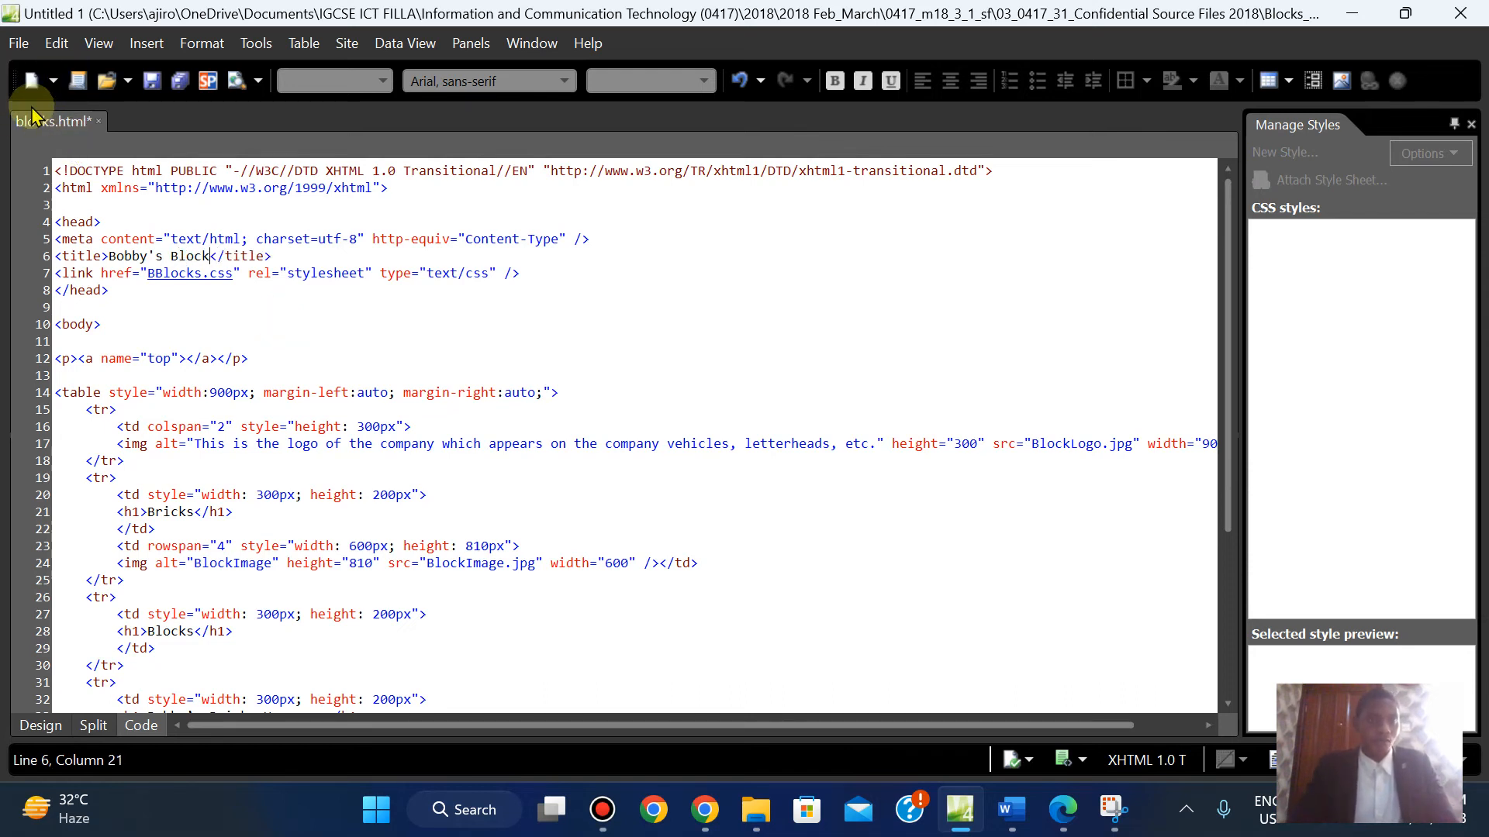
{"action": "left_click", "coordinate": [17, 44]}
{"action": "left_click", "coordinate": [45, 196]}
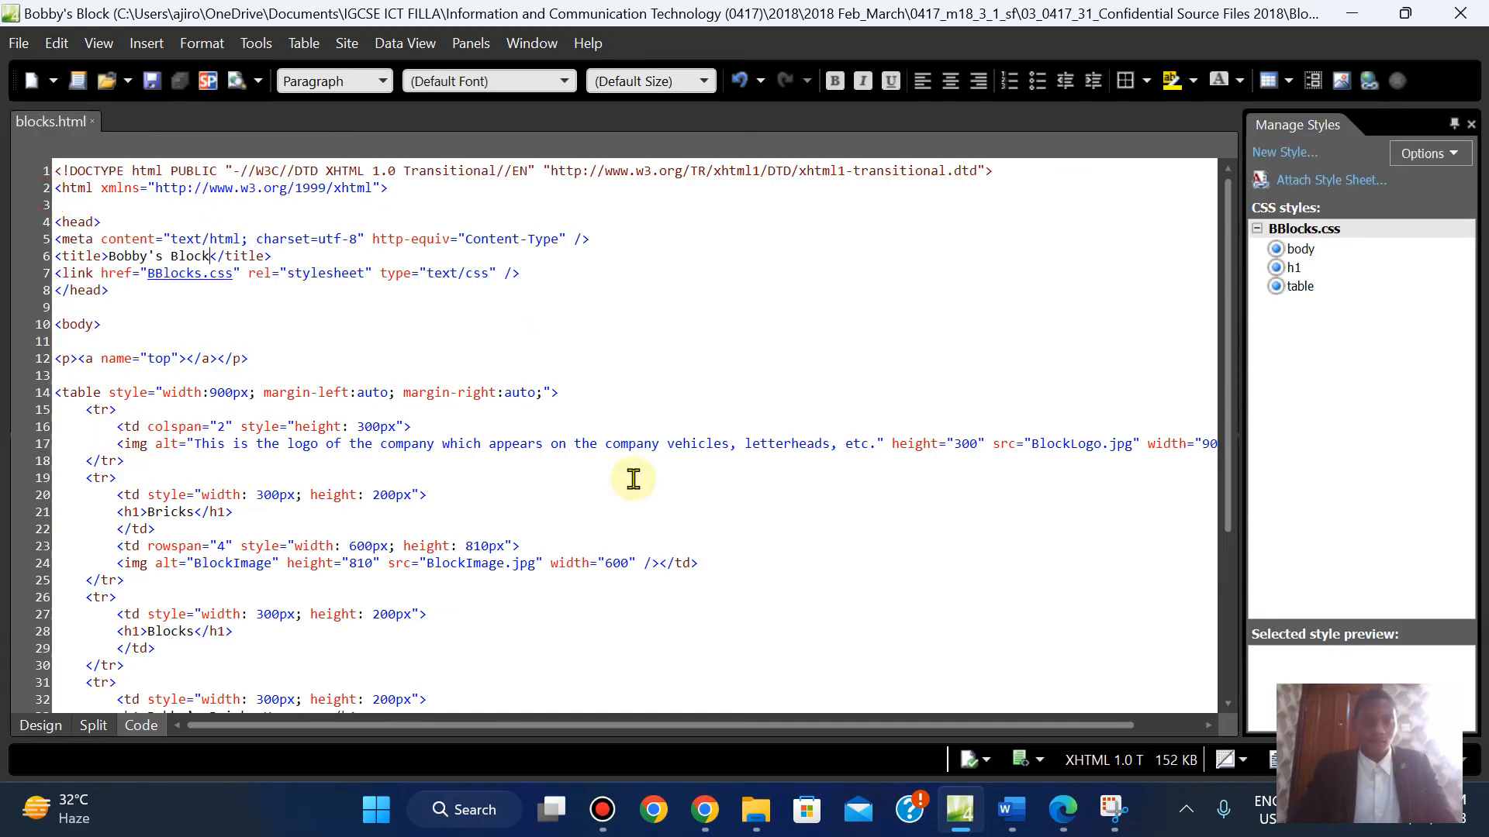
{"action": "left_click", "coordinate": [705, 811]}
{"action": "left_click", "coordinate": [100, 60]}
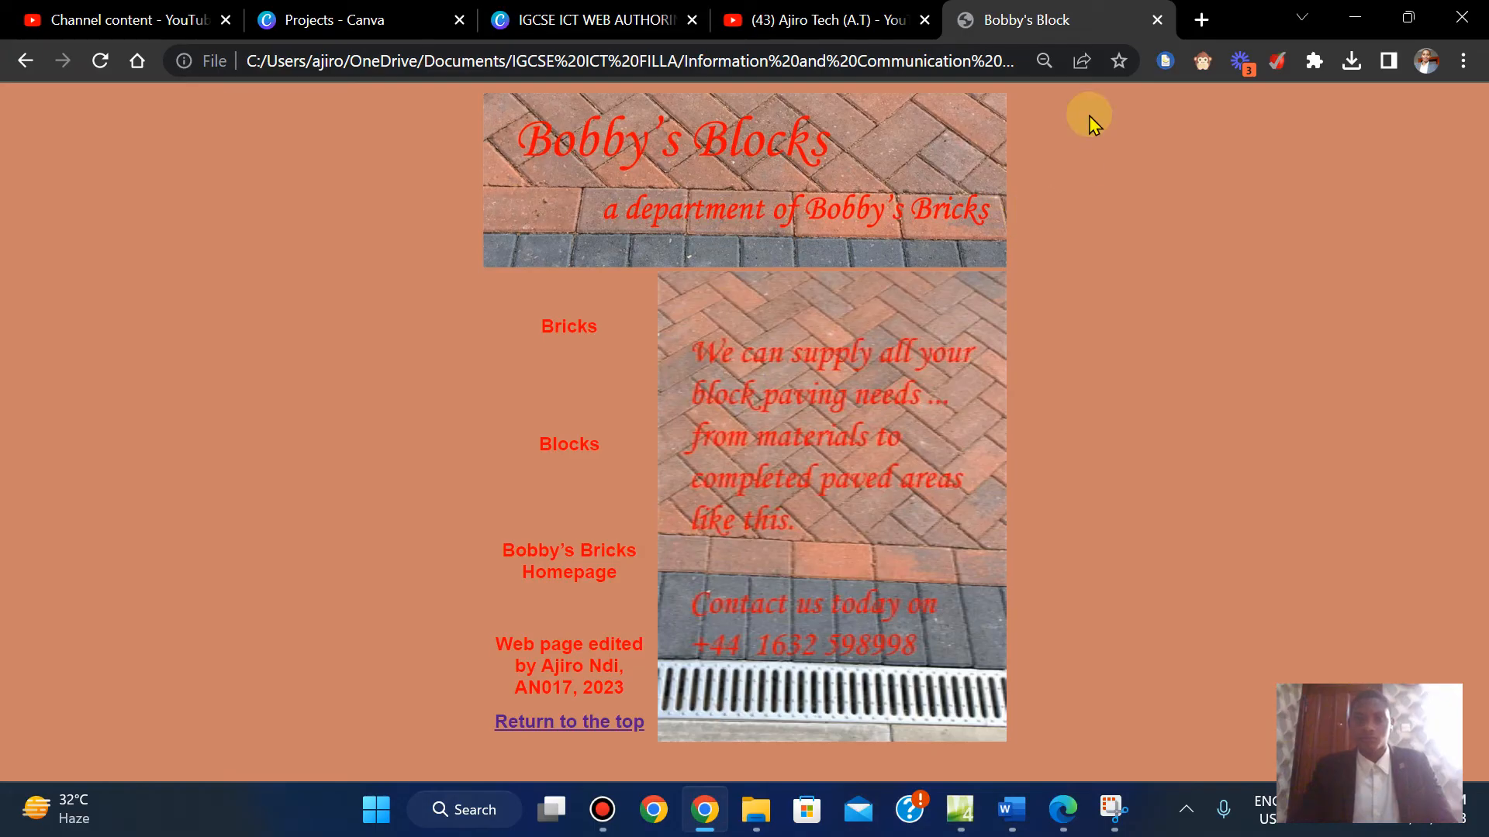
Correct the title text to read 'Bobby's Blocks', save again, and check it in Chrome
{"action": "left_click", "coordinate": [961, 810]}
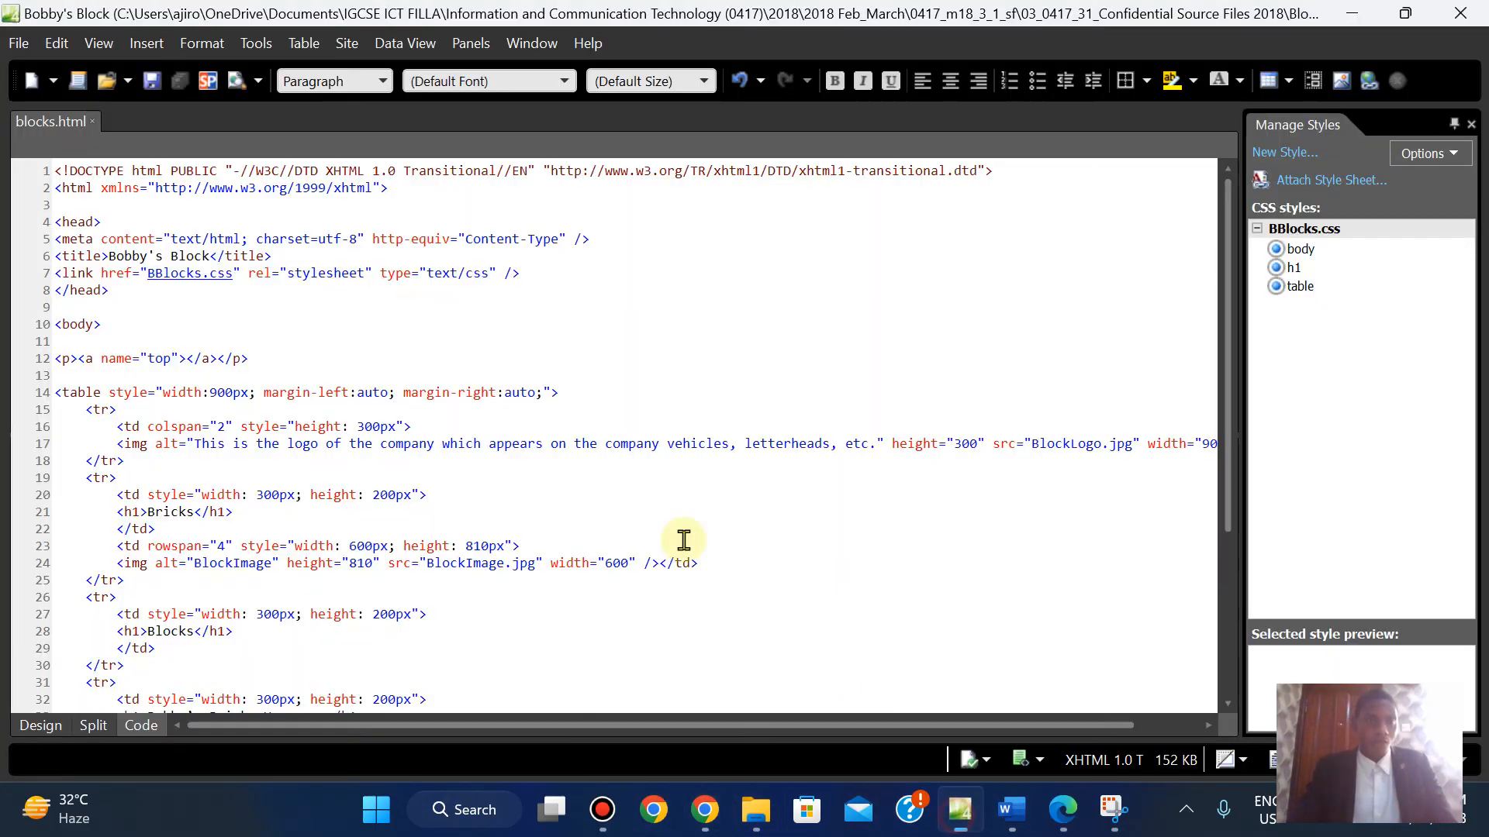
{"action": "left_click", "coordinate": [213, 256]}
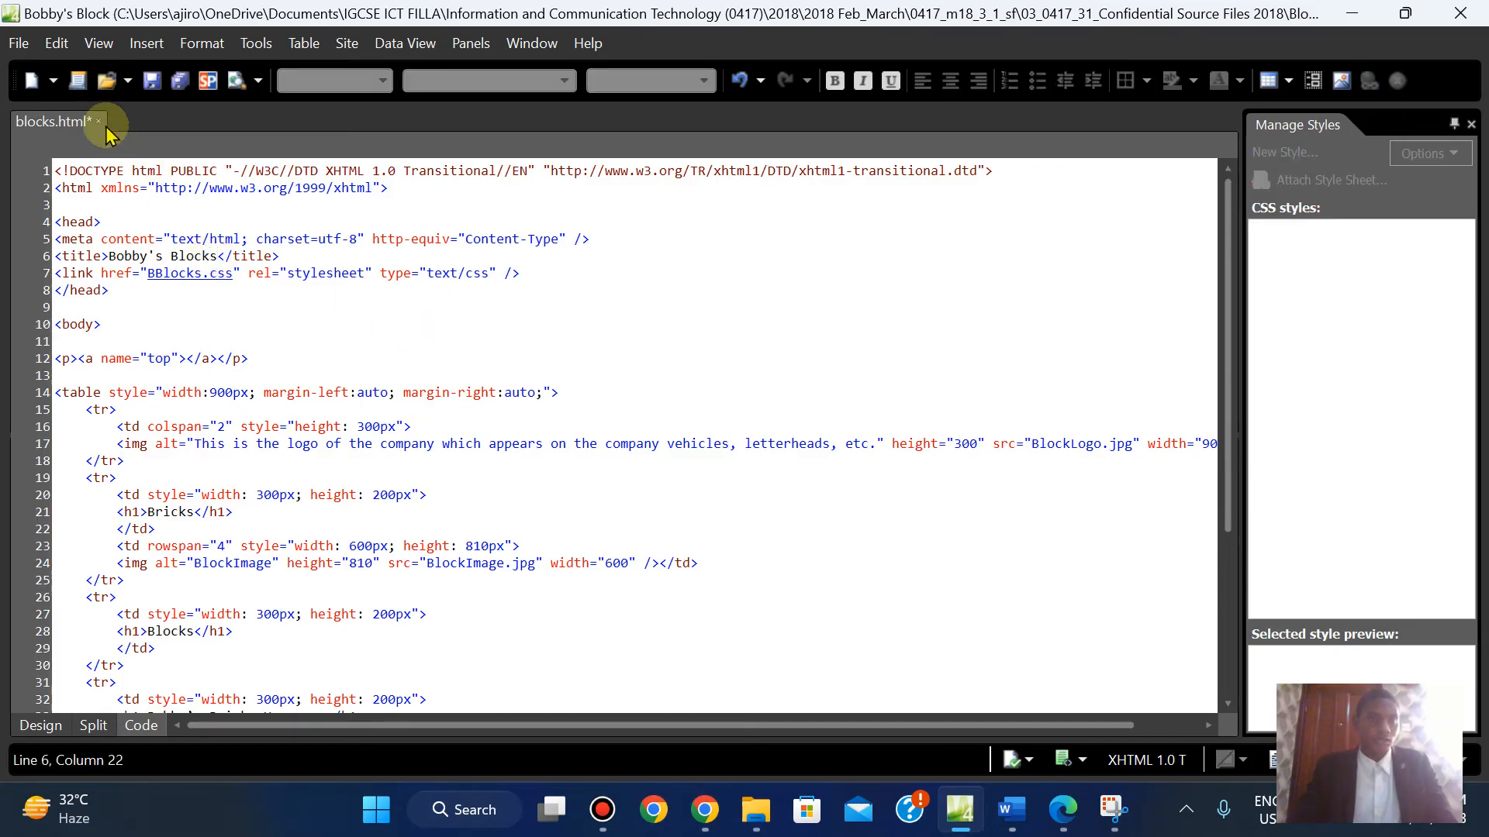
{"action": "left_click", "coordinate": [18, 44]}
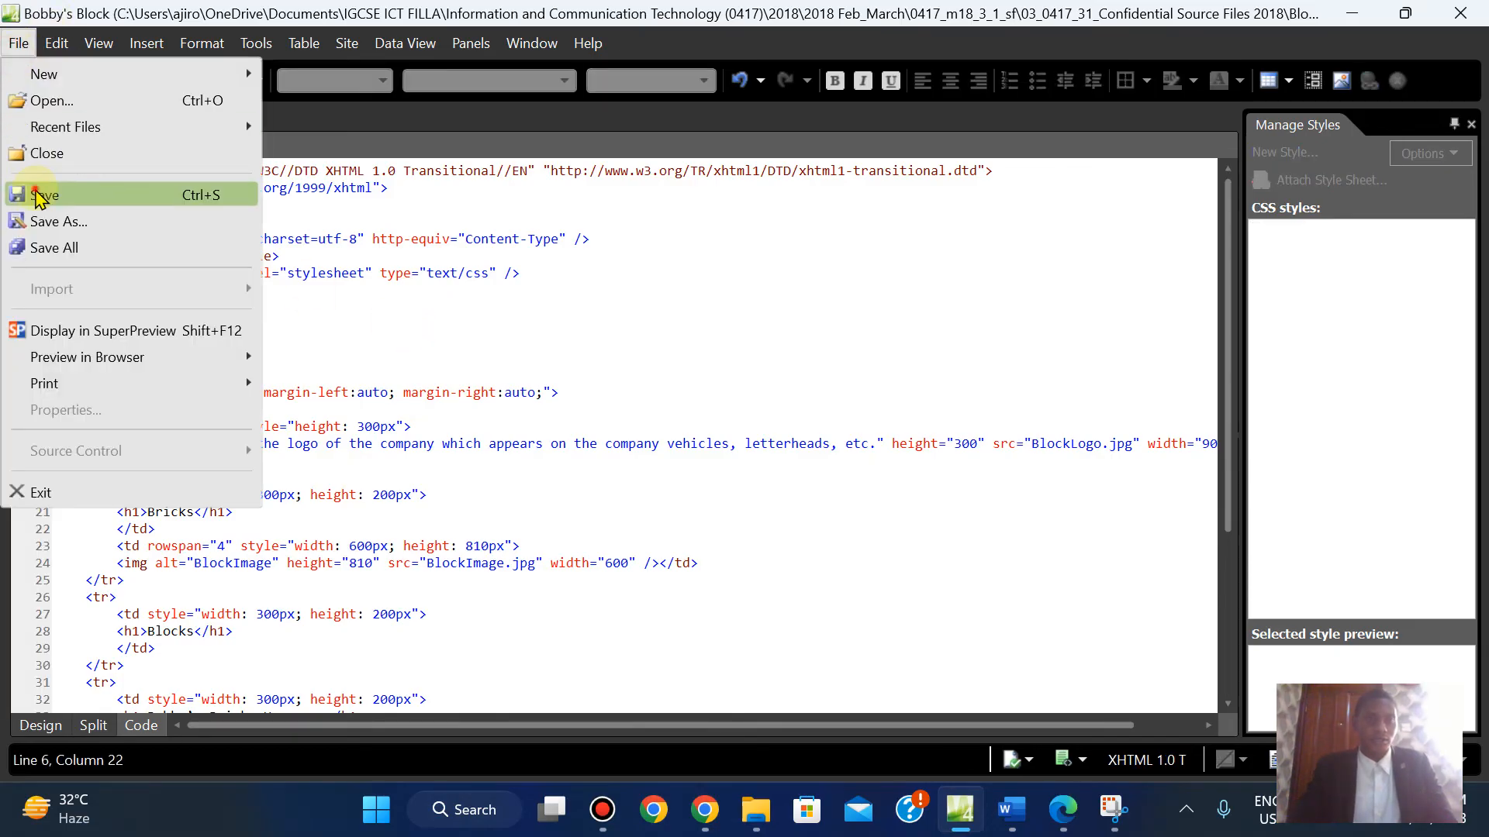
{"action": "left_click", "coordinate": [35, 192]}
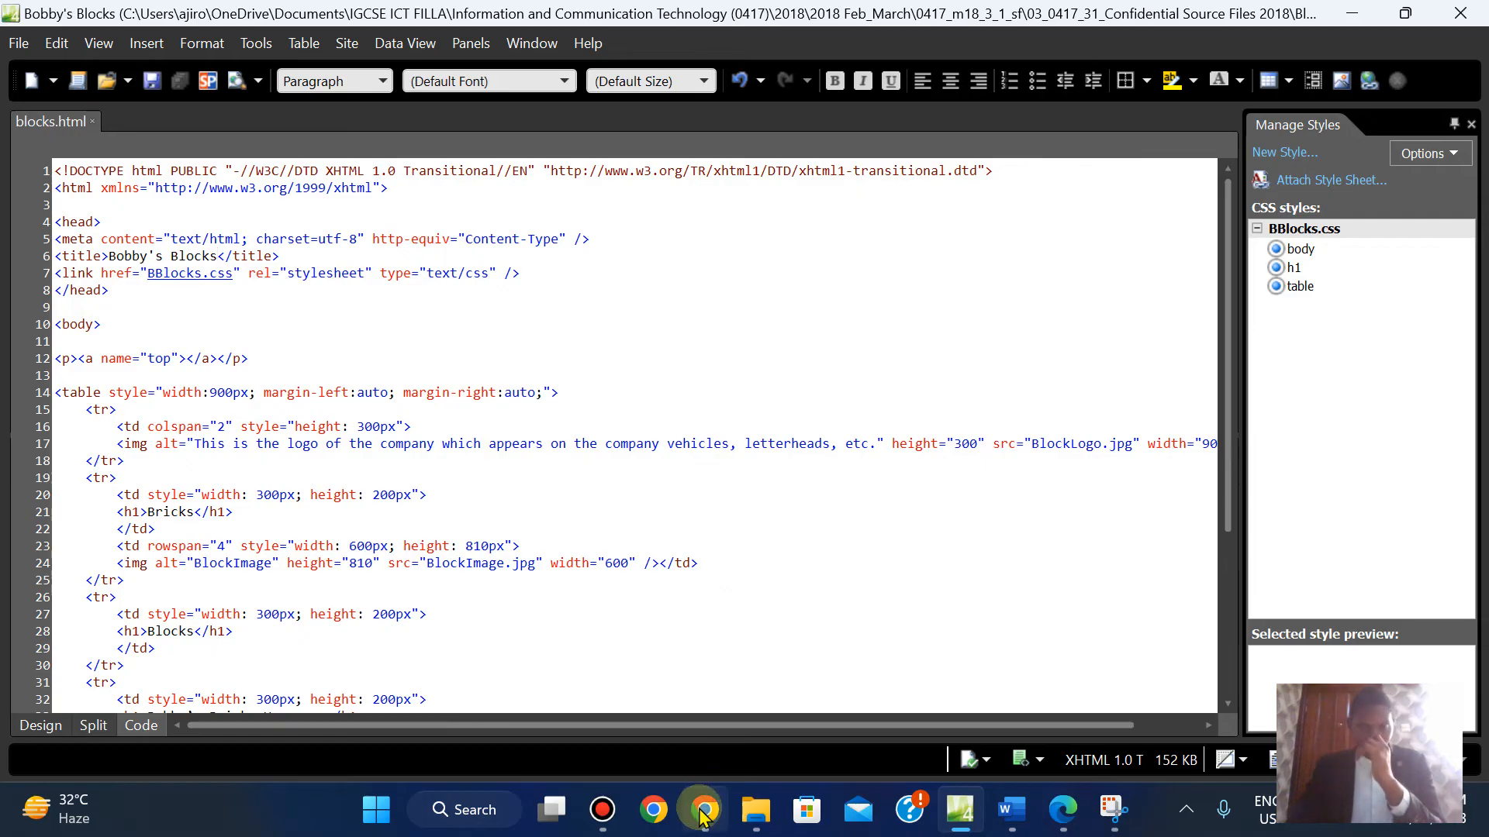
{"action": "left_click", "coordinate": [704, 810]}
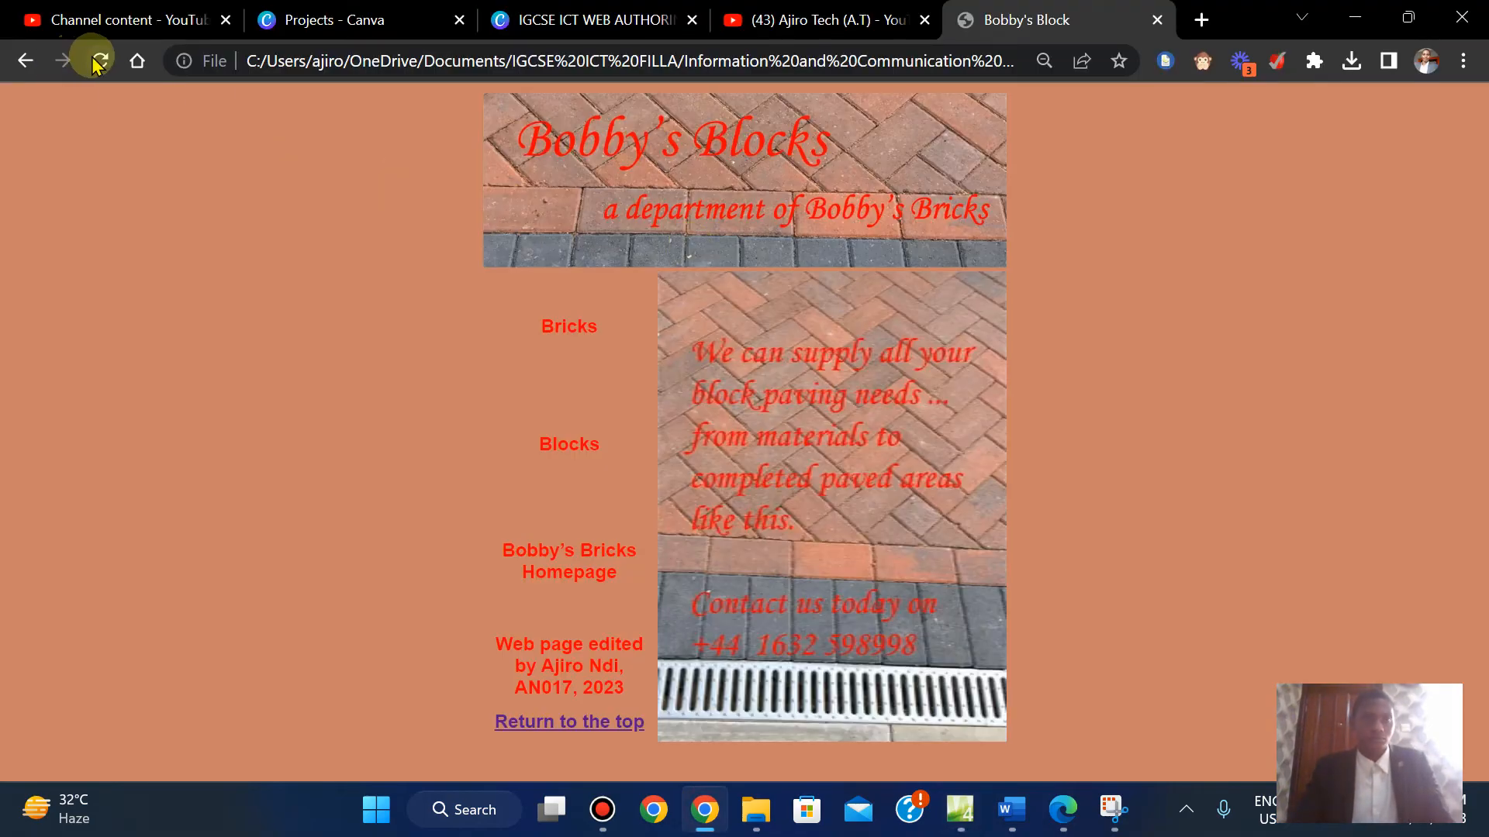
{"action": "left_click", "coordinate": [1112, 810]}
Capture the whole Chrome window showing the Bobby's Blocks page with Snipping Tool
{"action": "left_click", "coordinate": [760, 231]}
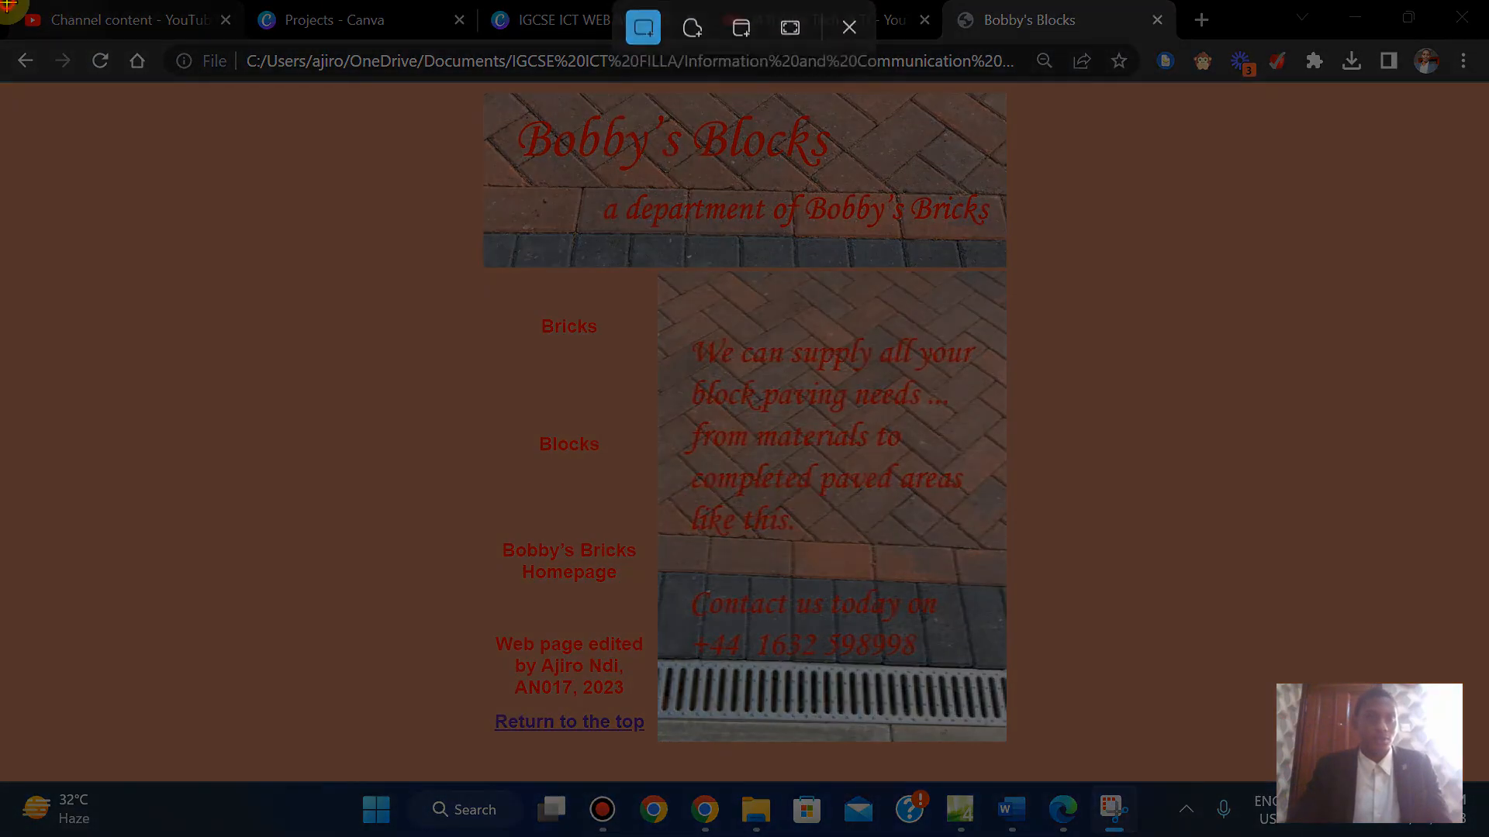
{"action": "left_click_drag", "start_coordinate": [6, 2], "coordinate": [1172, 776]}
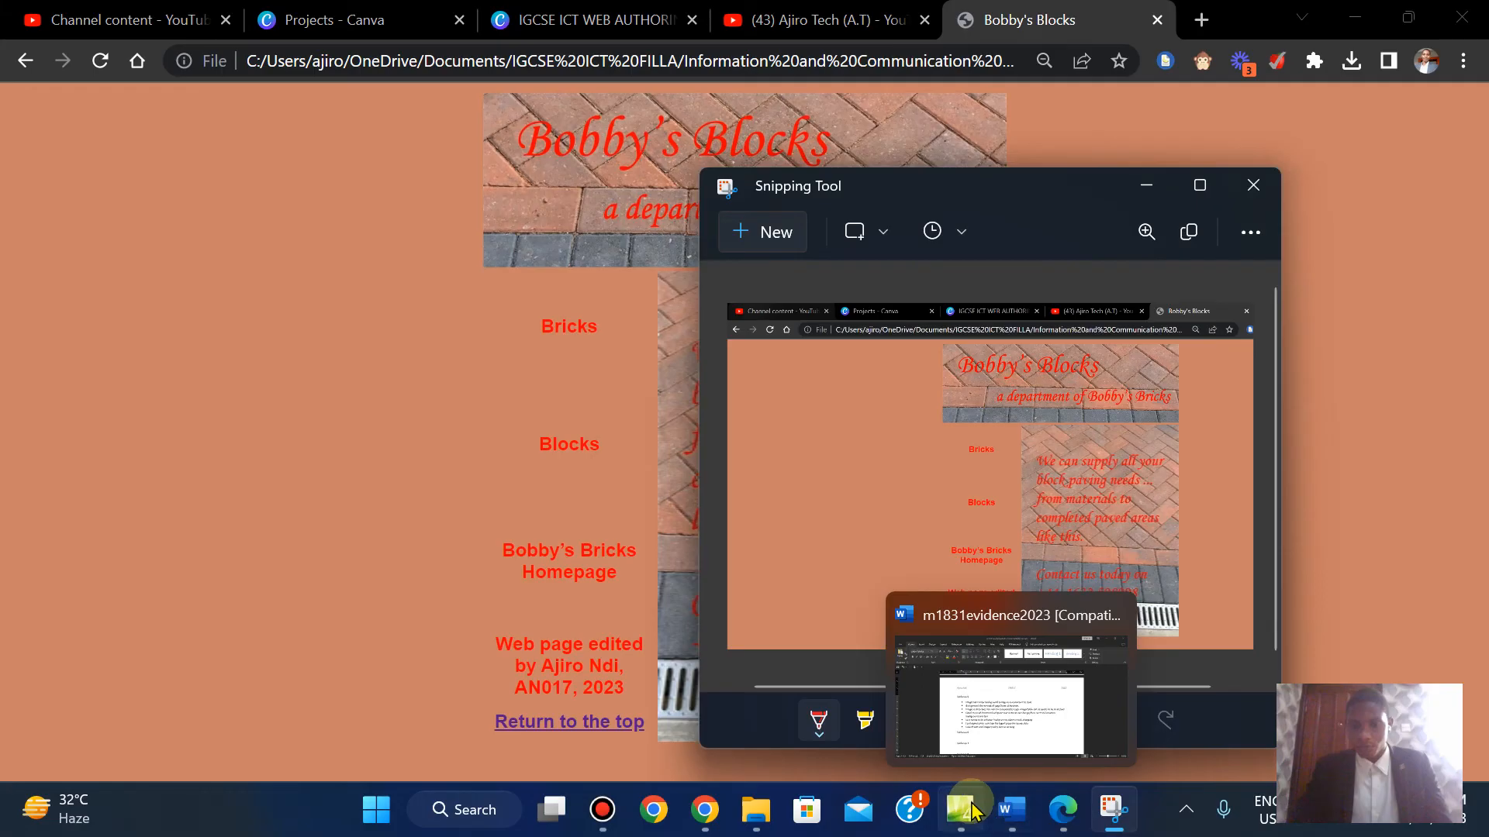
{"action": "left_click", "coordinate": [1059, 821]}
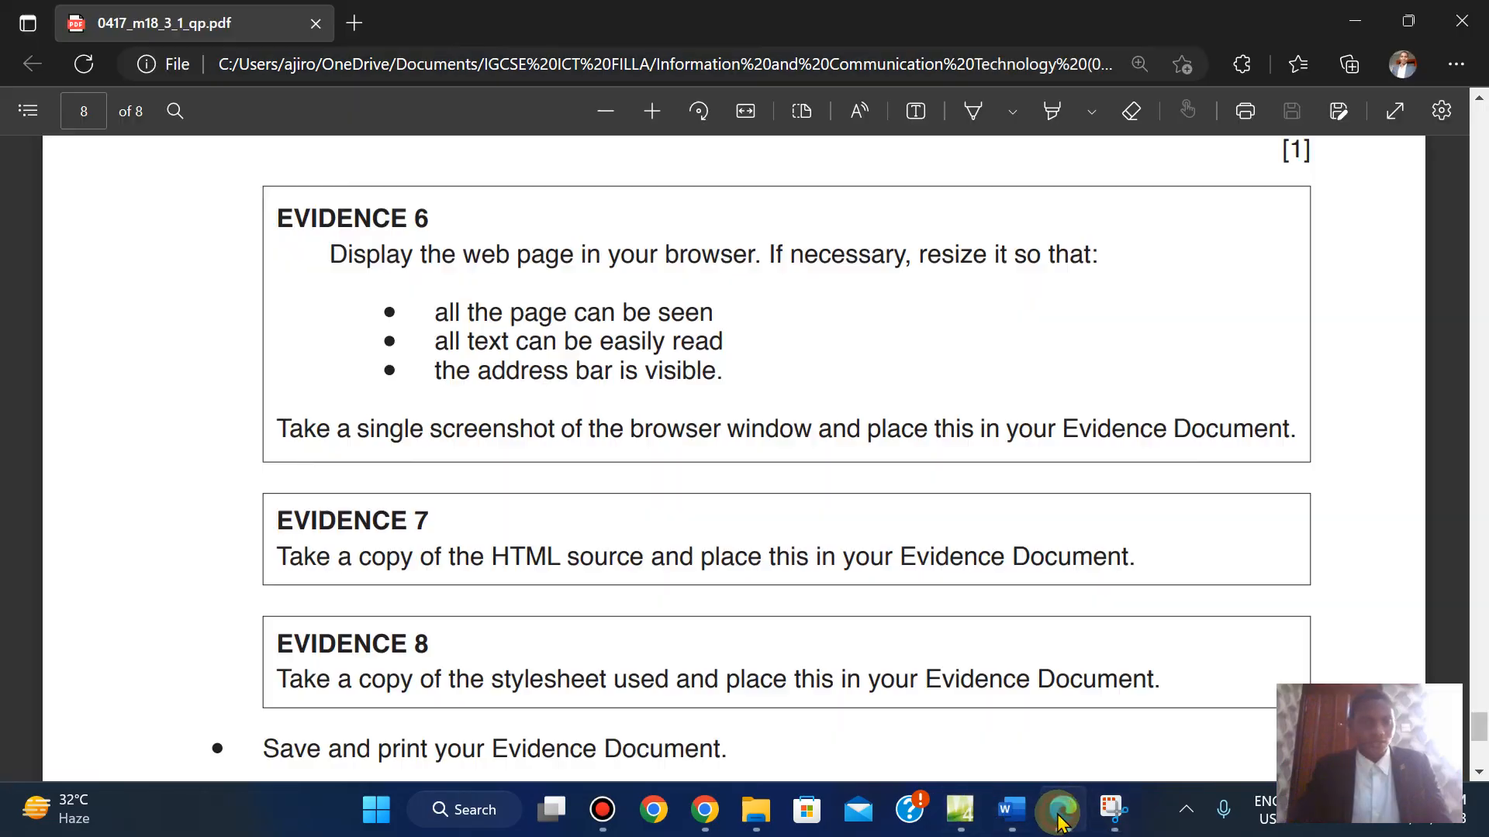
{"action": "left_click", "coordinate": [1002, 810]}
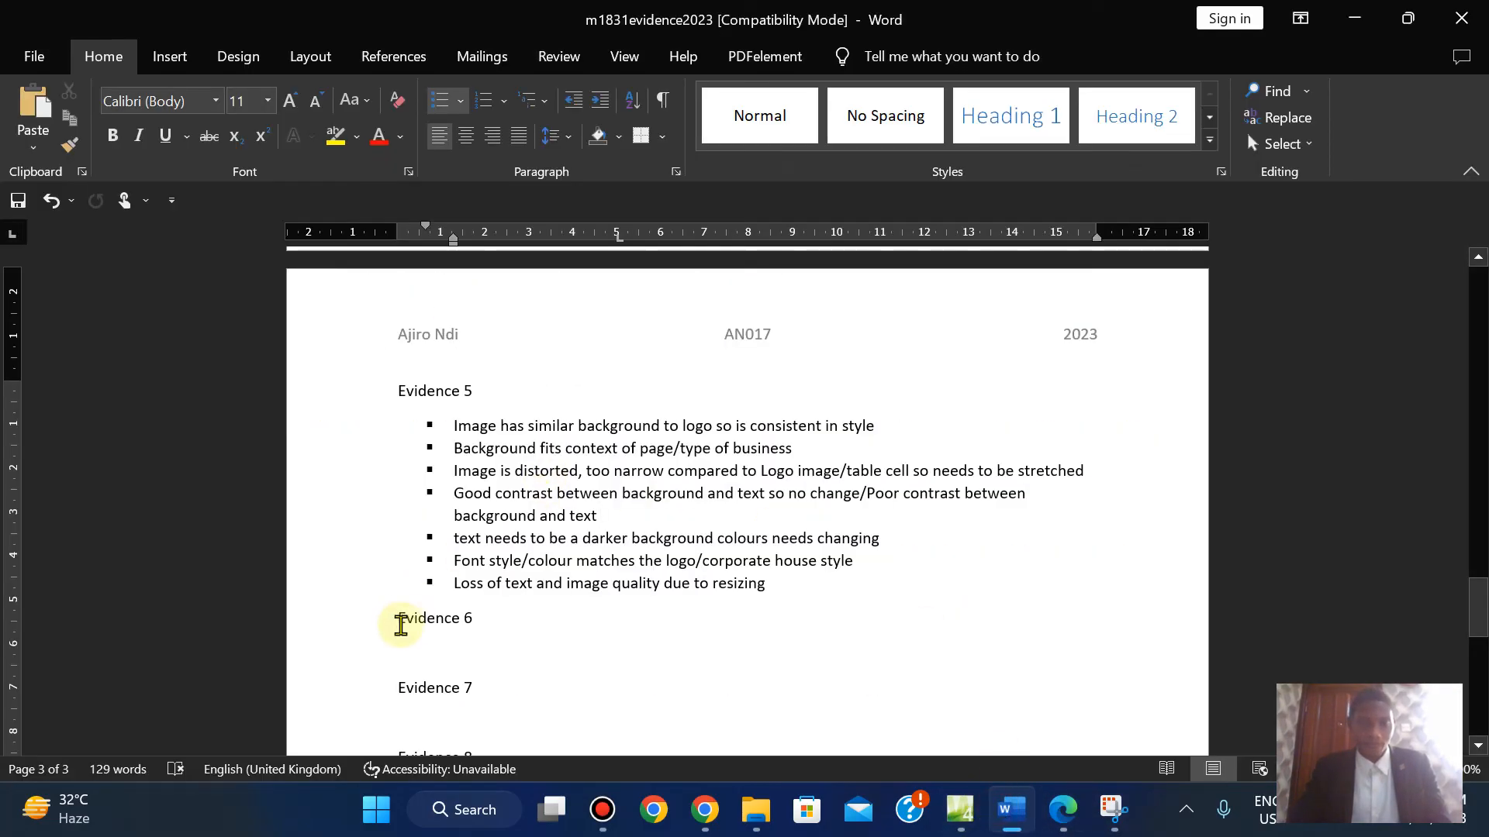
Paste the Bobby's Blocks browser screenshot onto the blank line under Evidence 6
{"action": "left_click", "coordinate": [404, 643]}
{"action": "key", "text": "ctrl+v"}
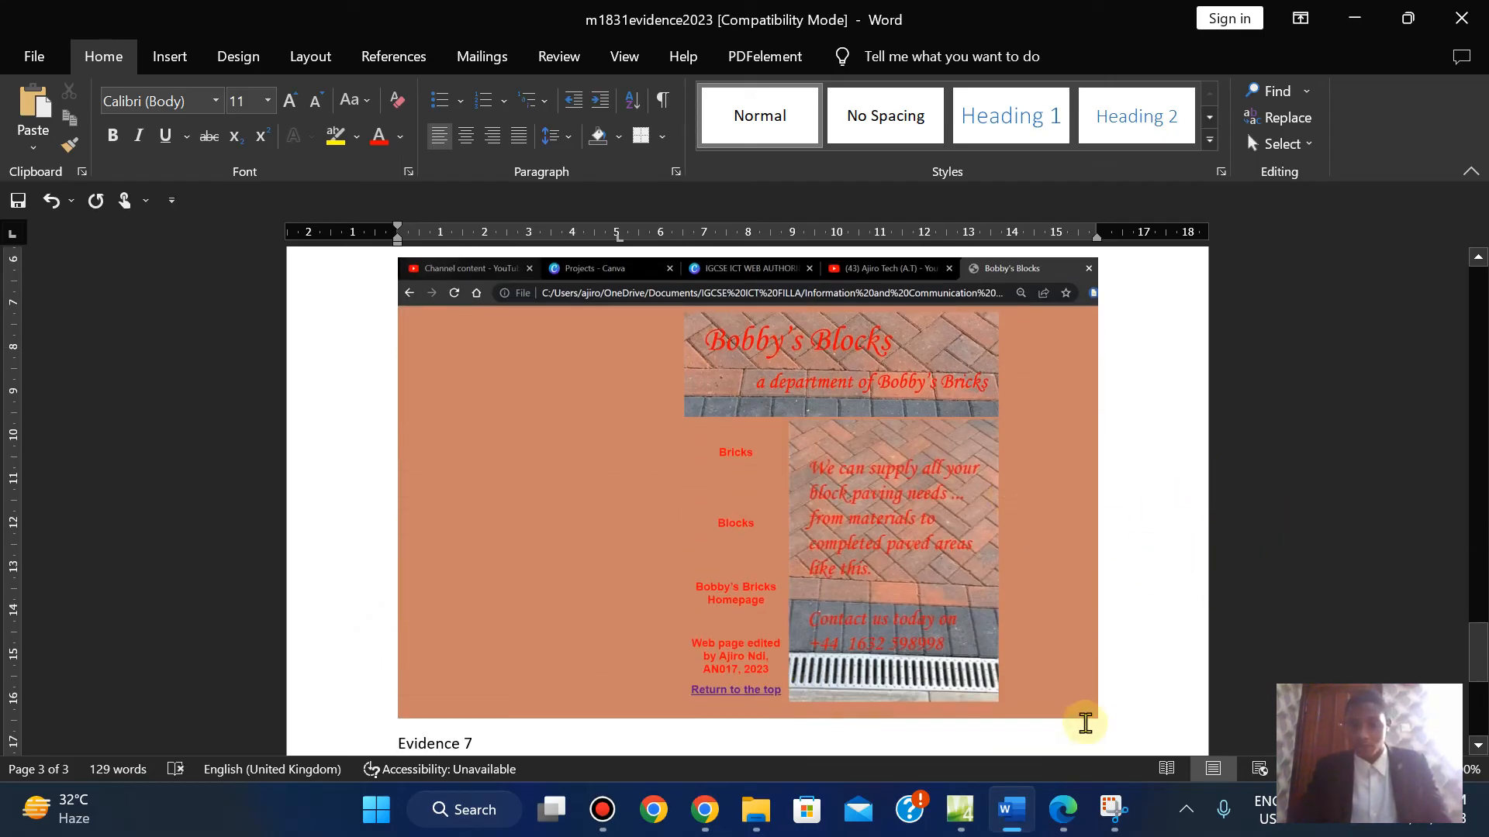
{"action": "left_click", "coordinate": [1064, 811]}
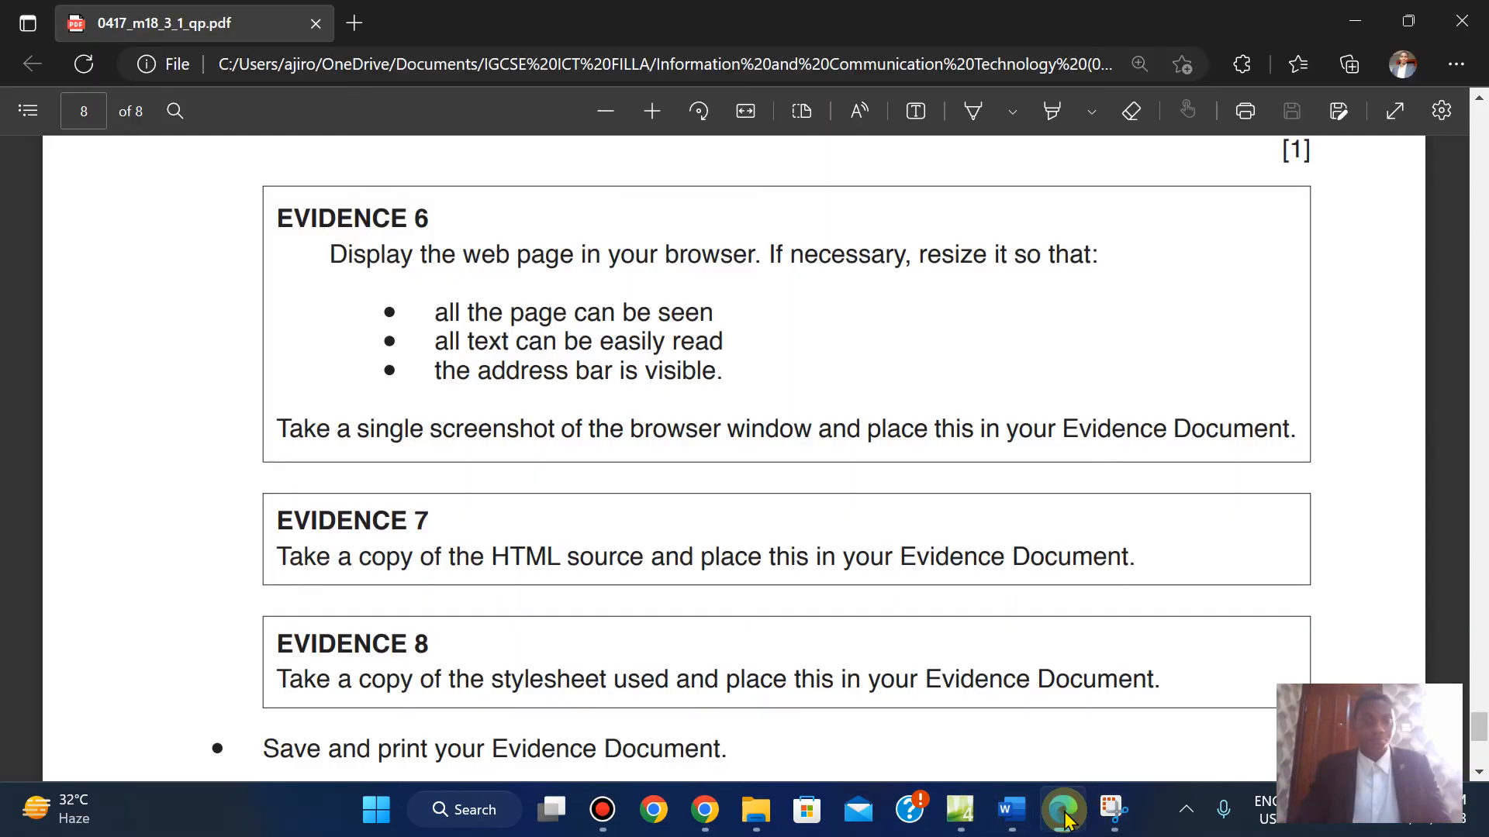
{"action": "key", "text": "Down"}
{"action": "key", "text": "Down"}
{"action": "key", "text": "Down"}
{"action": "key", "text": "Down"}
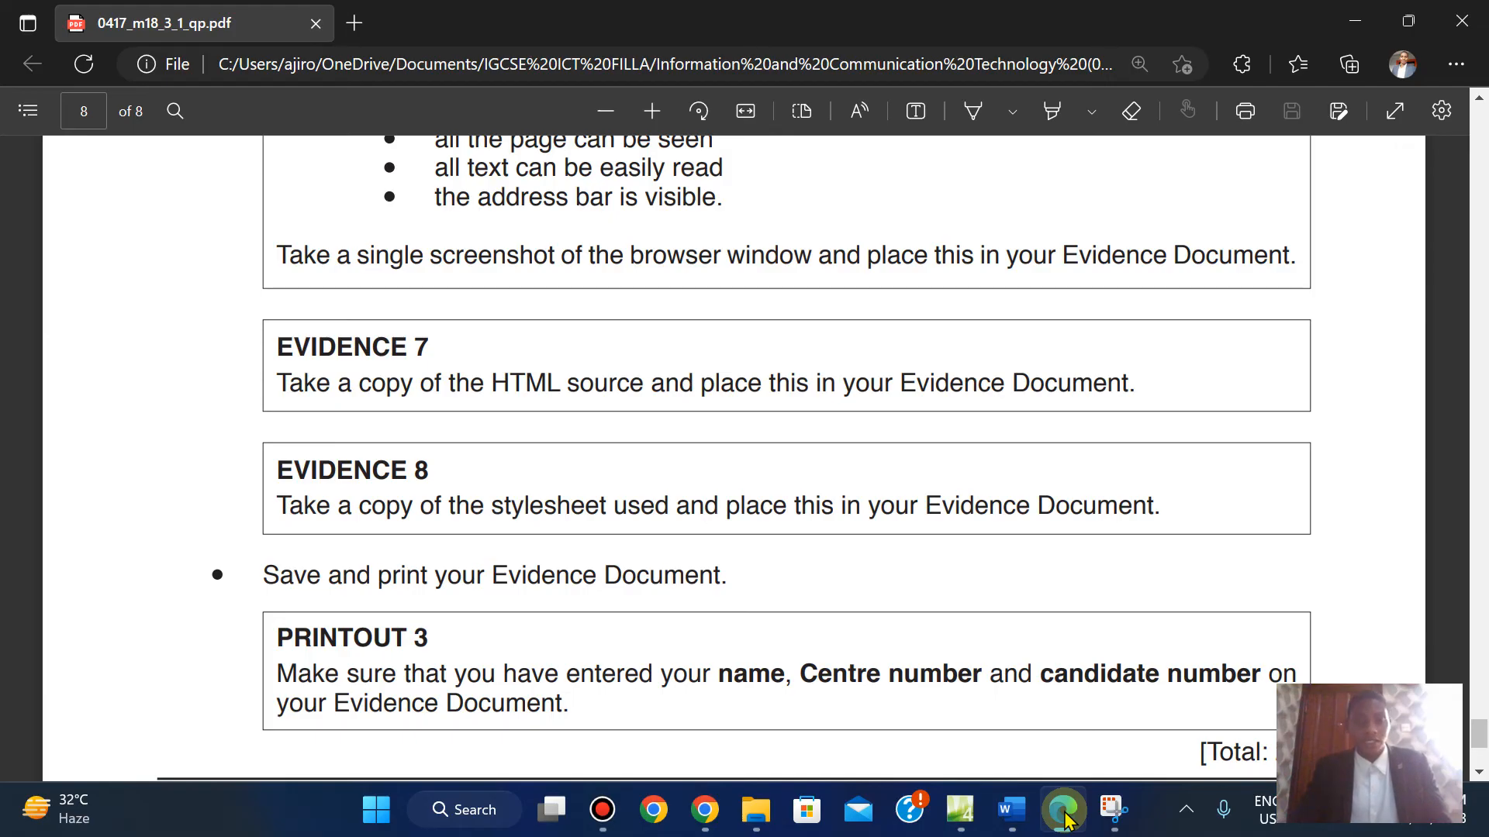
Bring the Evidence 7, Evidence 8 and PRINTOUT 3 instructions into view in the exam paper
{"action": "left_click", "coordinate": [1071, 780]}
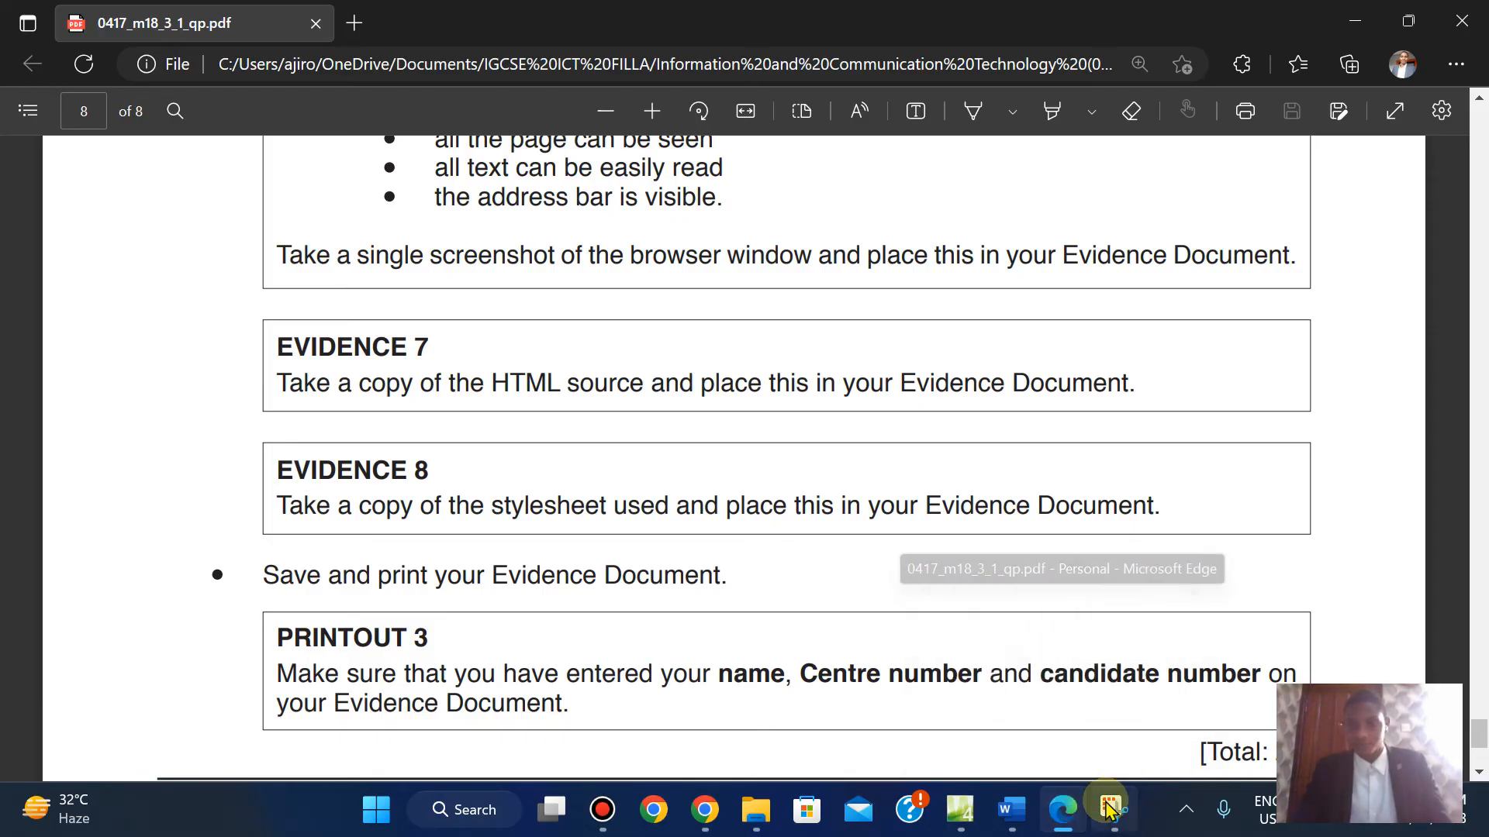
{"action": "left_click", "coordinate": [960, 809]}
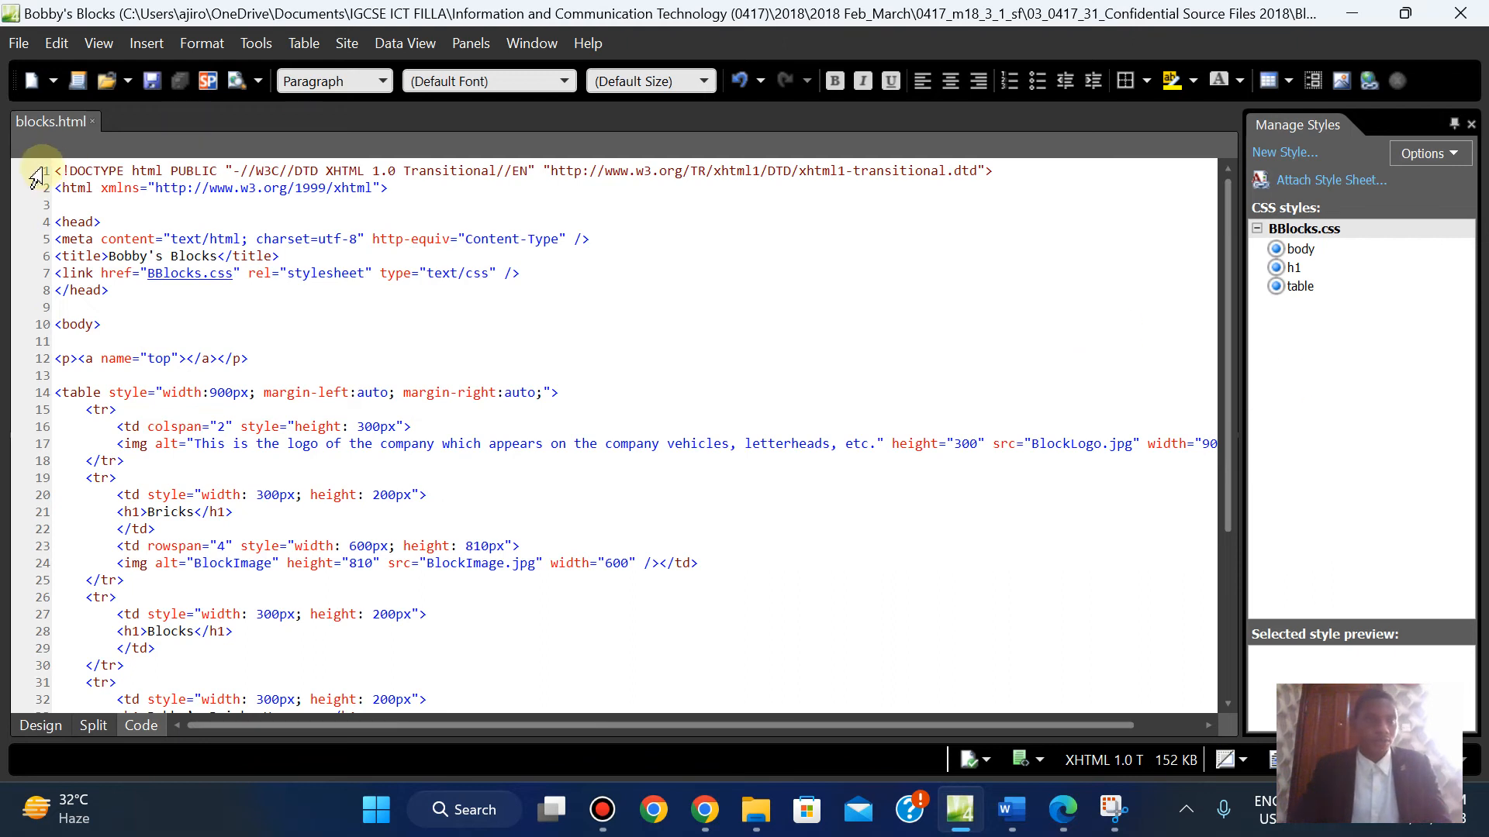
Select the entire blocks.html source code in Code view for copying
{"action": "left_click", "coordinate": [55, 166]}
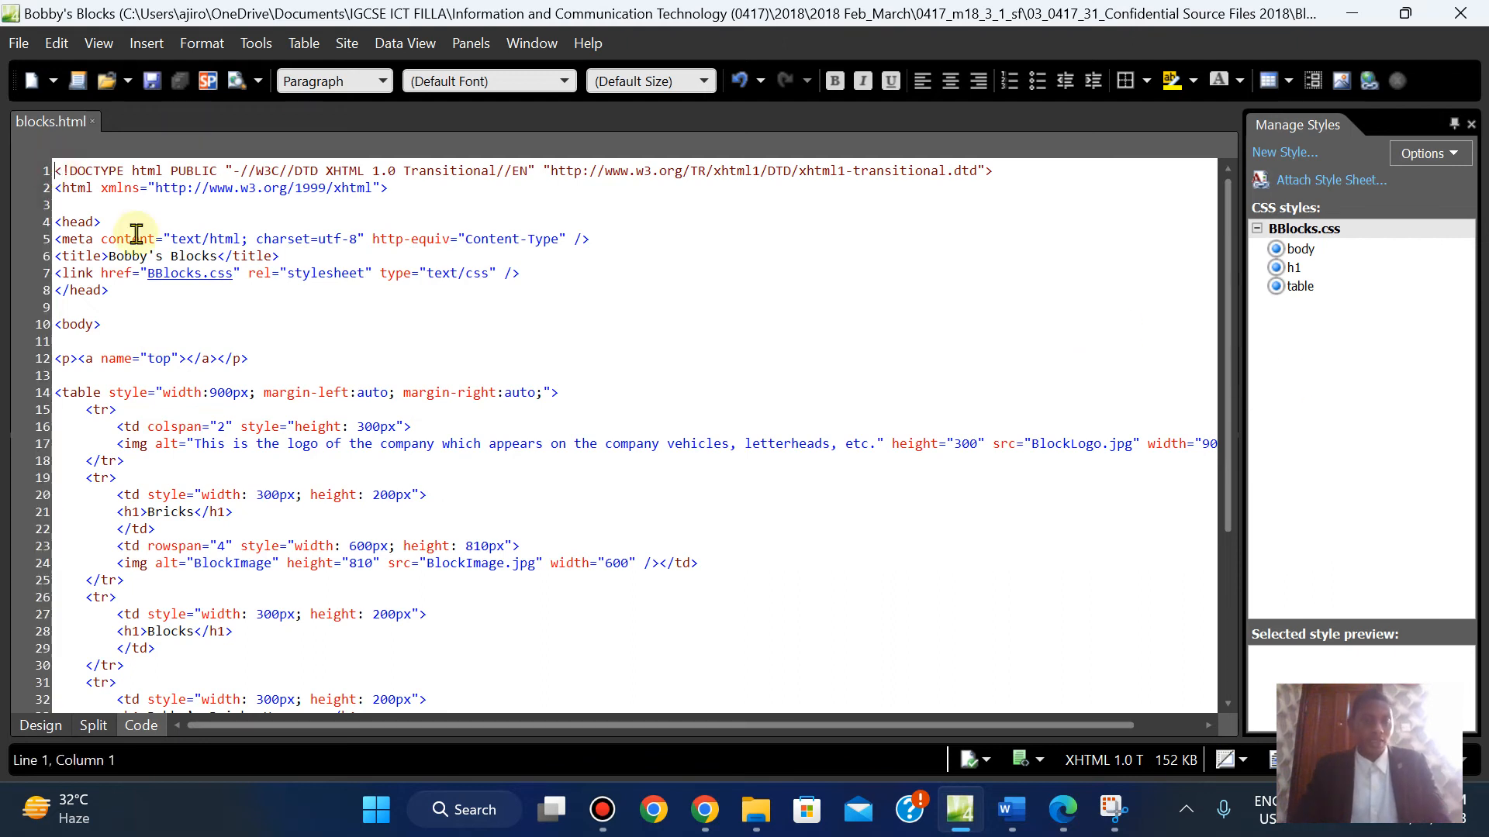
{"action": "key", "text": "ctrl+a"}
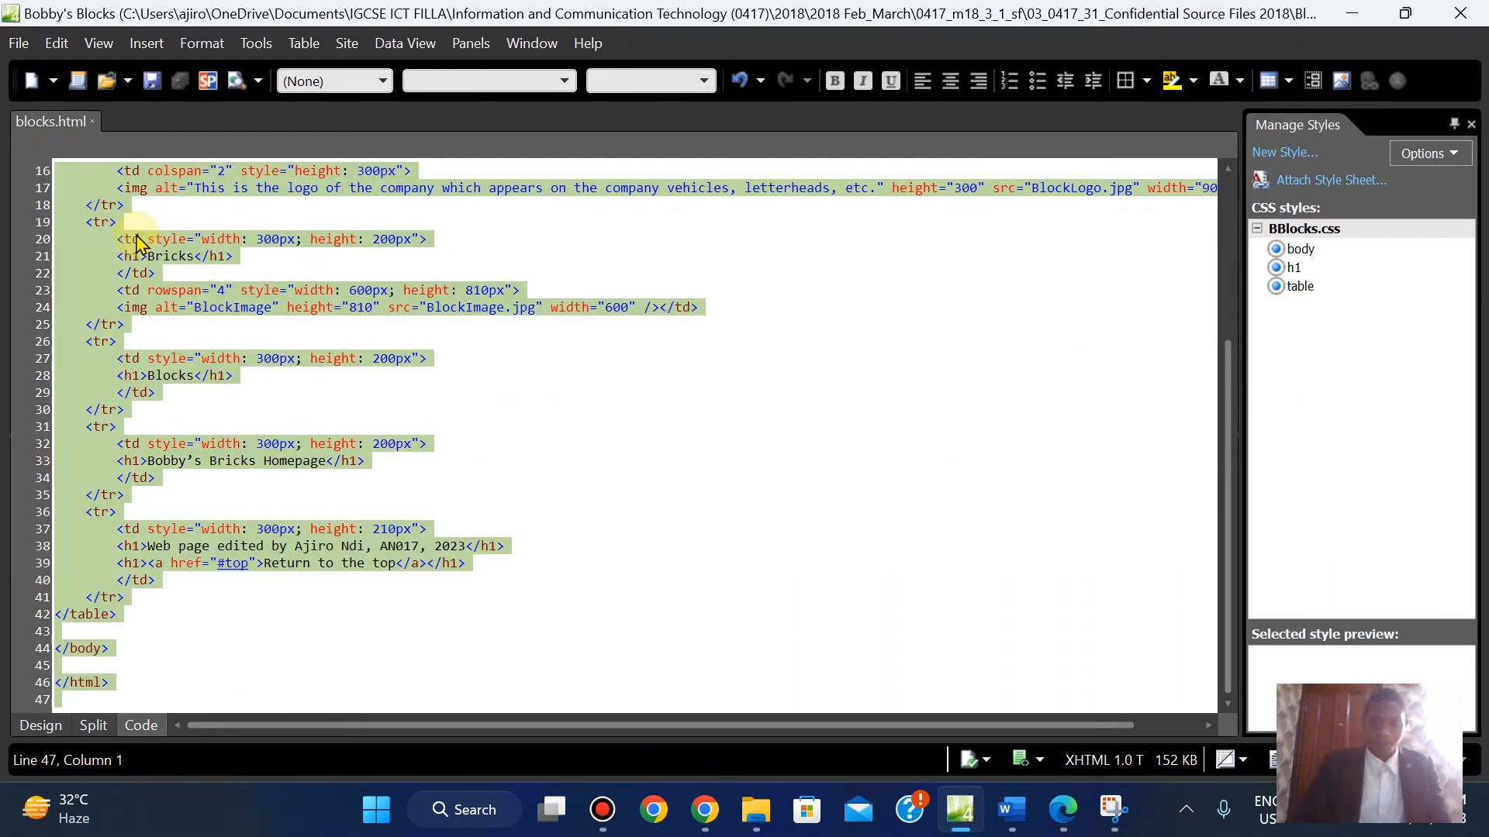
{"action": "left_click", "coordinate": [1062, 810]}
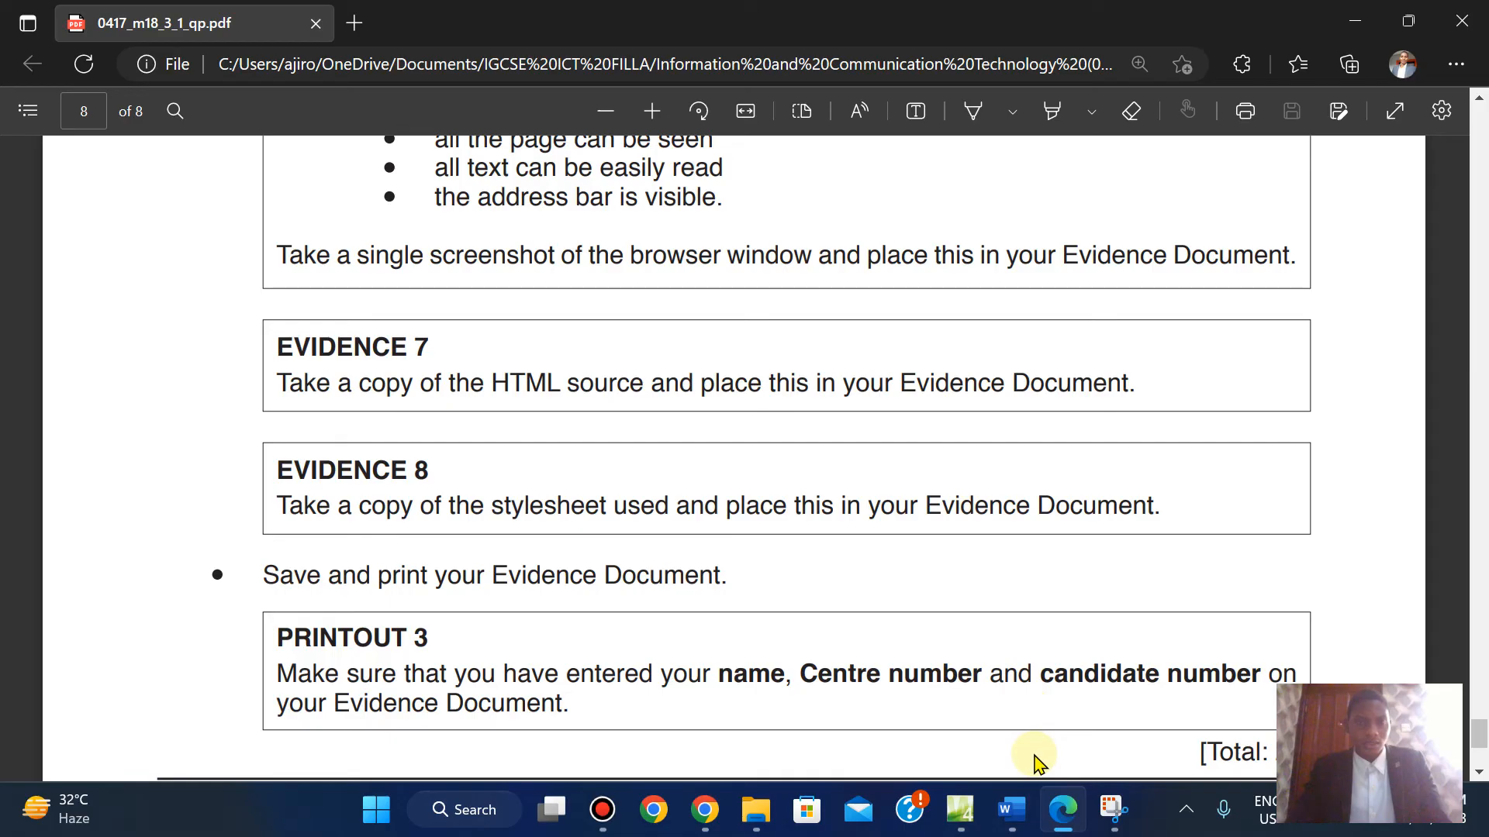
Paste the blocks.html source under Evidence 7 with Keep Source Formatting
{"action": "left_click", "coordinate": [1012, 810]}
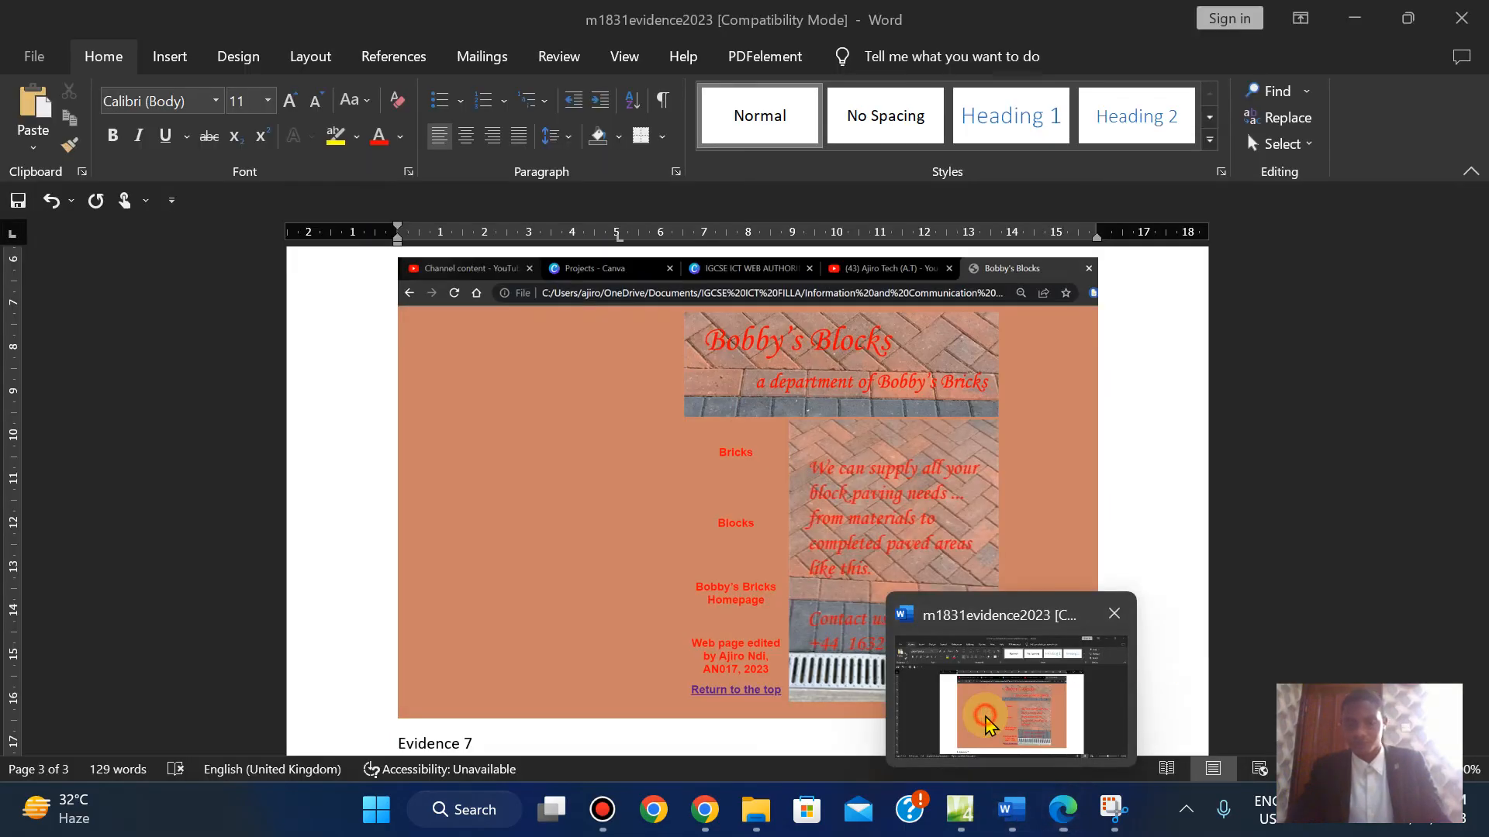
{"action": "left_click_drag", "start_coordinate": [1462, 638], "coordinate": [1467, 690]}
{"action": "left_click", "coordinate": [406, 323]}
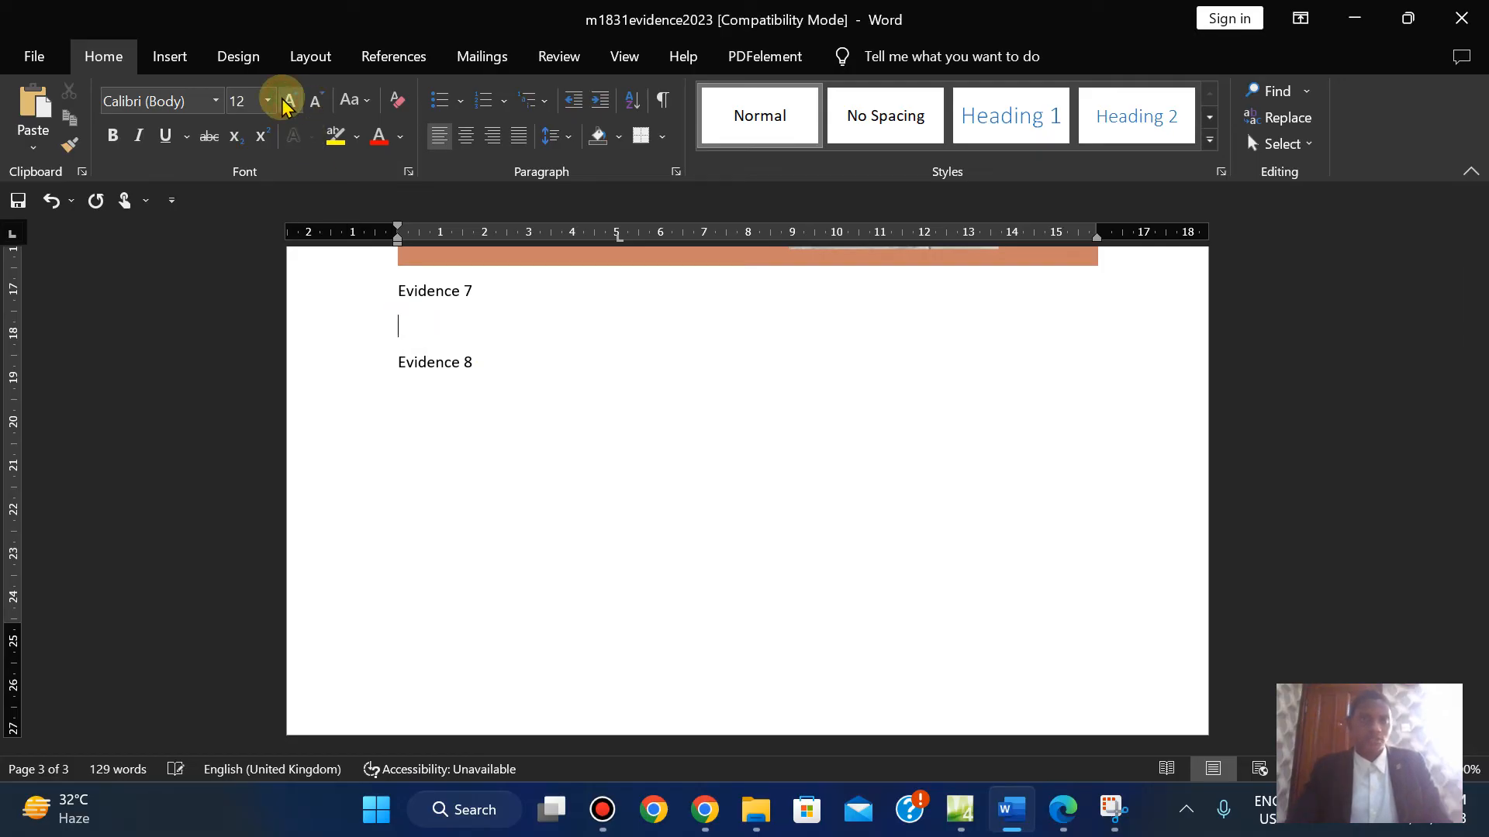
{"action": "right_click", "coordinate": [400, 325]}
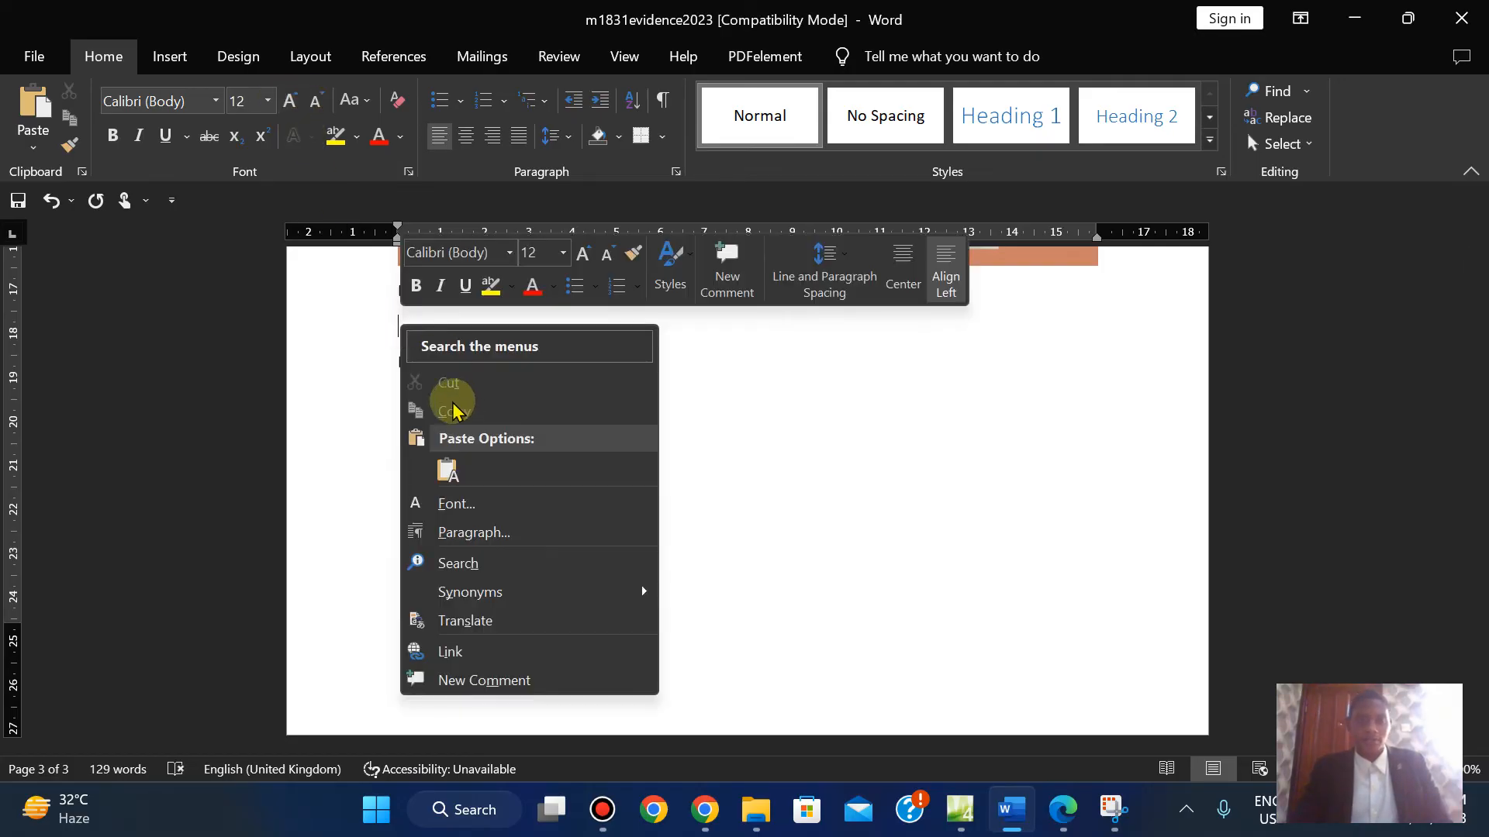
{"action": "left_click", "coordinate": [445, 469]}
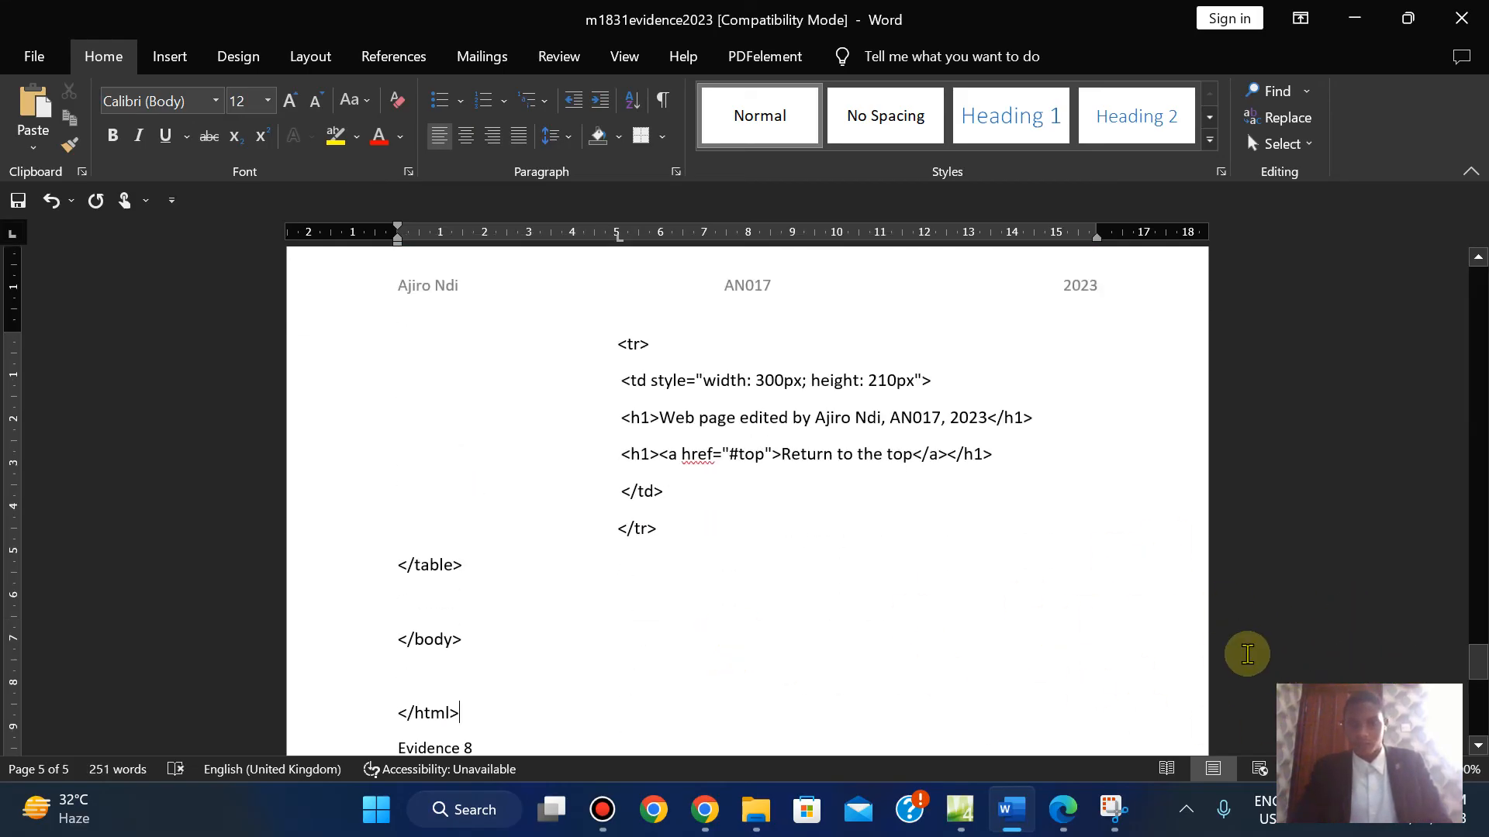
{"action": "left_click", "coordinate": [1058, 813]}
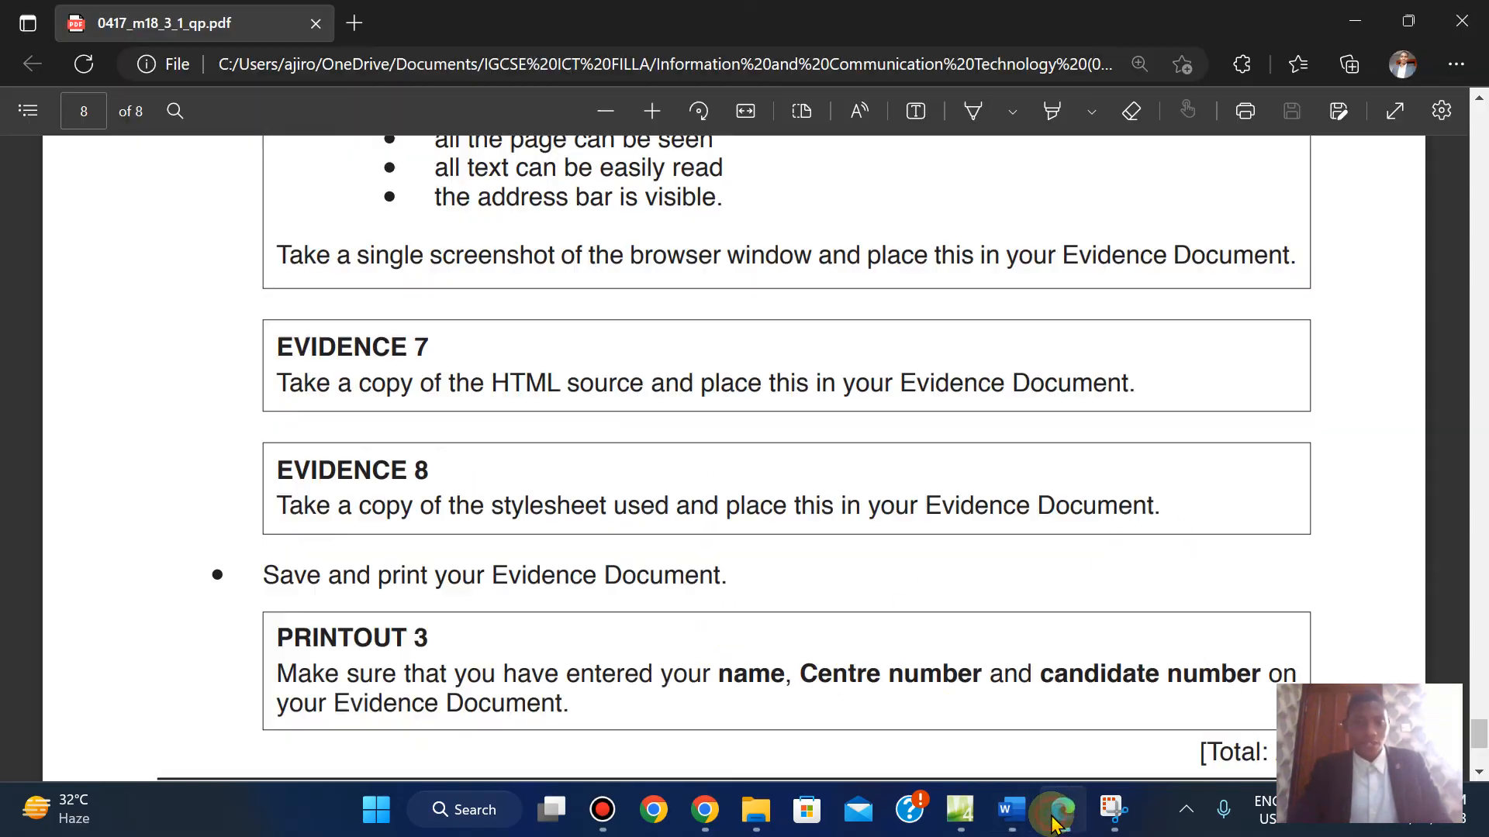
Scroll the question paper to review the Evidence 8 and PRINTOUT 3 tasks
{"action": "scroll", "coordinate": [756, 583], "scroll_direction": "down", "scroll_amount": 2}
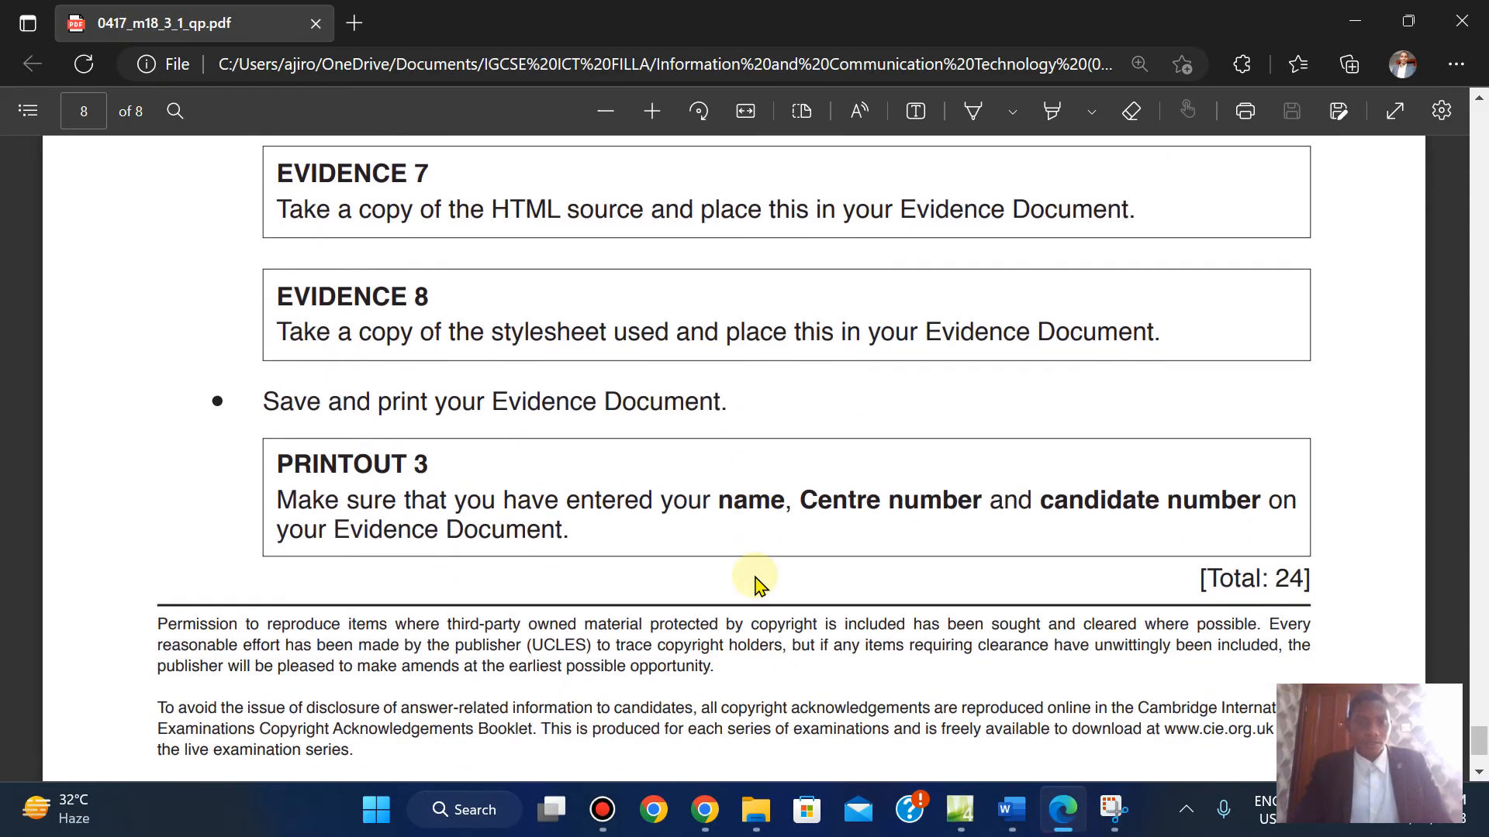
{"action": "scroll", "coordinate": [756, 583], "scroll_direction": "up", "scroll_amount": 1}
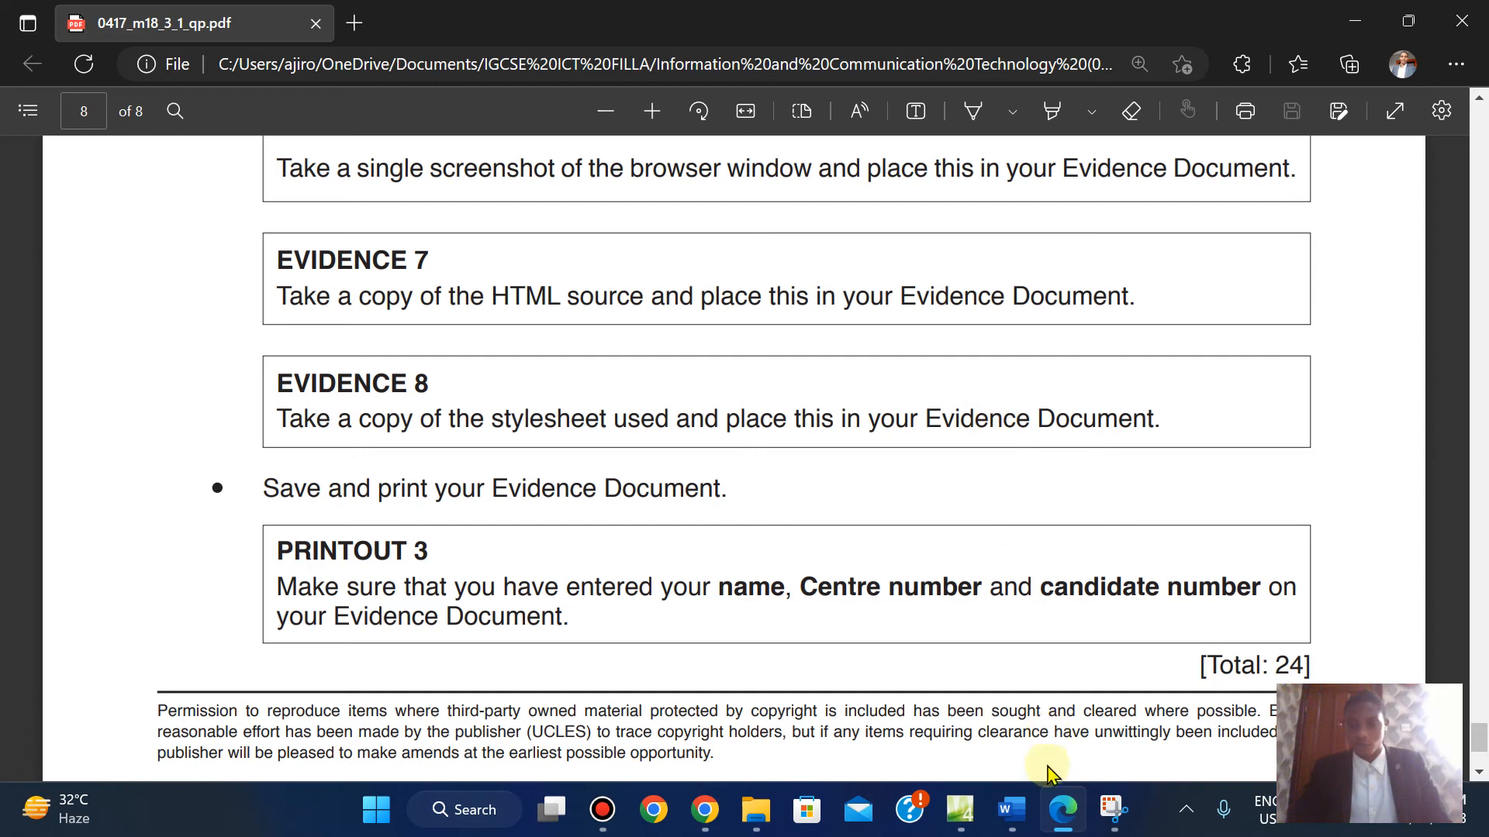
{"action": "mouse_move", "coordinate": [1030, 802]}
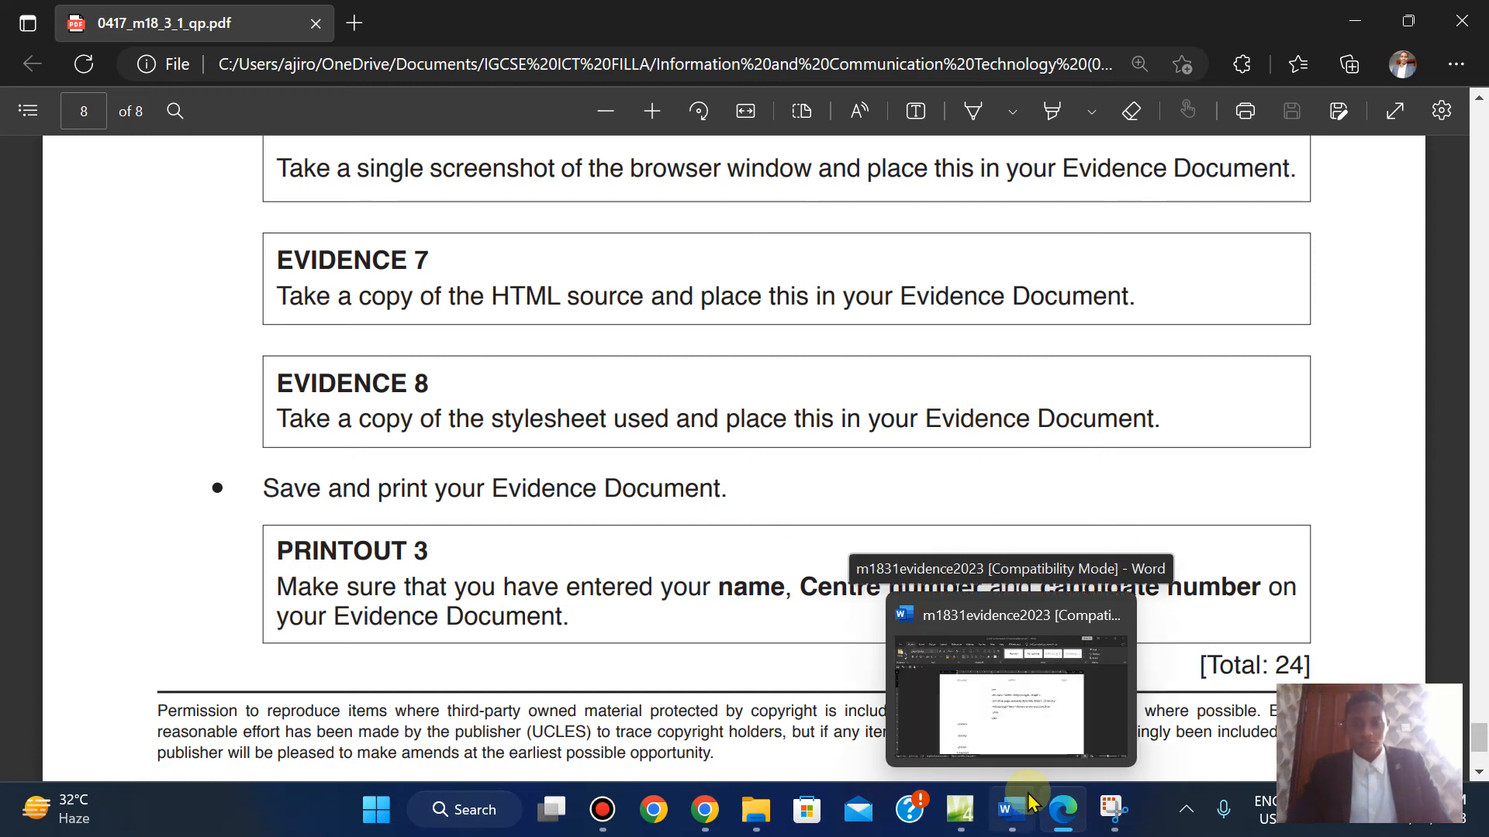
{"action": "left_click", "coordinate": [964, 816]}
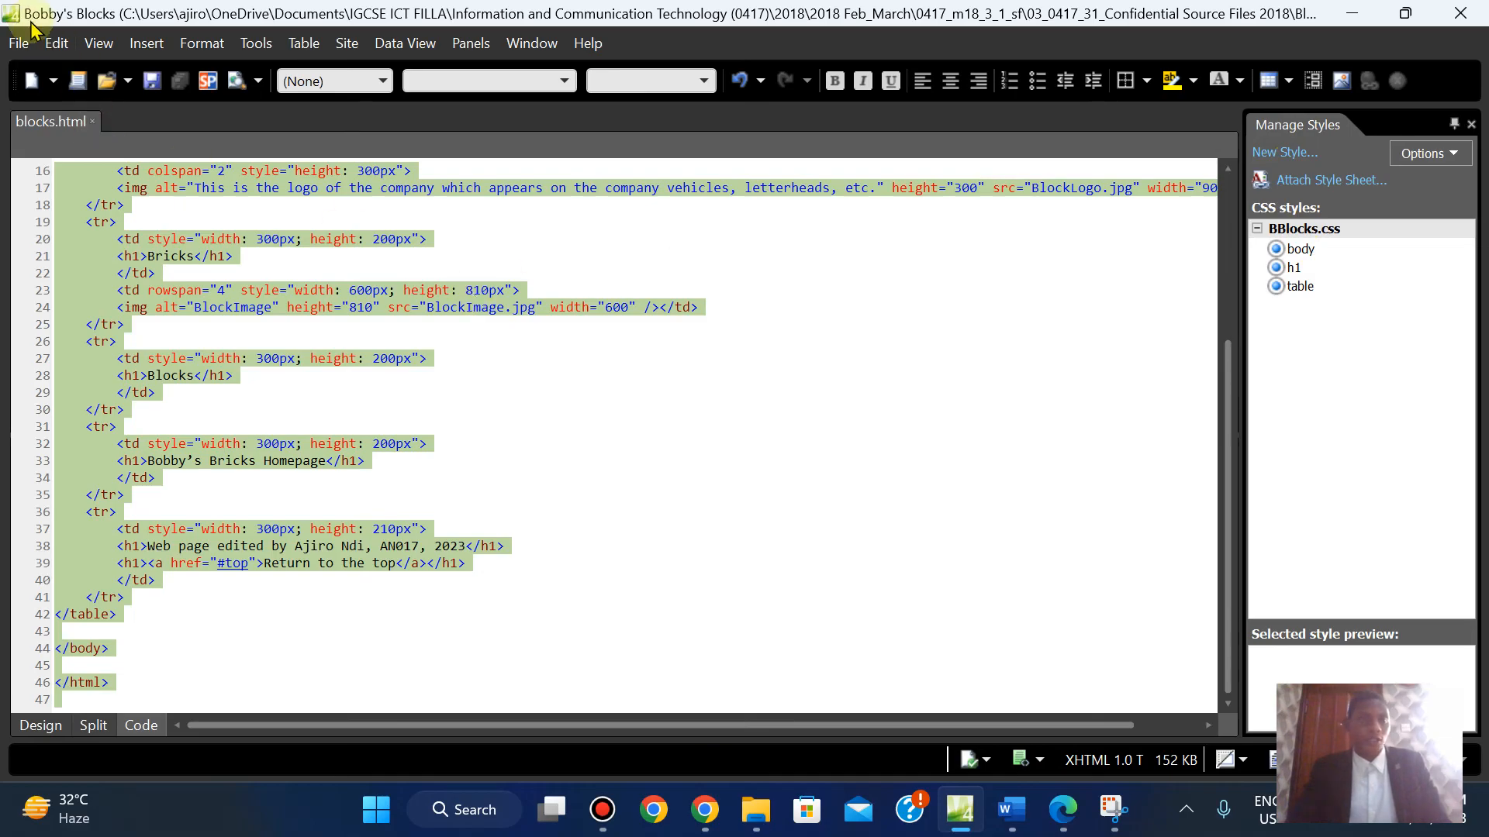
Open BBlocks.css in its own tab and select all of its CSS
{"action": "left_click", "coordinate": [18, 44]}
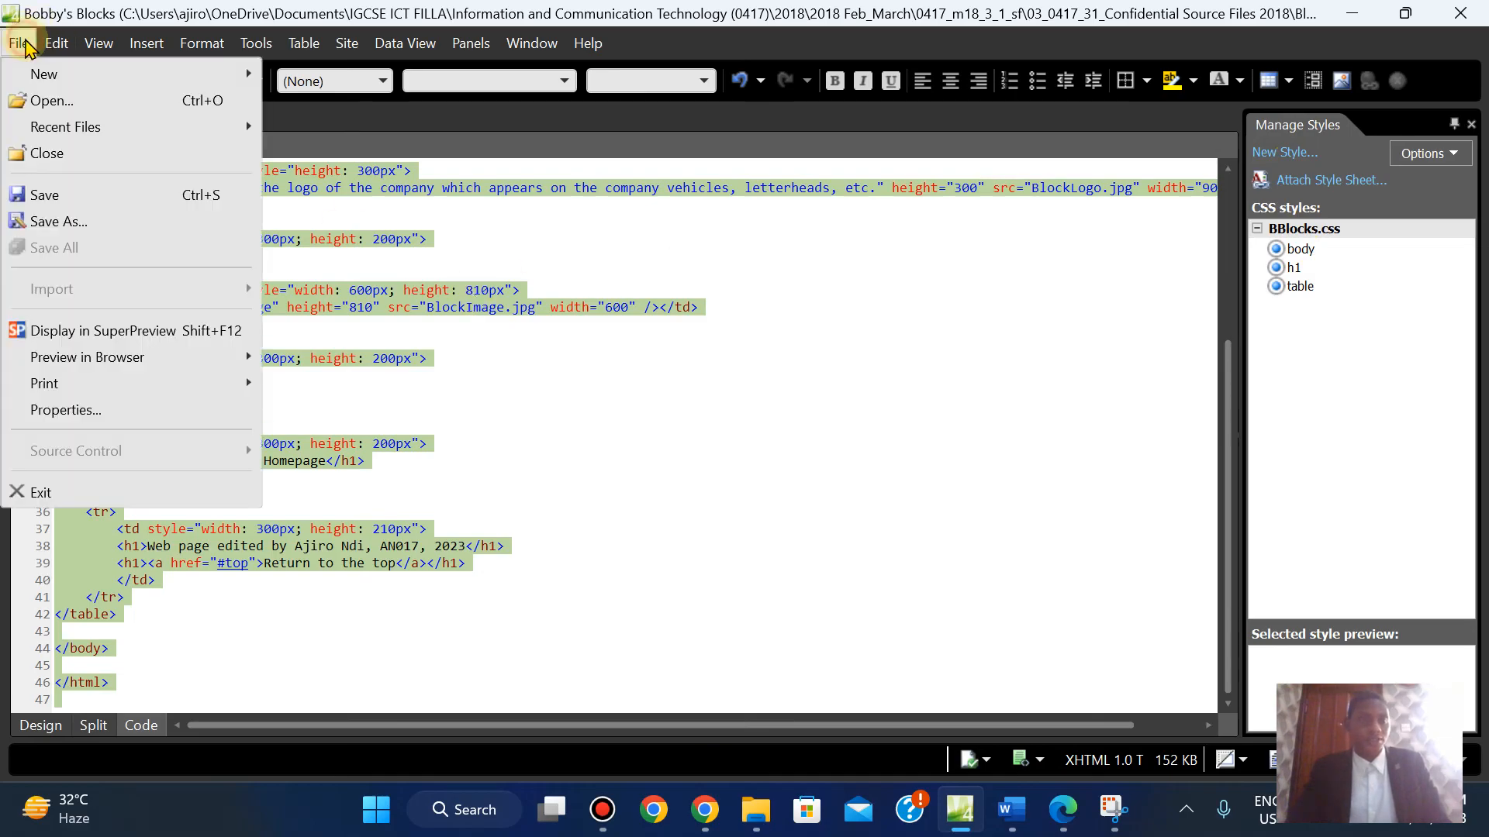
{"action": "left_click", "coordinate": [27, 109]}
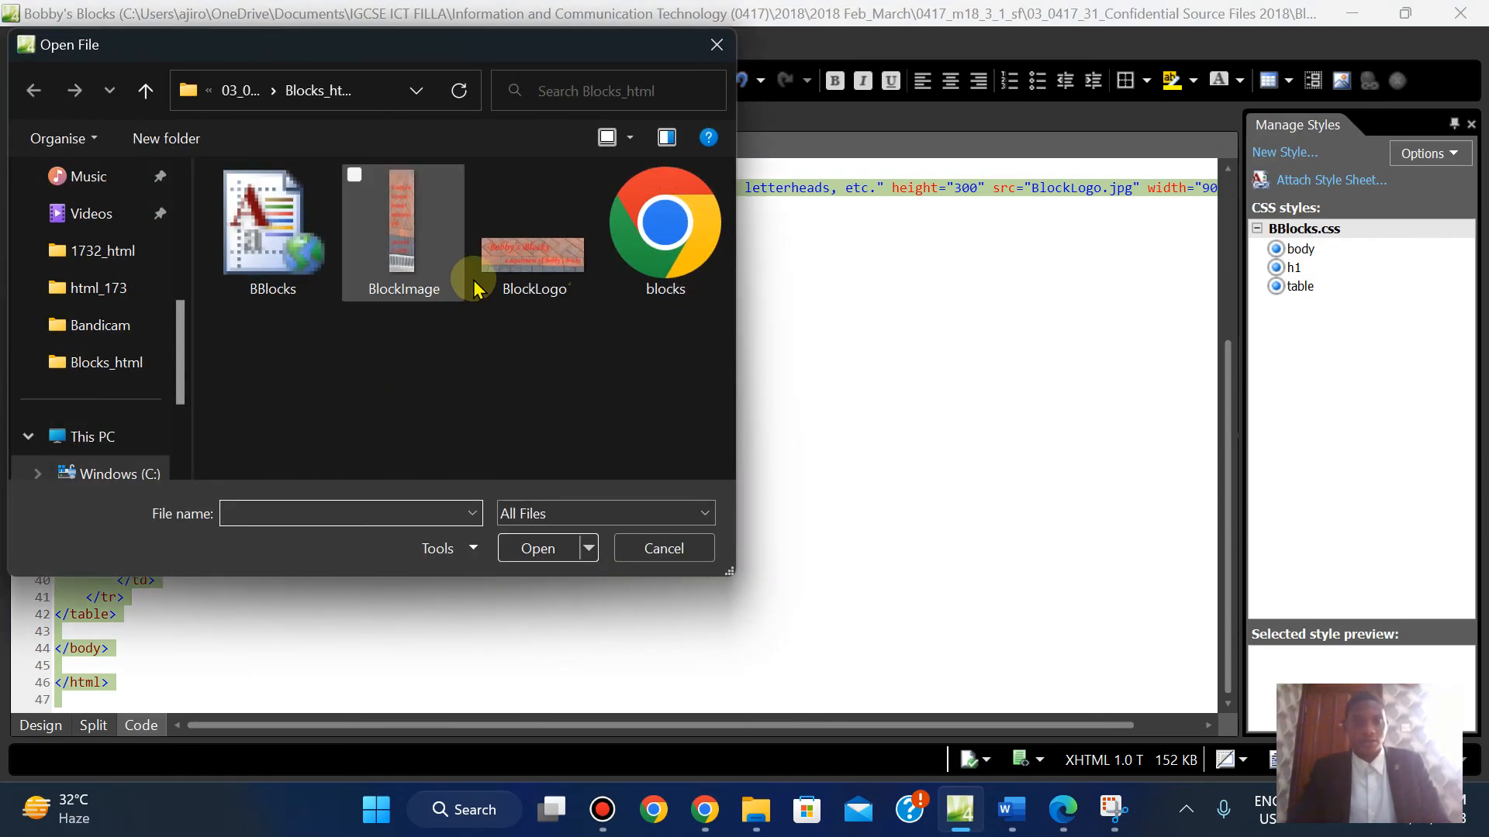
{"action": "left_click", "coordinate": [267, 284]}
{"action": "left_click", "coordinate": [538, 550]}
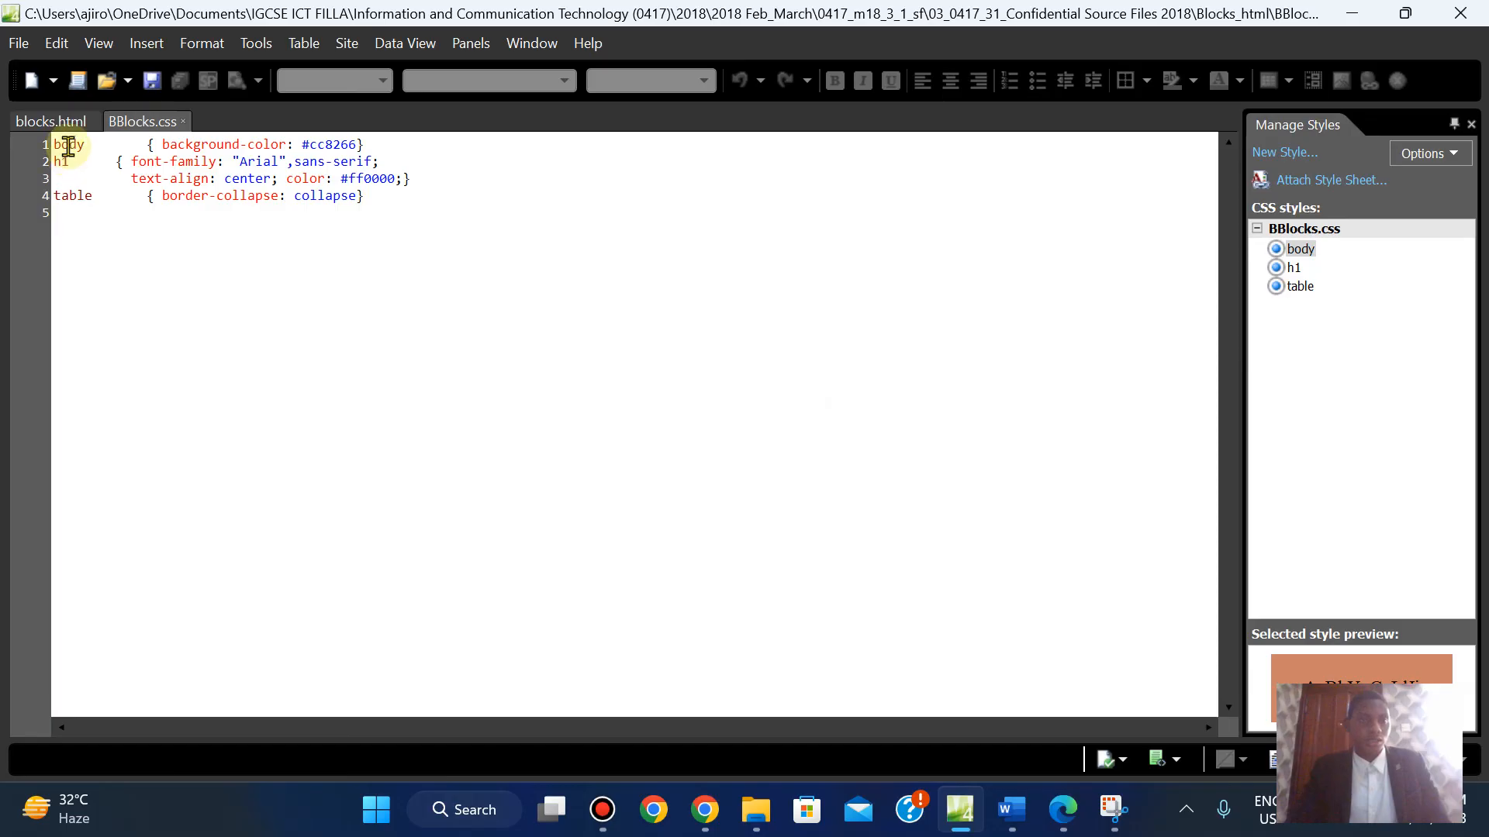
{"action": "key", "text": "ctrl+a"}
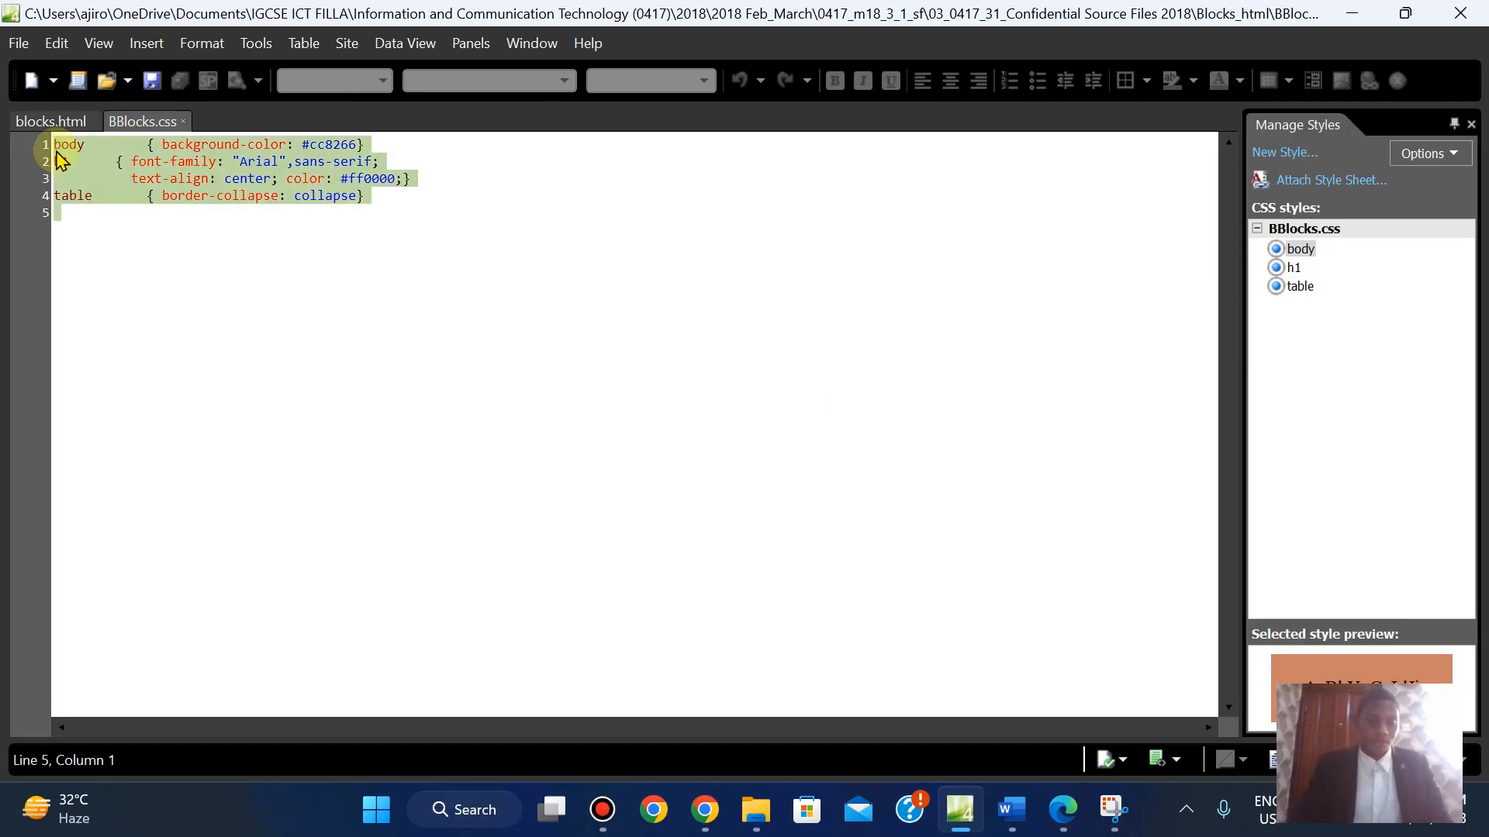
Paste the BBlocks.css rules under Evidence 8 in size 12, keeping source formatting
{"action": "mouse_move", "coordinate": [1012, 809]}
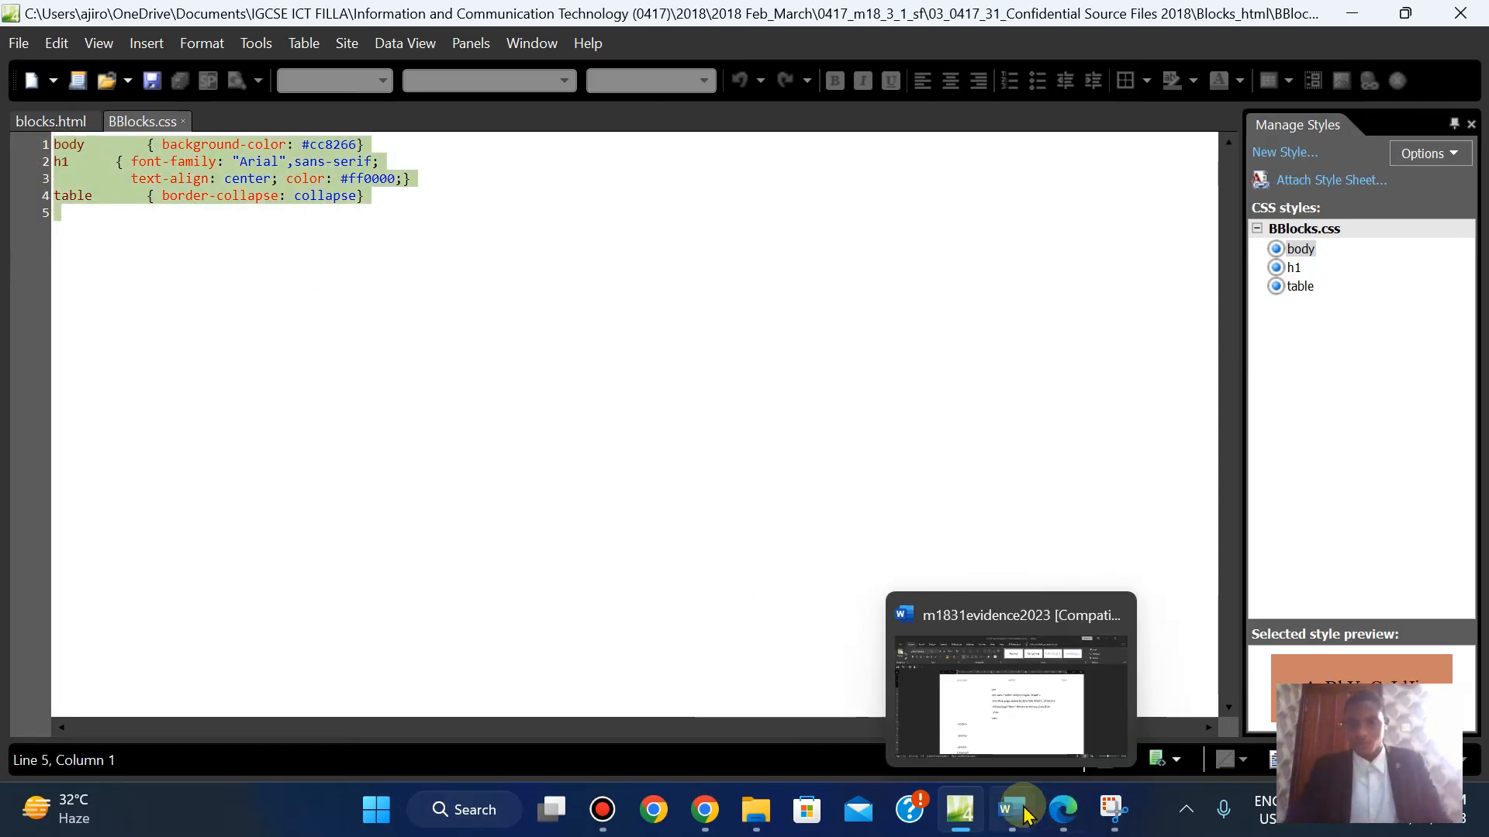
{"action": "left_click", "coordinate": [1027, 732]}
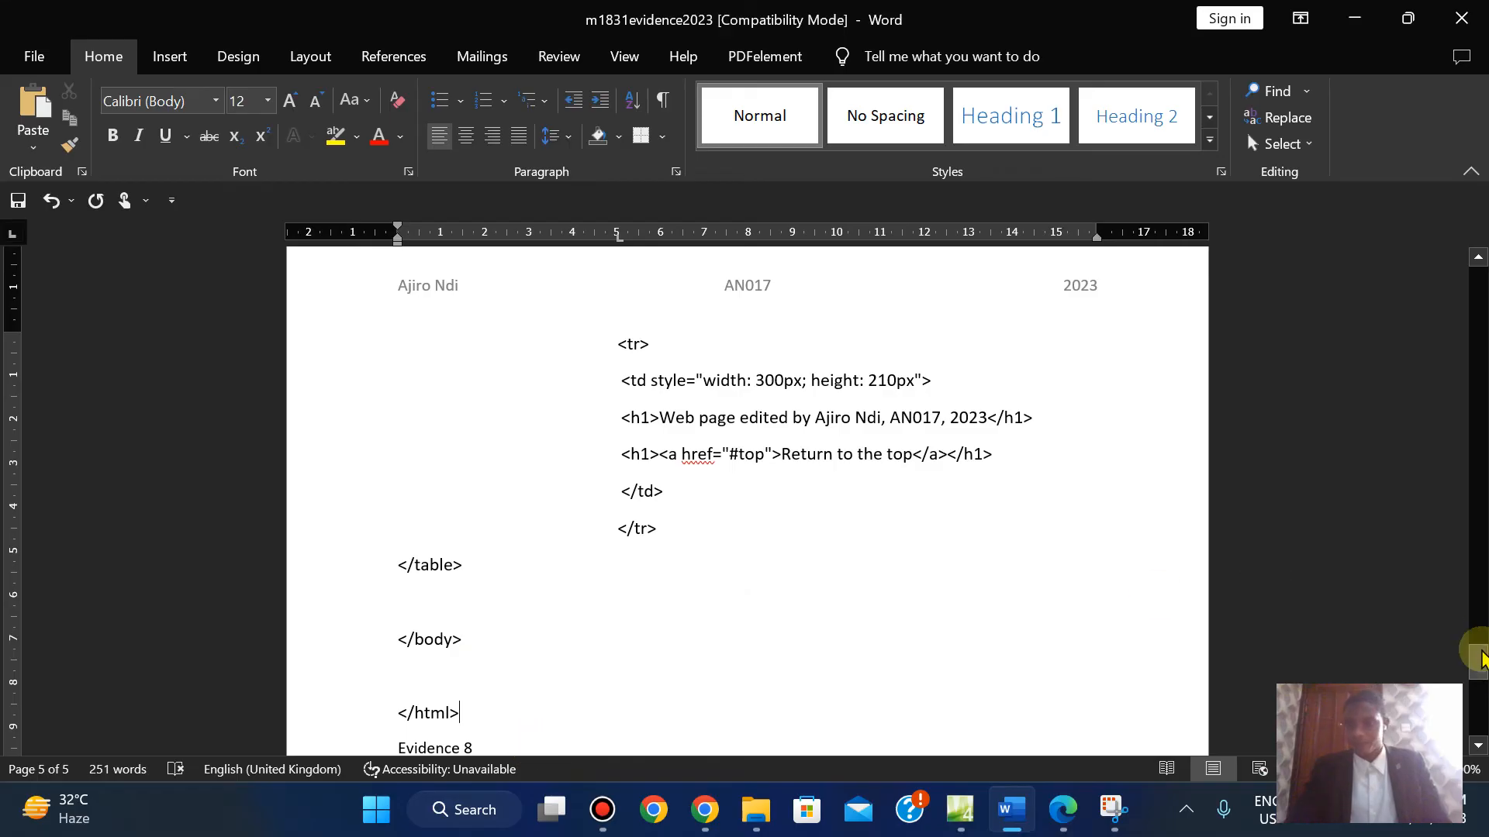
{"action": "left_click_drag", "start_coordinate": [1477, 667], "coordinate": [1477, 695]}
{"action": "left_click", "coordinate": [402, 320]}
{"action": "left_click", "coordinate": [290, 100]}
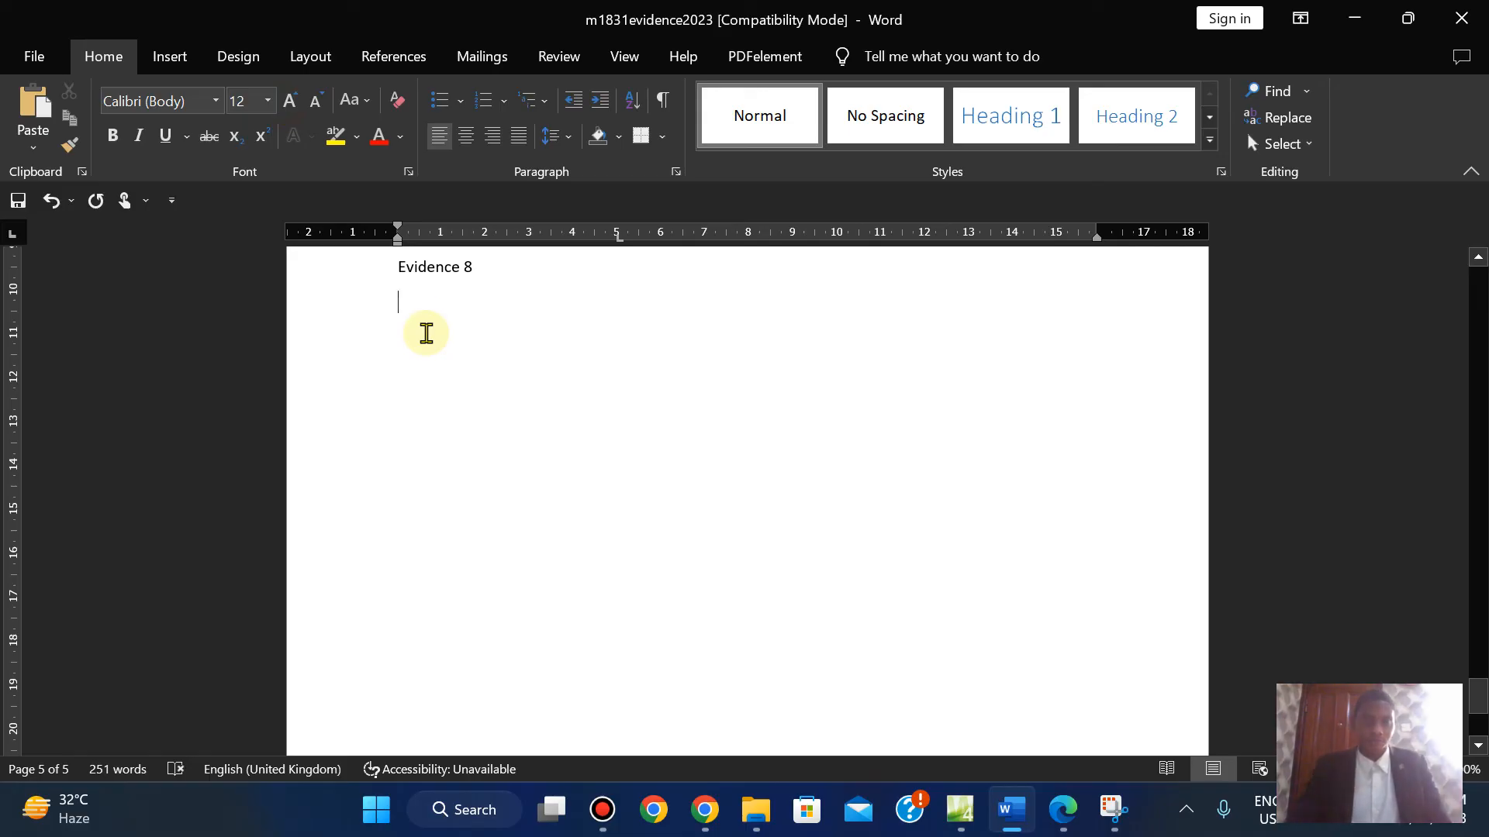
{"action": "right_click", "coordinate": [404, 306]}
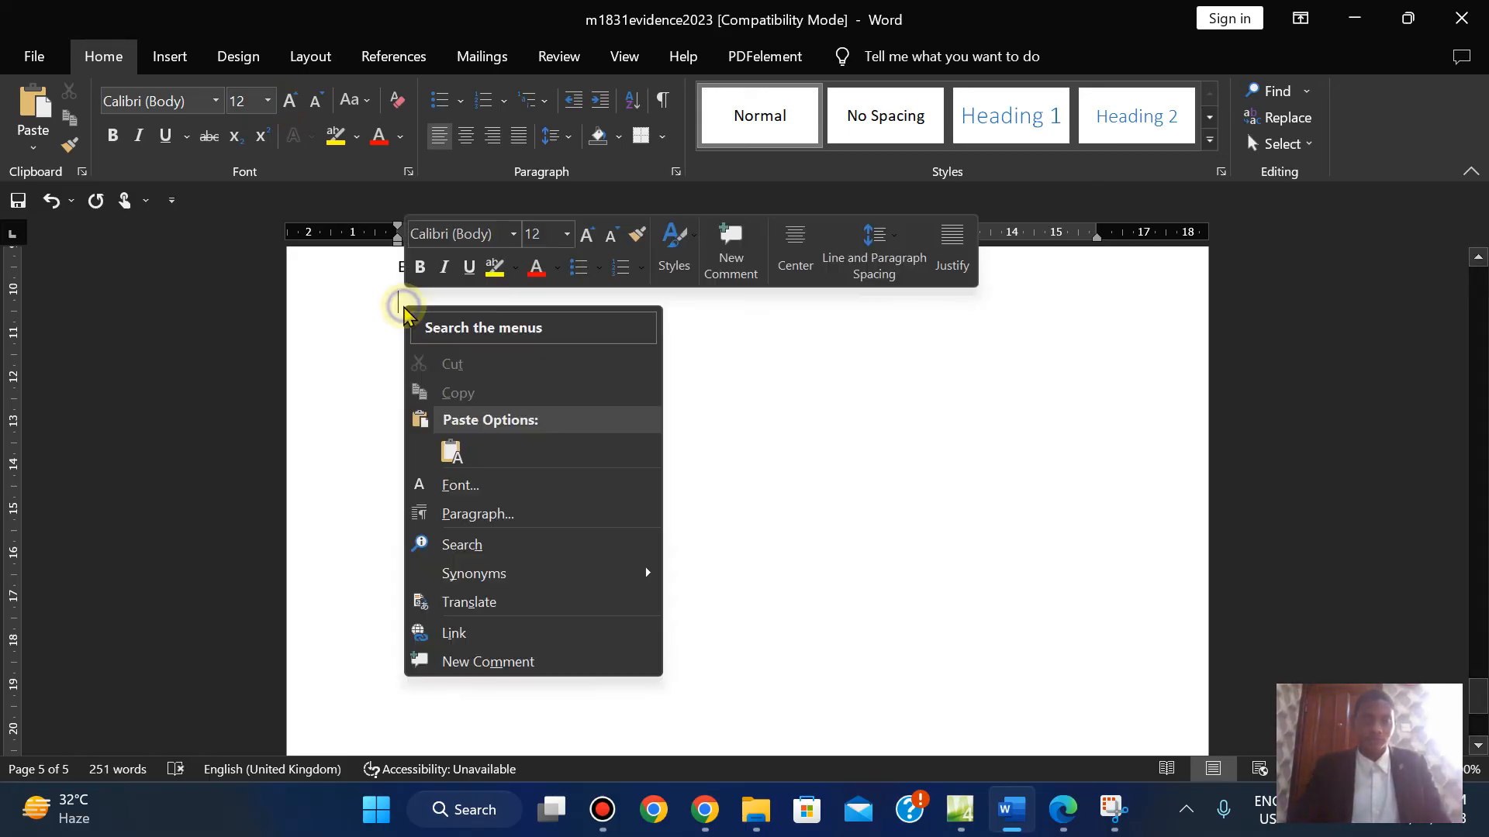
{"action": "left_click", "coordinate": [454, 457]}
{"action": "left_click", "coordinate": [745, 457]}
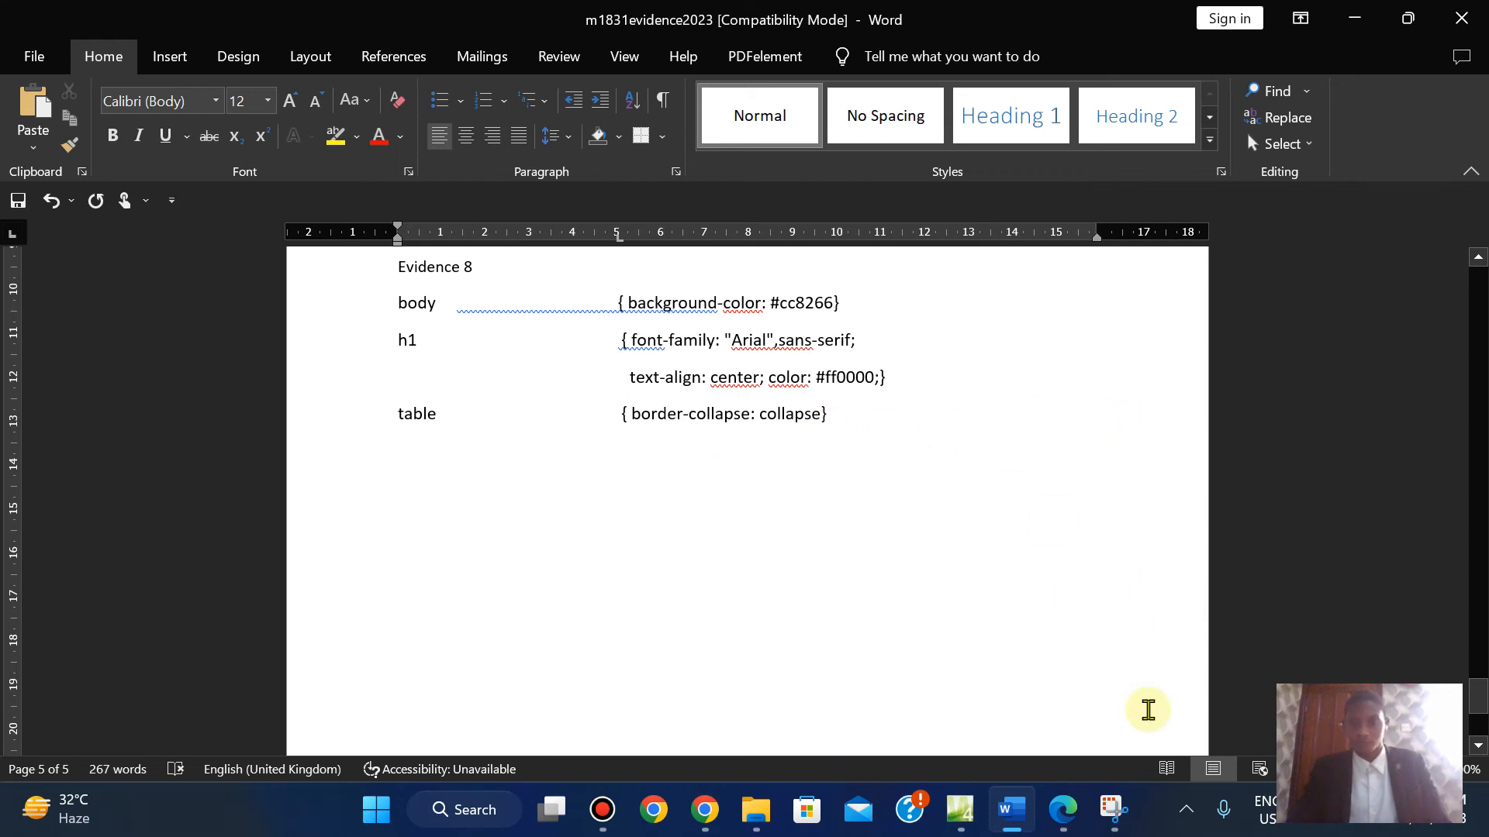
Save the Word evidence document
{"action": "left_click", "coordinate": [34, 55]}
{"action": "left_click", "coordinate": [80, 319]}
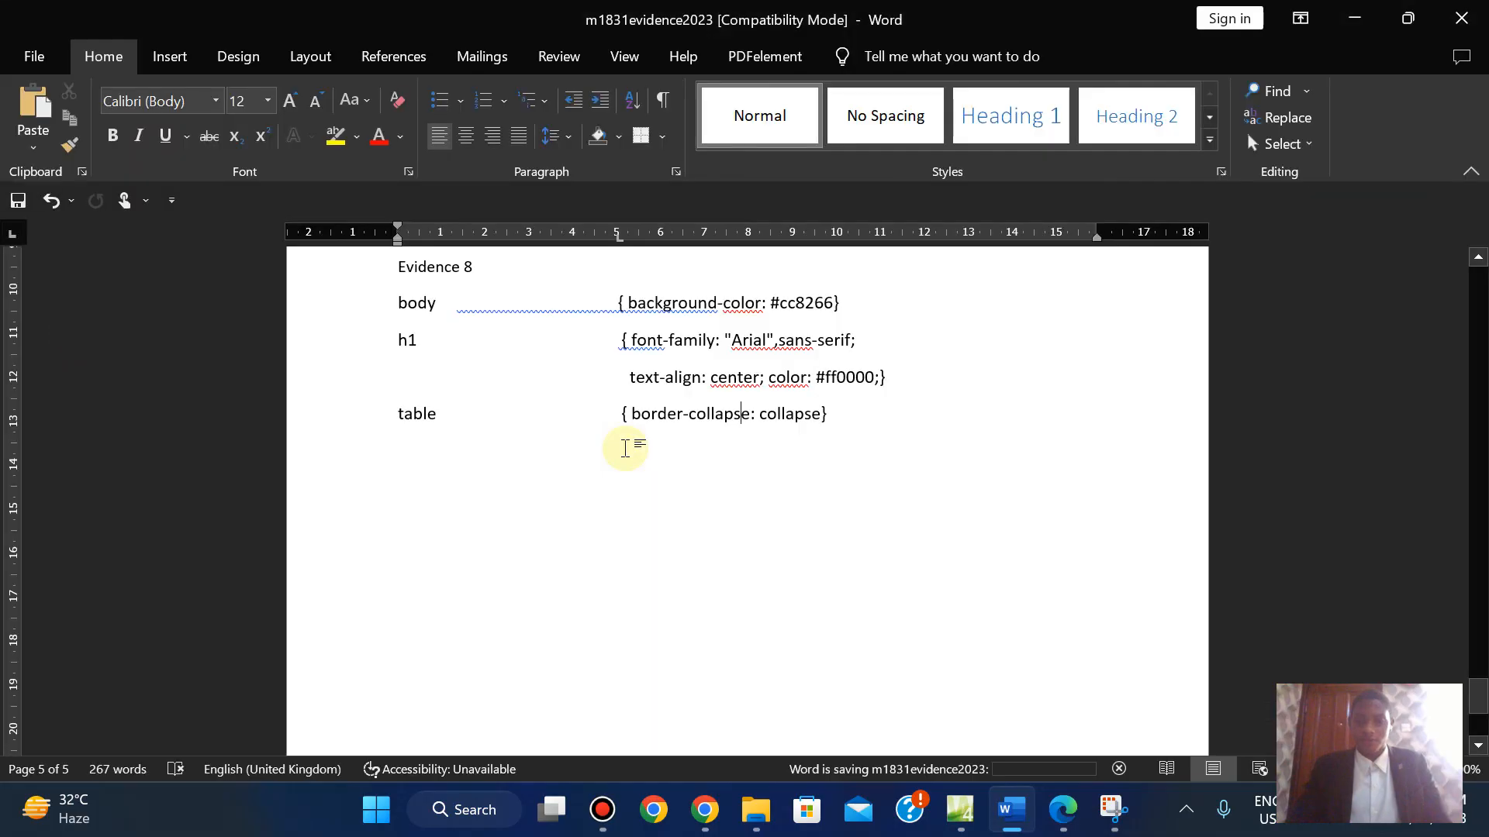
{"action": "left_click", "coordinate": [1062, 812]}
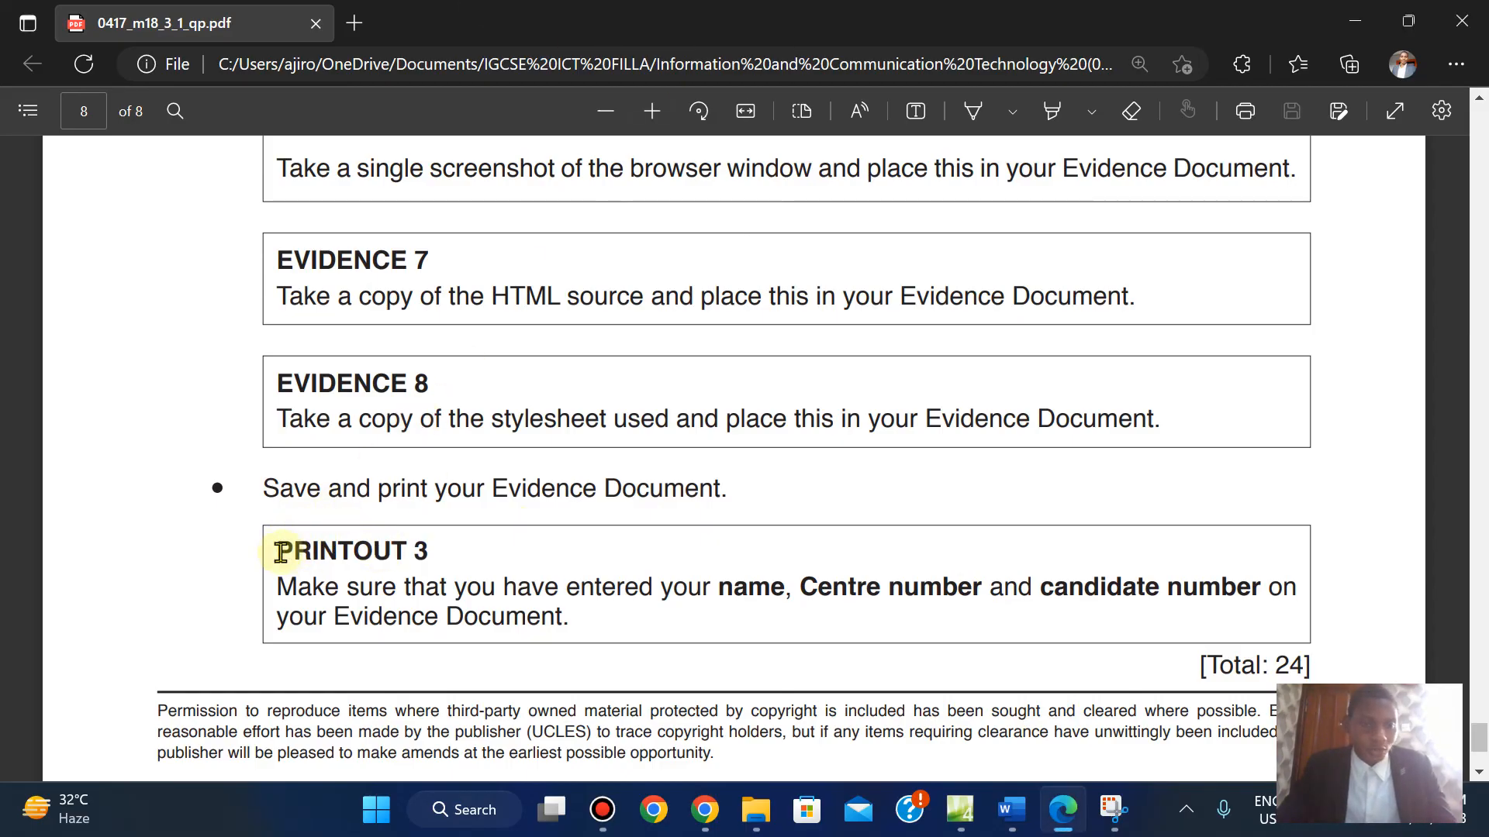
Copy the heading PRINTOUT 3 from the question paper
{"action": "left_click_drag", "start_coordinate": [280, 551], "coordinate": [427, 548]}
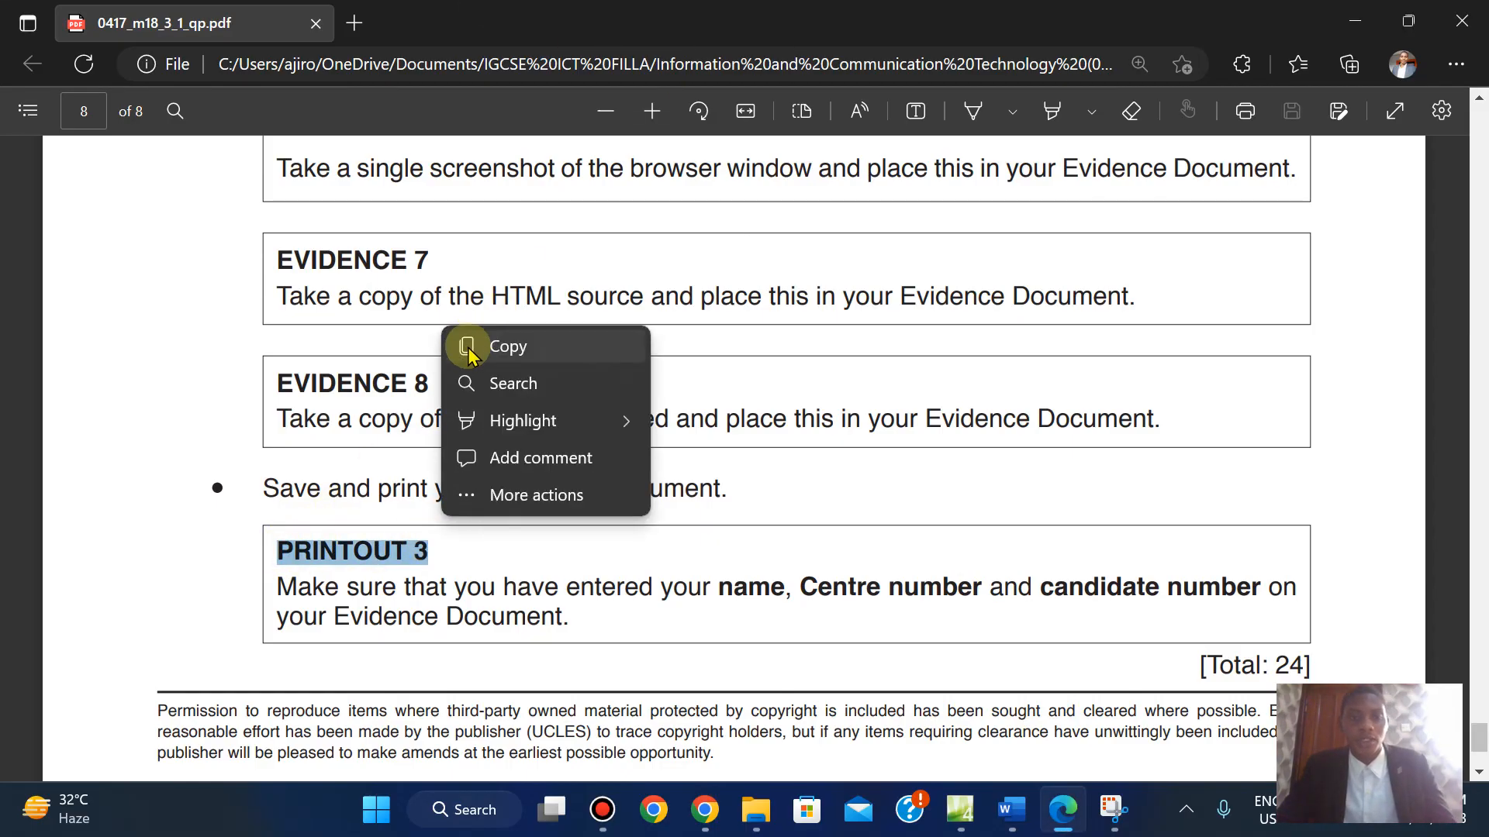
{"action": "left_click", "coordinate": [467, 346]}
{"action": "mouse_move", "coordinate": [960, 809]}
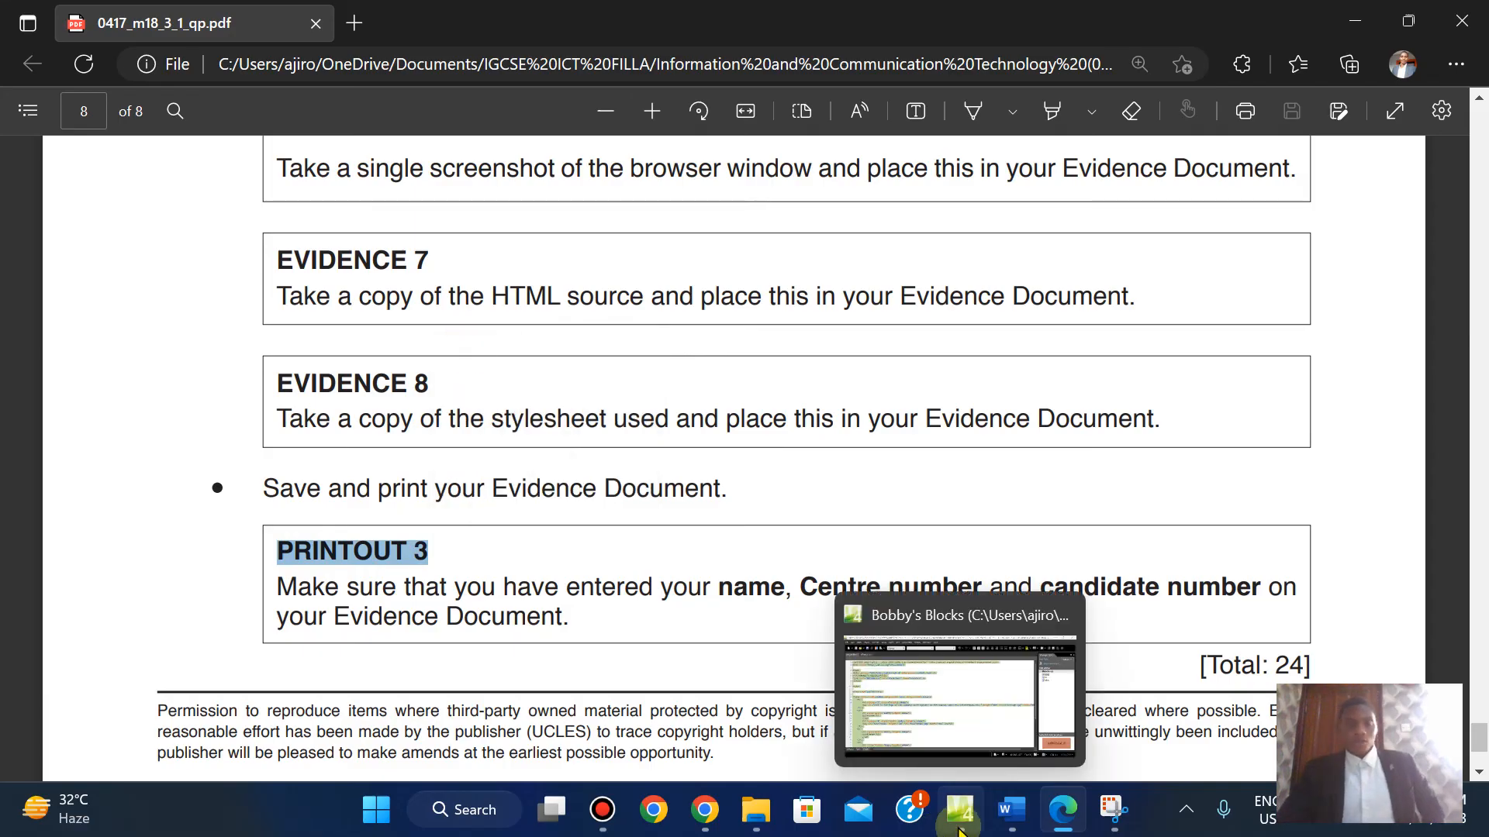
{"action": "left_click", "coordinate": [836, 612]}
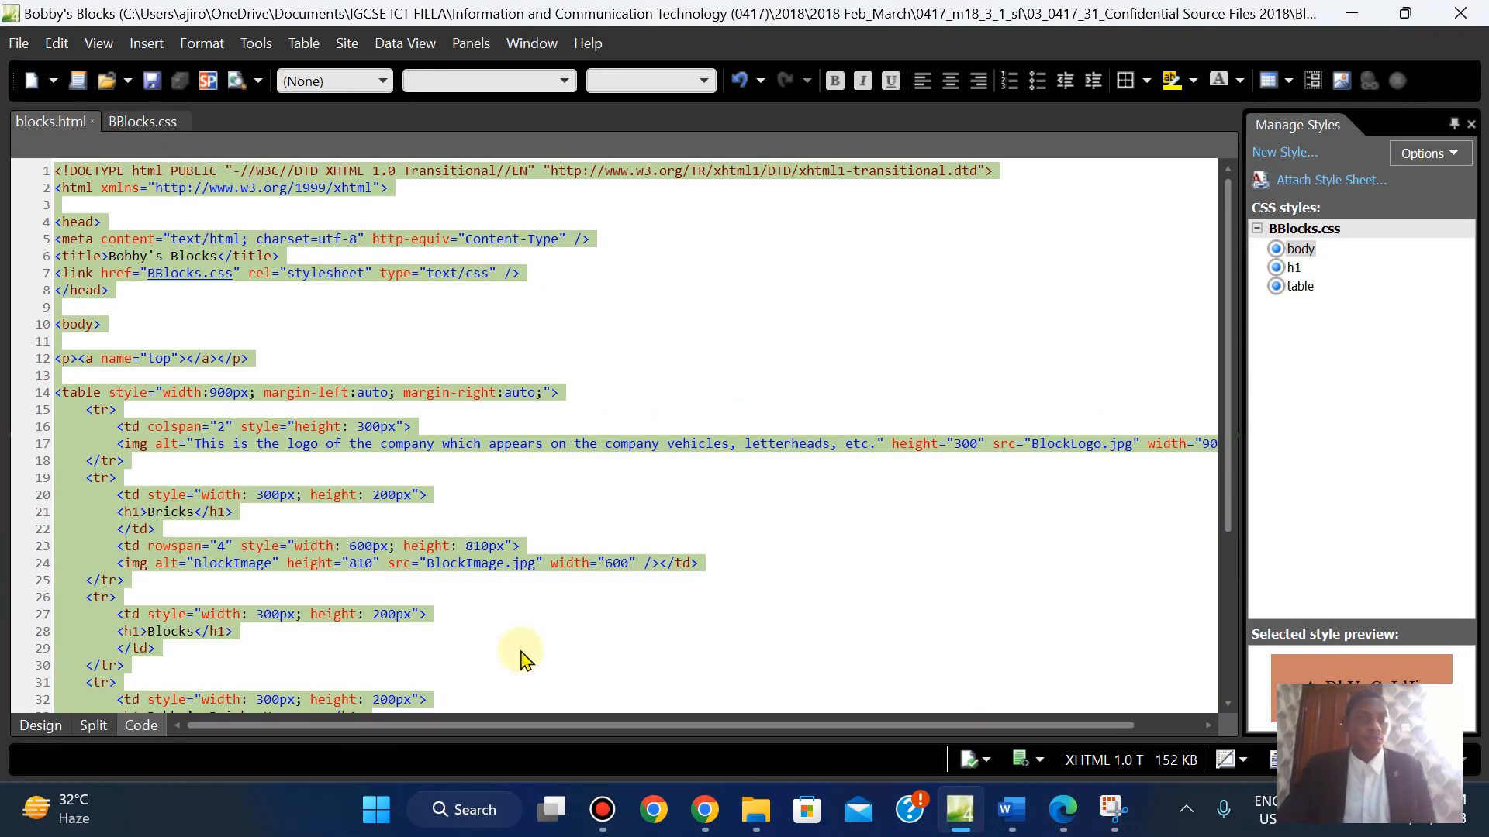
Show Word's print preview of the evidence document with Microsoft Print to PDF
{"action": "left_click", "coordinate": [1012, 809]}
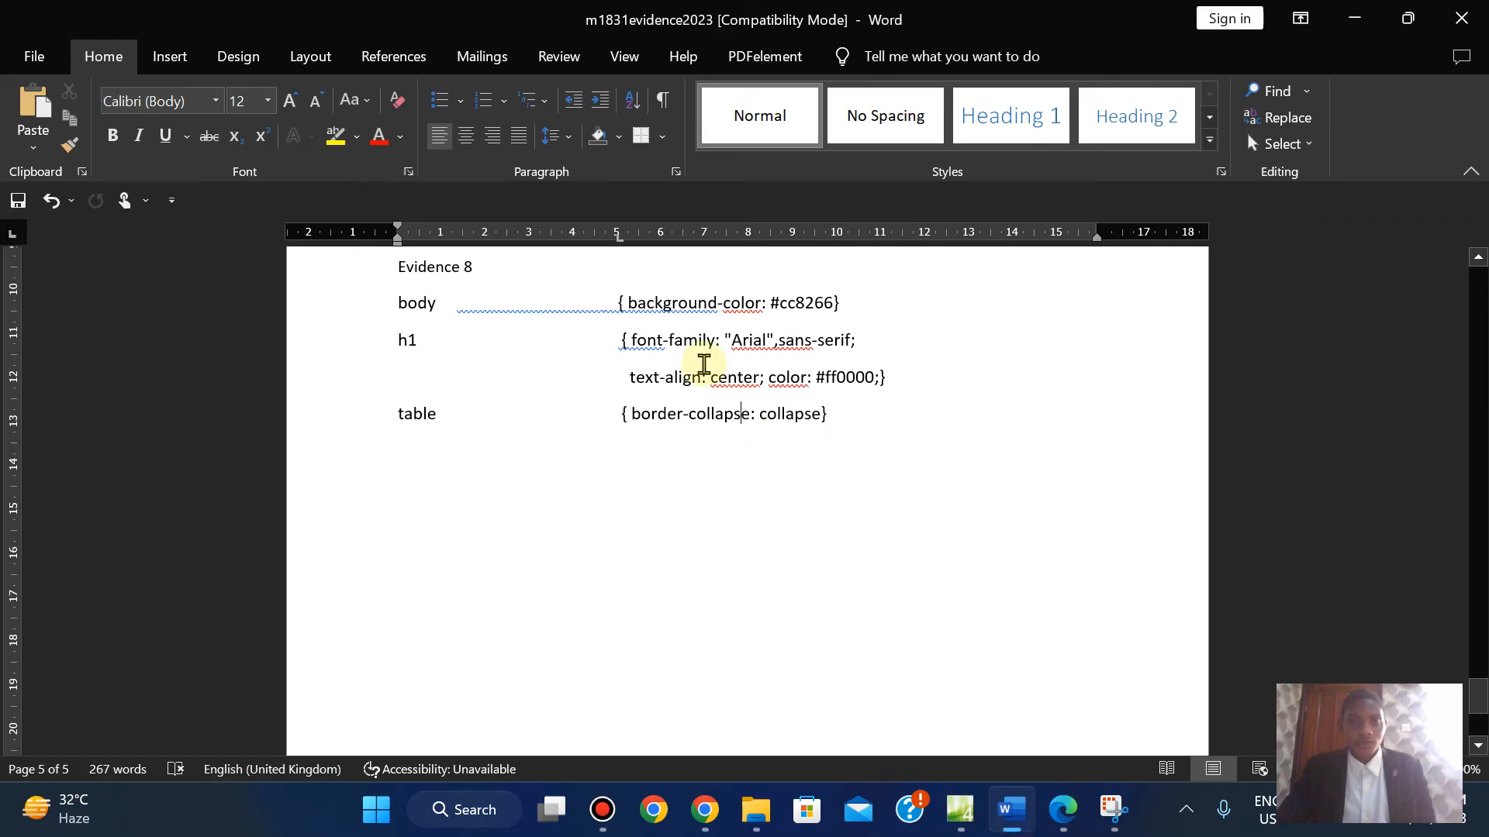
{"action": "left_click", "coordinate": [31, 55]}
{"action": "left_click", "coordinate": [52, 486]}
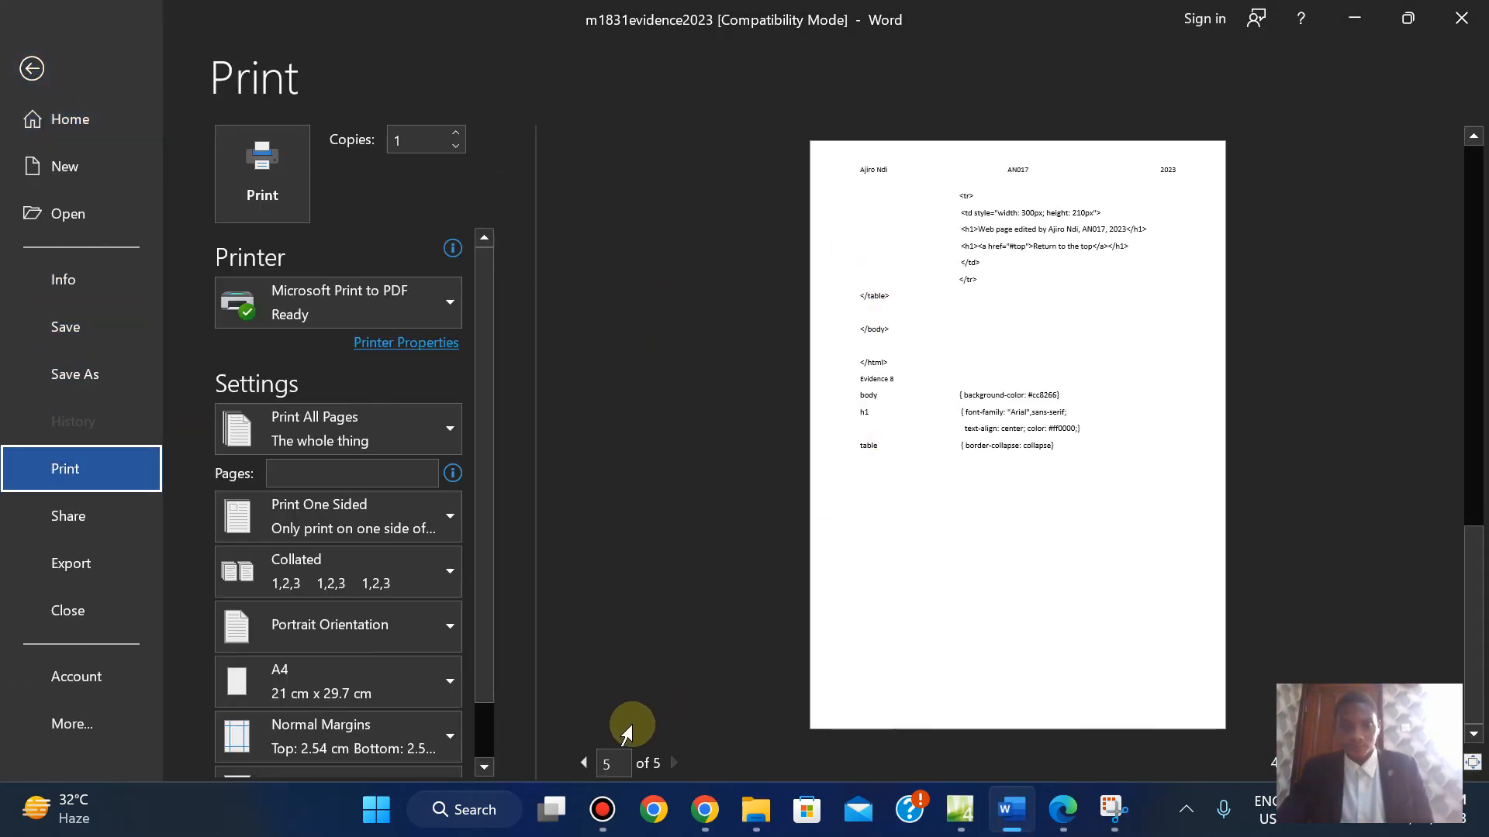
After checking the preview, add a blank line above Evidence 8
{"action": "left_click", "coordinate": [582, 764]}
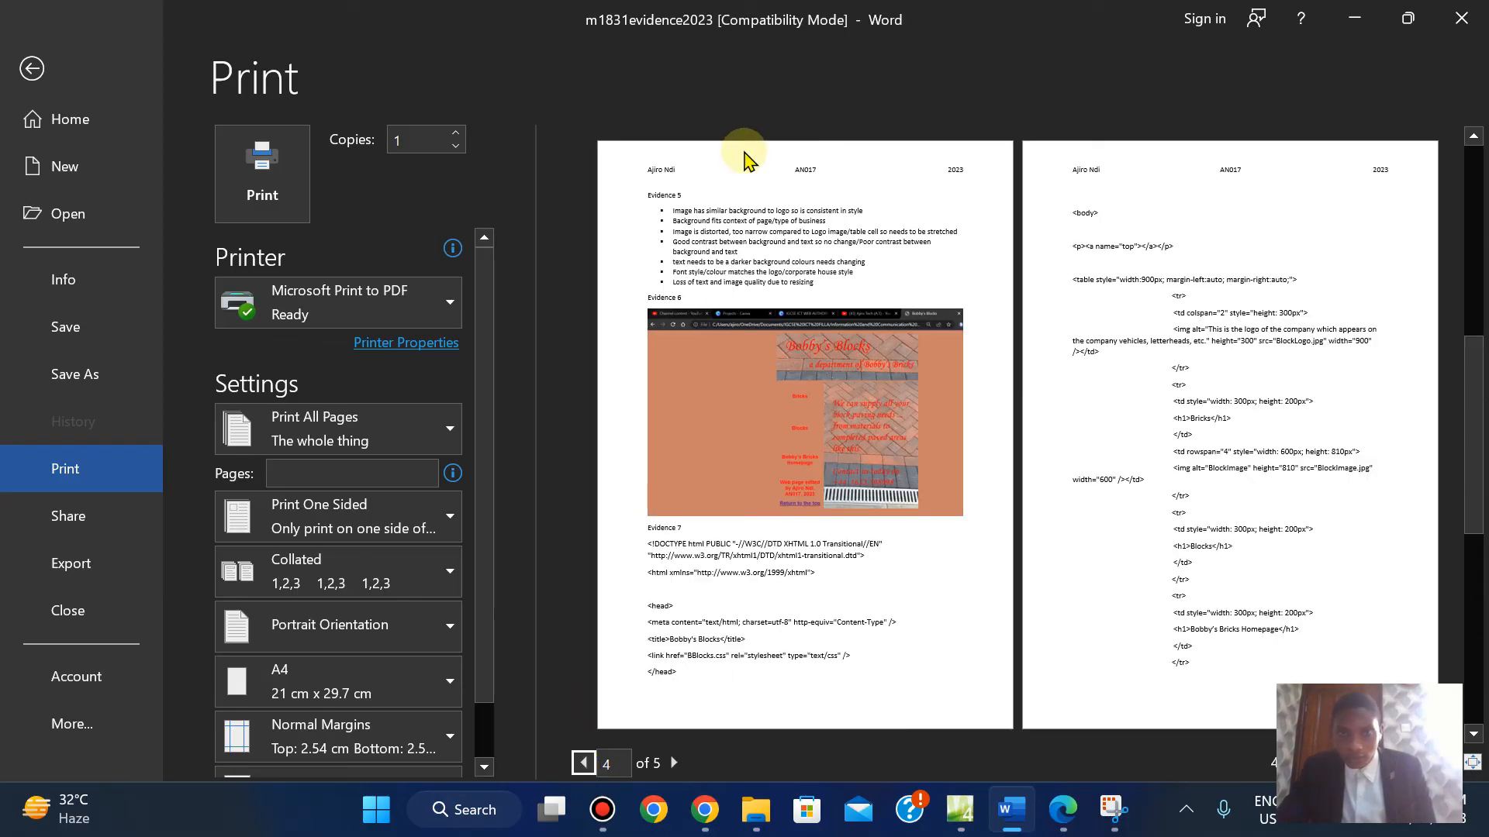
{"action": "left_click", "coordinate": [673, 764]}
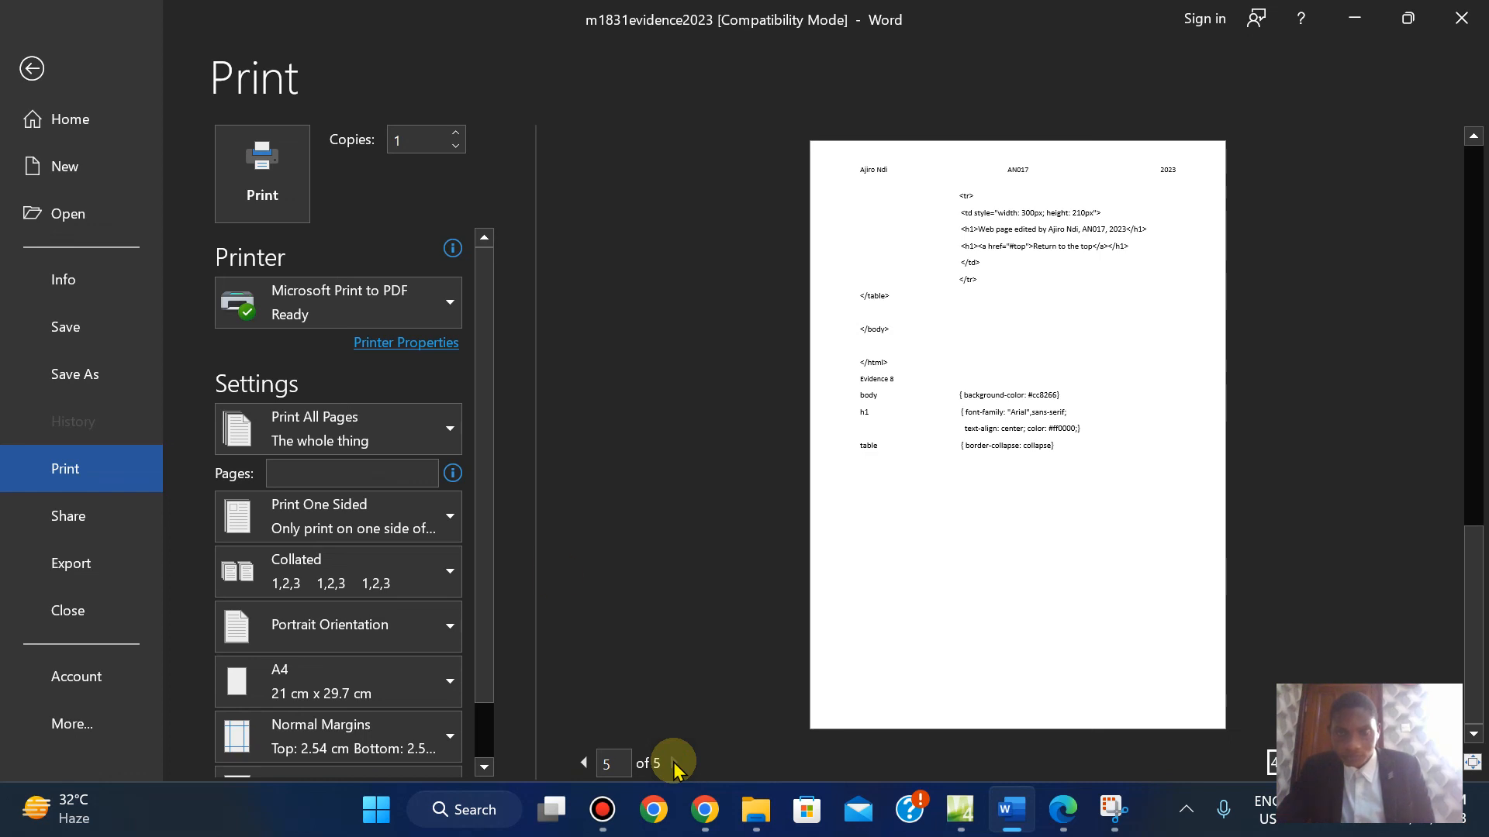
{"action": "left_click", "coordinate": [31, 68]}
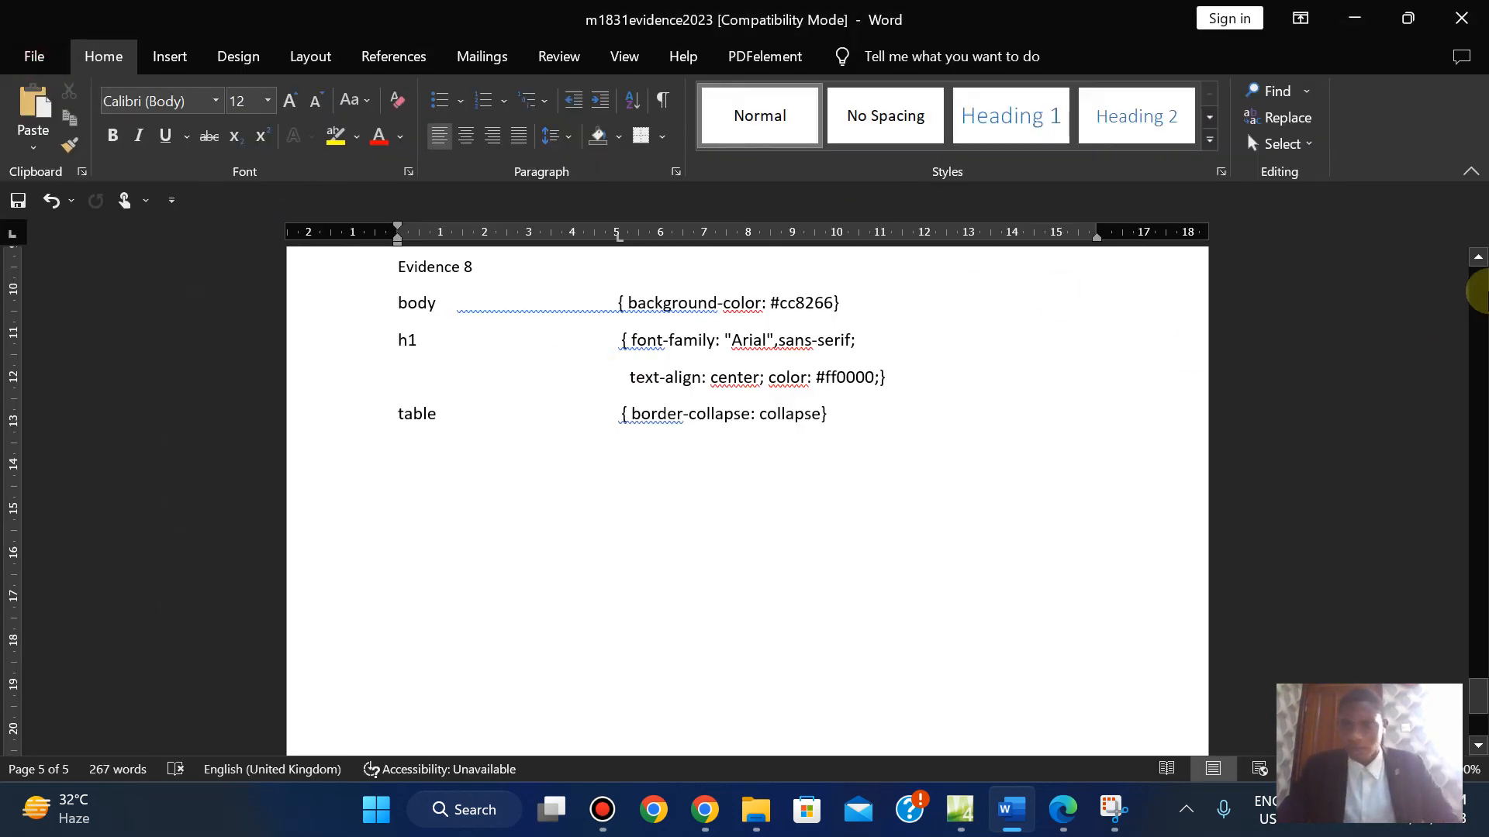
{"action": "scroll", "coordinate": [1472, 257], "scroll_direction": "up", "scroll_amount": 1}
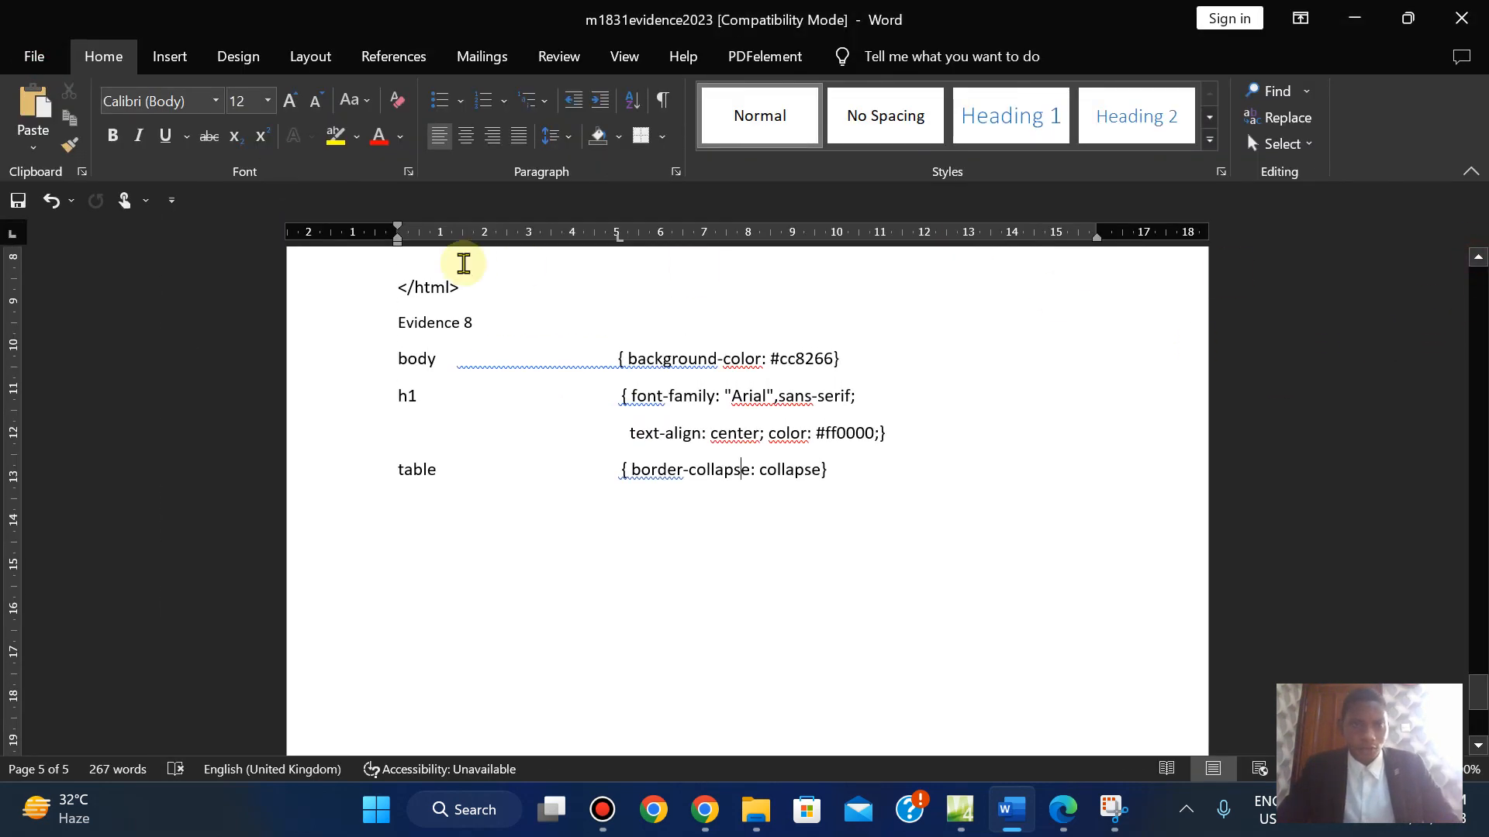
{"action": "key", "text": "Return"}
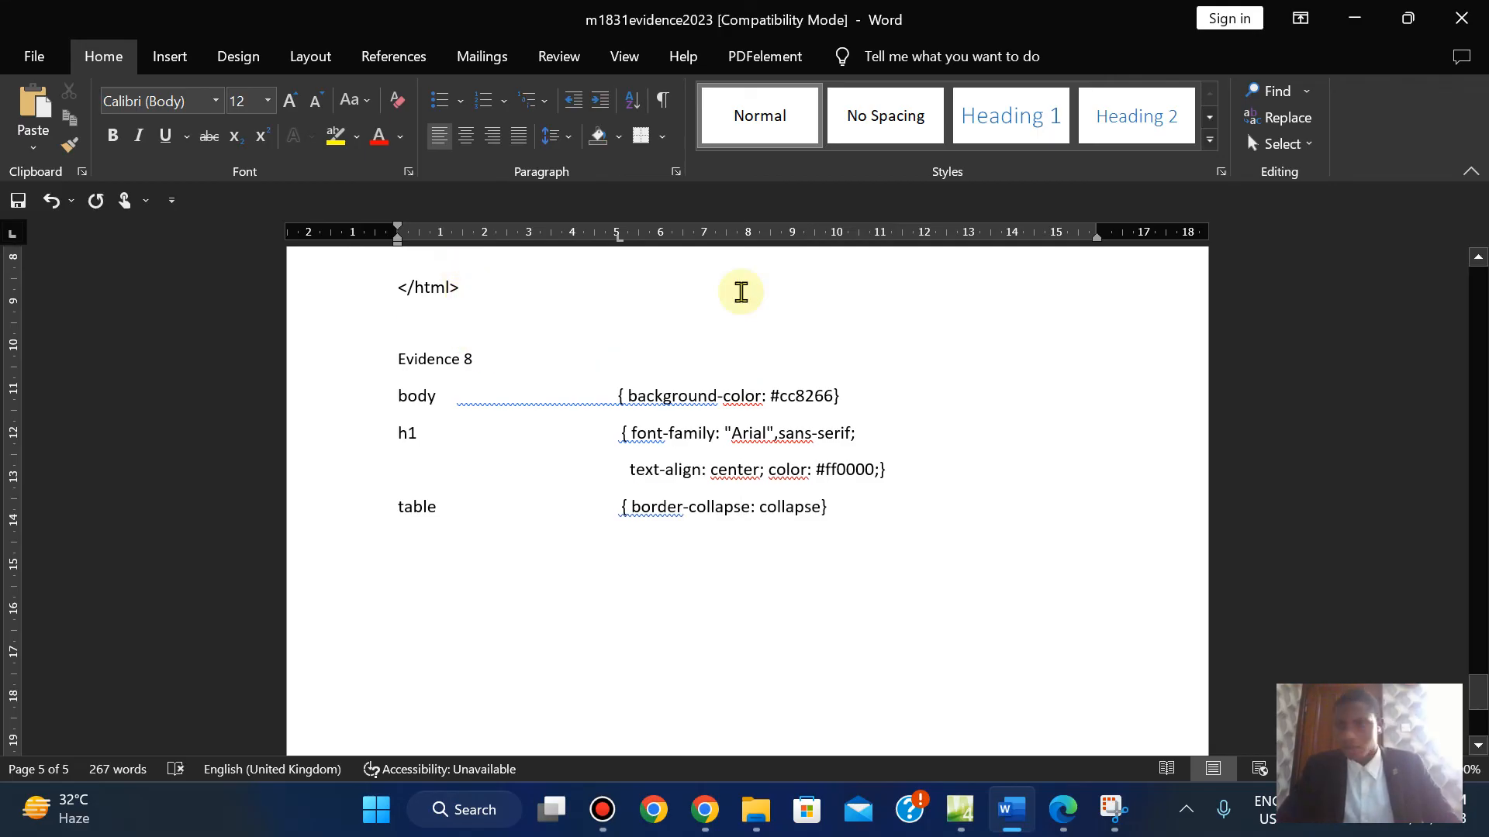
{"action": "left_click", "coordinate": [1478, 258]}
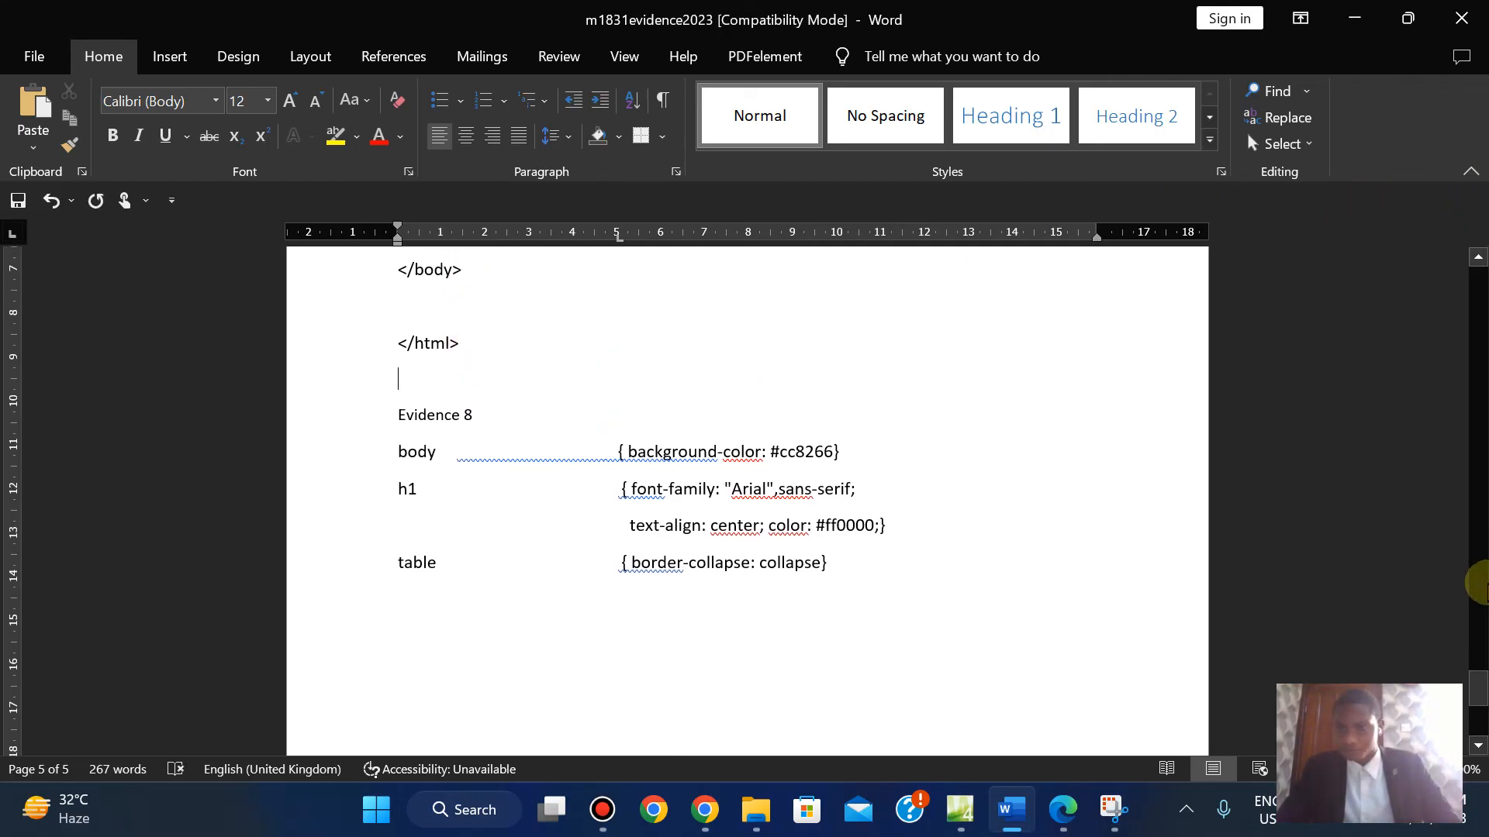
{"action": "mouse_move", "coordinate": [1478, 719]}
{"action": "left_mouse_down"}
{"action": "mouse_move", "coordinate": [1466, 470]}
{"action": "mouse_move", "coordinate": [1468, 722]}
{"action": "left_mouse_up"}
Save the evidence document and print it using Microsoft Print to PDF
{"action": "left_click", "coordinate": [35, 56]}
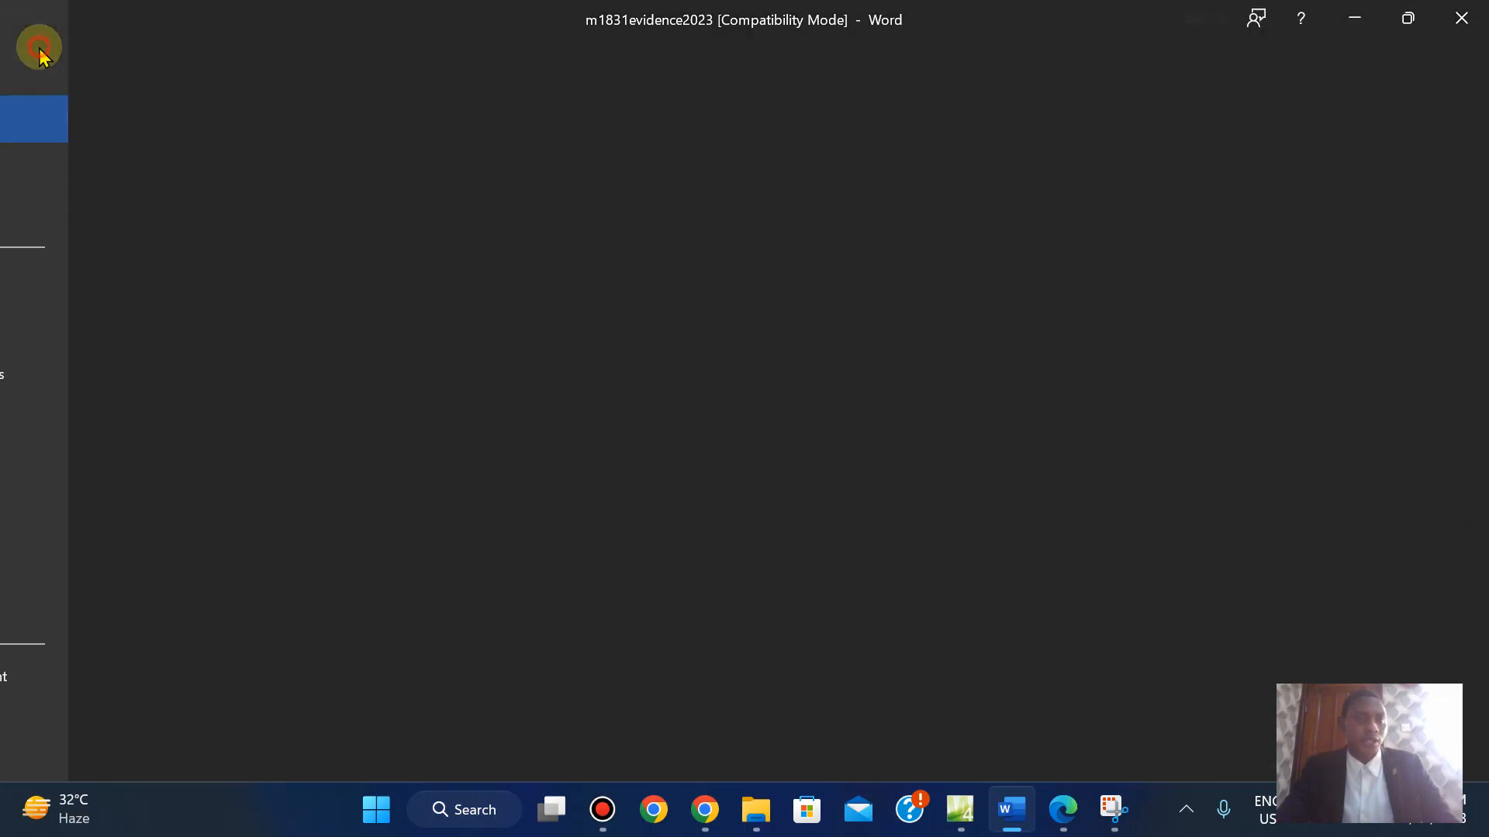
{"action": "left_click", "coordinate": [85, 329]}
{"action": "left_click", "coordinate": [22, 62]}
{"action": "left_click", "coordinate": [66, 476]}
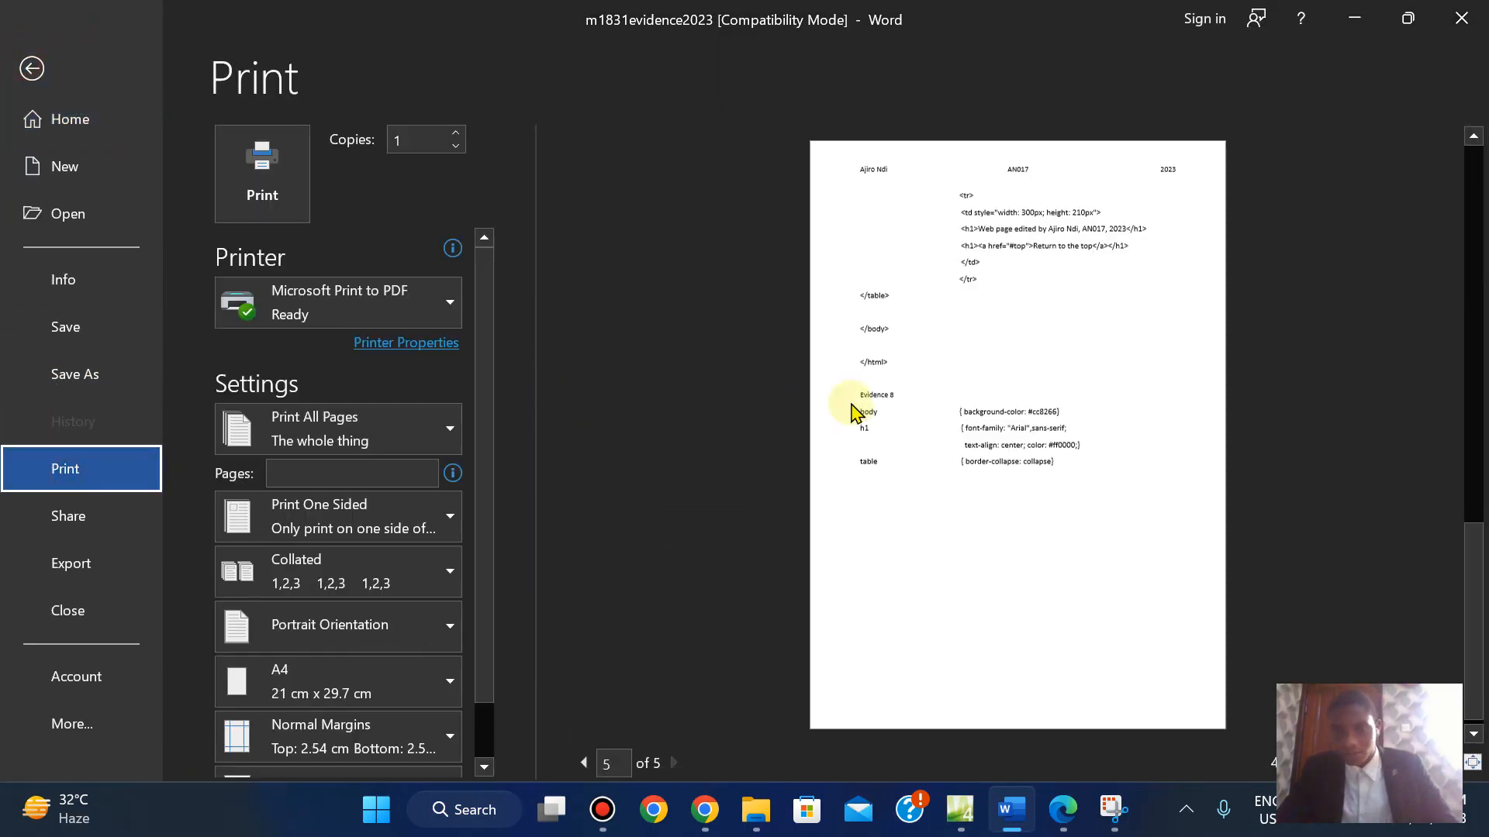
{"action": "left_click", "coordinate": [585, 763]}
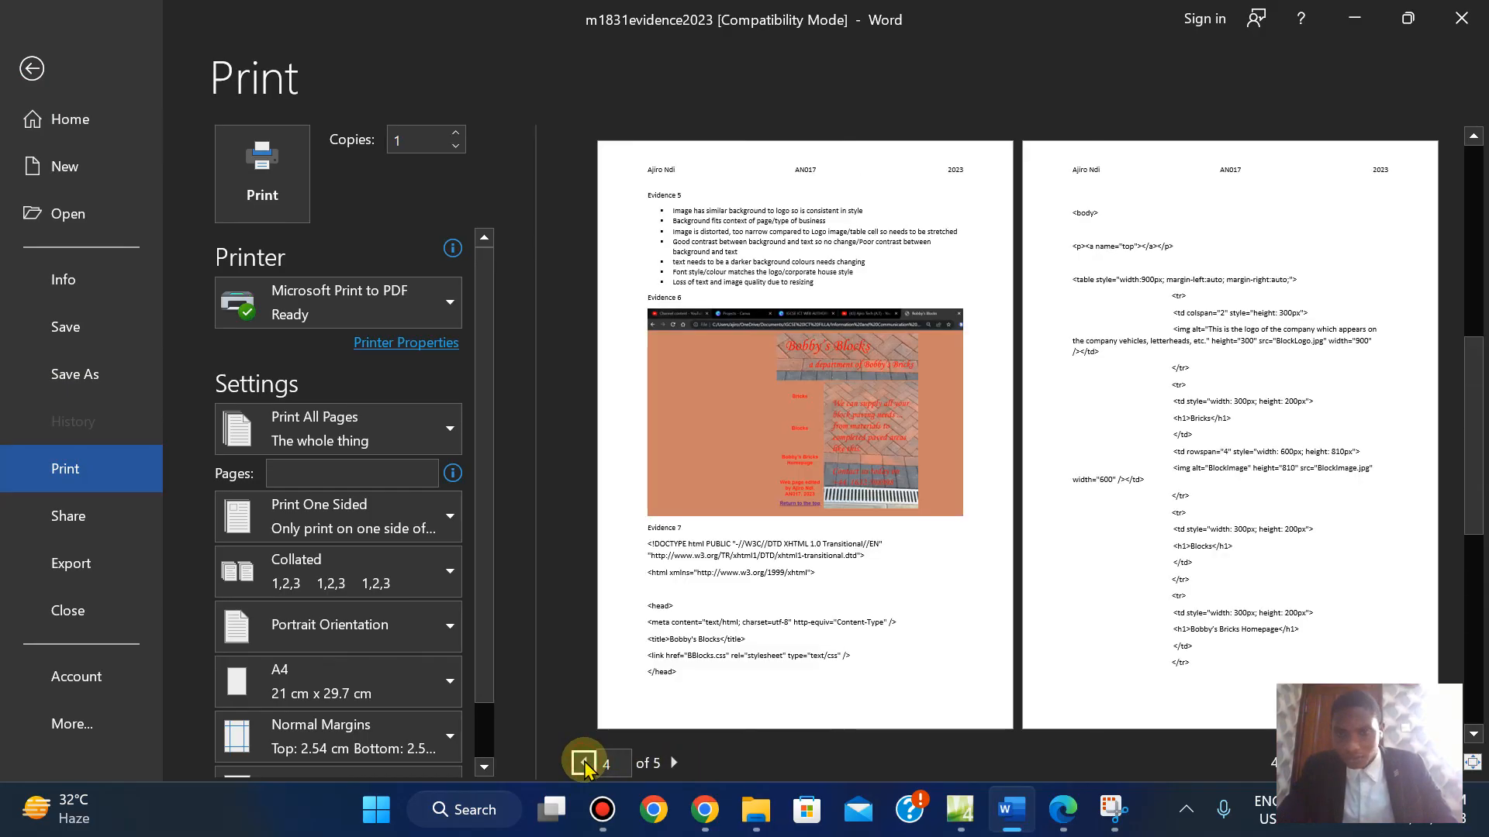
{"action": "left_click", "coordinate": [585, 764]}
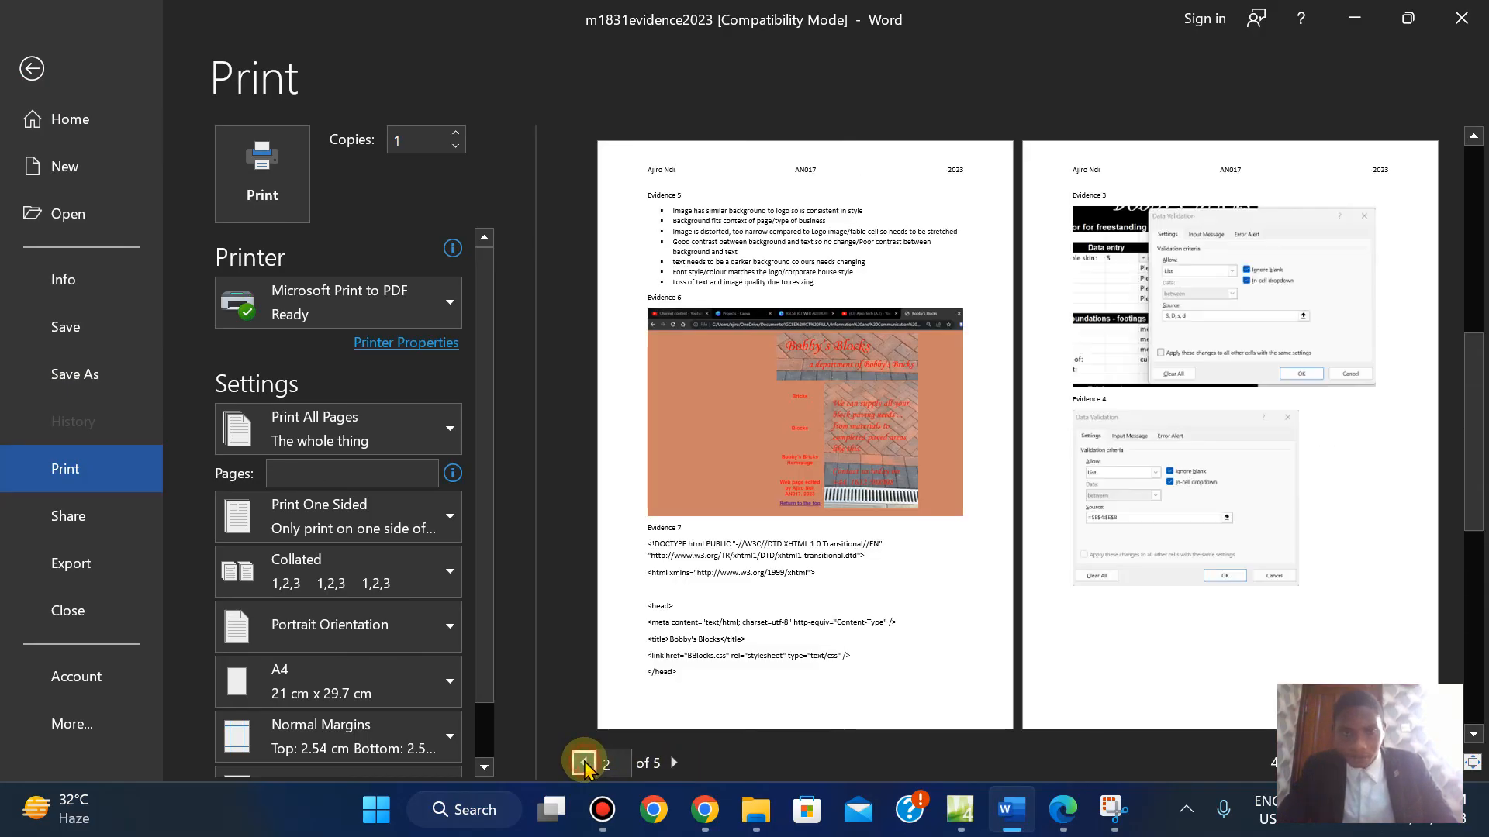
{"action": "left_click", "coordinate": [584, 764]}
{"action": "left_click", "coordinate": [262, 172]}
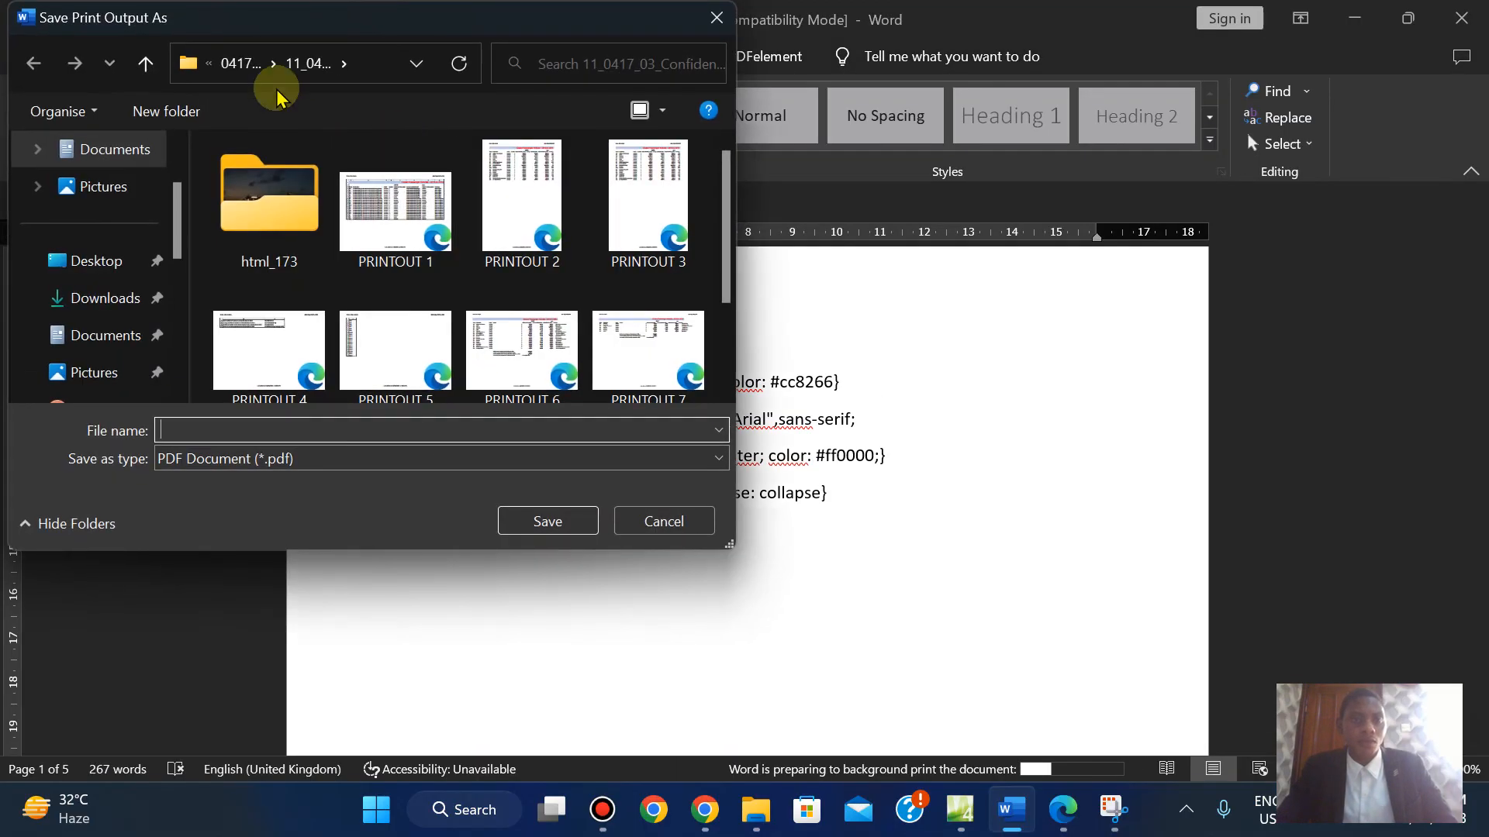
Browse through the 2018 exam folders down to the Blocks_html folder
{"action": "left_click", "coordinate": [225, 67]}
{"action": "left_click", "coordinate": [231, 67]}
{"action": "left_click", "coordinate": [237, 66]}
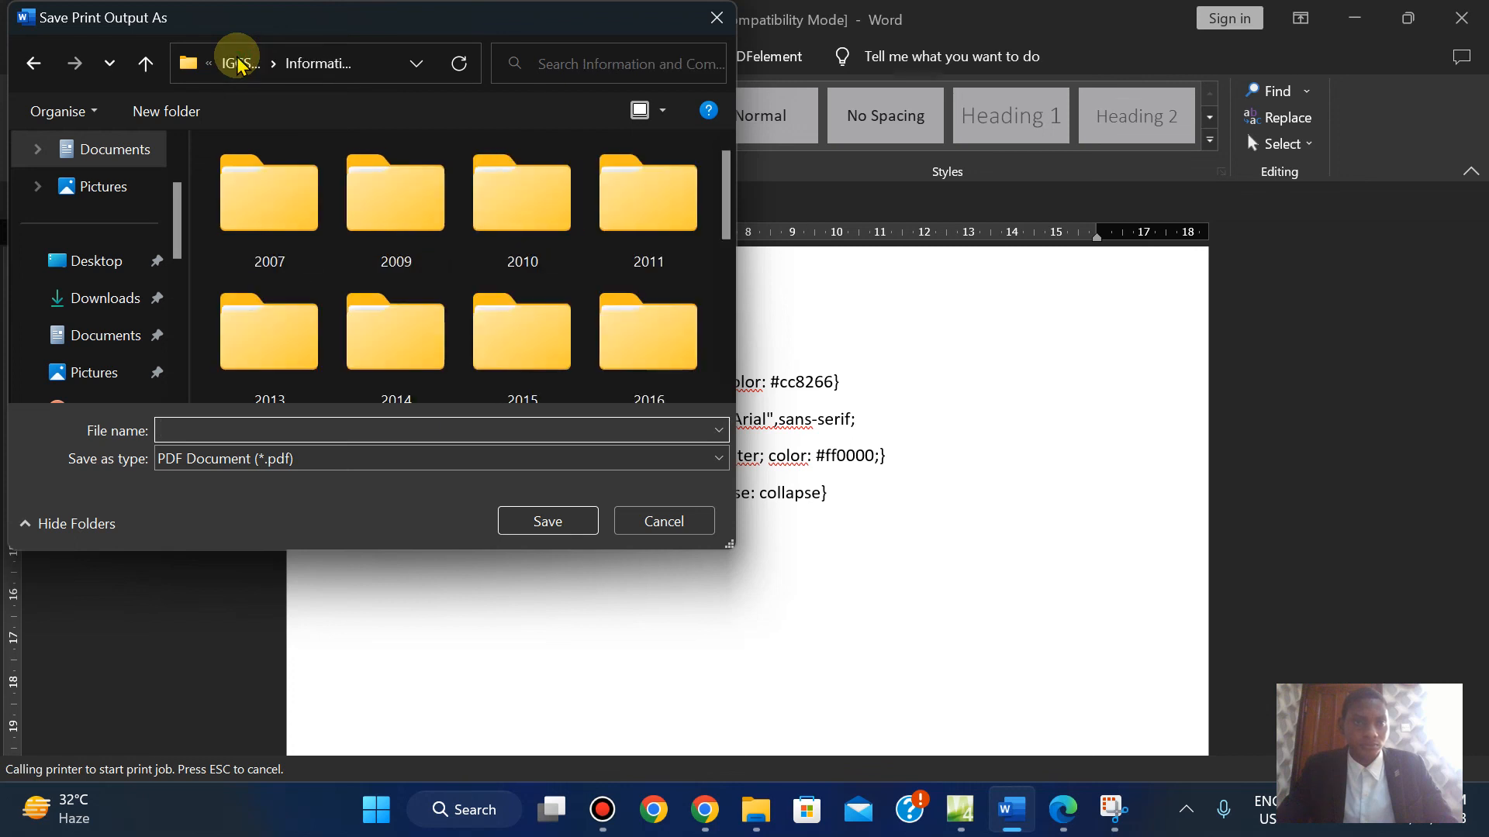
{"action": "left_click_drag", "start_coordinate": [729, 186], "coordinate": [725, 285]}
{"action": "double_click", "coordinate": [379, 209]}
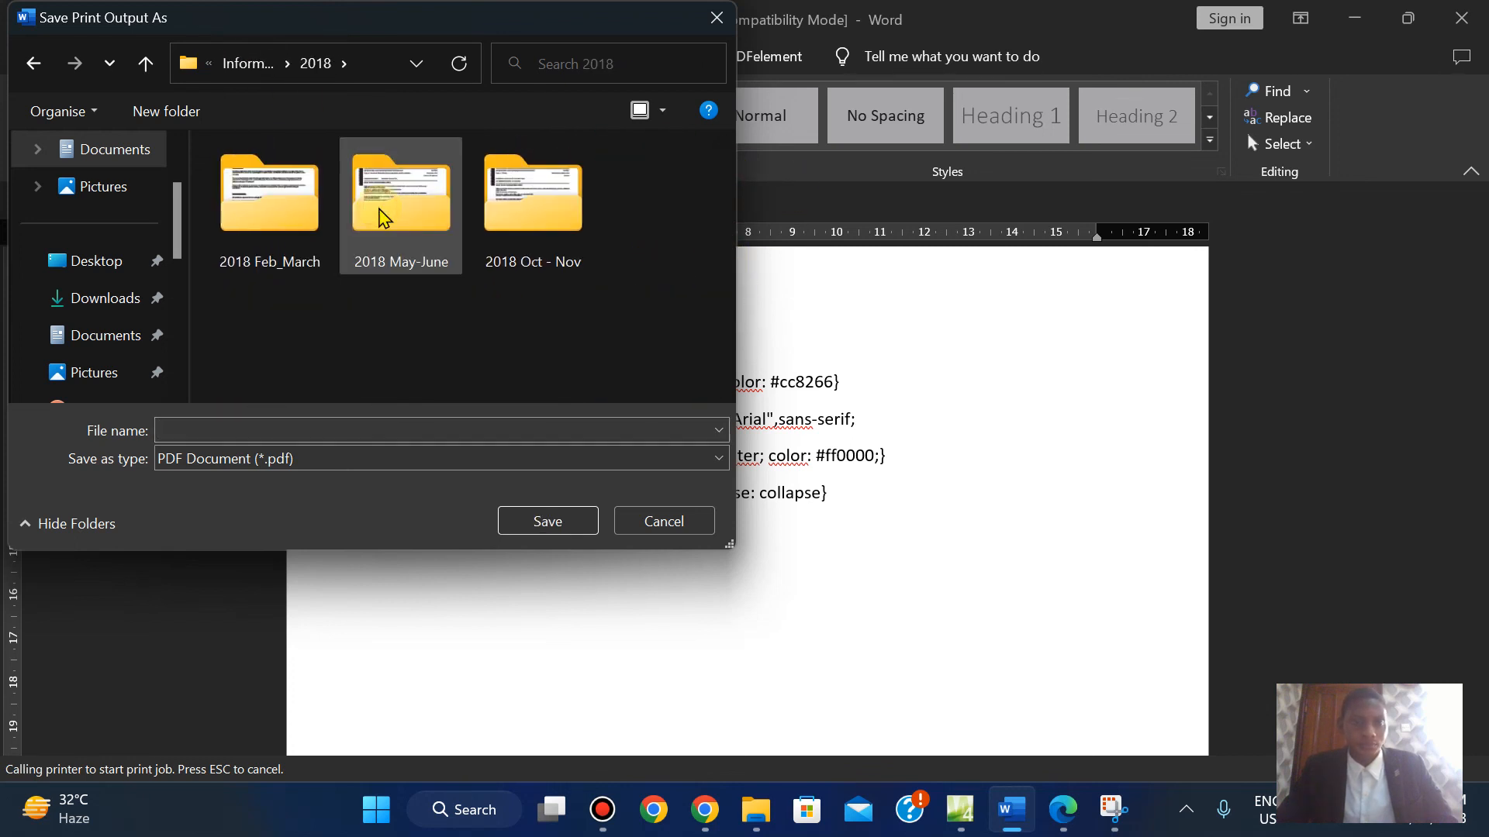
{"action": "double_click", "coordinate": [301, 224]}
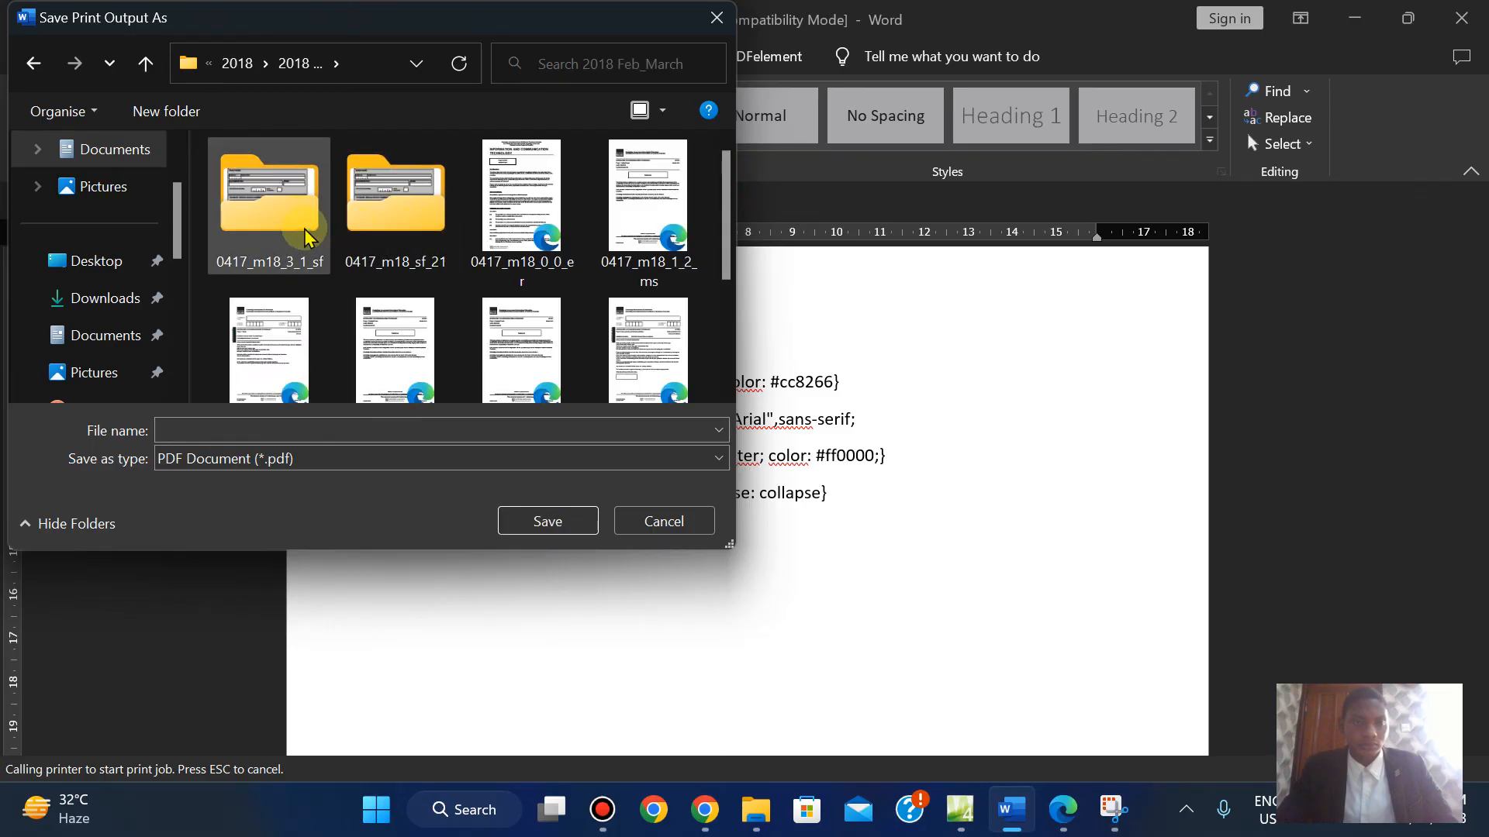
{"action": "double_click", "coordinate": [306, 236]}
{"action": "double_click", "coordinate": [307, 236]}
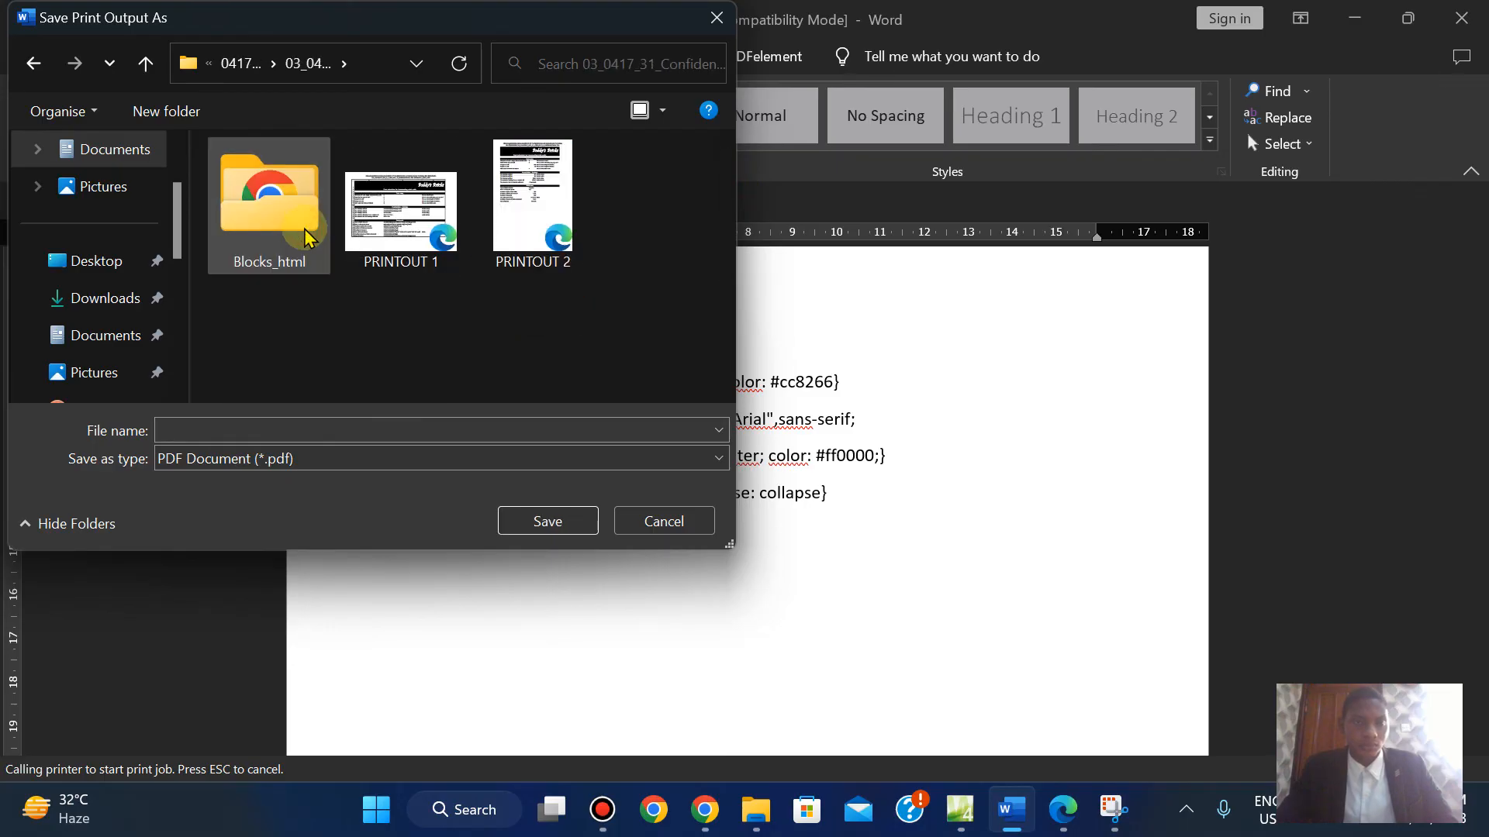
{"action": "double_click", "coordinate": [306, 236]}
Save the PDF as 'PRINTOUT 3' in 03_0417_31_Confidential Source Files 2018
{"action": "left_click", "coordinate": [220, 428]}
{"action": "type", "text": "PRINTOUT 3"}
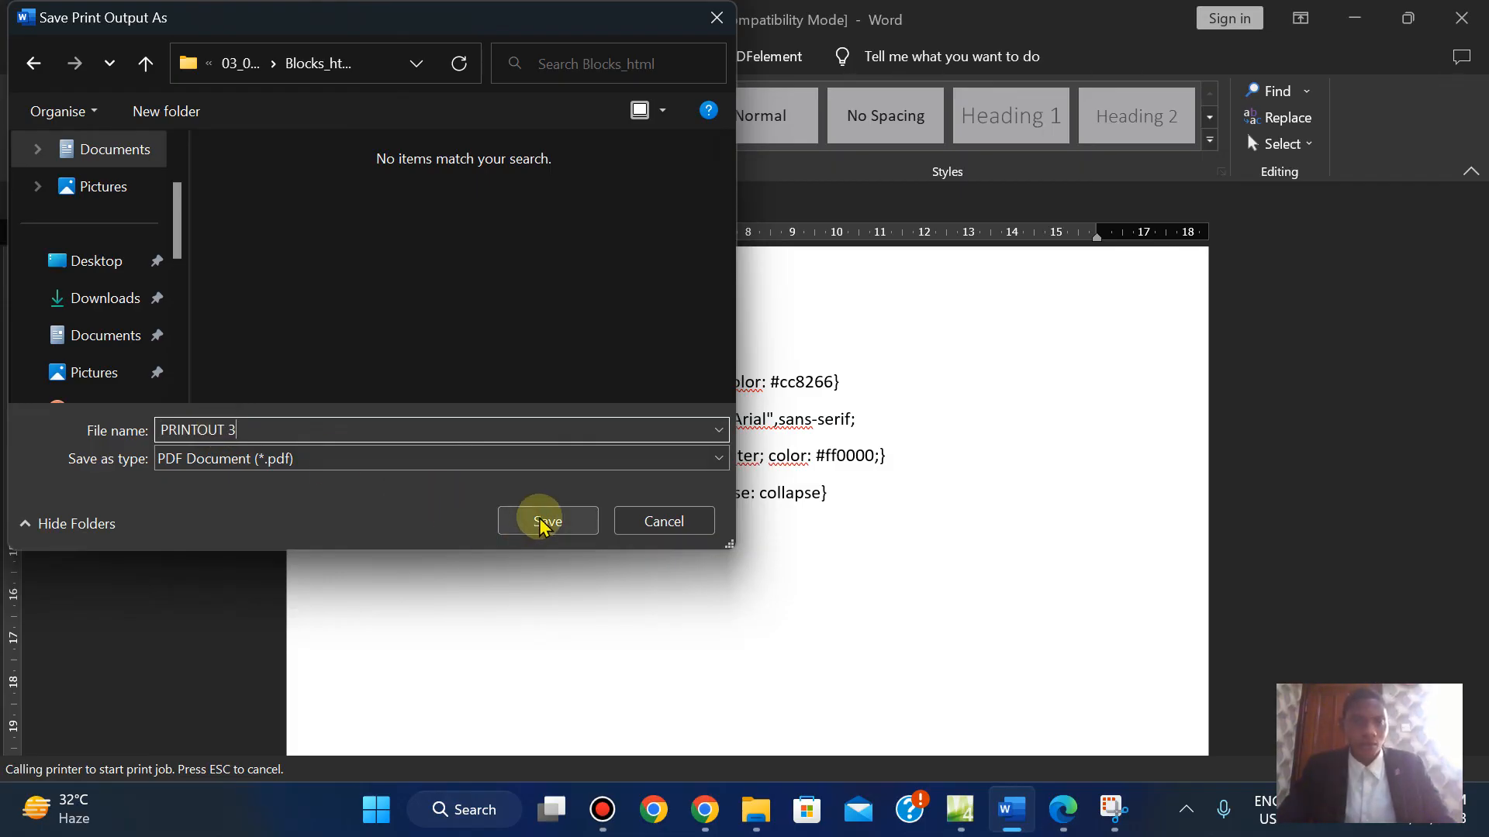
{"action": "left_click", "coordinate": [230, 70]}
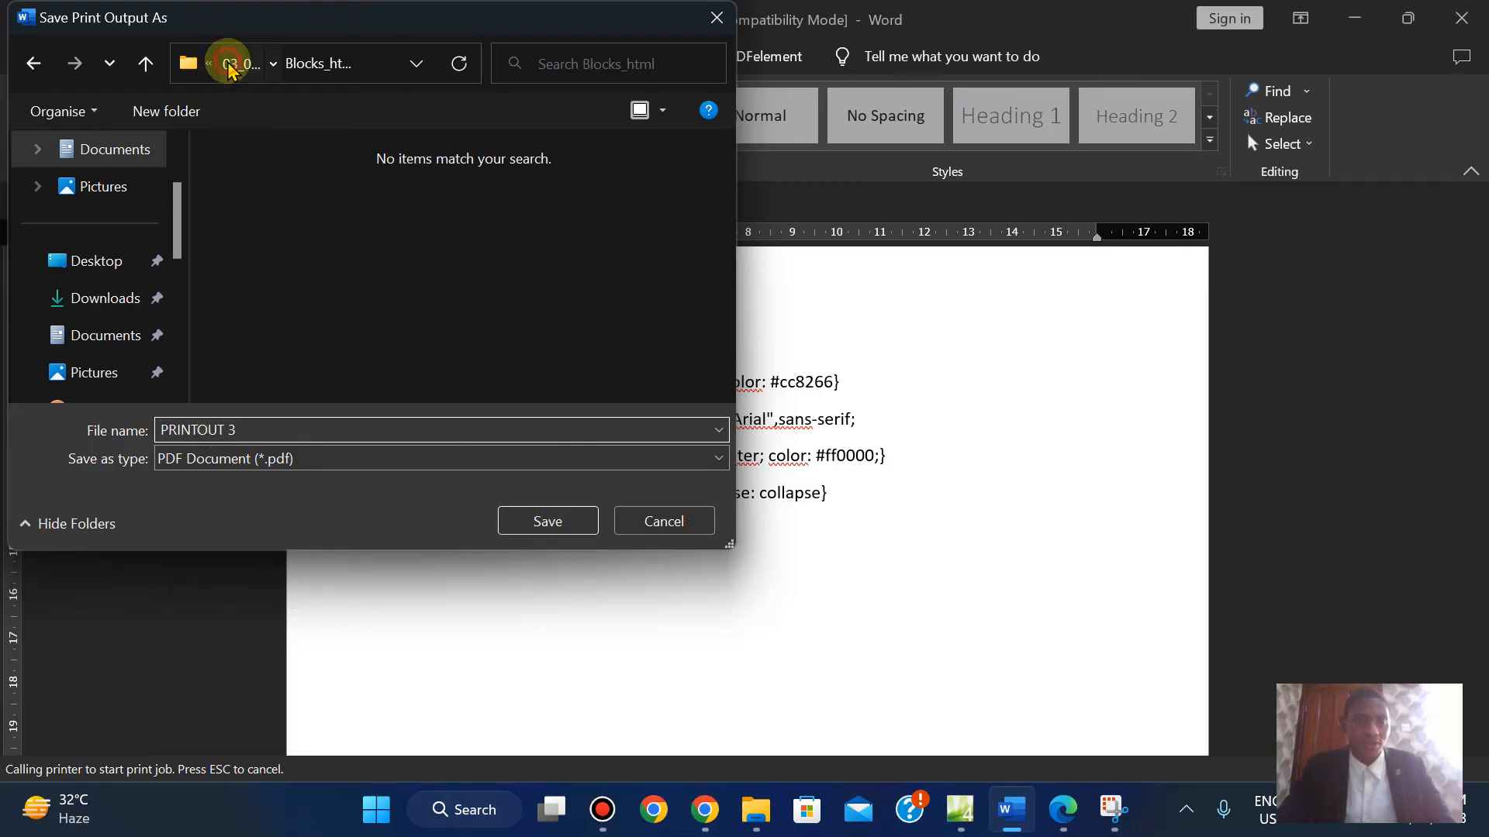
{"action": "left_click", "coordinate": [537, 520]}
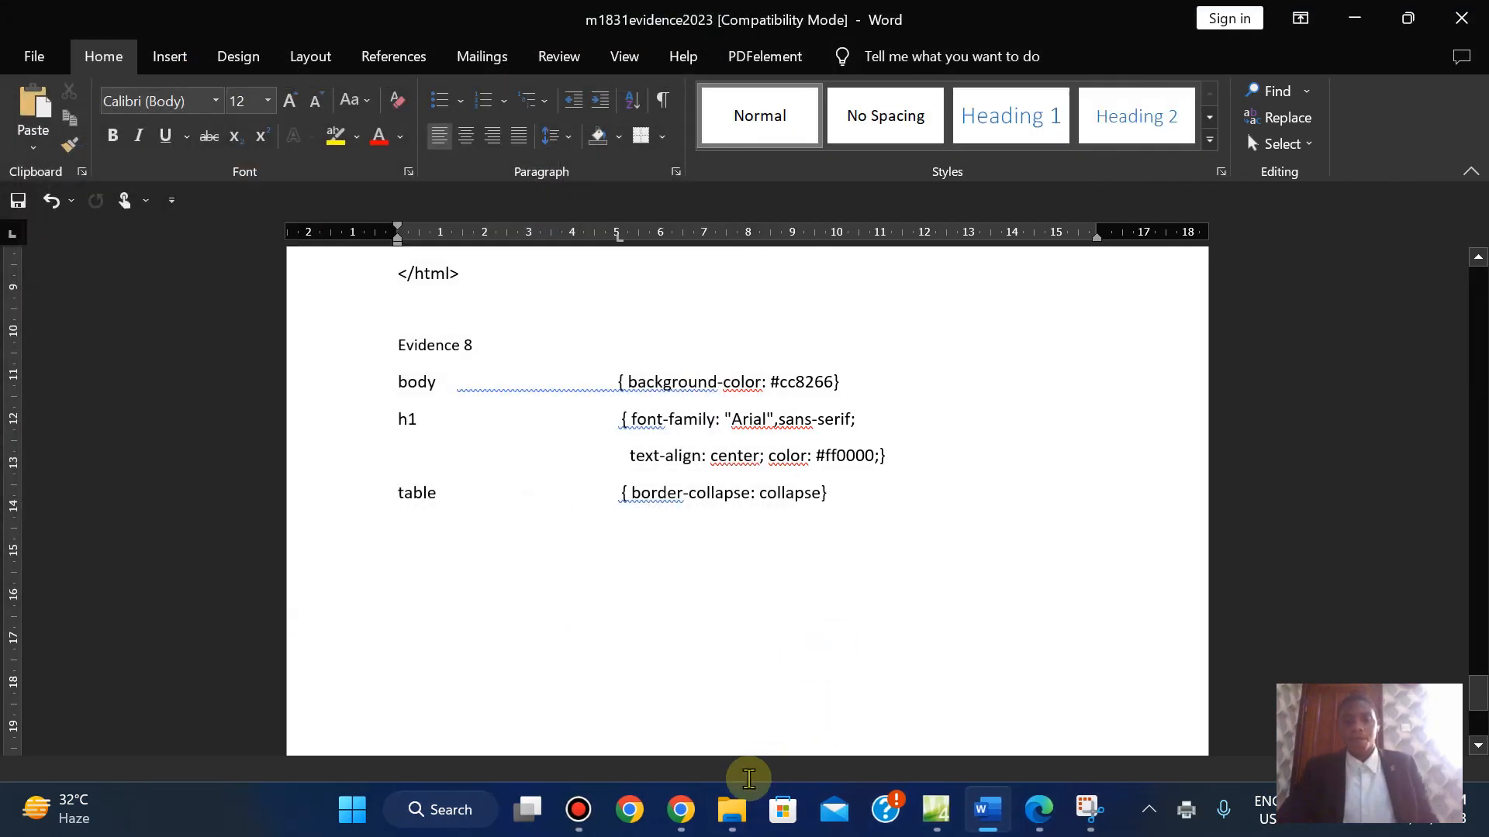
Open PRINTOUT 3.pdf from File Explorer, scroll through it, then return to the question paper tab
{"action": "left_click", "coordinate": [729, 809]}
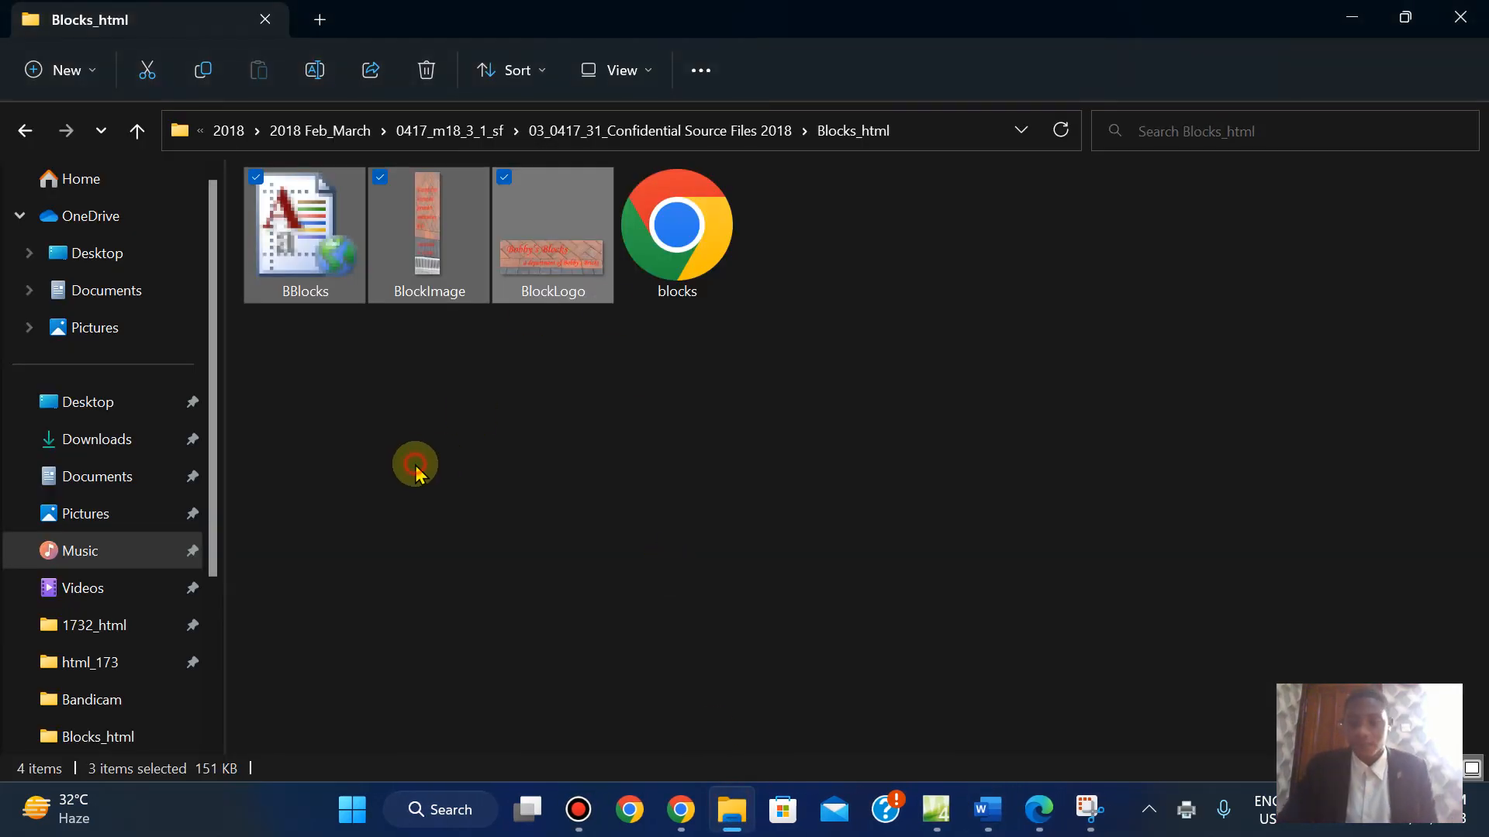
{"action": "key", "text": "alt+Up"}
{"action": "left_click", "coordinate": [1275, 242]}
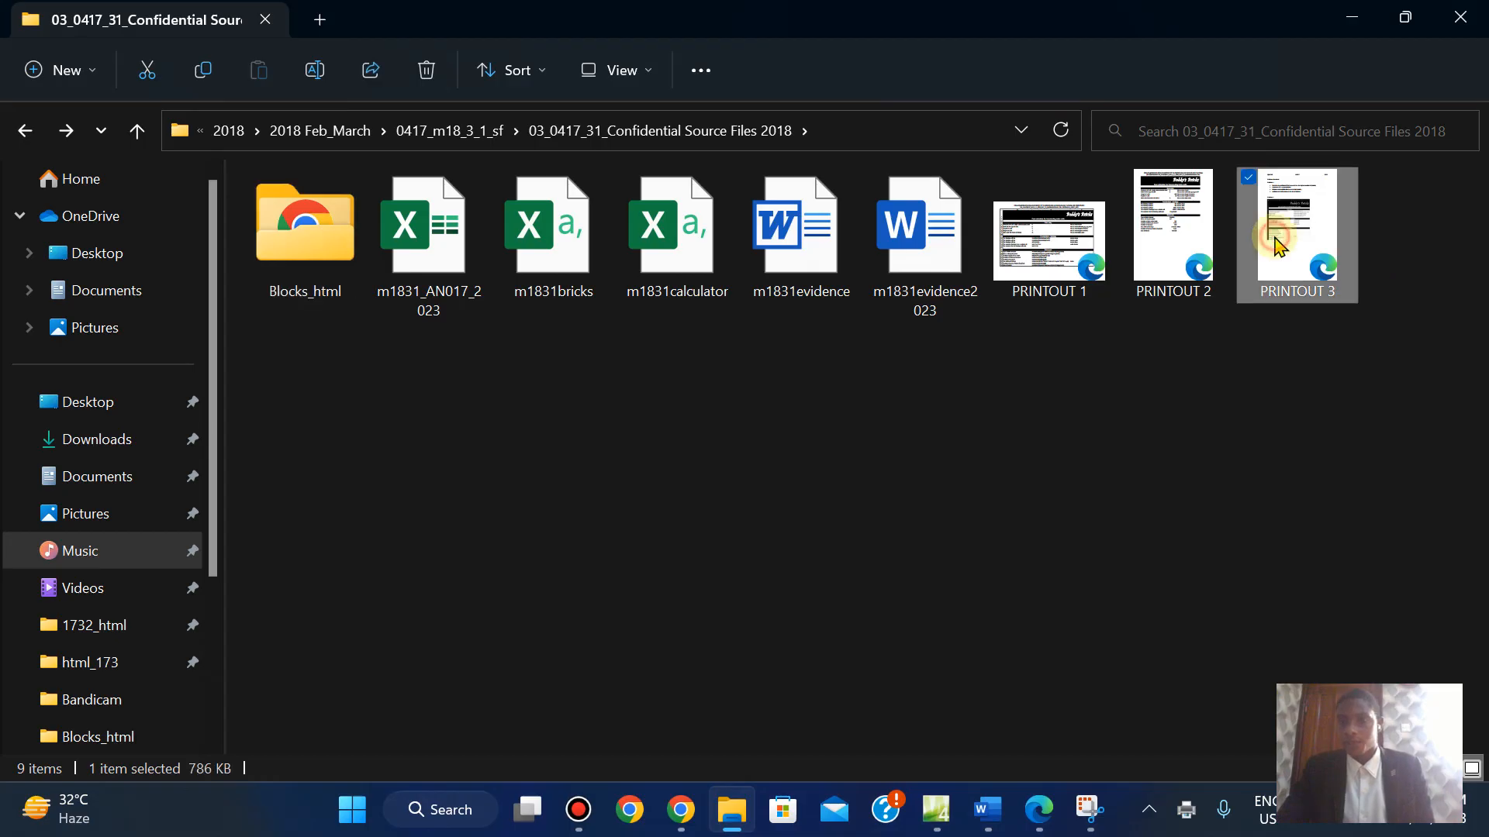
{"action": "double_click", "coordinate": [1276, 241]}
{"action": "left_click", "coordinate": [1479, 152]}
{"action": "left_click_drag", "start_coordinate": [1478, 151], "coordinate": [1465, 729]}
{"action": "left_click", "coordinate": [240, 24]}
{"action": "mouse_move", "coordinate": [647, 16]}
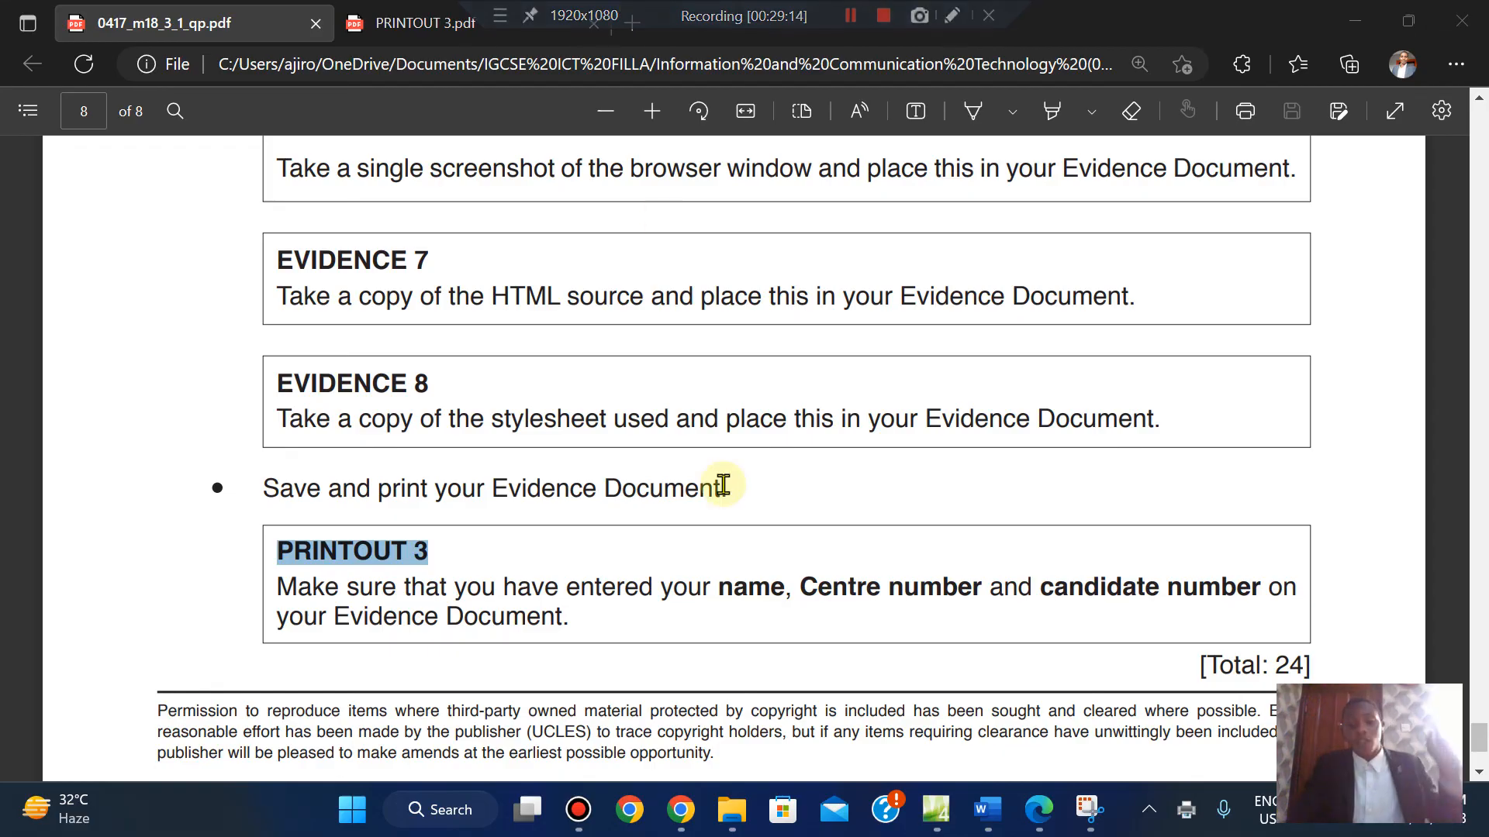
Bring Chrome forward on the YouTube channel page with the ICT Applications IGCSE 0417 playlist
{"action": "left_click", "coordinate": [682, 811]}
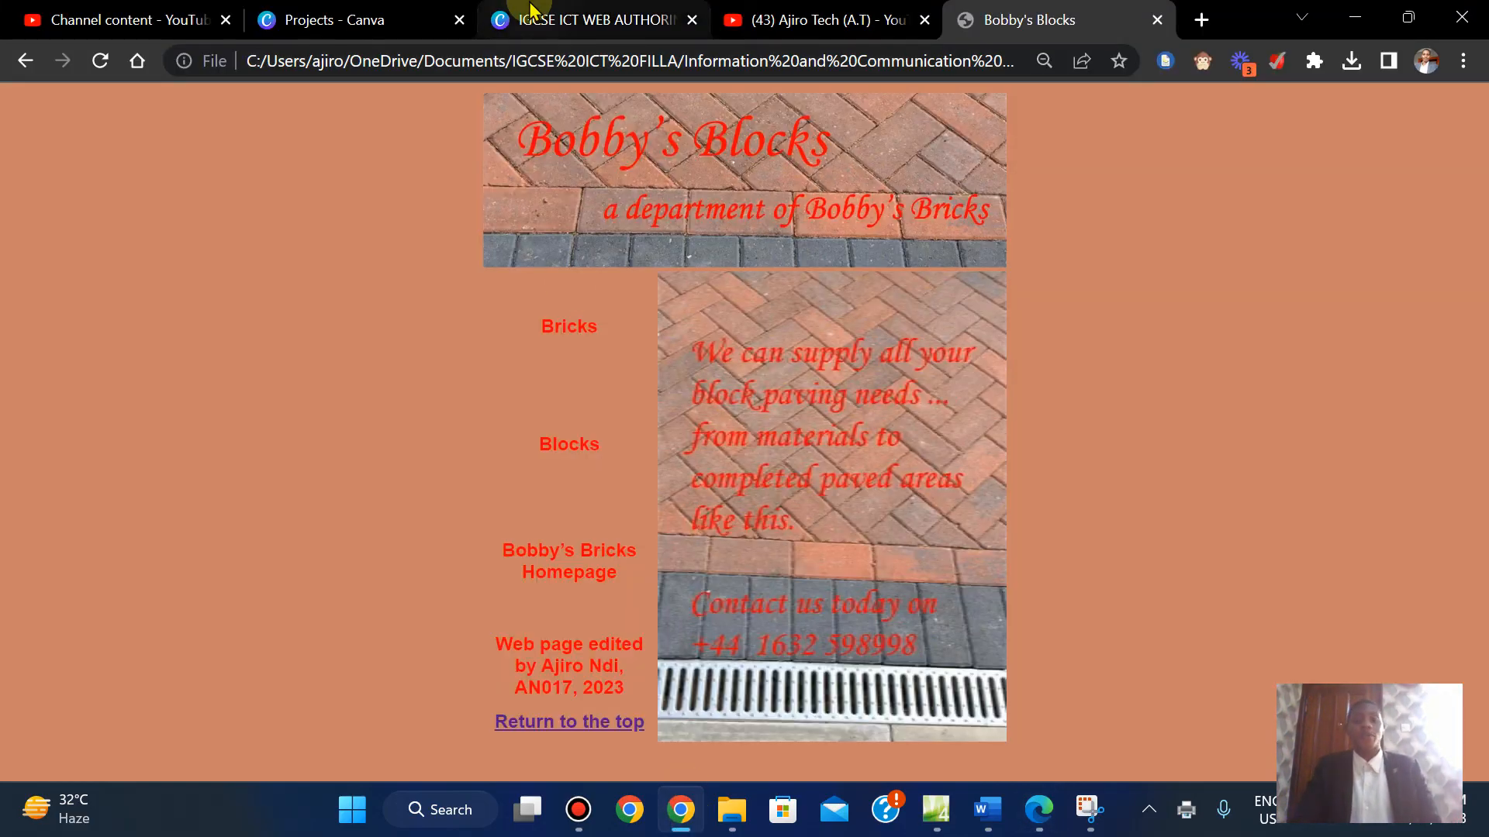
{"action": "left_click", "coordinate": [853, 17]}
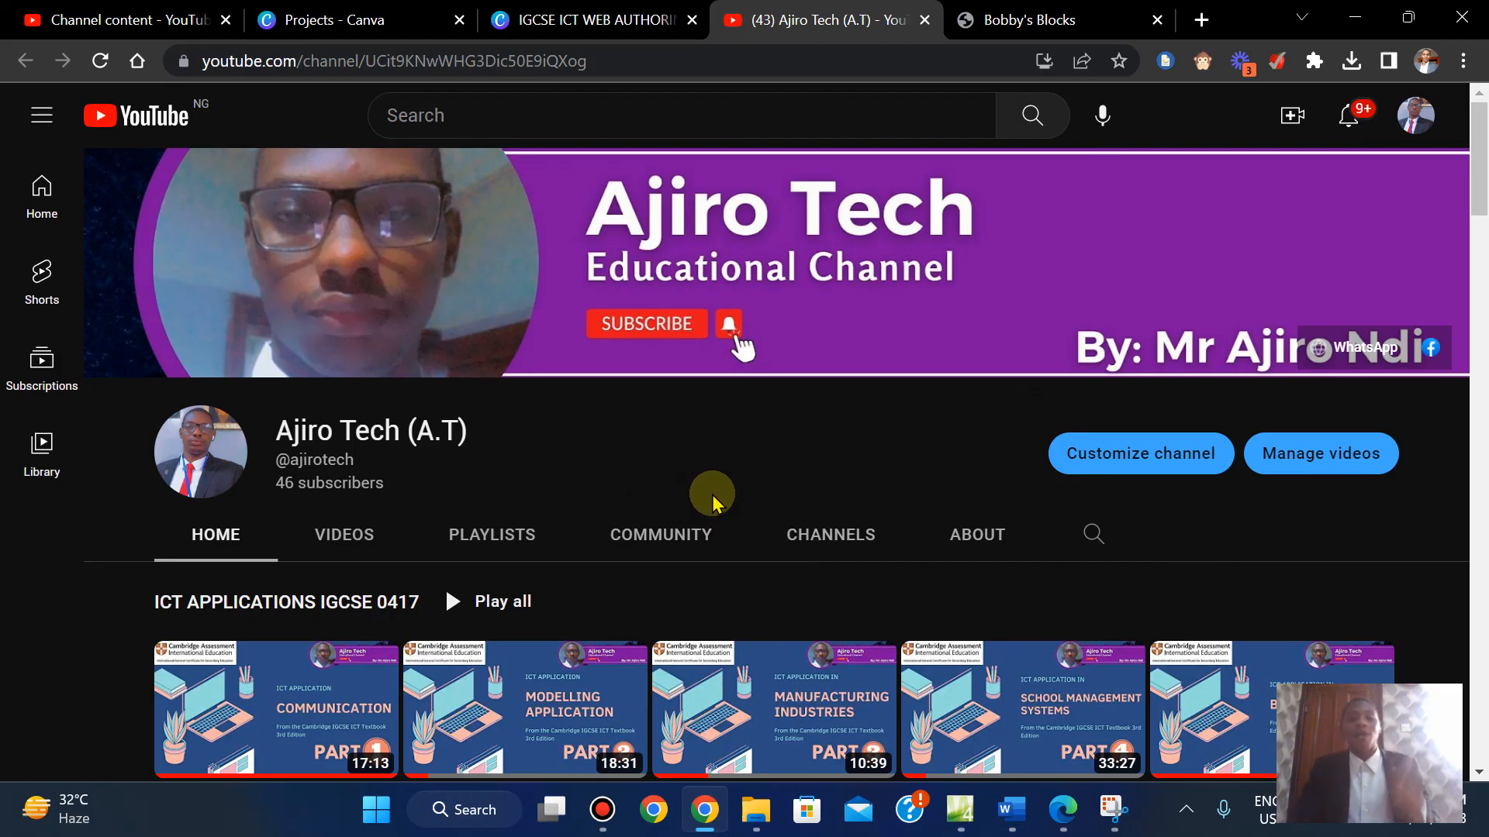
{"action": "mouse_move", "coordinate": [782, 7]}
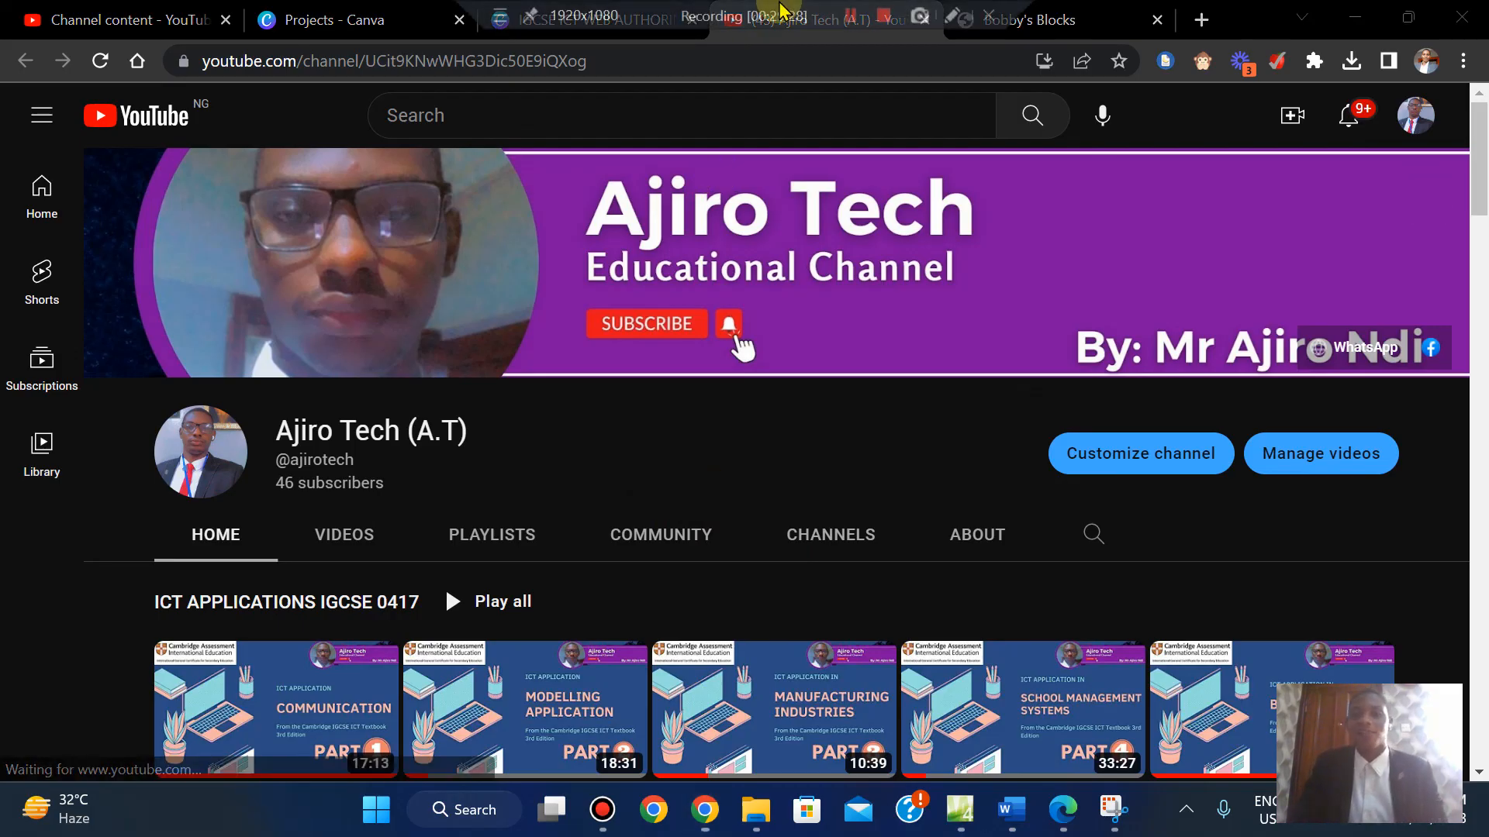